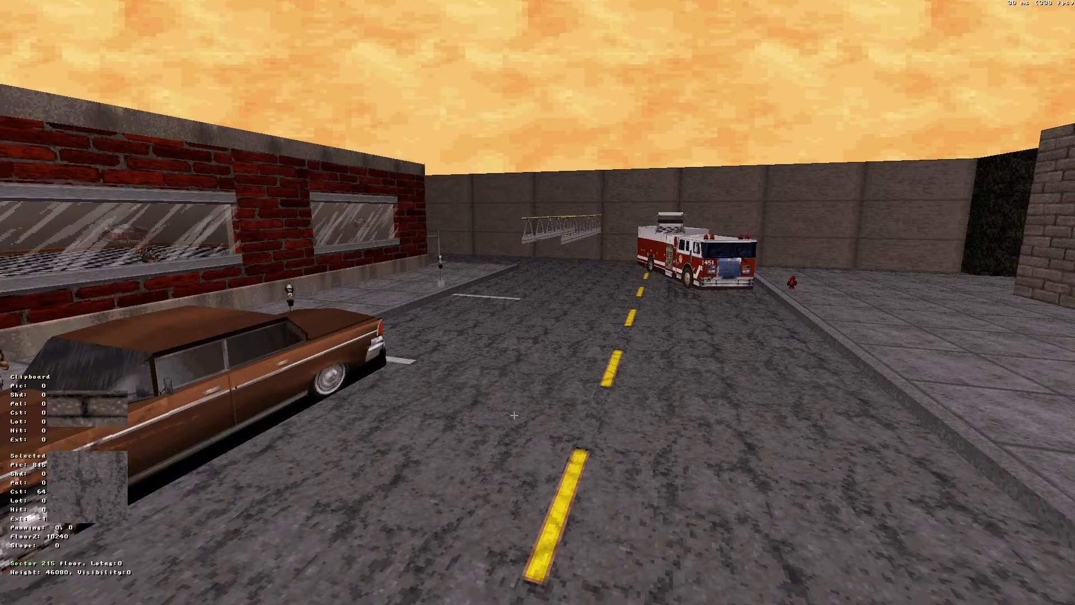
Examine the street around the fire truck, the adjoining sidewalk and the long brick wall up to the intersection
key(w)
right_drag(514, 414, 514, 415)
key(w)
key(w)
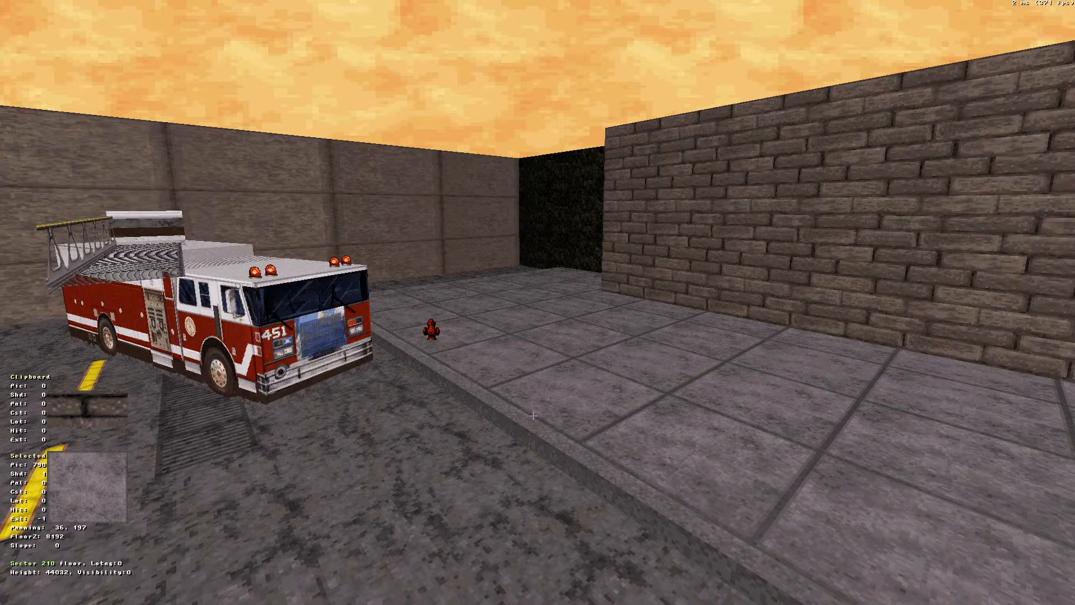
middle_drag(557, 380, 557, 380)
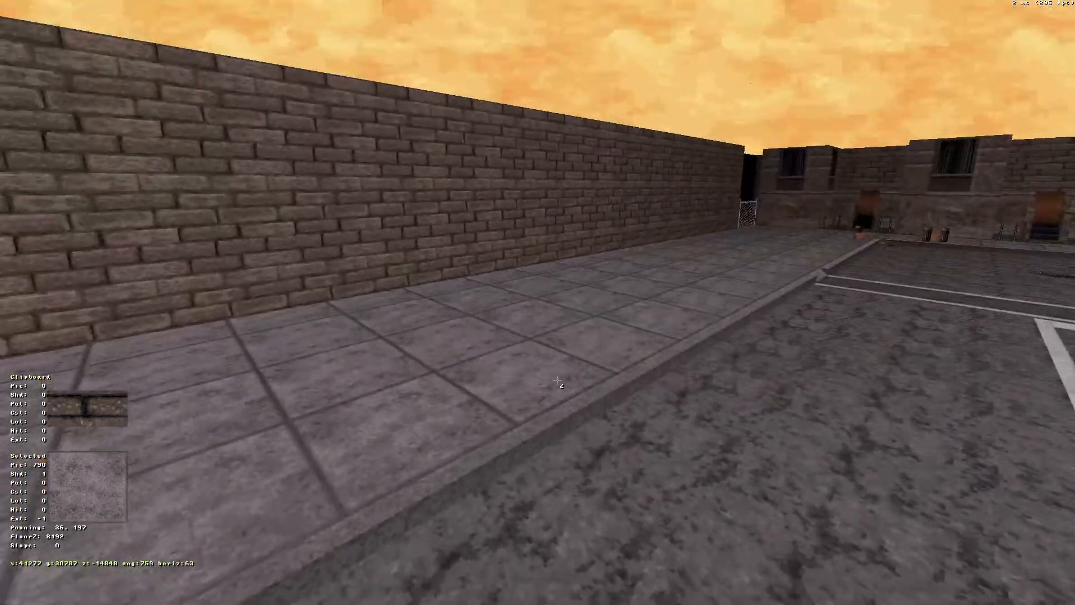
right_drag(557, 380, 562, 415)
key(Up)
key(Up)
key(Down)
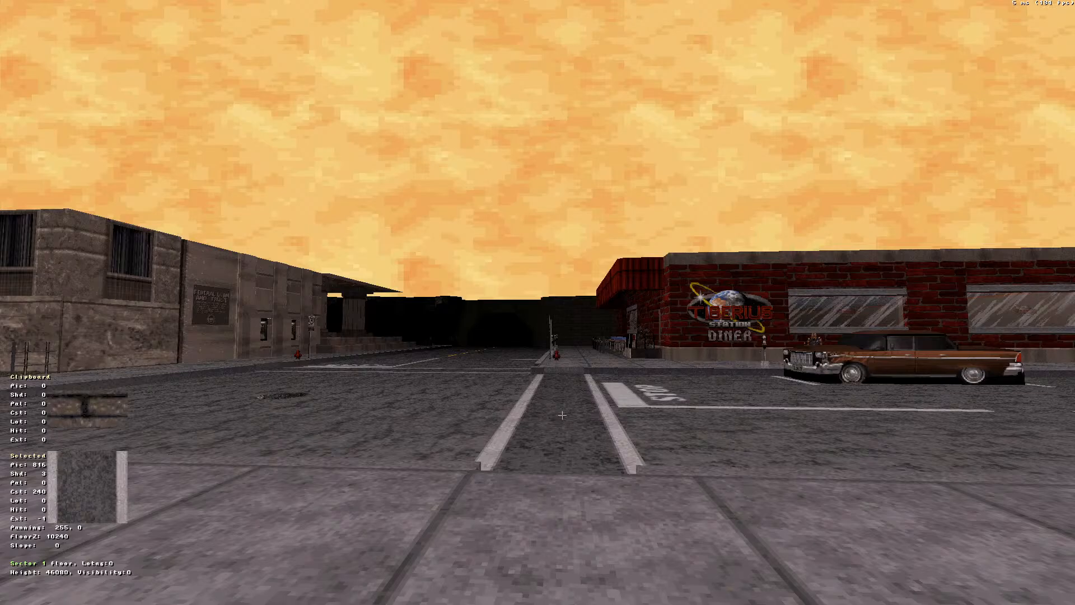
key(Up)
right_drag(562, 415, 580, 402)
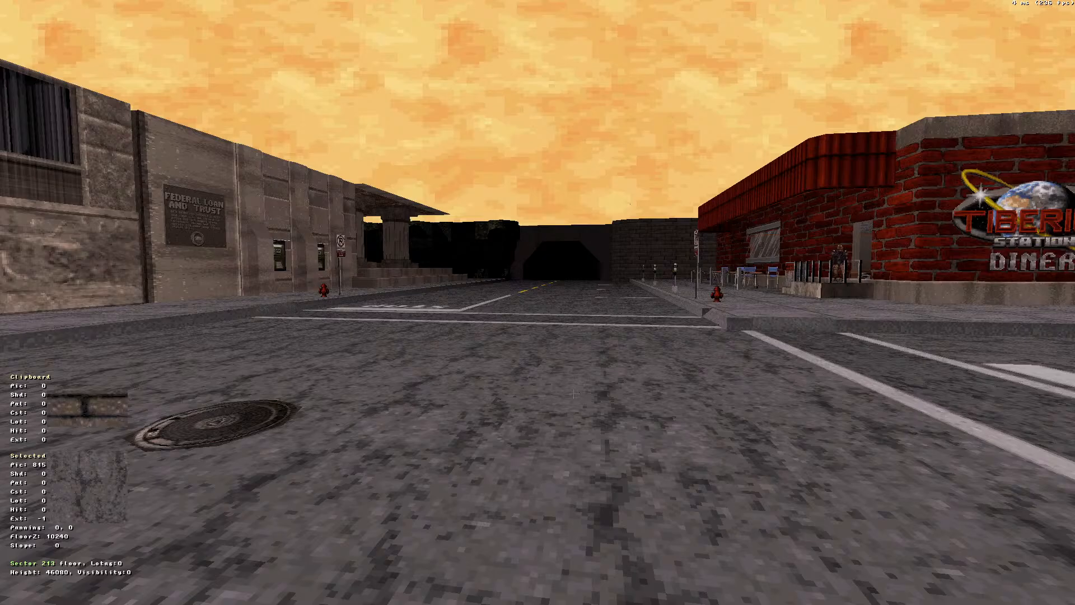
Inspect the road markings, curbs and building fronts from the intersection back along the diner's side street
right_drag(574, 393, 596, 392)
key(Up)
key(Up)
key(Up)
key(Up)
key(Down)
key(Up)
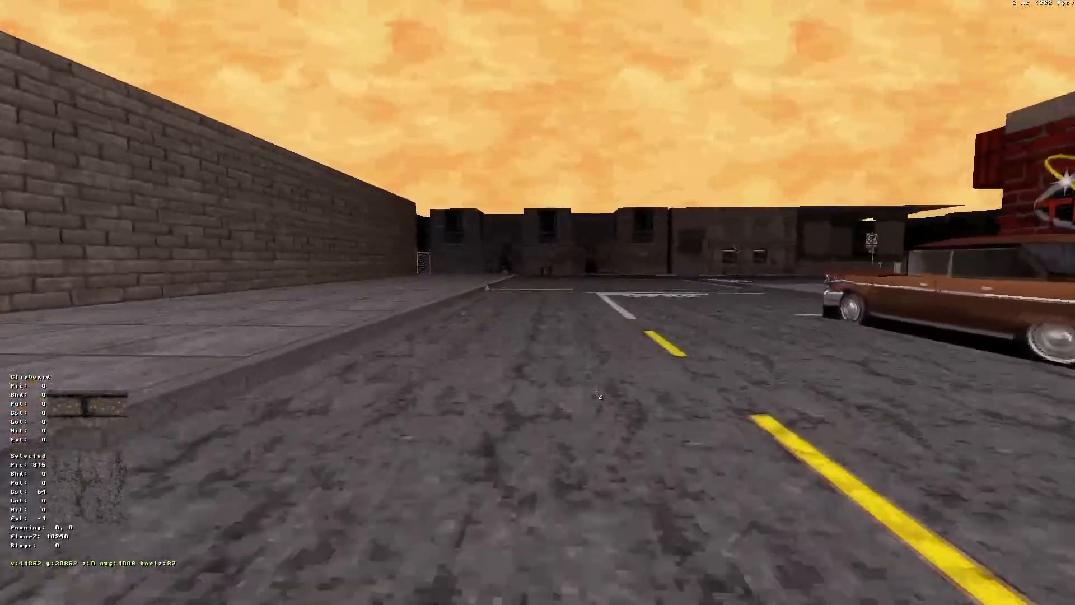
key(Up)
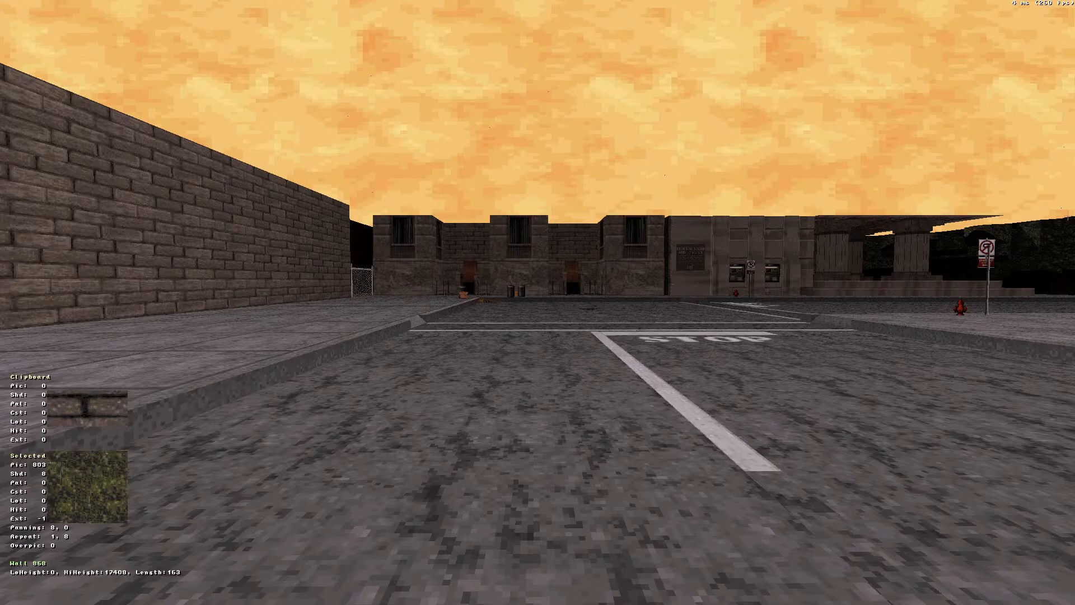
middle_drag(641, 383, 641, 381)
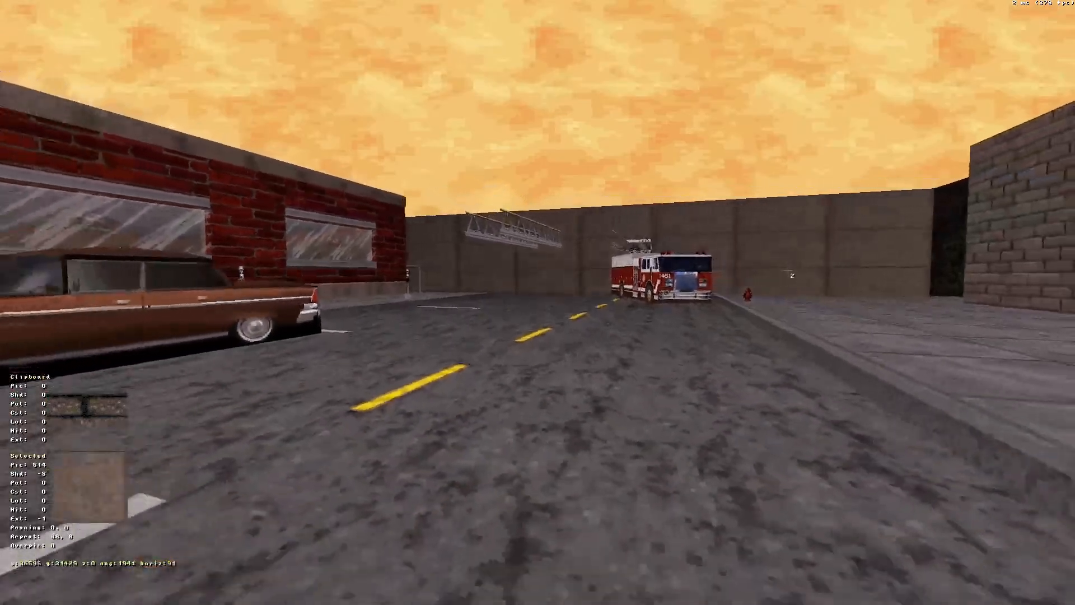
key(Up)
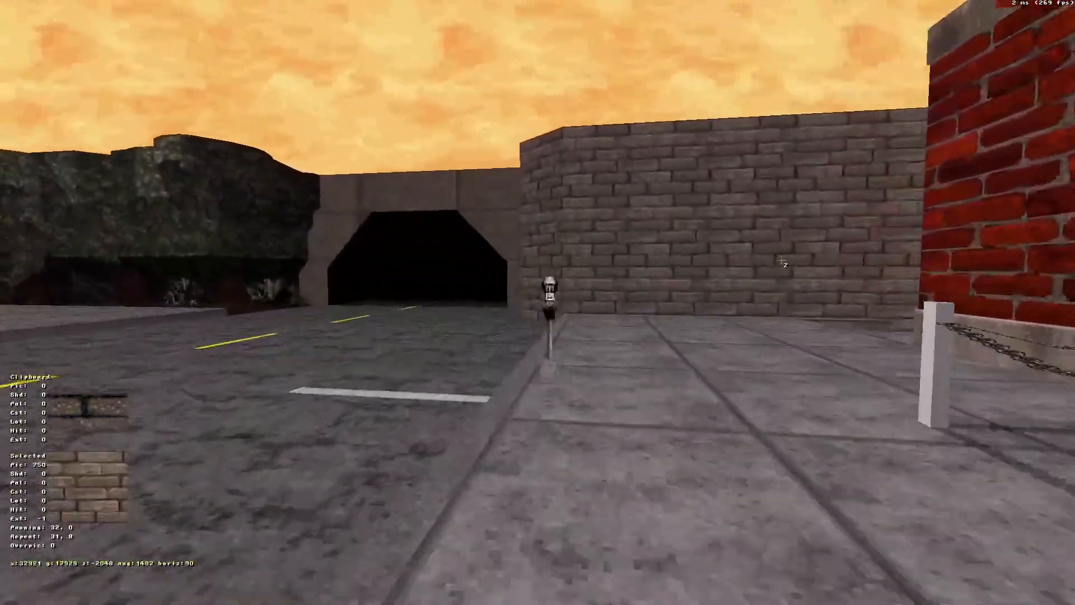
Look over the alley between the diner and the brick wall, including its chain-link gate
key(Up)
right_drag(781, 260, 775, 266)
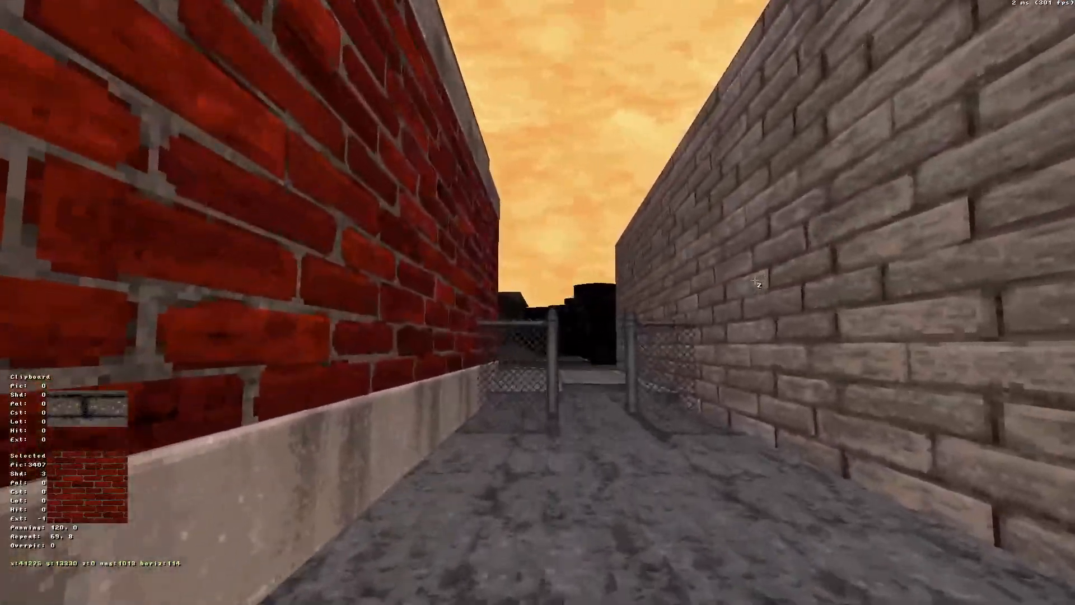
key(Up)
right_drag(756, 283, 755, 270)
key(Up)
key(Up)
key(Up)
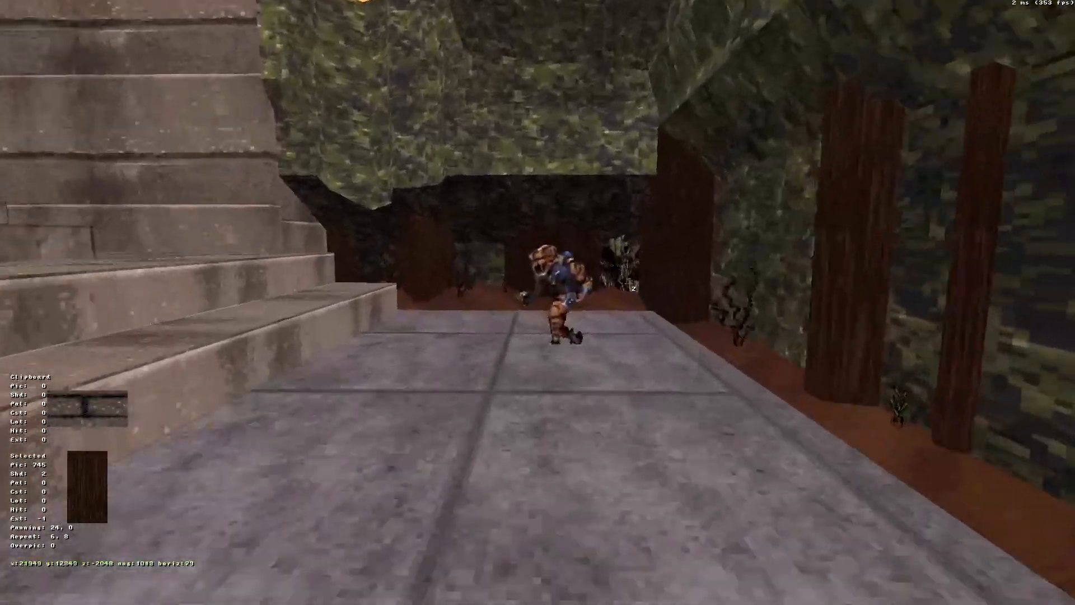
Examine the planted area with tree trunks and foliage beside the bank steps and the surrounding street
key(Up)
right_drag(630, 284, 696, 282)
key(Up)
key(Up)
key(Up)
key(Up)
key(Up)
key(Up)
key(Up)
right_drag(638, 315, 633, 305)
key(Up)
key(Up)
key(Up)
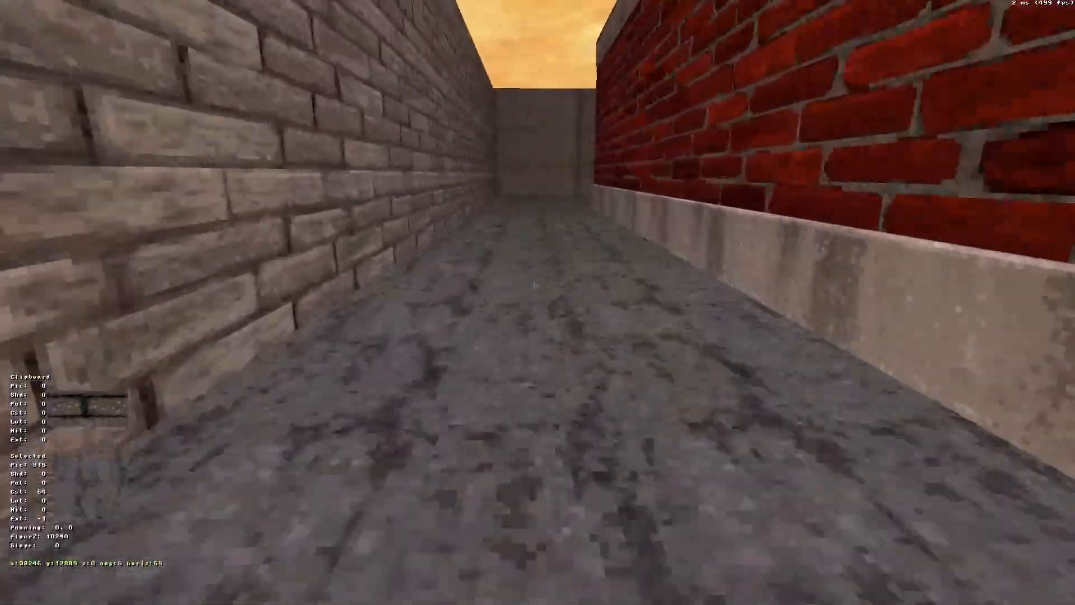
Check the alley's chain-link gate and the view through it towards the bank across the street
key(Up)
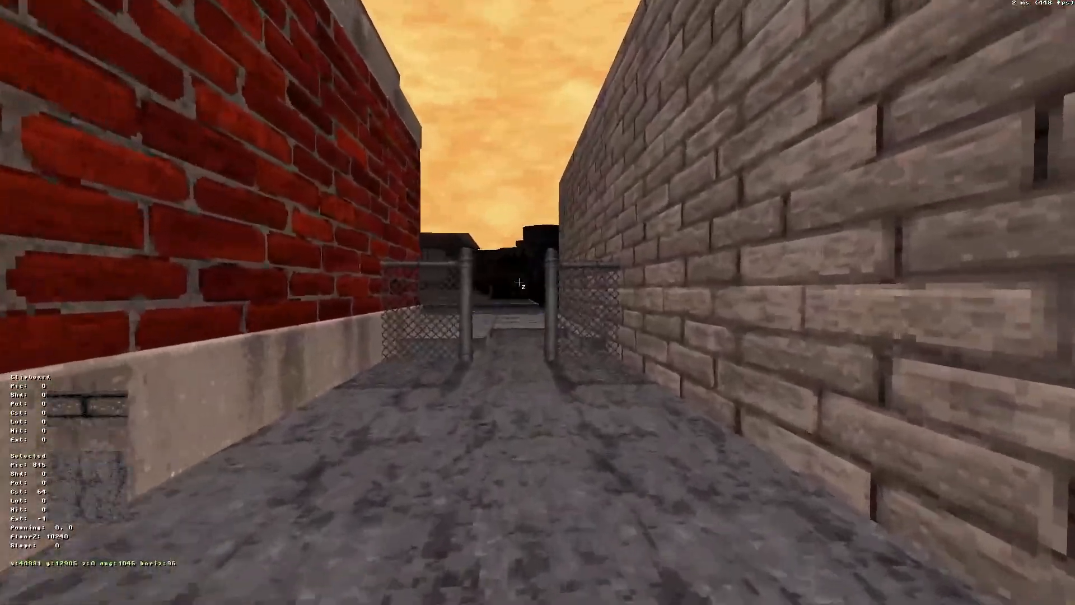
key(Up)
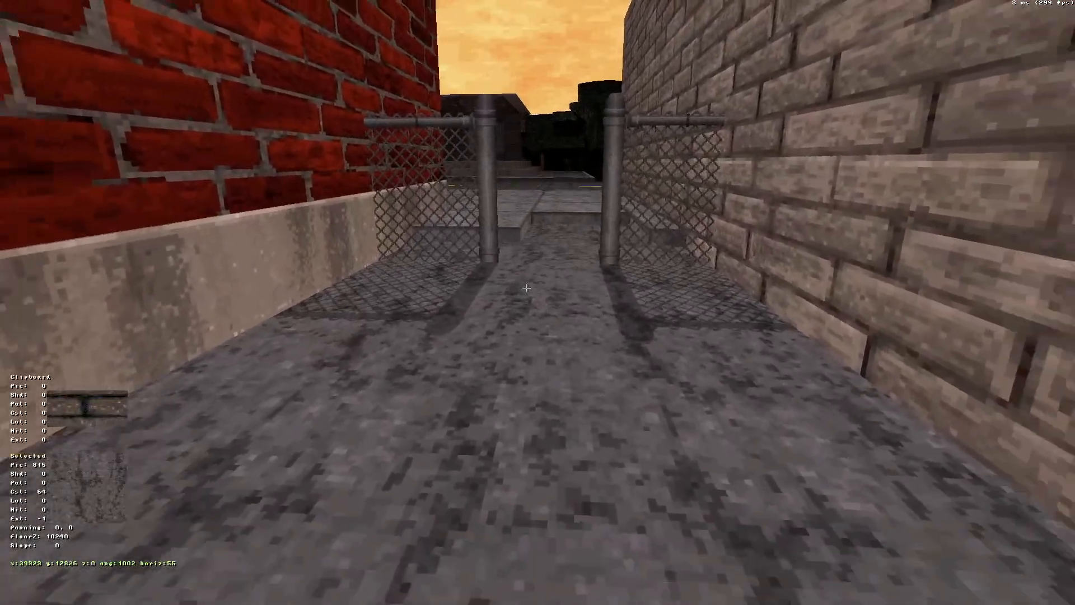
key(Down)
key(Down)
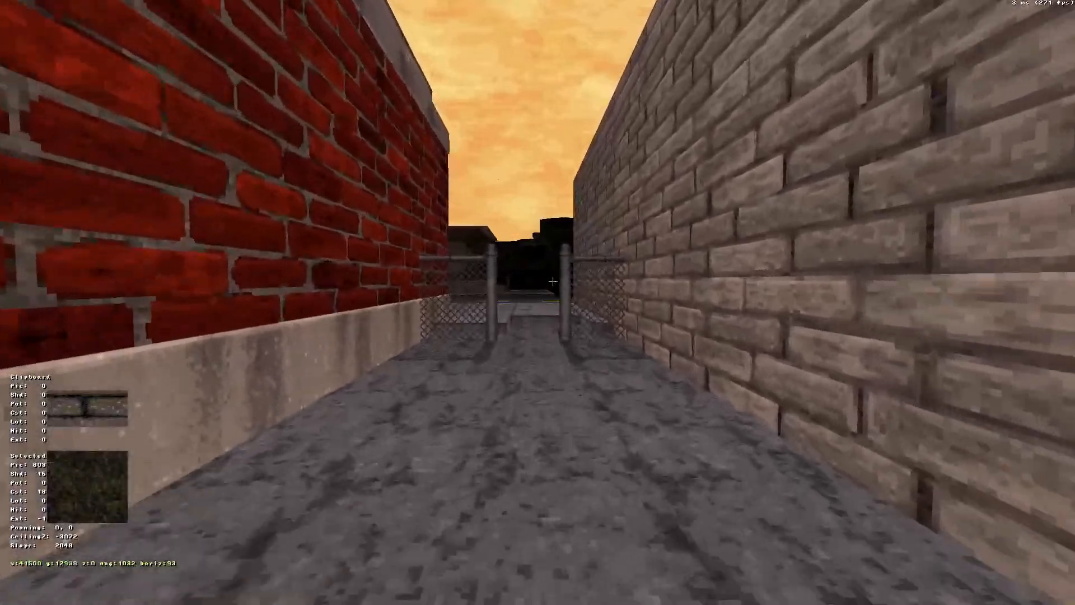
key(Up)
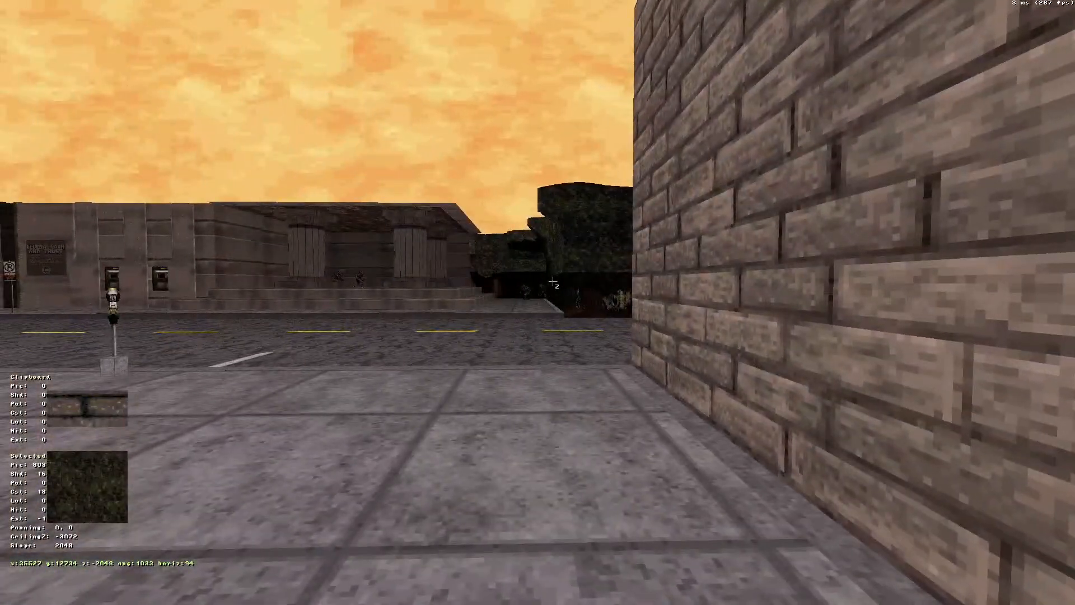
key(Down)
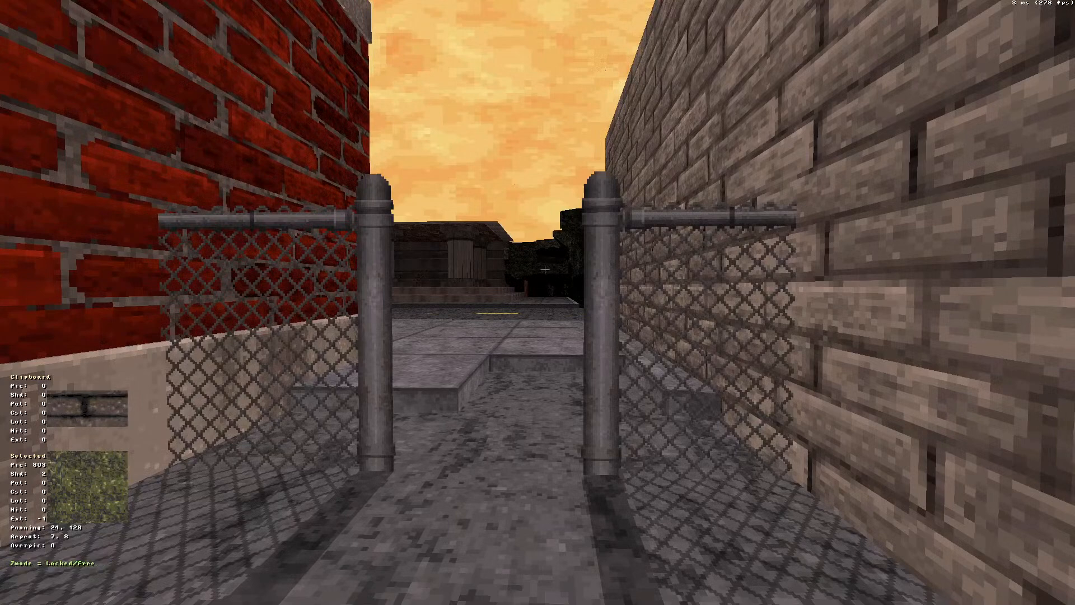
Check the level layout around the diner alley in the 2D map, zoomed out, and return to the 3D view
key(KP_Enter)
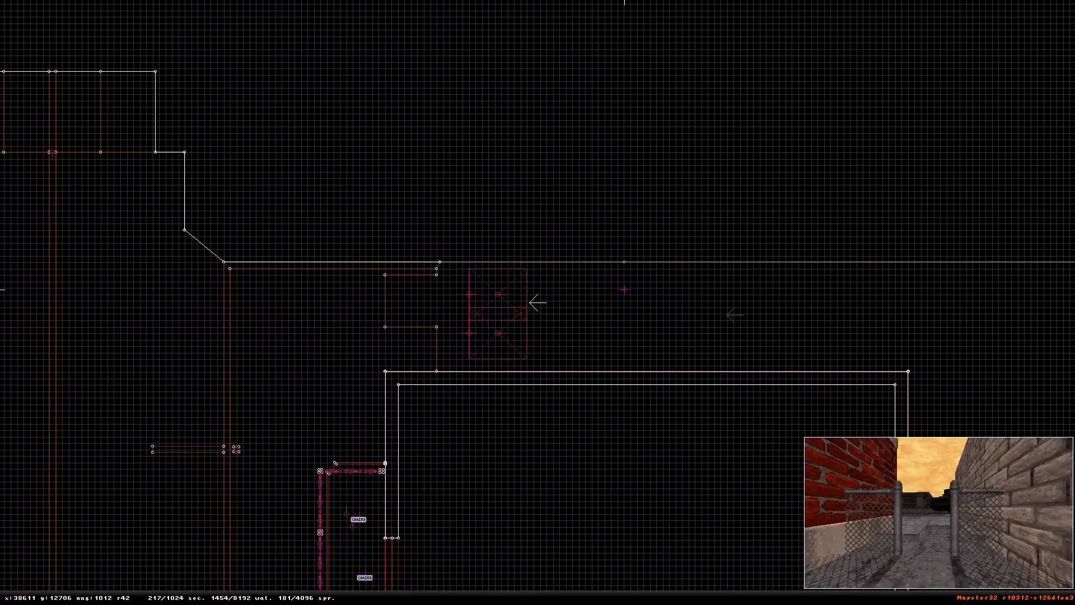
scroll(625, 290, down, 5)
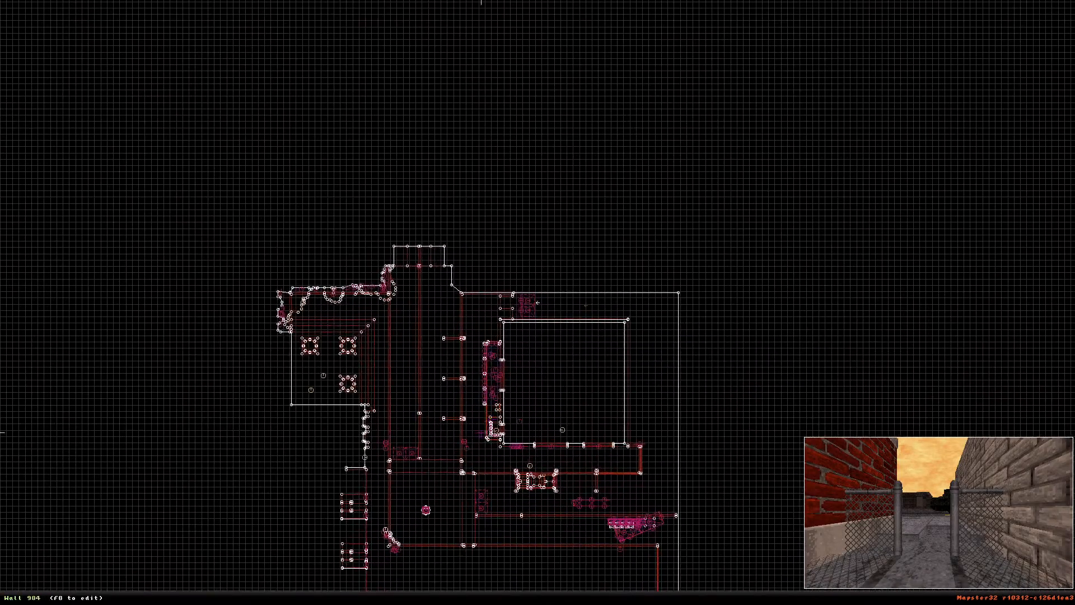
key(KP_Enter)
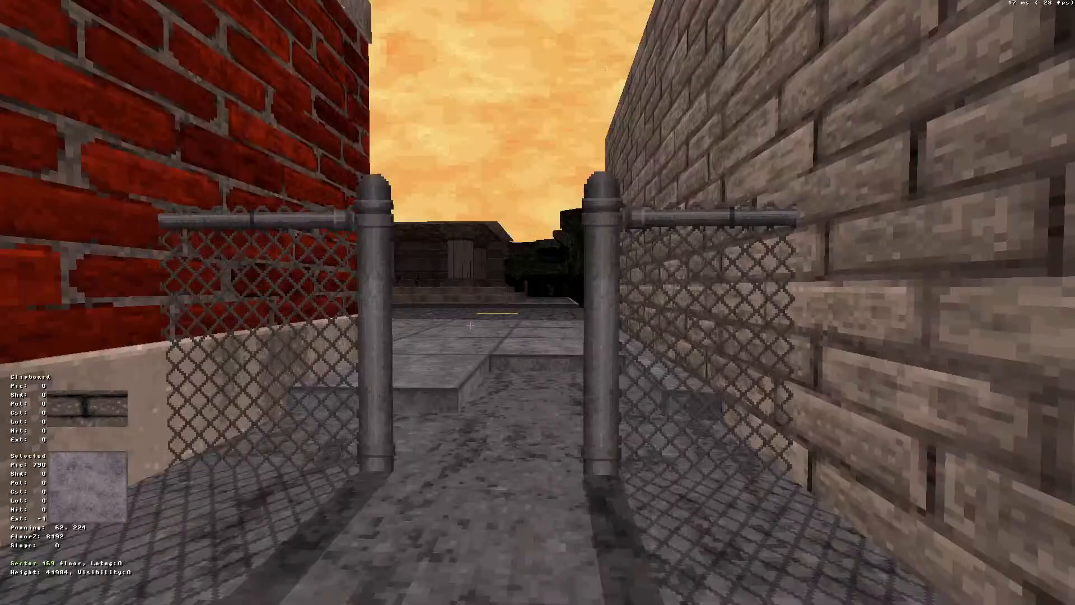
Examine the bank's columned entrance, the diner's front with its outdoor seating, and the diner doorway
key(Up)
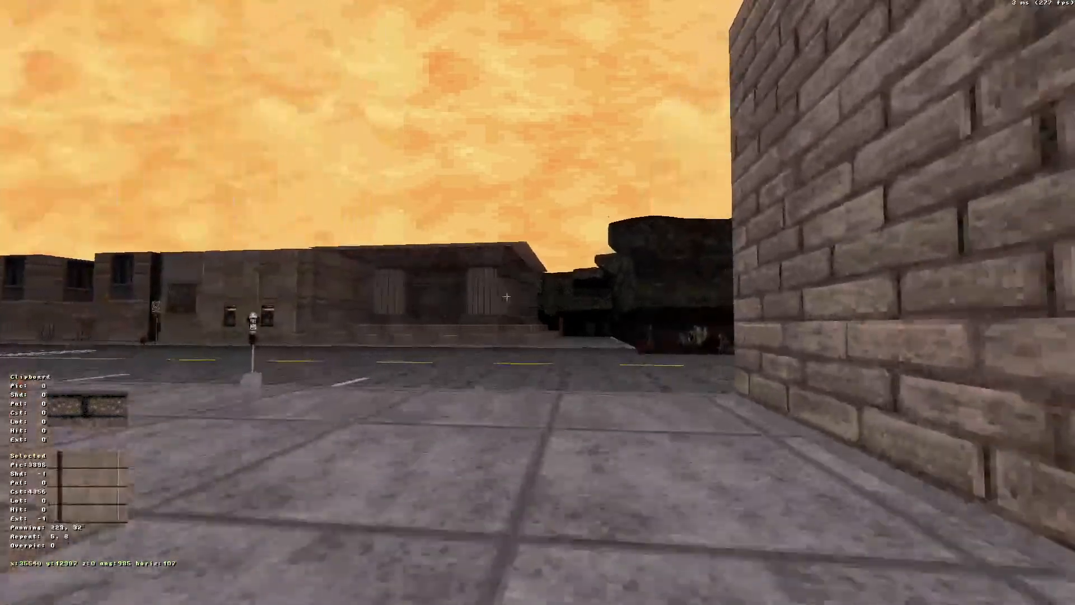
key(Up)
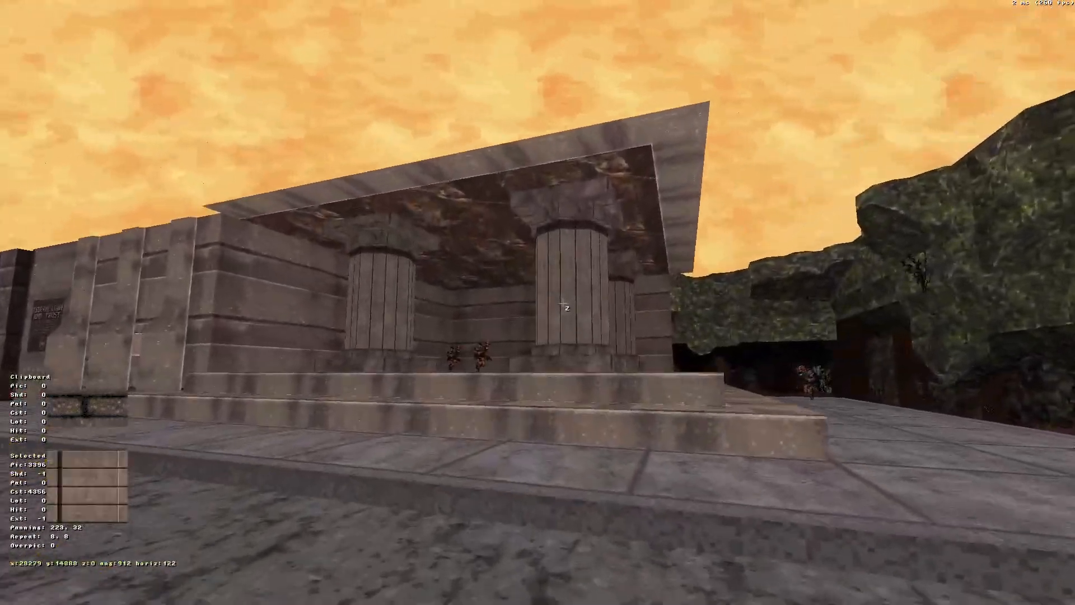
key(Up)
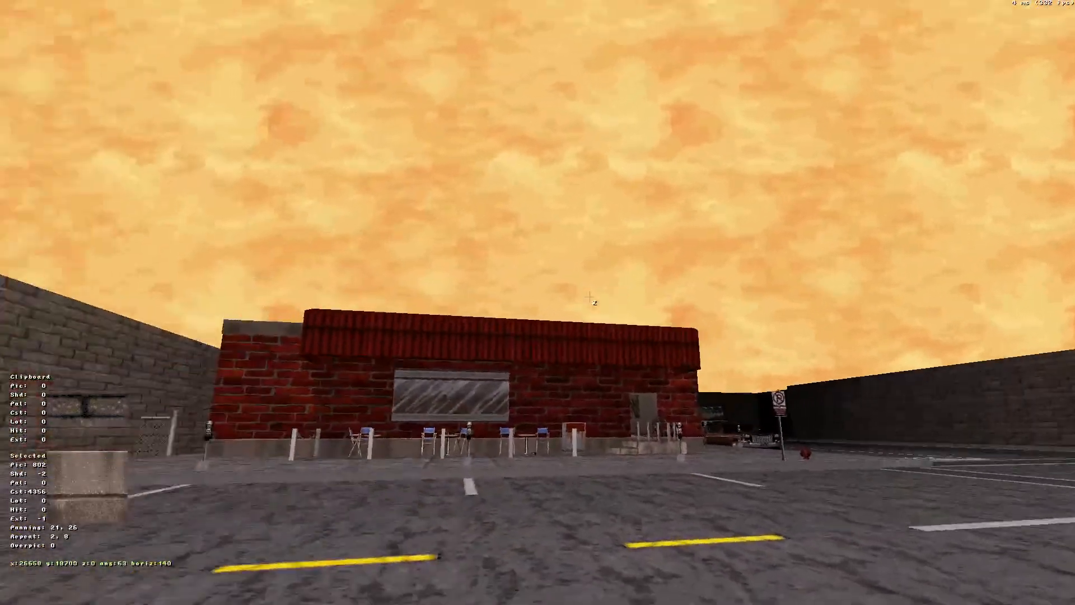
key(Down)
key(Up)
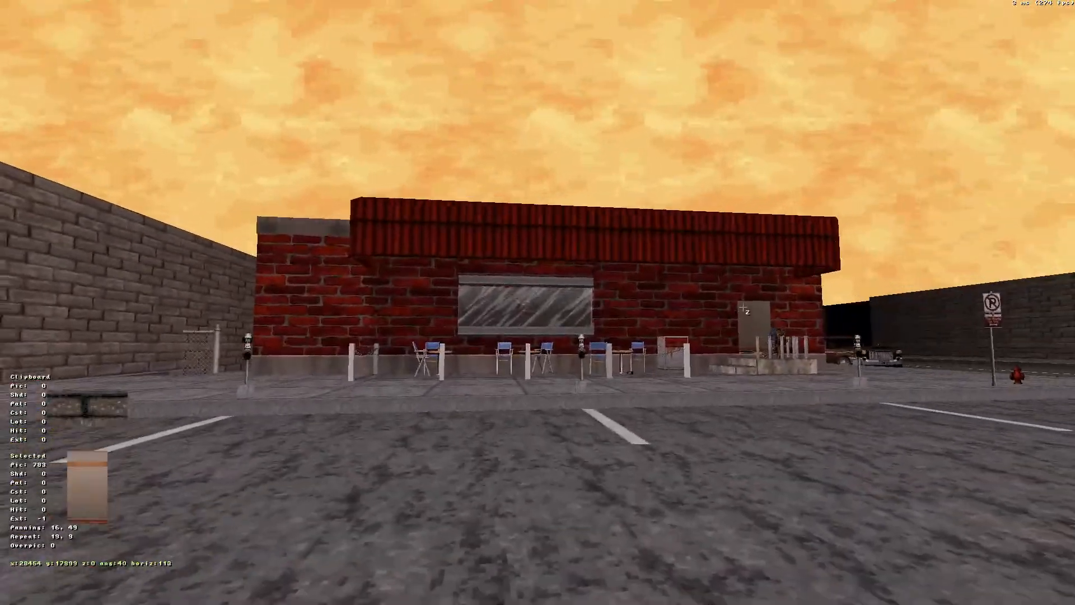
key(Up)
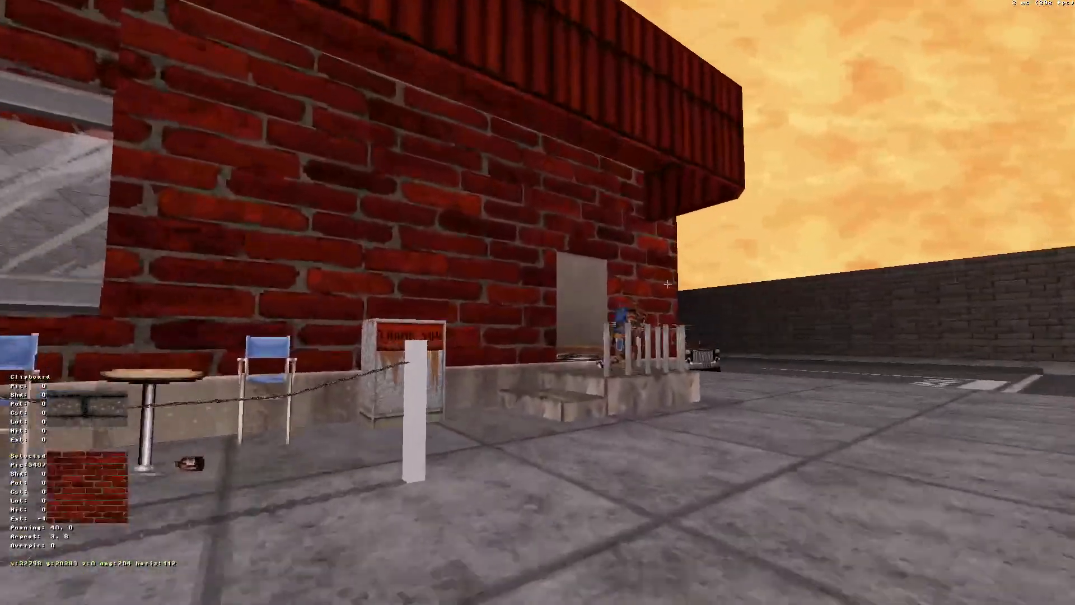
key(Up)
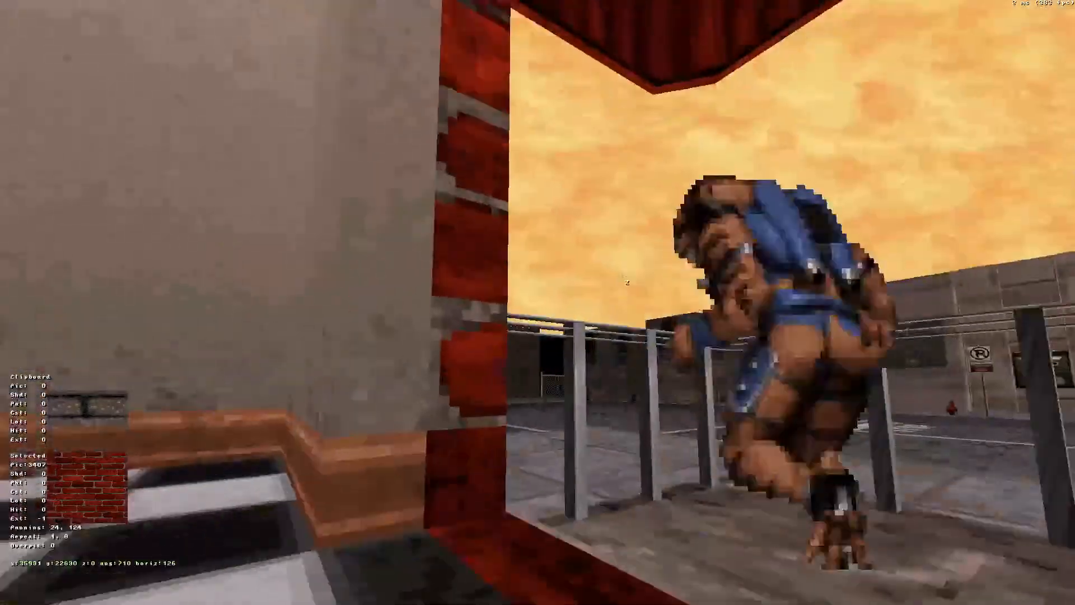
key(Up)
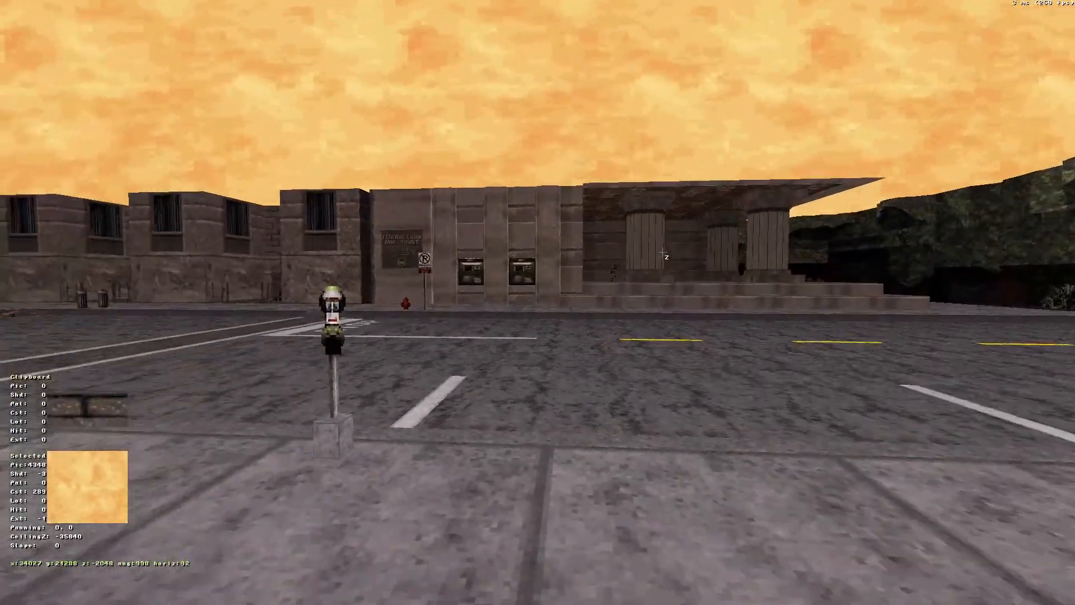
key(Up)
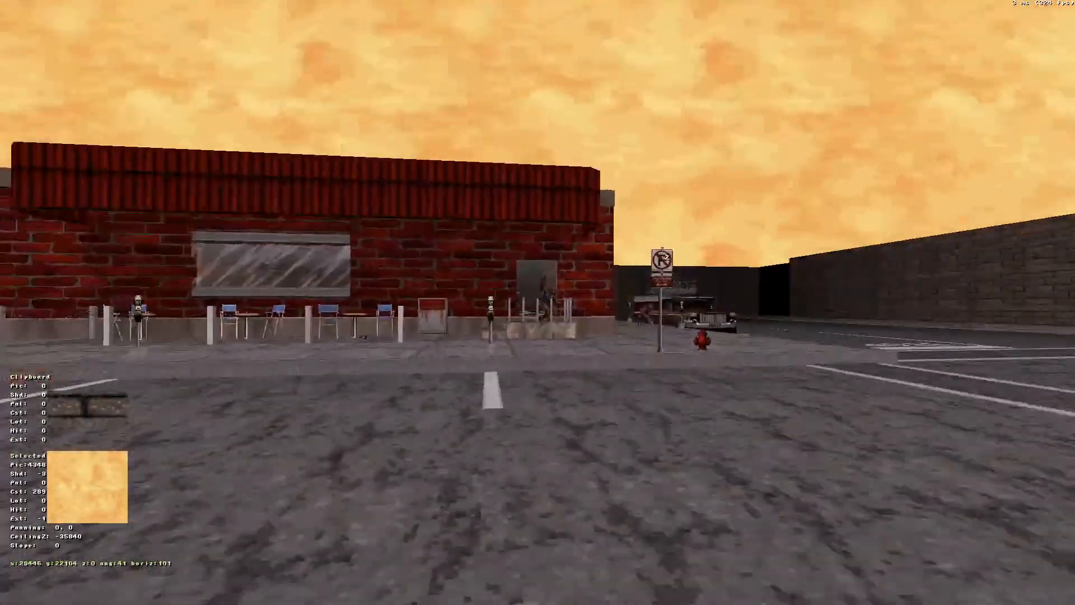
key(Down)
key(Left)
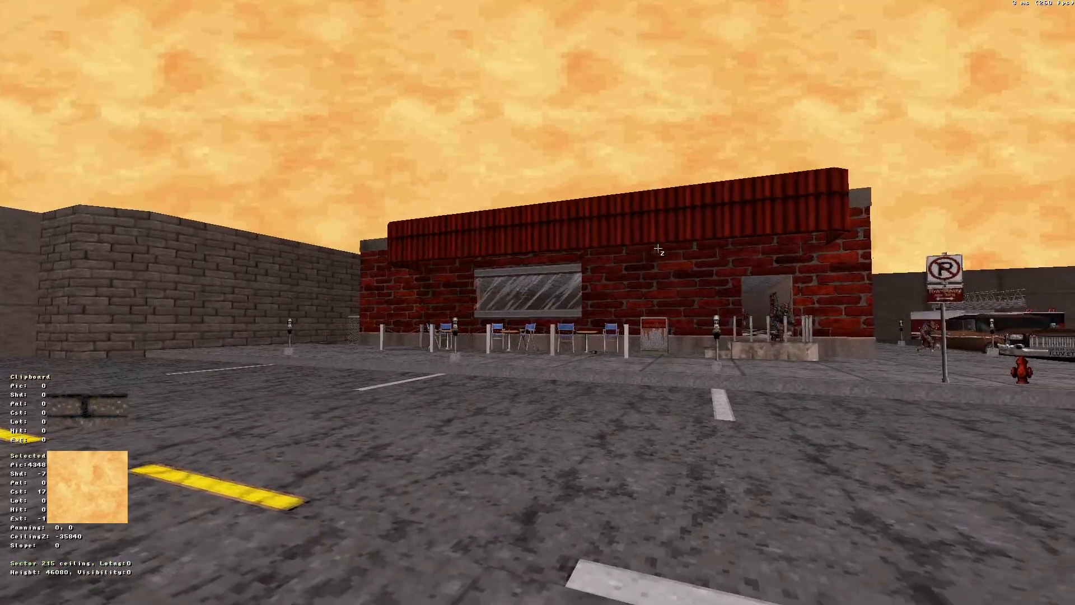
Inspect the diner's exterior from the intersection, including its corner sign, awning, parked car and stop markings
mouse_move(662, 248)
right_down()
mouse_move(704, 251)
mouse_move(678, 246)
right_up()
key(Up)
key(Down)
key(Right)
key(Up)
key(Down)
key(Up)
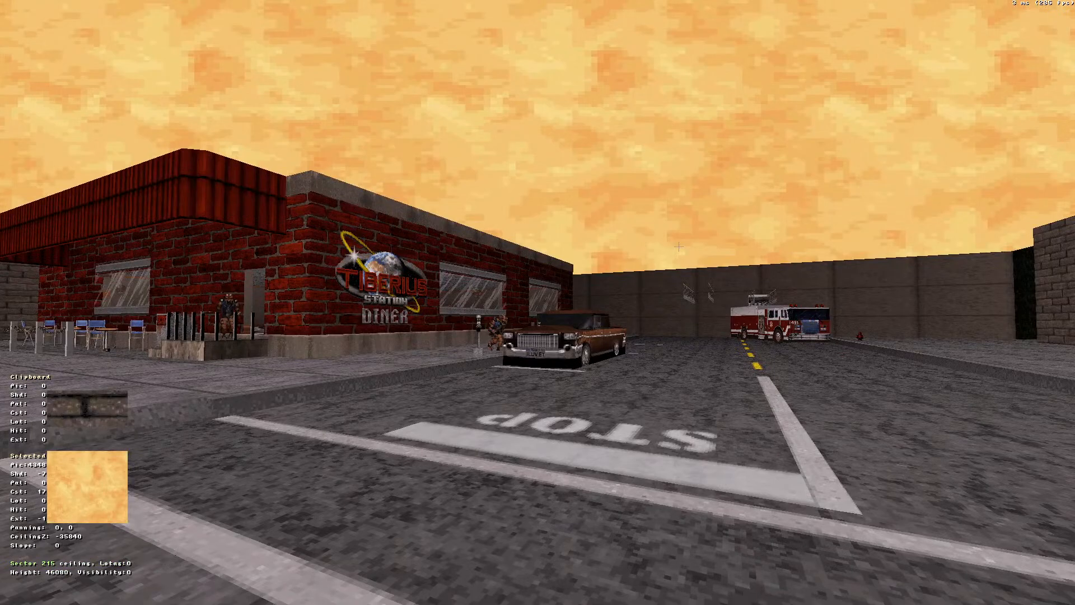
right_drag(679, 247, 672, 230)
key(Up)
key(Down)
key(Up)
key(Up)
key(Down)
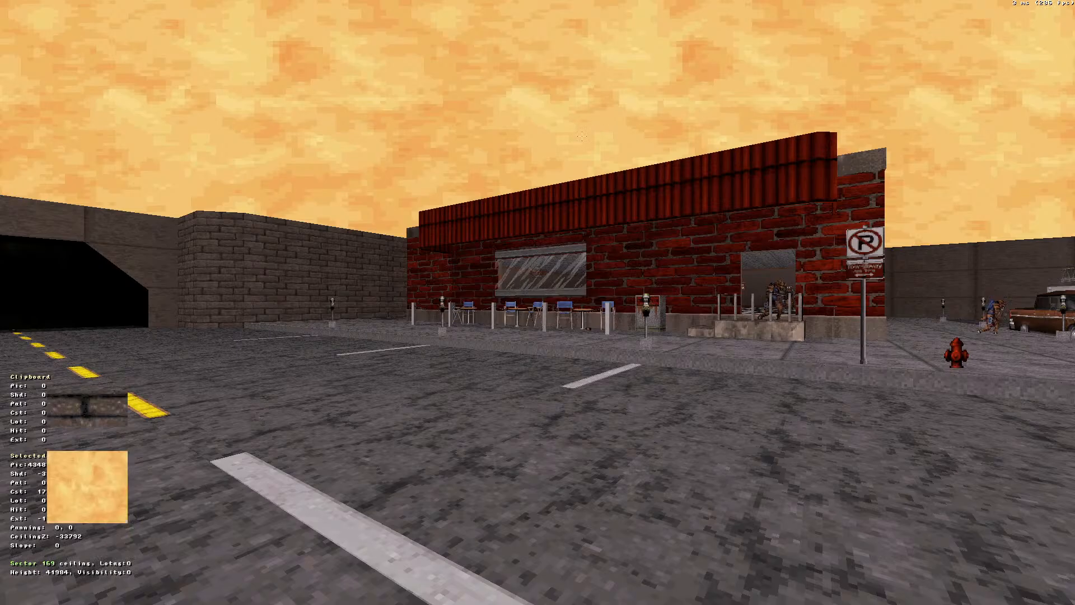
Look over the apartment fronts, the tunnel entrance and the rock wall at the end of the main street
key(Up)
mouse_move(570, 124)
right_down()
mouse_move(562, 124)
mouse_move(571, 125)
right_up()
key(Up)
key(Up)
right_drag(754, 116, 754, 116)
key(Down)
key(Left)
key(Up)
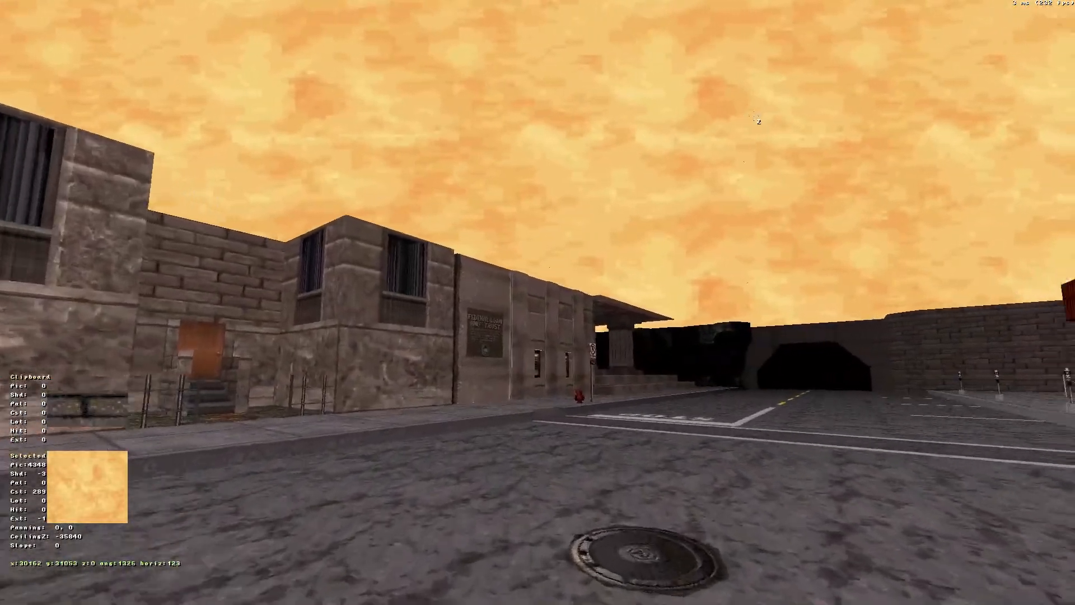
key(Right)
key(Up)
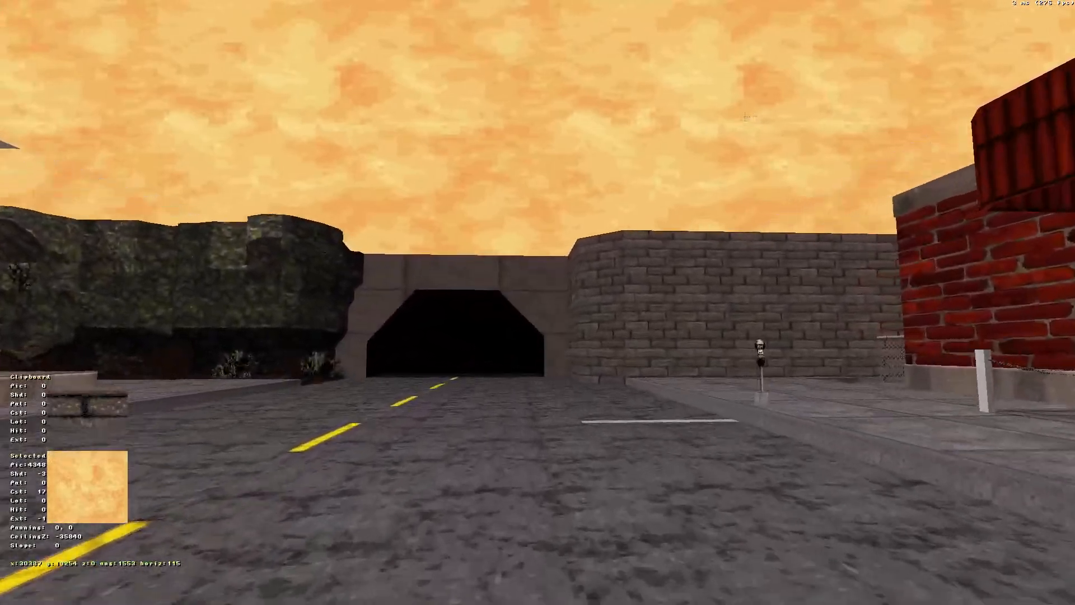
key(Up)
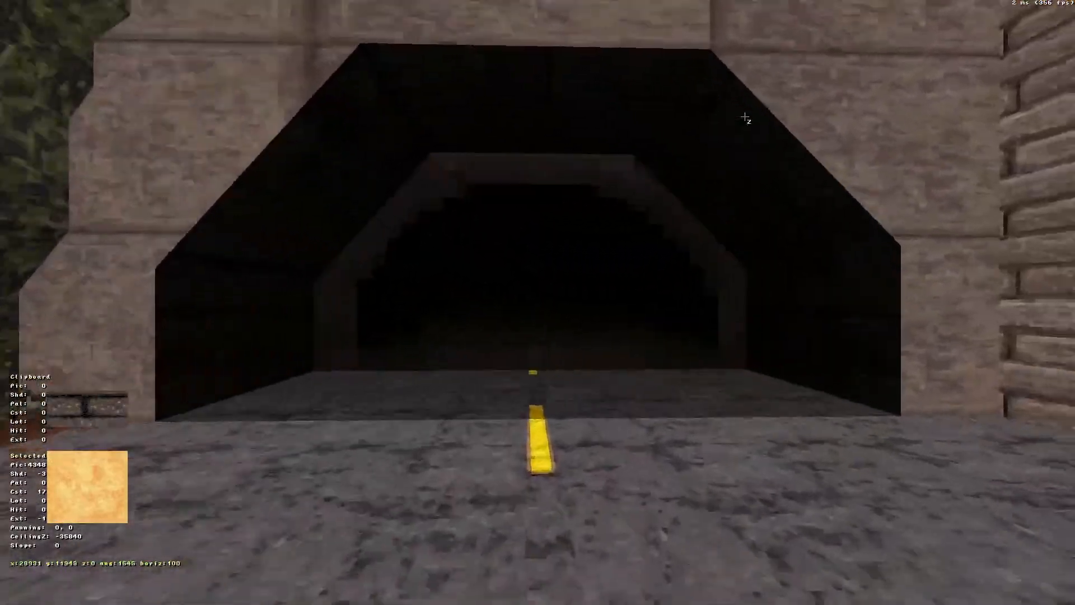
key(Up)
key(Down)
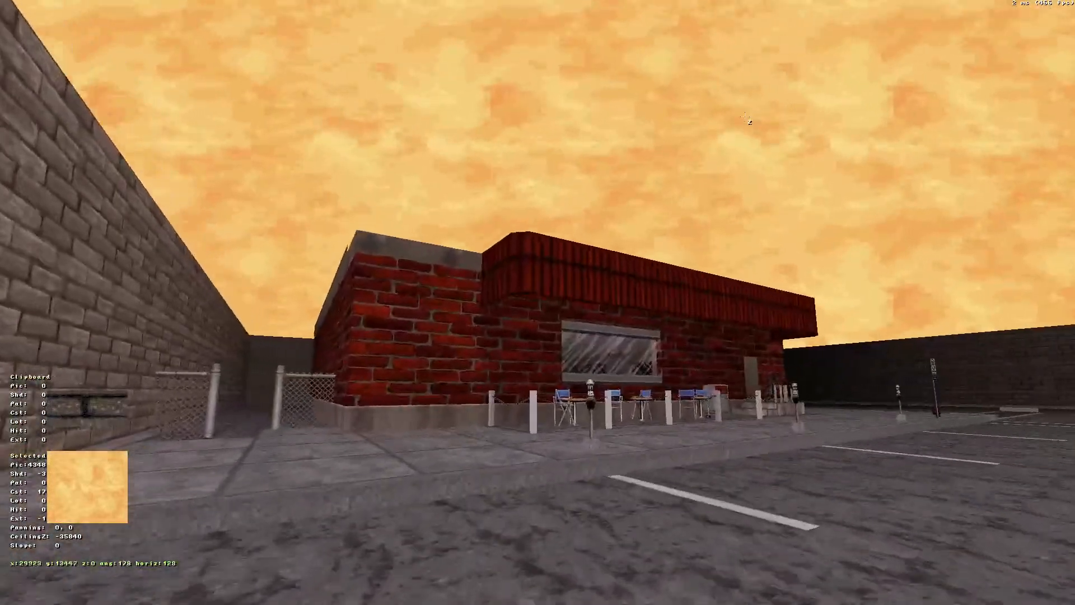
key(Up)
key(Down)
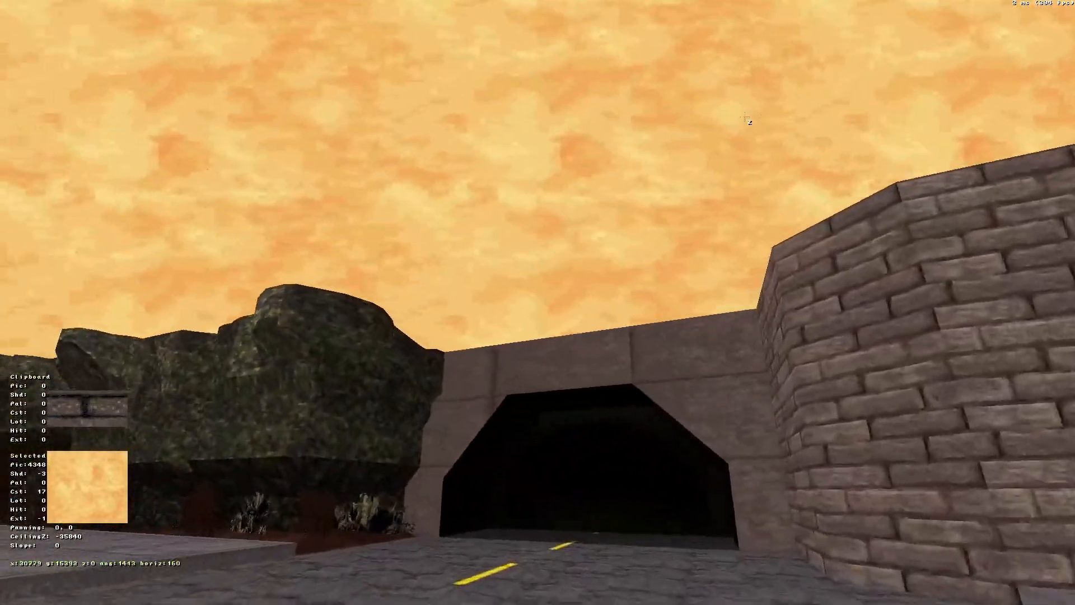
Look over the tunnel entrance, the rock wall beside the bank, the diner's street front and the bank's columned facade
key(Up)
key(Down)
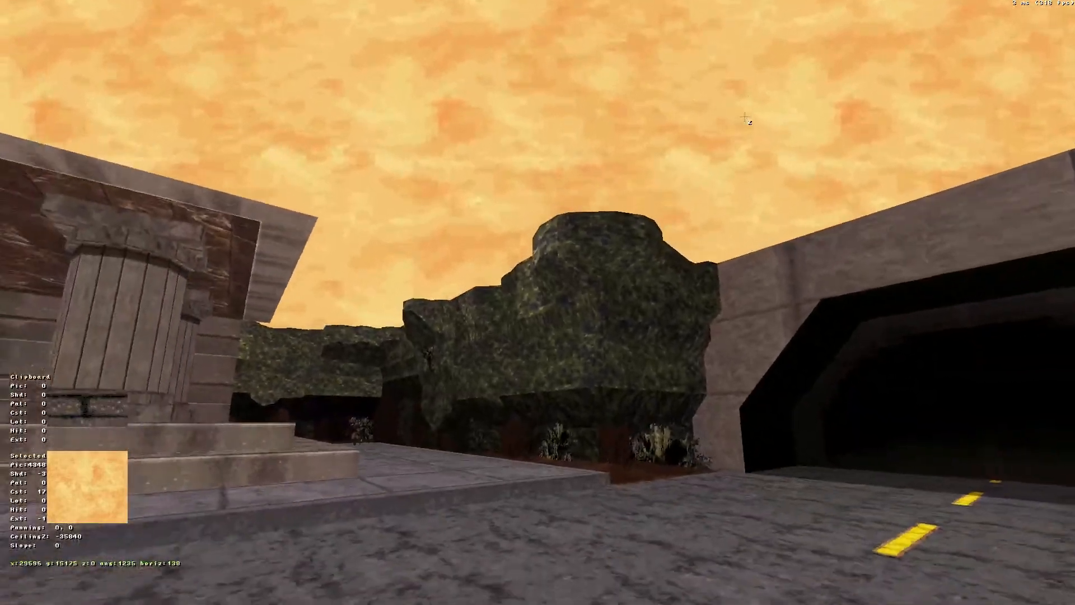
key(Up)
key(Left)
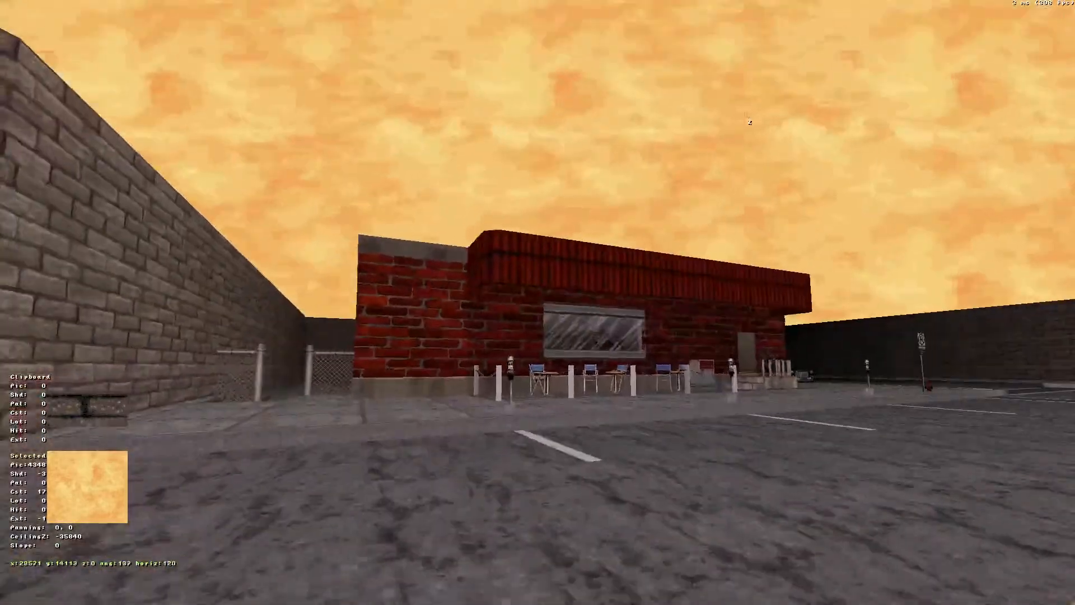
key(Up)
key(Down)
key(Up)
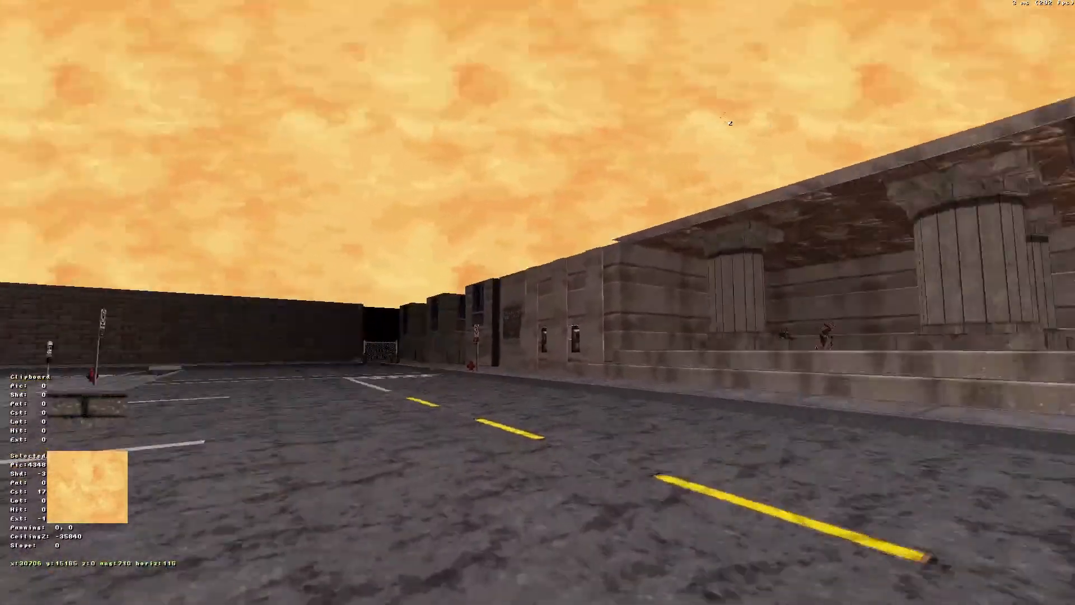
Follow the street past the stop marking to examine the far brick wall, the fenced corner and the Federal Loan and Trust wall
key(Up)
key(Left)
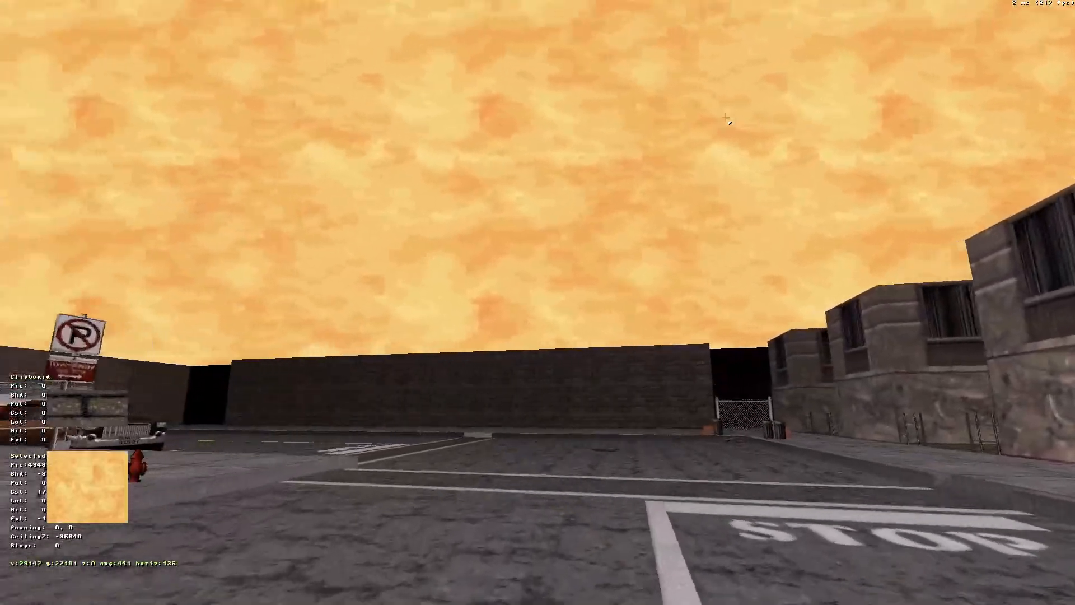
key(Up)
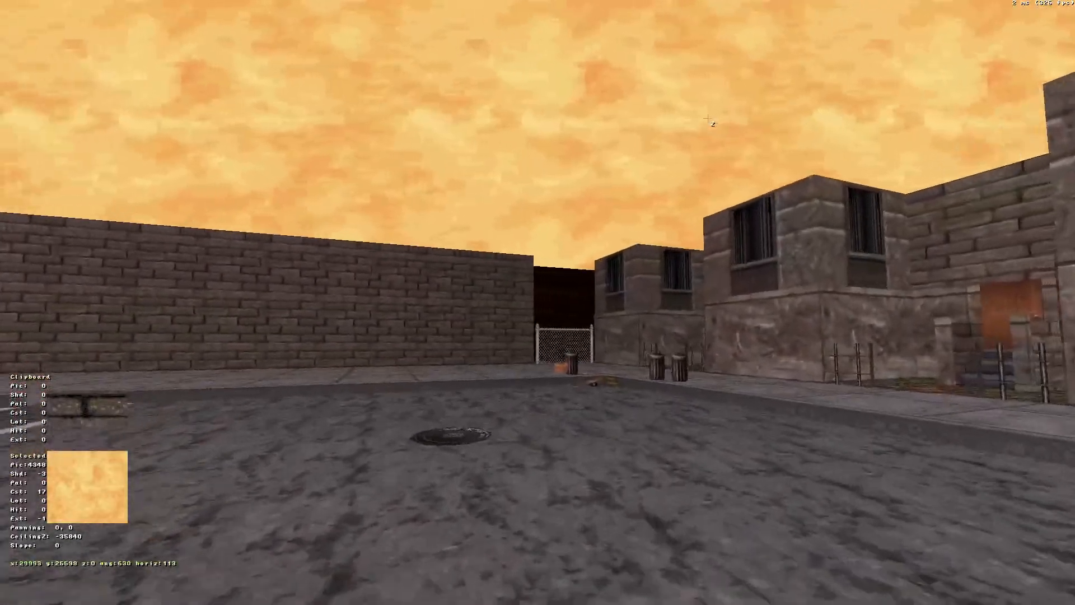
key(Up)
key(Right)
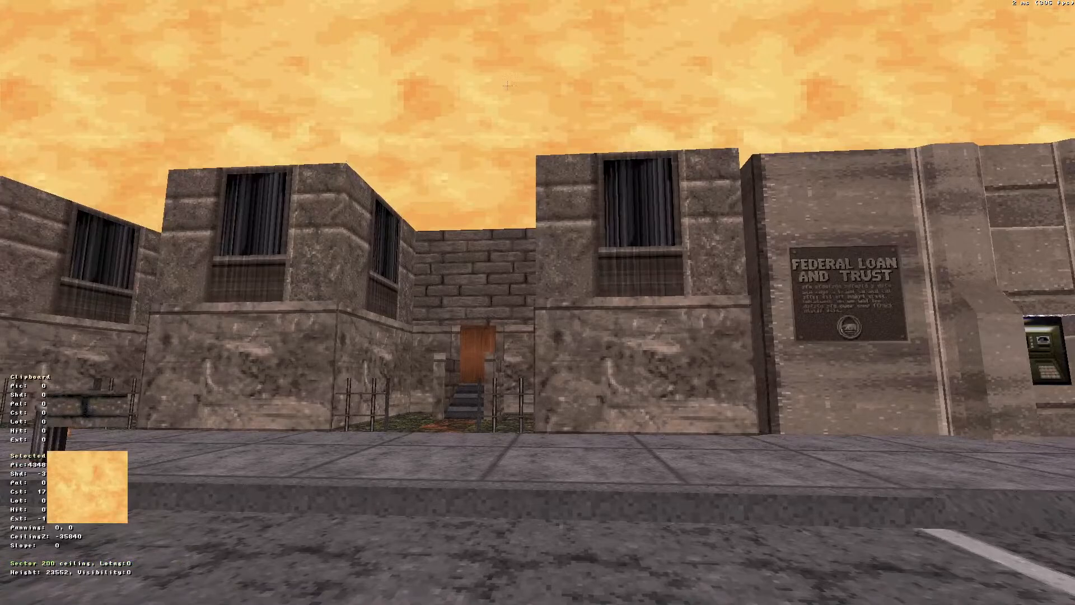
Examine the apartment fronts and the street corner's trash cans, cardboard boxes, debris and chain-link fence
key(Up)
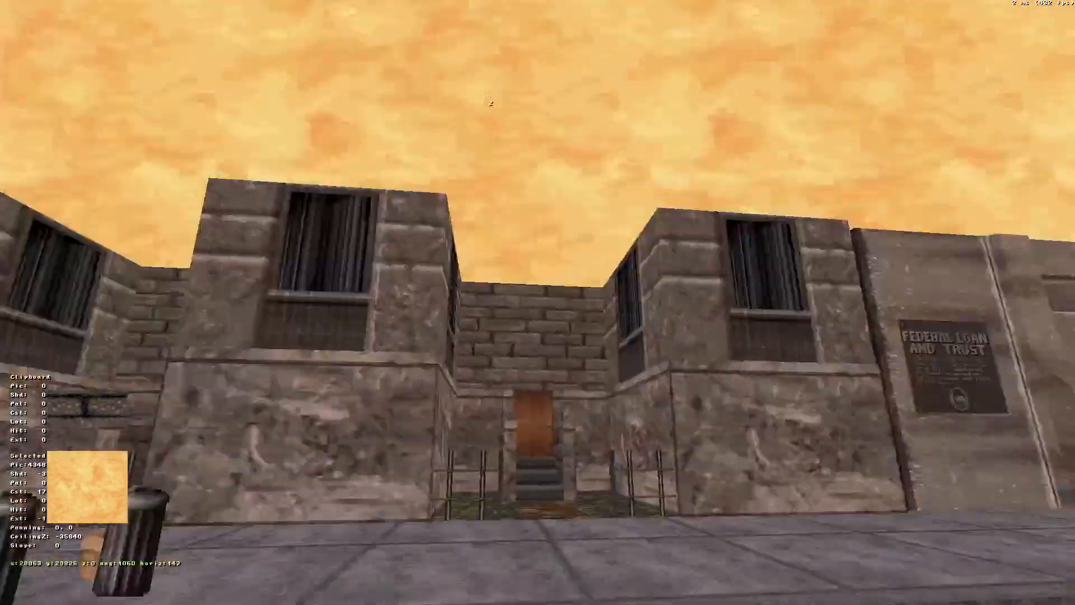
key(Down)
key(Up)
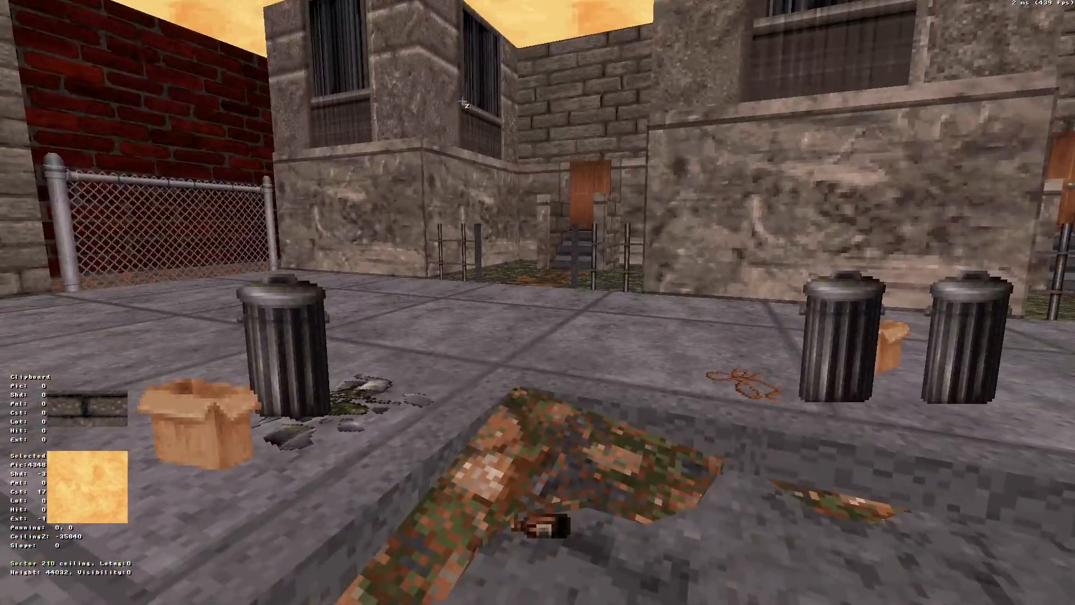
key(Down)
key(Up)
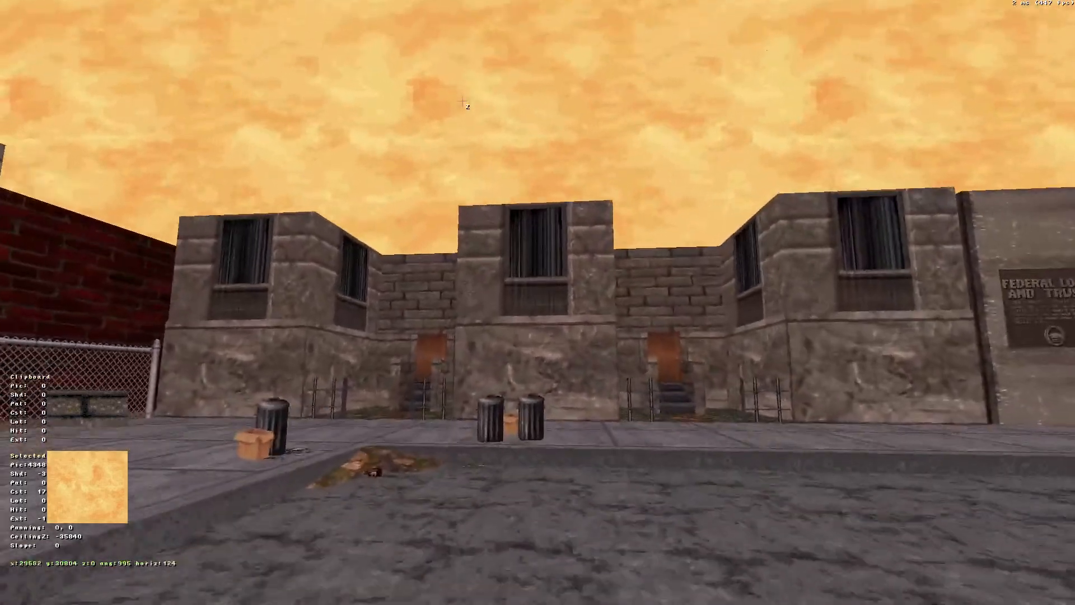
right_drag(462, 102, 459, 103)
drag(459, 103, 459, 103)
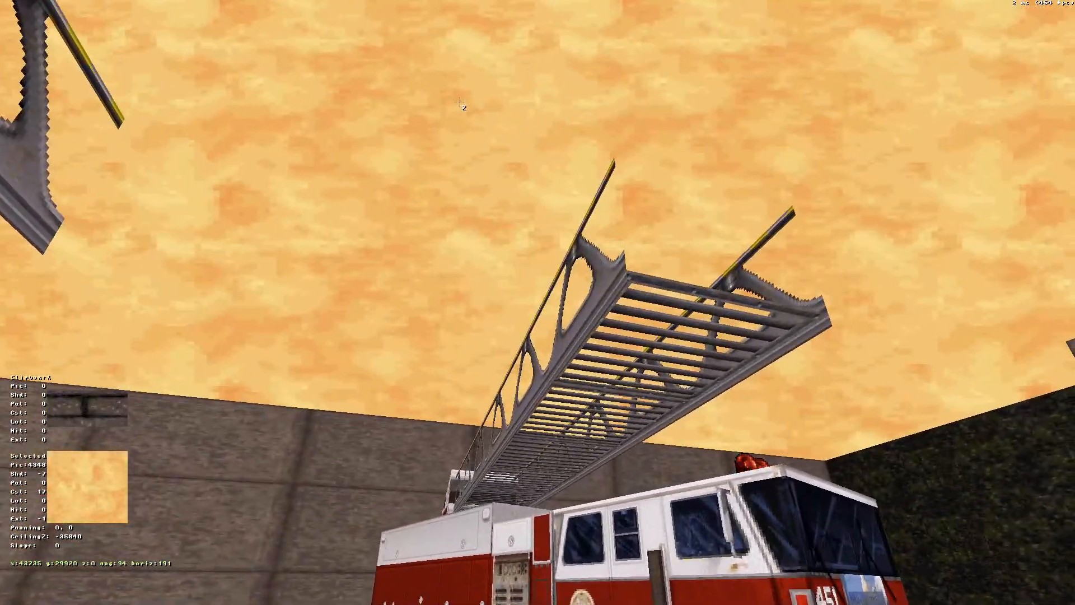
Inspect the fire truck's extended ladder and the texture detail of its side panels at close range
right_drag(459, 103, 459, 103)
drag(459, 102, 459, 102)
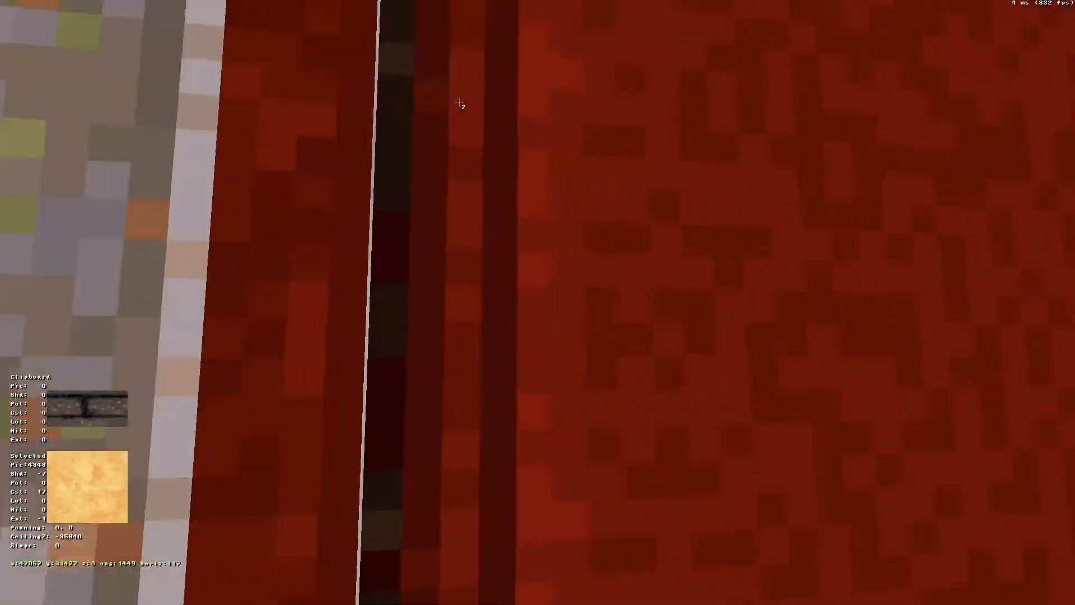
right_drag(459, 102, 459, 103)
drag(460, 103, 459, 102)
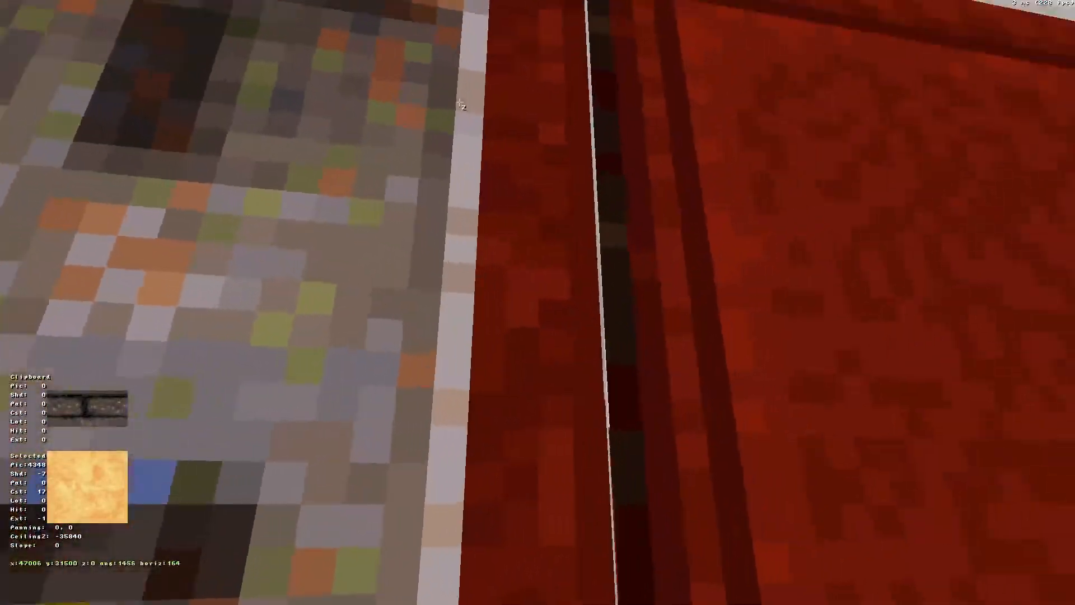
right_drag(459, 102, 459, 103)
drag(459, 102, 459, 102)
right_drag(459, 103, 459, 103)
View the whole fire truck from the front, including its cab, raised ladder and the nearby hydrant
key(Up)
right_drag(460, 105, 460, 104)
key(Down)
key(Up)
key(Up)
key(Down)
key(Up)
key(Up)
key(Up)
key(Up)
key(Down)
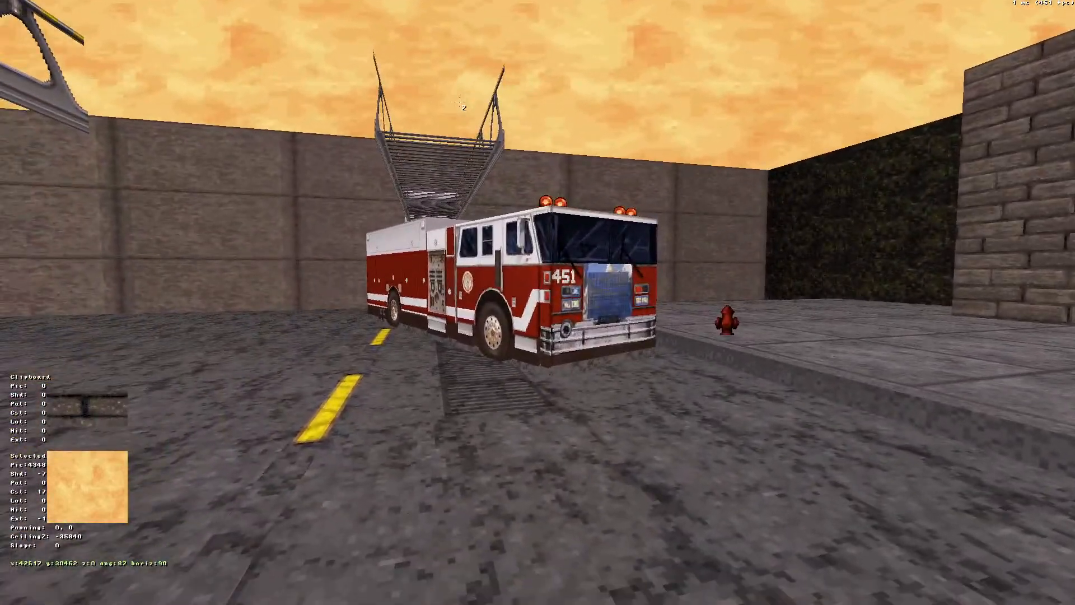
Examine the fire truck's full side, including the wheels, pump panel, compartment doors and overhead ladder
right_drag(460, 103, 459, 104)
key(Up)
key(Down)
key(Up)
key(Down)
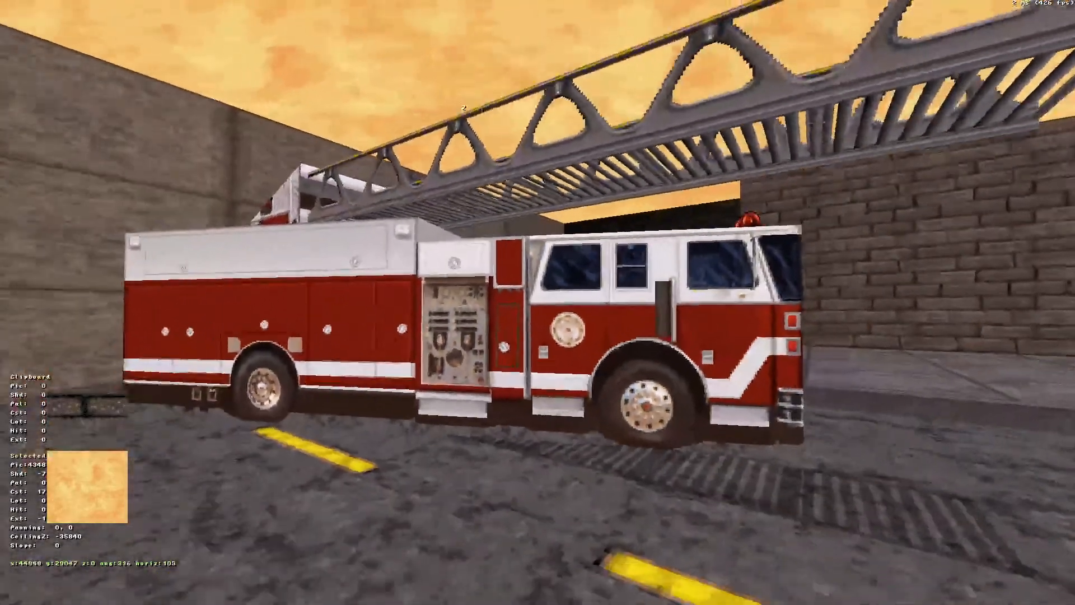
key(Down)
key(Up)
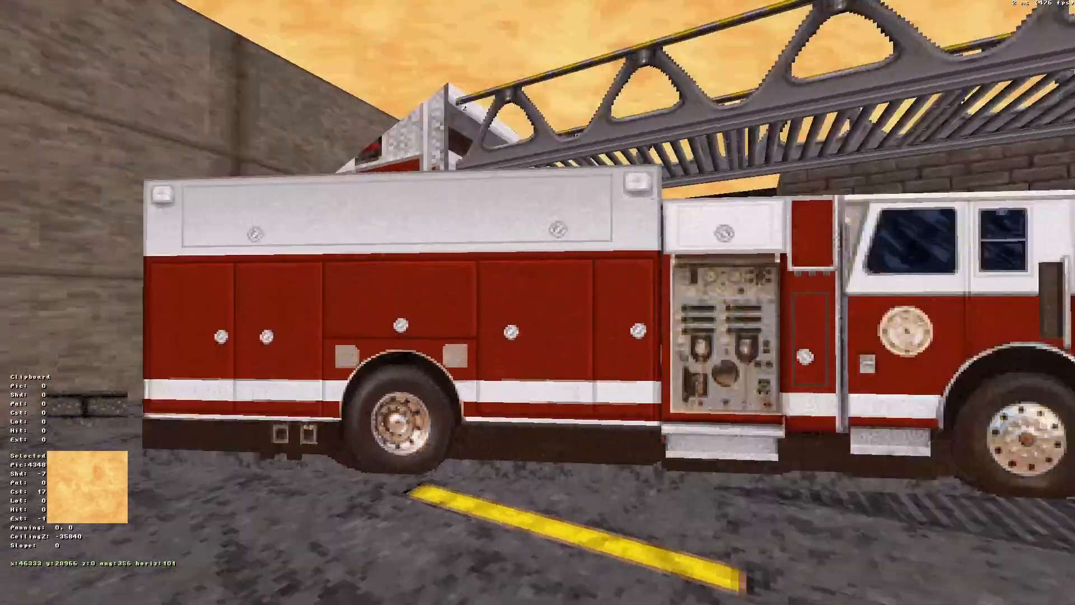
key(Down)
Move over to the diner's side wall and check the surrounding layout in the 2D map before returning to 3D
right_drag(459, 102, 460, 103)
key(Up)
key(Down)
key(Up)
key(Down)
key(Up)
key(Down)
key(Down)
key(Up)
key(Down)
key(Down)
key(Up)
key(Up)
key(KP_Enter)
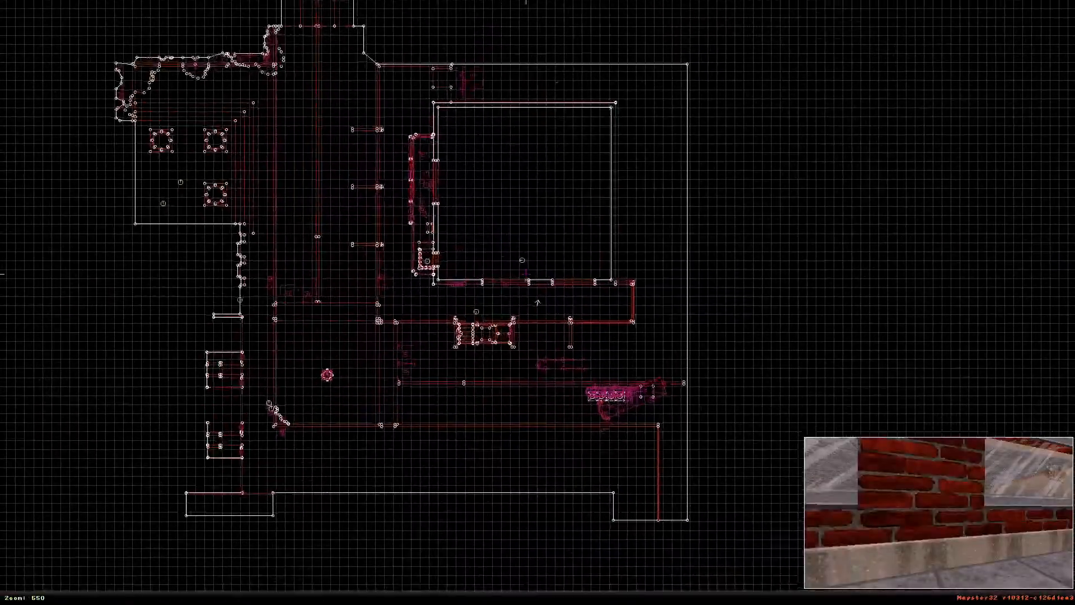
key(KP_Enter)
Inspect the diner's side windows with their glass, sign reflections, sills and surrounding red brick from several angles
right_drag(566, 201, 565, 200)
key(Down)
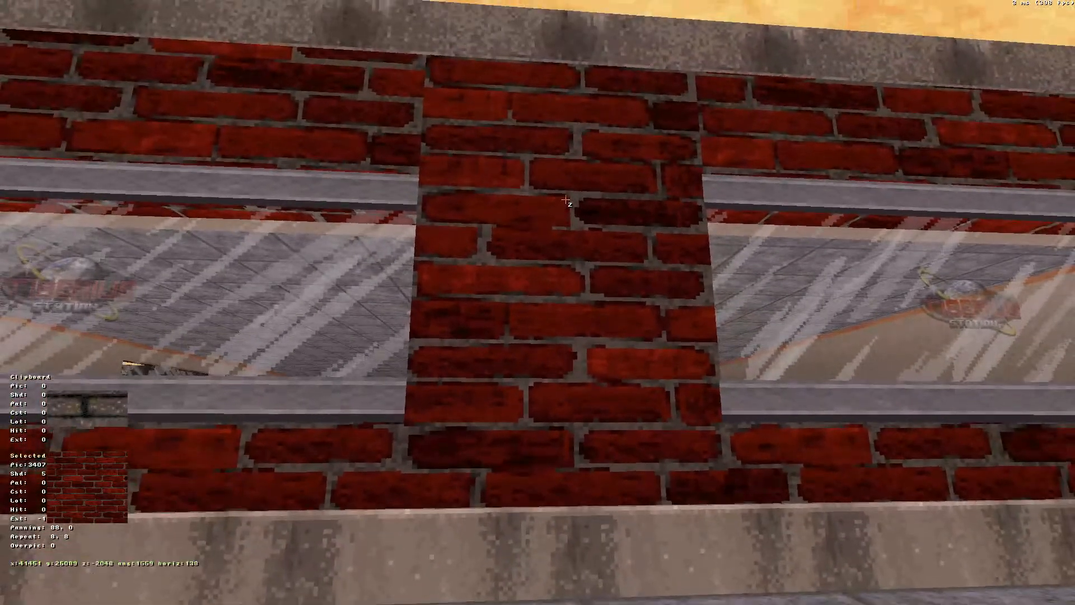
key(Down)
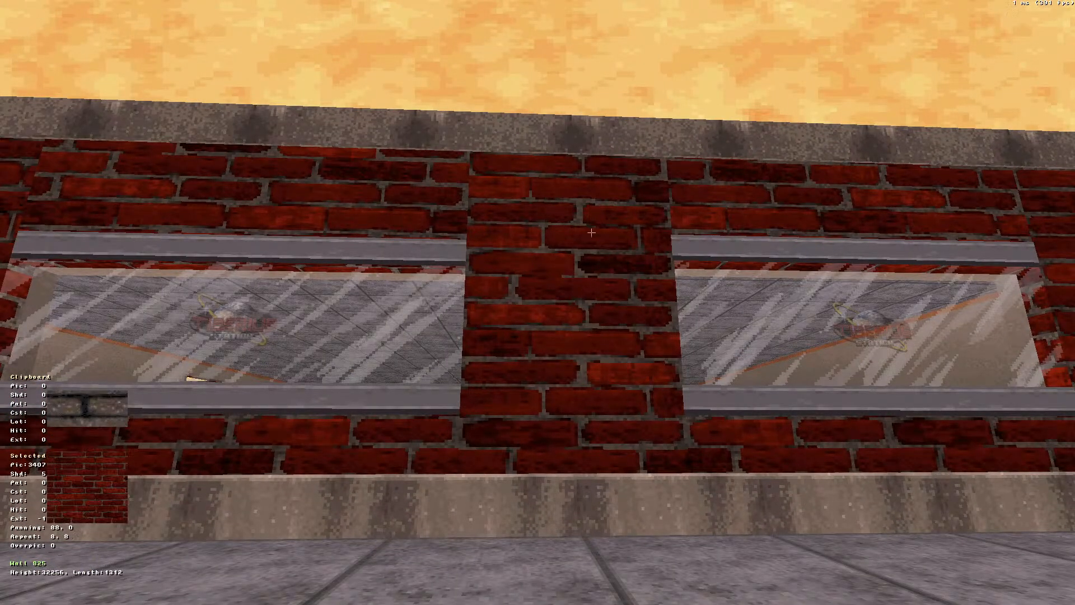
key(Down)
right_drag(586, 379, 587, 379)
key(Down)
key(Up)
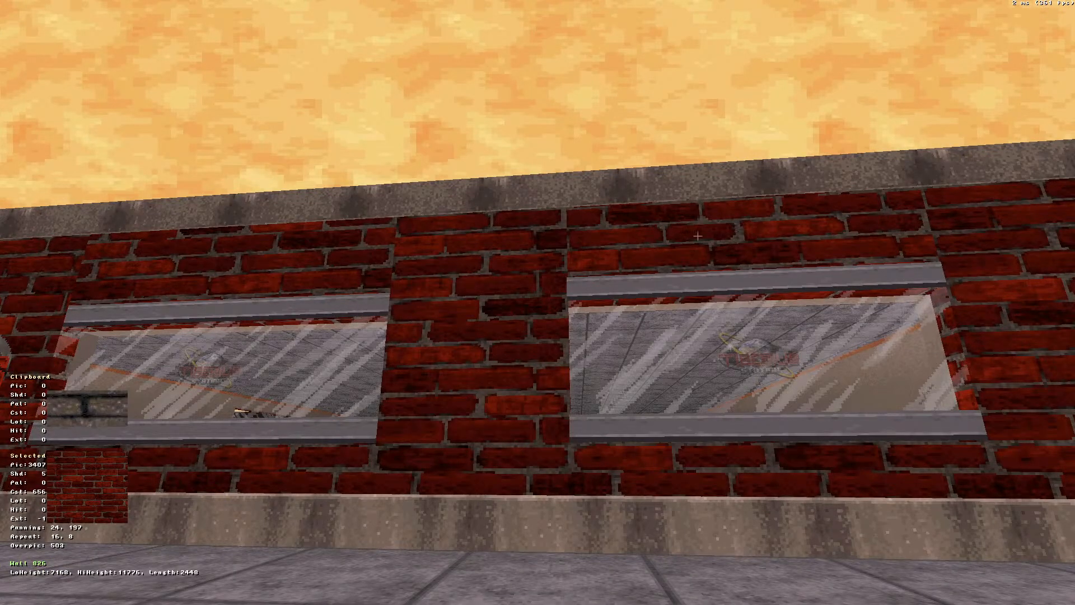
right_drag(698, 235, 698, 235)
key(Up)
key(Down)
key(Up)
key(Down)
Compare the long brick boundary wall and sidewalk behind the fire truck between the 2D map and the 3D view
key(KP_Enter)
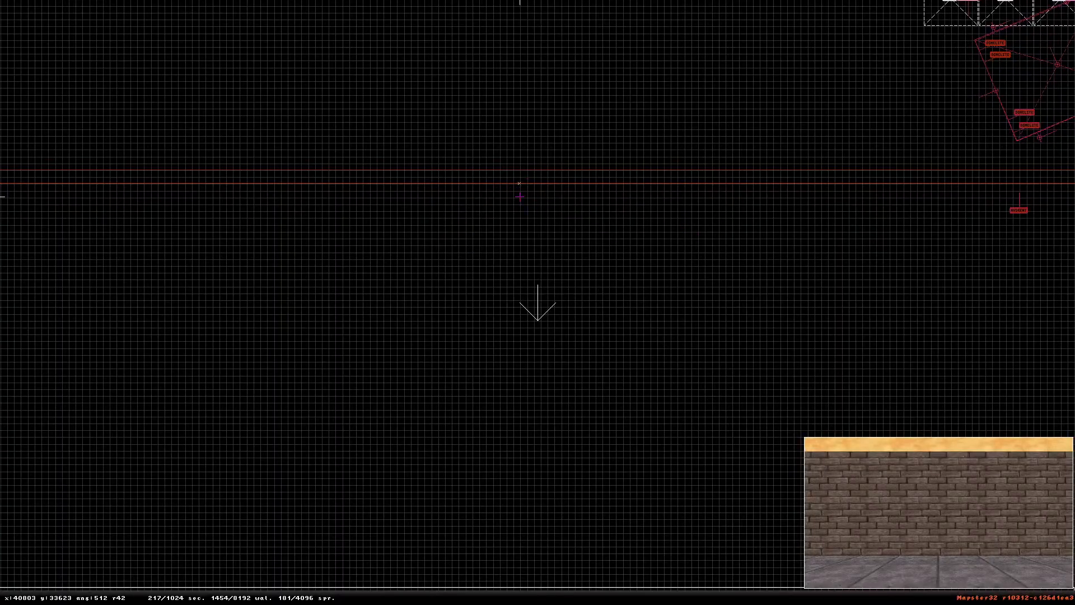
key(Down)
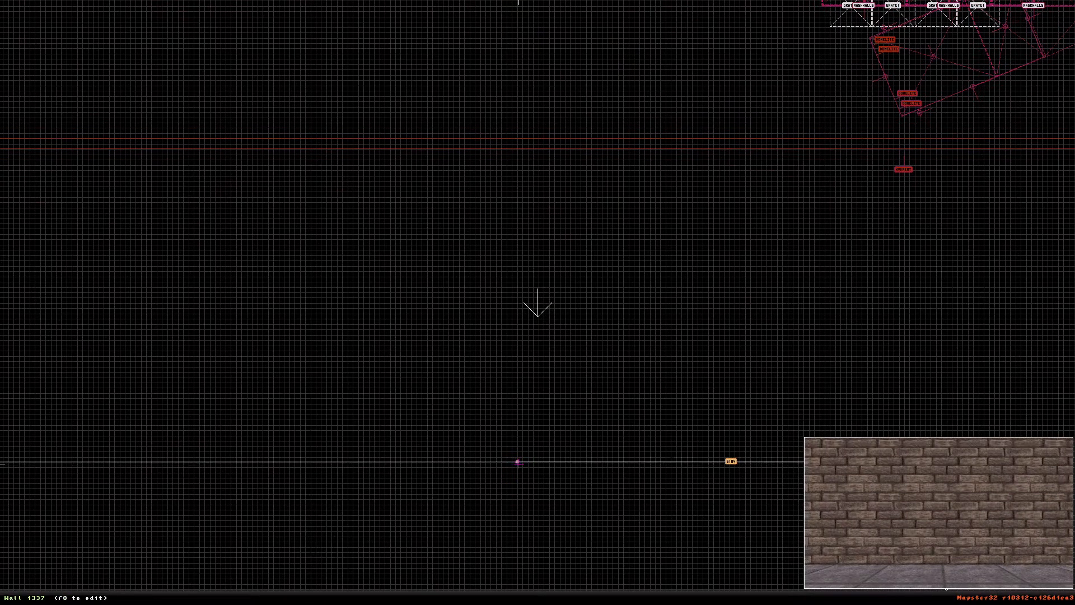
key(KP_Enter)
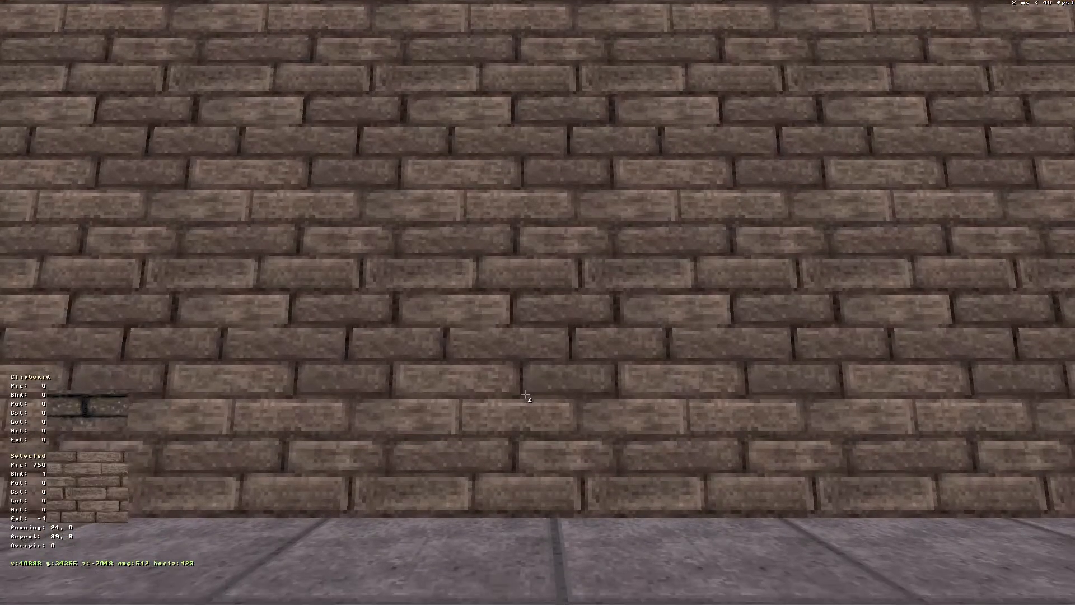
key(Down)
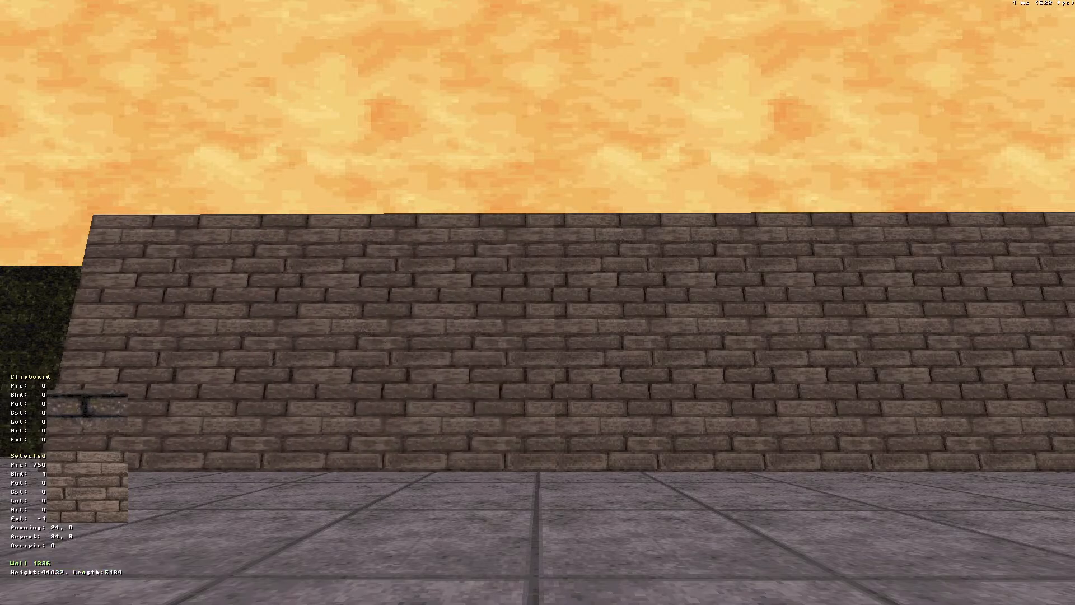
key(KP_Enter)
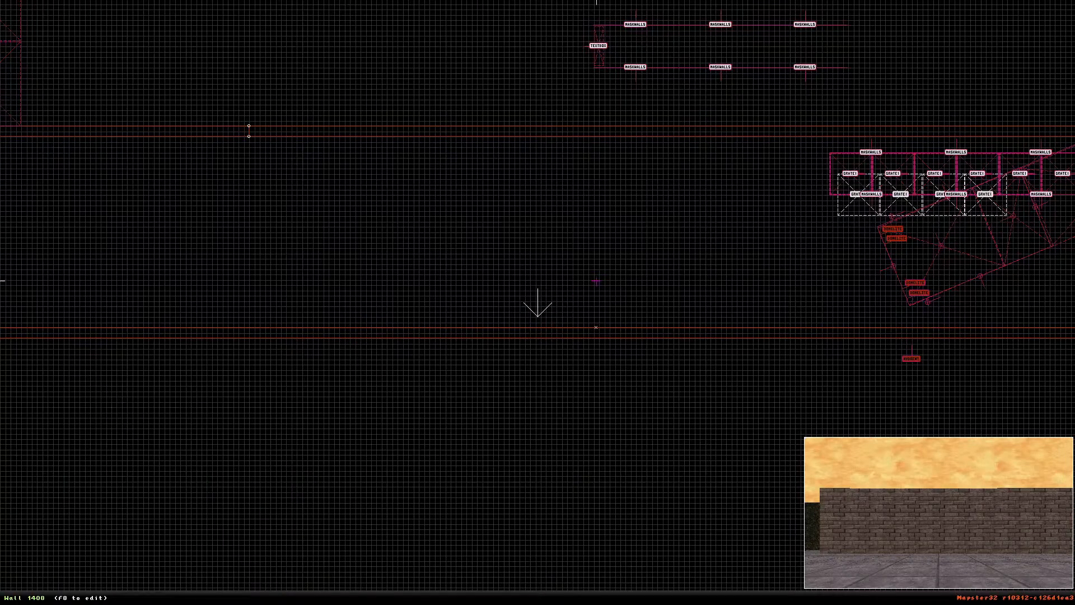
key(KP_Enter)
key(KP_Enter)
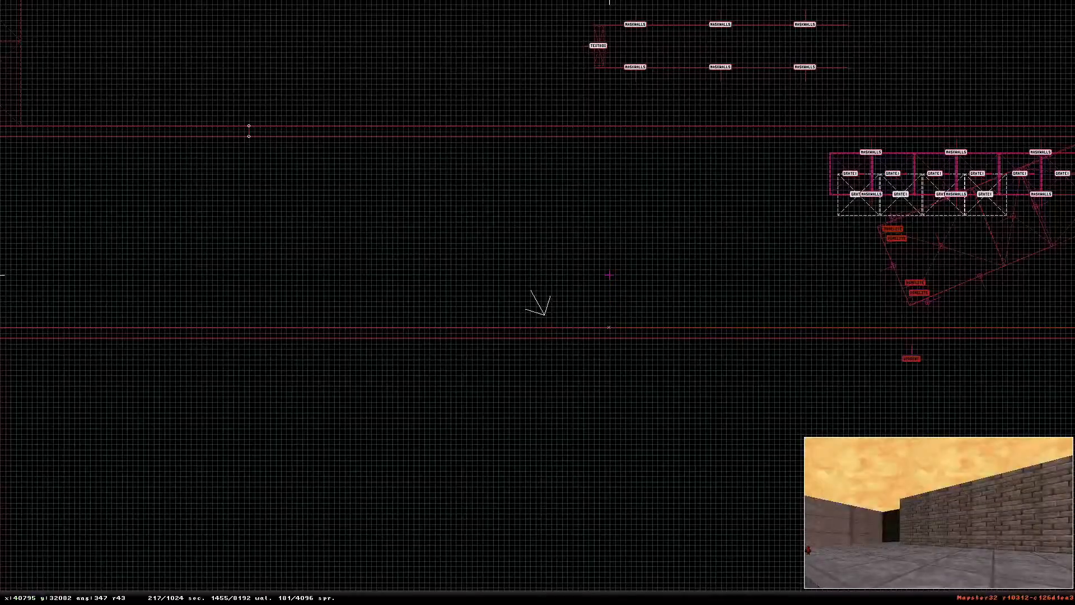
key(KP_Enter)
Set the camera height mode to Locked/Sector and raise the view beside the fire truck's rear
right_drag(609, 274, 609, 274)
key(Up)
key(Down)
key(Up)
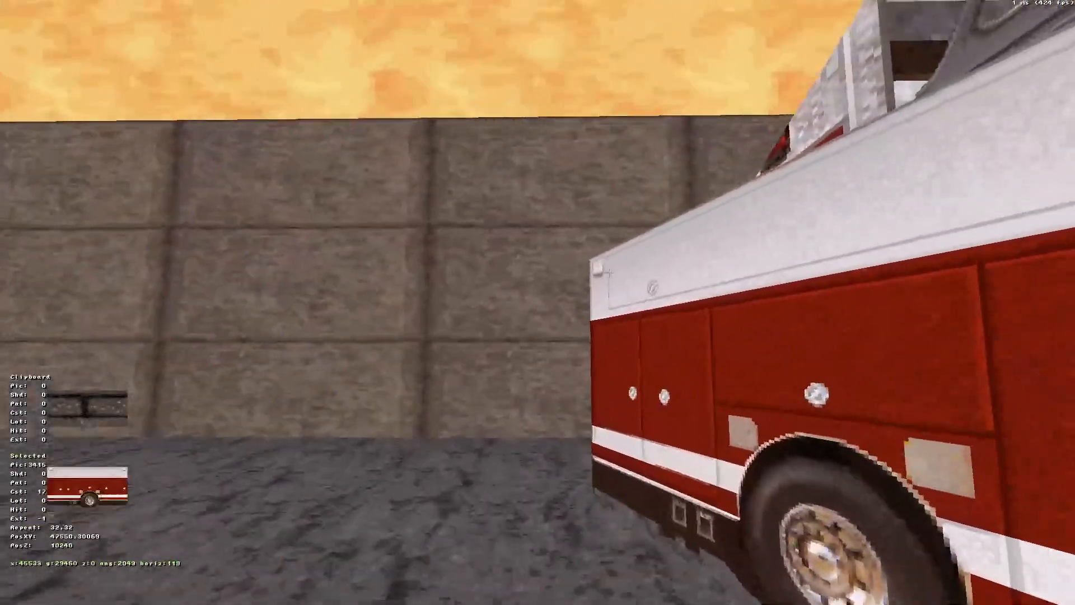
key(z)
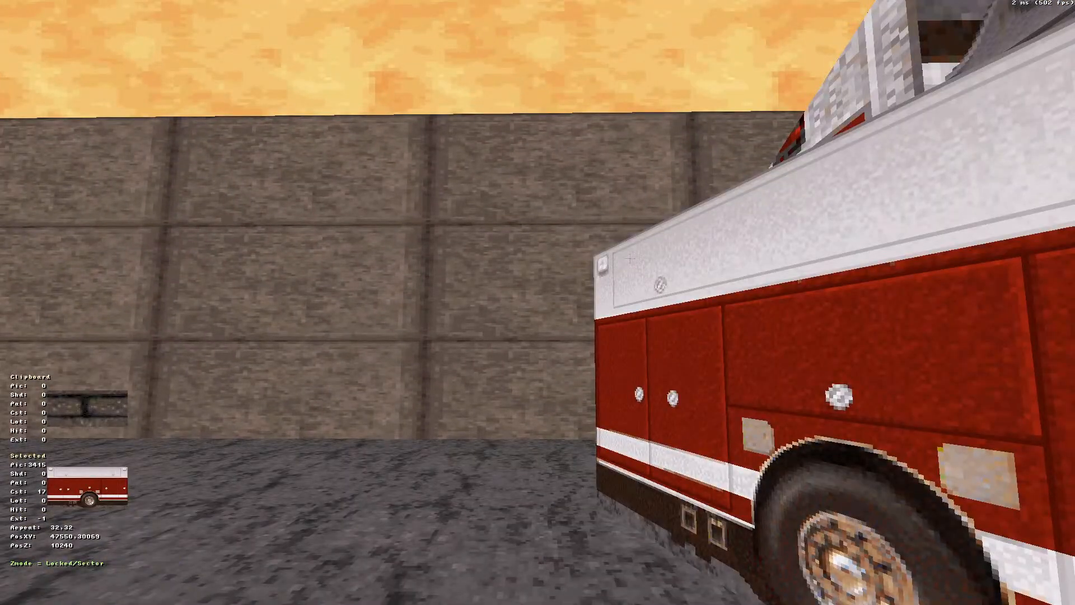
key(a)
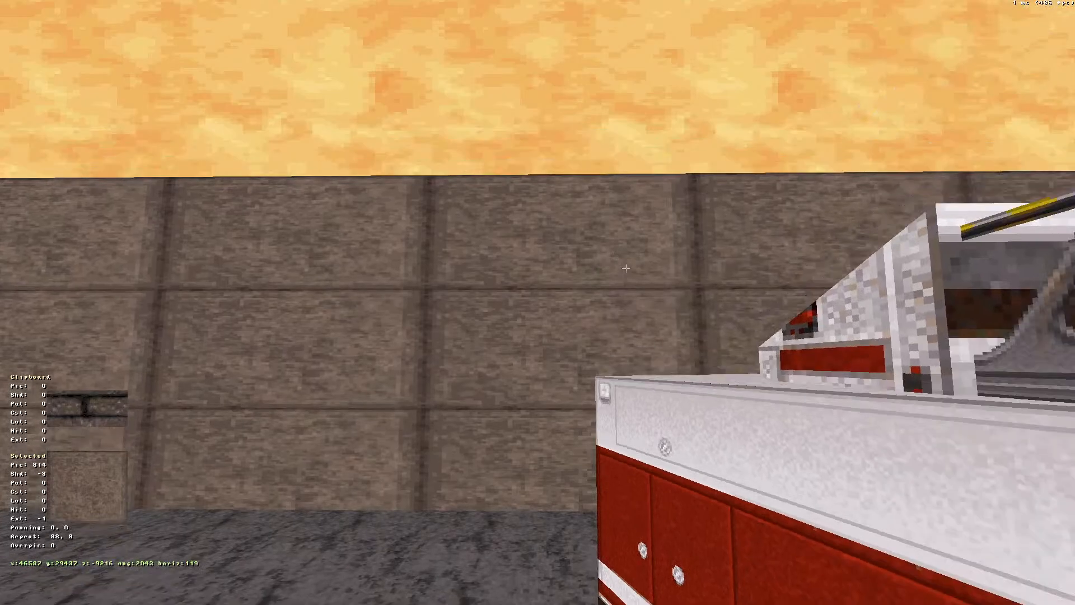
key(a)
Examine the fire truck's rear bodywork, ladder base and pump panel from a raised viewpoint
right_drag(626, 268, 626, 269)
key(Up)
key(Down)
right_drag(536, 192, 536, 192)
right_drag(750, 164, 750, 164)
key(Down)
key(Up)
key(Down)
key(Down)
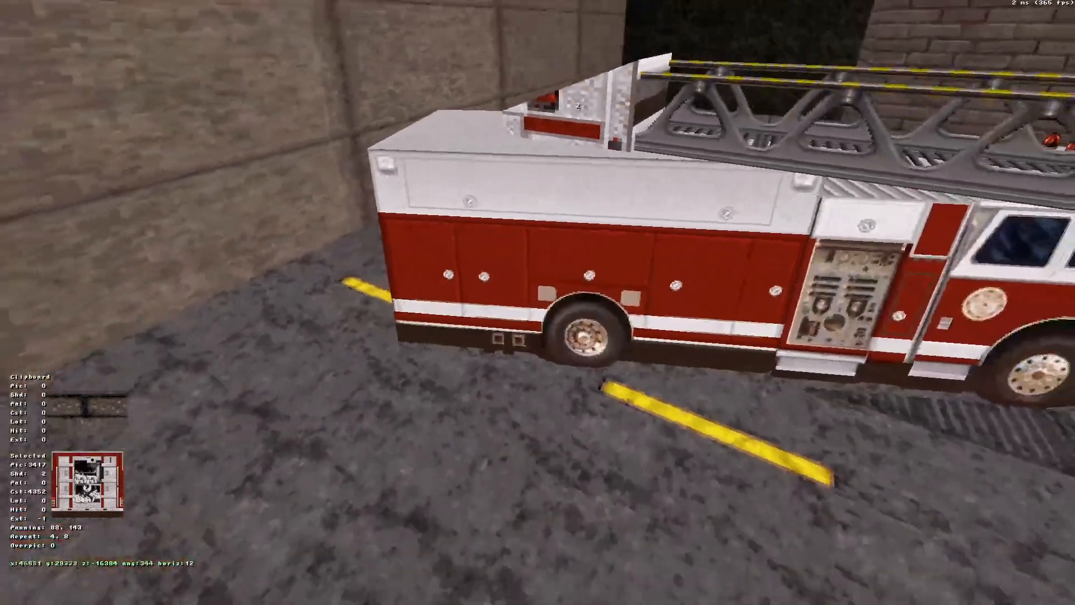
Look along the ladder from above and examine the fire truck's roof, warning lights and front end
right_drag(580, 99, 578, 74)
key(Up)
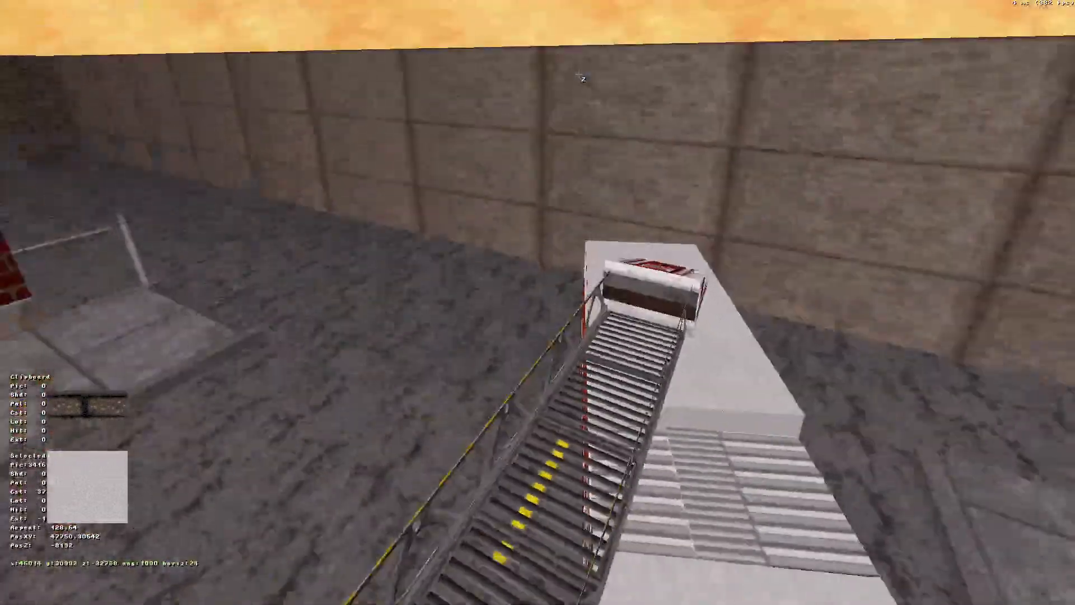
key(Down)
key(z)
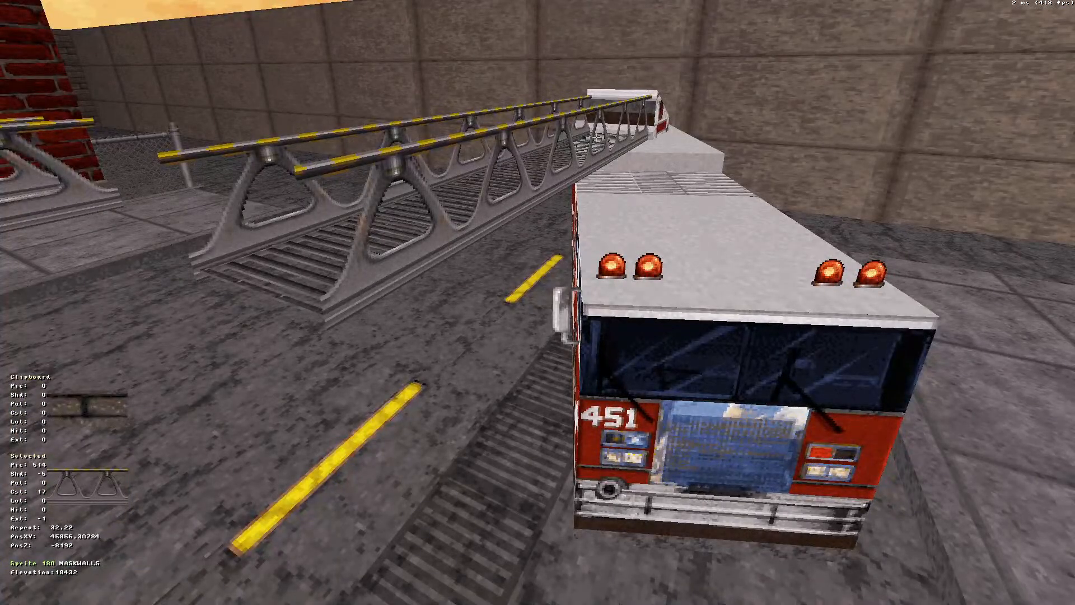
key(Down)
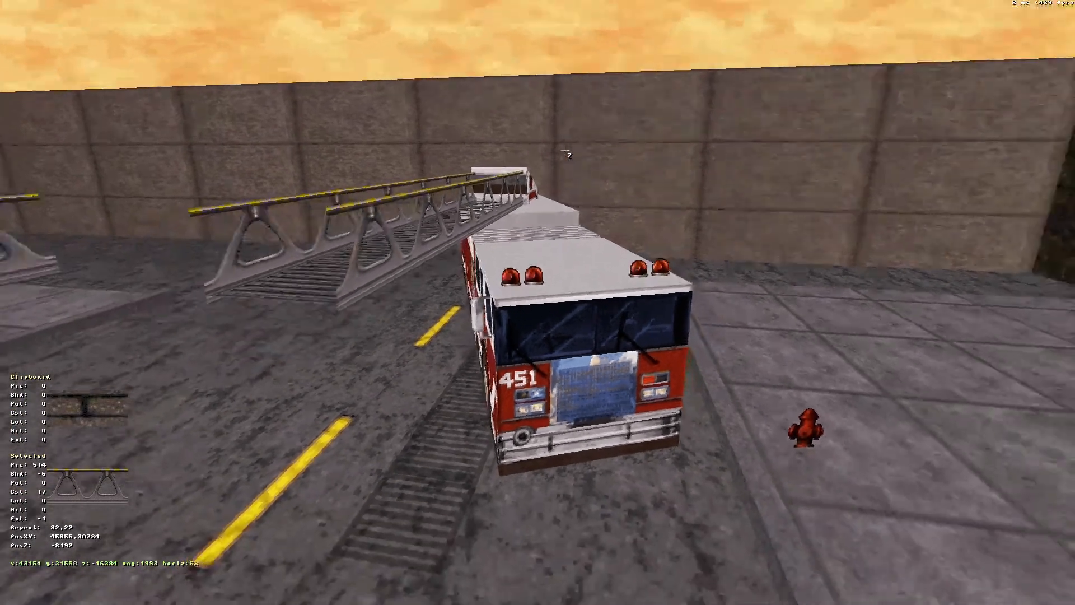
key(Up)
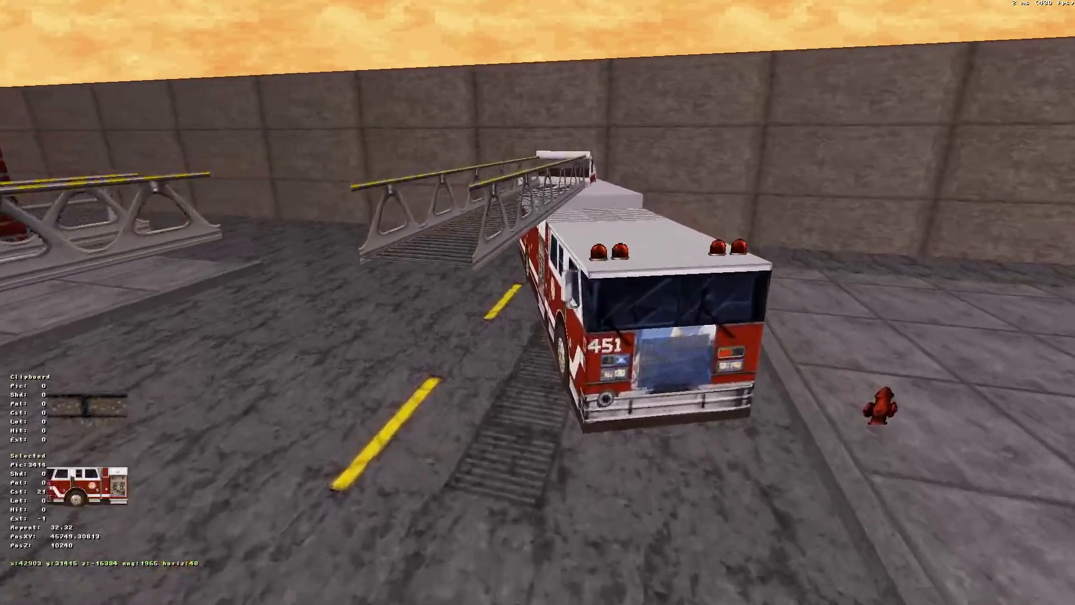
Circle the front of the fire truck at varying heights to inspect its roof construction, side mirror and opposite side
key(a)
right_drag(585, 279, 585, 279)
key(Down)
key(z)
right_drag(679, 103, 679, 103)
key(Up)
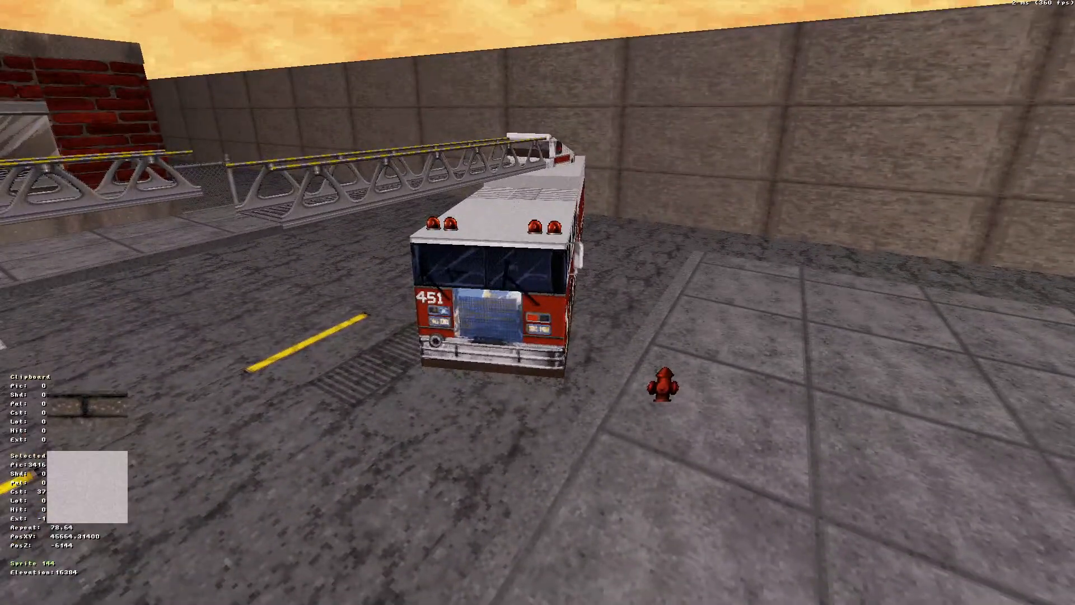
key(Up)
middle_drag(564, 238, 564, 238)
key(a)
key(Down)
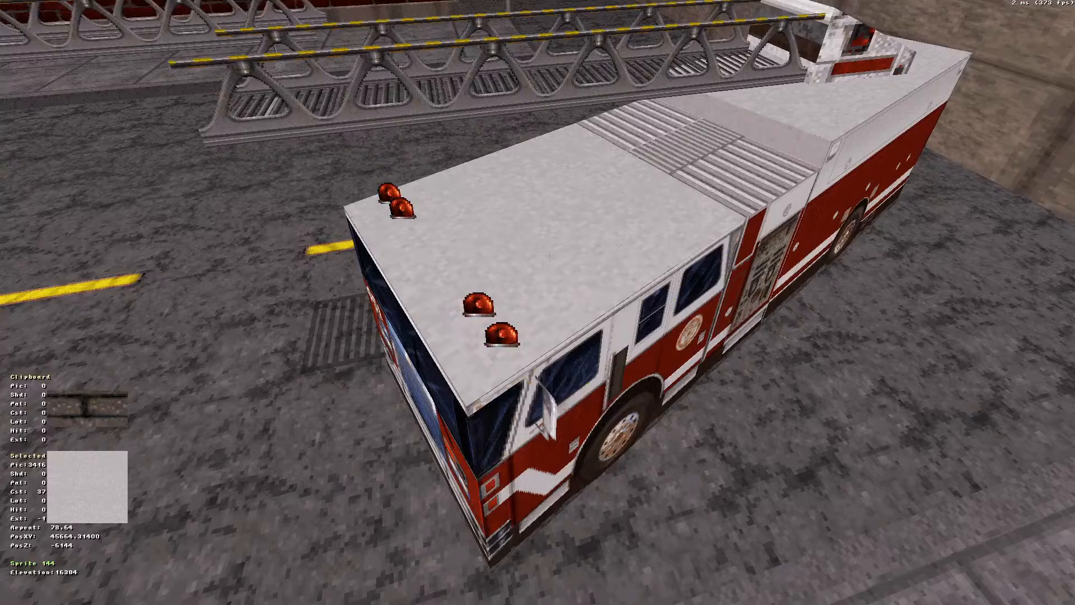
Examine the fire truck's roof and ladder by moving around them from above and looking back along the ladder toward the rear
middle_drag(564, 314, 585, 311)
key(Down)
key(Up)
key(Down)
key(Down)
key(Down)
key(Up)
key(a)
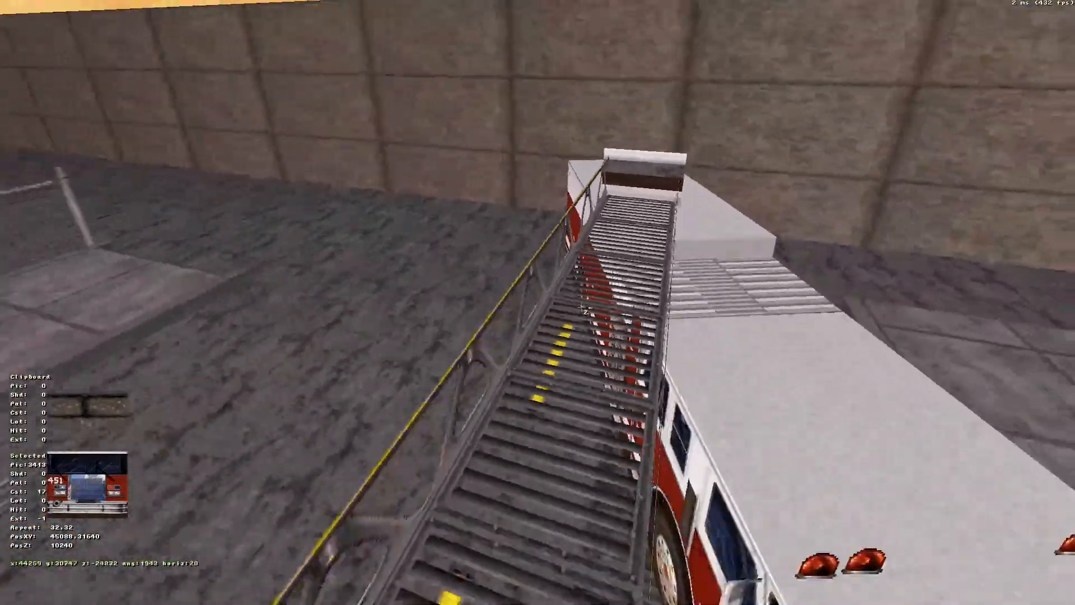
key(Down)
Examine the fire truck's front end and the sidewalk with the fire hydrant beside it from a raised viewpoint
key(z)
key(Up)
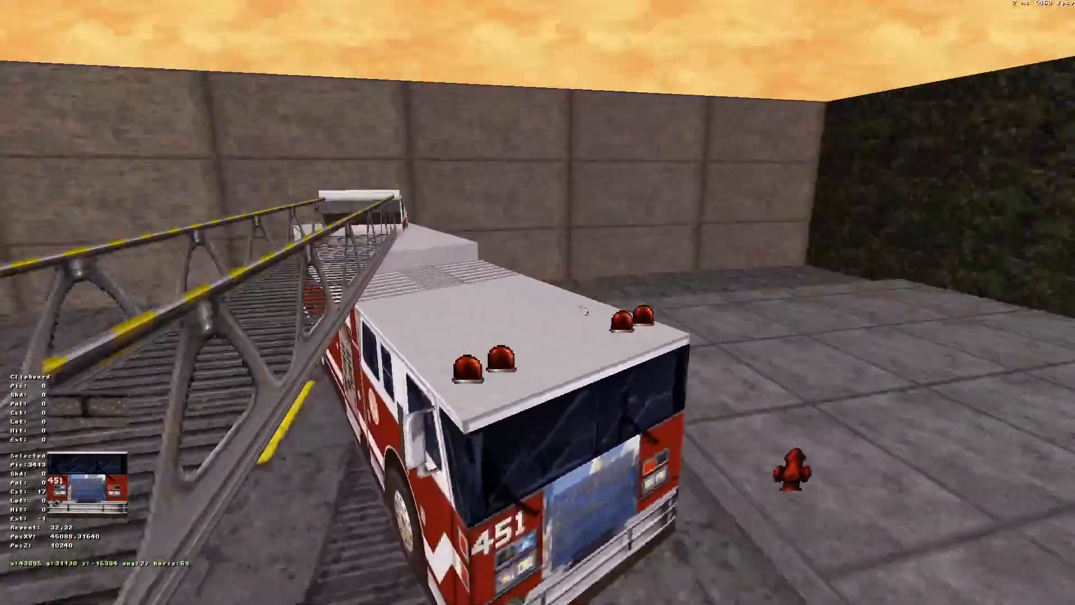
key(Up)
key(a)
key(Down)
key(z)
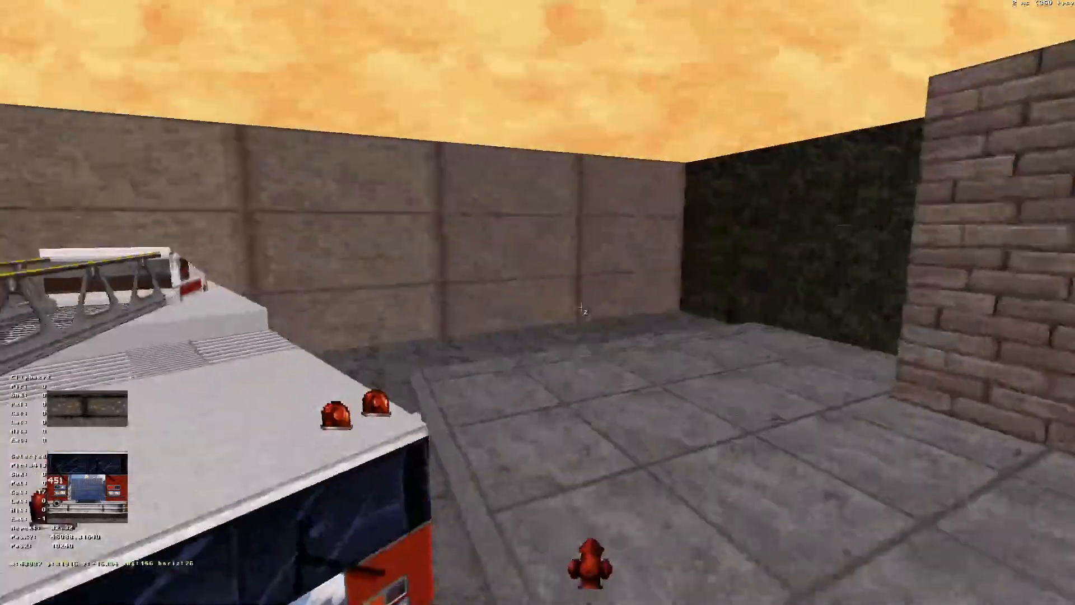
key(Down)
right_drag(586, 312, 621, 304)
Travel from the fire truck past the Tiberius Station Diner and look over the columned building entrance down the street
key(Up)
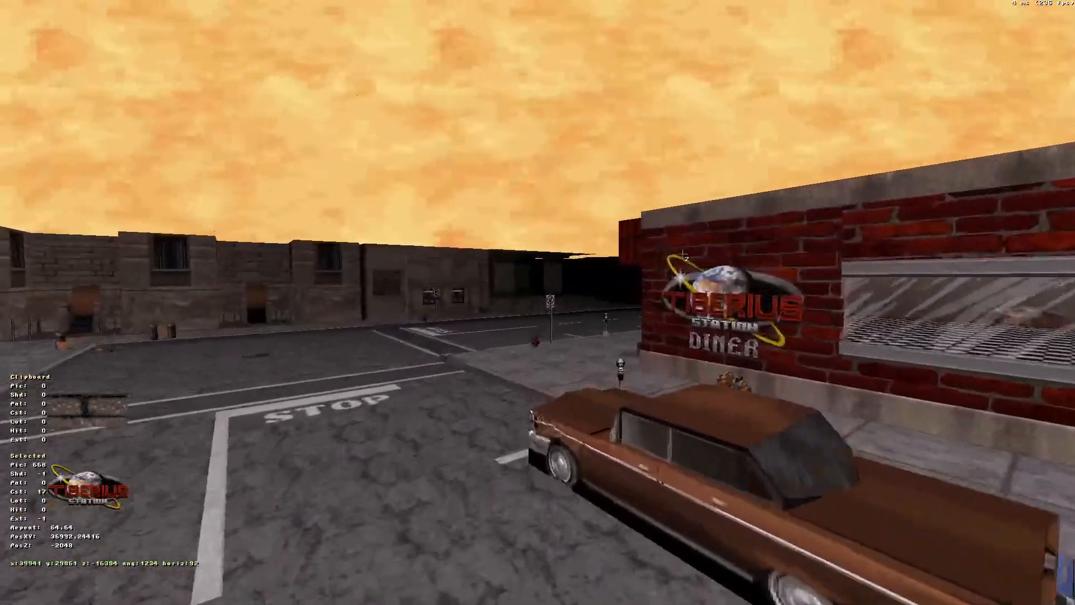
right_drag(681, 256, 675, 268)
key(Up)
key(Up)
key(Up)
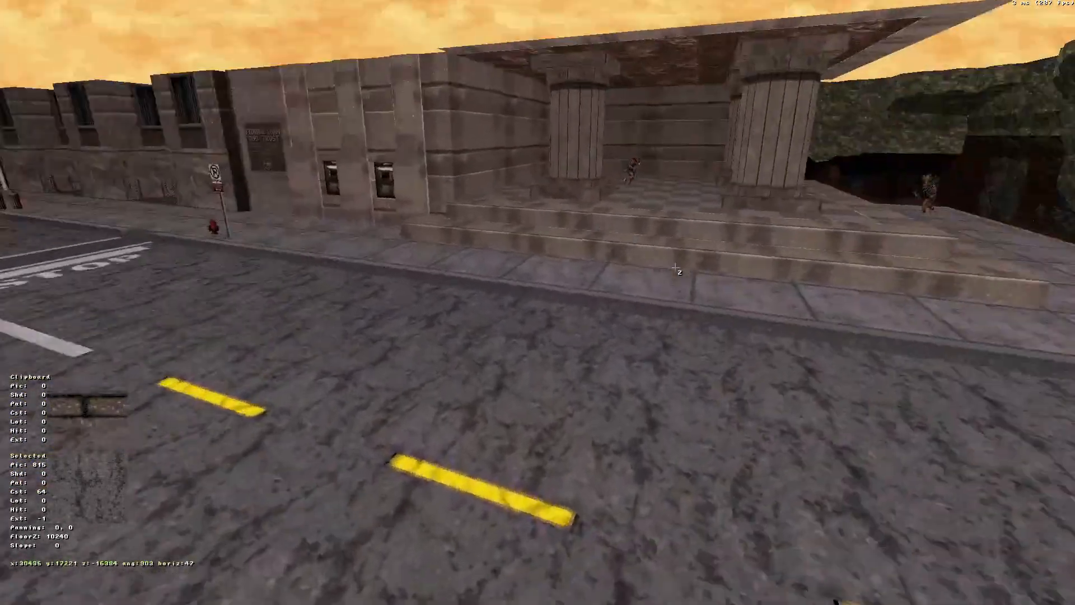
key(Up)
right_drag(675, 267, 675, 269)
Tour the rest of the street and examine the red brick wall and wood-planked area from a raised viewpoint
key(Up)
key(Up)
key(Down)
key(Up)
key(Down)
key(Up)
key(Up)
key(Down)
key(Up)
key(Up)
key(Up)
key(Down)
key(a)
key(Up)
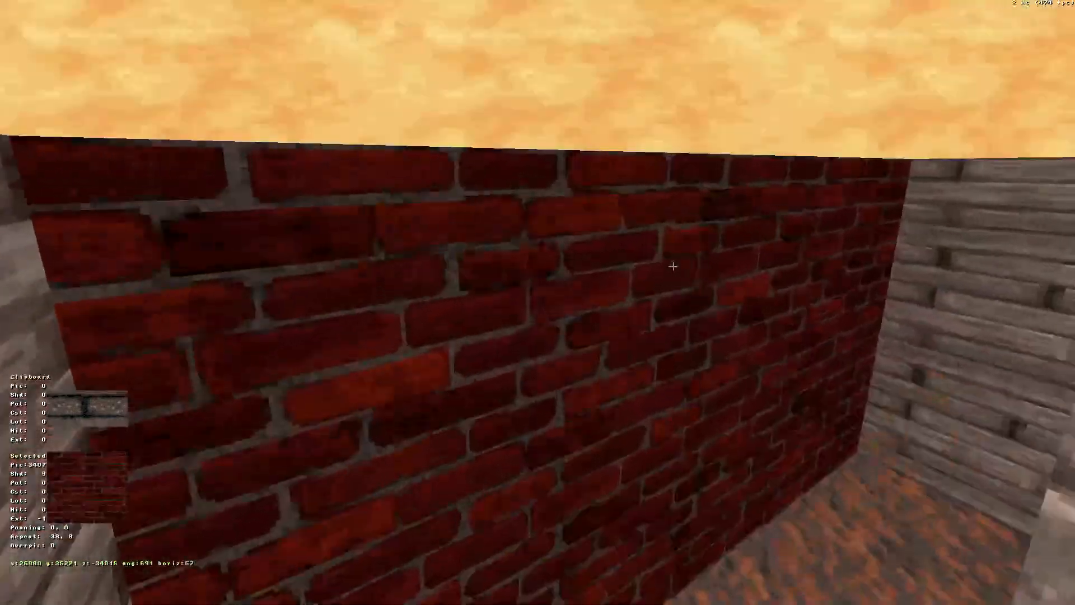
key(KP_Enter)
key(KP_Enter)
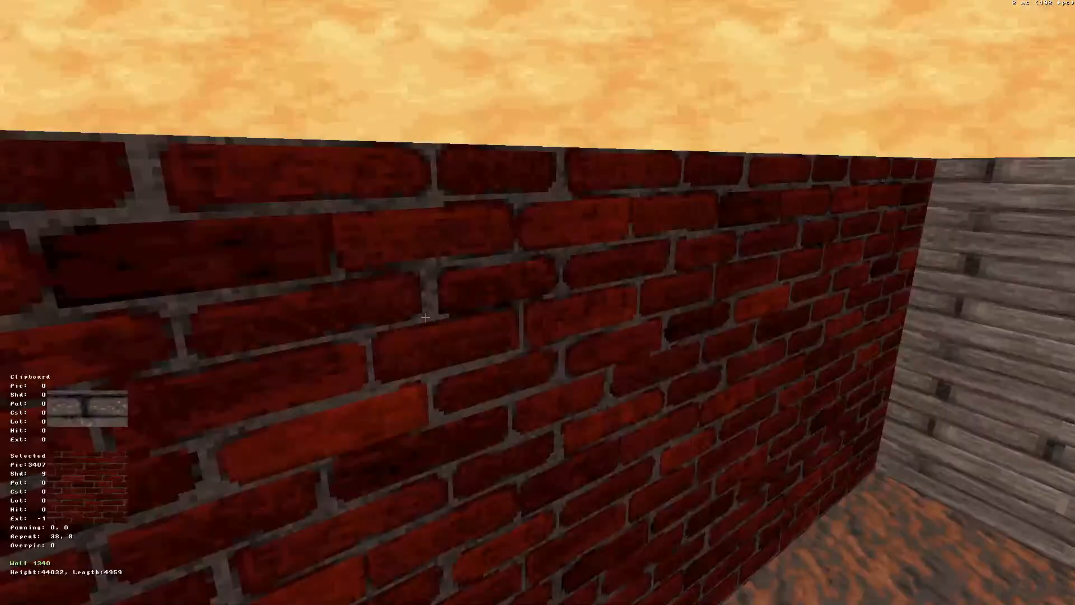
Return to the STOP marking and view the street with the diner, parked car and fire truck
right_drag(430, 314, 430, 313)
key(Down)
key(z)
key(Up)
key(Up)
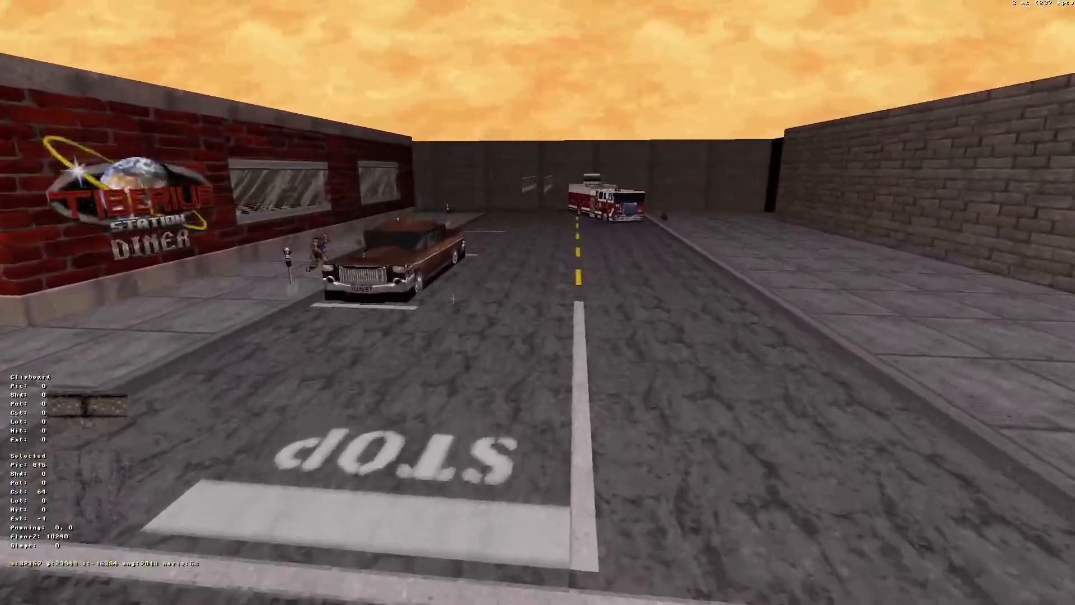
right_drag(488, 217, 485, 219)
Draw a closed rectangular loop in the 2D map on the open ground just behind the diner's rear wall
key(Down)
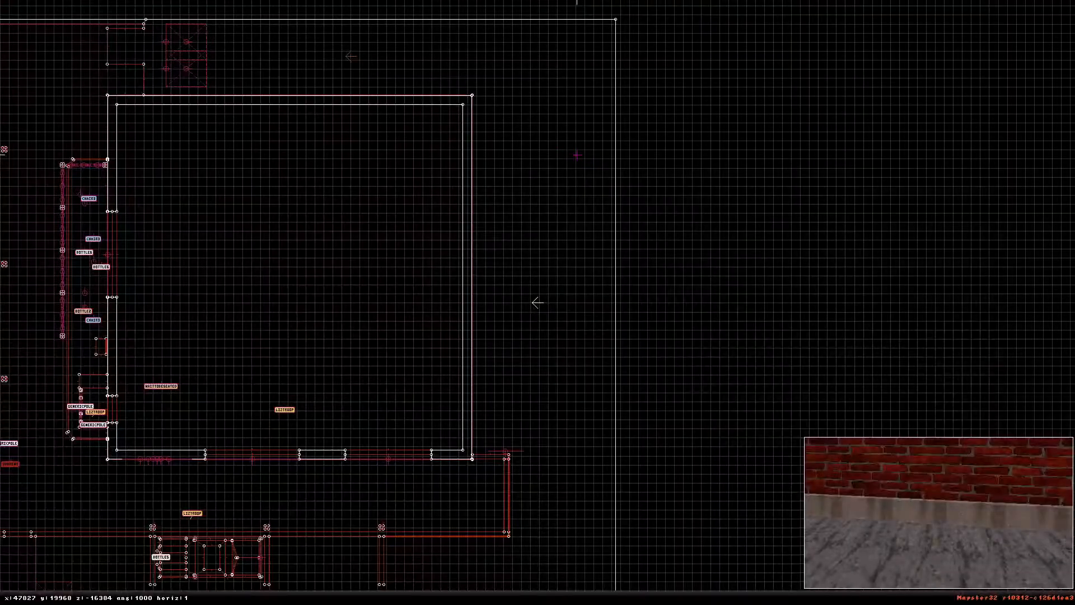
scroll(377, 209, up, 5)
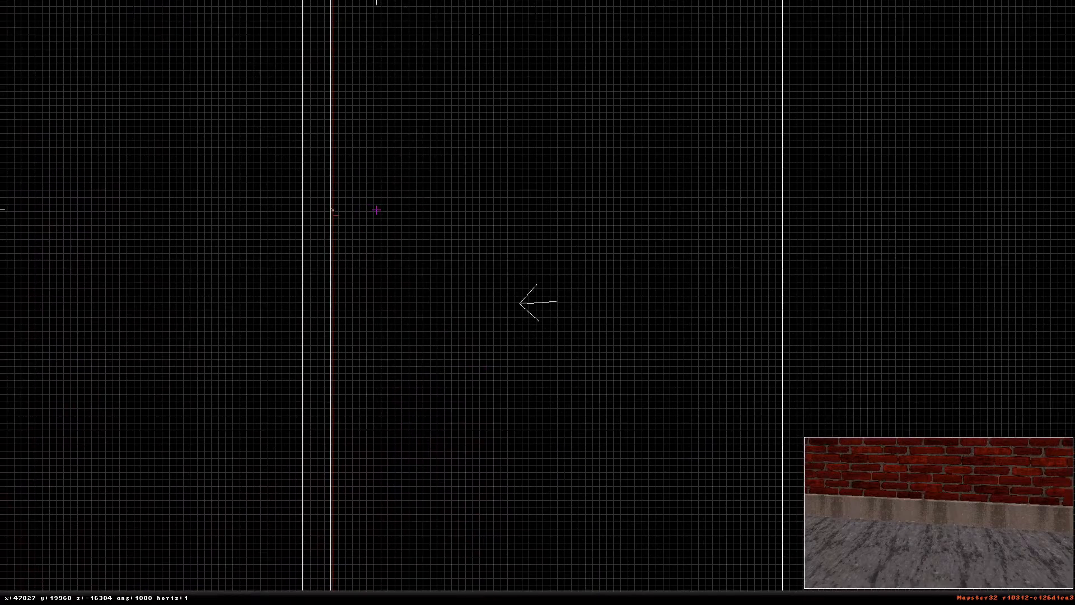
right_drag(376, 208, 538, 303)
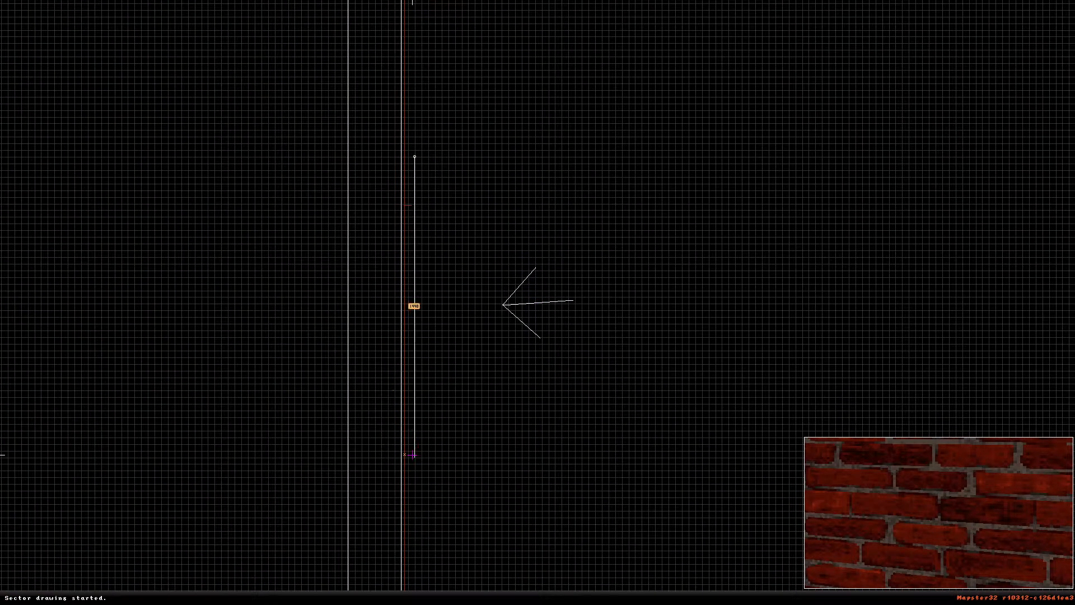
key(space)
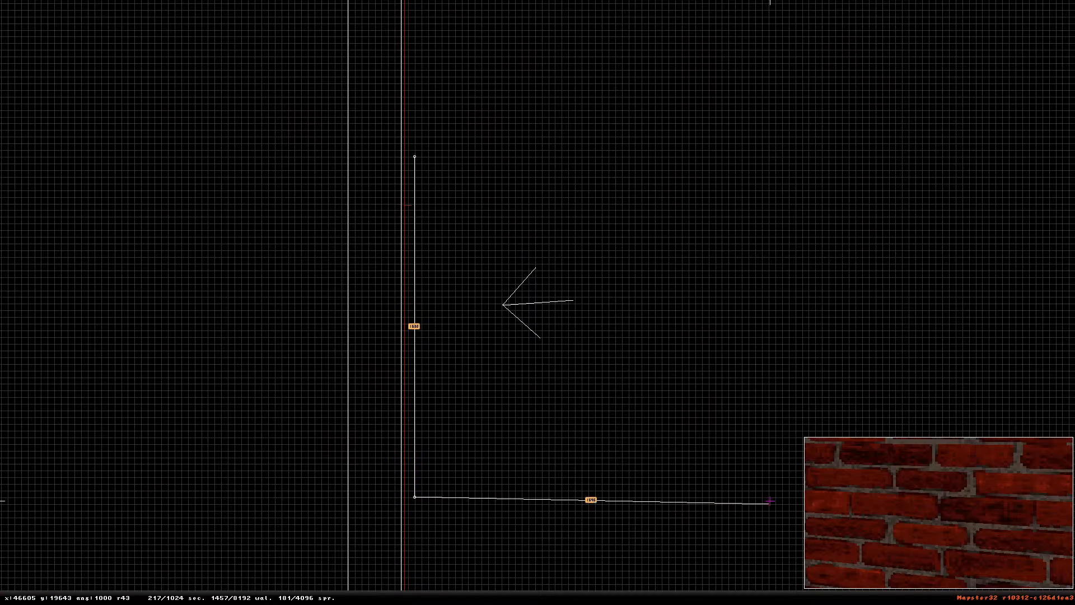
key(space)
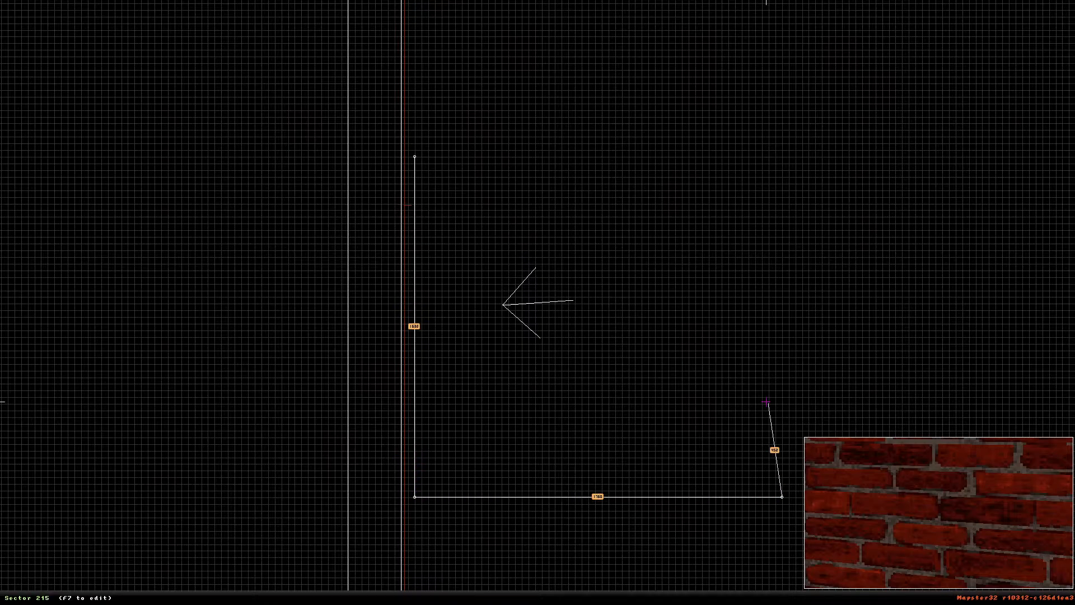
key(space)
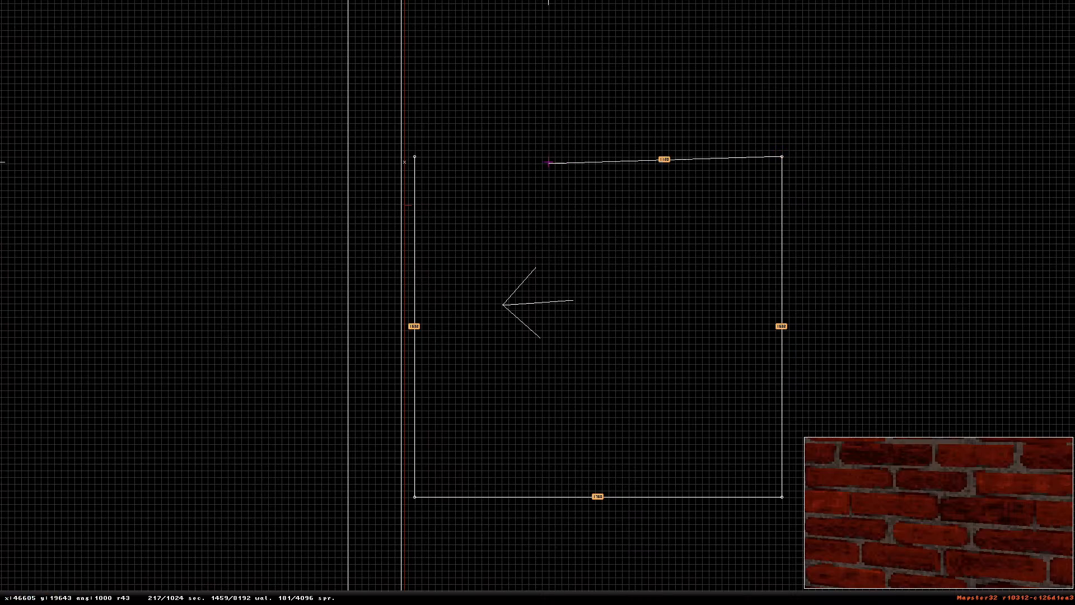
key(space)
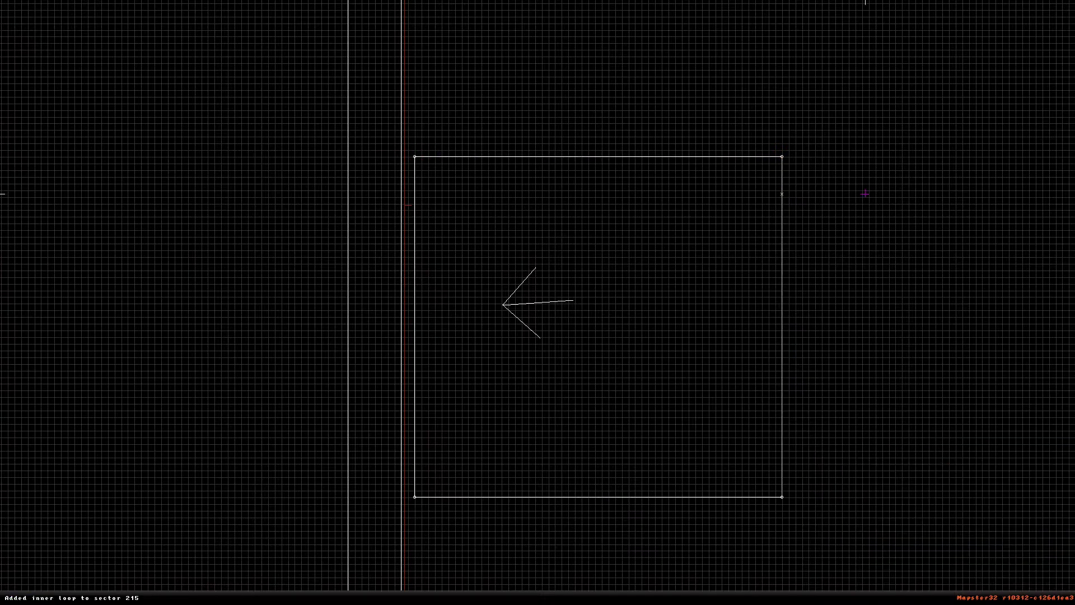
Turn the rectangular loop behind the diner into a new inner sector
right_click(899, 222)
right_click(583, 331)
key(KP_Enter)
key(KP_Enter)
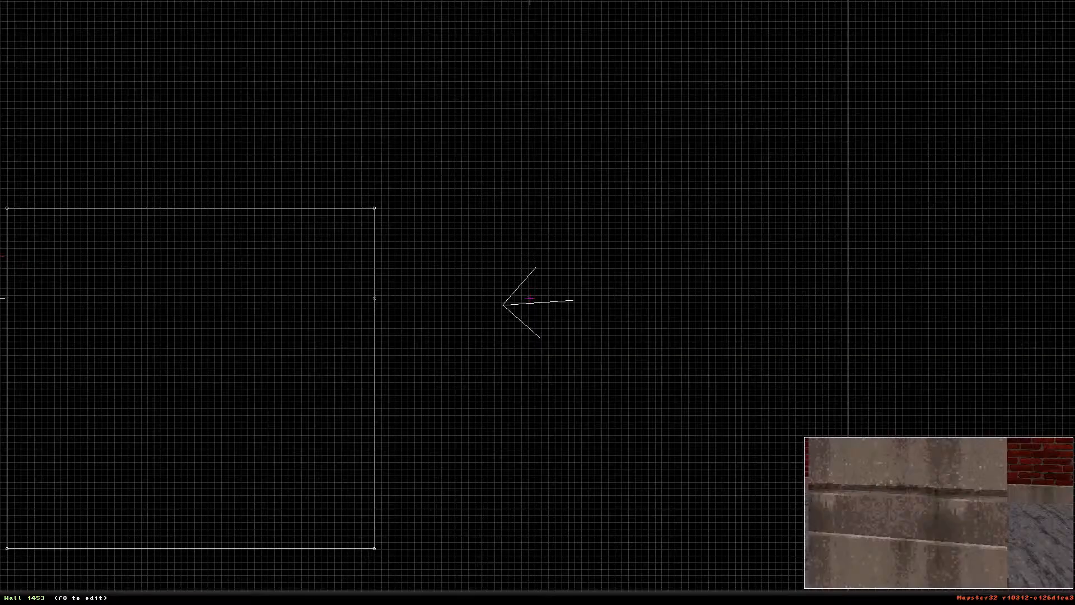
key(alt+s)
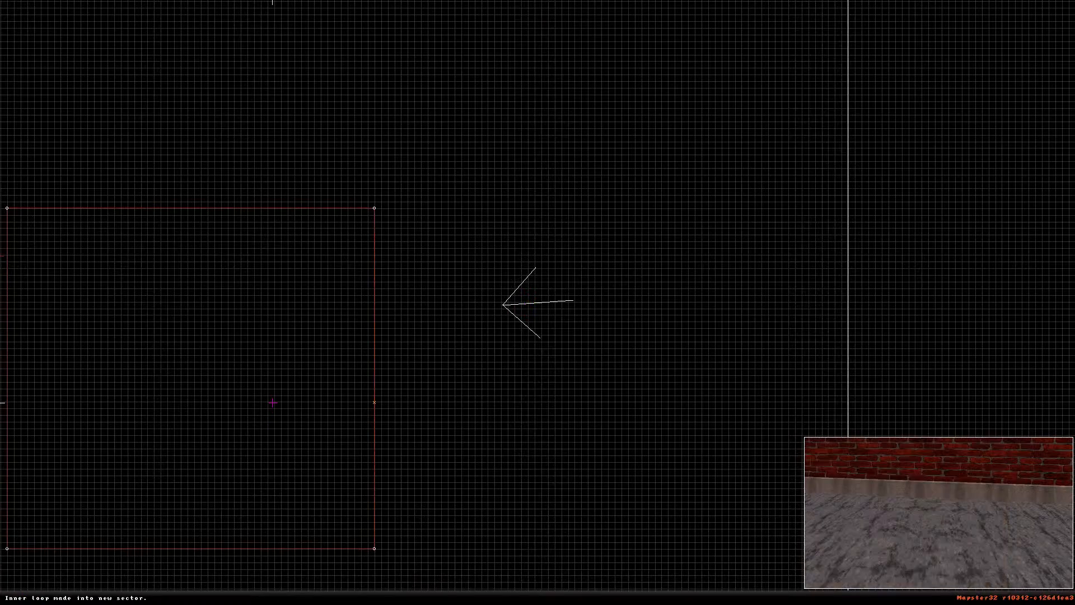
Raise the new sector's floor to a height of 2048 in the 3D view to form a block
key(KP_Enter)
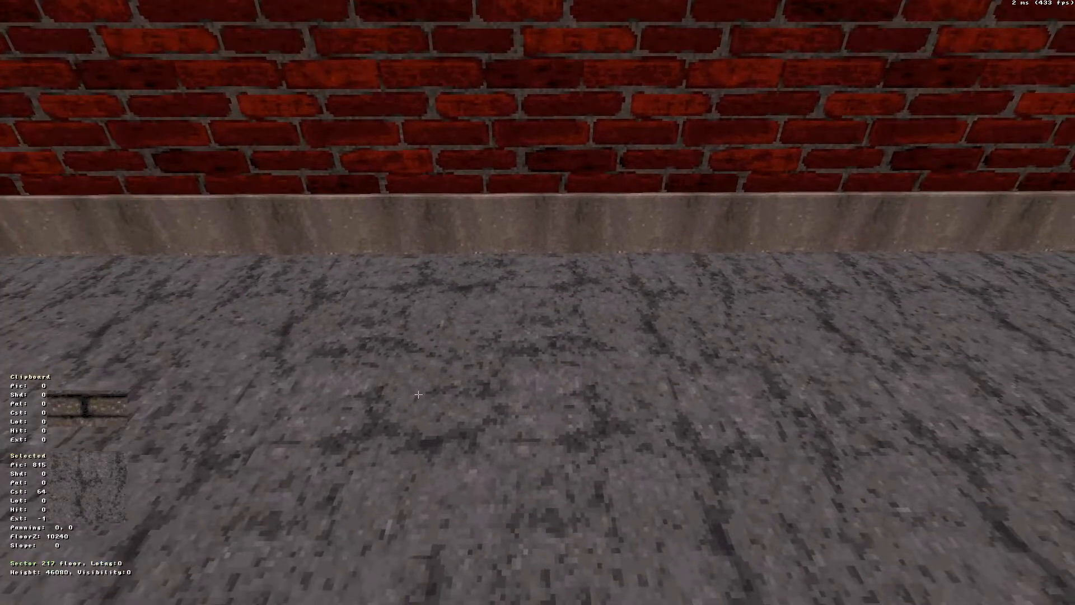
key(Page_Up)
key(Page_Up)
key(Page_Up)
key(Page_Up)
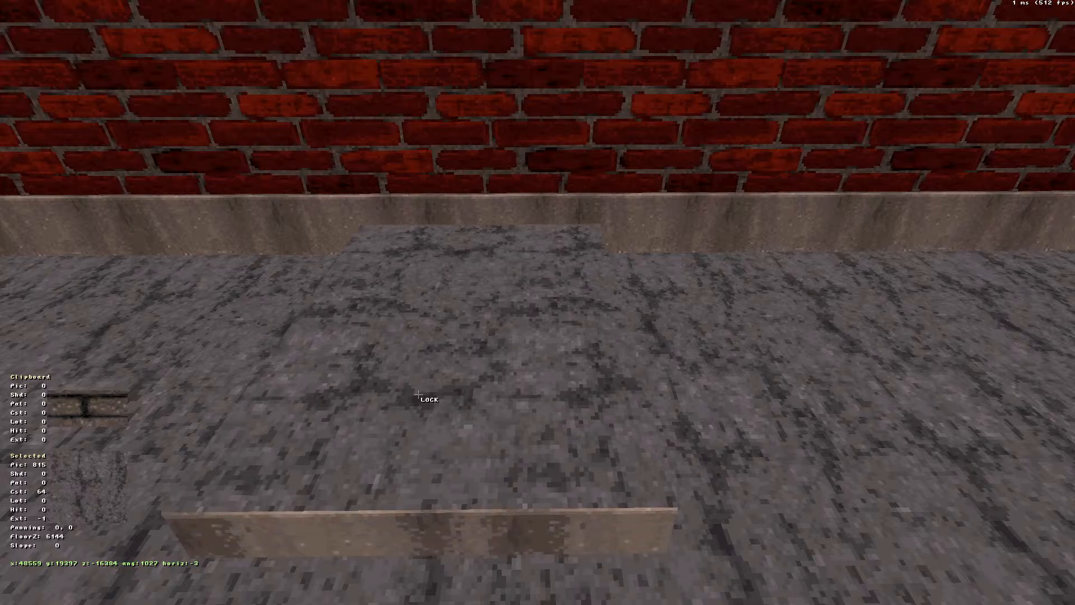
key(Page_Up)
key(Page_Up)
key(Page_Up)
key(Page_Up)
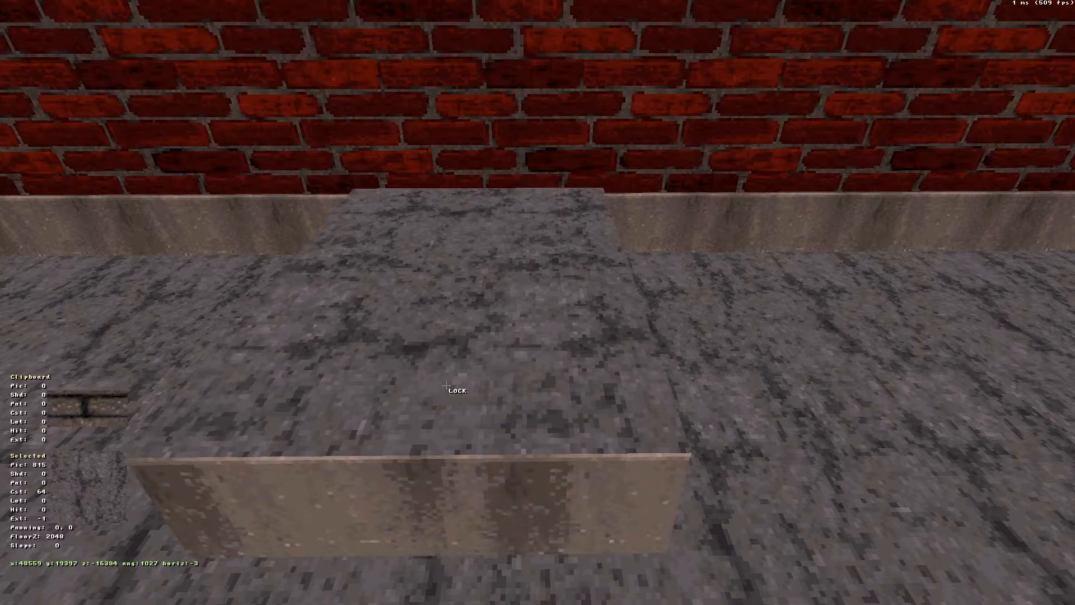
Make the raised sector's wall nearest the diner its first wall so that it serves as the slope hinge
key(KP_Enter)
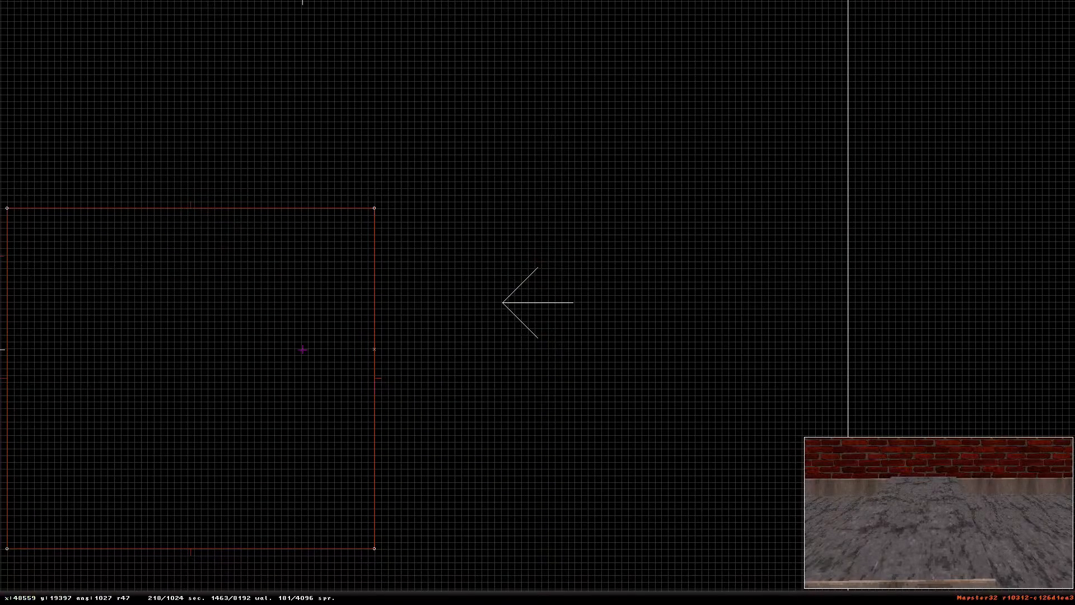
key(Up)
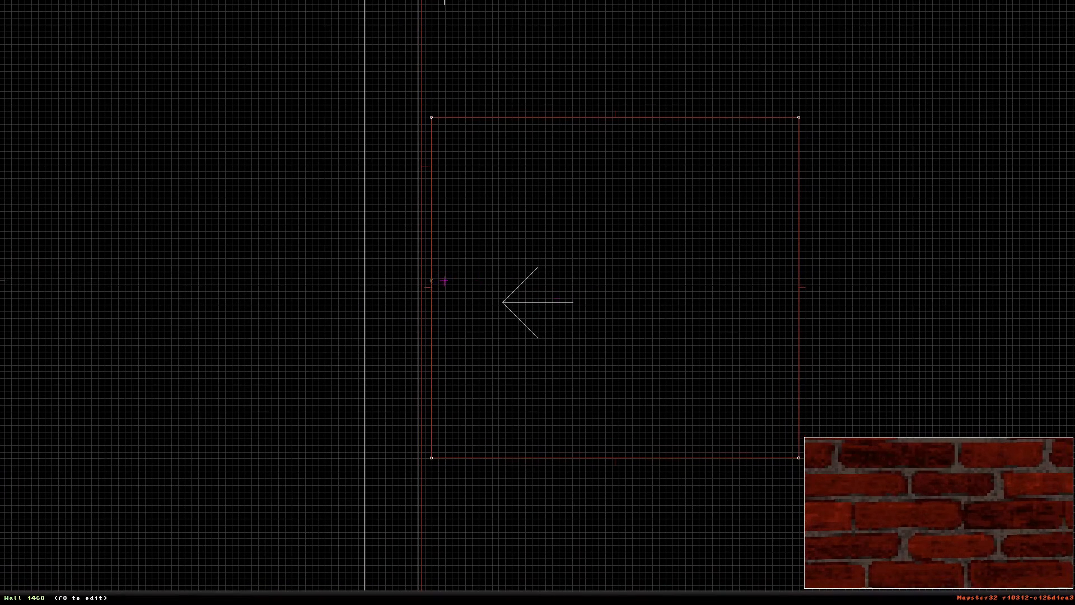
key(alt+f)
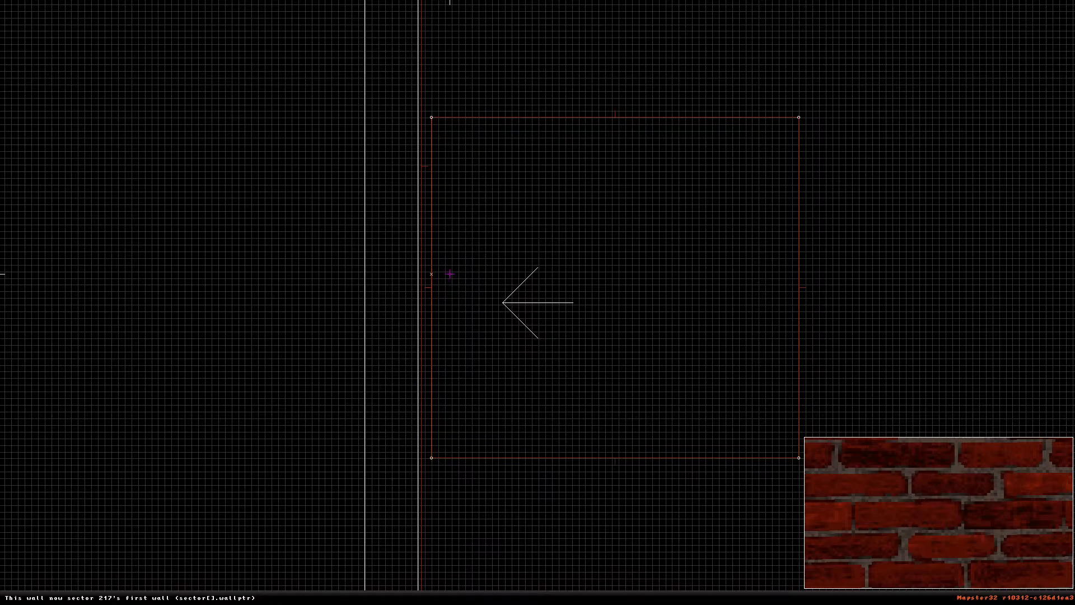
key(Return)
Slope the raised sector's floor to 1024 so that it ramps down away from the diner wall
key(Down)
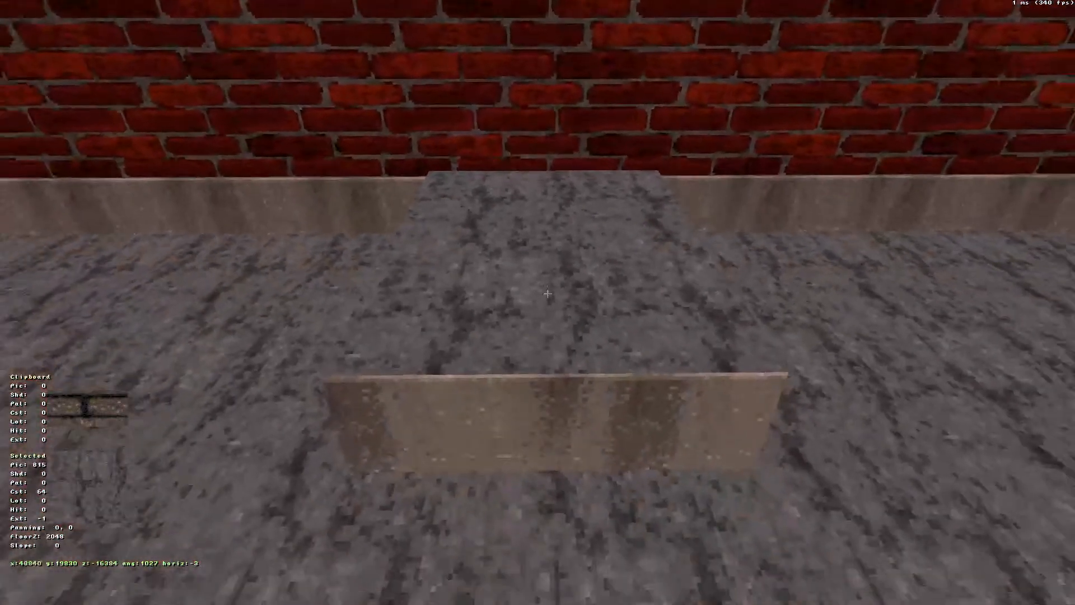
key(Up)
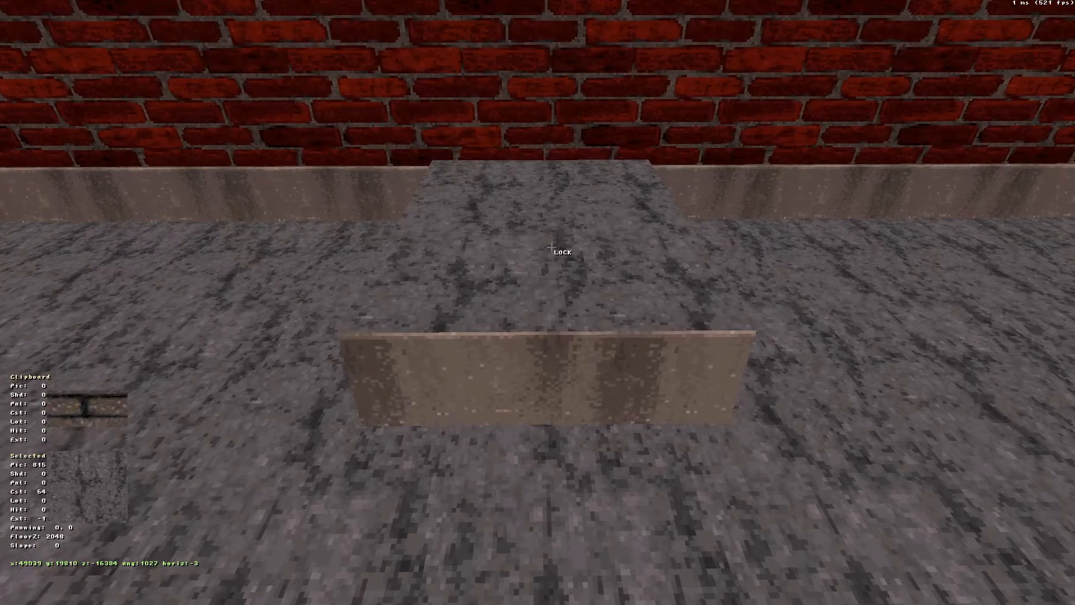
key(bracketleft)
key(bracketright)
key(bracketright)
key(bracketright)
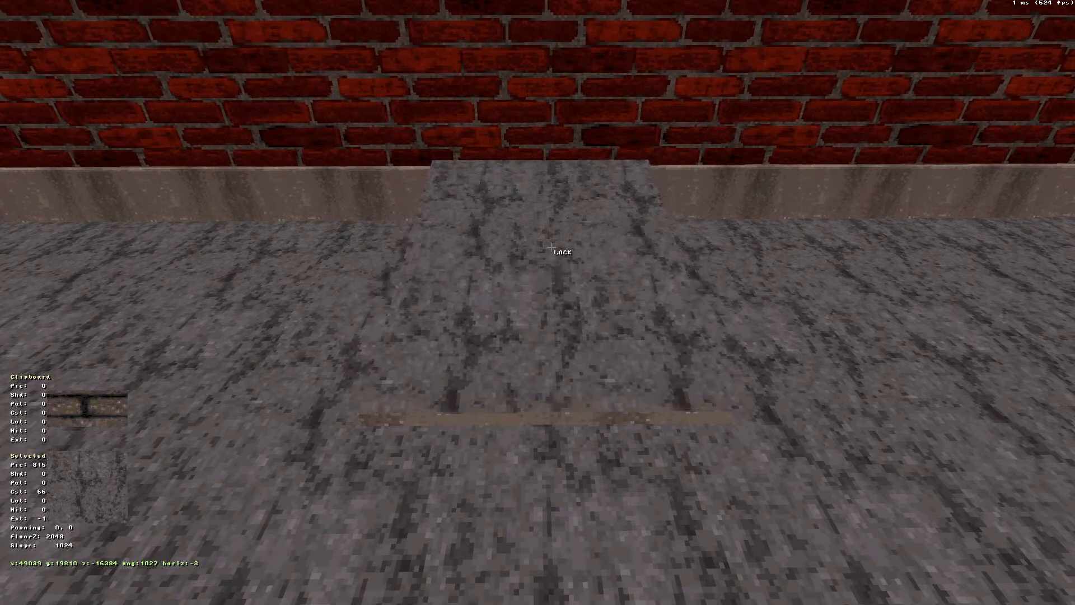
key(bracketright)
key(bracketleft)
Inspect the sloped ramp from several sides, including the lip at its lower edge
key(a)
middle_drag(551, 247, 701, 268)
click(643, 314)
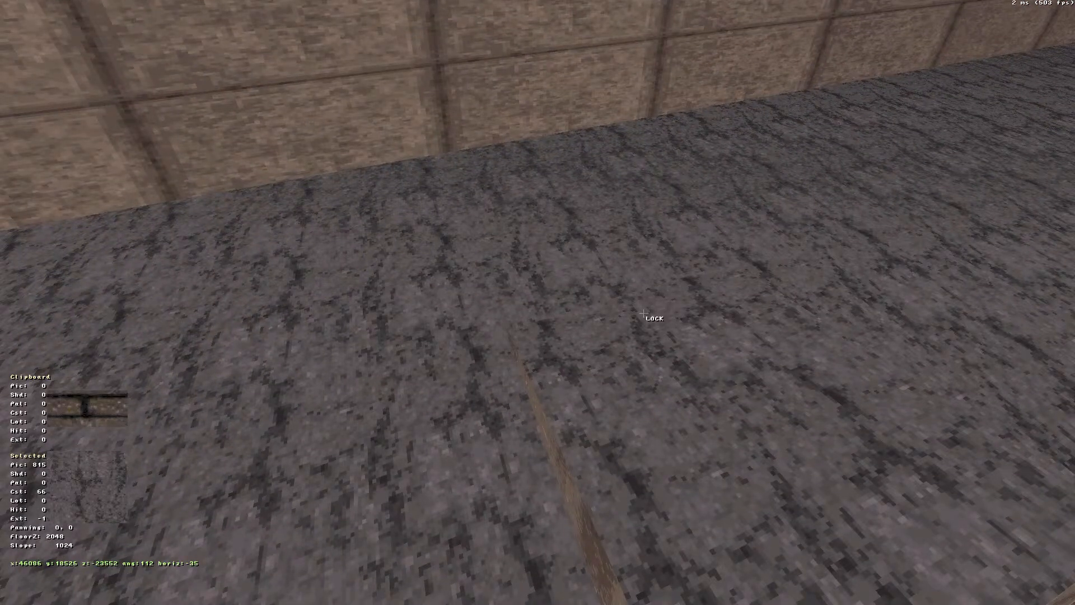
key(Up)
key(Right)
key(Down)
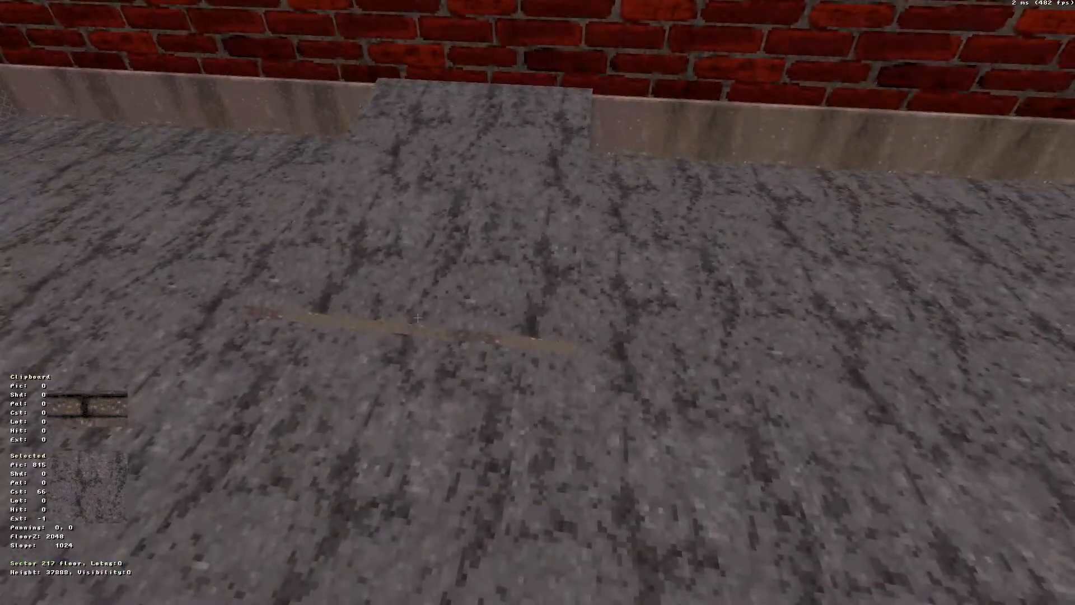
click(418, 318)
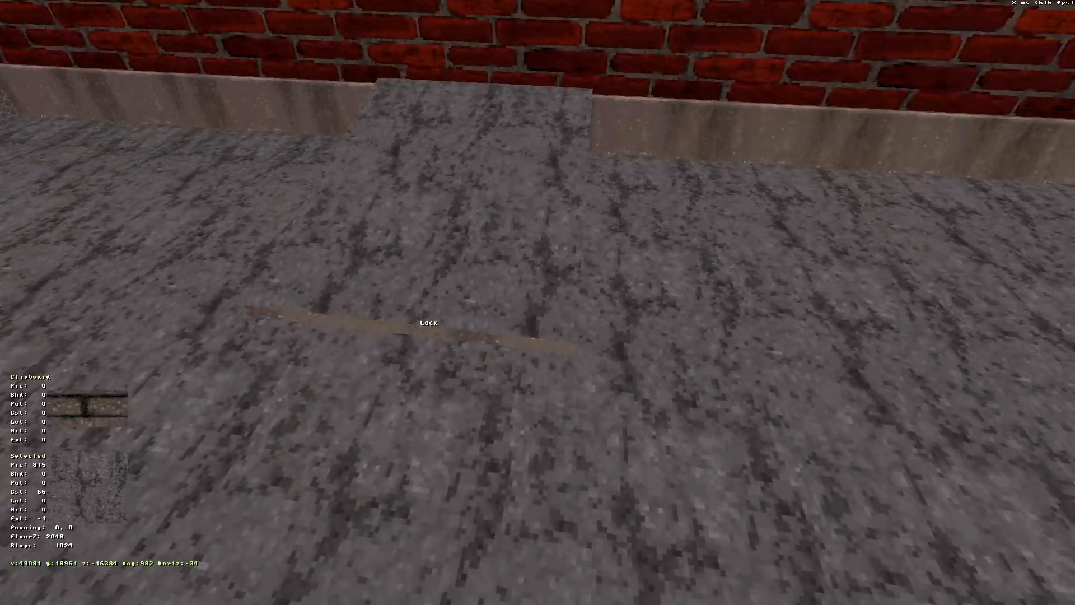
key(Down)
right_drag(425, 298, 425, 297)
key(Up)
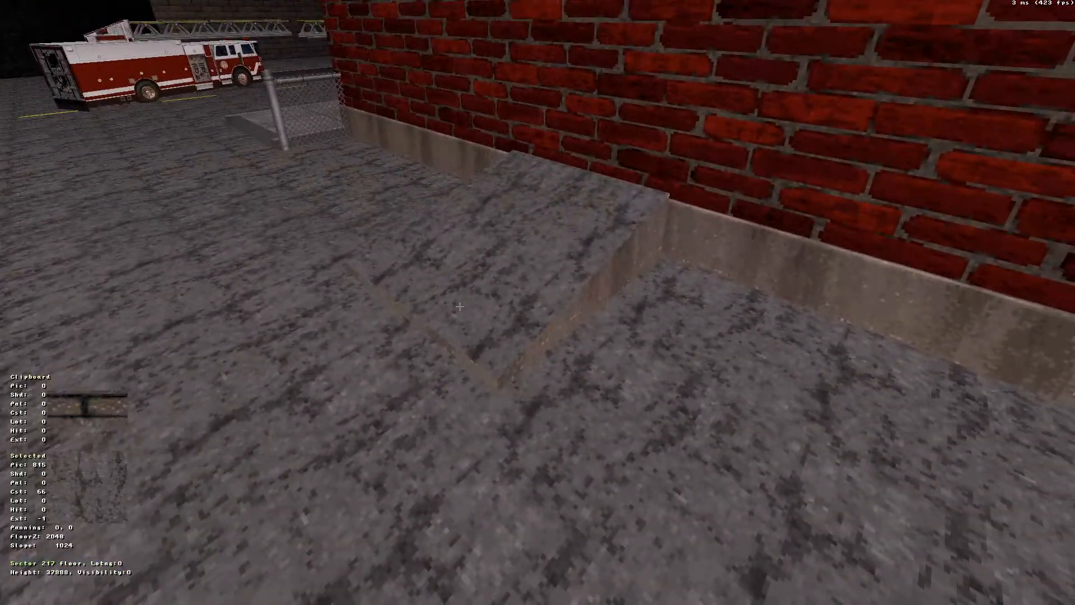
Keep the ramp's floor height at 2048 and fine-tune its floor slope to 1152 to reduce the lower lip
key(Page_Up)
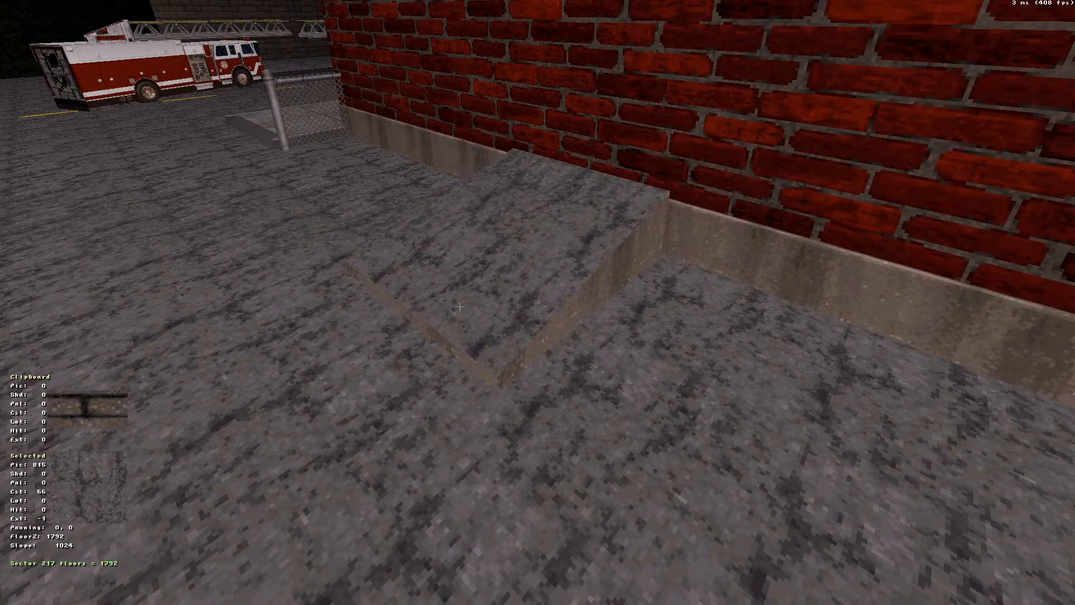
key(Page_Down)
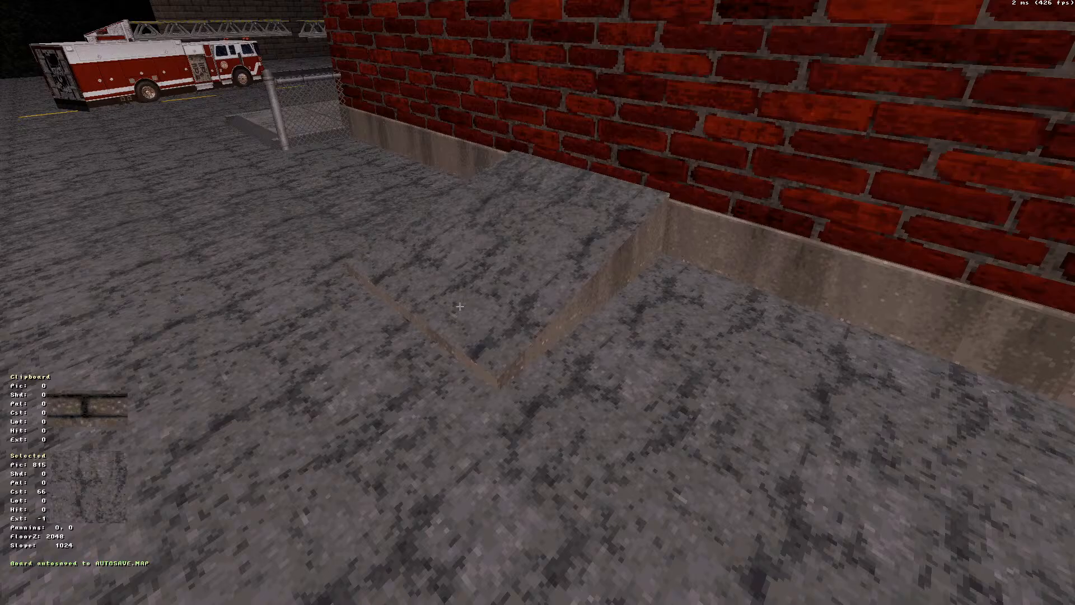
key(shift+bracketleft)
key(shift+bracketright)
key(shift+bracketright)
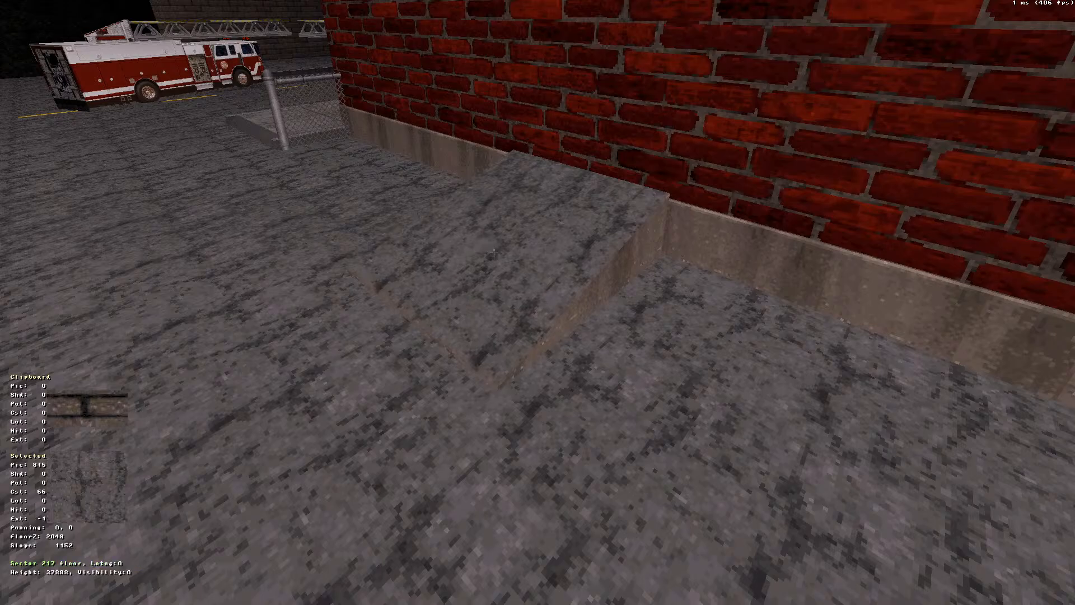
Apply the grey slotted metal tile as the ramp's floor texture
key(v)
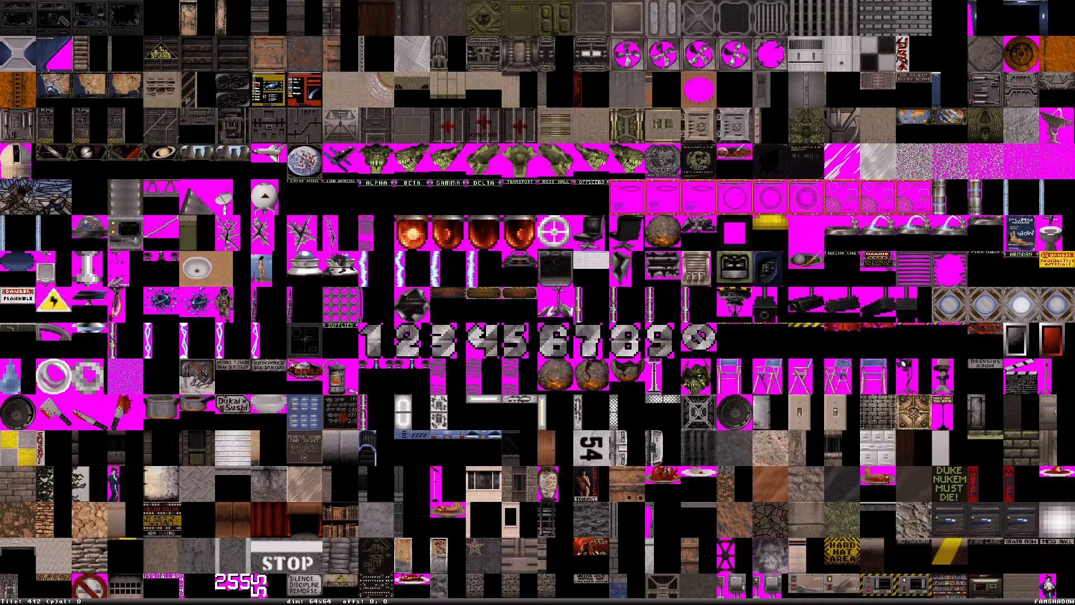
click(662, 19)
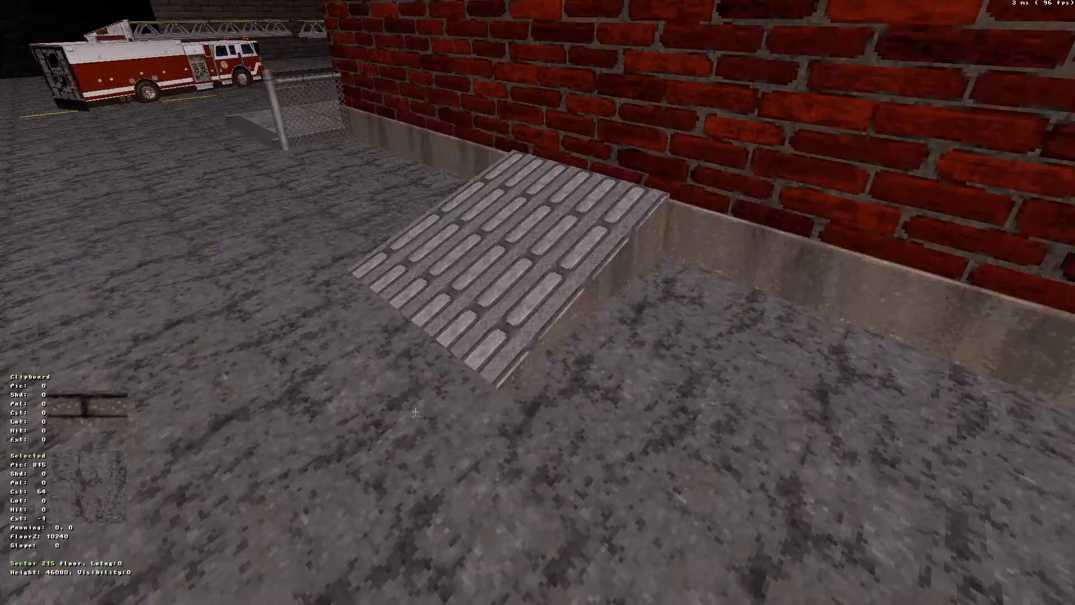
Apply the grey locker door tile 883 as the ramp's floor texture
key(v)
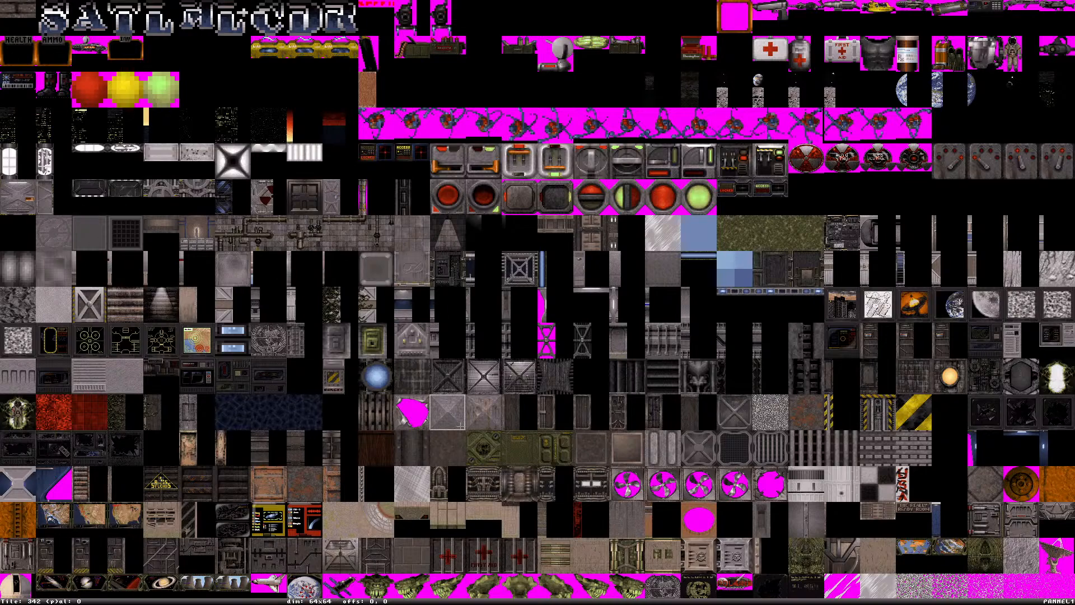
key(Page_Down)
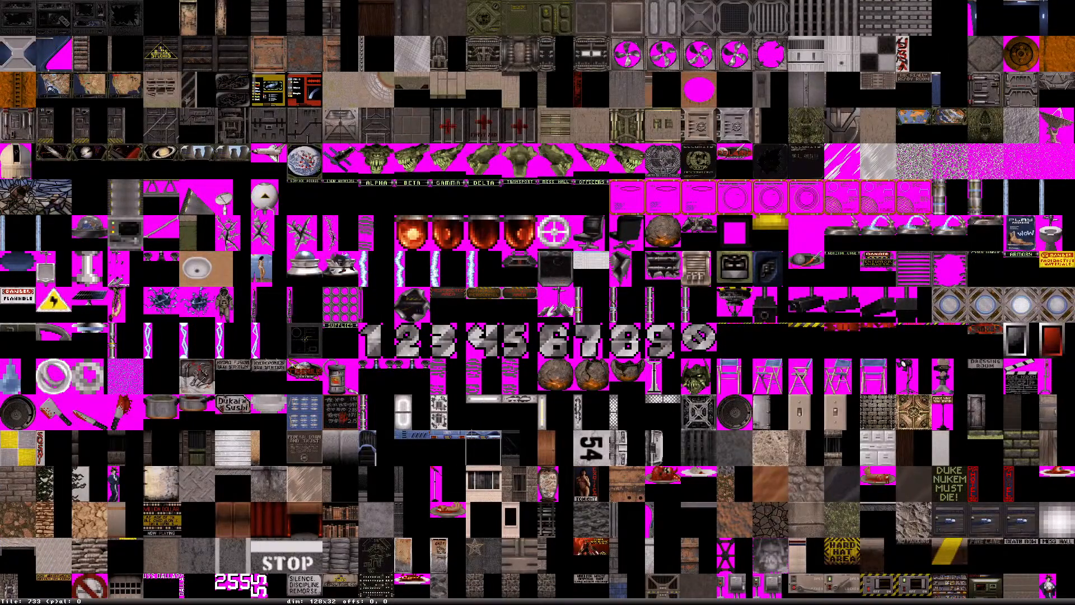
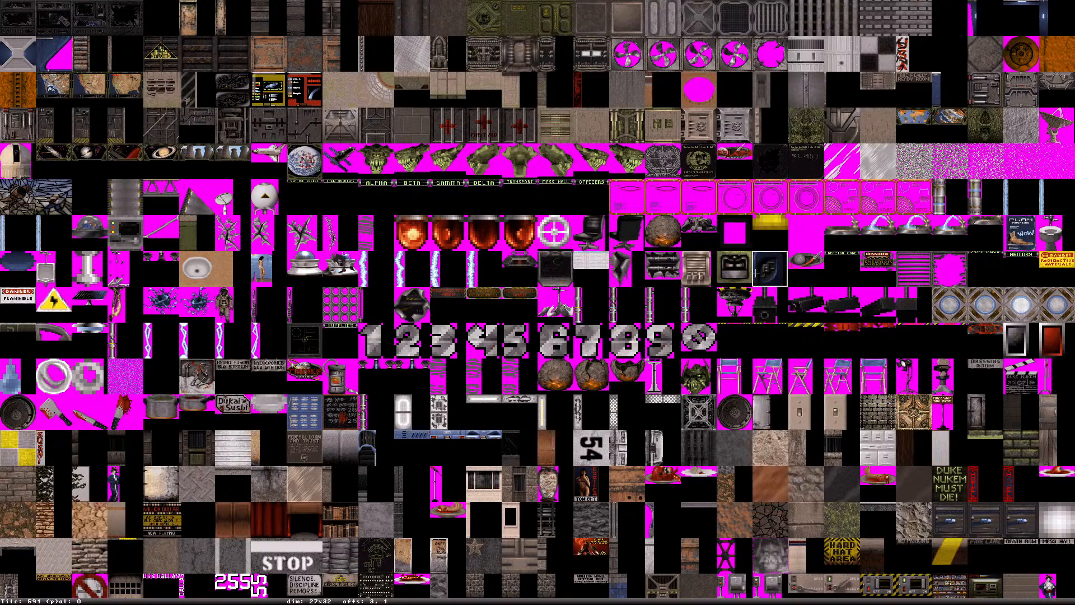
scroll(698, 341, down, 4)
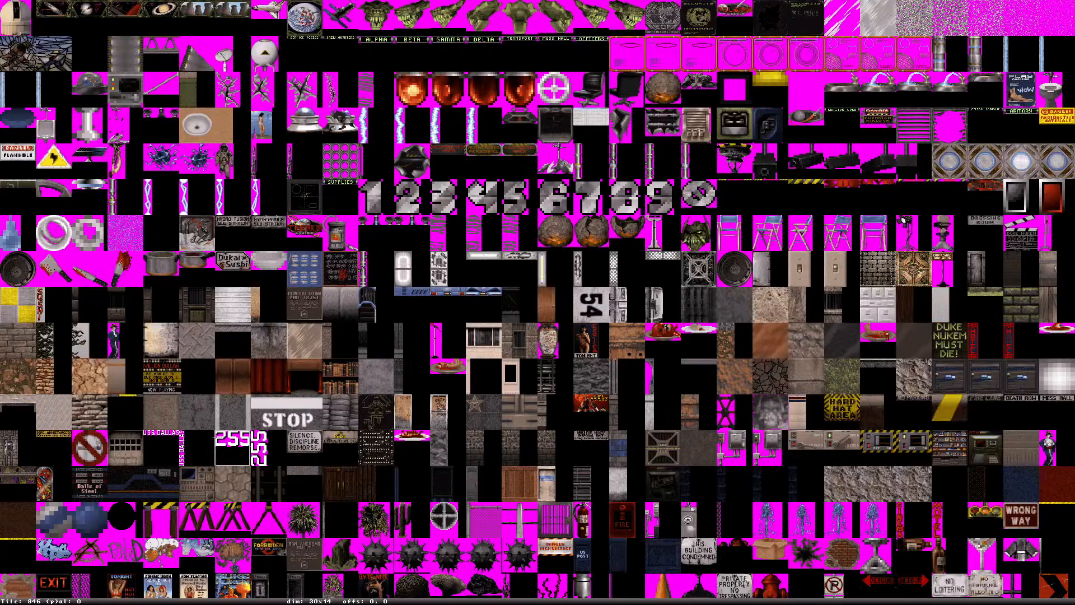
scroll(232, 448, down, 4)
click(484, 341)
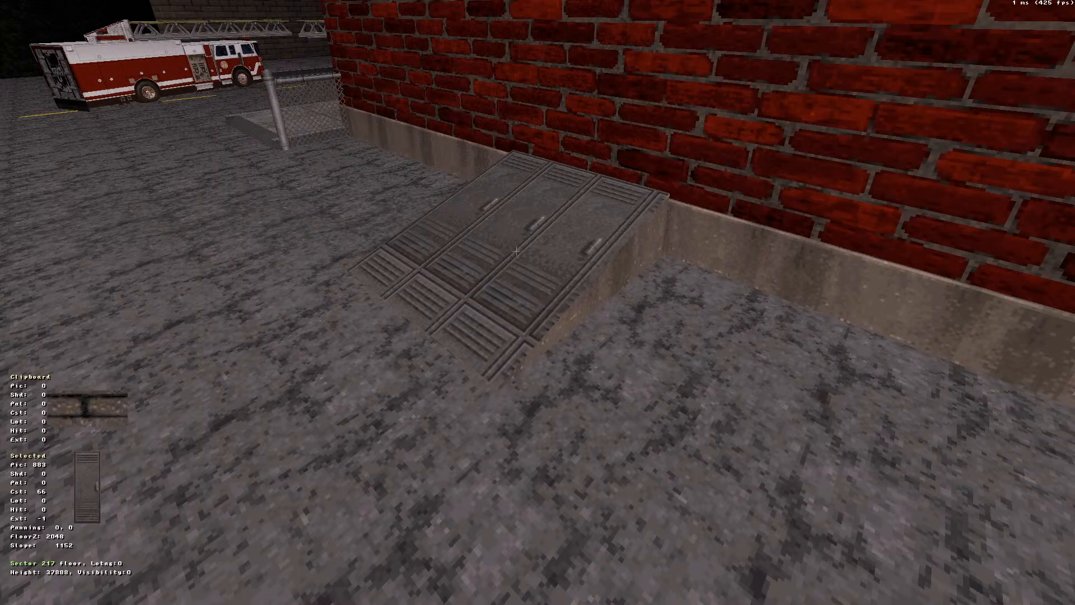
right_drag(517, 250, 517, 251)
In the 2D map view, insert a point at the middle of the ramp's wall-side edge and another on the opposite edge
key(KP_Enter)
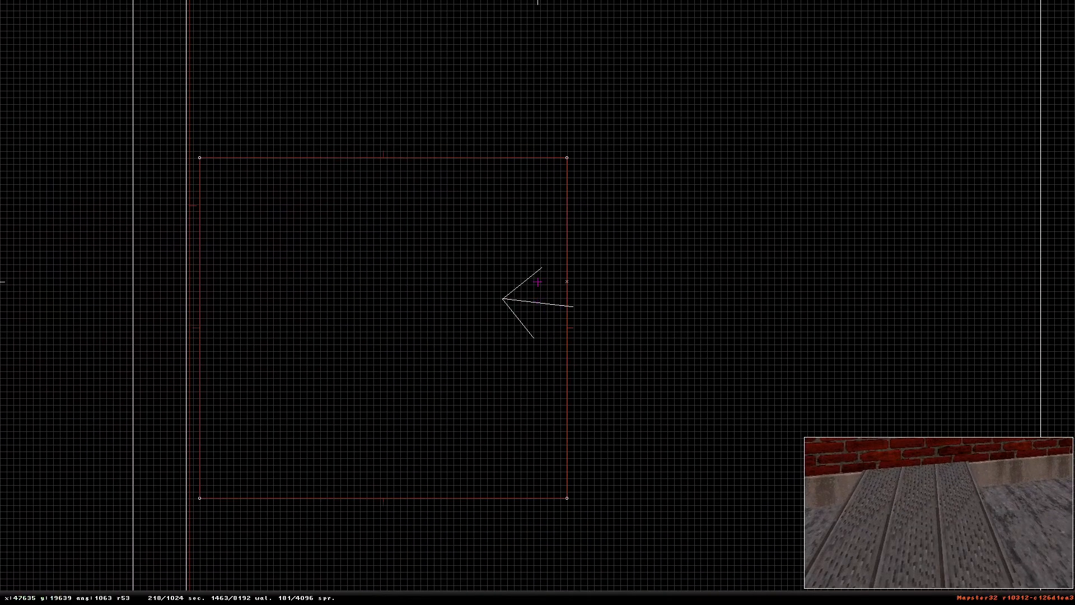
scroll(202, 330, up, 4)
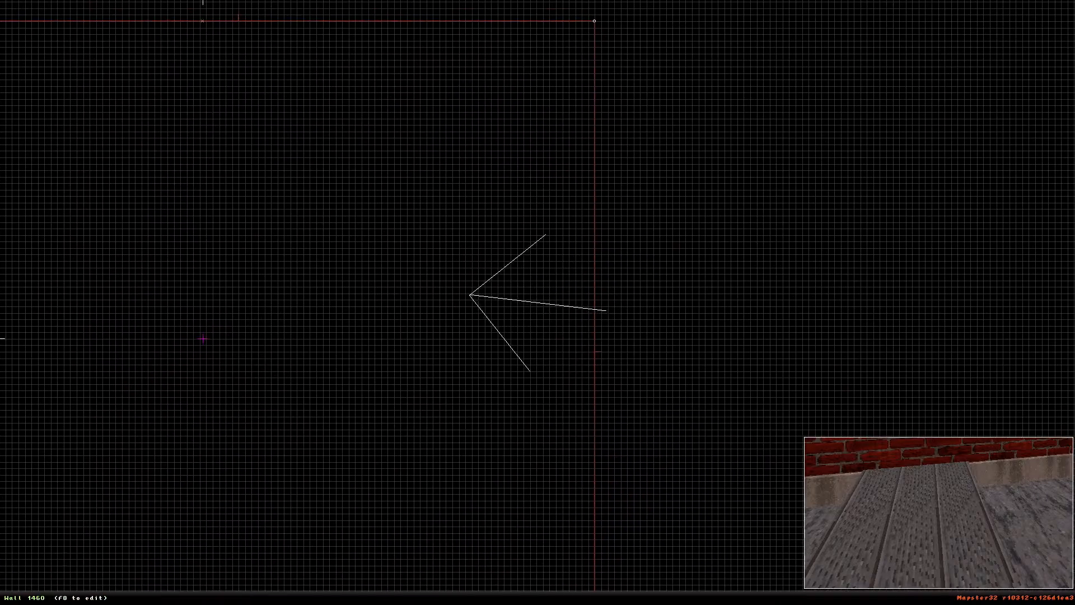
right_drag(201, 338, 537, 302)
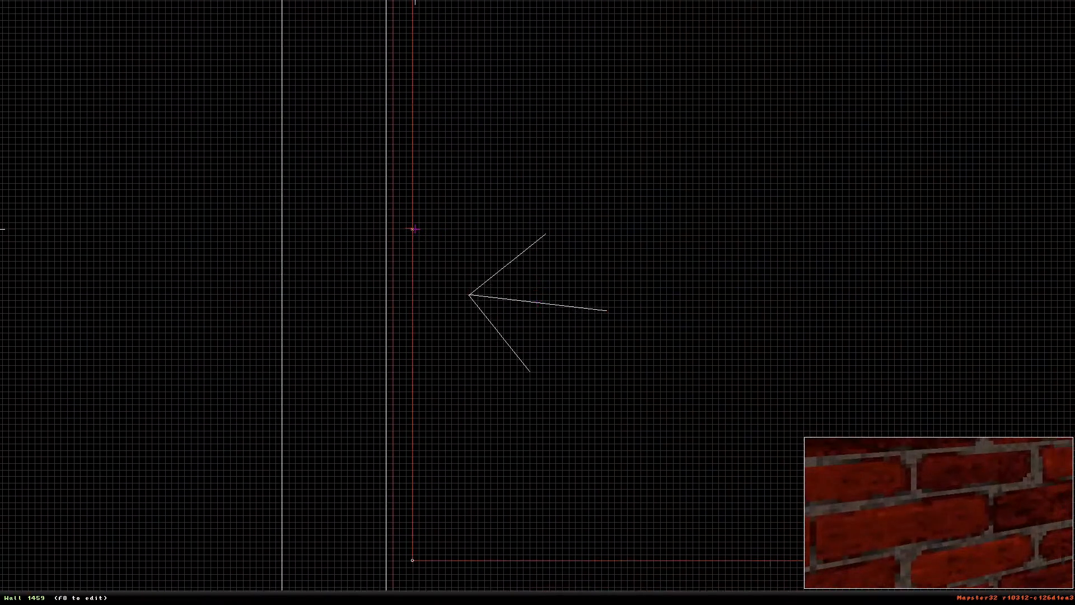
key(Insert)
right_drag(496, 233, 537, 303)
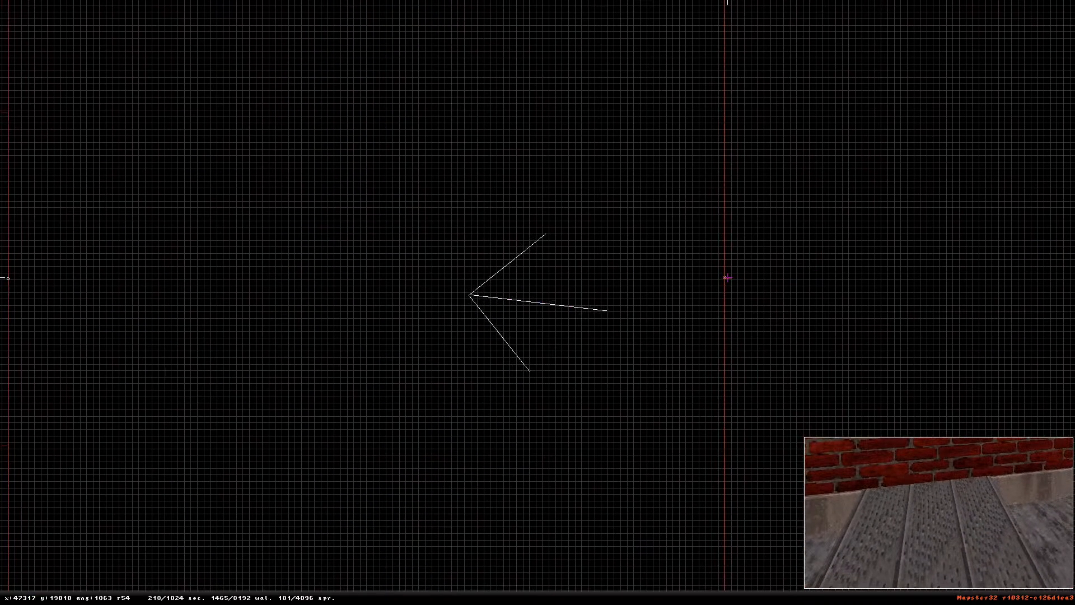
key(Insert)
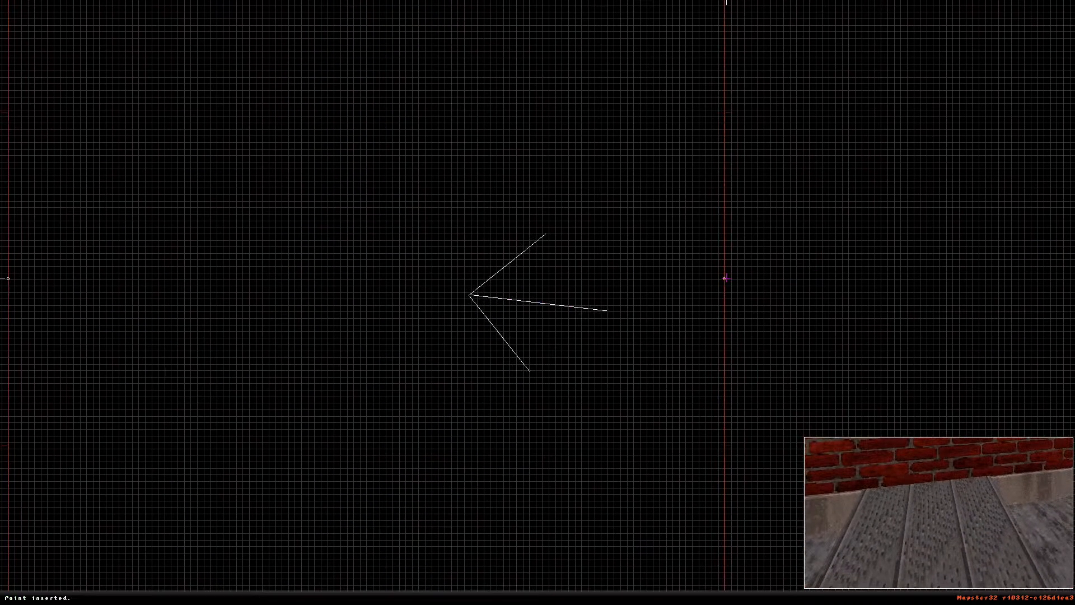
Split the ramp sector into two halves with a line joining the two inserted midpoints
key(space)
mouse_move(724, 279)
right_down()
mouse_move(511, 300)
mouse_move(460, 283)
right_up()
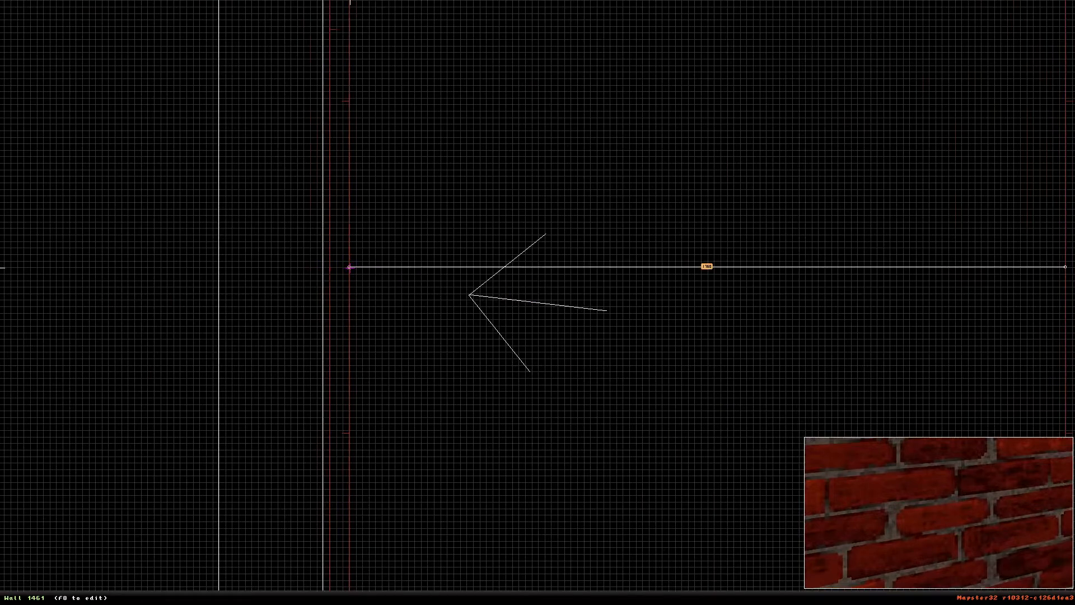
key(space)
right_drag(571, 233, 567, 303)
scroll(744, 311, down, 3)
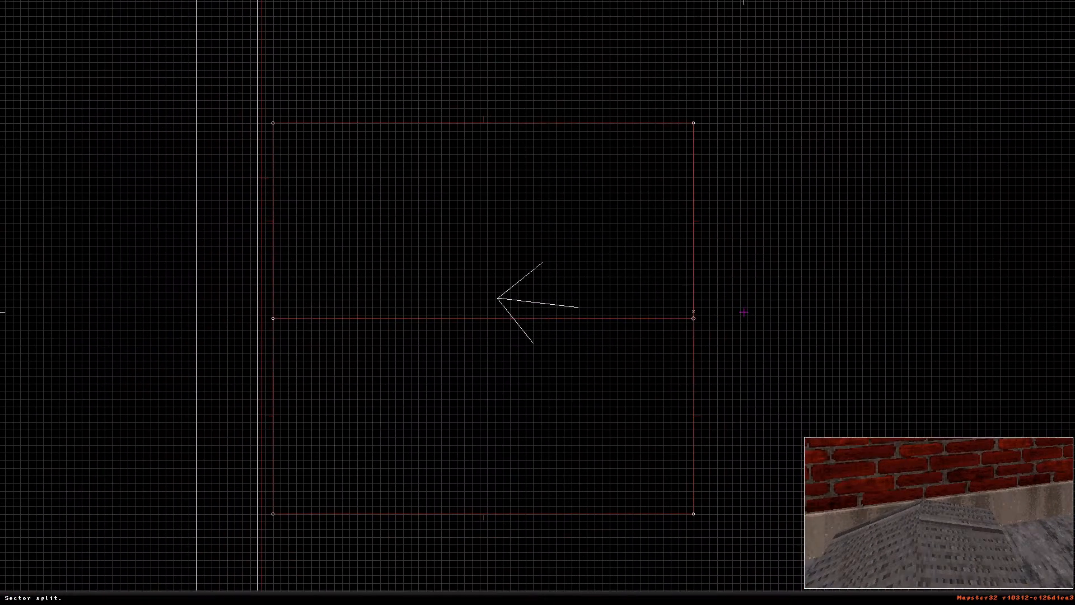
scroll(743, 312, down, 1)
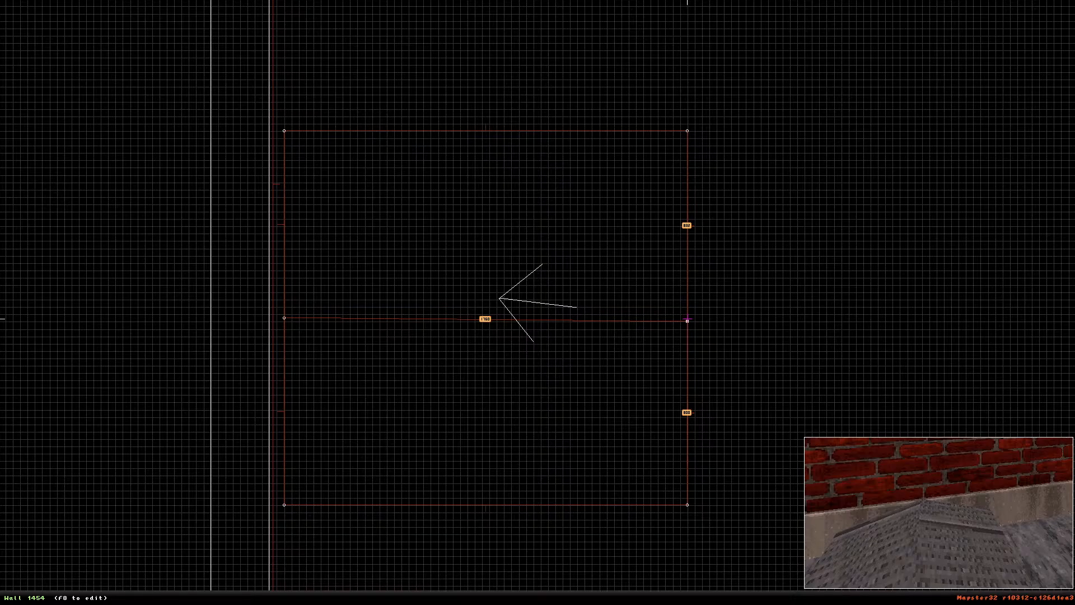
Move the ramp's upper map edge slightly inward and level the dividing line by shifting its wall-side point
right_drag(732, 428, 537, 300)
drag(636, 95, 80, 164)
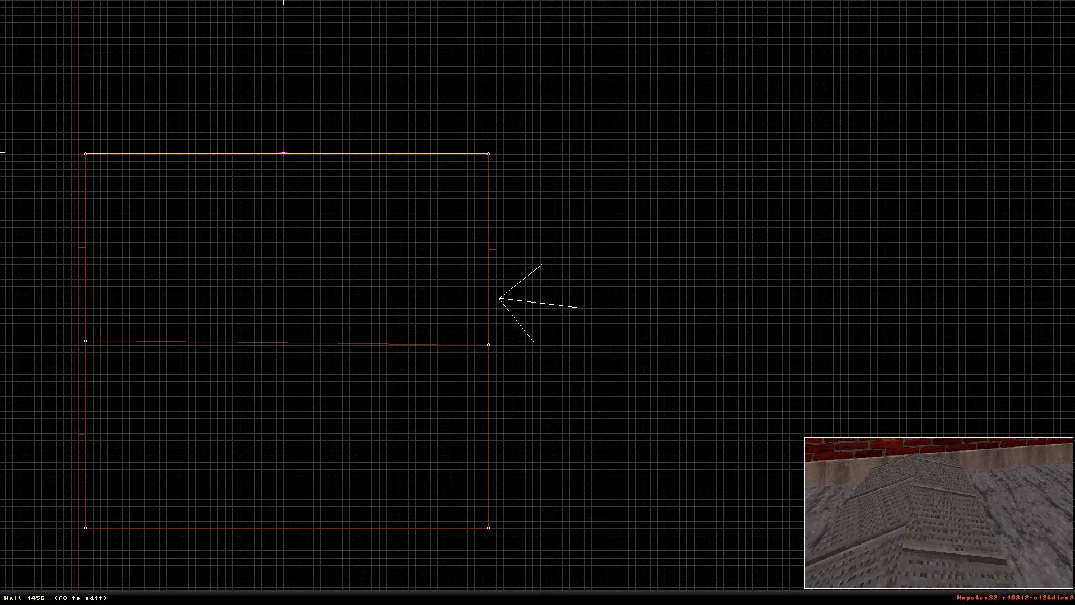
drag(546, 168, 84, 149)
drag(488, 153, 488, 161)
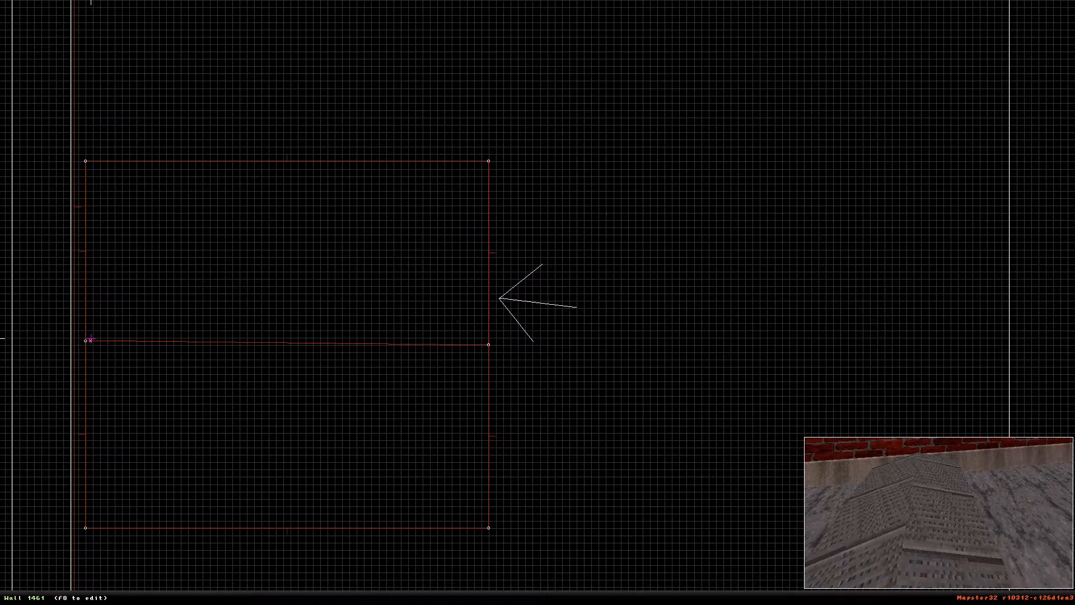
drag(85, 340, 86, 343)
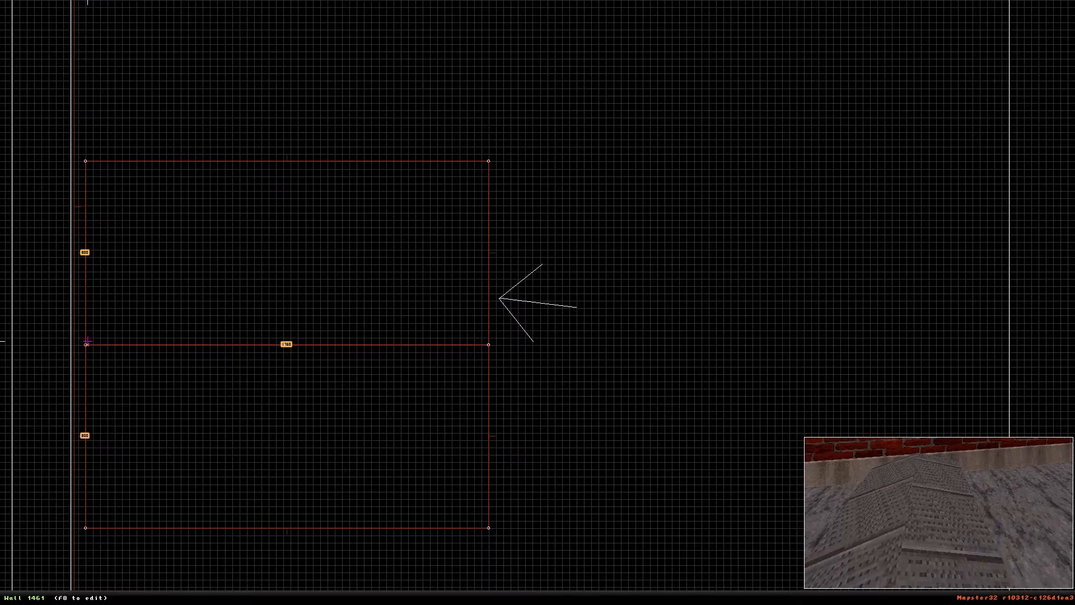
drag(86, 341, 86, 343)
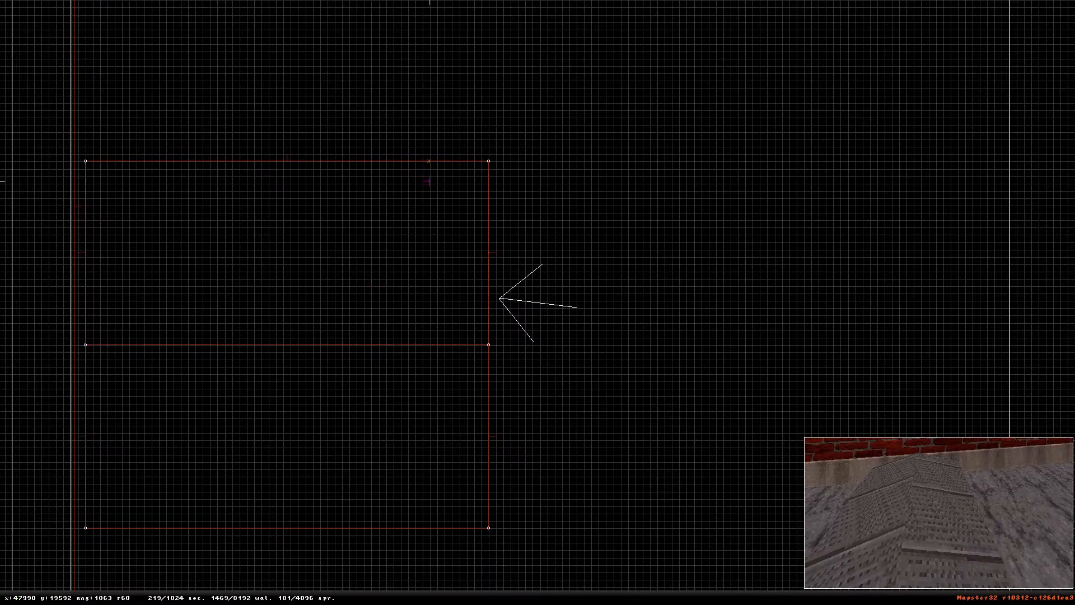
Make the diner-side edge the first wall of both ramp halves so their slopes run away from the building
key(KP_Enter)
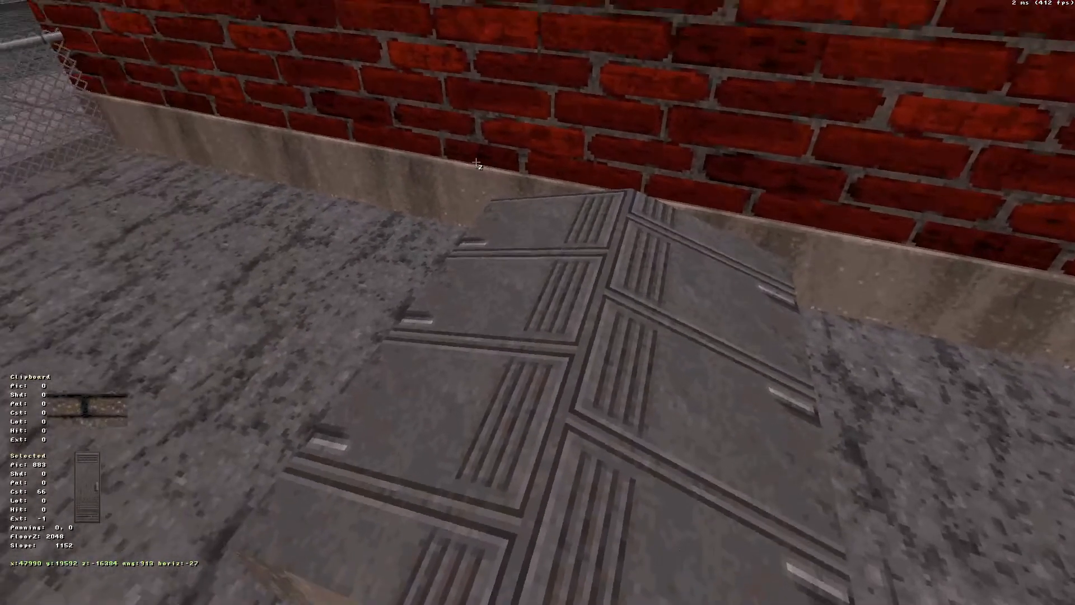
key(KP_Enter)
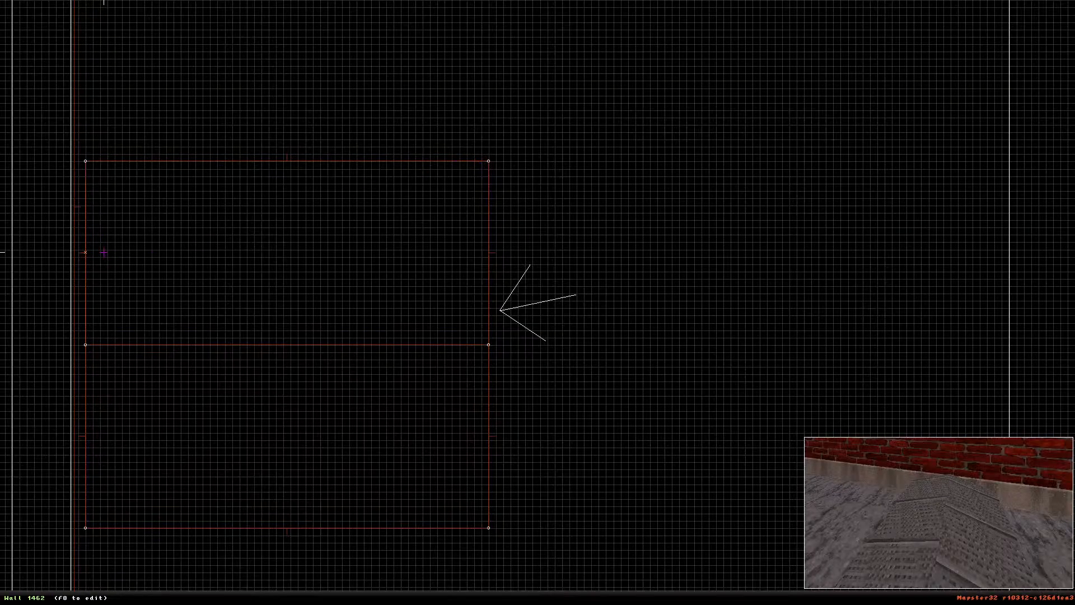
key(alt+f)
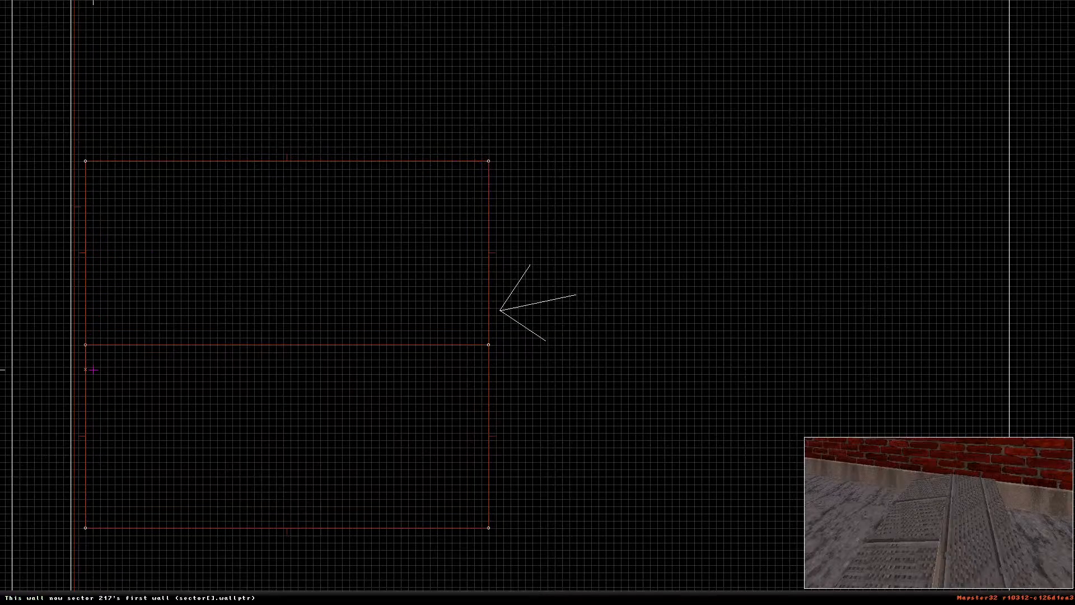
key(alt+f)
key(KP_Enter)
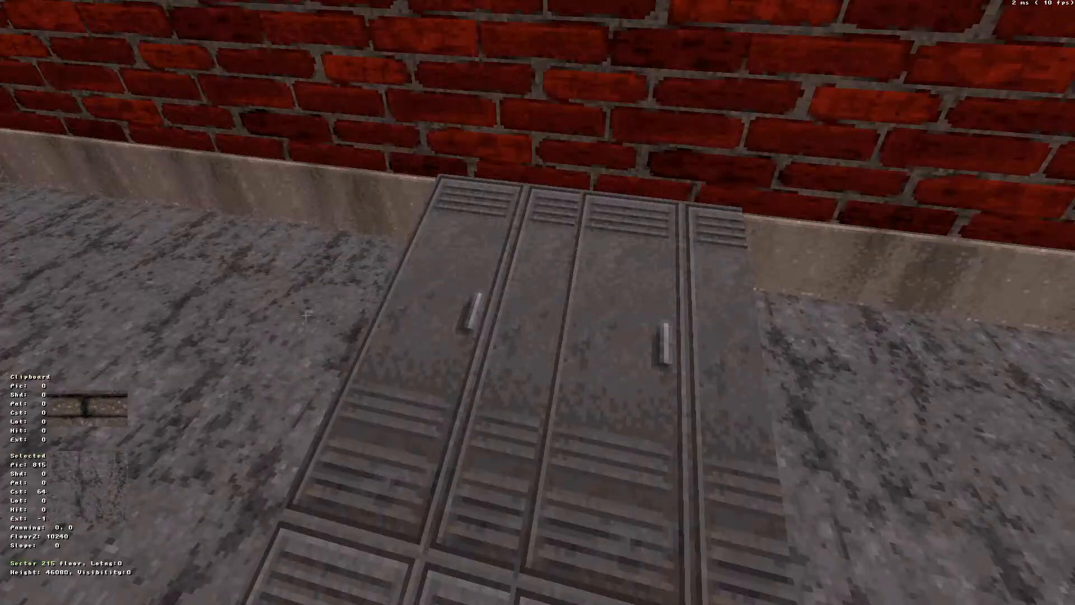
Flip the locker floor texture on the right half of the ramp, sector 217
key(Down)
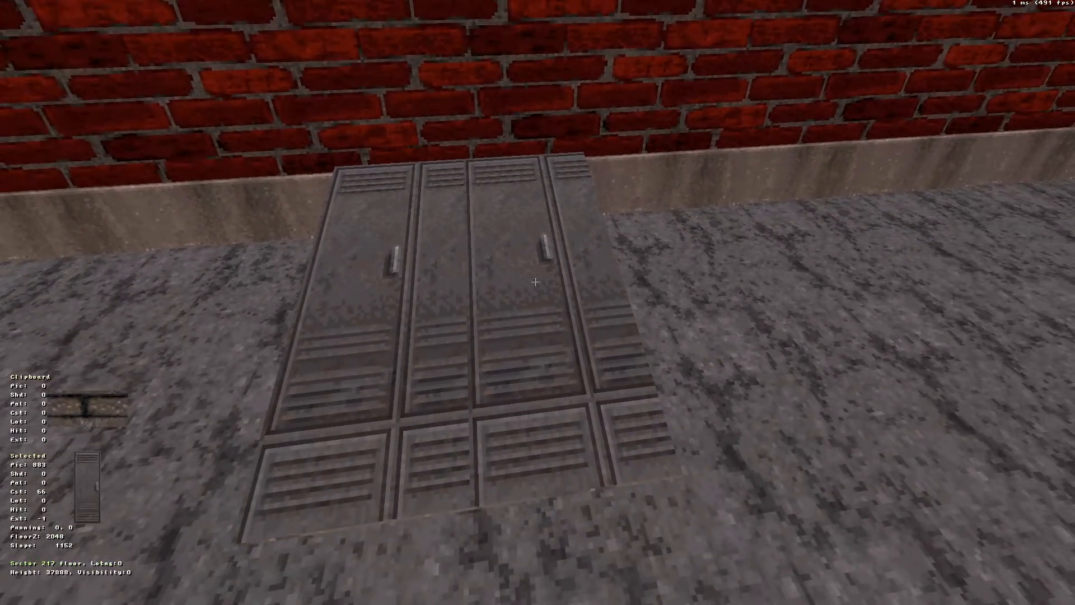
click(537, 281)
key(f)
key(f)
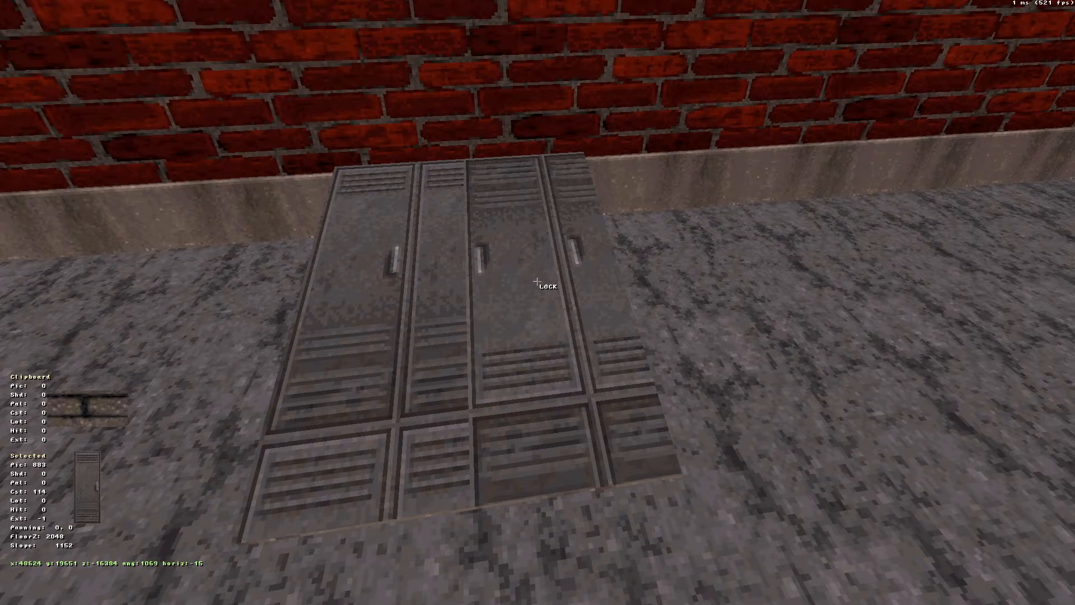
Pan the flipped floor texture on the ramp's right half to 55, 4
key(KP_8)
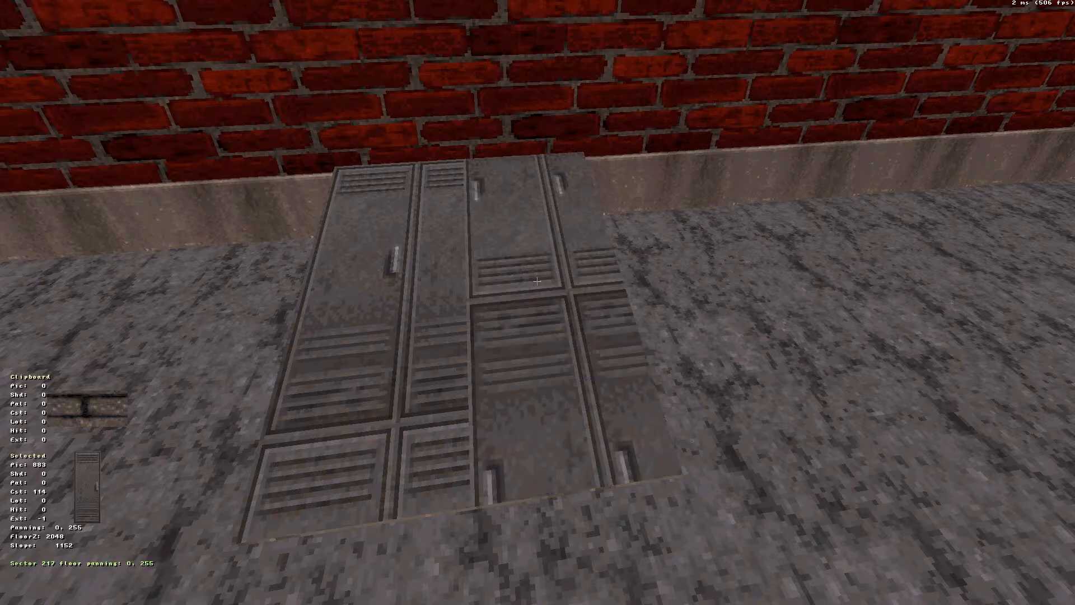
key(KP_8)
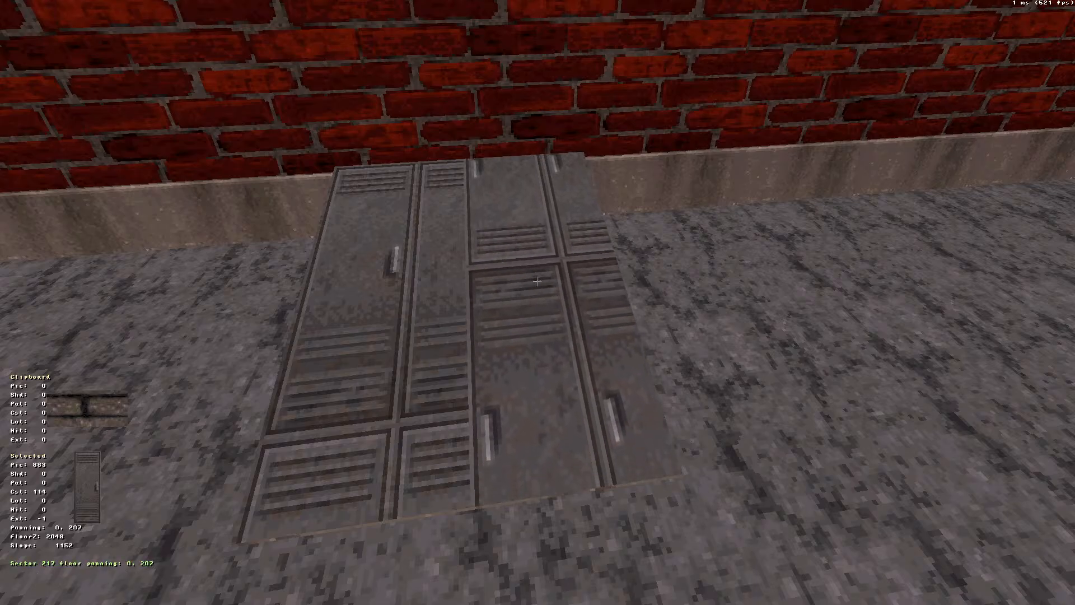
key(KP_8)
key(KP_4)
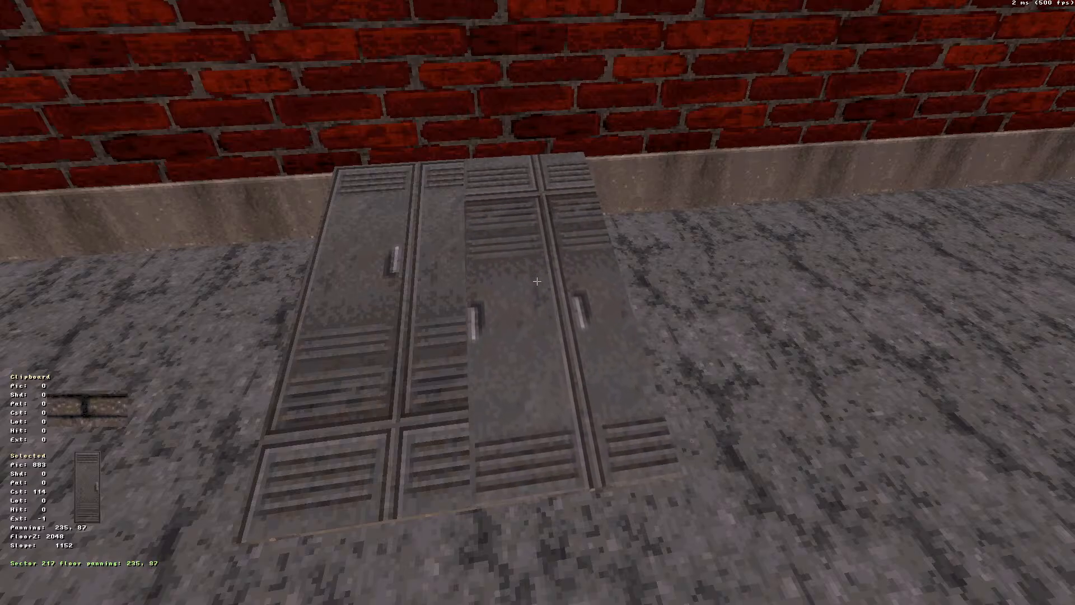
key(KP_8)
key(KP_4)
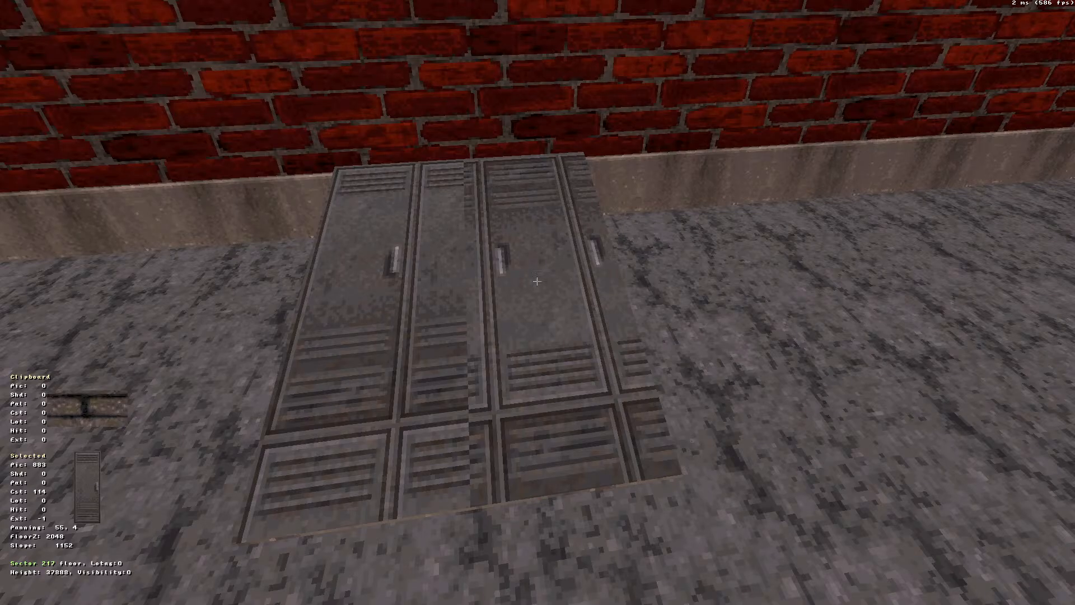
Examine the alleys and walls around the diner, and return to the two-part ramp
key(Up)
right_drag(743, 231, 743, 231)
key(Up)
key(Up)
key(Up)
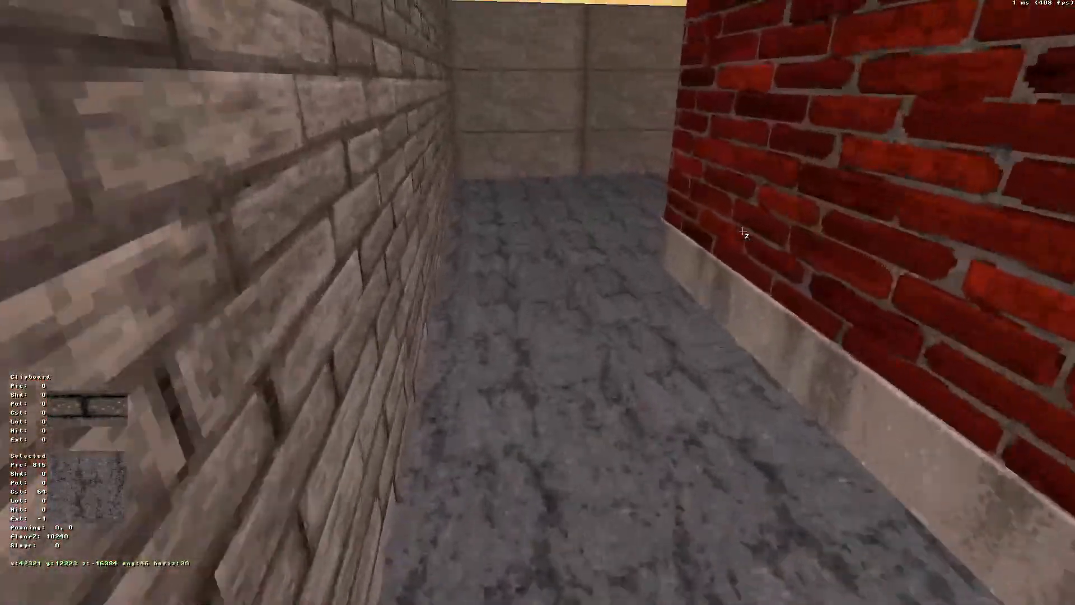
right_drag(720, 193, 721, 193)
key(Down)
right_drag(814, 402, 815, 402)
key(Up)
key(Down)
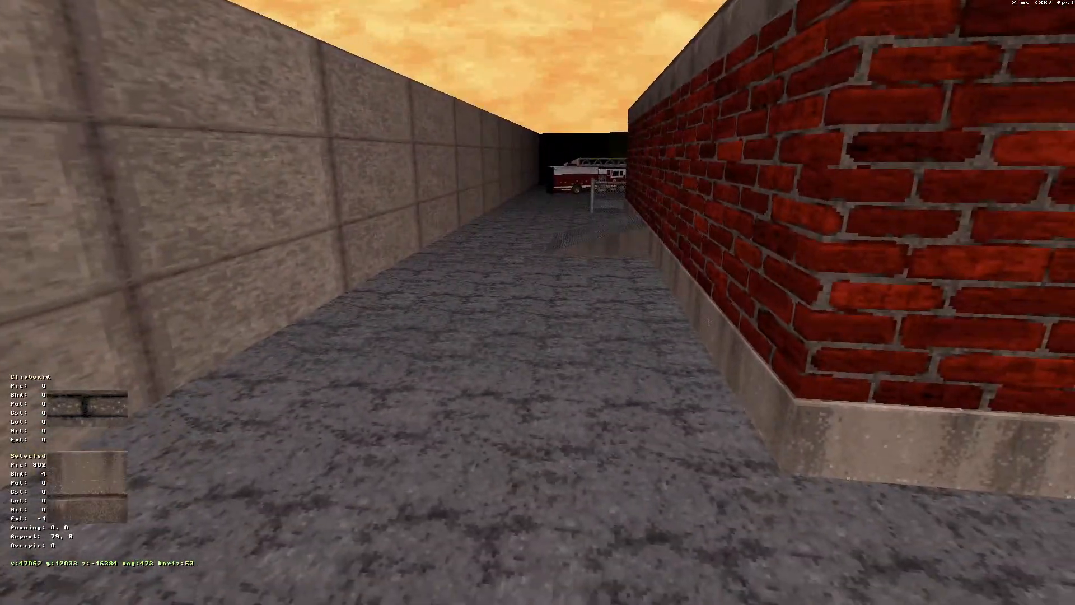
right_drag(708, 322, 708, 322)
key(Up)
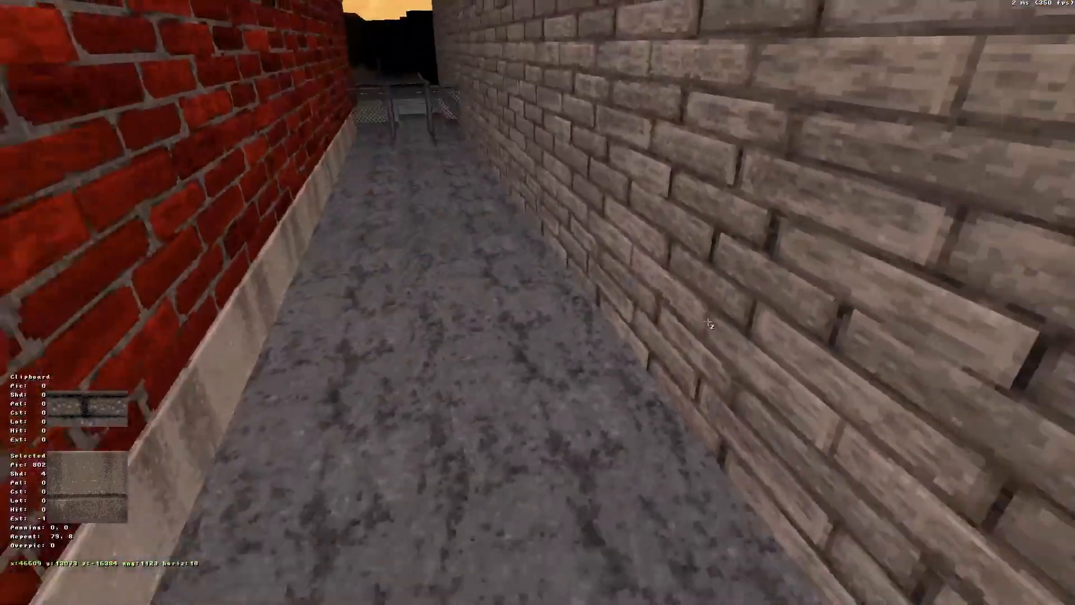
key(Down)
right_drag(1053, 387, 1054, 387)
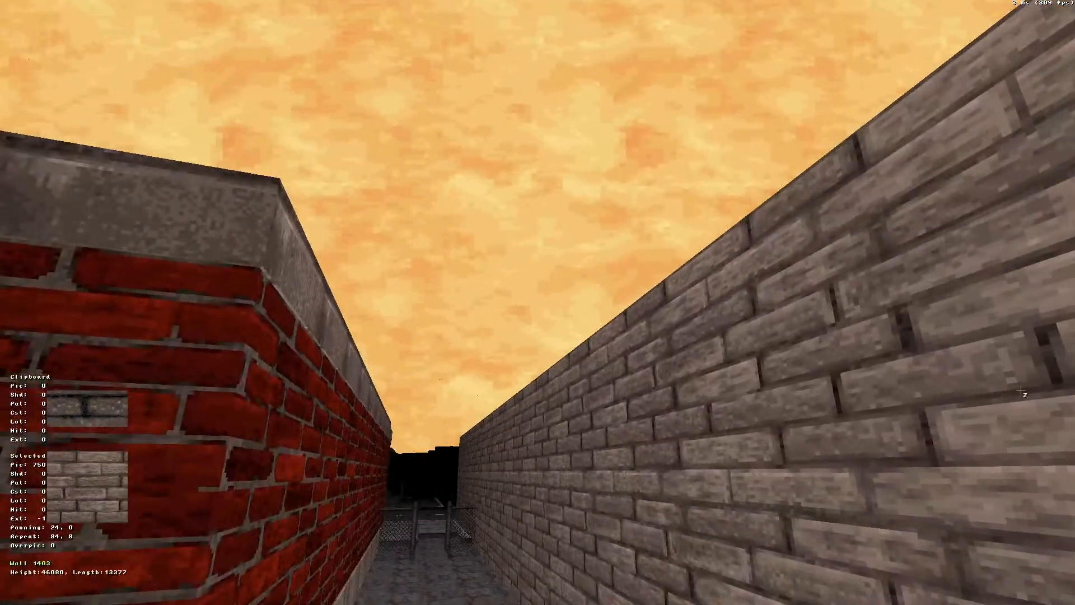
right_drag(859, 258, 806, 232)
key(Down)
key(Down)
key(Up)
key(Up)
key(Up)
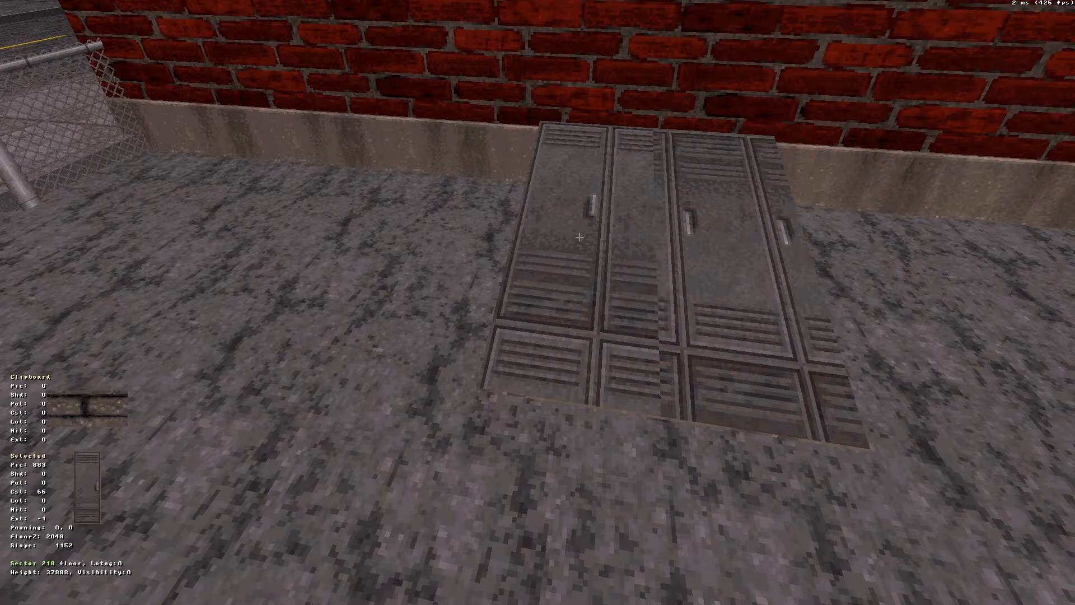
View the street from the parking area up to the parked fire truck and its ladder rails
middle_drag(579, 236, 580, 237)
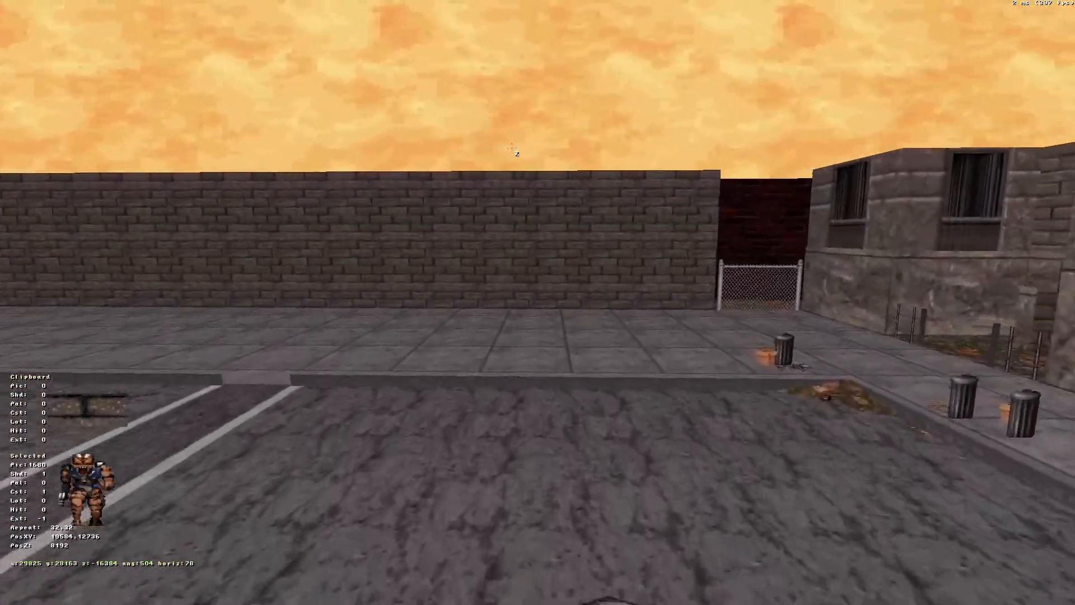
key(Up)
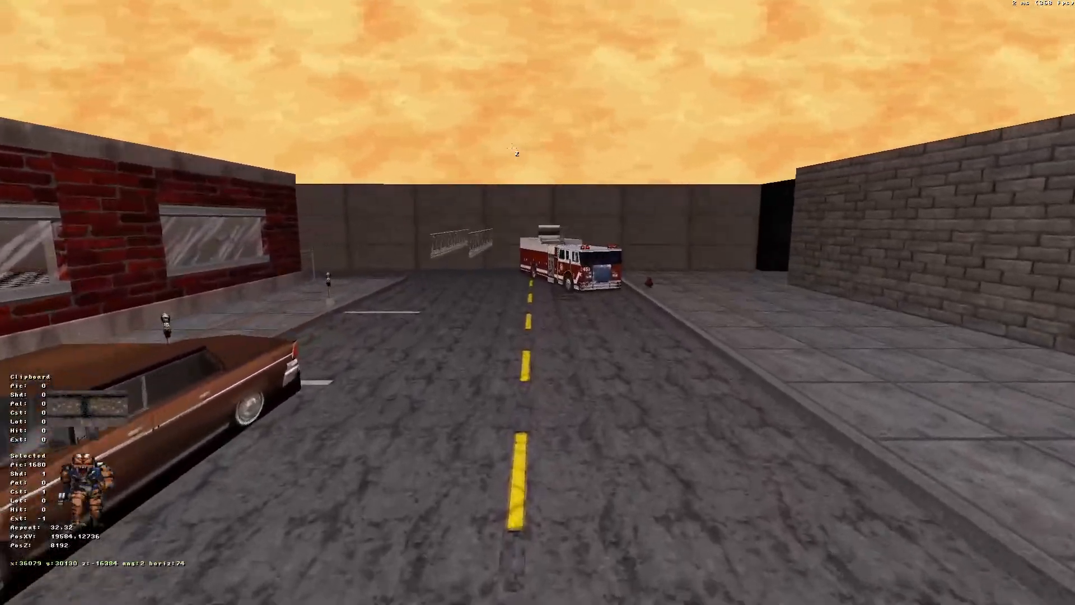
key(Up)
key(Up)
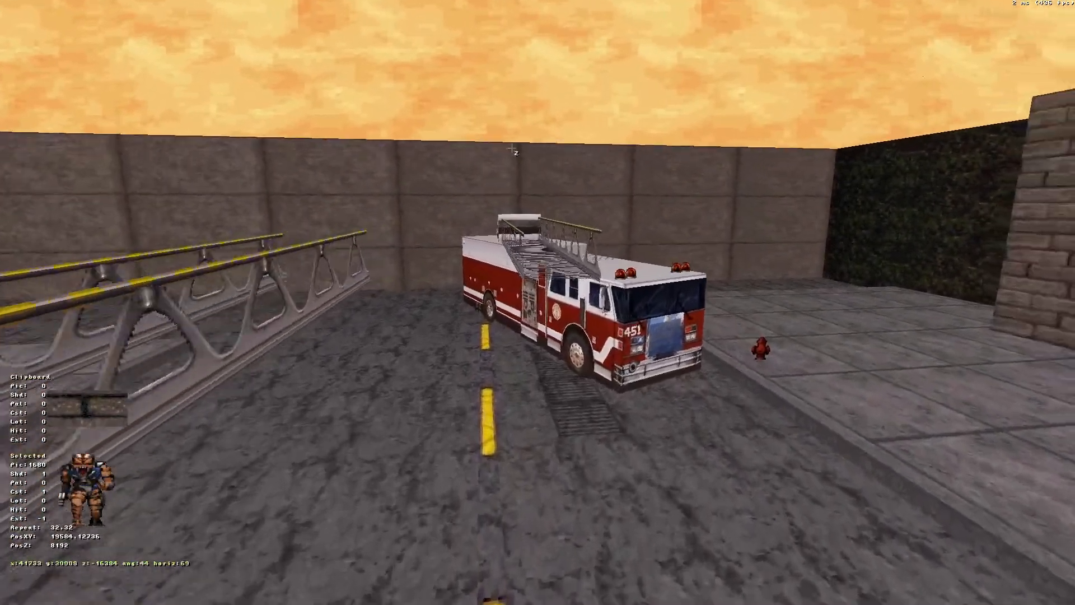
View the parked fire truck from above, looking along its extended ladder and side rails
key(Down)
key(Up)
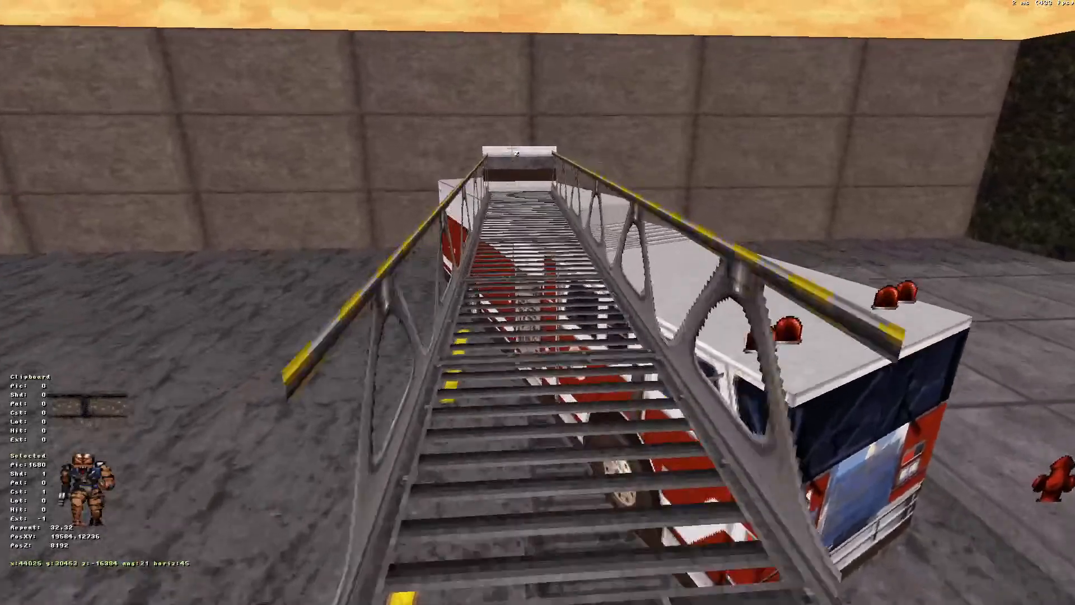
key(a)
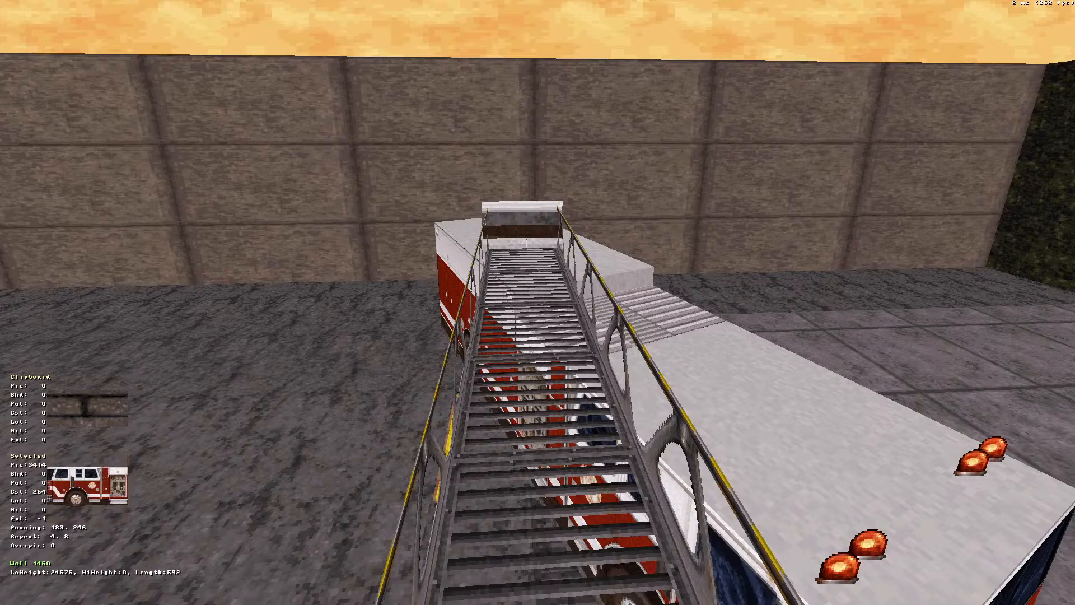
Switch to the browser to view the basement hatch reference photos, and return to the street in the map editor
key(alt+Tab)
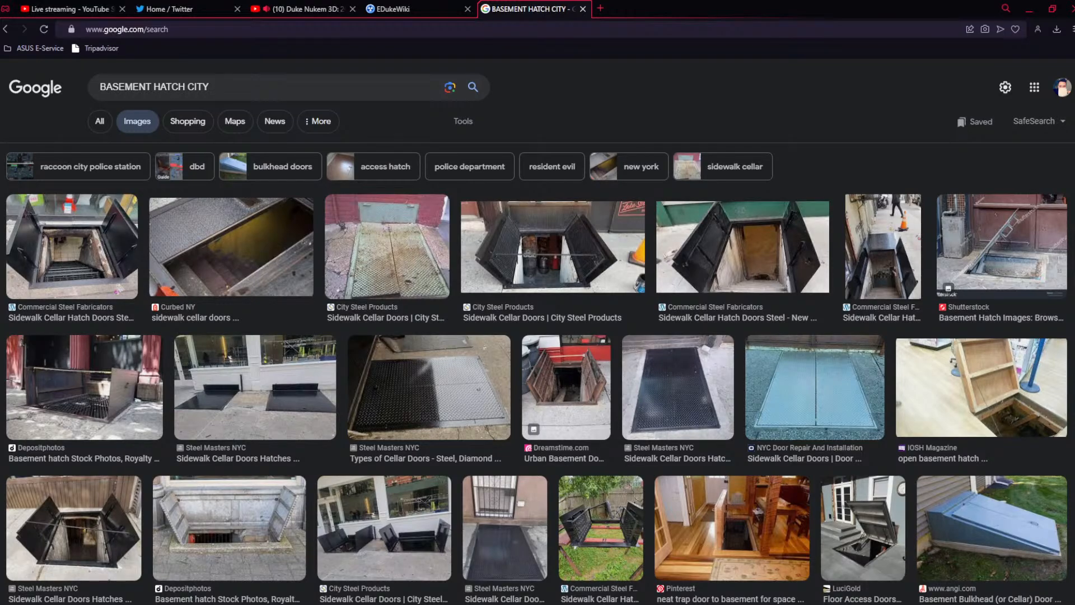
click(392, 9)
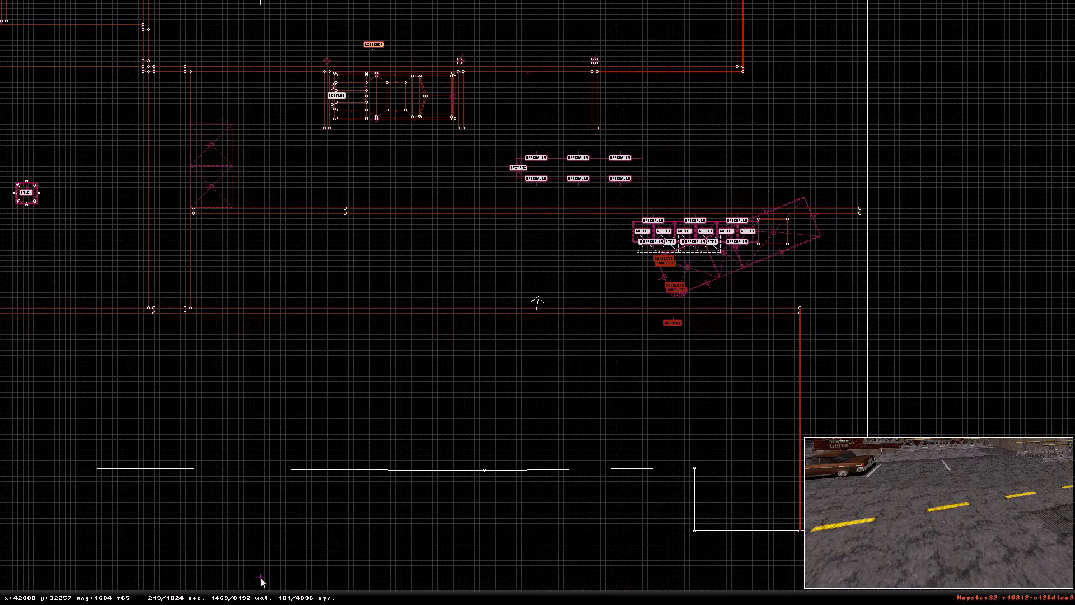
right_click(559, 277)
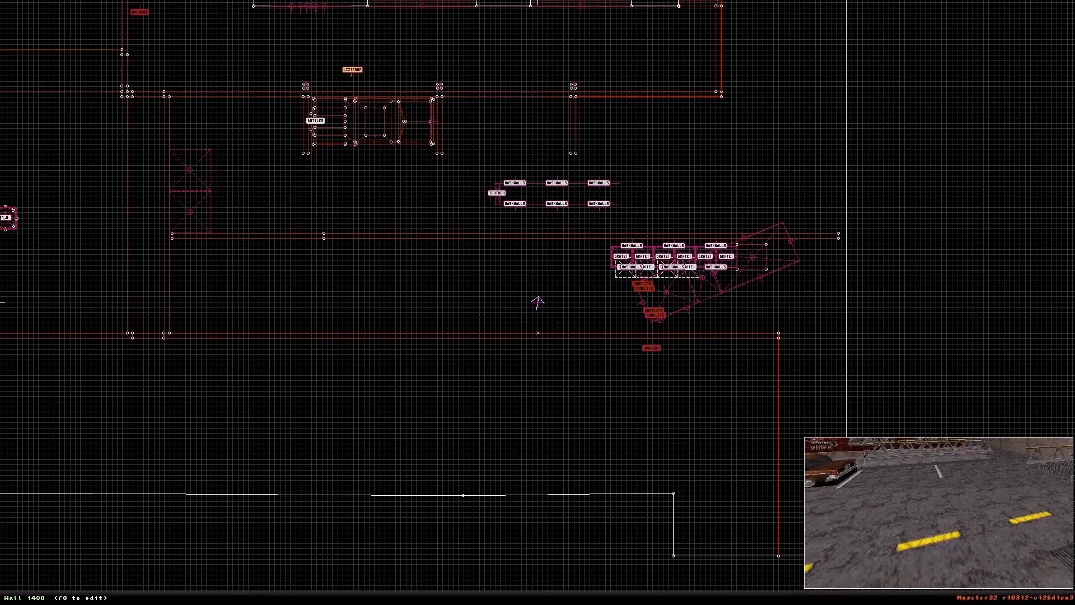
key(KP_Enter)
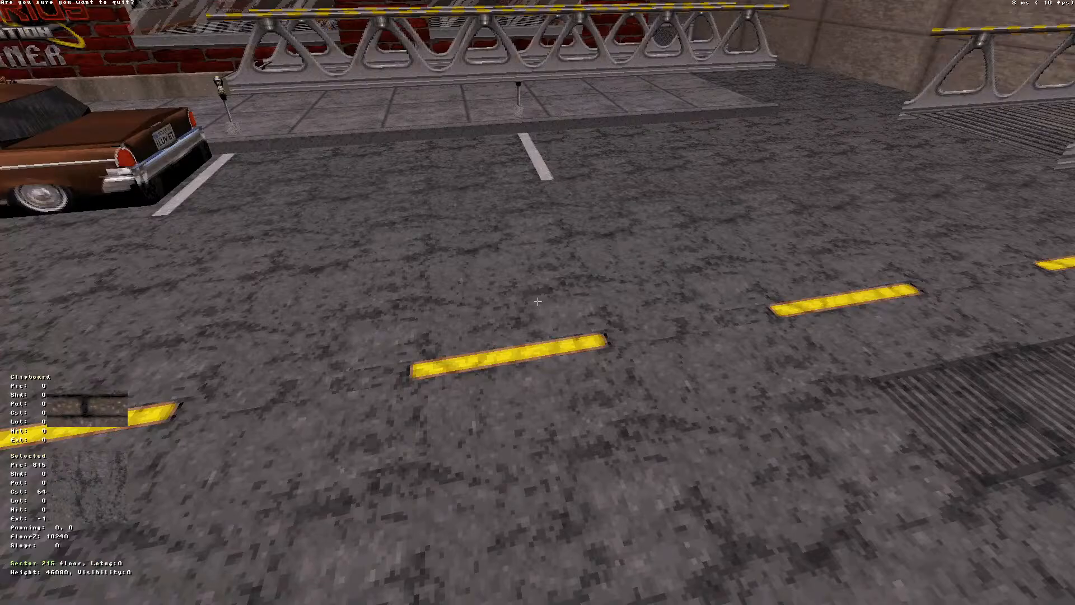
Load FirstmapV0.32.map from the My Maps folder without keeping changes to the open street map
key(y)
key(y)
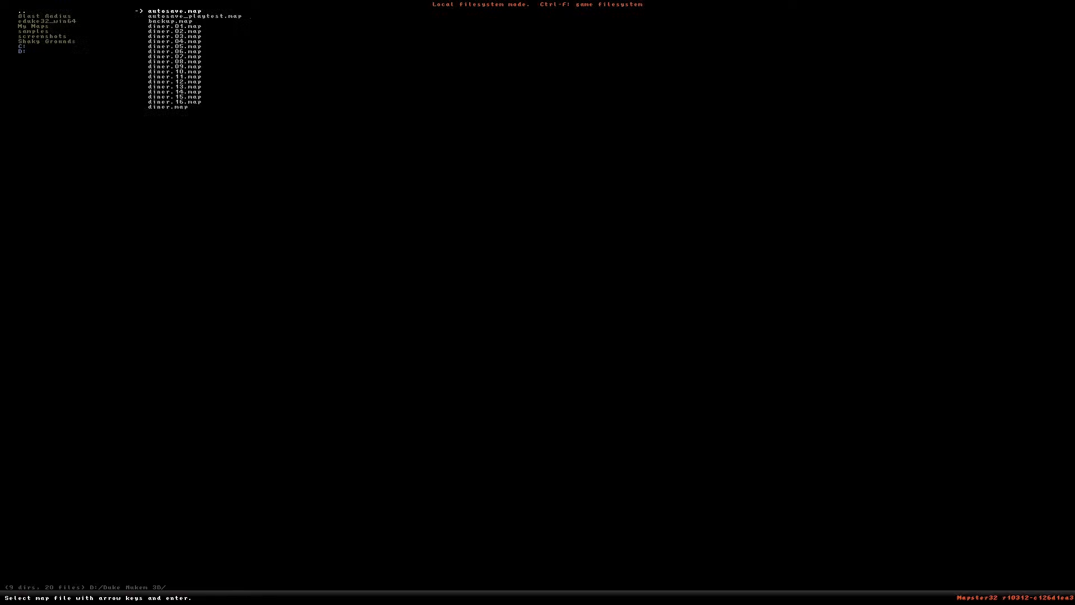
key(Down)
key(Down)
key(Down)
key(Tab)
key(Down)
key(Down)
key(Return)
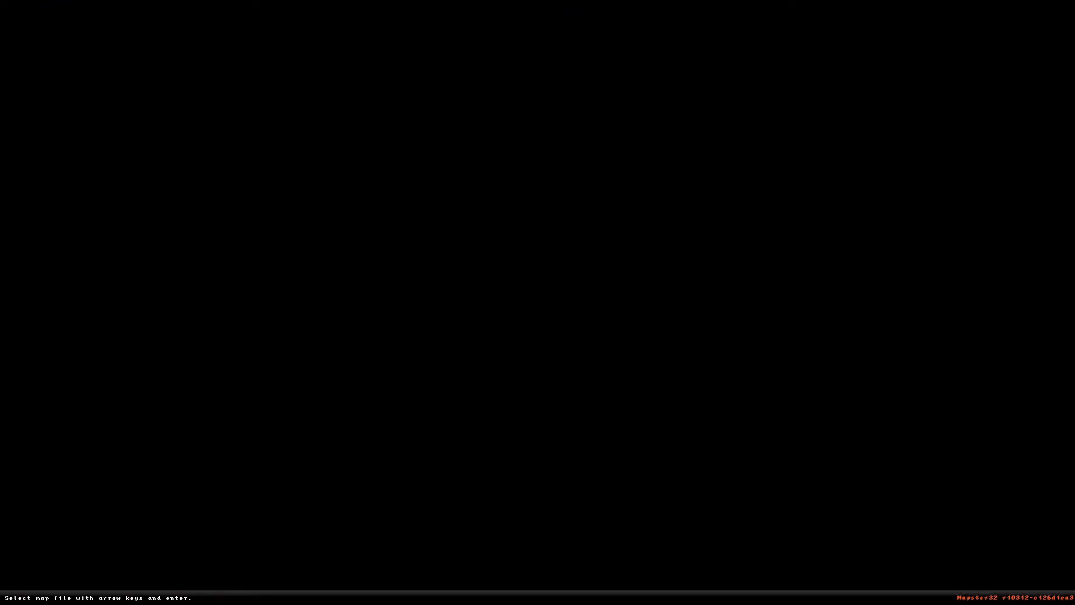
key(Down)
key(Down)
key(Down)
key(Down)
key(Down)
key(Down)
key(Down)
key(Down)
key(Down)
key(Down)
key(Down)
key(Down)
key(Down)
key(Down)
key(Down)
key(Down)
key(Down)
key(Down)
key(Down)
key(Down)
key(Down)
key(Down)
key(Down)
key(Down)
key(Down)
key(Down)
key(Down)
key(Down)
key(Down)
key(Down)
key(Down)
key(Down)
key(Down)
key(Down)
key(Down)
key(Down)
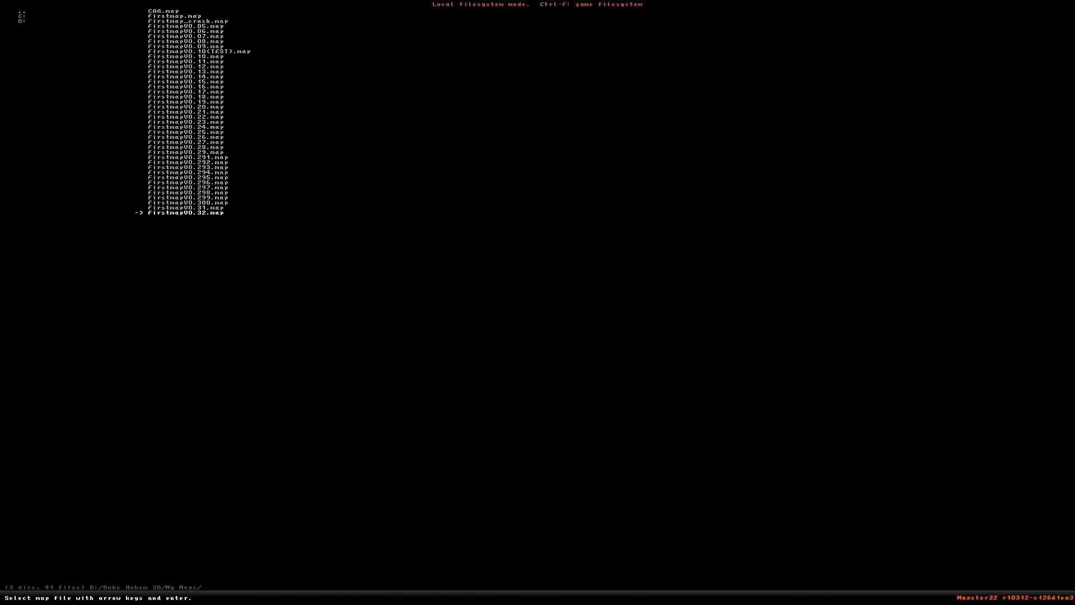
key(Return)
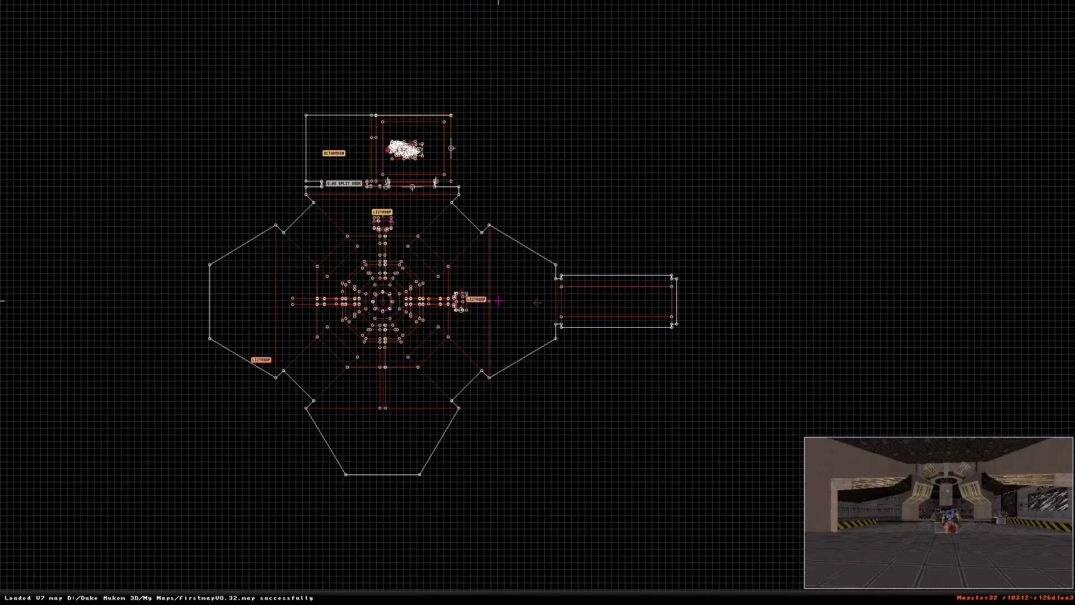
Examine the loaded map's central hall, its overall layout, and the observation room with the dissected alien on the table
key(KP_Enter)
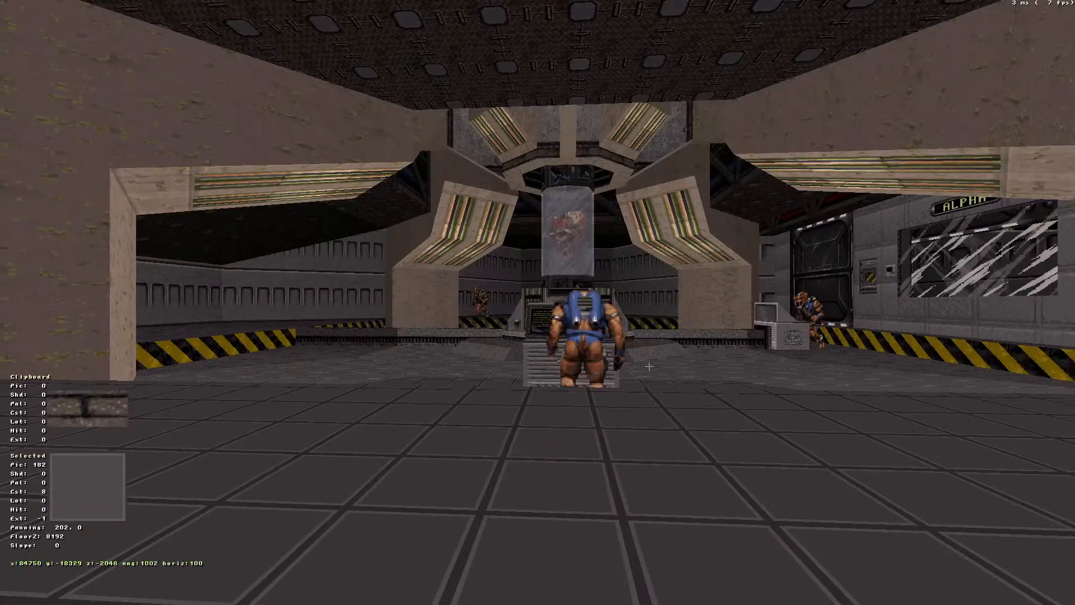
key(KP_Enter)
scroll(611, 302, down, 5)
scroll(611, 302, down, 3)
right_drag(557, 388, 538, 302)
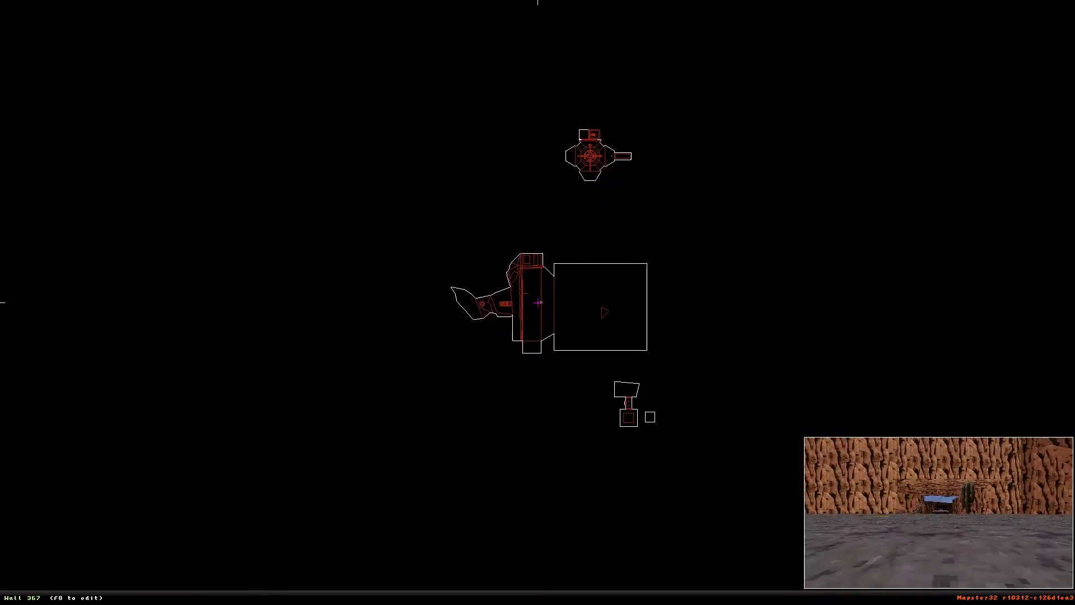
key(KP_Enter)
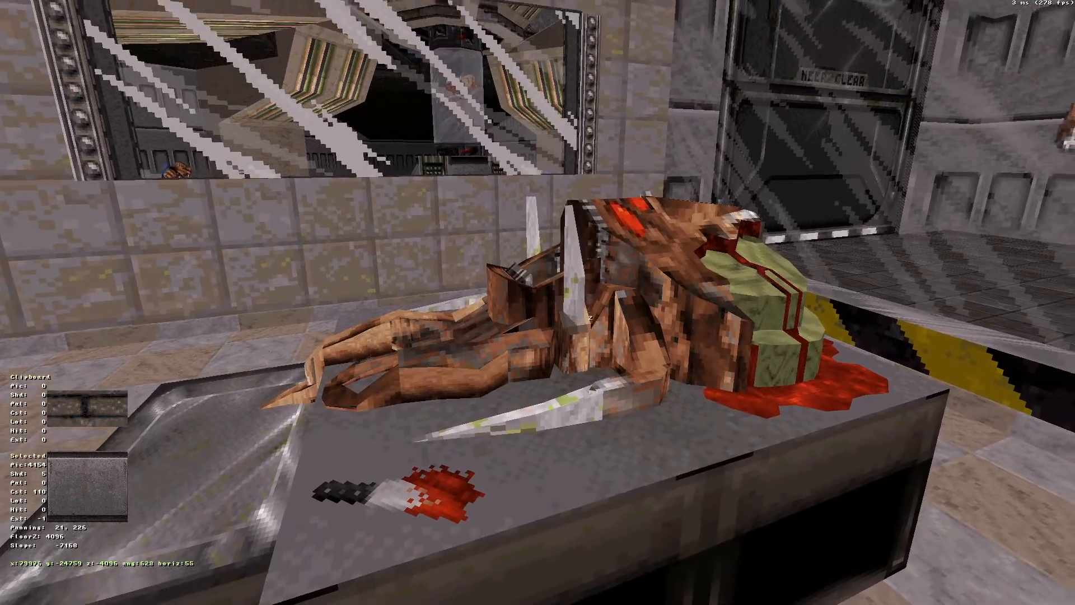
key(Up)
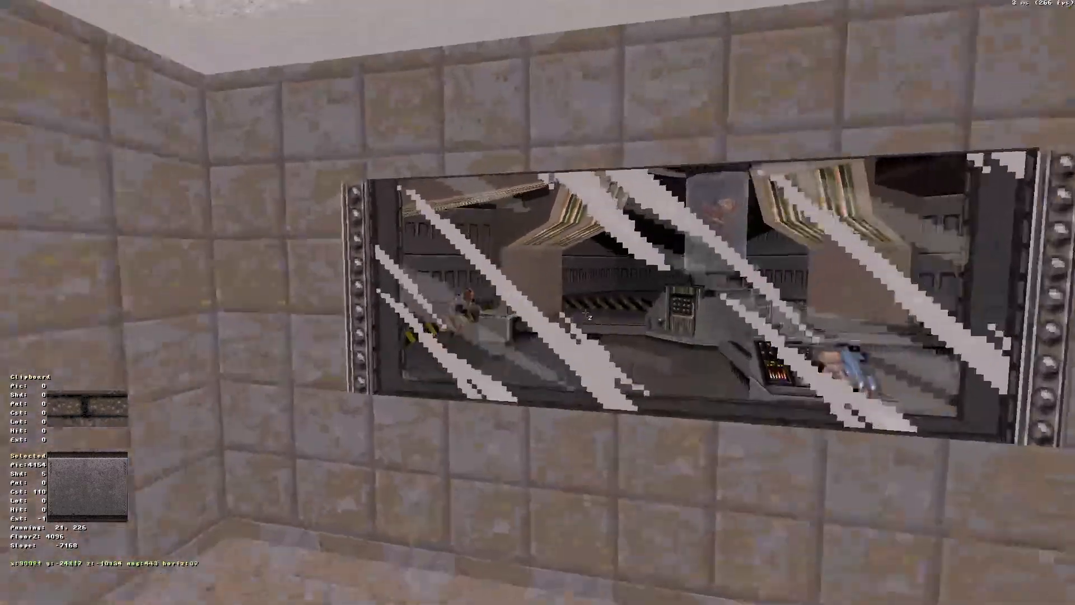
key(Up)
key(Right)
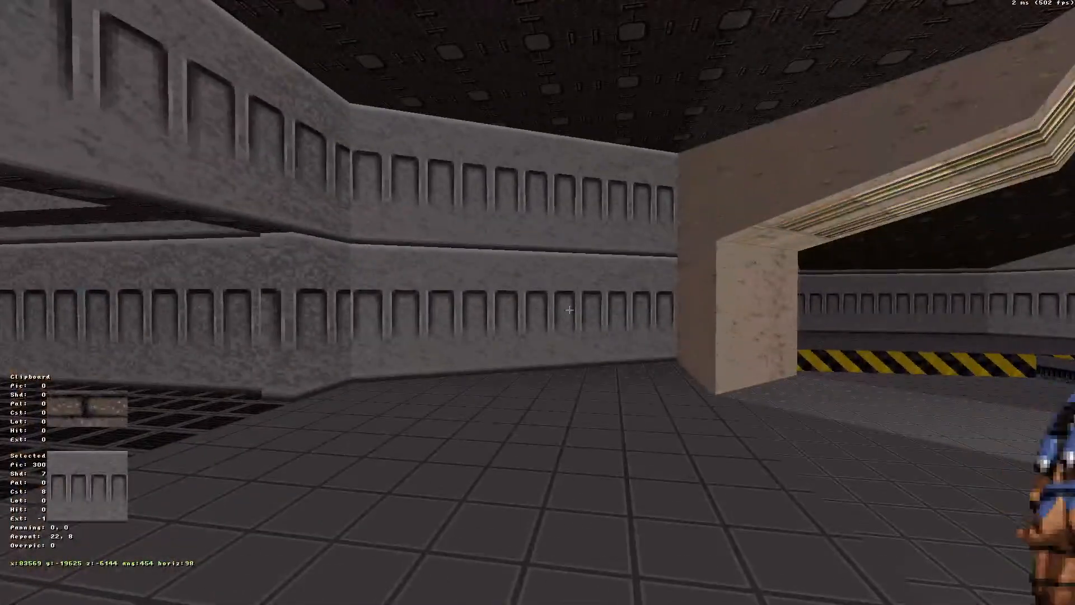
key(KP_Enter)
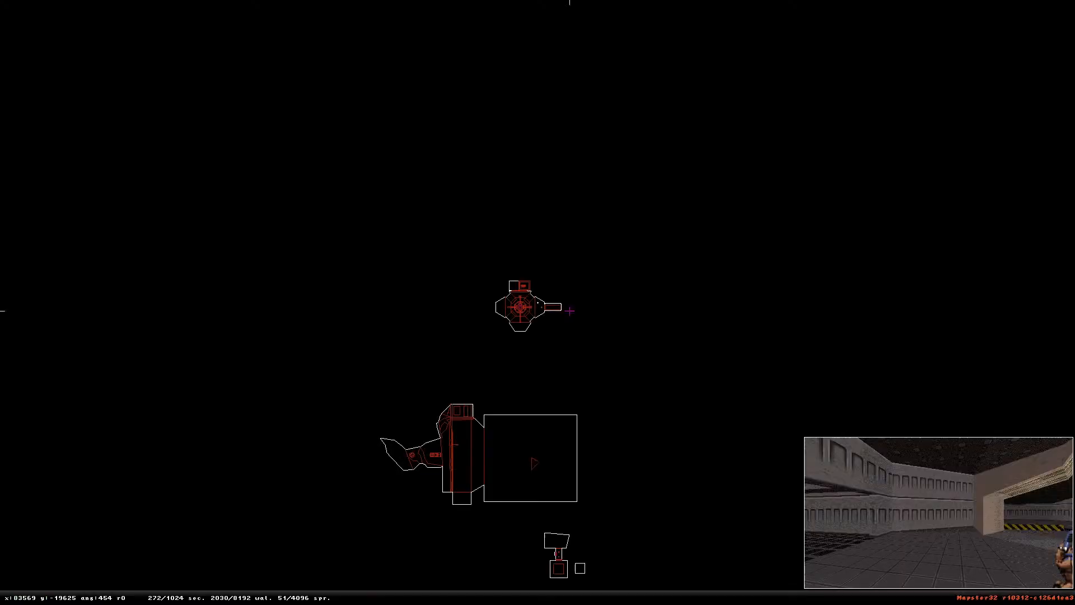
key(Escape)
key(a)
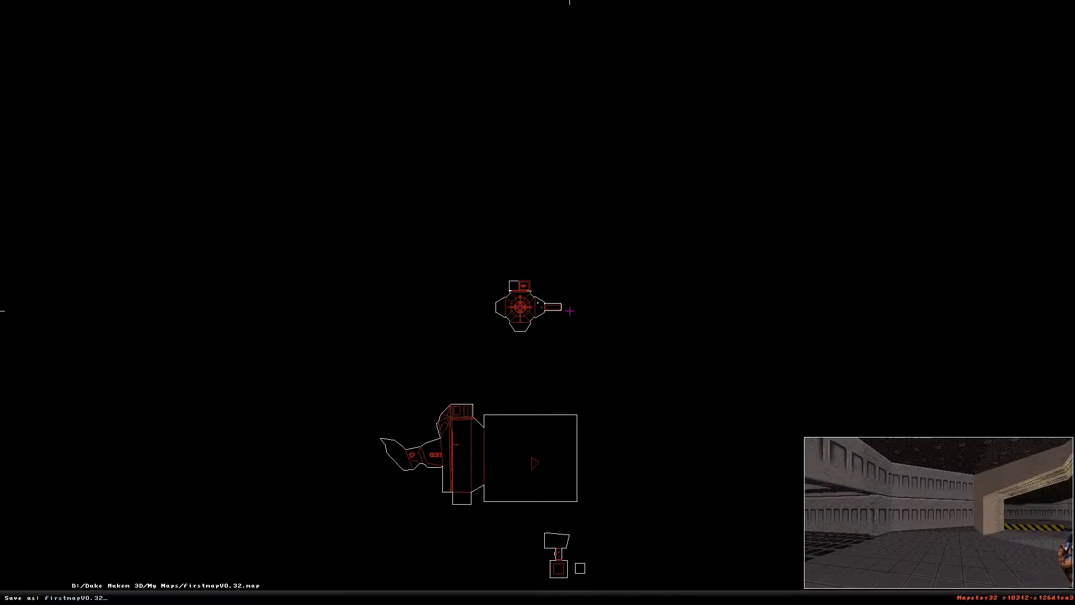
key(Escape)
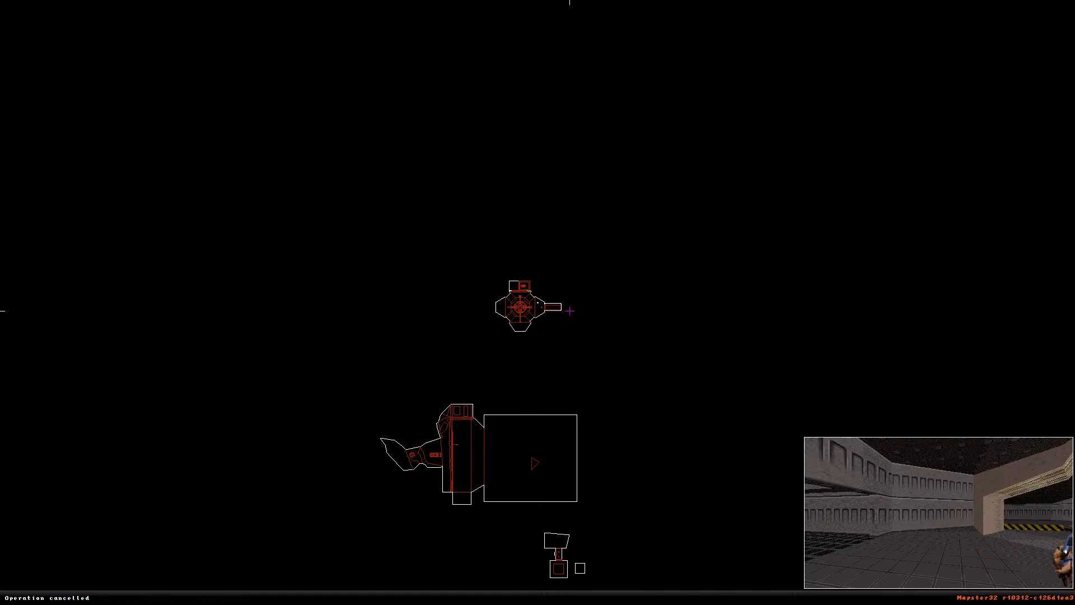
Load diner.16.map from the parent Duke Nukem 3D folder
key(Escape)
key(l)
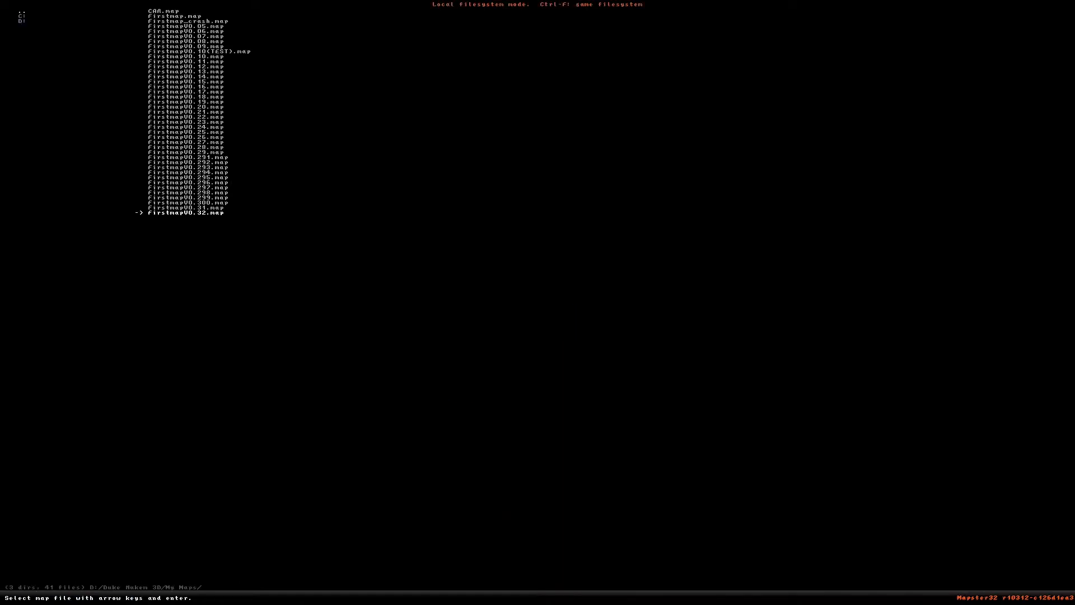
key(Return)
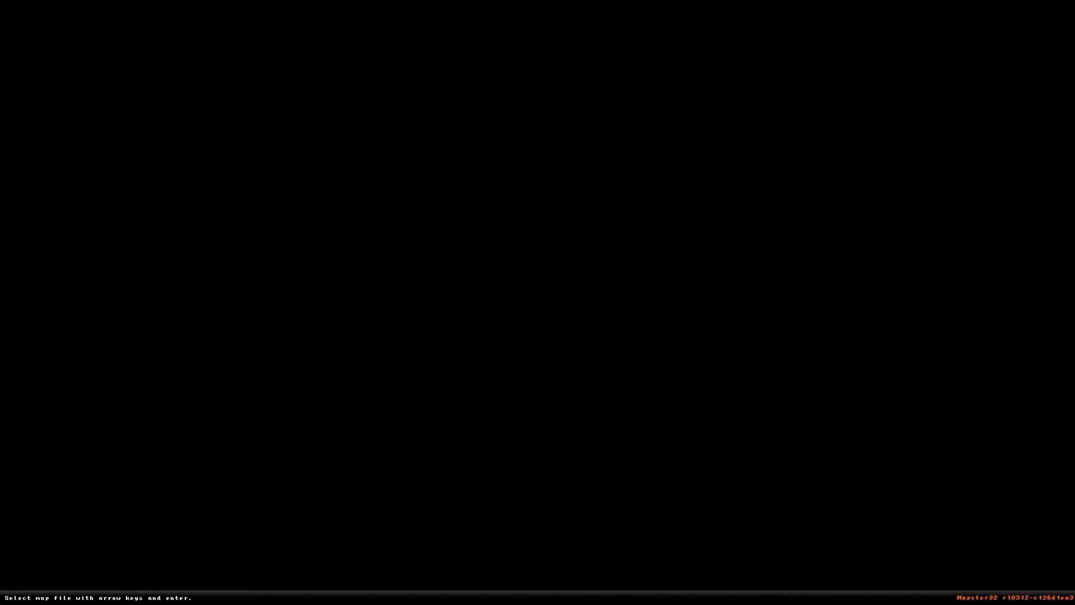
key(Down)
key(Down)
key(Down)
key(Down)
key(Down)
key(Down)
key(Down)
key(Down)
key(Down)
key(Down)
key(Down)
key(Down)
key(Down)
key(Down)
key(Down)
key(Down)
key(Down)
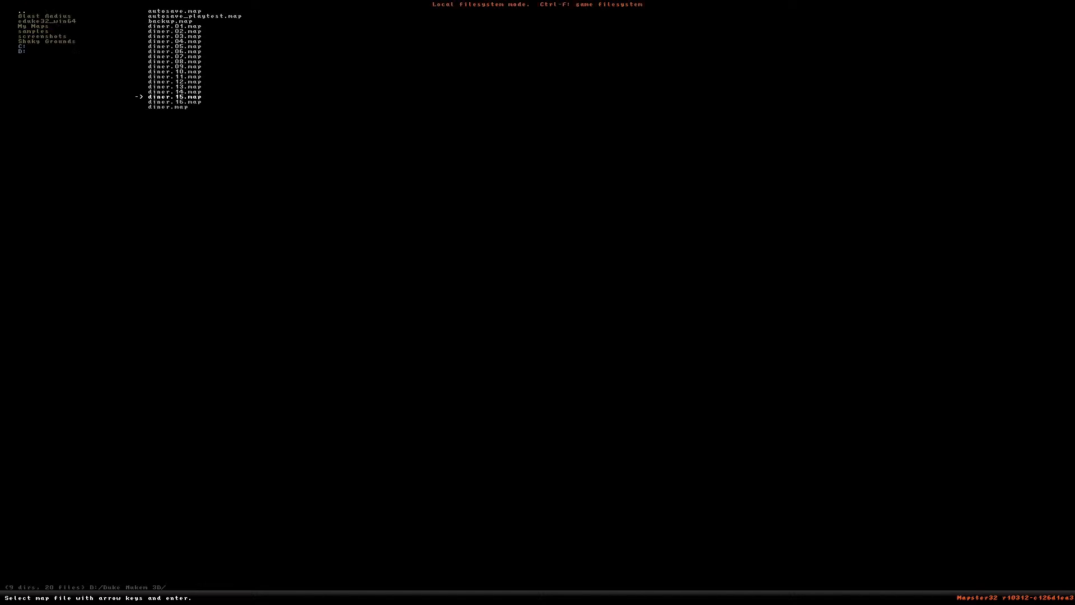
key(Down)
key(Return)
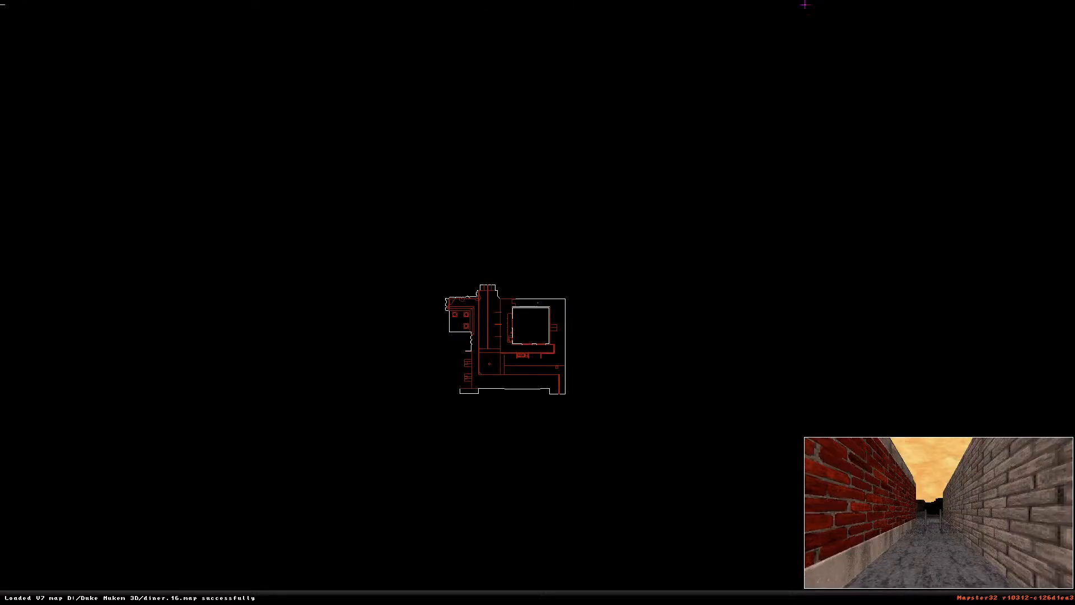
Turn off floor texture relativity on the left half of the ramp, sector 218, and flip its locker texture 90 degrees
key(KP_Enter)
key(Up)
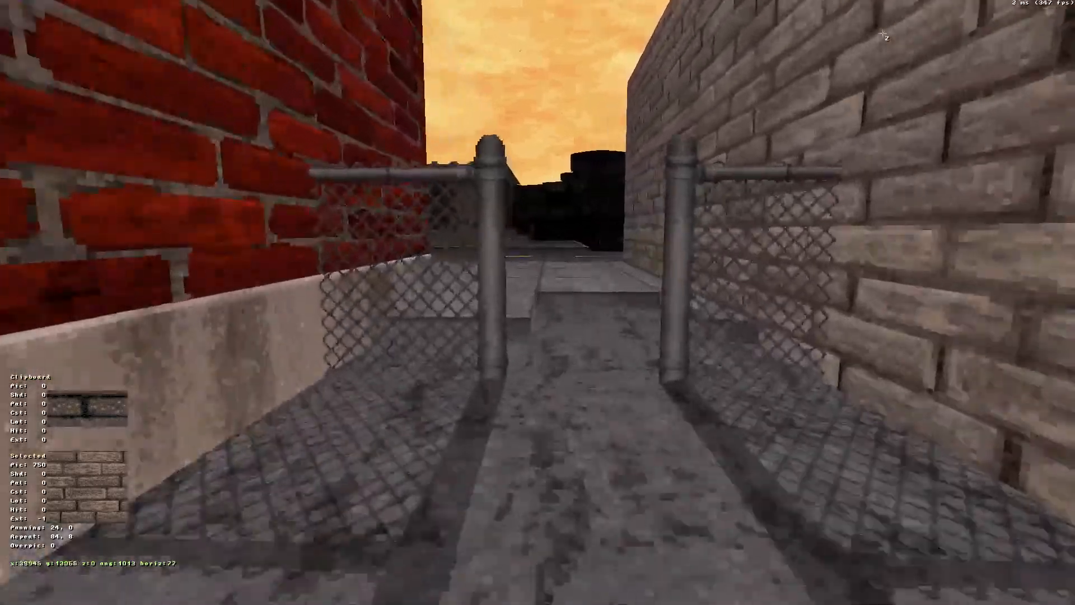
key(KP_Enter)
scroll(879, 26, down, 3)
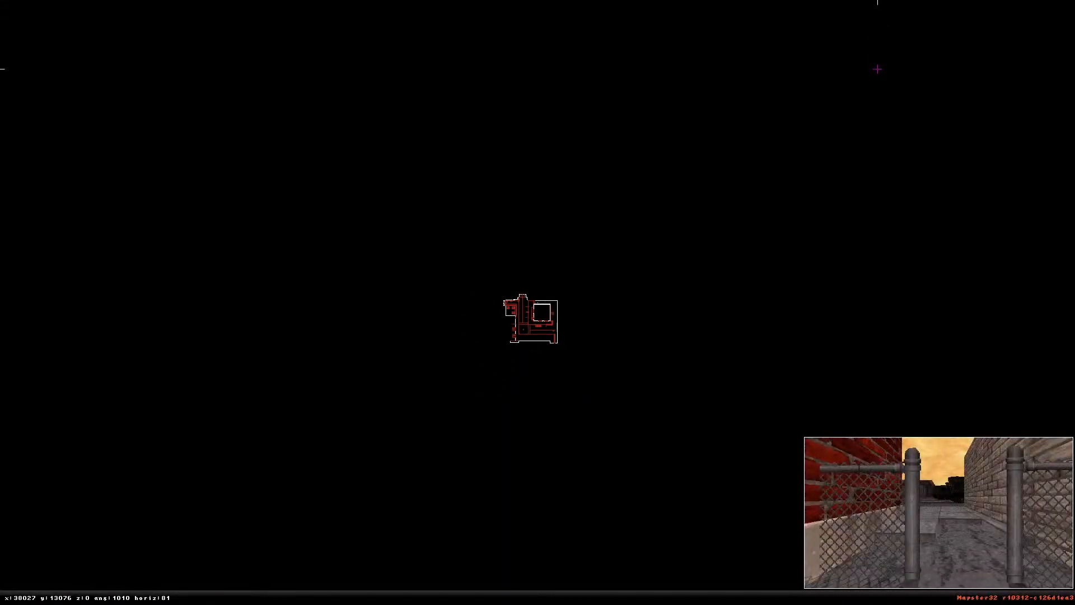
scroll(929, 345, up, 2)
right_drag(538, 366, 531, 265)
scroll(538, 303, up, 10)
key(KP_Enter)
key(Up)
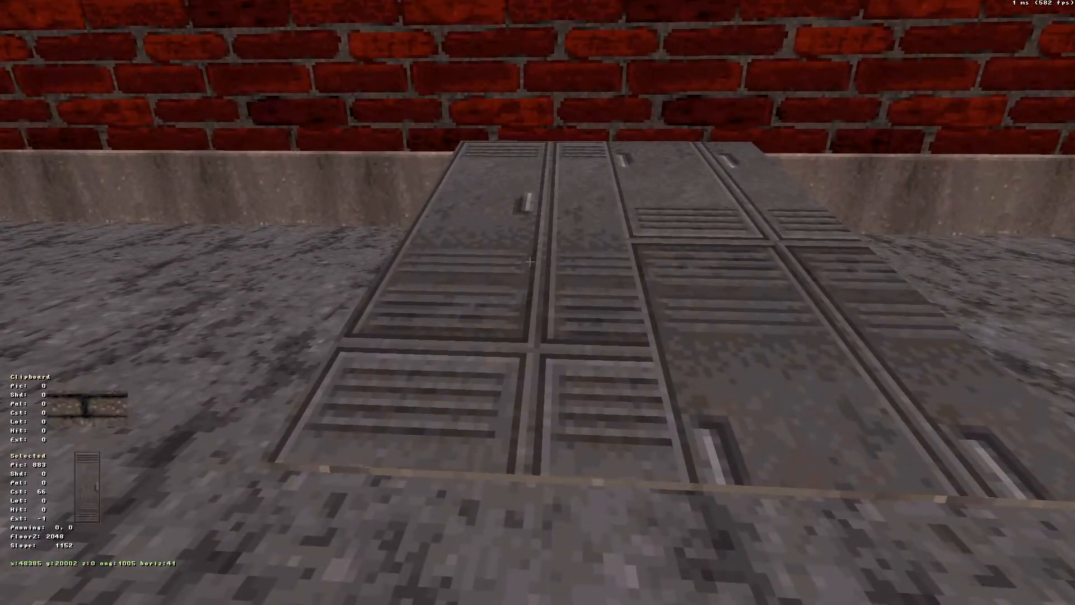
key(r)
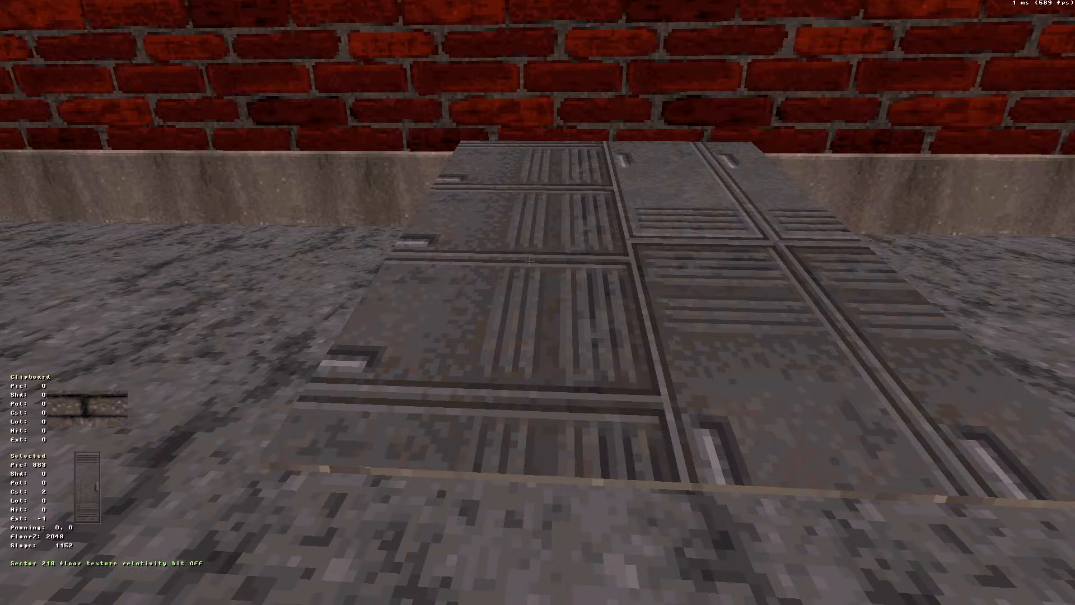
key(f)
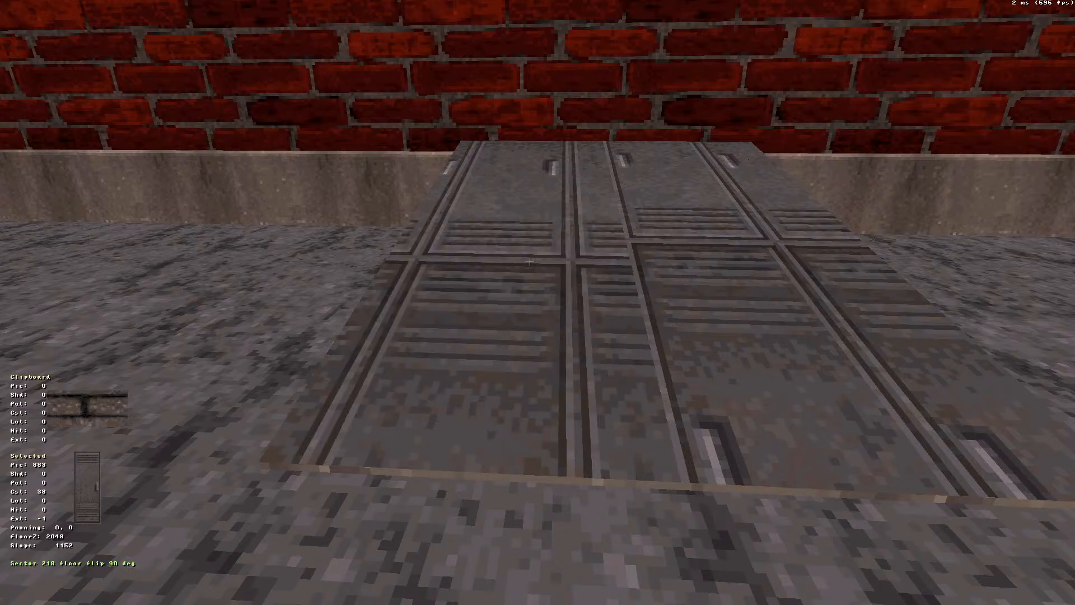
Pan the locker floor texture on the ramp's left half to 244, 136
key(KP_2)
key(KP_2)
key(KP_2)
key(KP_2)
key(KP_2)
key(KP_2)
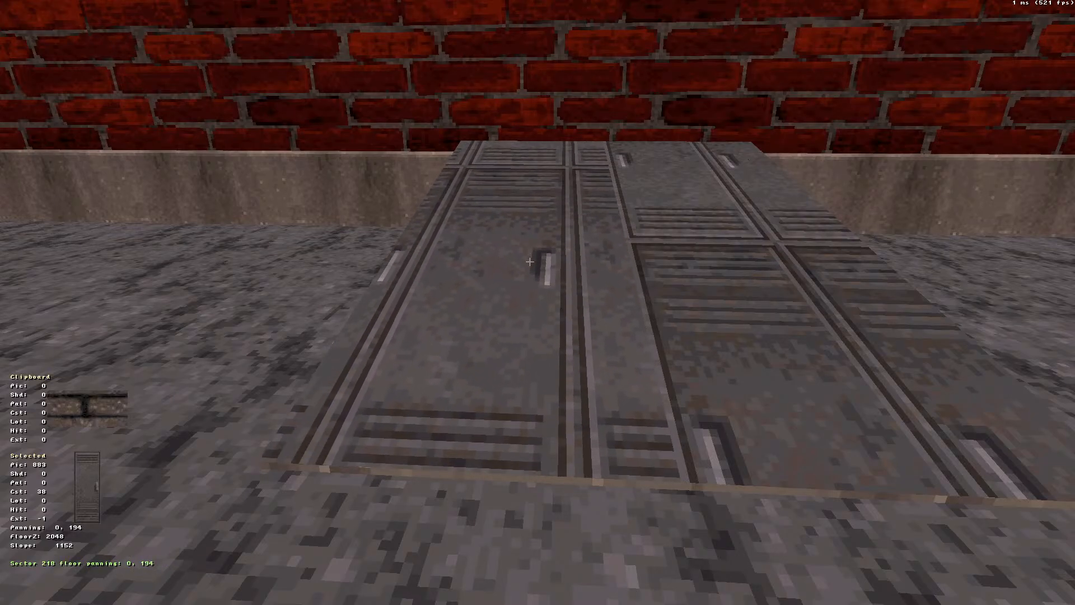
key(KP_8)
key(KP_8)
key(KP_8)
key(KP_8)
key(KP_8)
key(KP_8)
key(KP_4)
key(KP_4)
key(KP_4)
key(KP_4)
key(KP_4)
key(KP_4)
key(KP_4)
key(KP_4)
key(KP_4)
key(KP_4)
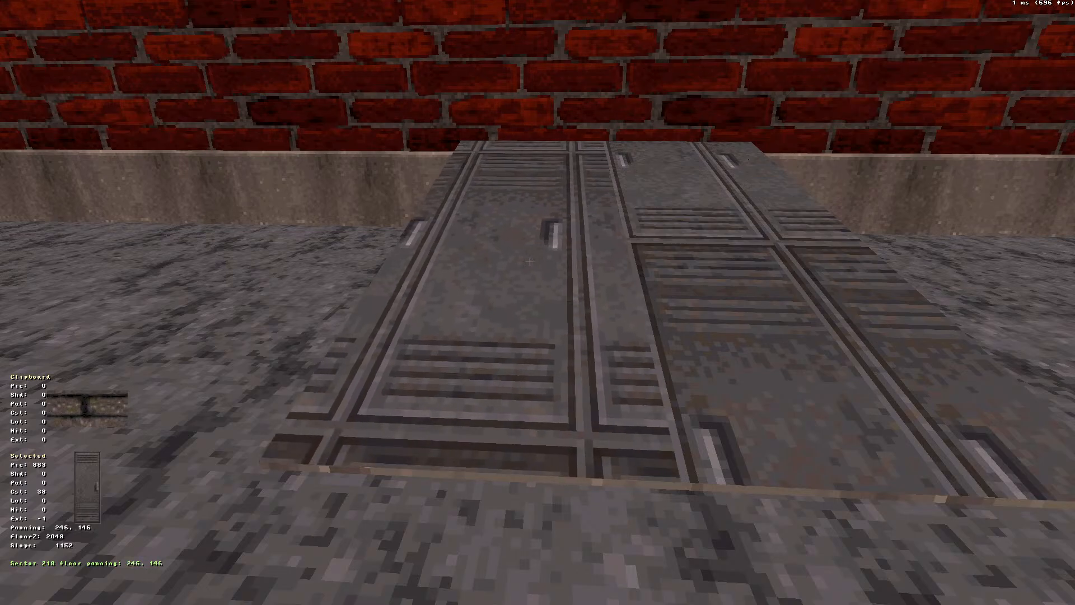
key(KP_6)
key(KP_6)
key(KP_6)
key(KP_6)
key(KP_6)
key(KP_6)
key(KP_6)
key(KP_6)
key(KP_6)
key(KP_6)
key(KP_6)
key(KP_6)
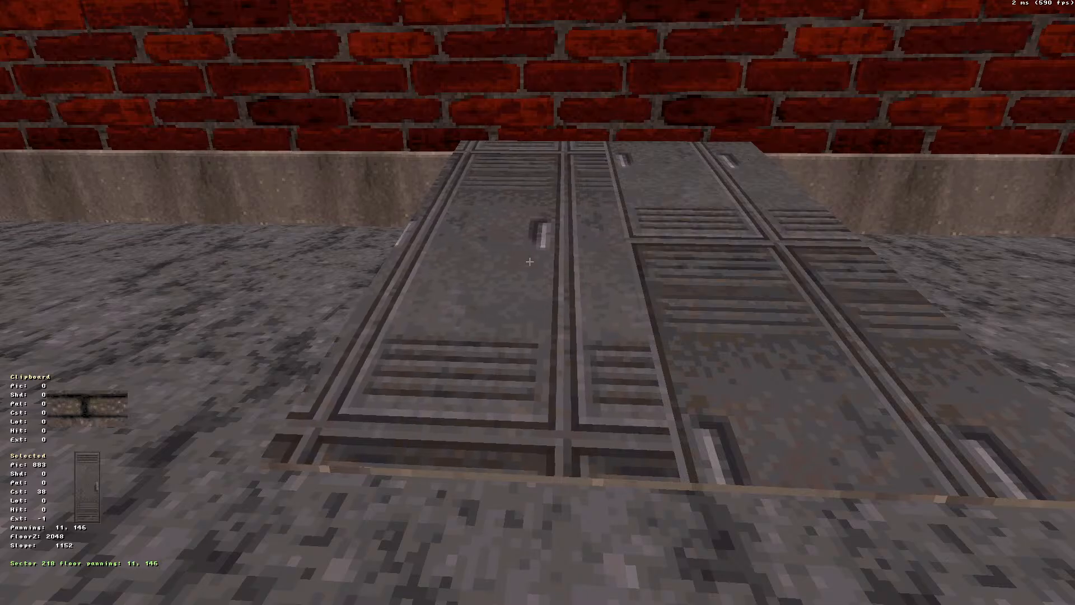
key(KP_4)
key(KP_4)
key(KP_4)
key(KP_4)
key(KP_4)
key(KP_4)
key(KP_4)
key(KP_4)
key(KP_4)
key(KP_4)
key(KP_4)
key(KP_4)
key(KP_4)
key(KP_8)
key(KP_8)
key(KP_8)
key(KP_8)
key(KP_8)
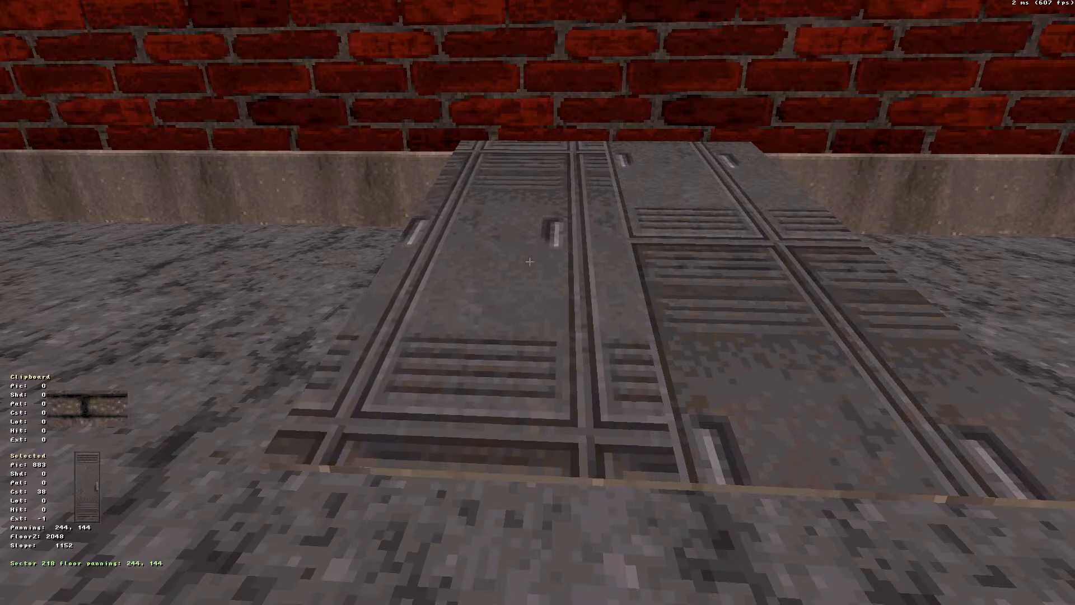
key(KP_8)
key(KP_8)
key(KP_8)
key(KP_8)
key(KP_8)
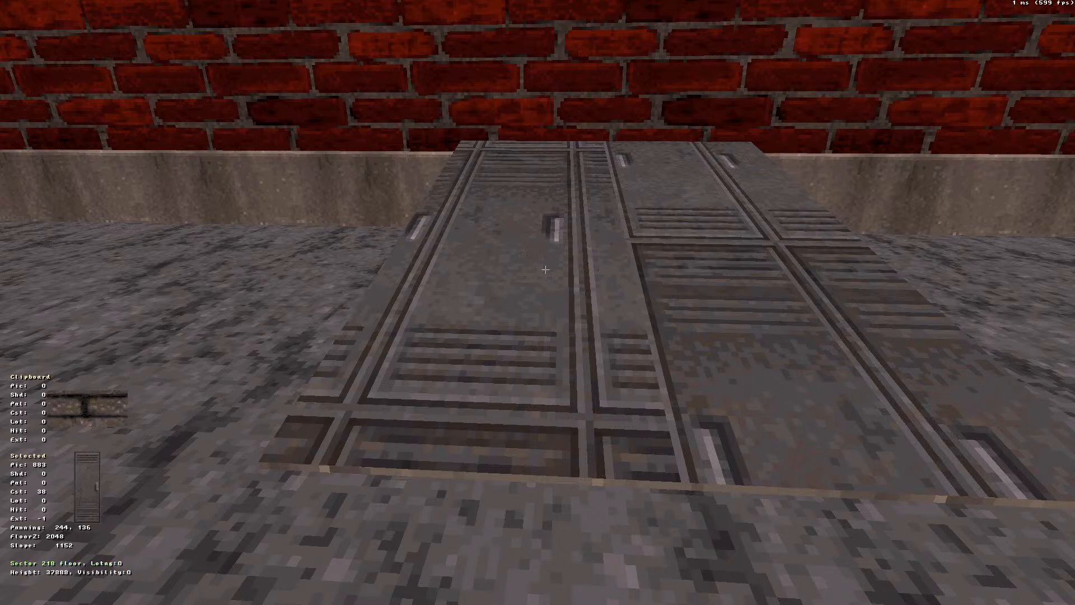
Turn off the blocking bit of wall 1465 at the ramp, and take a brief look through the texture tiles
key(b)
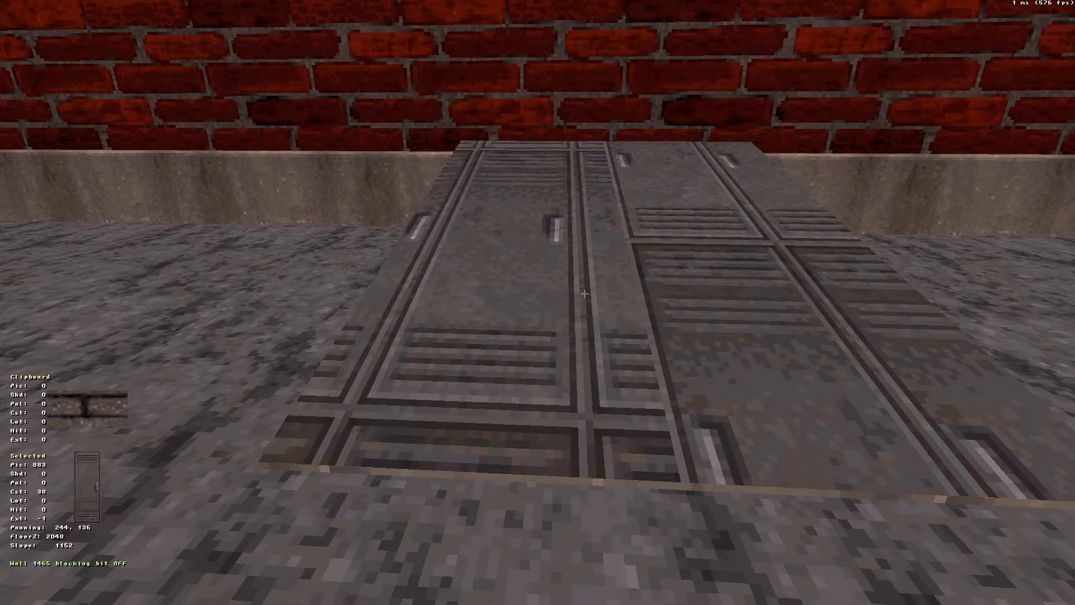
key(v)
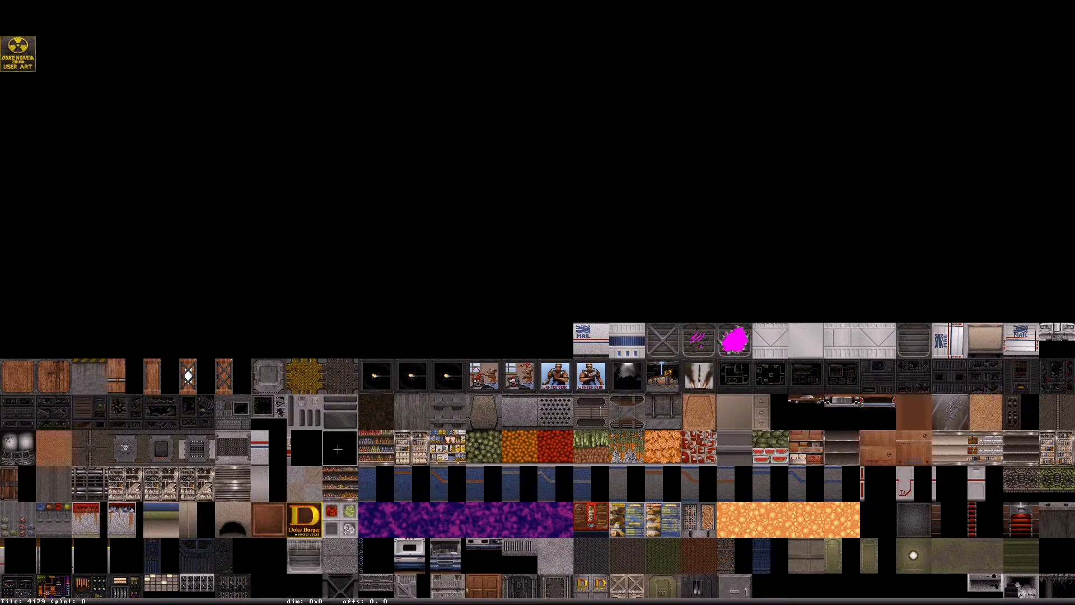
key(Escape)
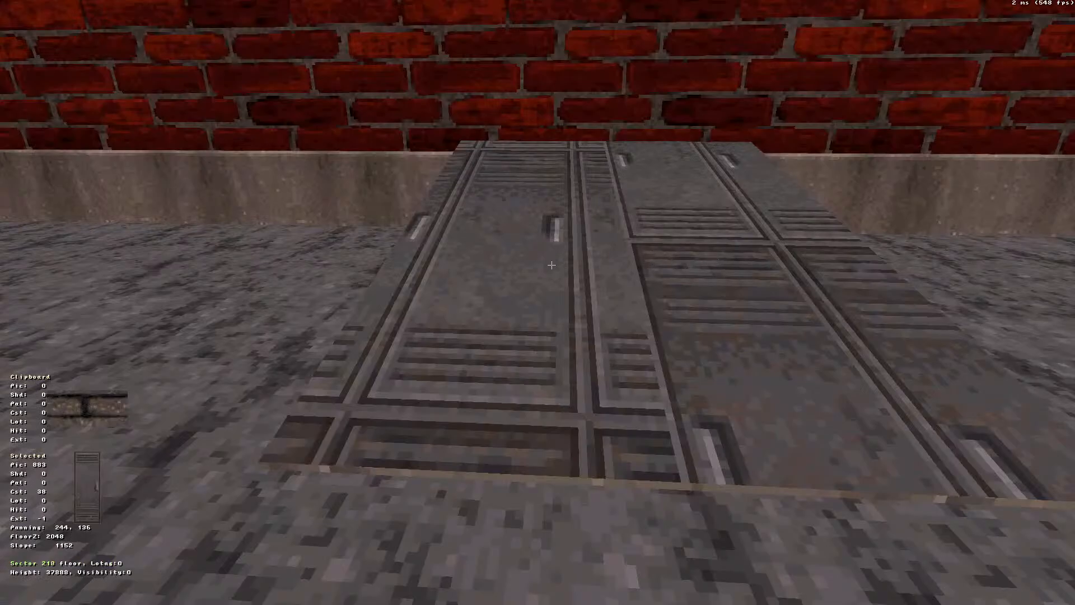
Try resetting the floor size, panning and slope on the ramp's left half, and undo the reset
key(slash)
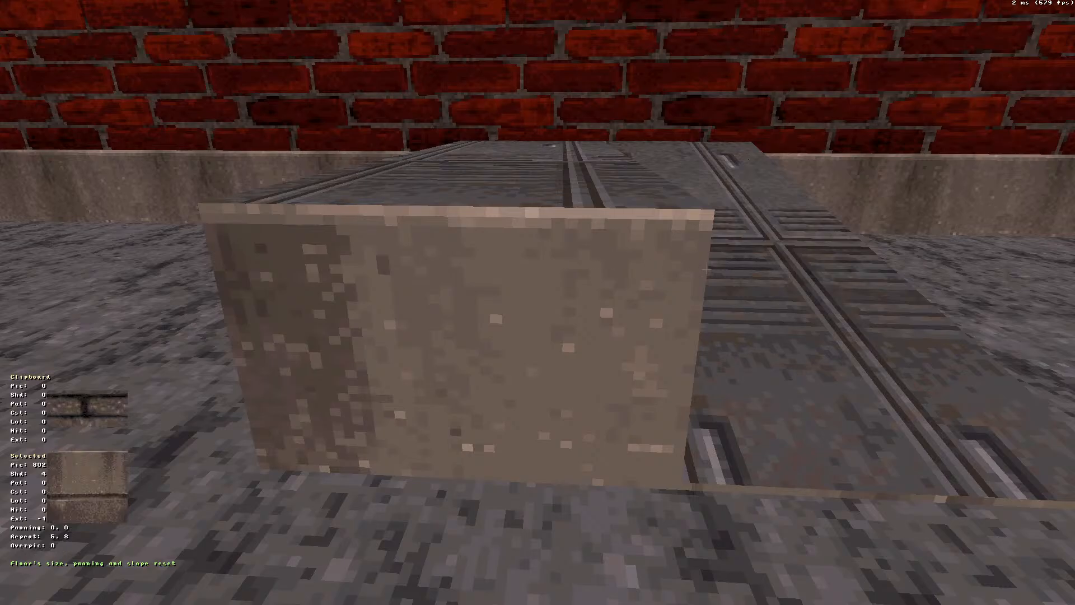
key(ctrl+z)
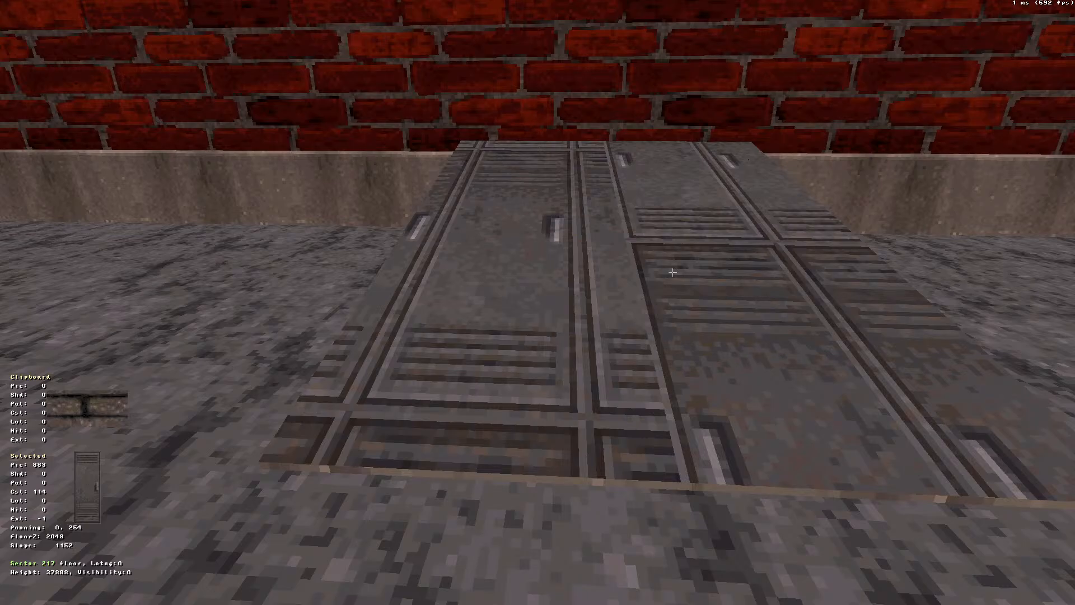
In the 2D map, rotate the seven ladder sprites near the parked car, six MASKWALLS and one TEXTBOX, slightly counterclockwise as a group
key(KP_Enter)
key(Down)
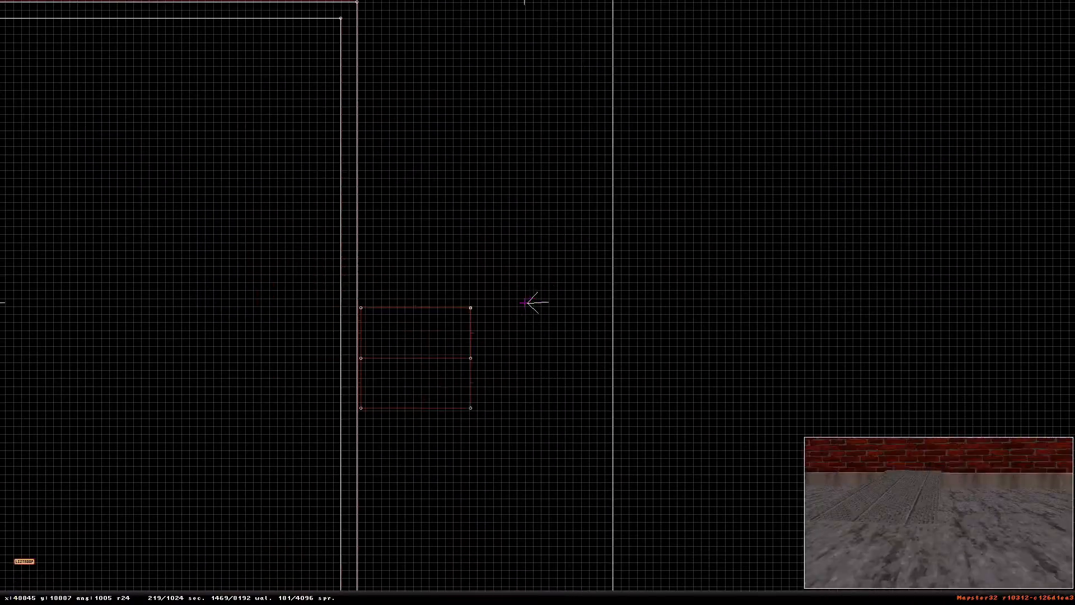
scroll(511, 256, down, 5)
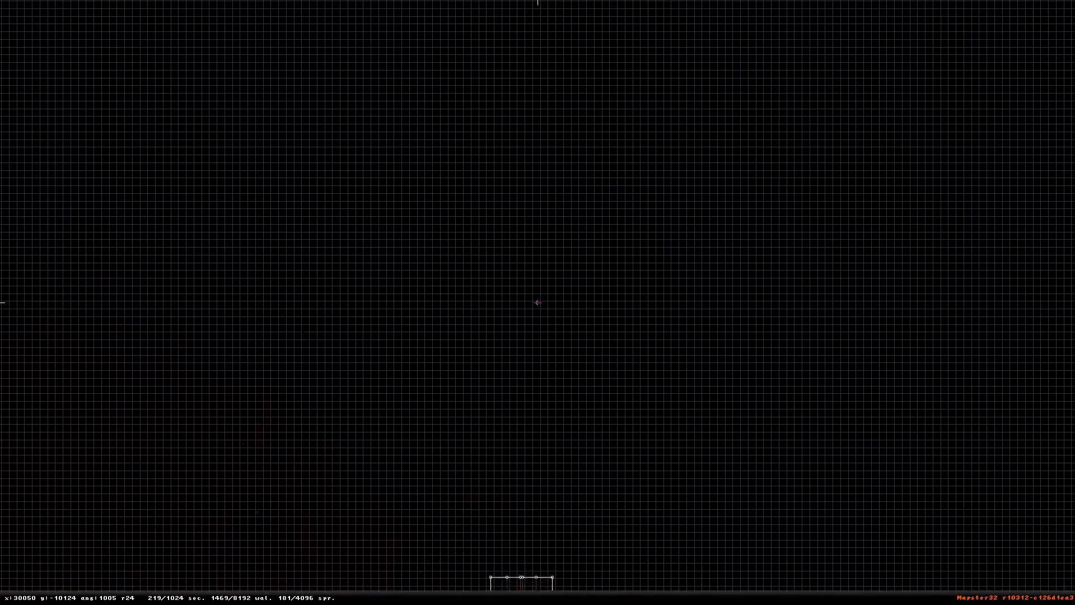
scroll(553, 261, down, 3)
key(KP_Enter)
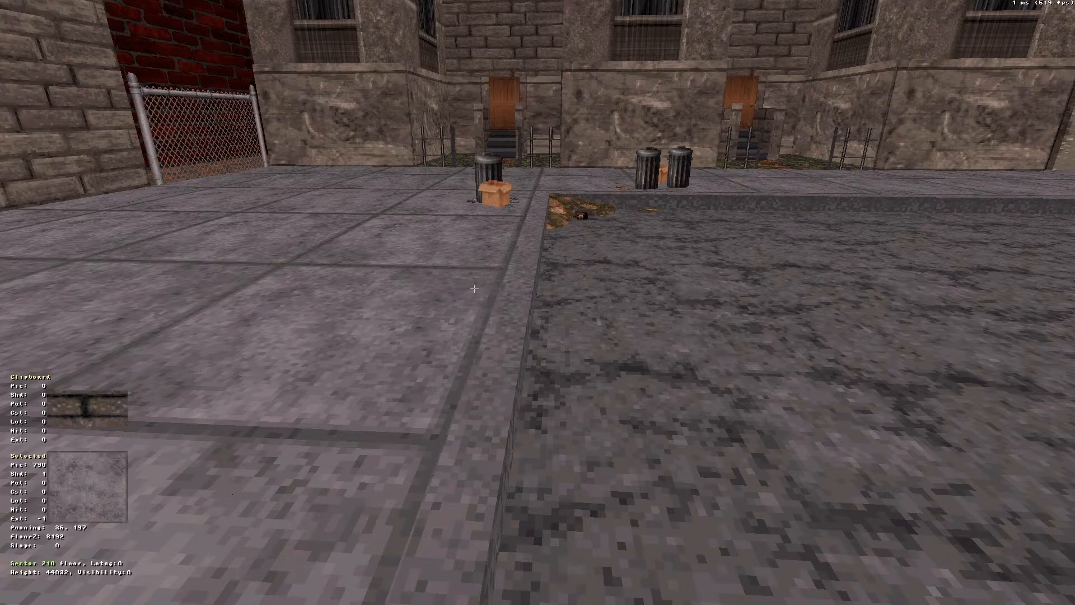
key(KP_Enter)
key(a)
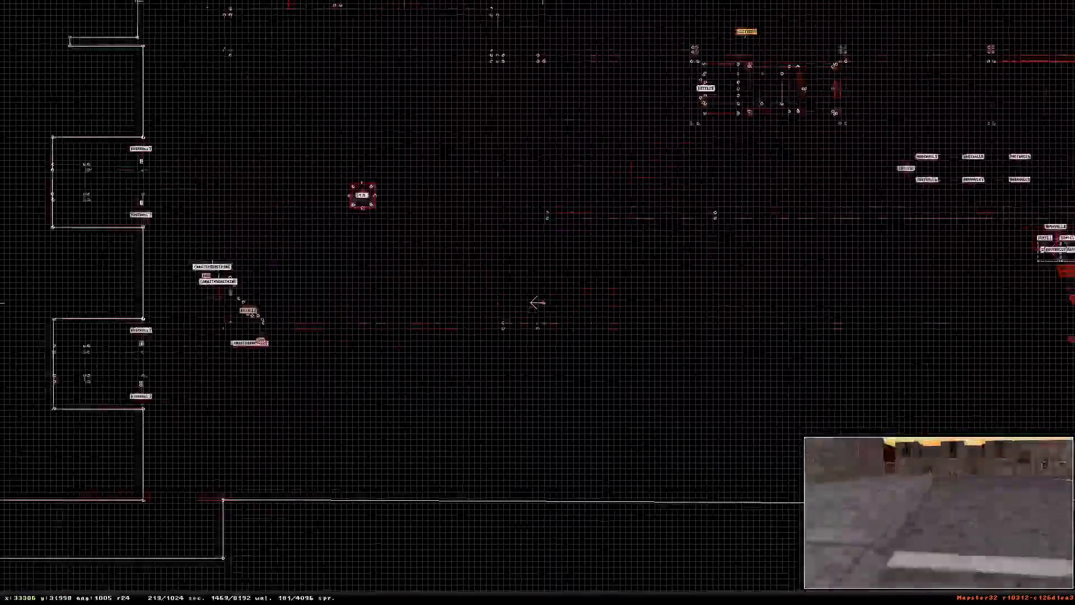
right_drag(542, 303, 781, 274)
scroll(539, 302, up, 3)
shift+drag(453, 261, 562, 347)
right_drag(595, 319, 866, 164)
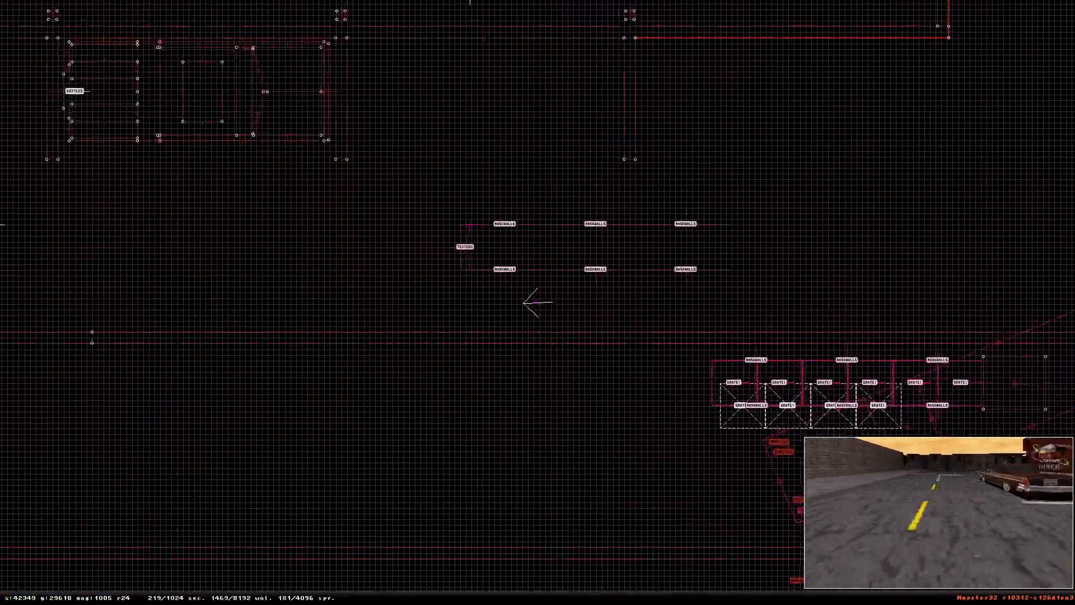
right_click(407, 184)
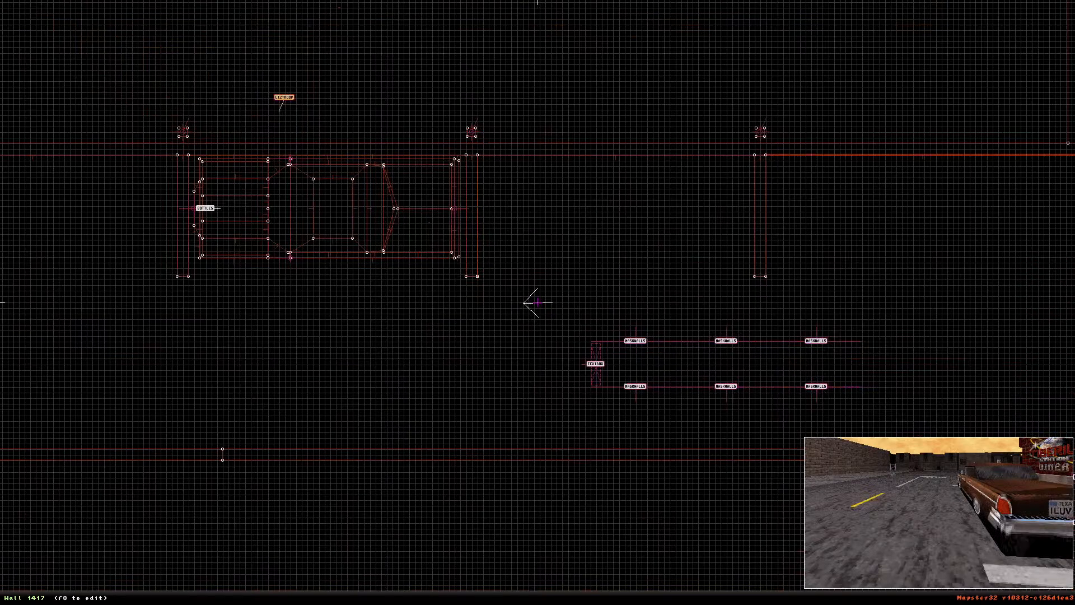
key(Down)
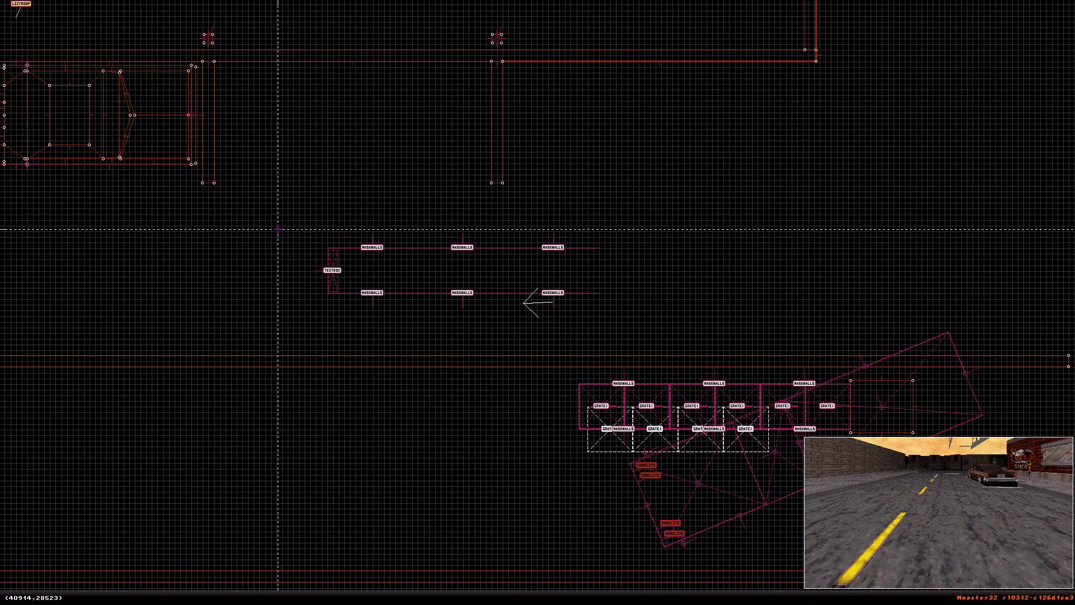
shift+drag(282, 227, 636, 320)
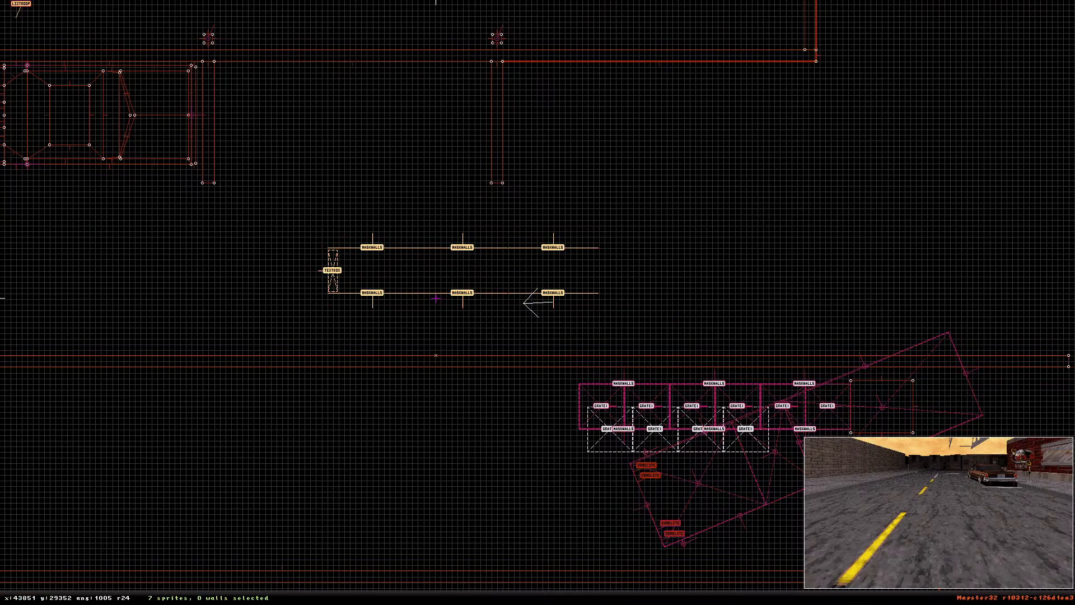
key(semicolon)
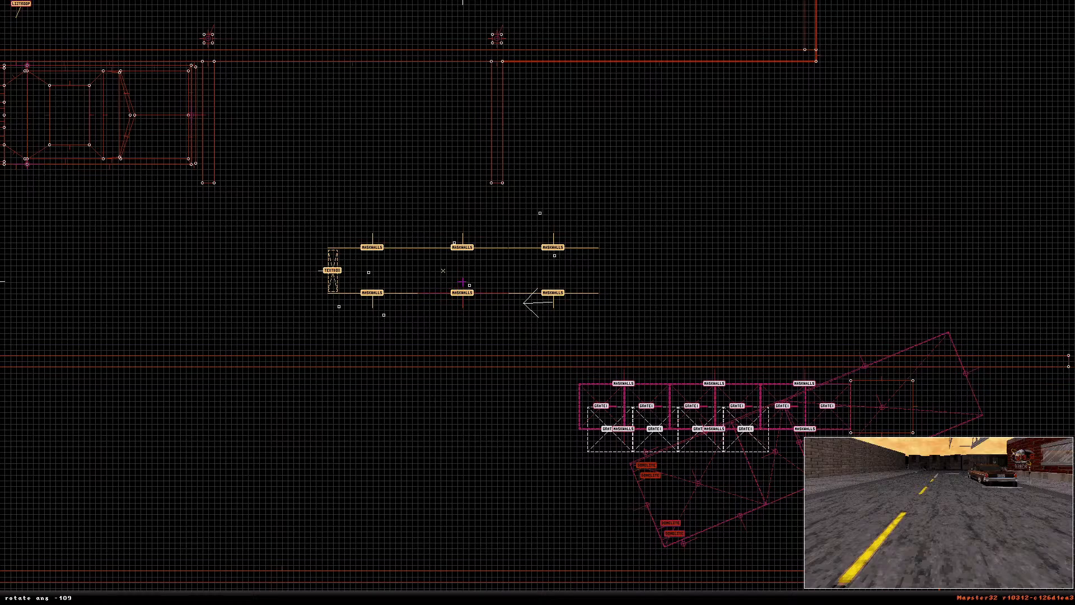
click(469, 283)
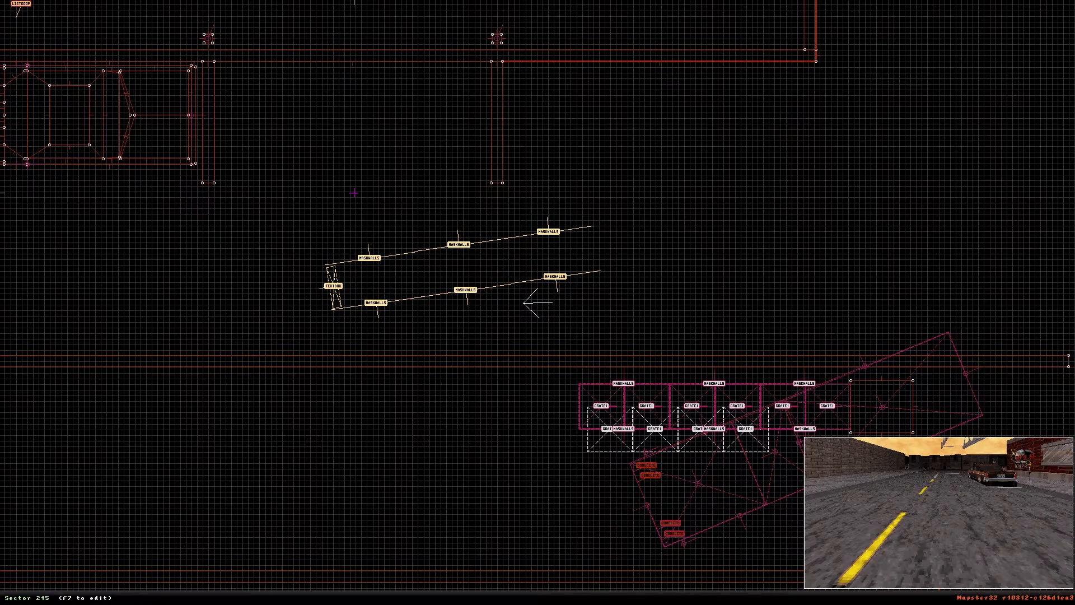
Rotate the selected ladder sprites back by 43 BUILD degrees, and undo the ladder rotations
right_drag(439, 403, 538, 302)
scroll(557, 384, up, 5)
right_drag(557, 384, 538, 302)
right_drag(608, 264, 537, 302)
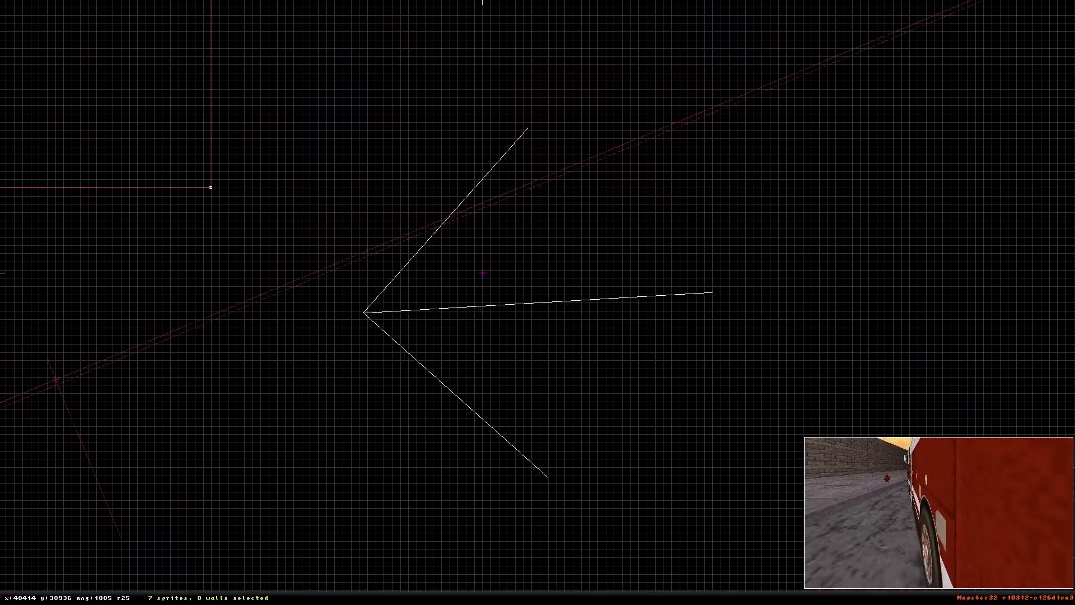
right_drag(896, 284, 540, 289)
scroll(537, 302, down, 10)
scroll(537, 302, down, 6)
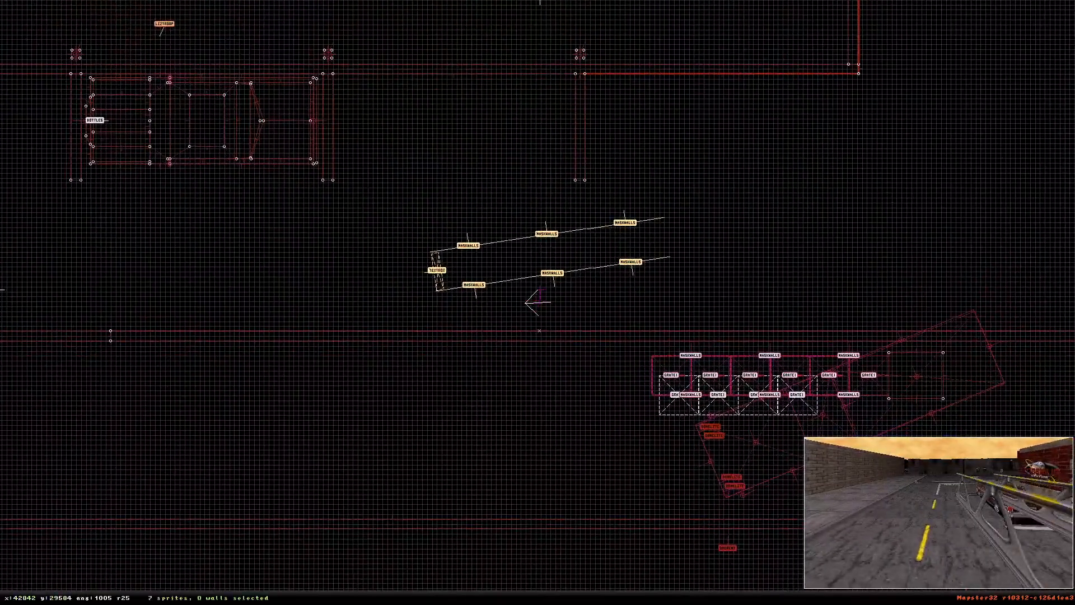
right_click(543, 268)
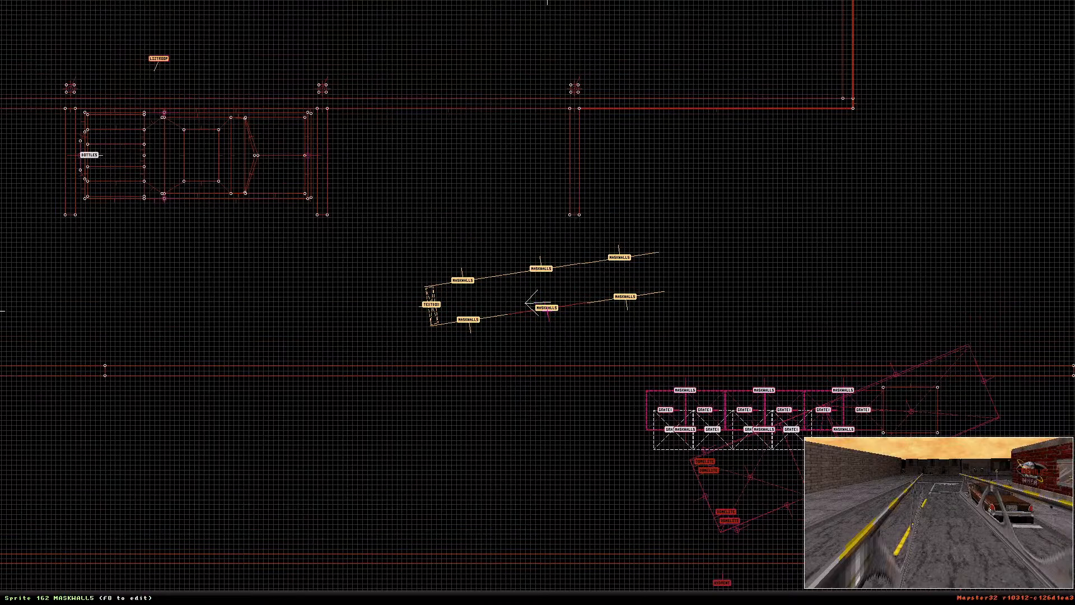
key(period)
ctrl+drag(547, 308, 553, 325)
ctrl+drag(559, 328, 559, 329)
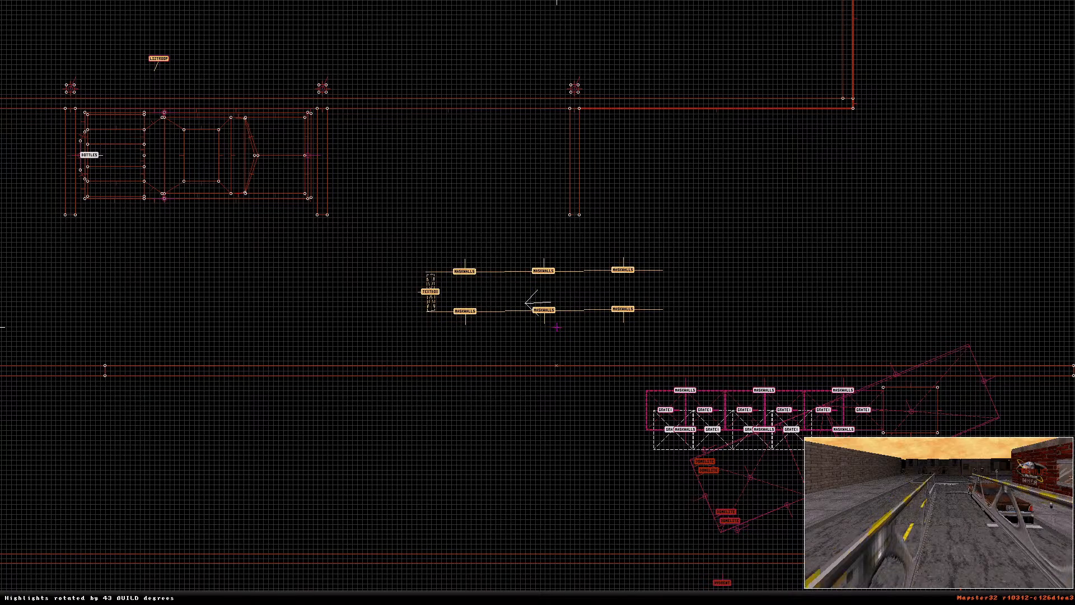
key(ctrl+z)
Examine the red fire truck and its ladder on the street in the 3D view from several sides
right_drag(348, 293, 276, 301)
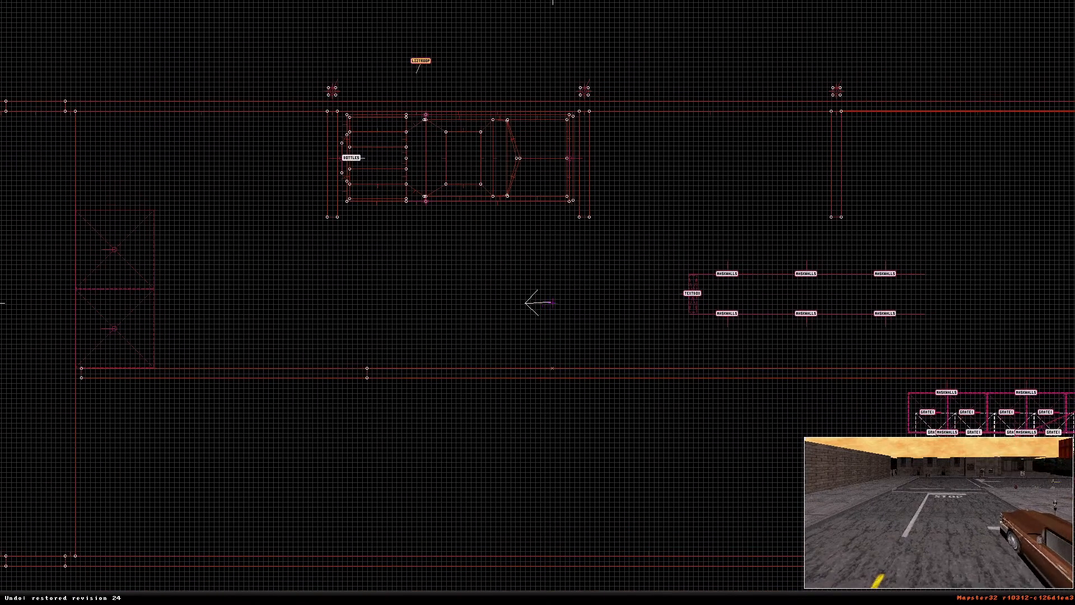
key(KP_Enter)
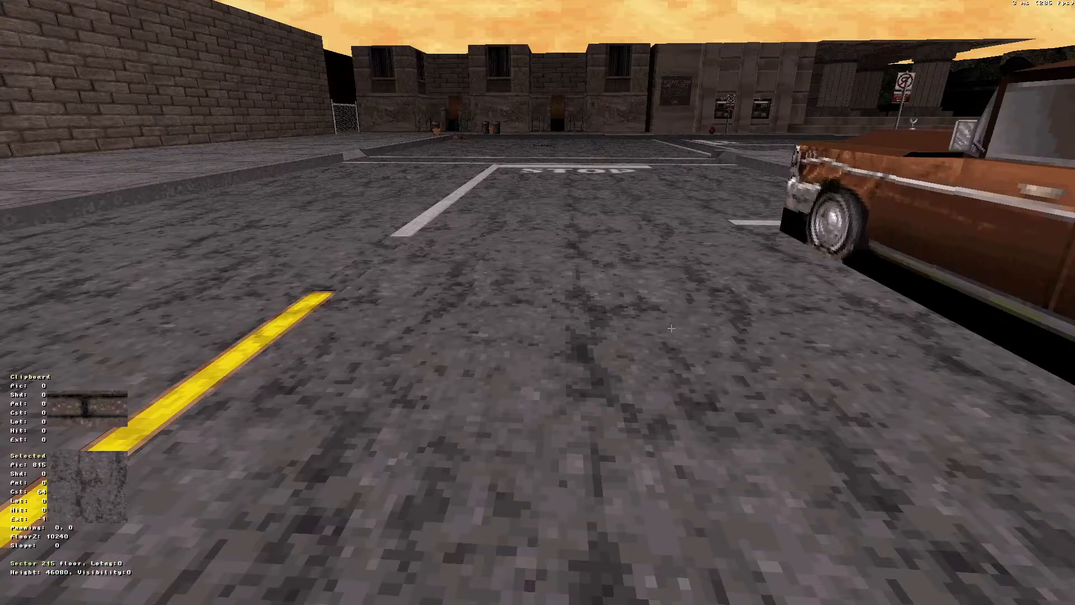
middle_drag(671, 328, 671, 328)
key(a)
key(Up)
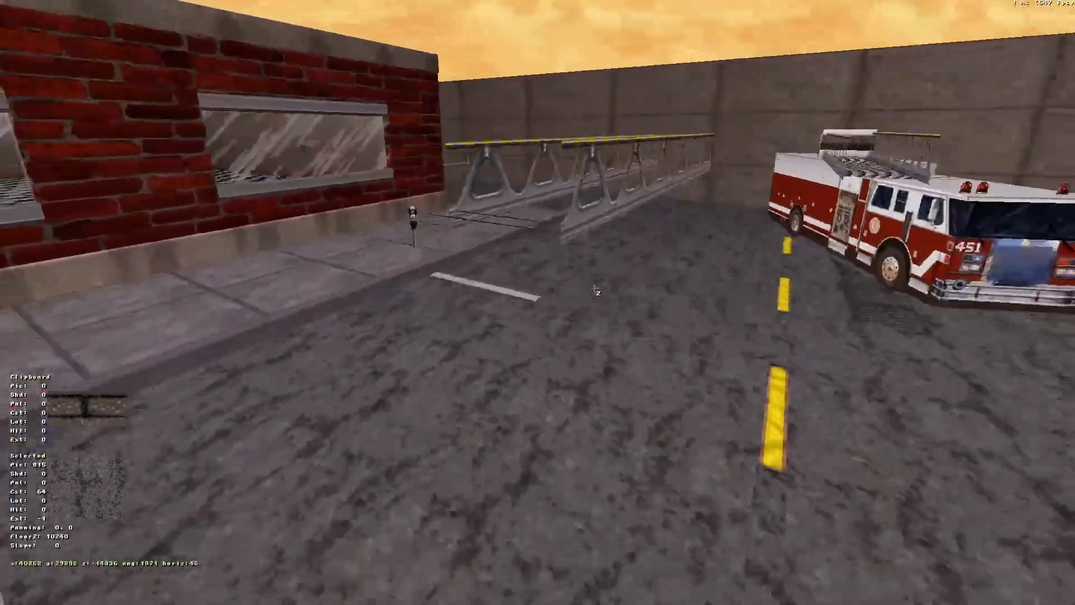
key(Up)
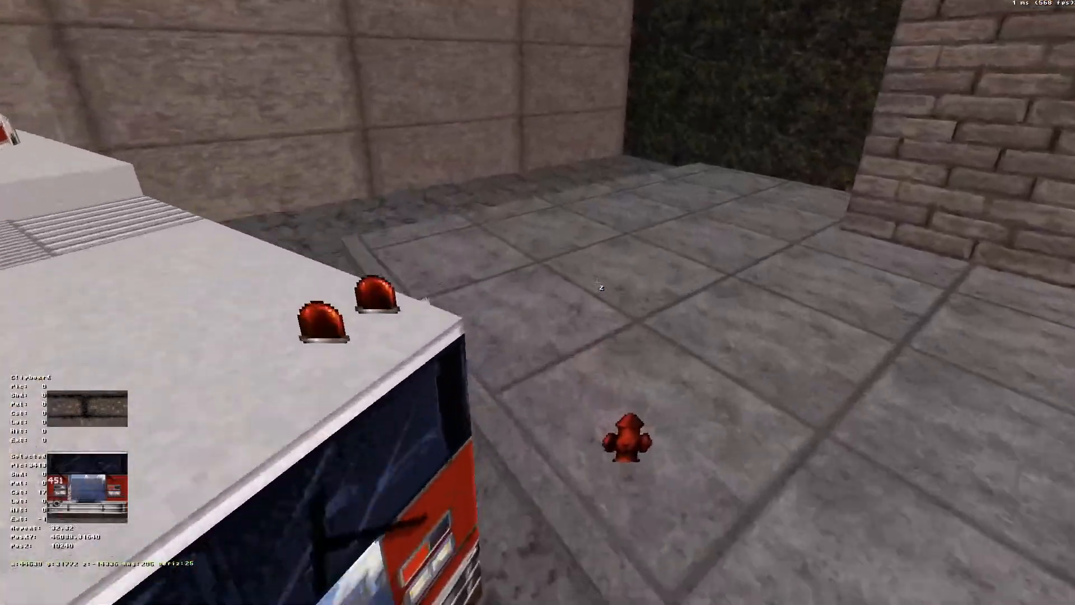
key(Down)
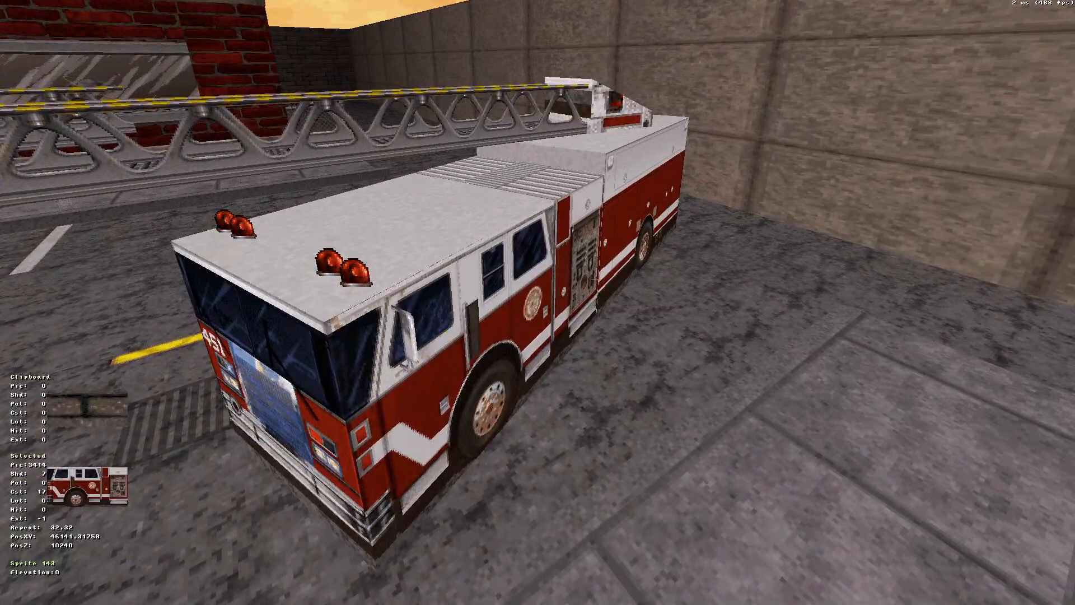
key(Down)
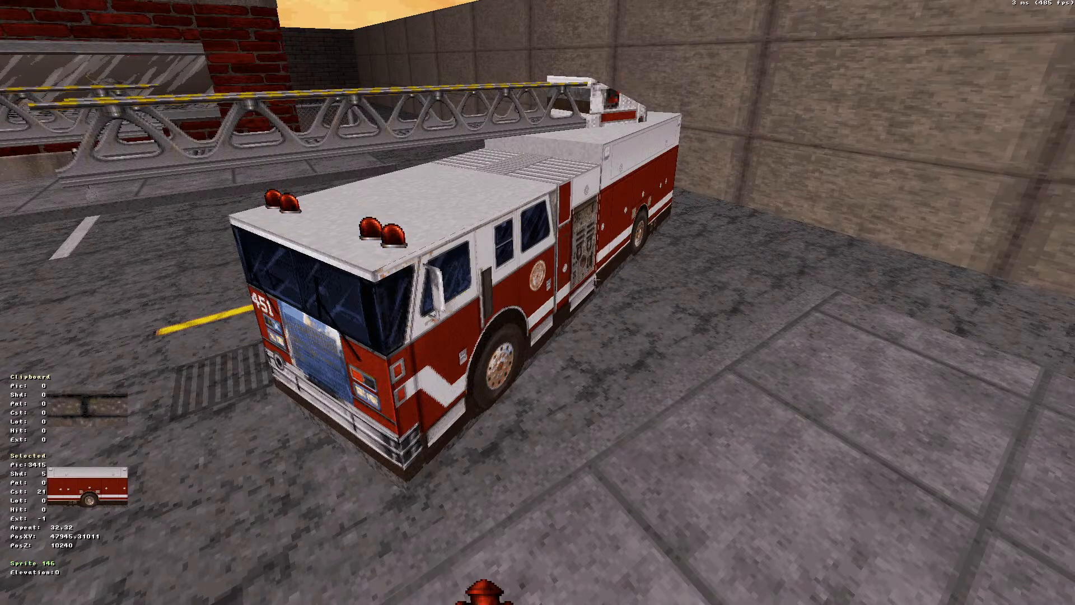
key(Down)
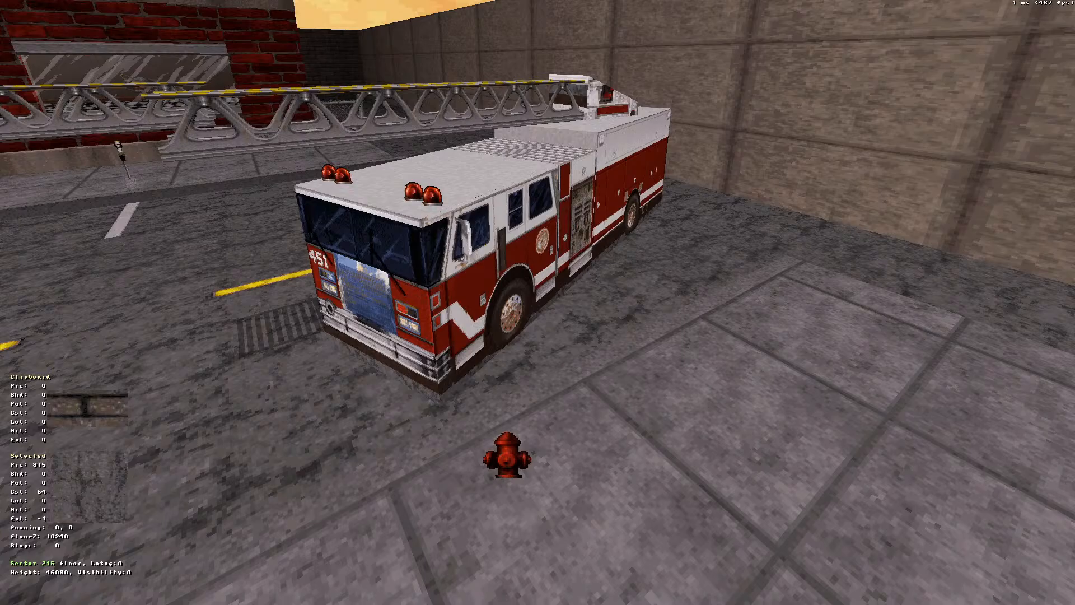
key(a)
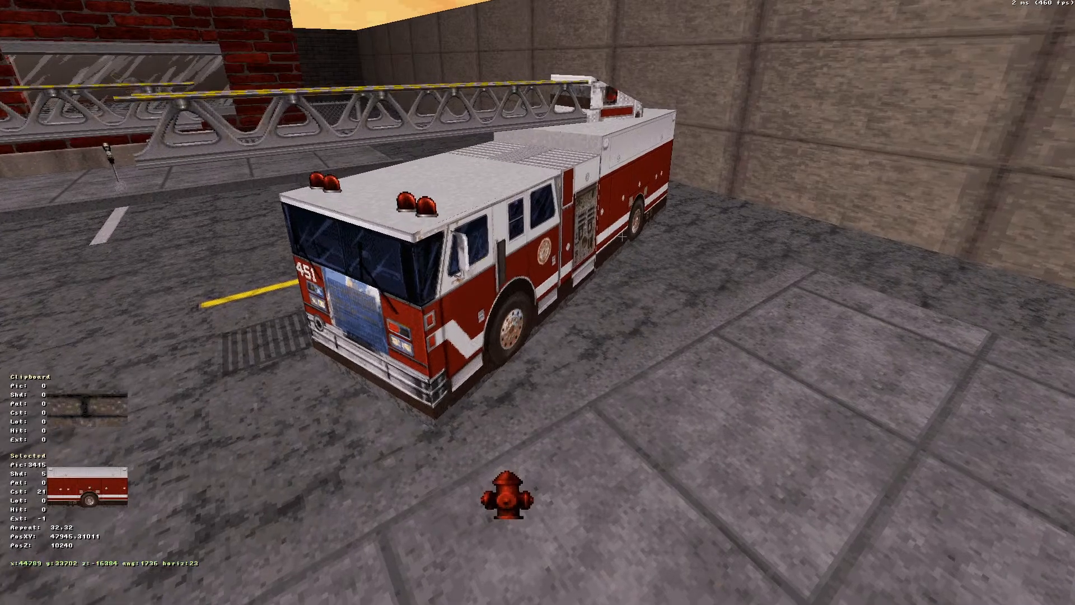
Move the TEXTBOX sprite at the ladder's end to 41536, 29000 in the 2D map and check it in 3D
key(Up)
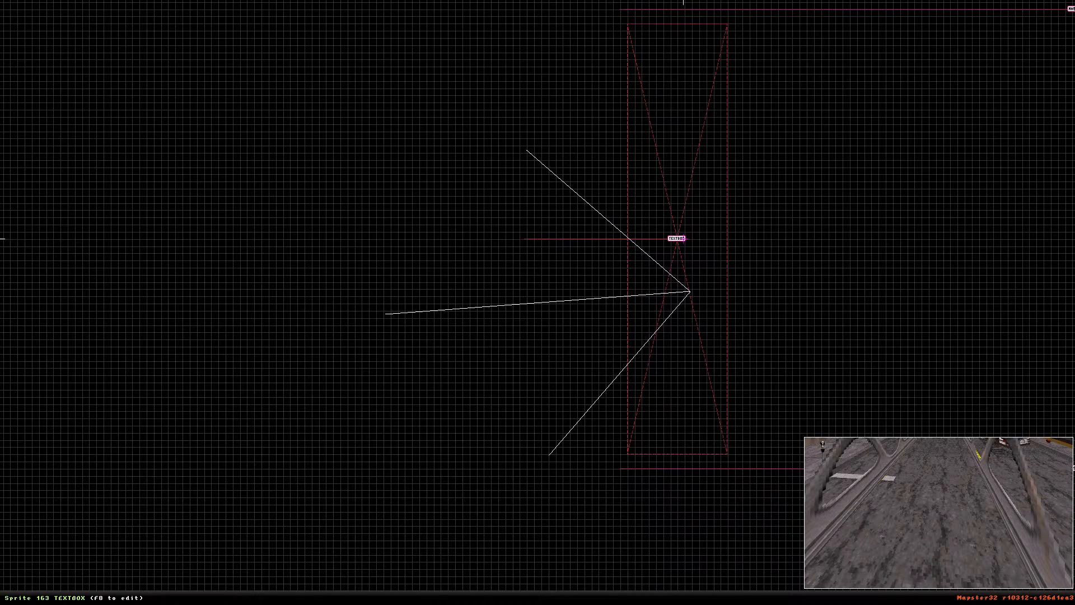
drag(684, 238, 676, 245)
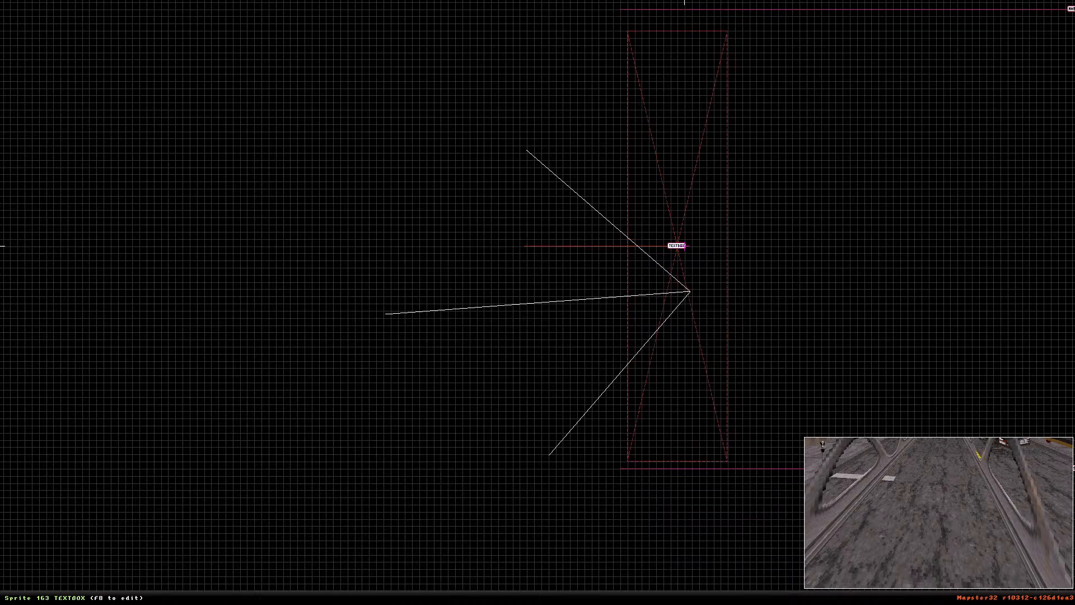
key(KP_Enter)
key(Up)
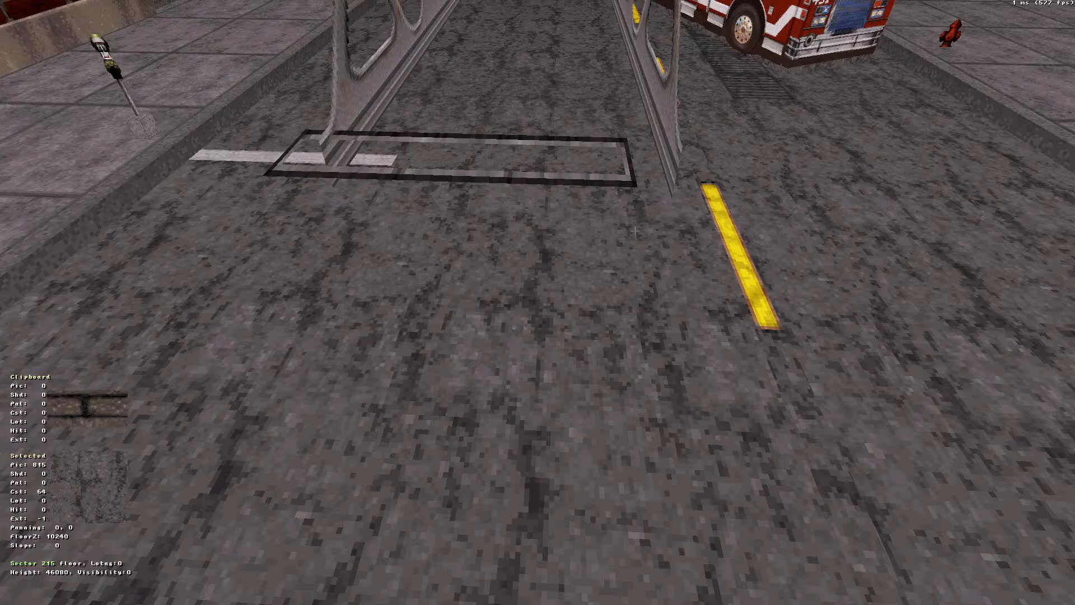
key(KP_Enter)
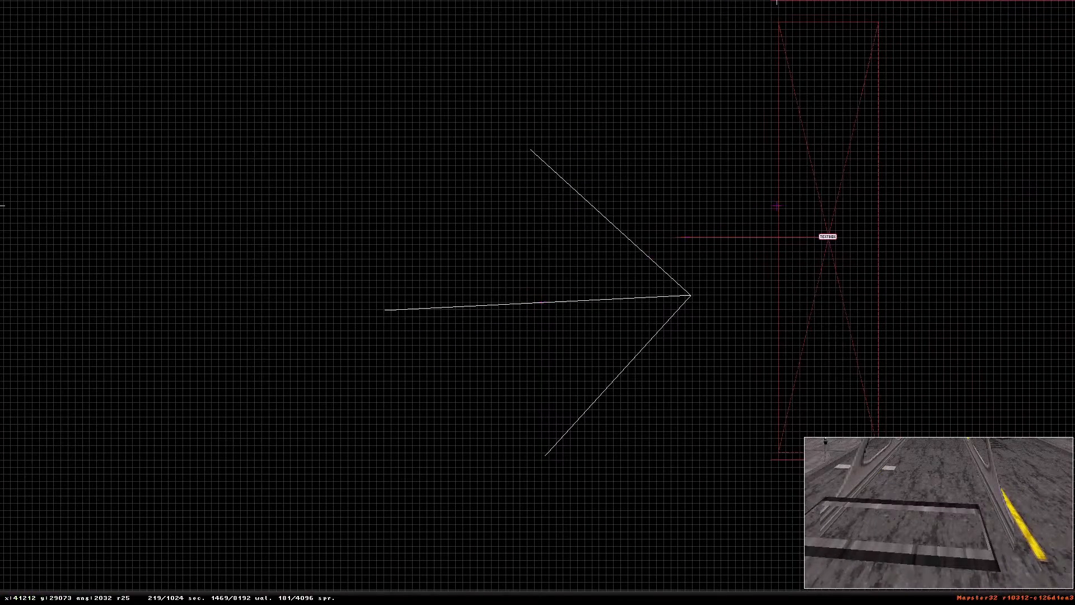
key(KP_Enter)
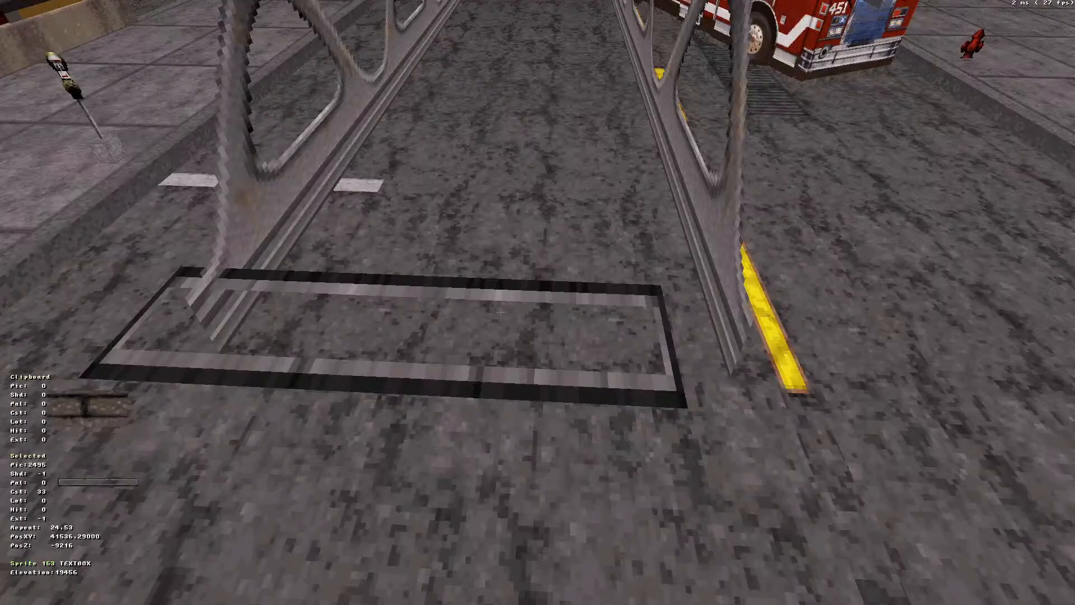
Nudge the TEXTBOX sprite through 41544, 29016 and further toward the ladder rail on the fire truck's side
key(KP_Enter)
scroll(787, 300, down, 2)
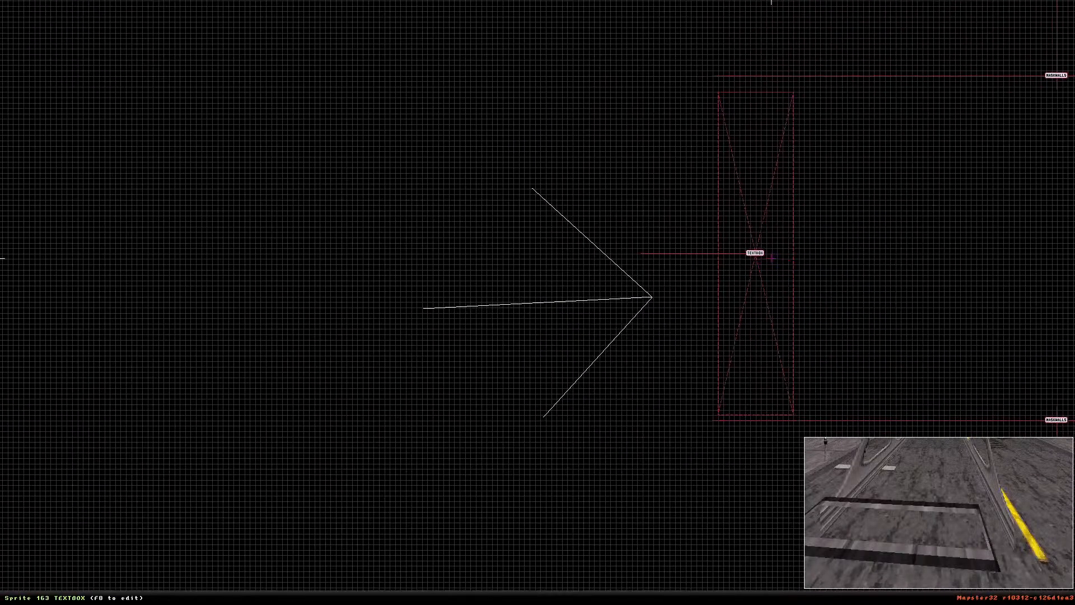
key(KP_Enter)
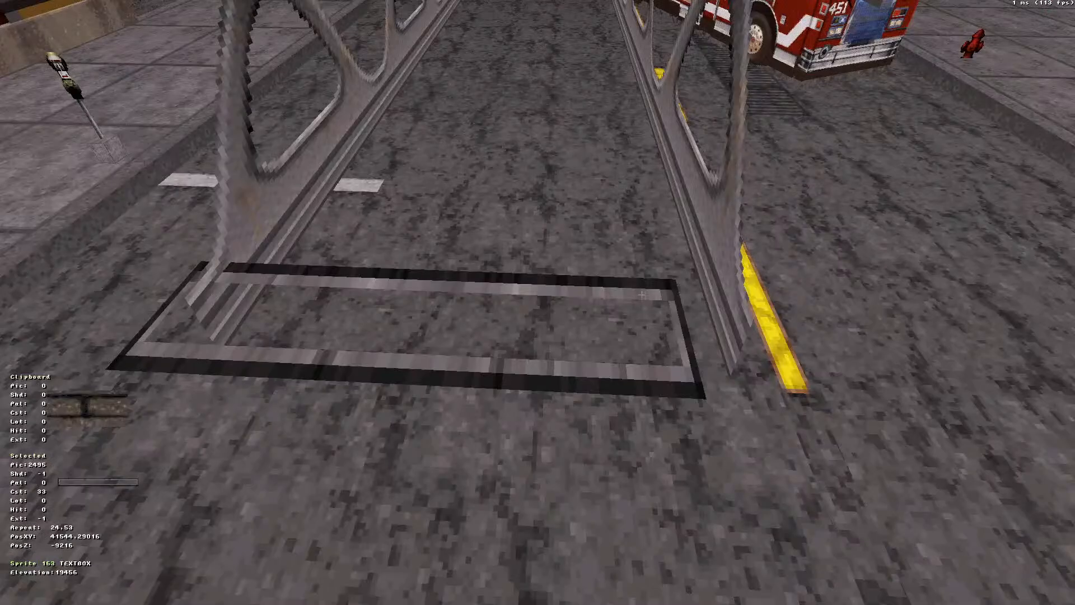
key(KP_Enter)
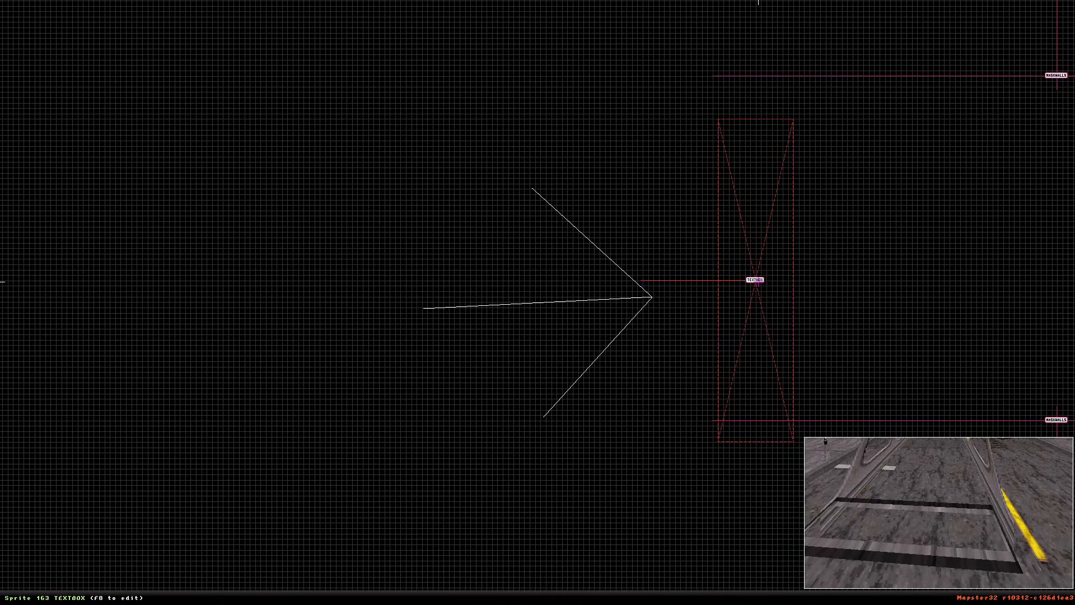
drag(759, 277, 762, 280)
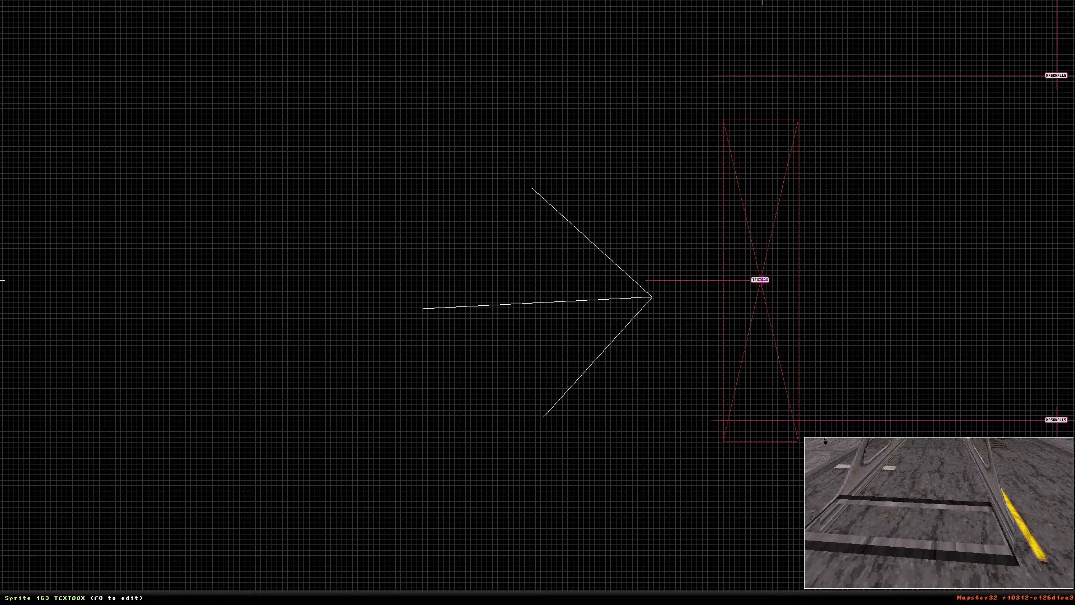
Shrink the TEXTBOX sprite to repeat 22, 52 and shift it to fit between the ladder rails
key(KP_2)
key(KP_4)
key(KP_4)
drag(763, 280, 771, 290)
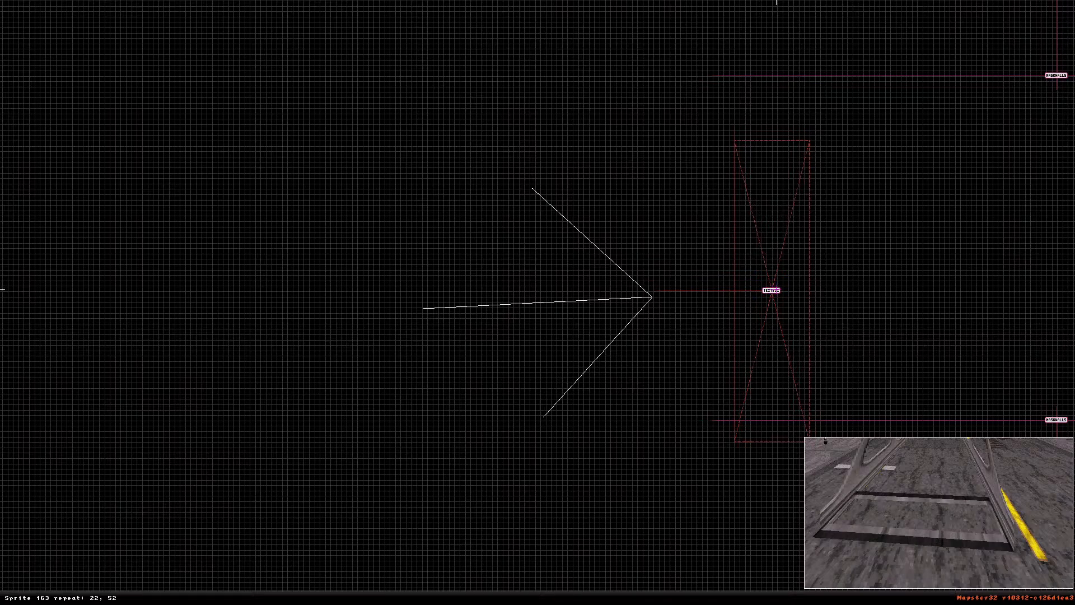
key(KP_Enter)
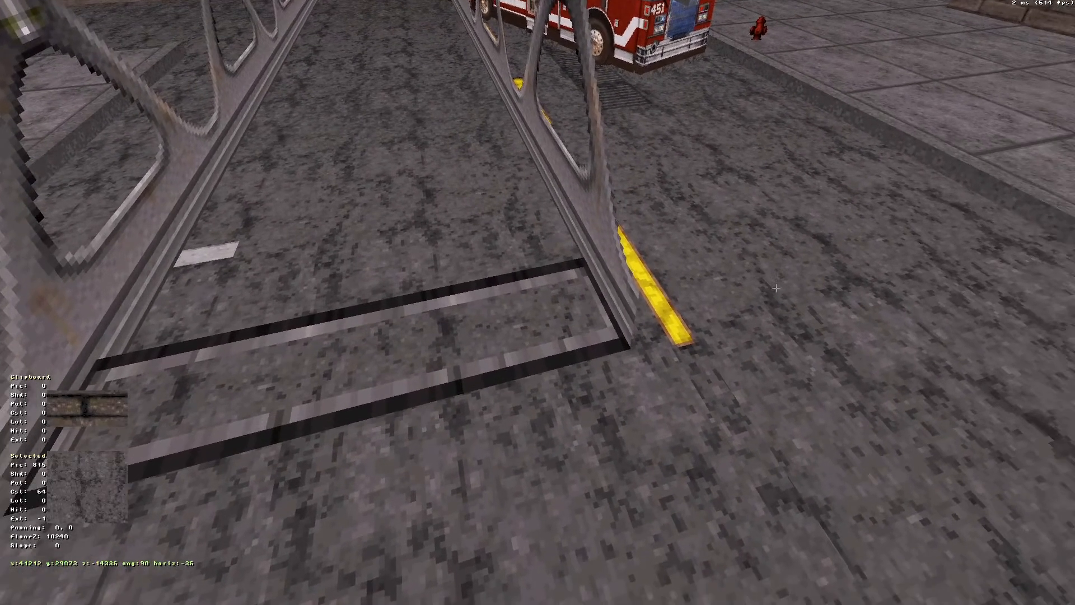
Move the TEXTBOX sprite at the ladder's end to 41560, 29048 in the 2D map and check it in 3D
key(Down)
key(Up)
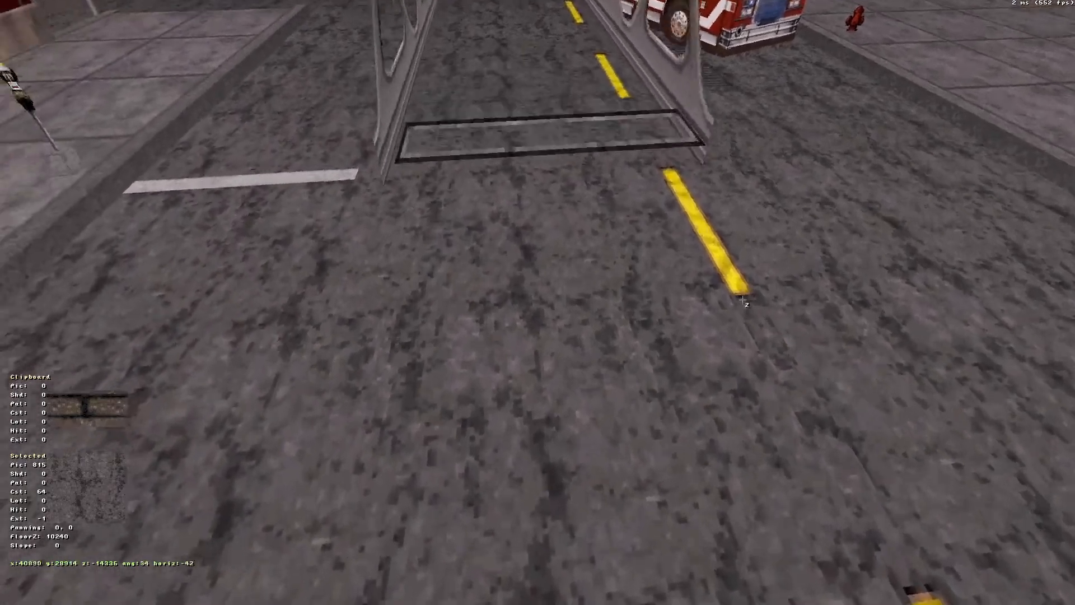
drag(619, 217, 619, 216)
key(KP_6)
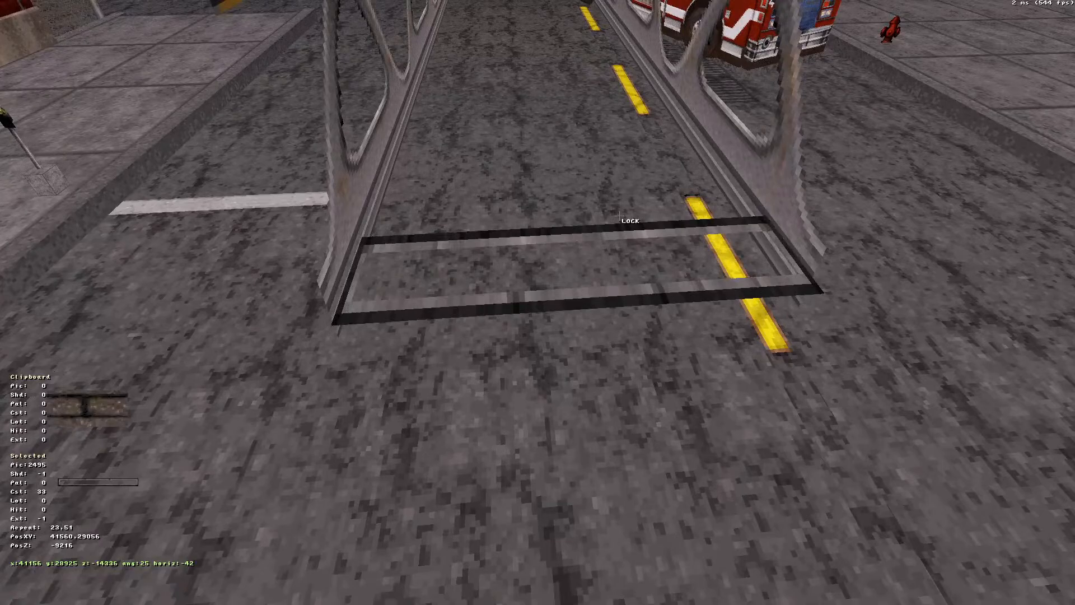
key(KP_Enter)
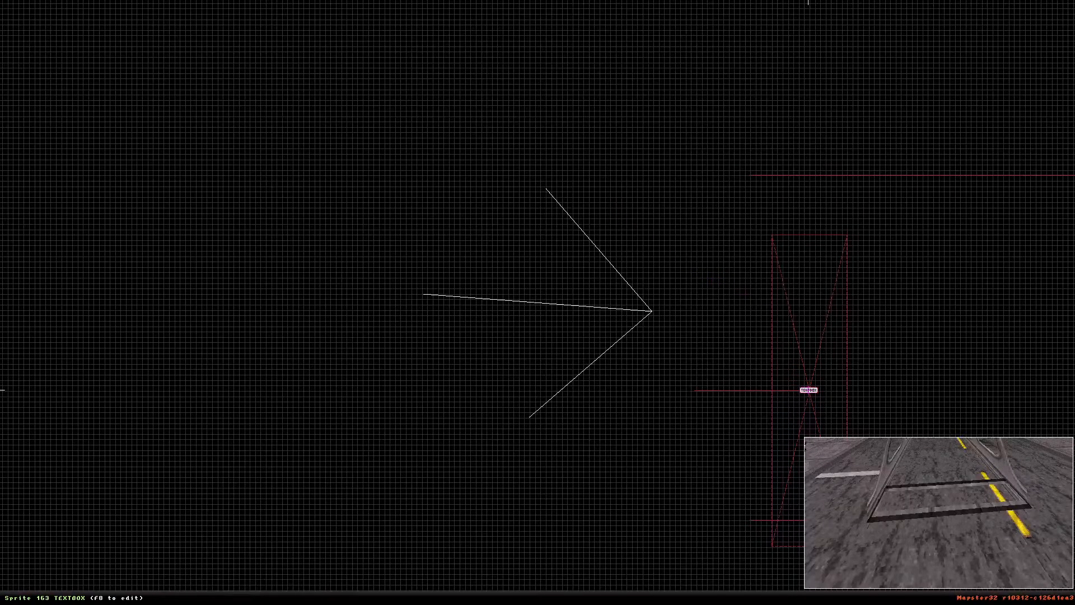
drag(808, 390, 809, 386)
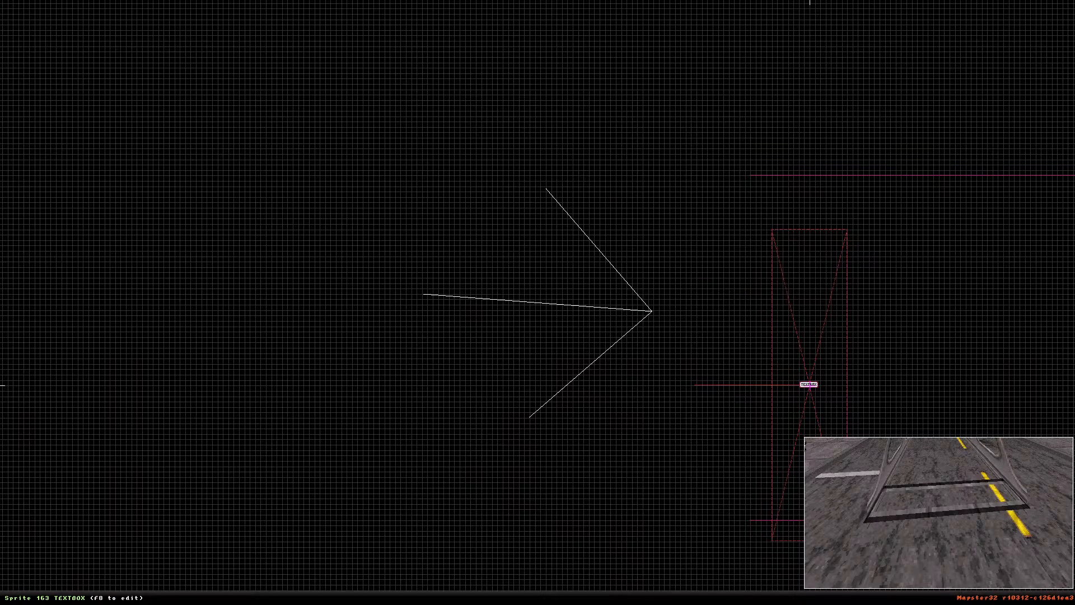
key(KP_Enter)
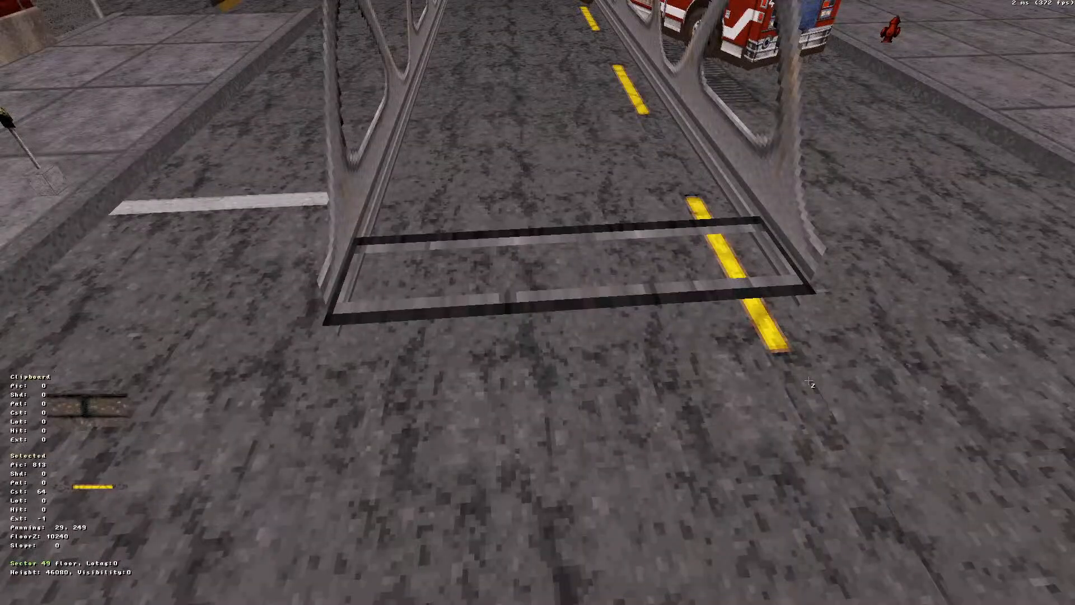
Examine how the TEXTBOX frame sits between the ladder rails from above, from below and from the street
key(a)
key(z)
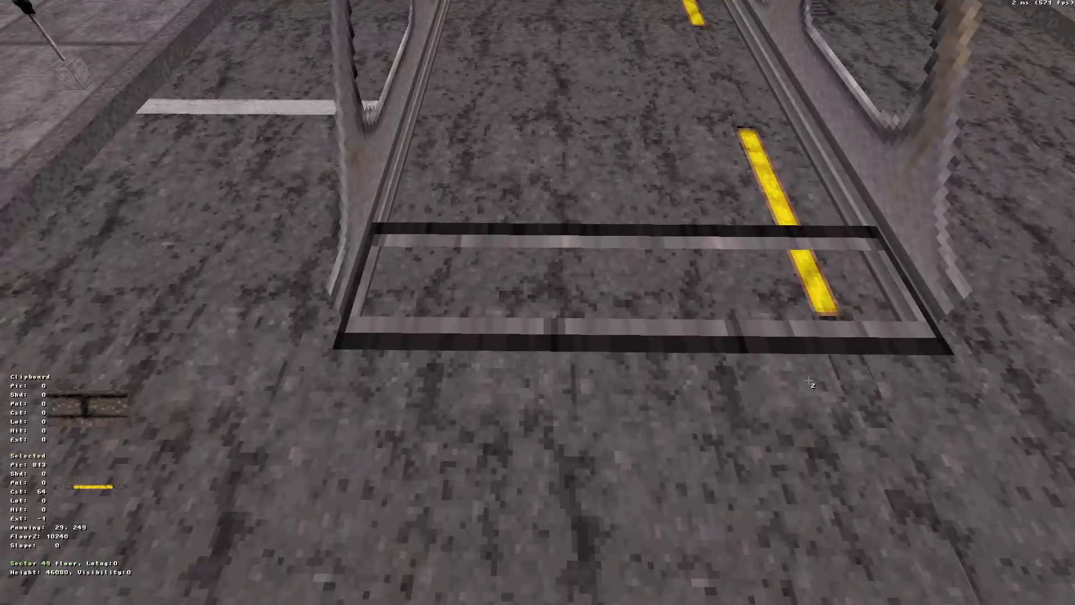
middle_drag(809, 381, 809, 381)
key(z)
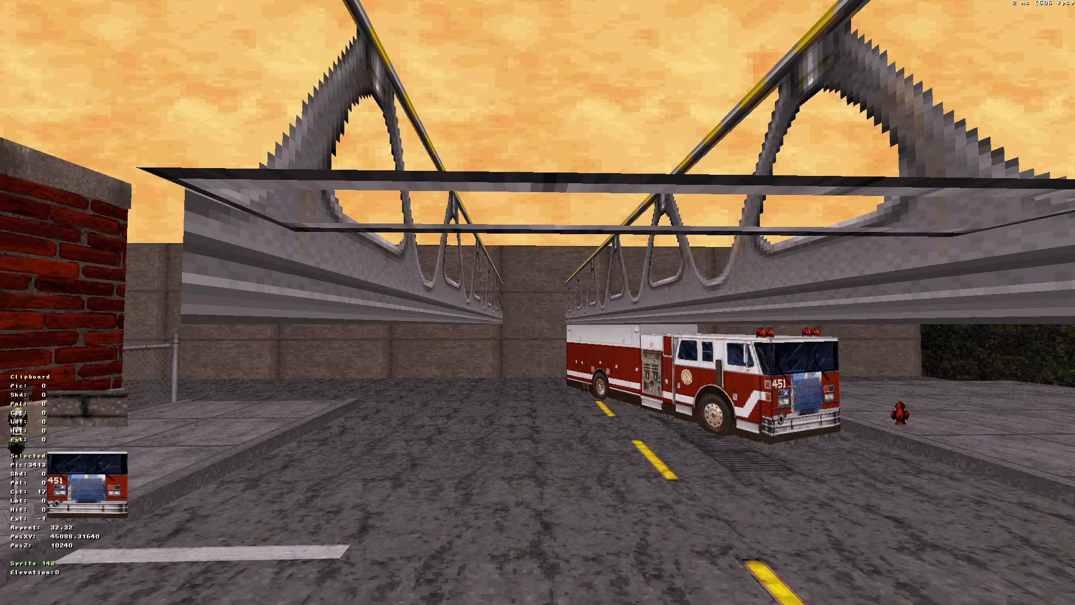
right_drag(793, 386, 793, 394)
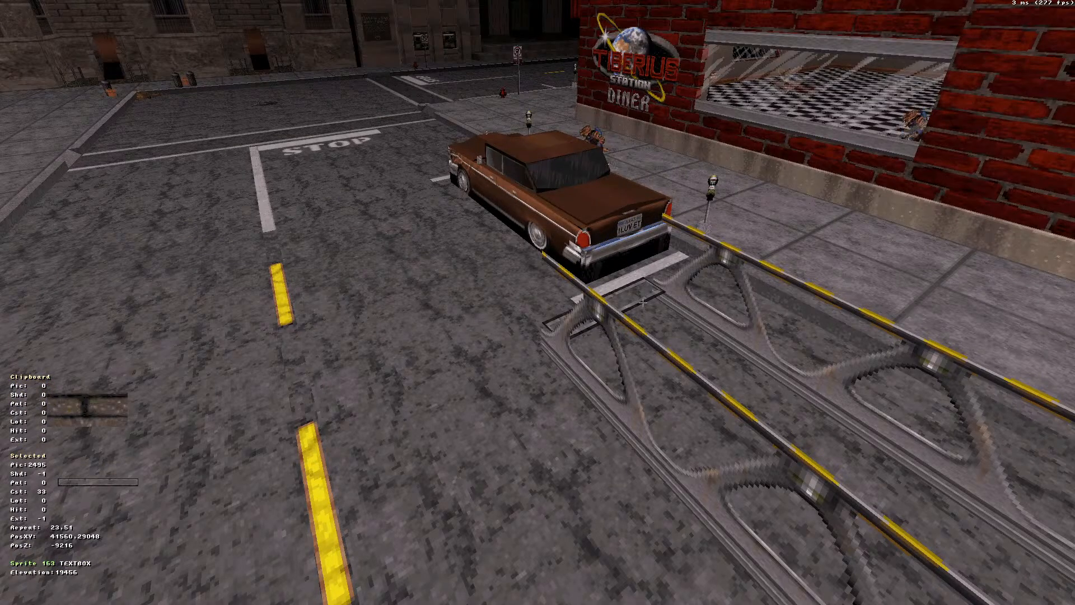
right_drag(642, 302, 643, 303)
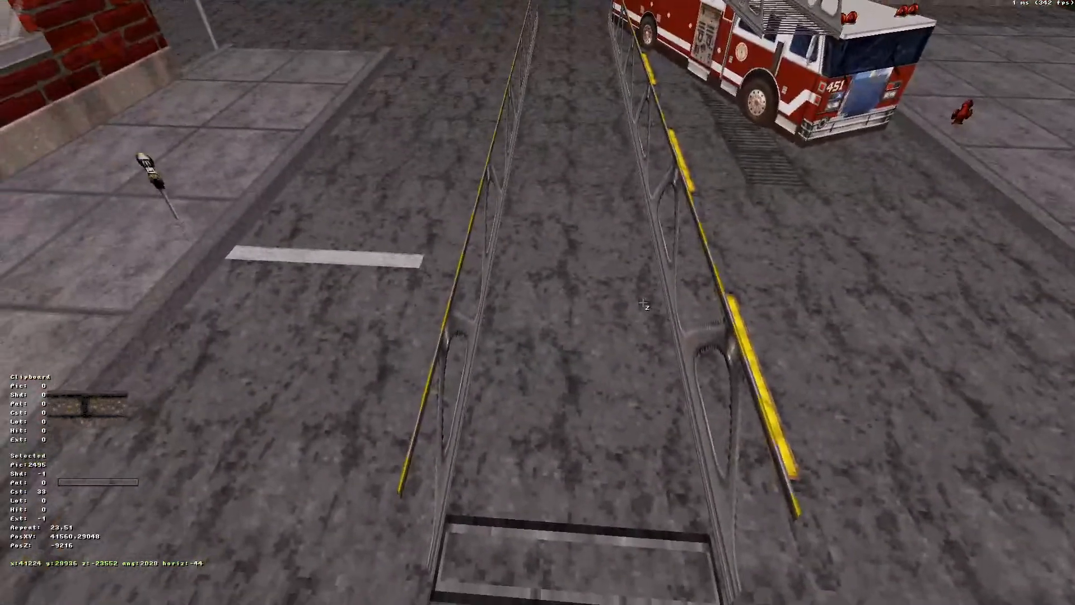
key(z)
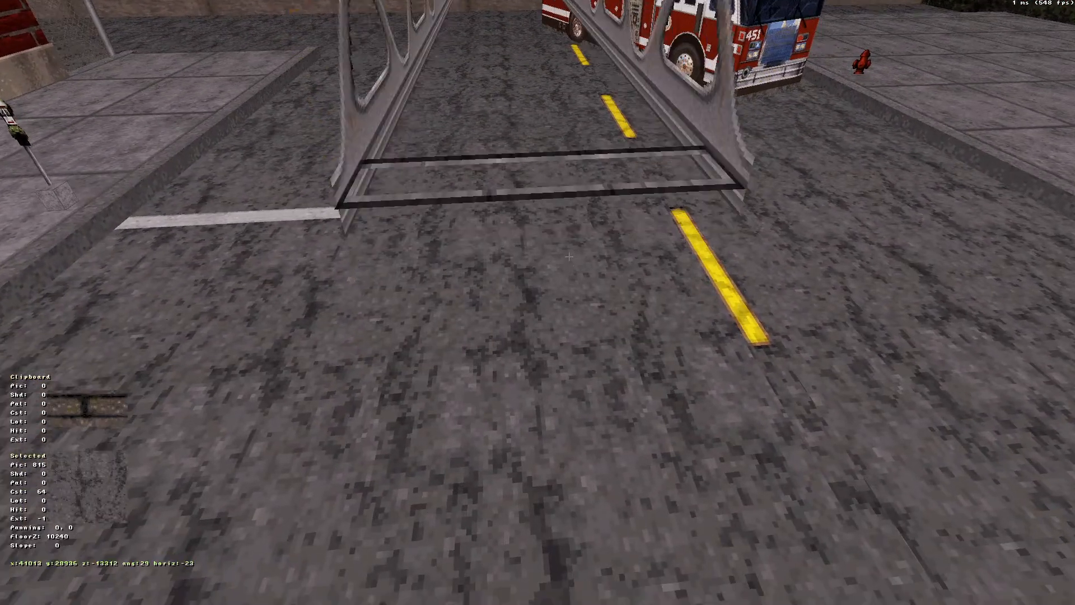
right_drag(569, 256, 561, 258)
key(Up)
key(Down)
key(Down)
key(Down)
key(Up)
key(Up)
key(Down)
key(Down)
key(Up)
key(Down)
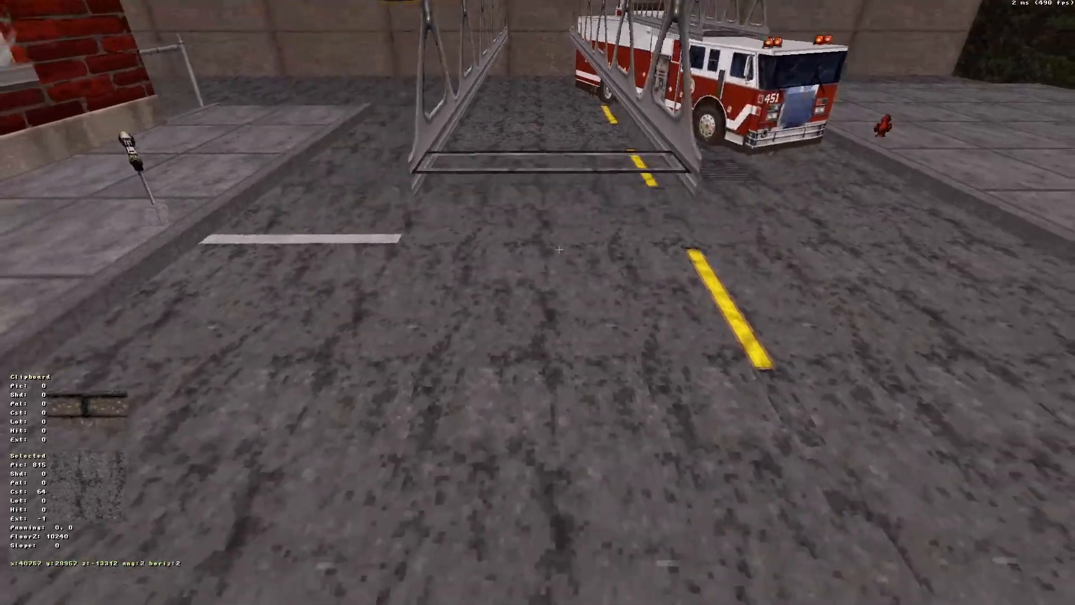
Try a small sideways shift of the TEXTBOX sprite, undo it, and move the sprite slightly along the ladder rails instead
key(KP_Enter)
right_drag(541, 302, 541, 302)
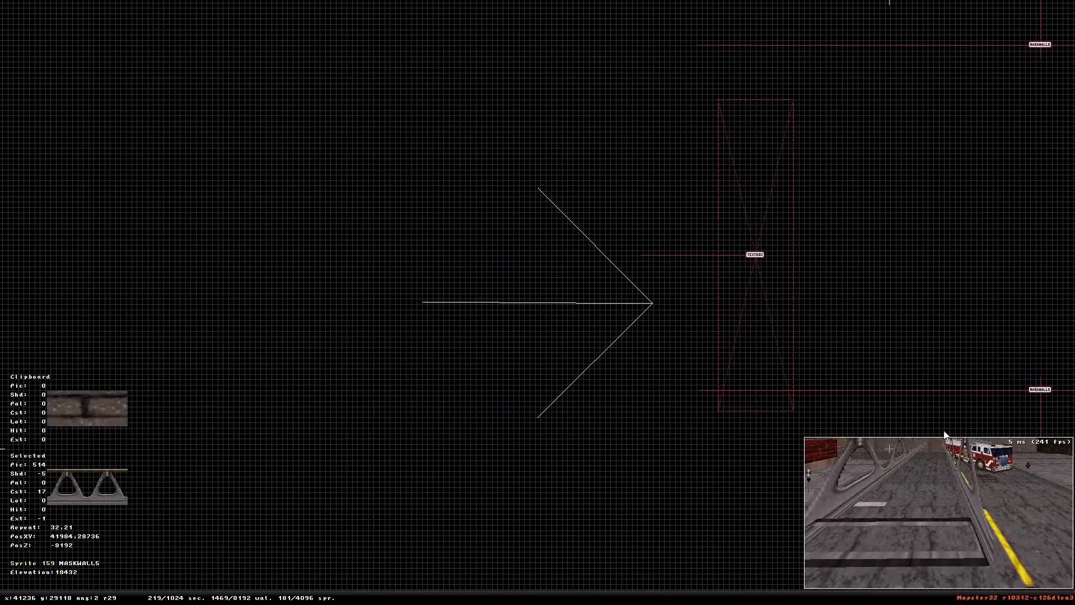
drag(769, 267, 757, 258)
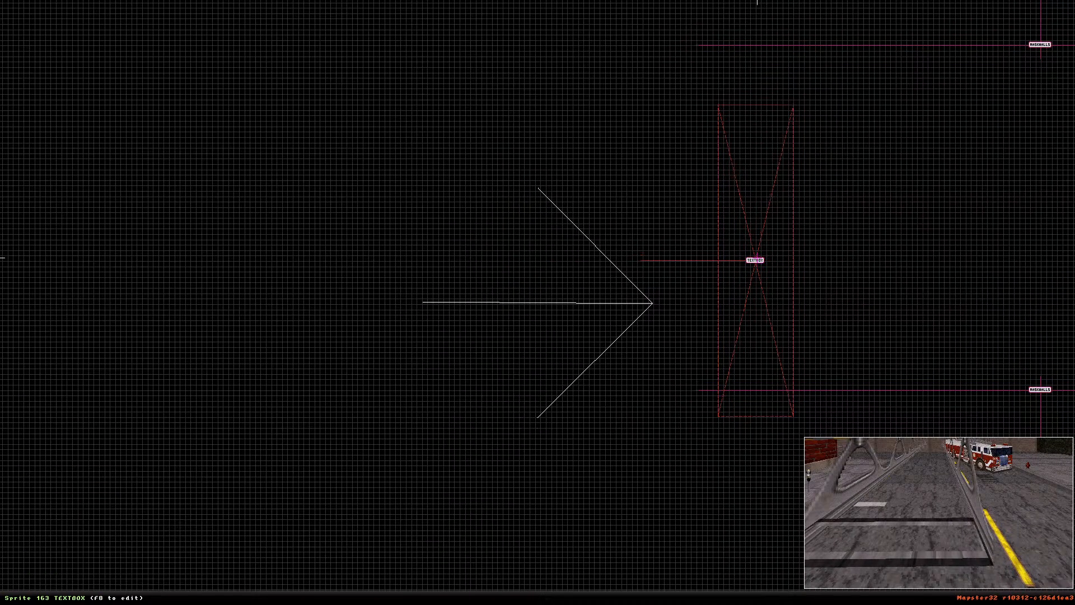
key(ctrl+z)
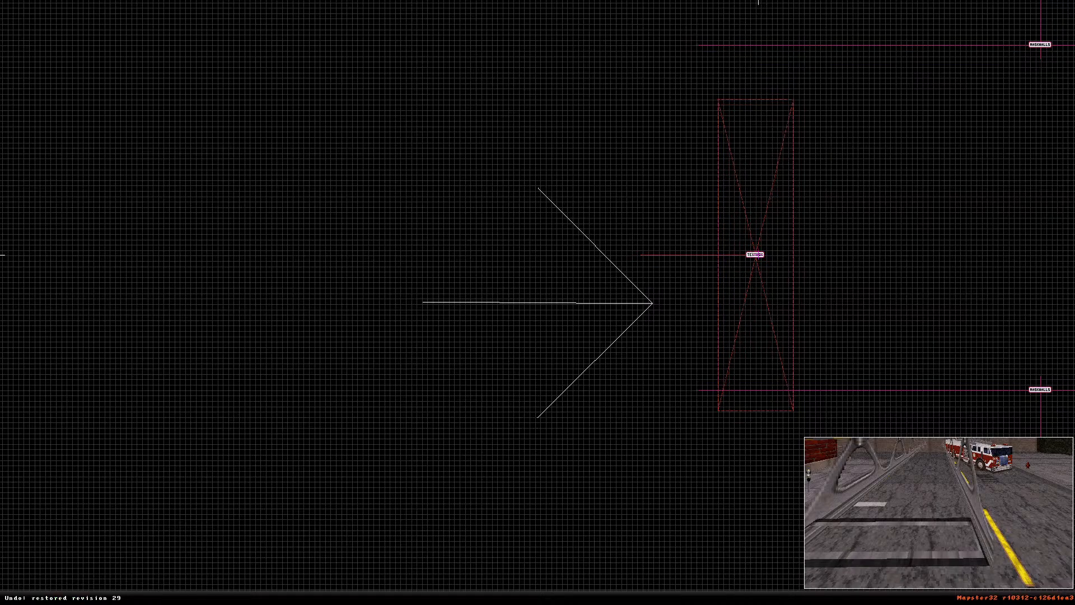
drag(754, 254, 765, 254)
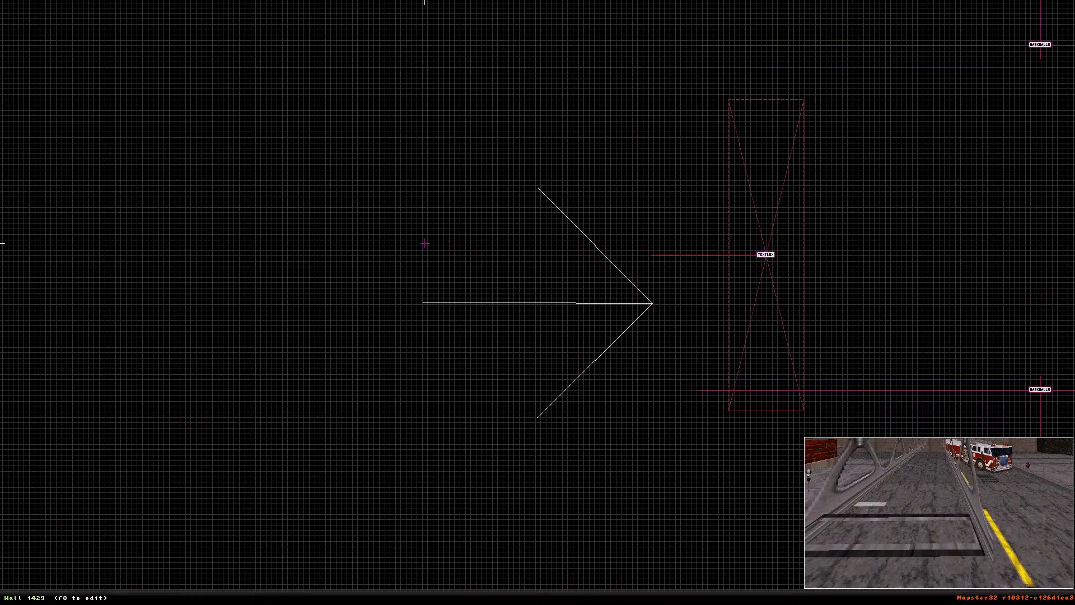
Duplicate the TEXTBOX sprite and place one of the two further along between the ladder rails at 41752, 29048
drag(659, 90, 826, 425)
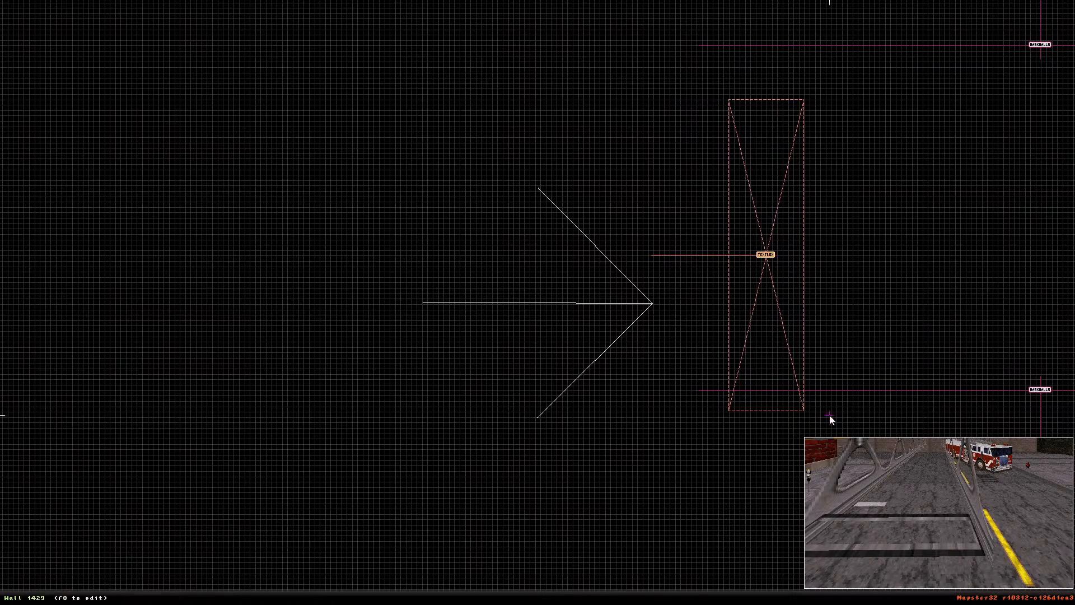
right_click(877, 292)
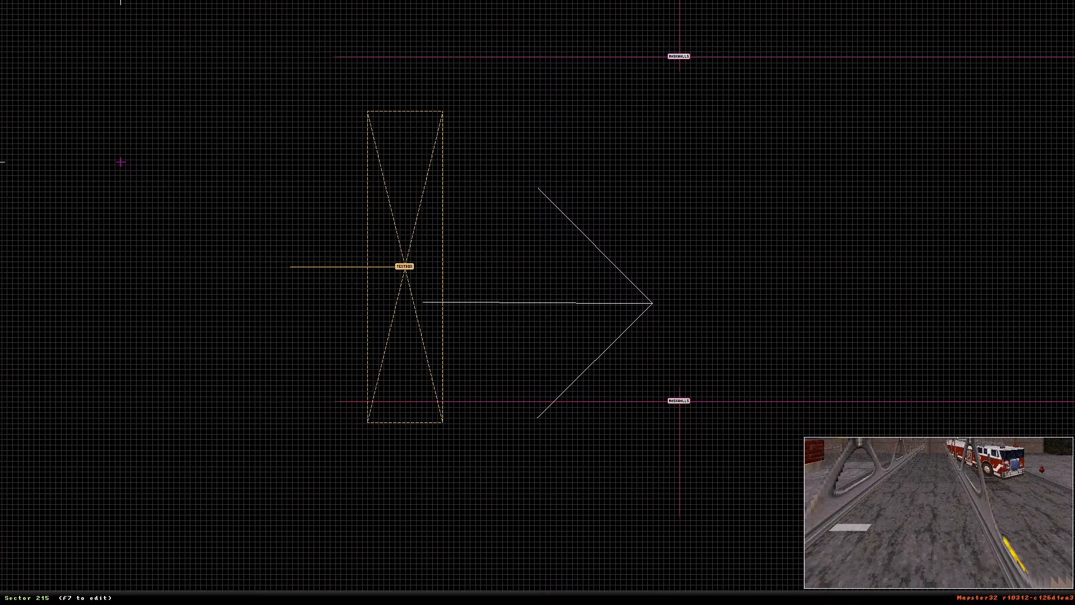
right_drag(211, 91, 39, 190)
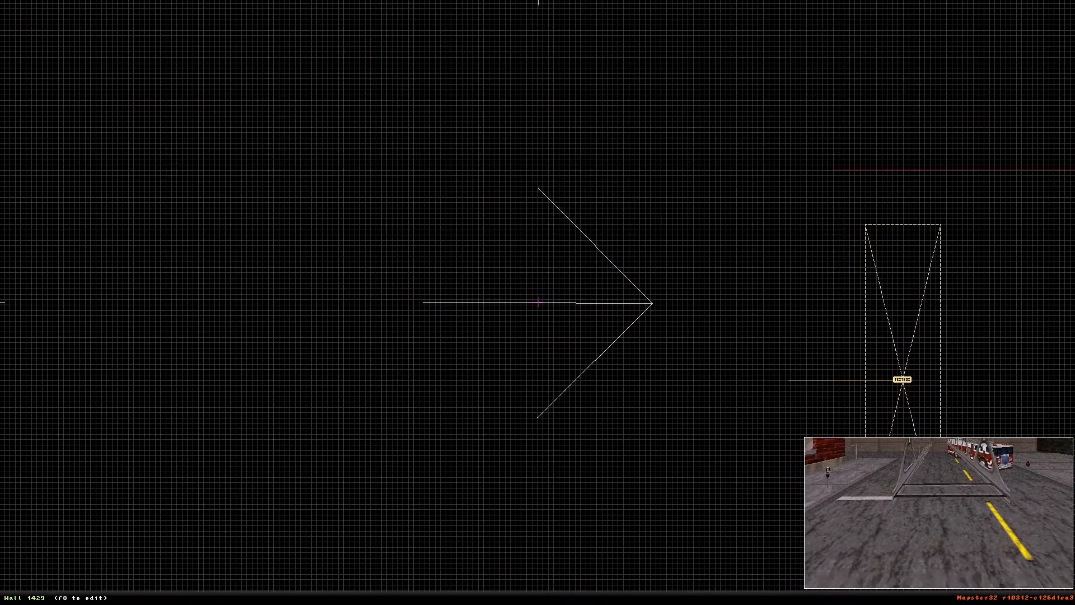
right_drag(542, 302, 699, 398)
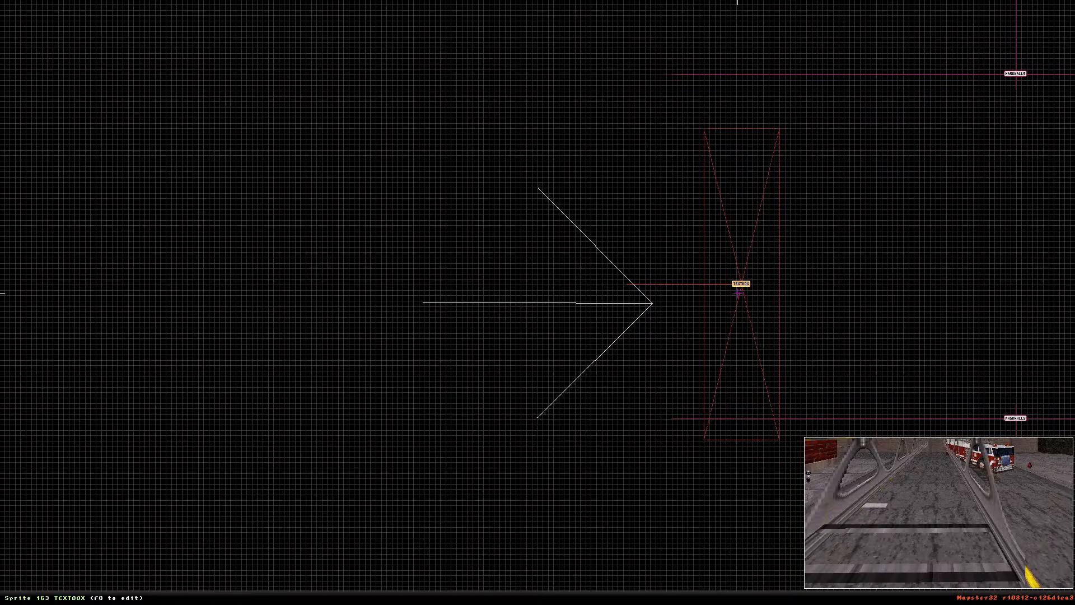
key(Insert)
drag(740, 283, 858, 283)
key(KP_Enter)
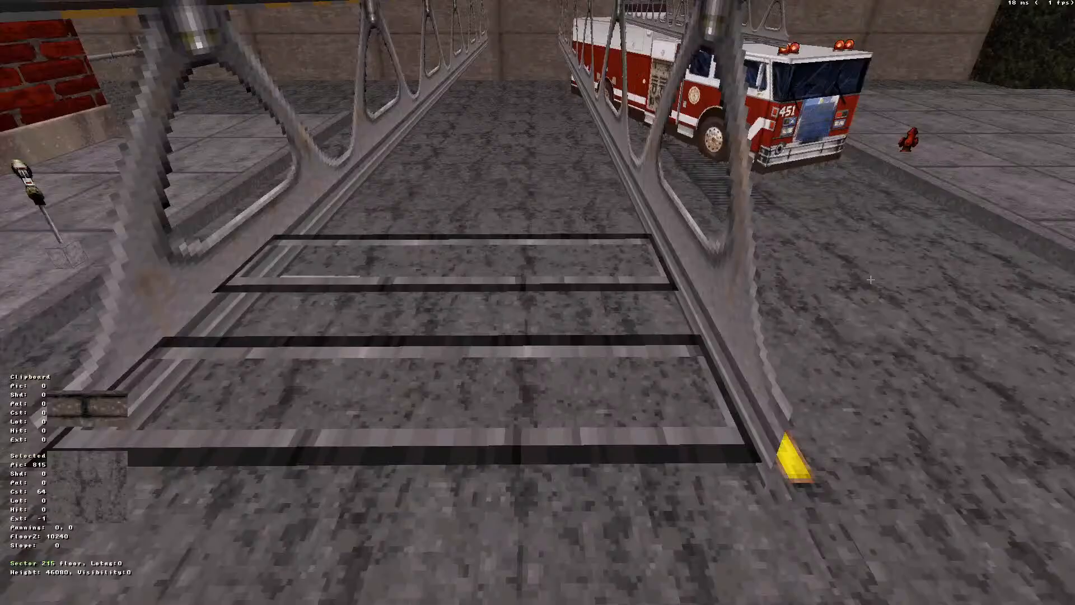
Examine the two TEXTBOX frames between the ladder rails in 3D from both ends and from the side
key(Right)
key(Down)
key(Up)
right_drag(881, 276, 881, 276)
key(Down)
key(Down)
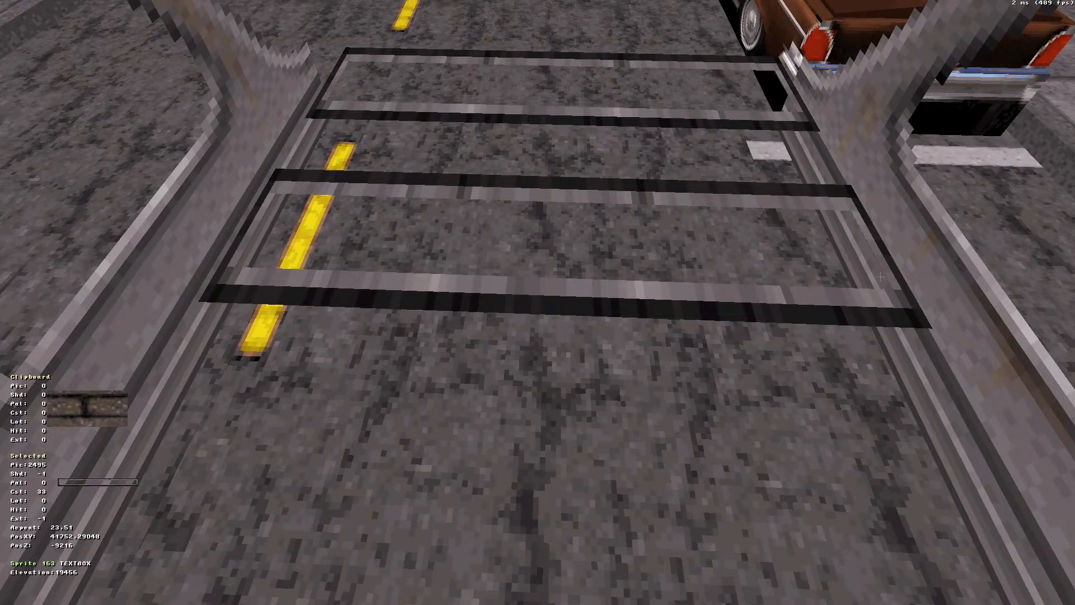
key(a)
right_drag(881, 276, 881, 277)
key(z)
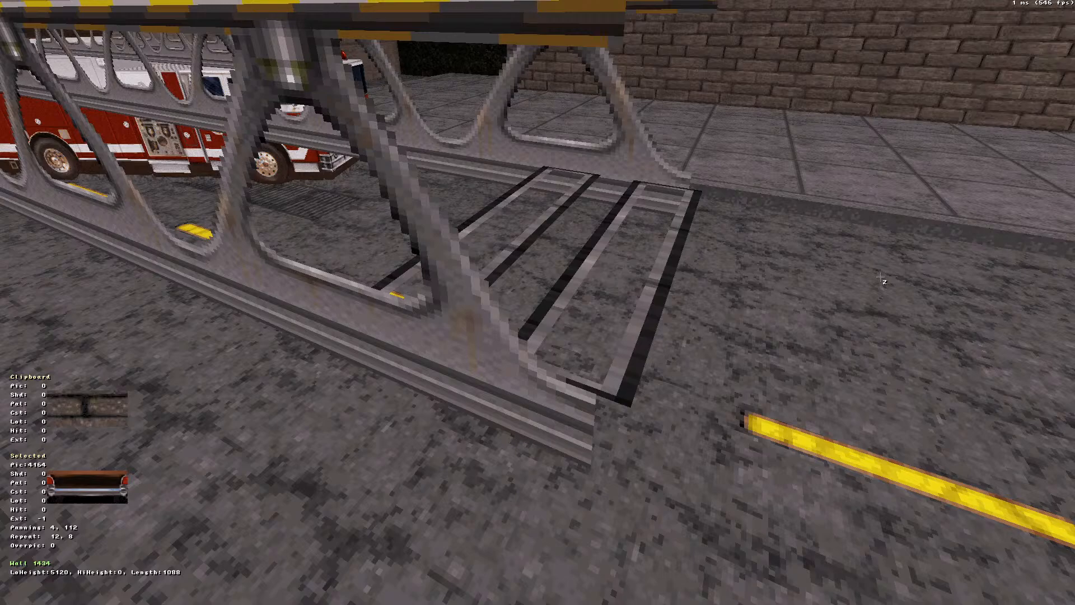
Widen the gap between the two TEXTBOX sprites to match one frame's width, measuring with temporary wall lines
key(KP_Enter)
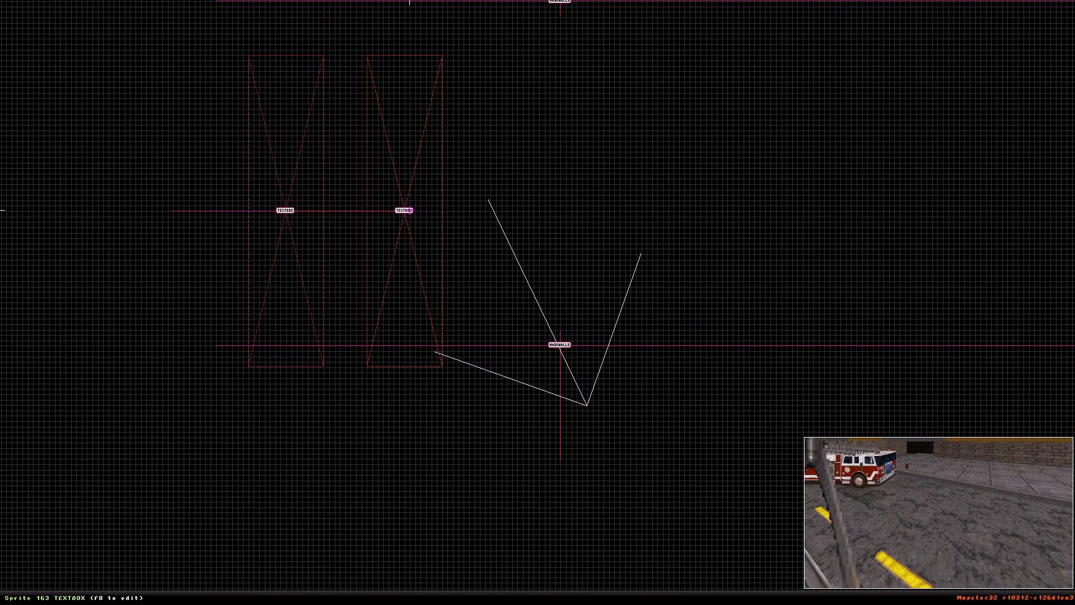
drag(405, 210, 432, 211)
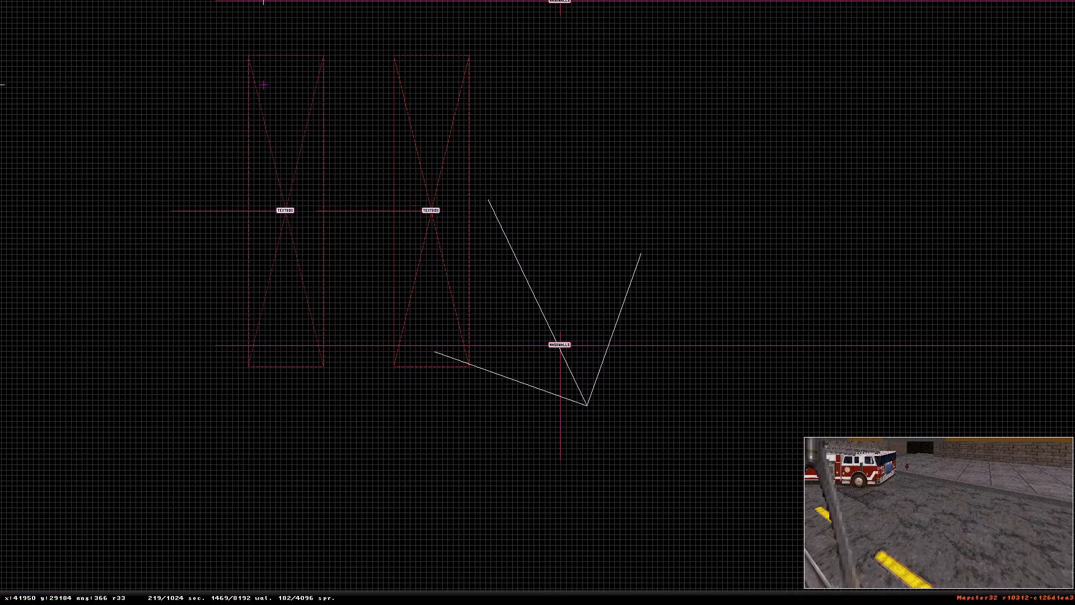
key(space)
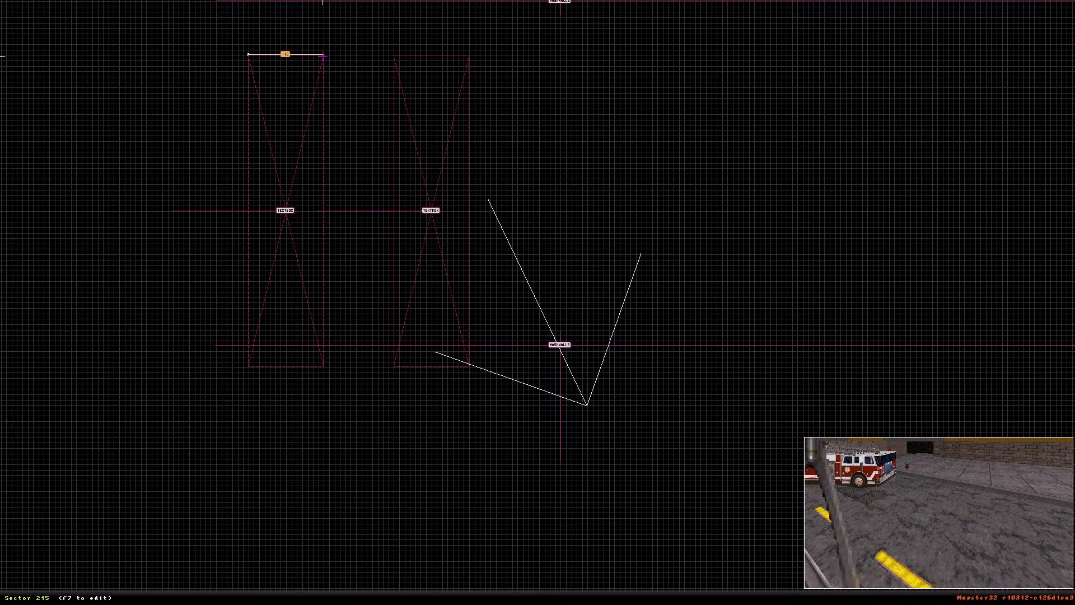
key(space)
key(BackSpace)
key(BackSpace)
drag(431, 209, 435, 208)
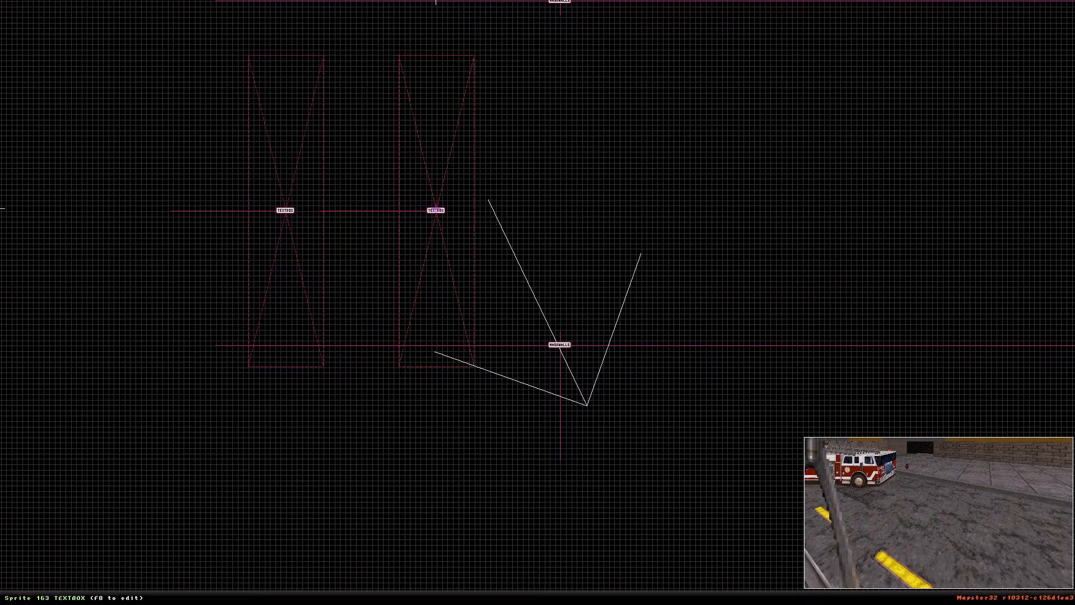
key(space)
key(BackSpace)
Select both TEXTBOX sprites, shift them together slightly along the ladder rails, and check their fit in 3D
shift+drag(189, 35, 519, 403)
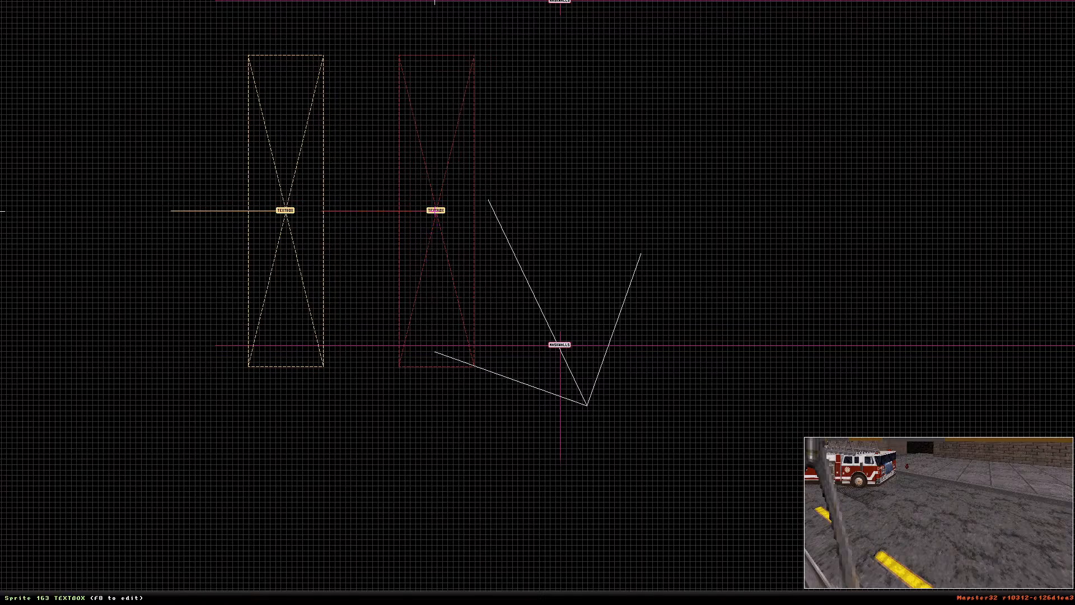
drag(435, 210, 447, 207)
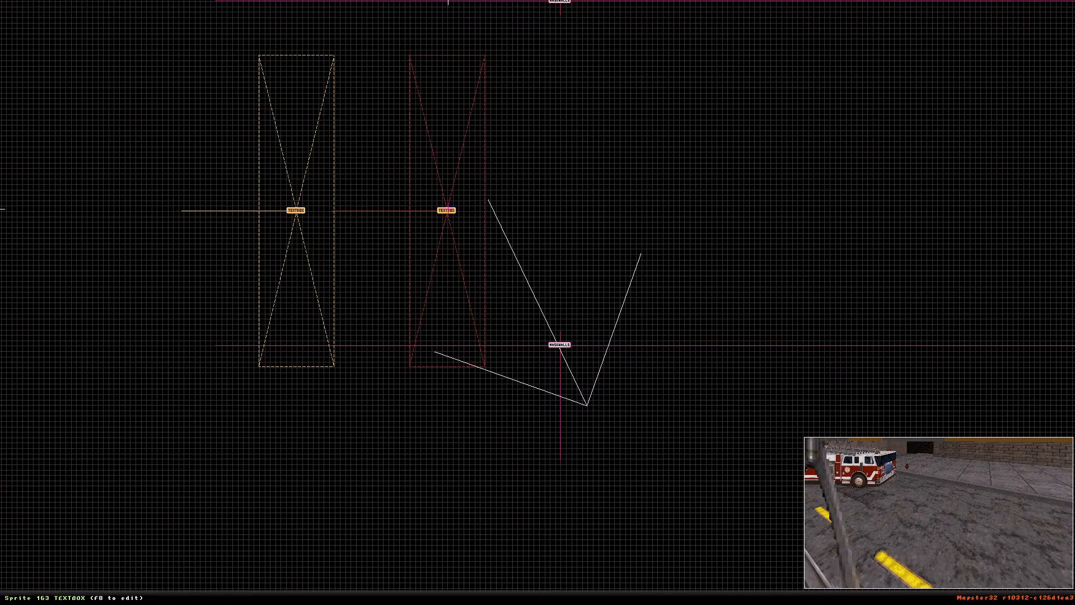
key(KP_Enter)
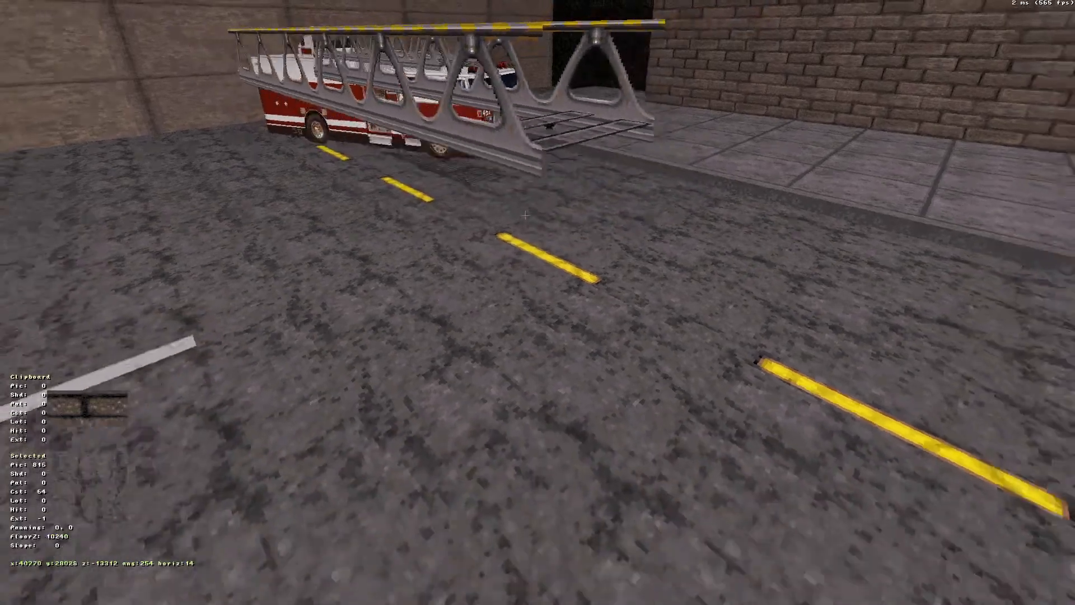
key(Up)
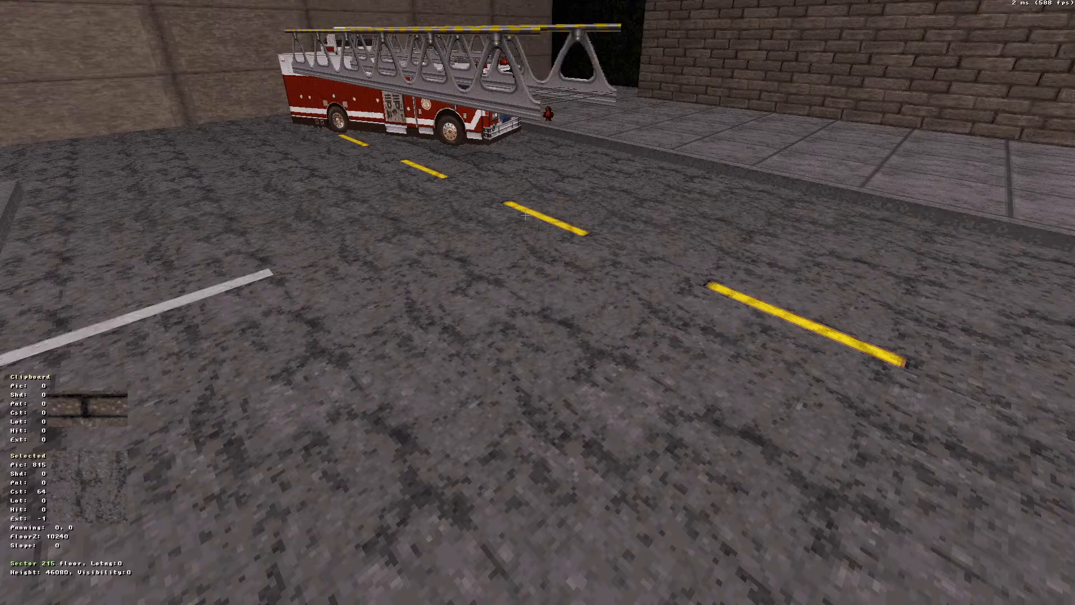
key(Up)
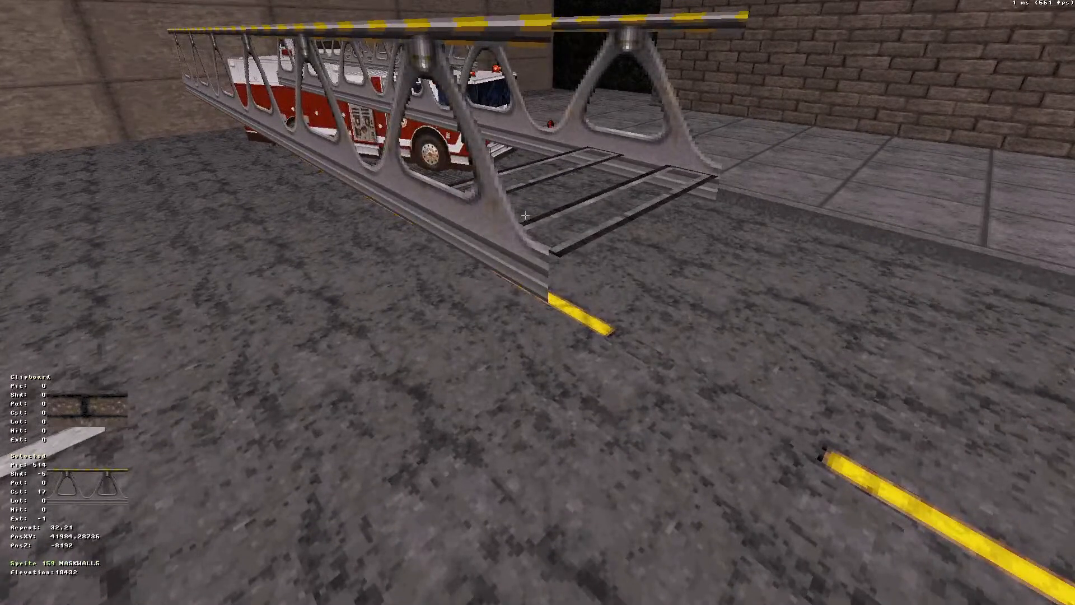
right_drag(744, 160, 741, 159)
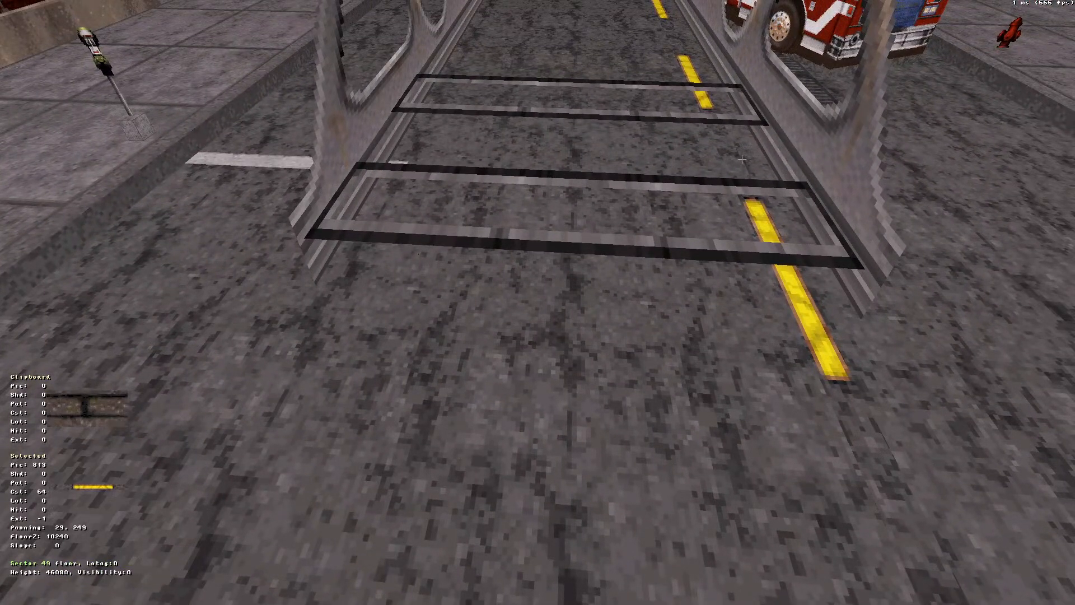
Compare the two TEXTBOX rungs with the grate sprites along the rest of the ladder in the 2D map and 3D view
key(KP_Enter)
key(Up)
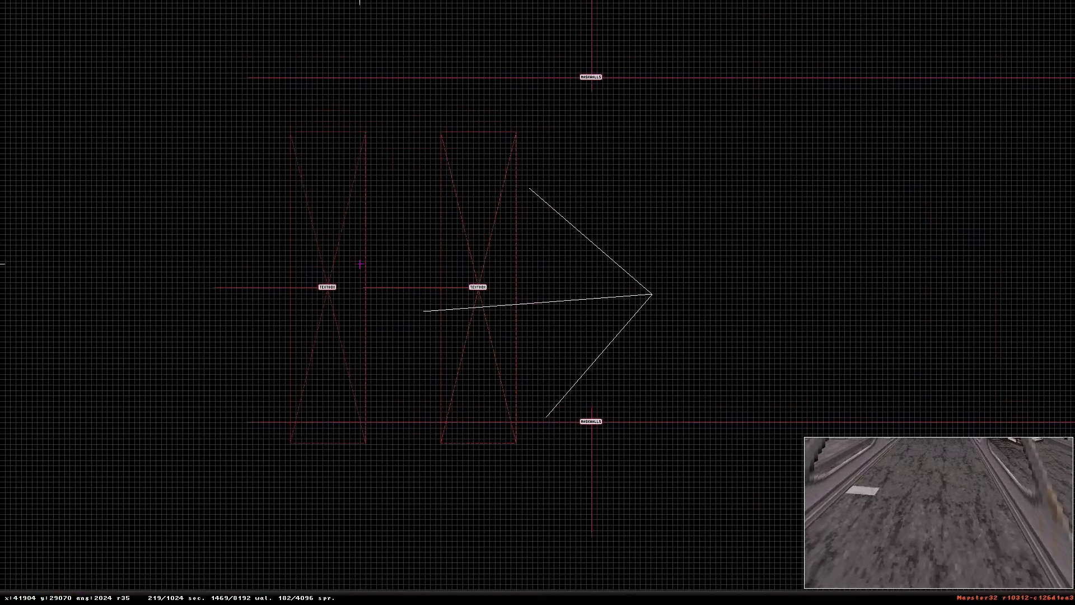
drag(101, 119, 540, 281)
right_drag(540, 281, 537, 302)
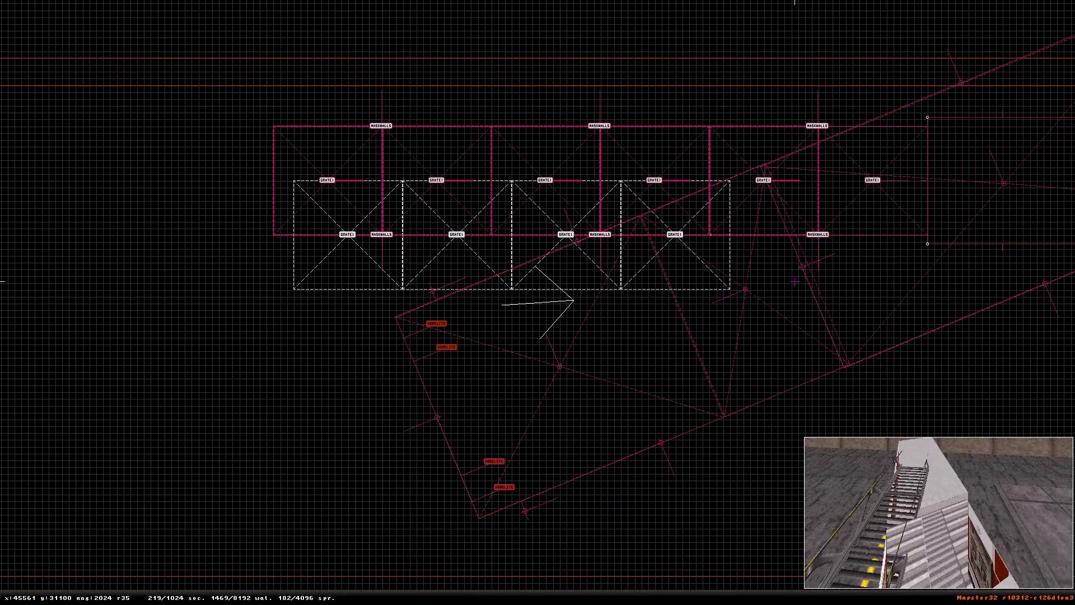
right_drag(841, 294, 538, 303)
right_drag(599, 283, 561, 287)
key(KP_Enter)
key(Up)
key(Up)
key(Down)
key(KP_Enter)
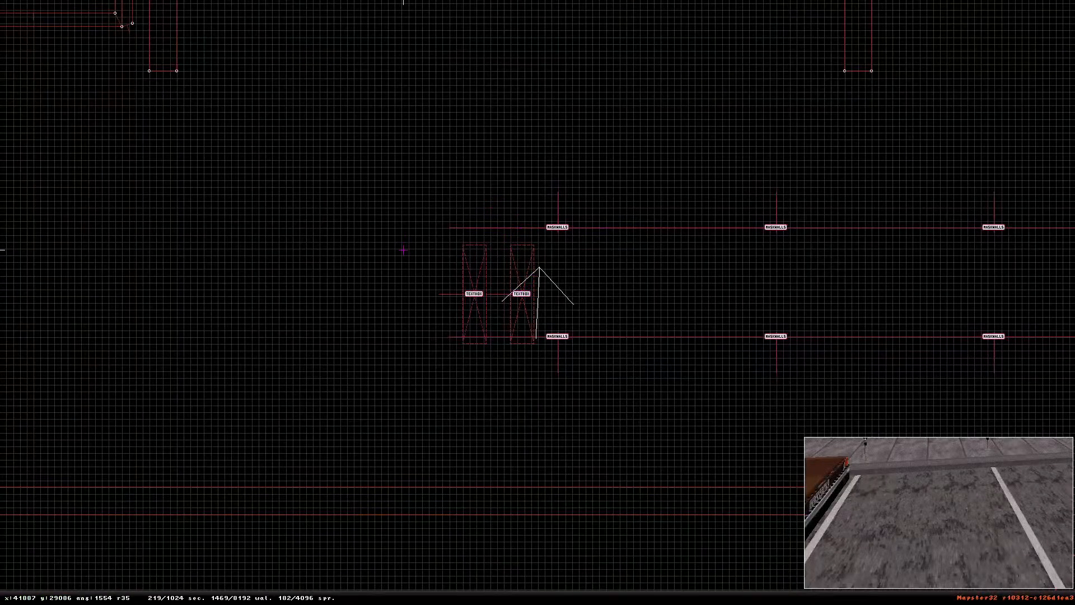
Duplicate the two TEXTBOX sprites and place the copied pair further along the ladder, level with the originals
shift+drag(412, 238, 548, 359)
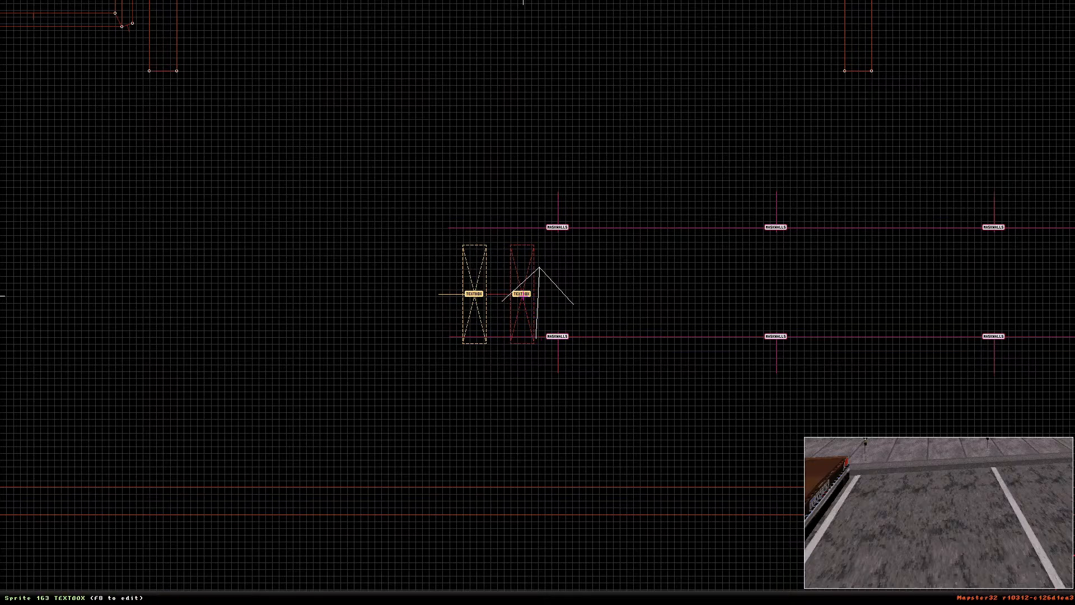
key(Insert)
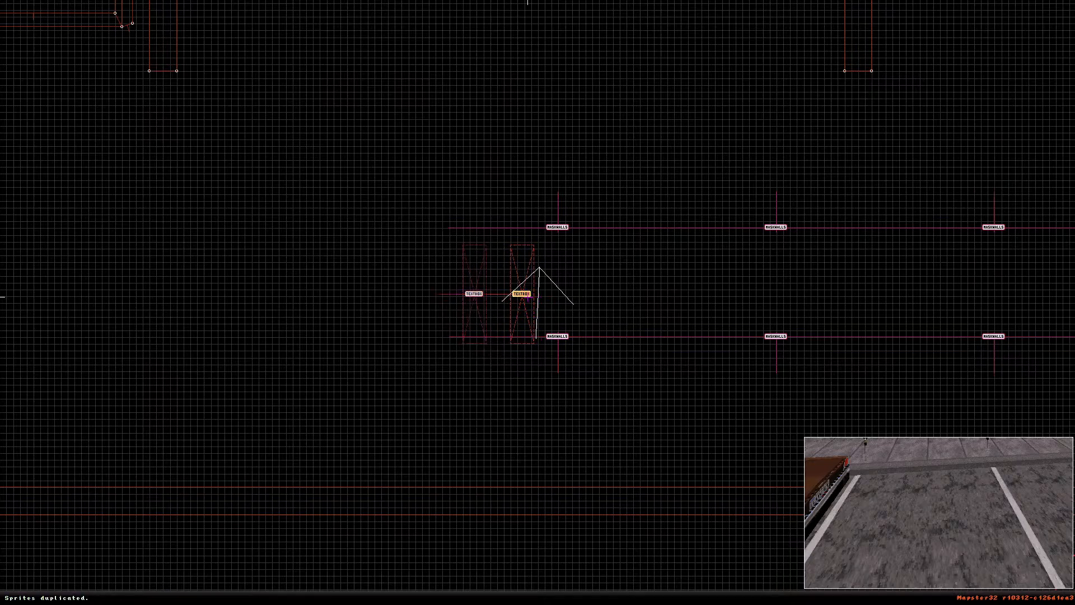
drag(527, 298, 626, 293)
right_click(710, 378)
scroll(530, 290, up, 3)
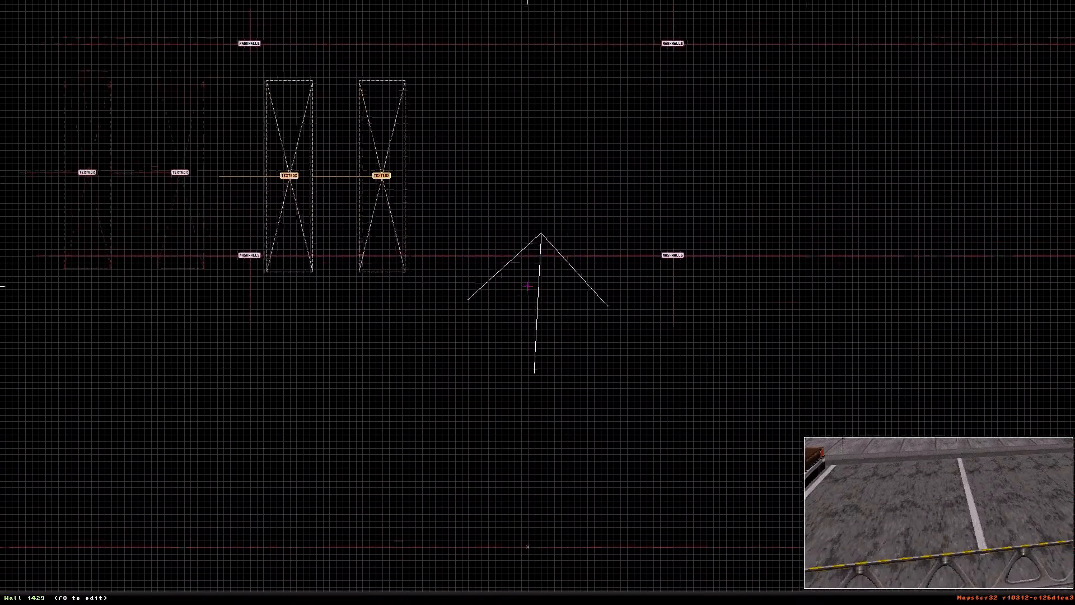
right_drag(527, 286, 537, 302)
scroll(537, 302, up, 3)
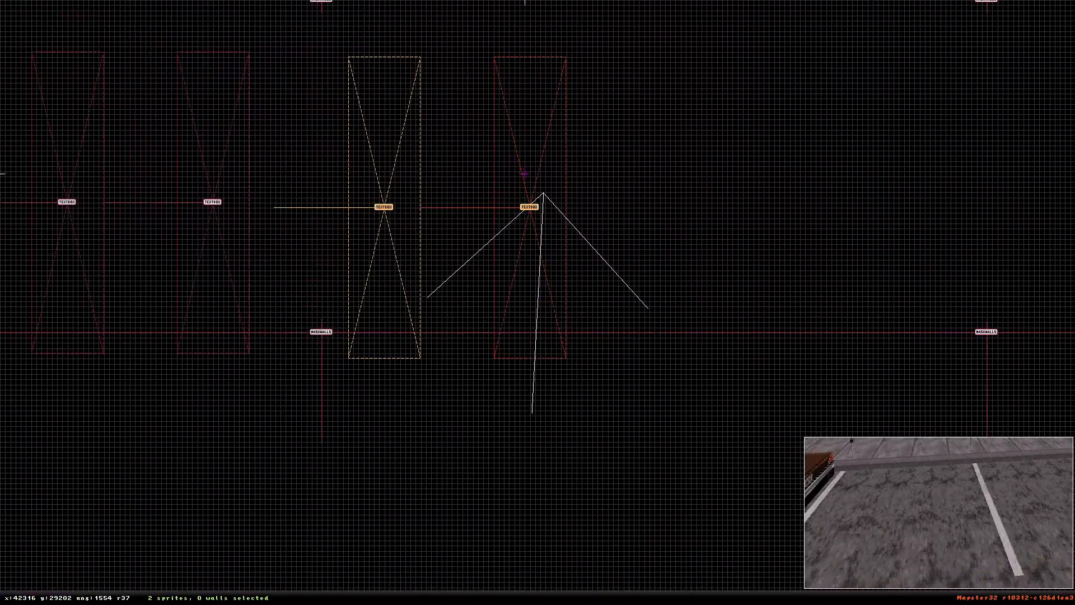
drag(525, 174, 498, 200)
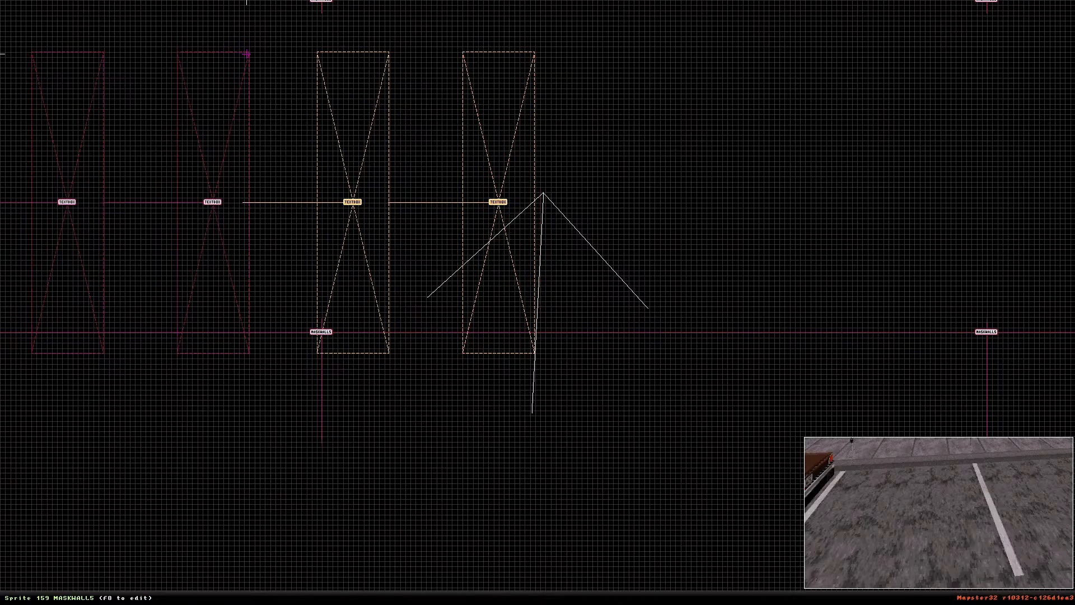
Nudge the copied TEXTBOX pair along the ladder to even out the rung spacing, measuring the gap with temporary wall lines
key(space)
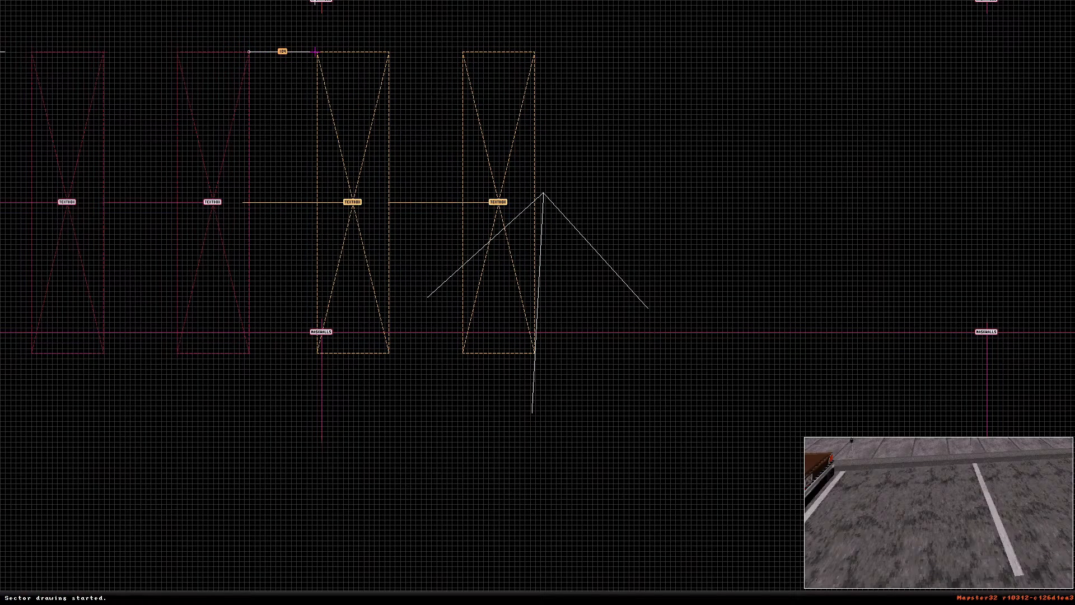
key(BackSpace)
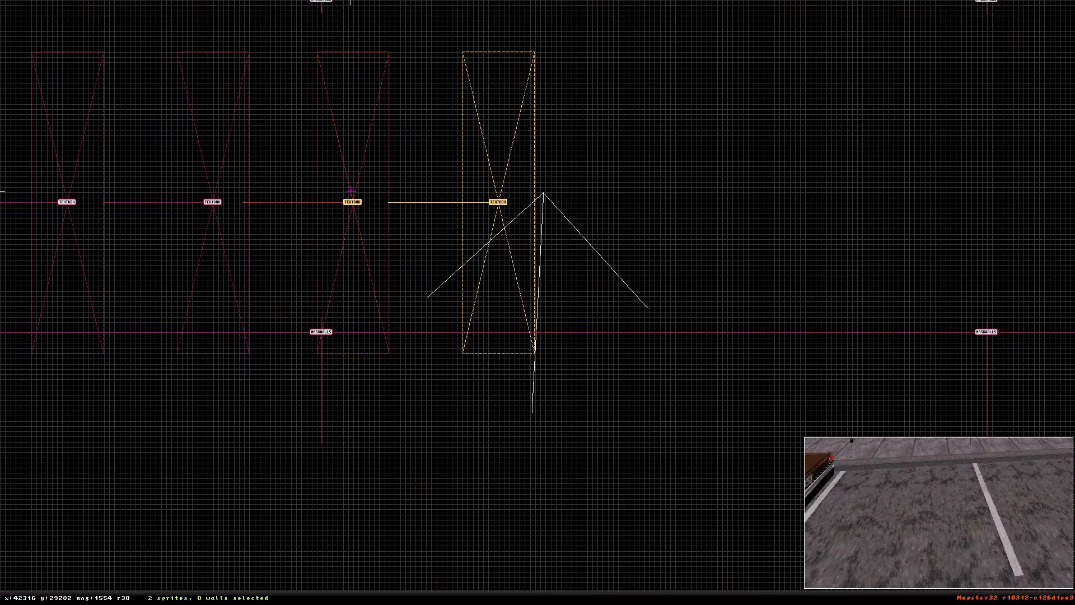
drag(352, 200, 357, 201)
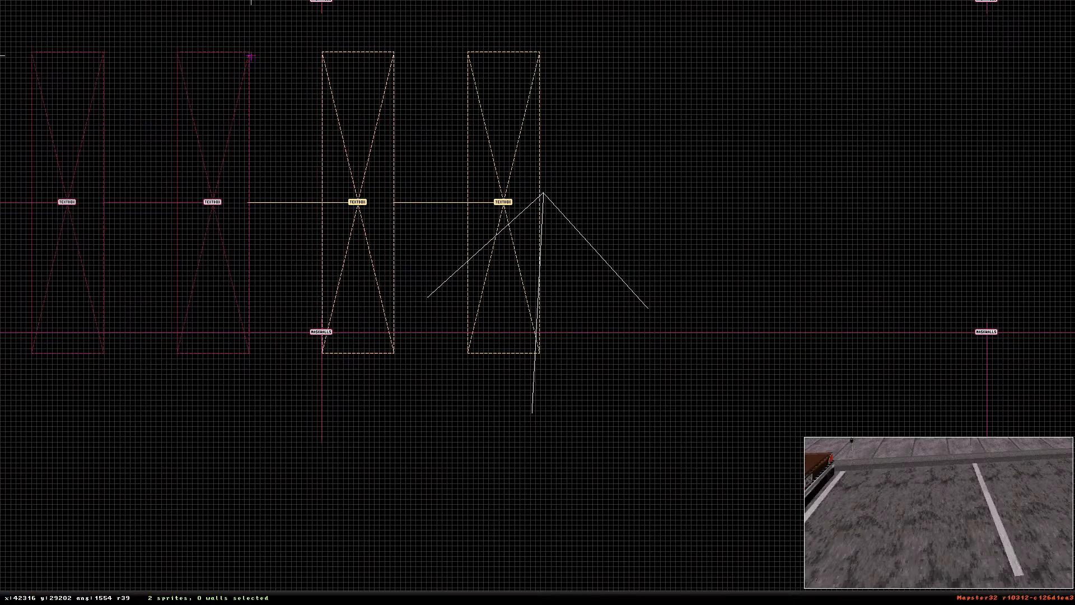
key(space)
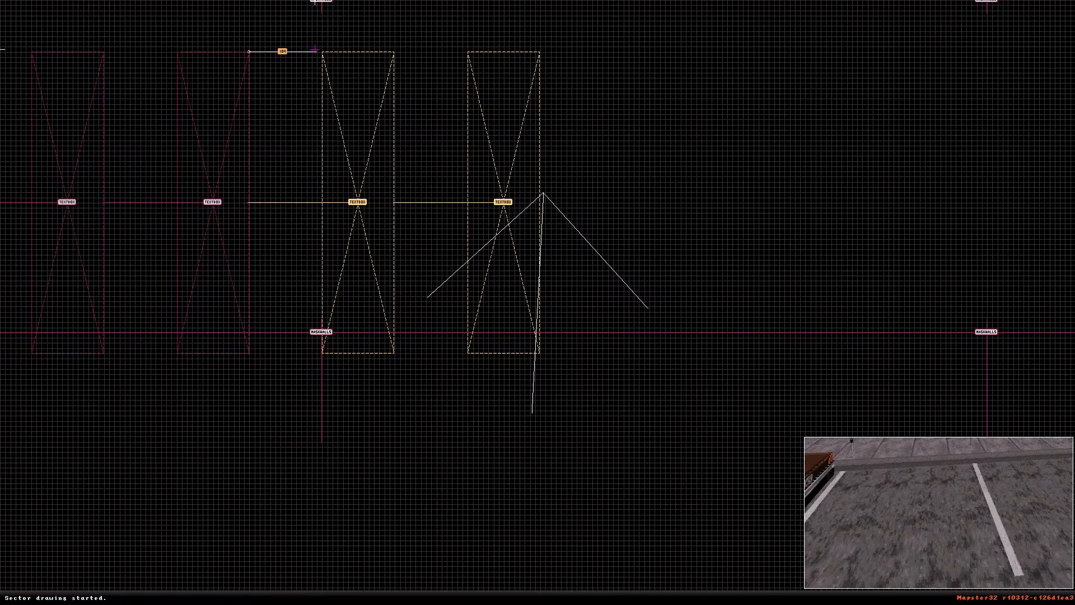
key(BackSpace)
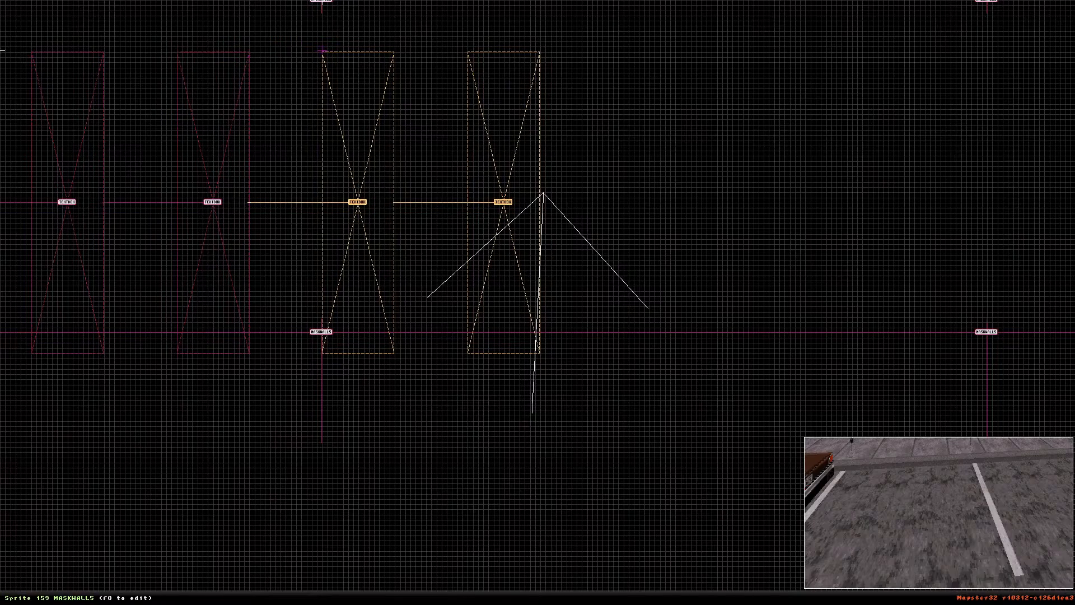
Duplicate all four TEXTBOX sprites and place the copies further along the ladder, in line with the existing row
scroll(415, 81, down, 4)
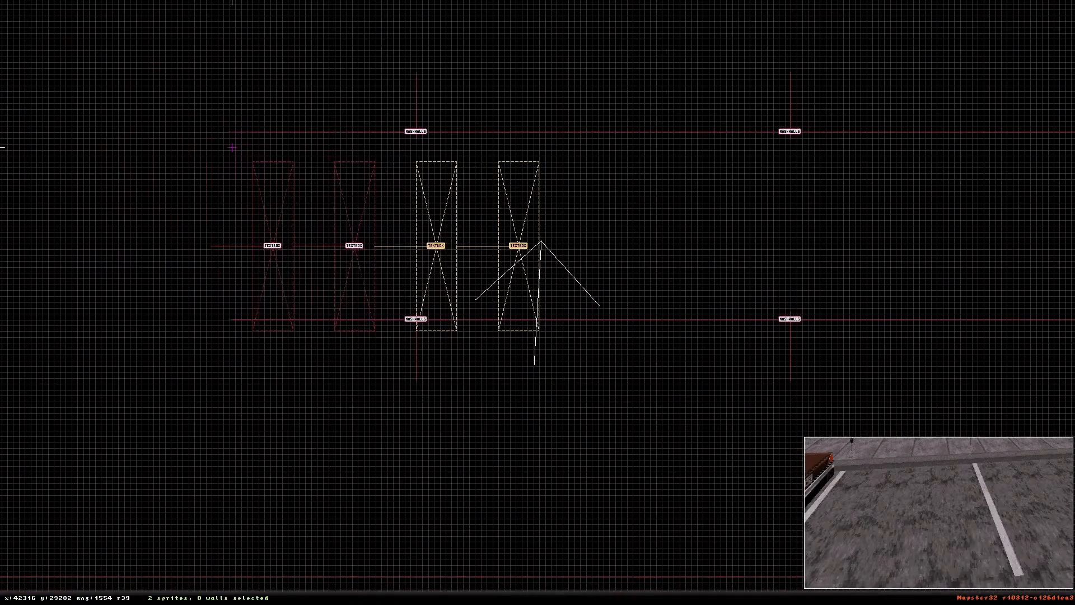
key(shift)
shift+drag(207, 146, 552, 300)
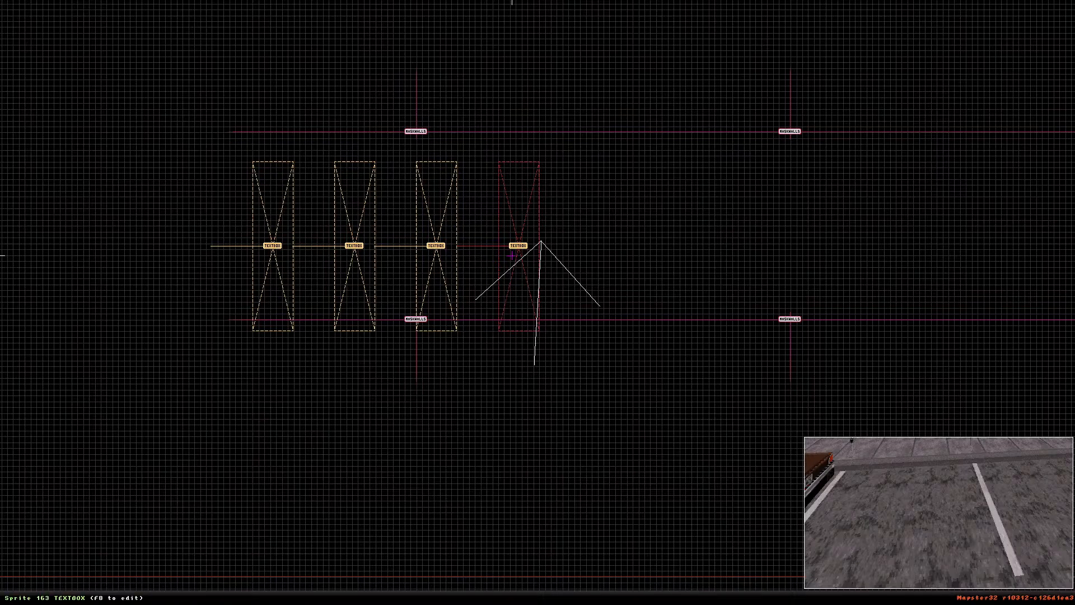
key(Insert)
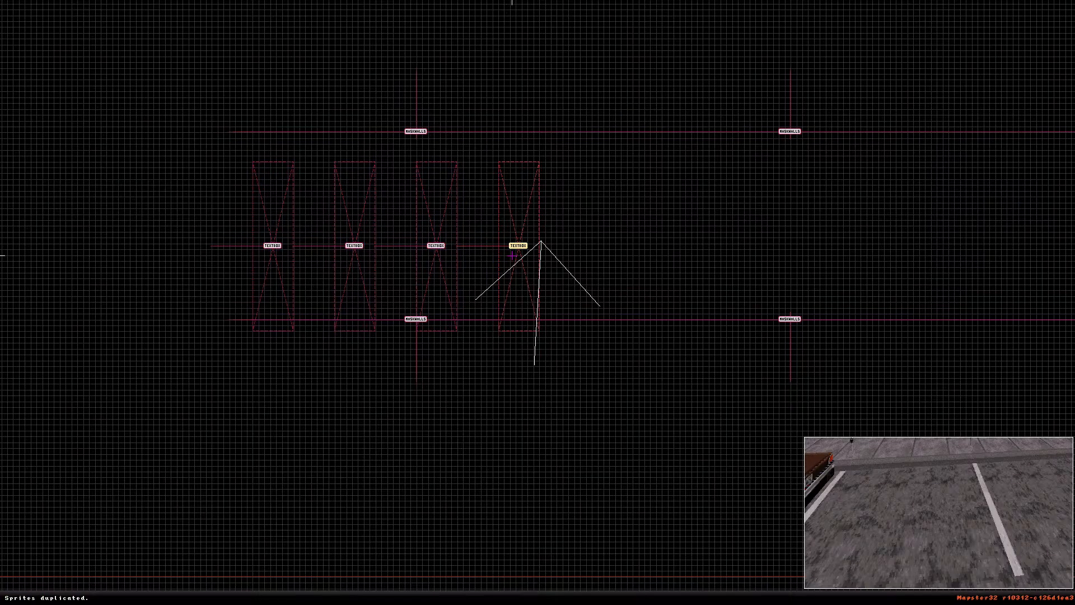
drag(516, 245, 849, 249)
scroll(840, 245, up, 3)
right_click(867, 226)
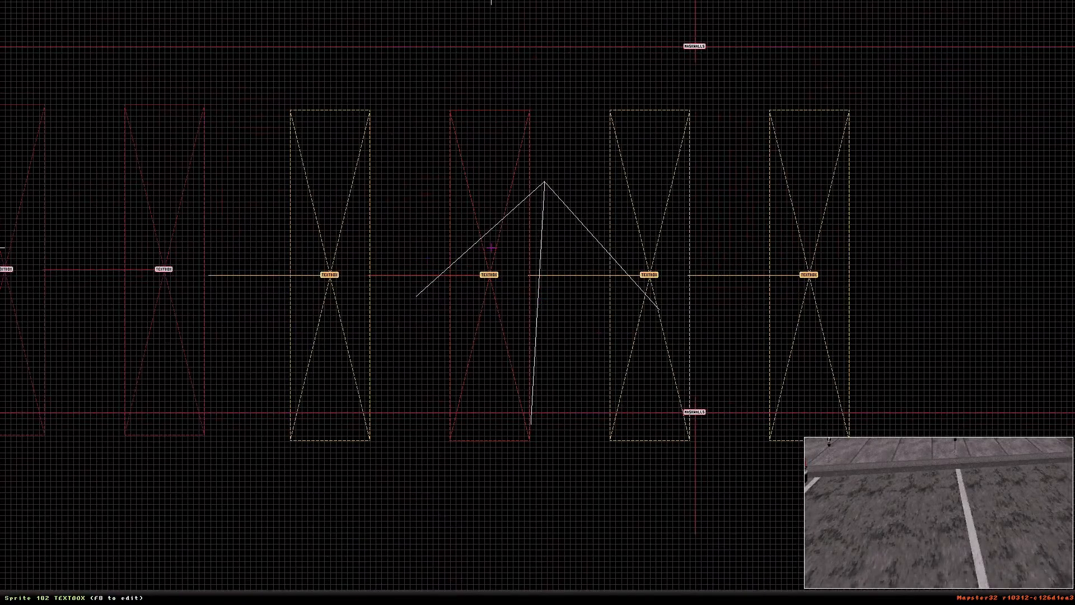
mouse_move(495, 273)
mouse_down()
mouse_move(512, 273)
mouse_move(512, 263)
mouse_move(489, 270)
mouse_up()
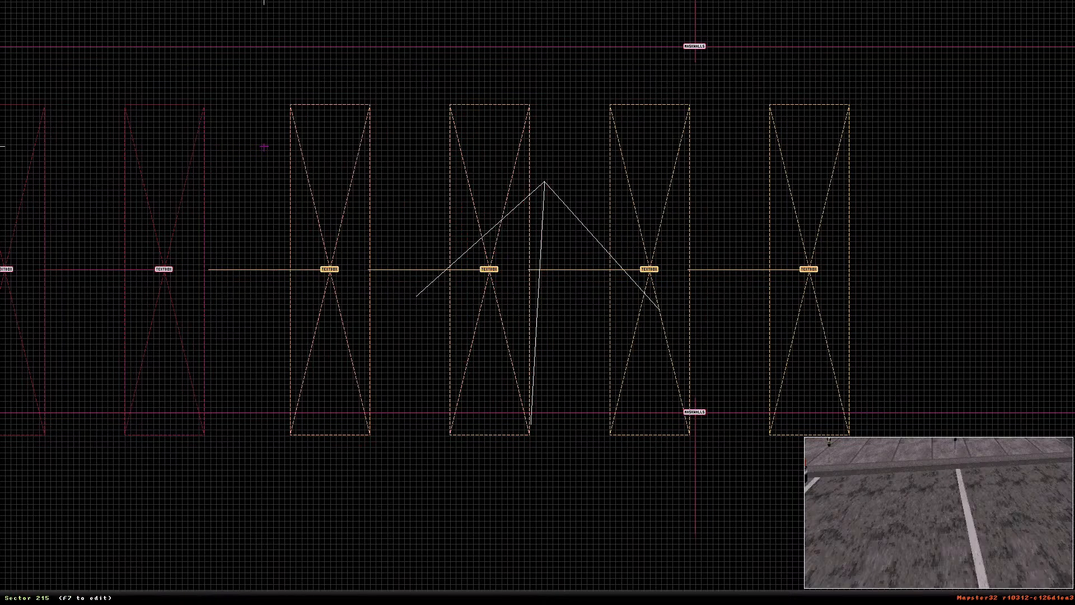
Shift the four copied TEXTBOX sprites slightly toward the original four to match the rung spacing, checking the gap with temporary wall lines
key(space)
key(BackSpace)
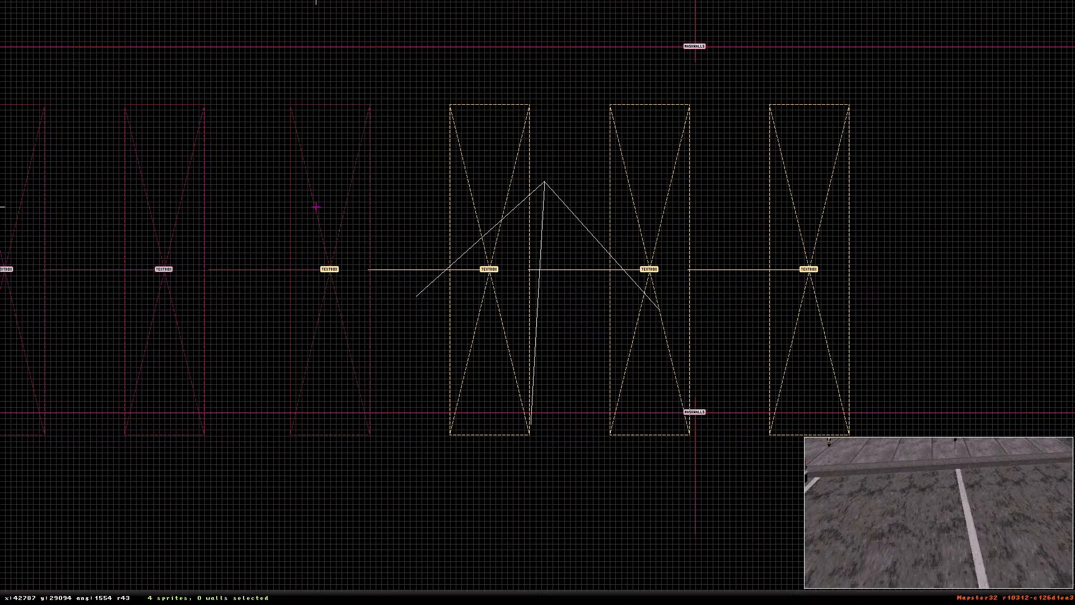
drag(329, 269, 324, 270)
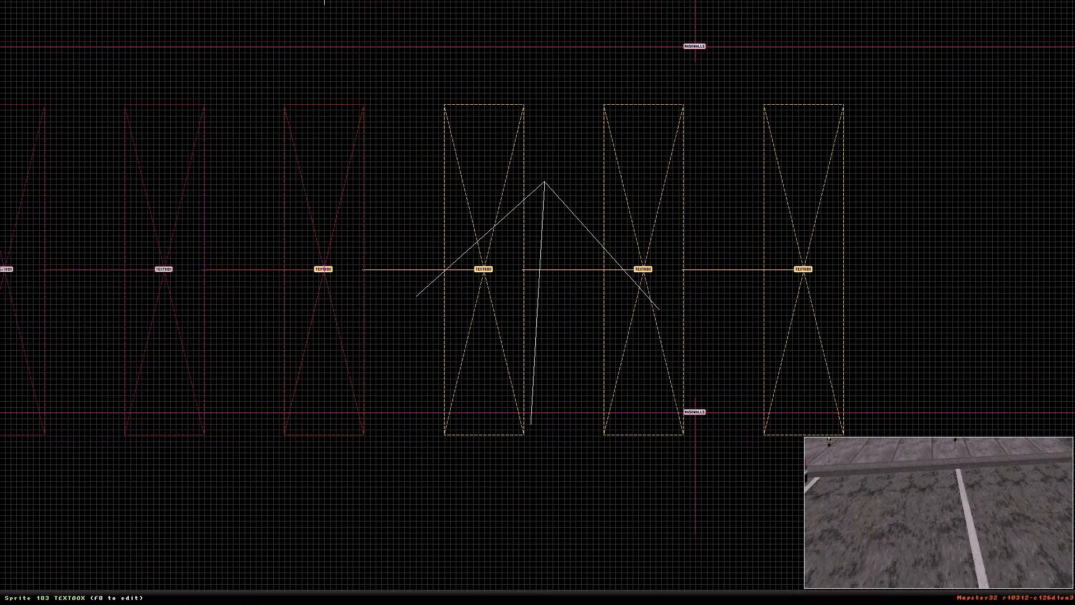
key(space)
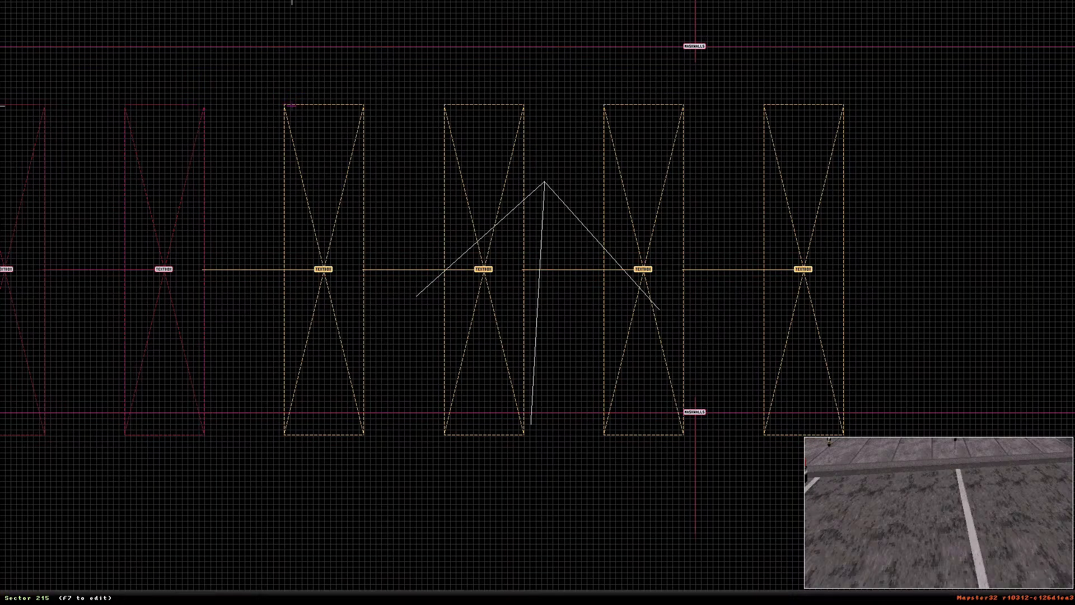
key(BackSpace)
Duplicate the eight TEXTBOX rungs with two lower-rail MASKWALLS sprites and place the copies beyond the last rung, level with the row
scroll(324, 136, down, 5)
mouse_move(325, 137)
right_down()
mouse_move(542, 305)
mouse_move(533, 302)
right_up()
key(shift)
scroll(536, 302, down, 3)
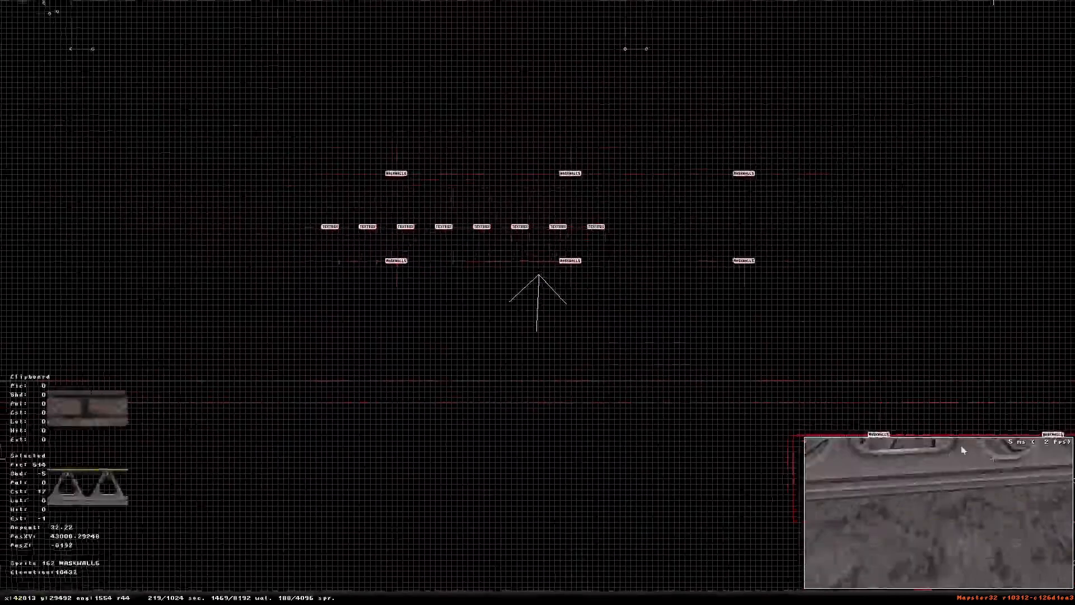
shift+drag(290, 182, 608, 288)
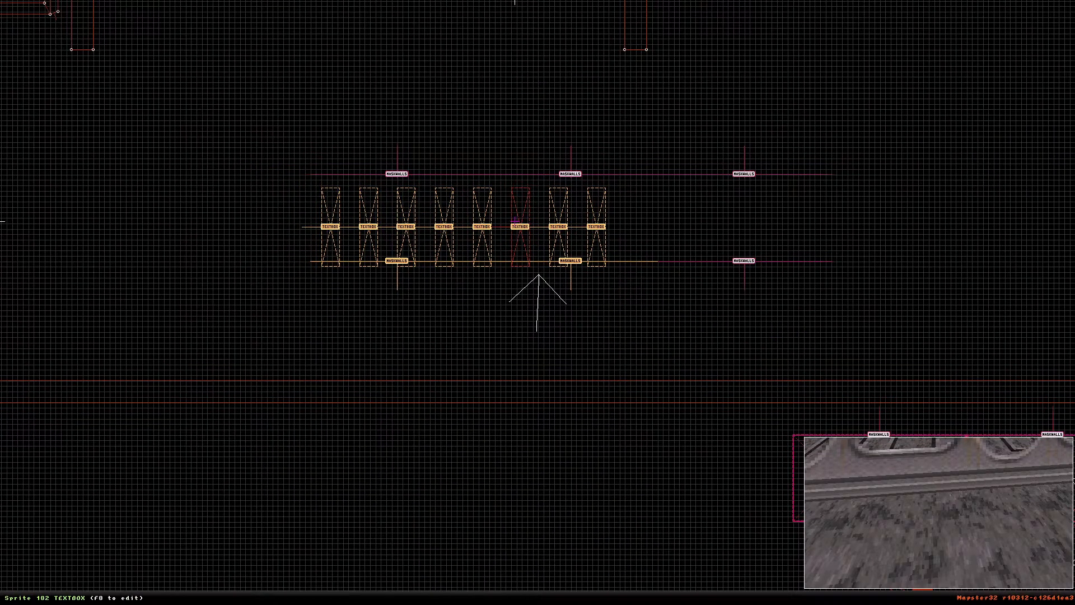
key(Insert)
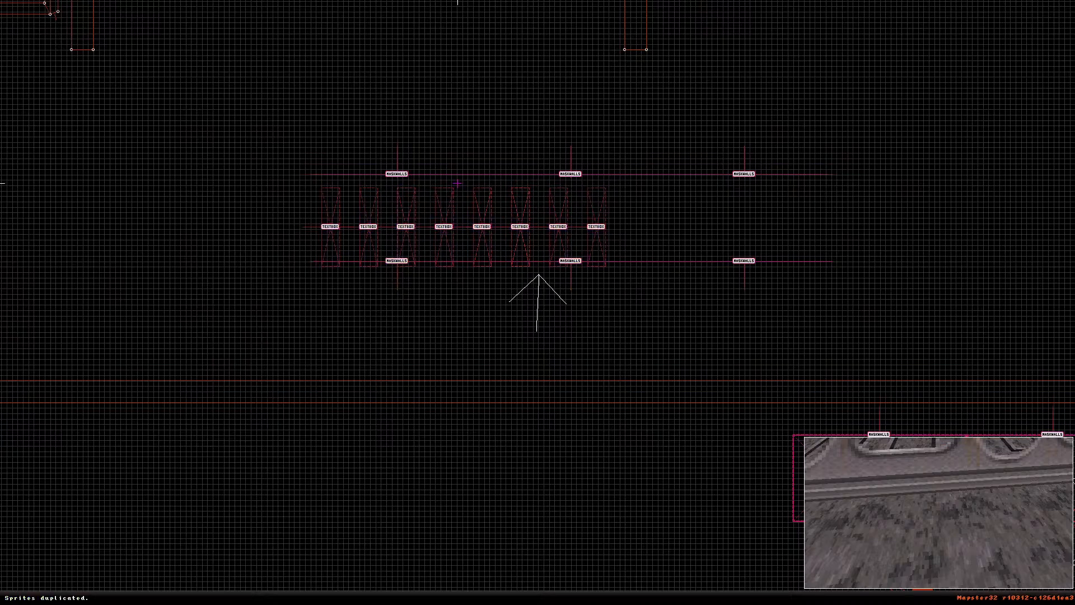
drag(482, 225, 787, 229)
right_drag(796, 228, 371, 328)
scroll(537, 302, up, 6)
right_drag(536, 300, 369, 133)
right_drag(623, 249, 608, 266)
scroll(539, 301, up, 3)
right_drag(539, 301, 550, 213)
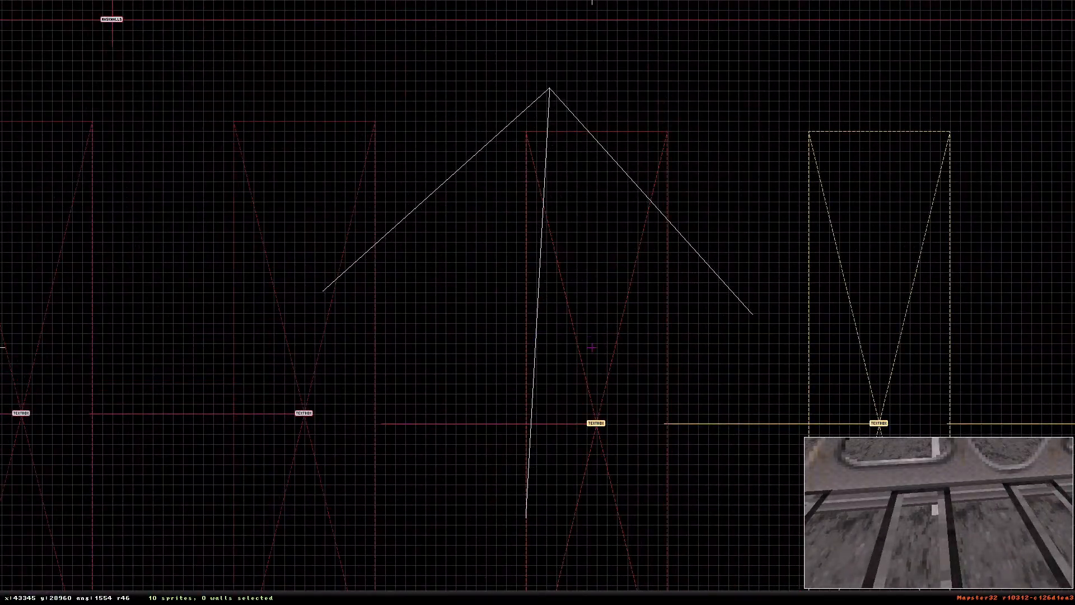
drag(595, 424, 576, 413)
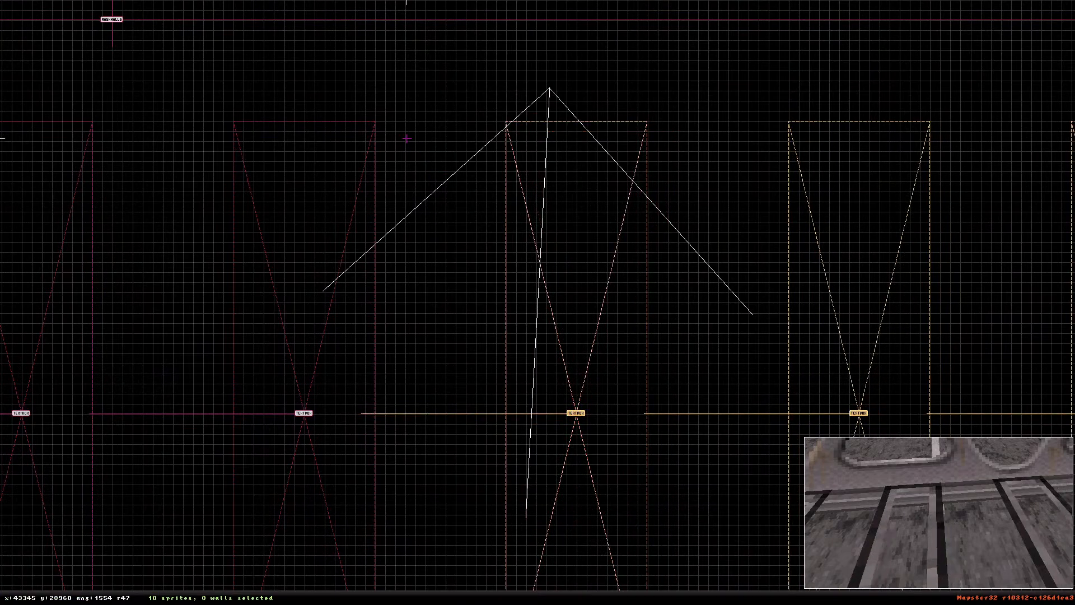
Fine-tune the gap between the last original rung and the copied row using temporary wall lines, and enable textures in the 2D map
key(space)
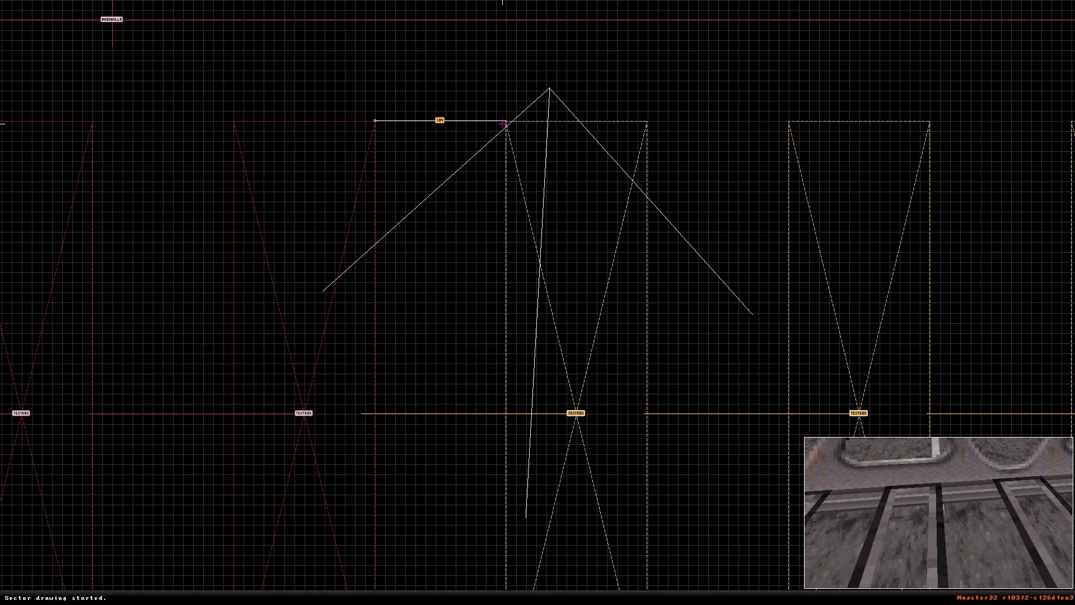
key(BackSpace)
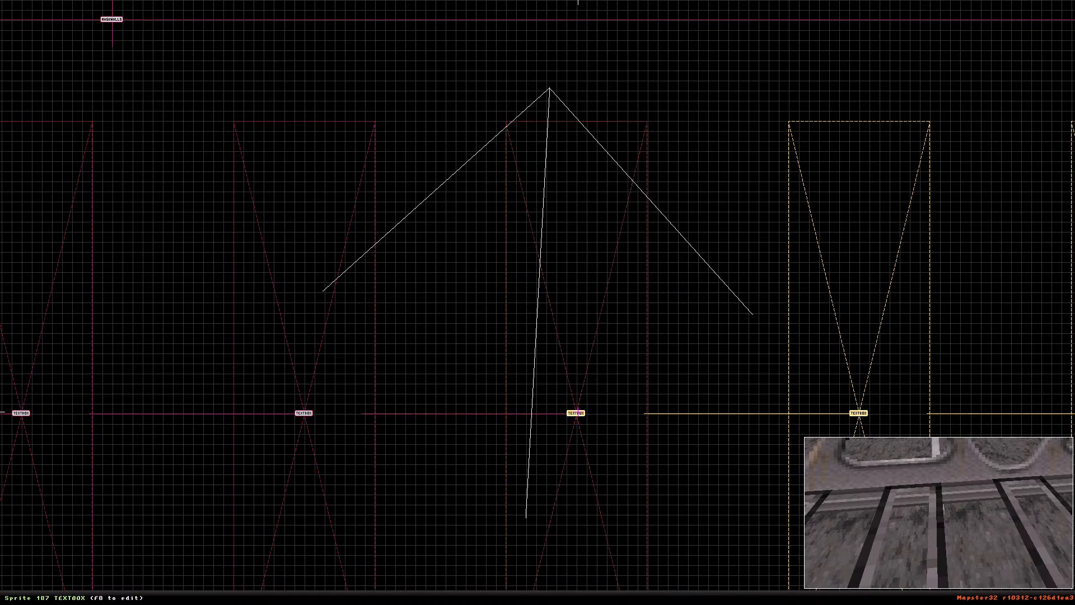
drag(576, 413, 596, 413)
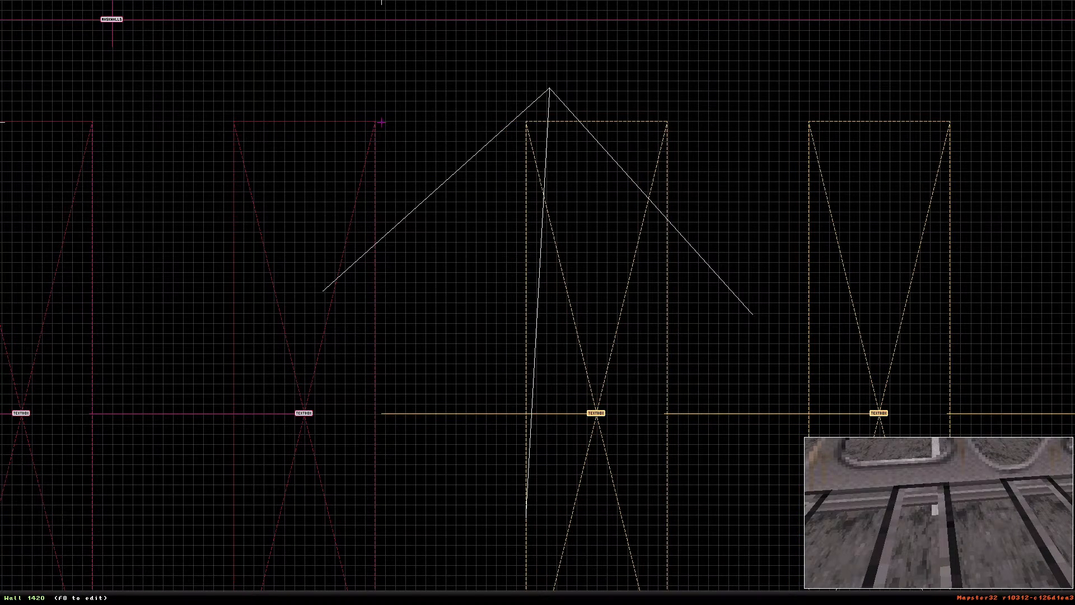
key(space)
key(BackSpace)
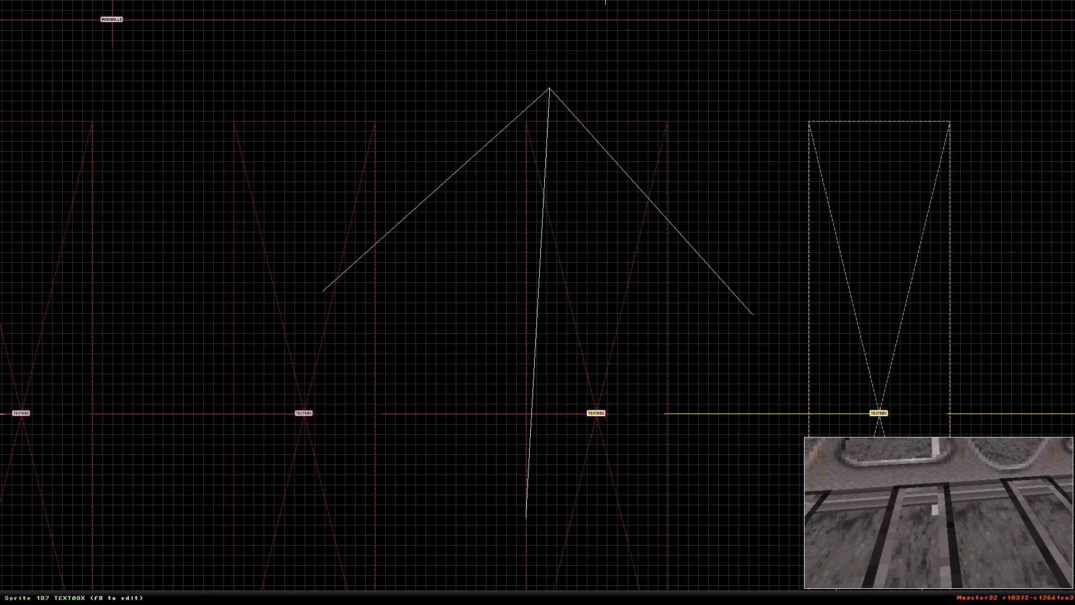
drag(603, 407, 593, 407)
key(ctrl+w)
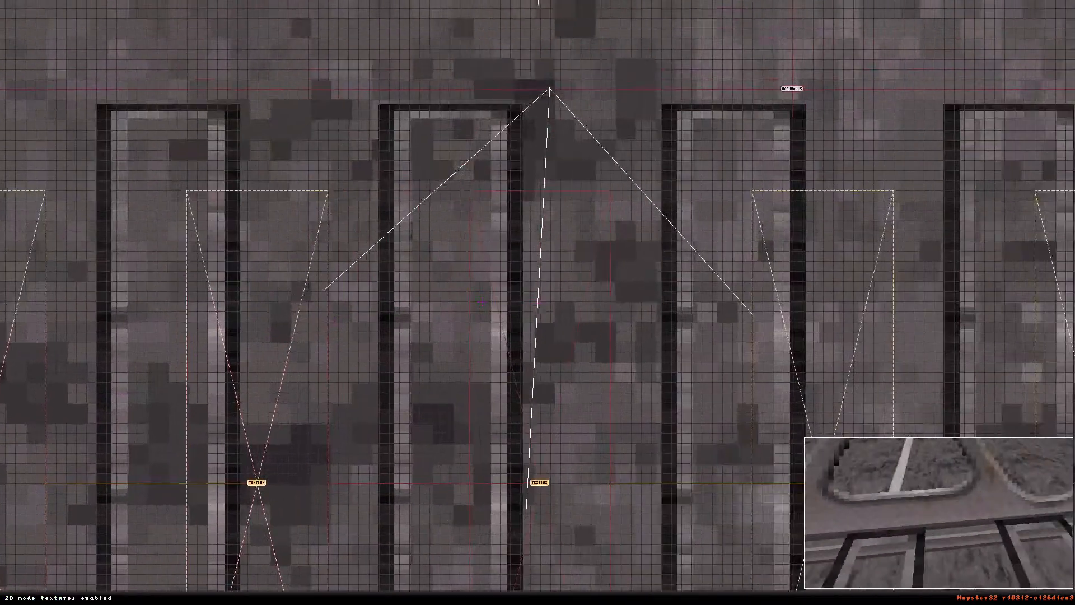
Examine the ladder's rungs and side rails on the street from several angles in the 3D view
key(KP_Enter)
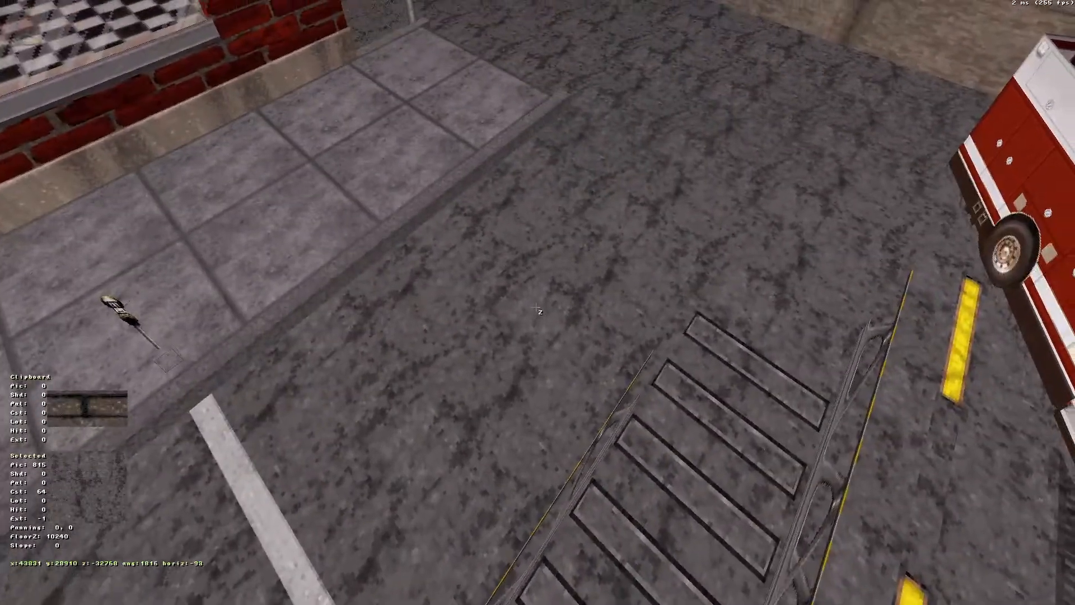
key(Down)
key(z)
key(Down)
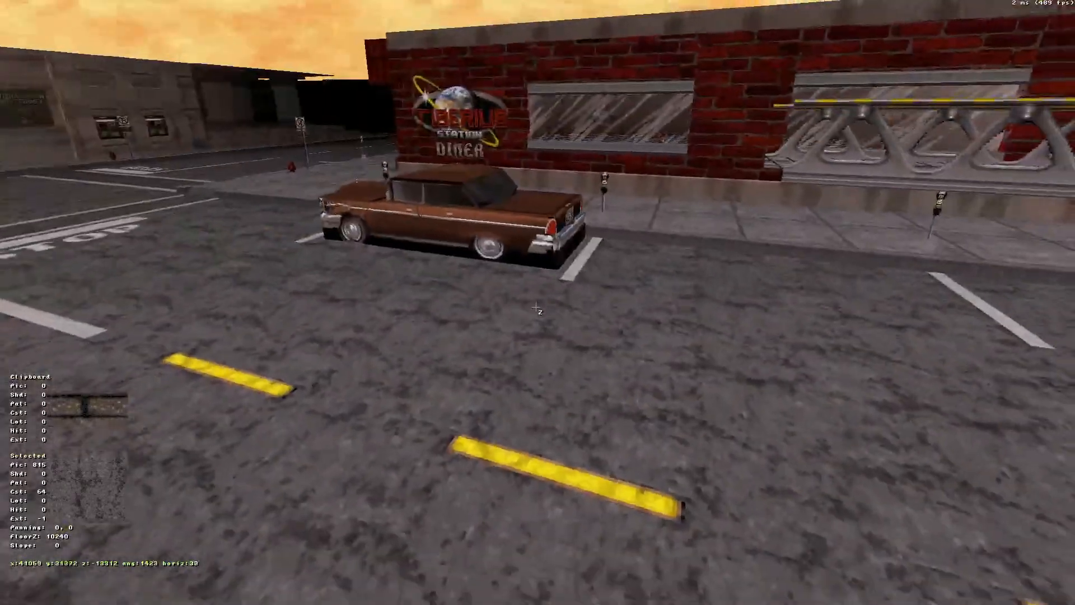
right_drag(574, 315, 562, 312)
key(Up)
key(a)
key(Up)
key(z)
key(Down)
key(Up)
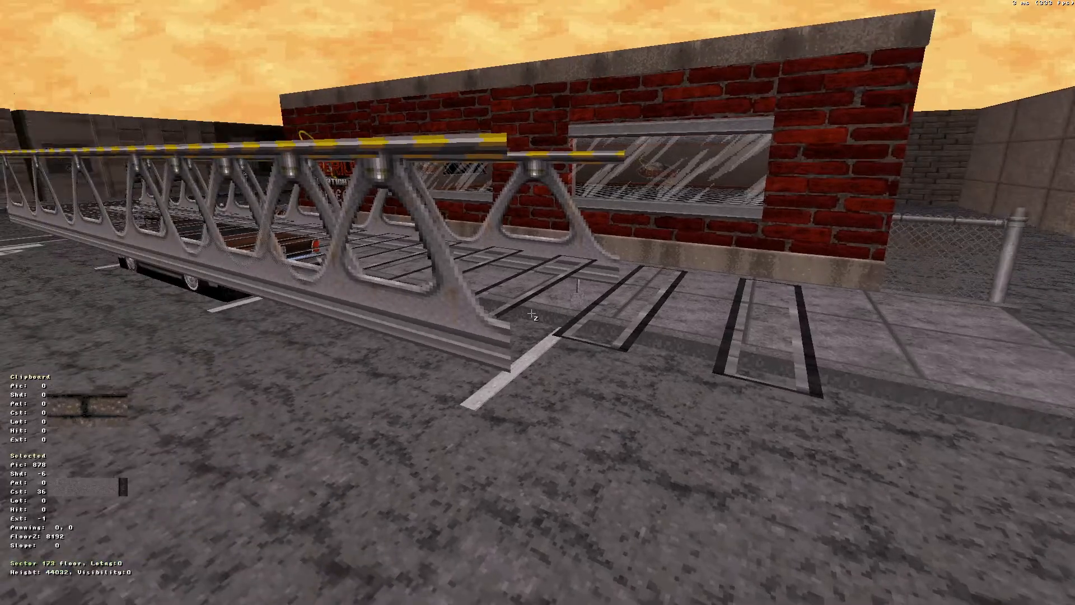
Delete the surplus side-rail sprite at the fire-truck end of the ladder, on the side facing the yellow lane line
middle_drag(531, 313, 531, 313)
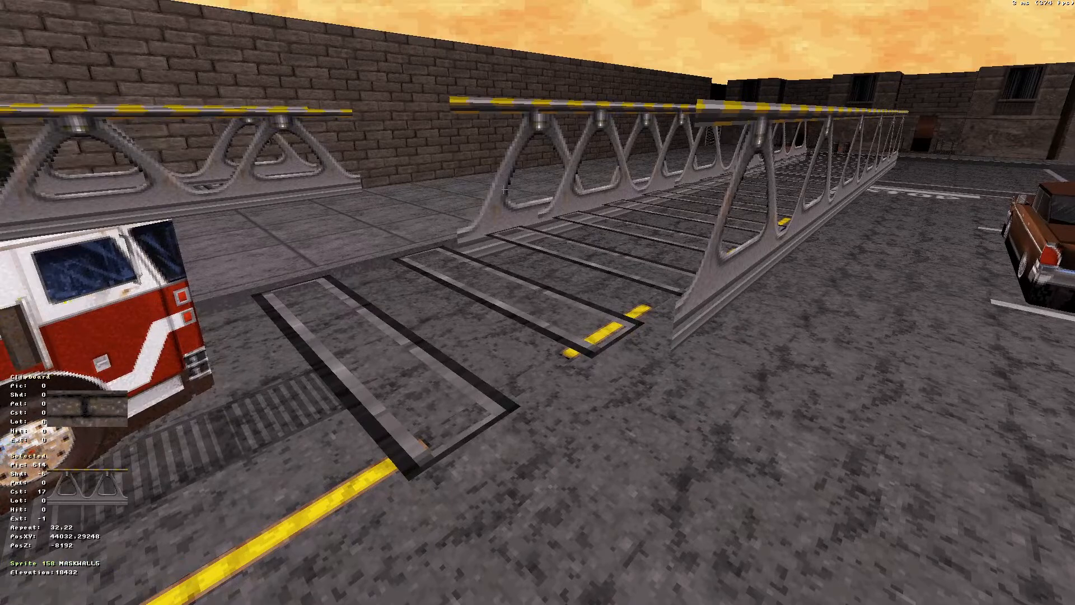
key(Delete)
middle_drag(504, 190, 504, 190)
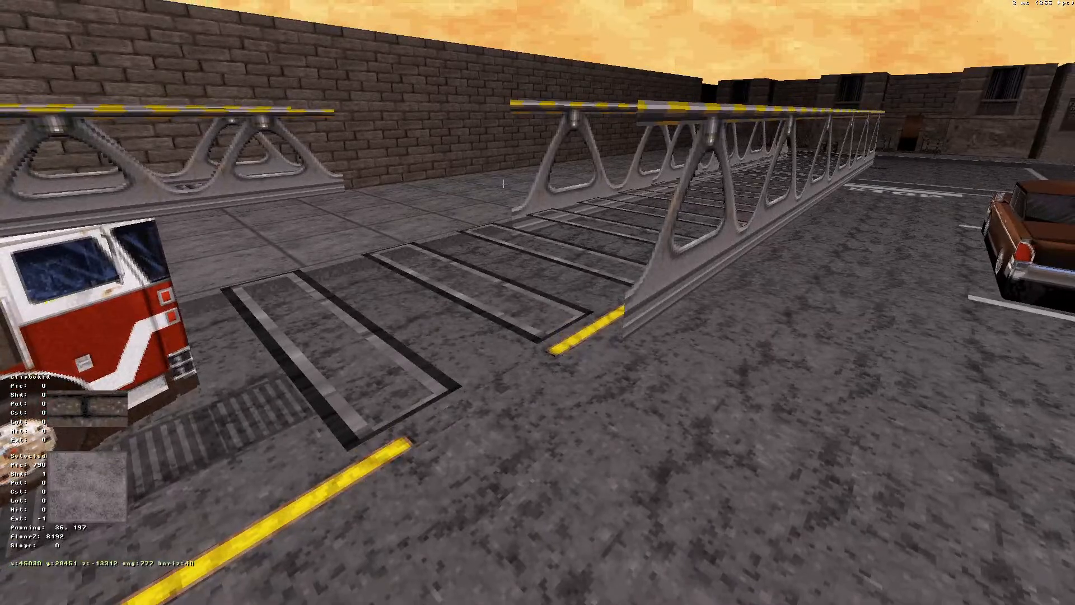
Move the last lane-side rail sprite along the ladder in the 2D map so it lines up with the third diner-side rail sprite
key(KP_Enter)
scroll(504, 209, down, 10)
right_drag(537, 303, 548, 387)
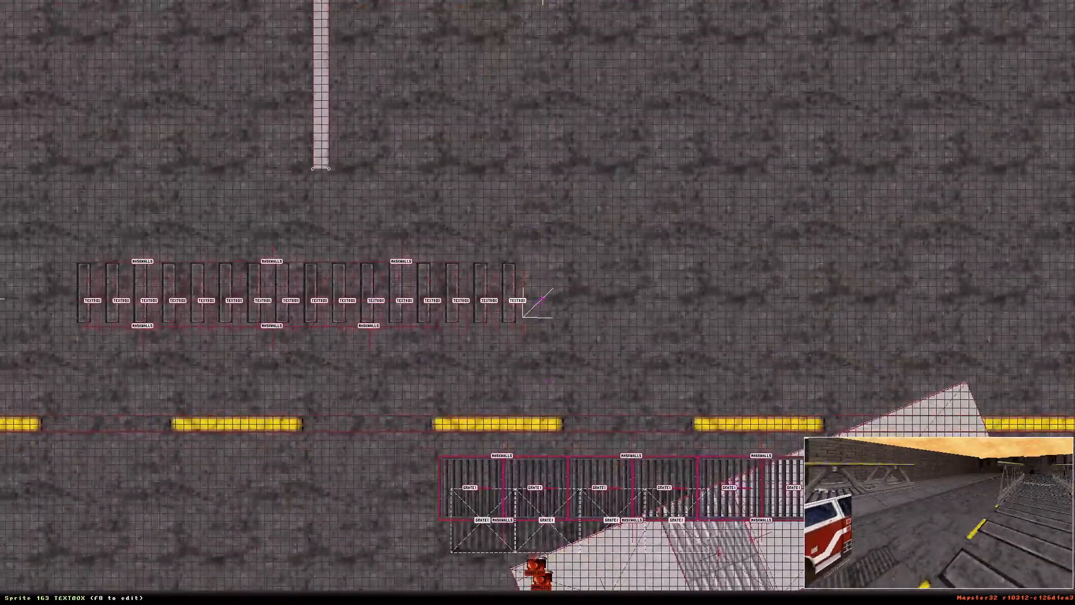
scroll(534, 305, up, 3)
right_drag(533, 305, 431, 401)
right_drag(537, 302, 380, 287)
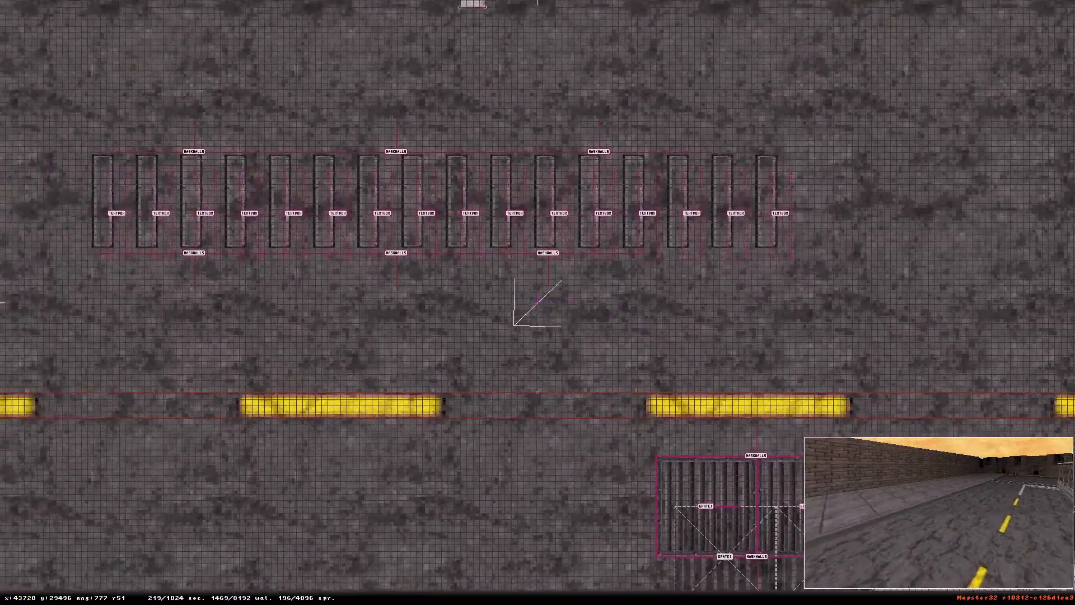
right_drag(538, 302, 537, 303)
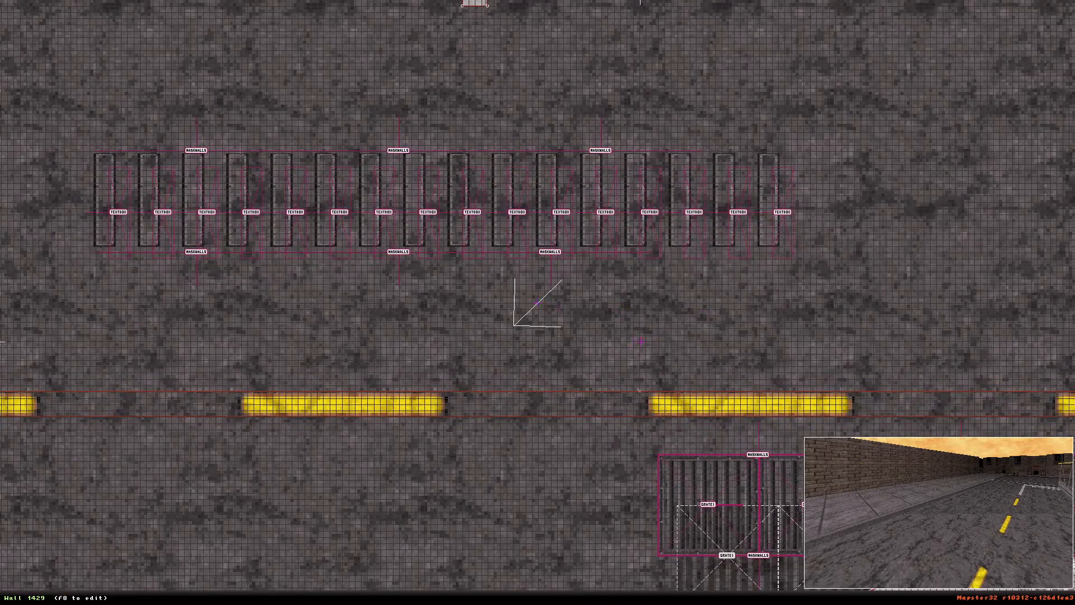
shift+drag(676, 342, 151, 282)
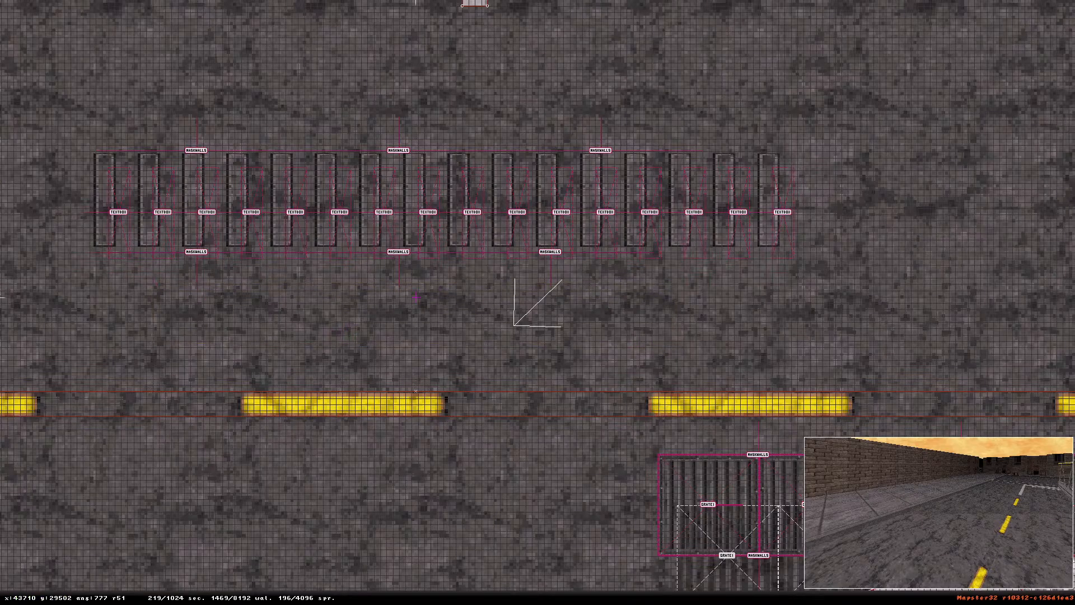
drag(556, 252, 601, 255)
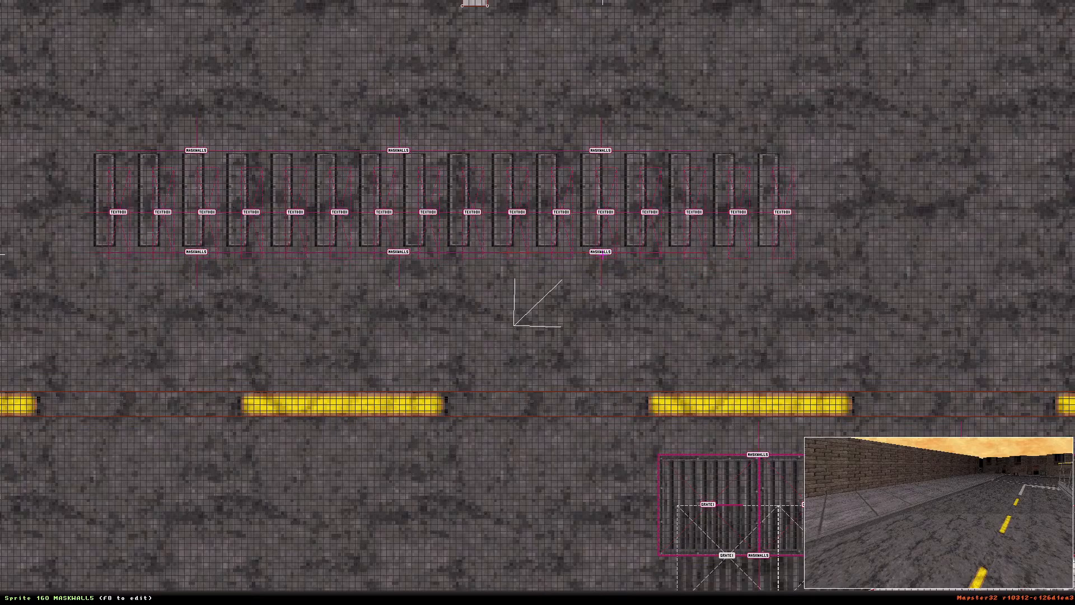
right_drag(908, 274, 525, 300)
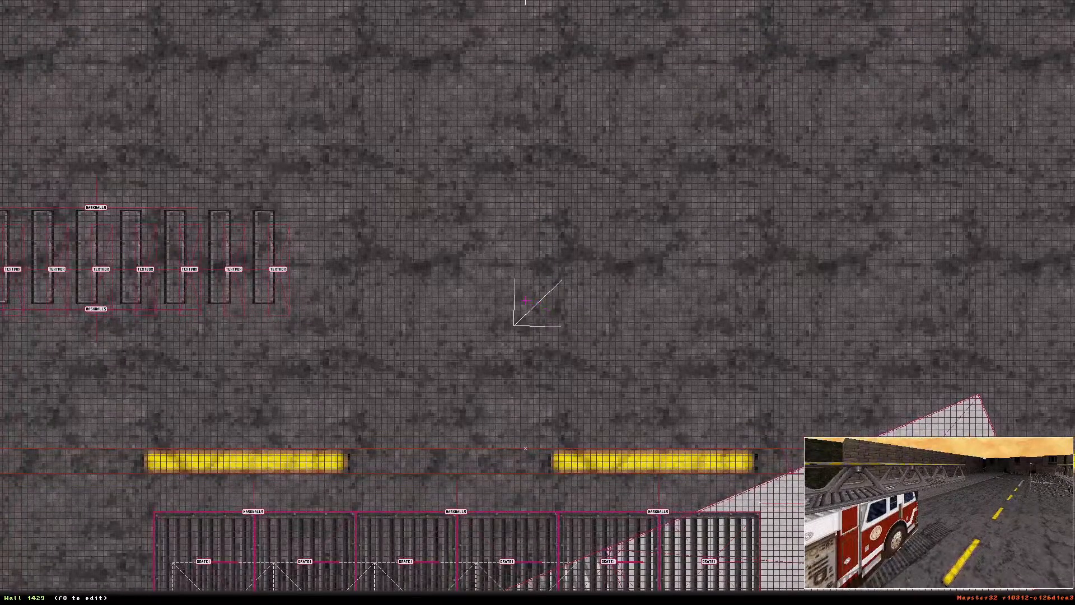
Delete the two surplus rung sprites that extend past the end of the ladder's side rails
key(KP_Enter)
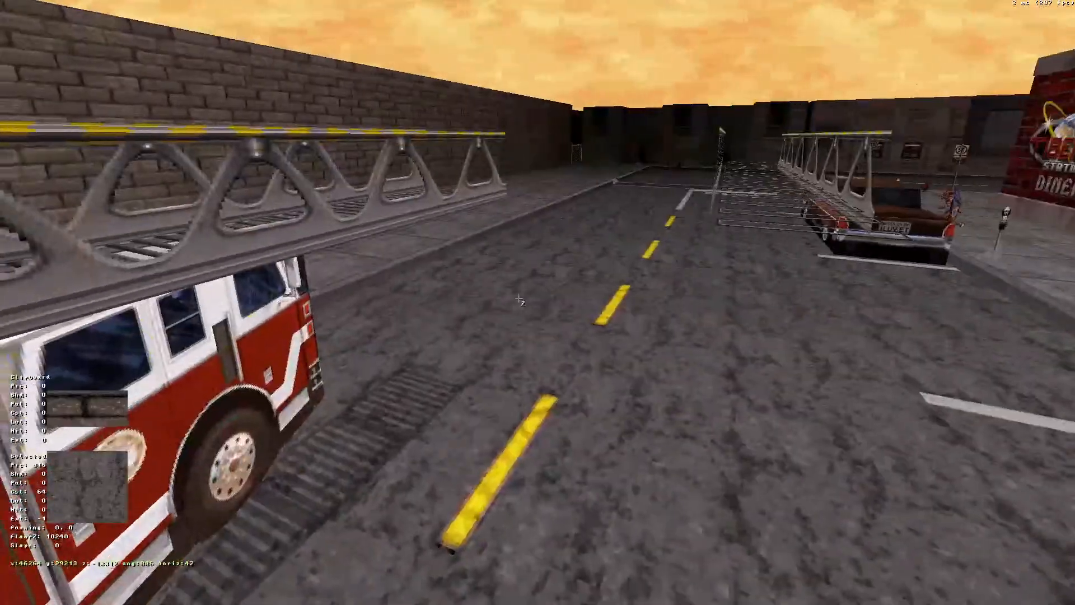
key(Up)
key(Down)
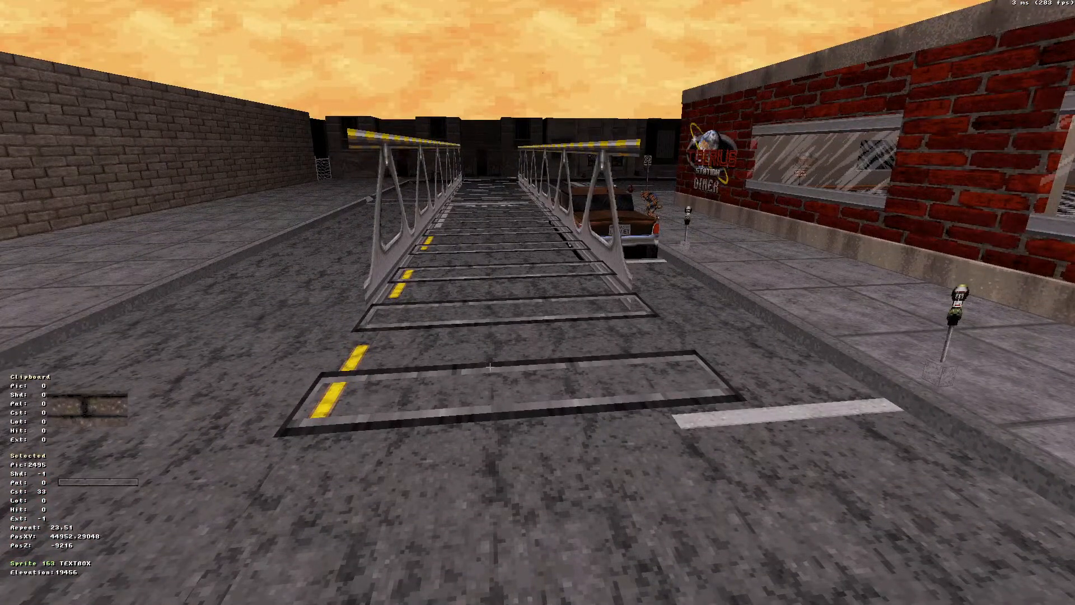
key(Delete)
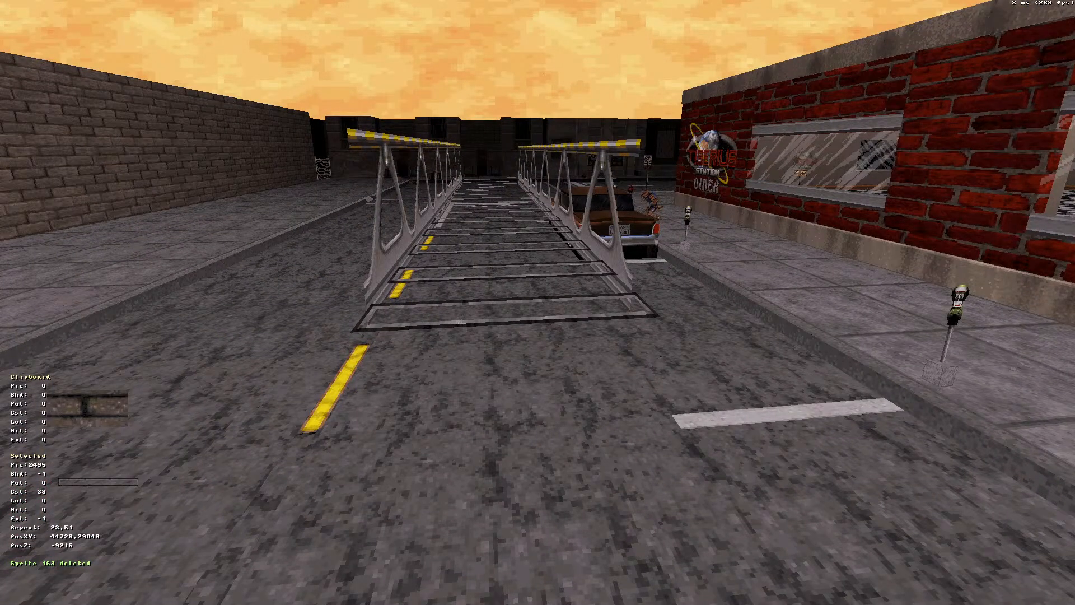
key(Up)
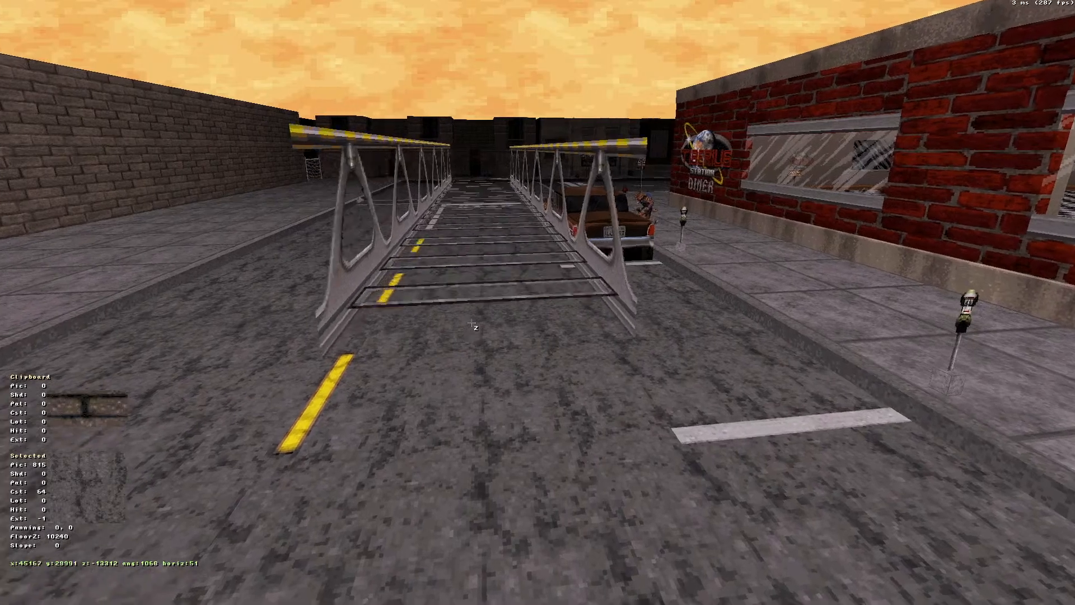
Select all remaining ladder rung sprites in the 2D map and nudge them slightly toward the lane-side rail
key(a)
key(Left)
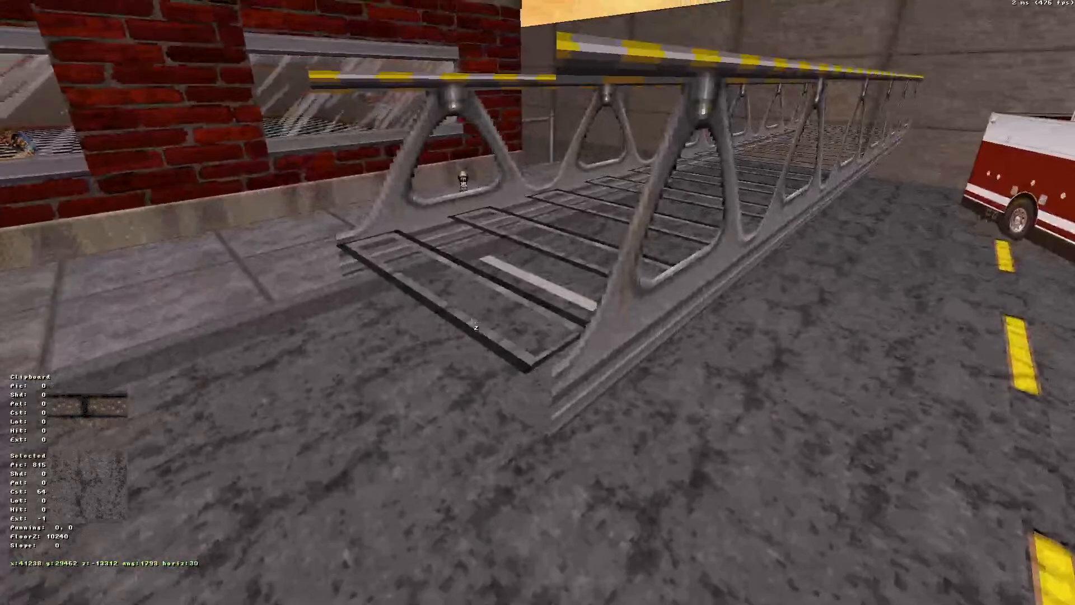
right_drag(472, 323, 466, 322)
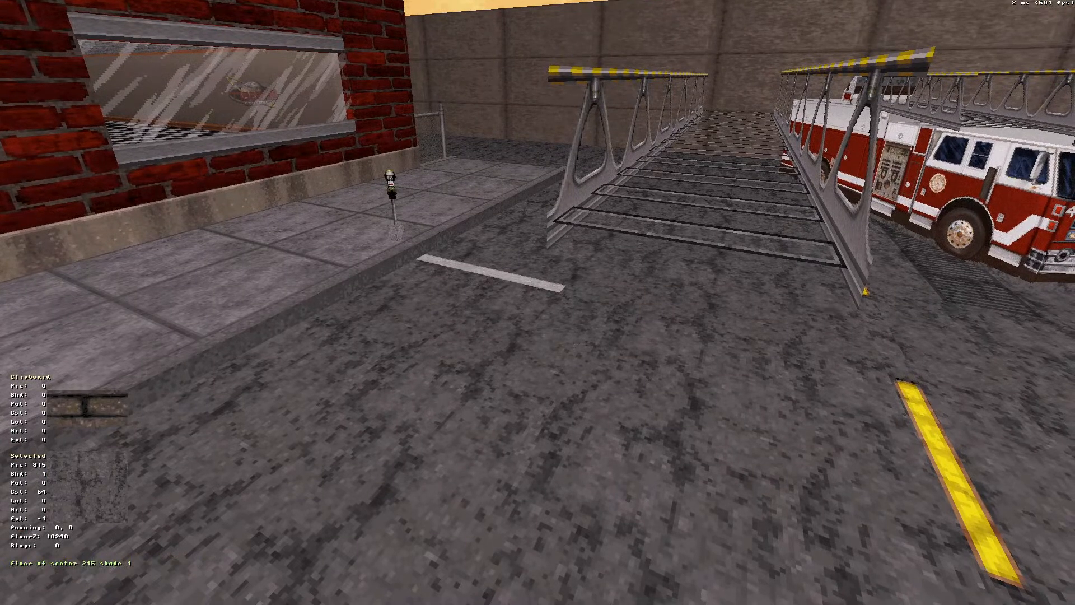
key(KP_Enter)
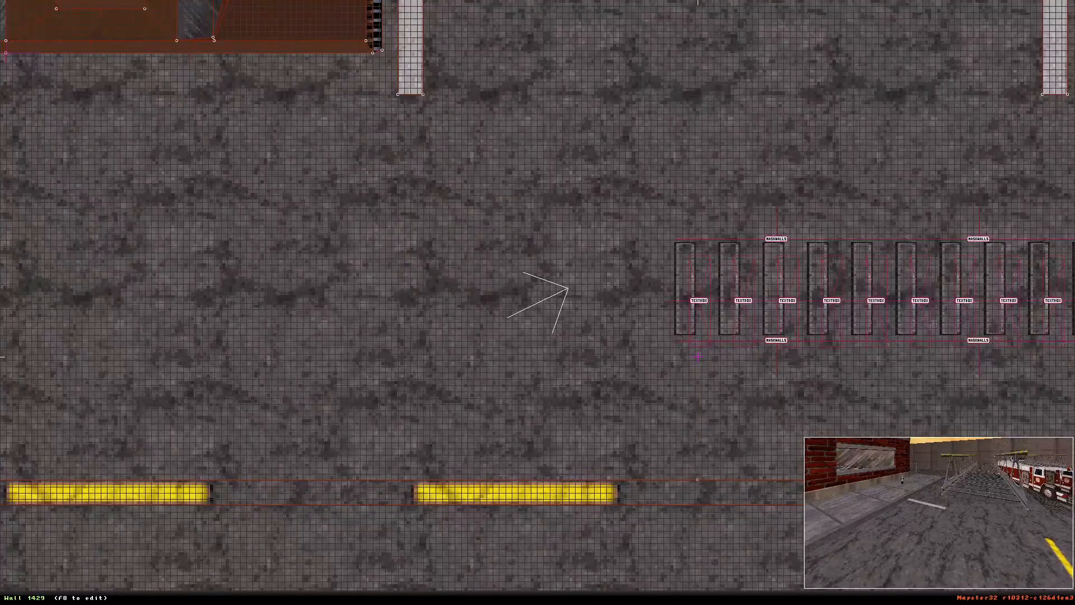
scroll(441, 255, down, 2)
right_drag(441, 255, 899, 381)
shift+drag(113, 153, 691, 191)
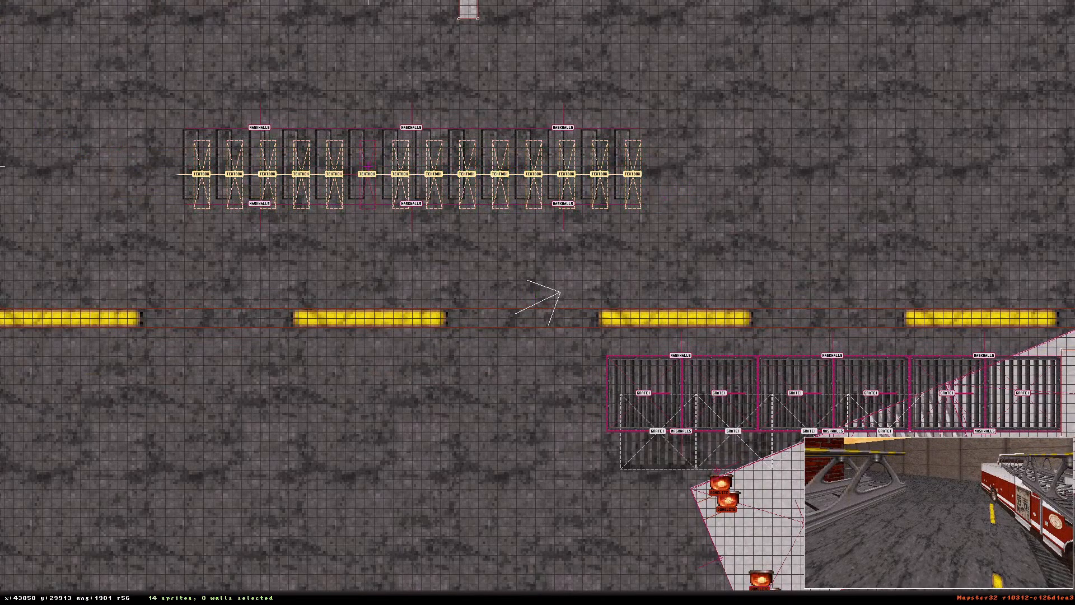
scroll(518, 172, up, 4)
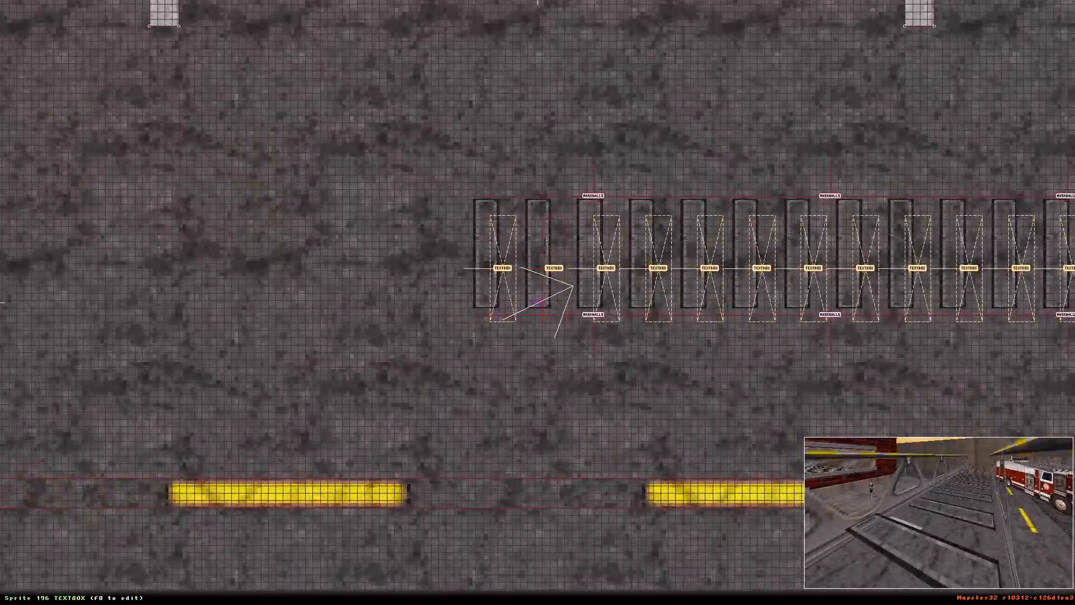
mouse_move(539, 302)
right_down()
mouse_move(550, 359)
mouse_move(516, 364)
mouse_move(391, 322)
mouse_move(378, 305)
mouse_move(577, 283)
mouse_move(589, 309)
mouse_move(532, 309)
right_up()
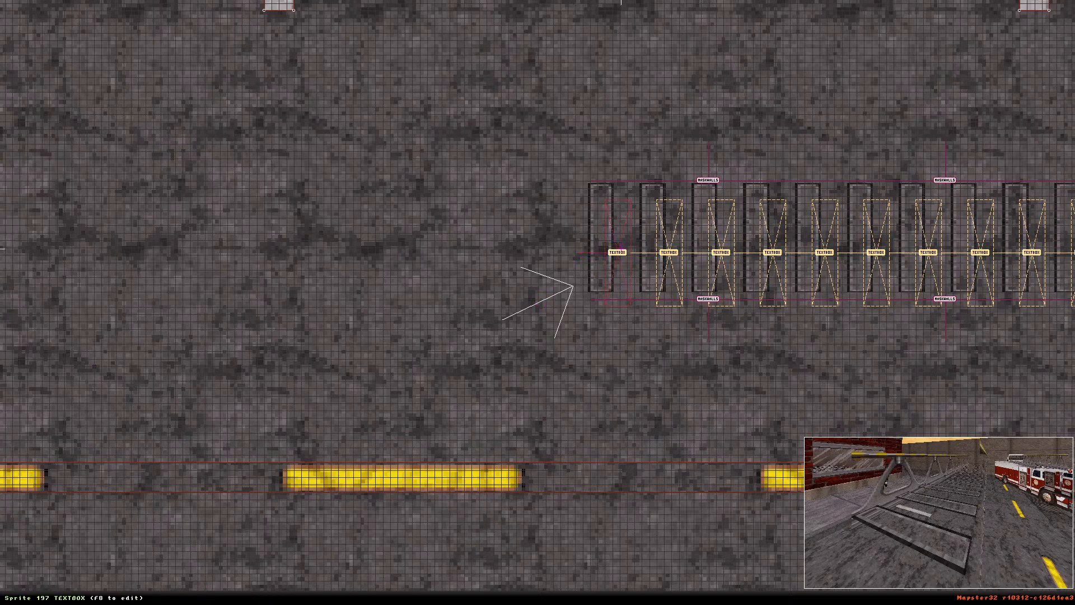
drag(619, 251, 620, 254)
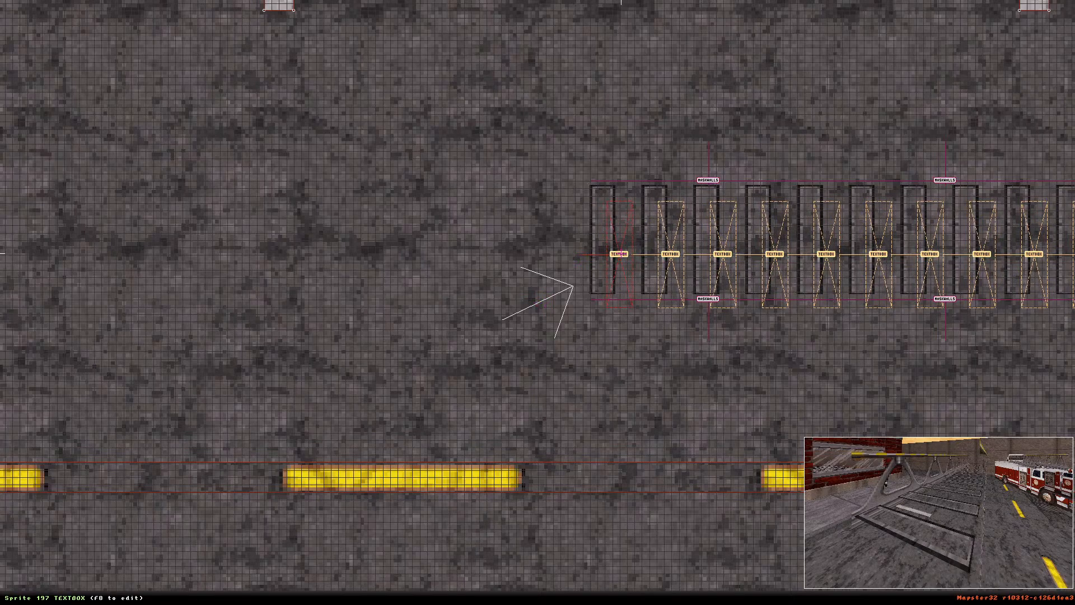
Set the end rung's repeat to 24, 50 and shift the selected rungs further toward the lane-side rail
key(KP_4)
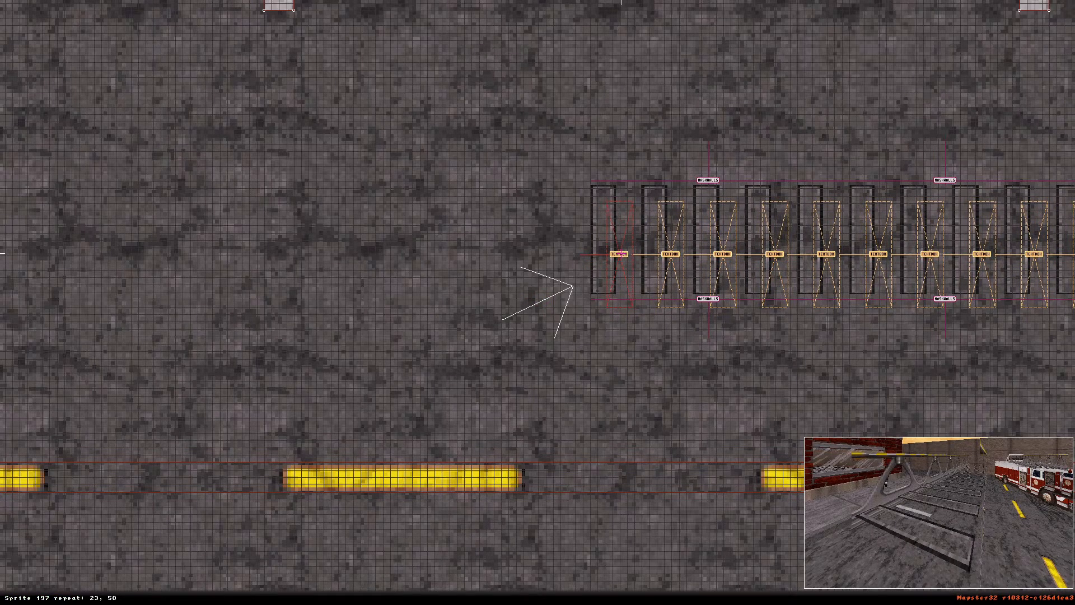
key(KP_6)
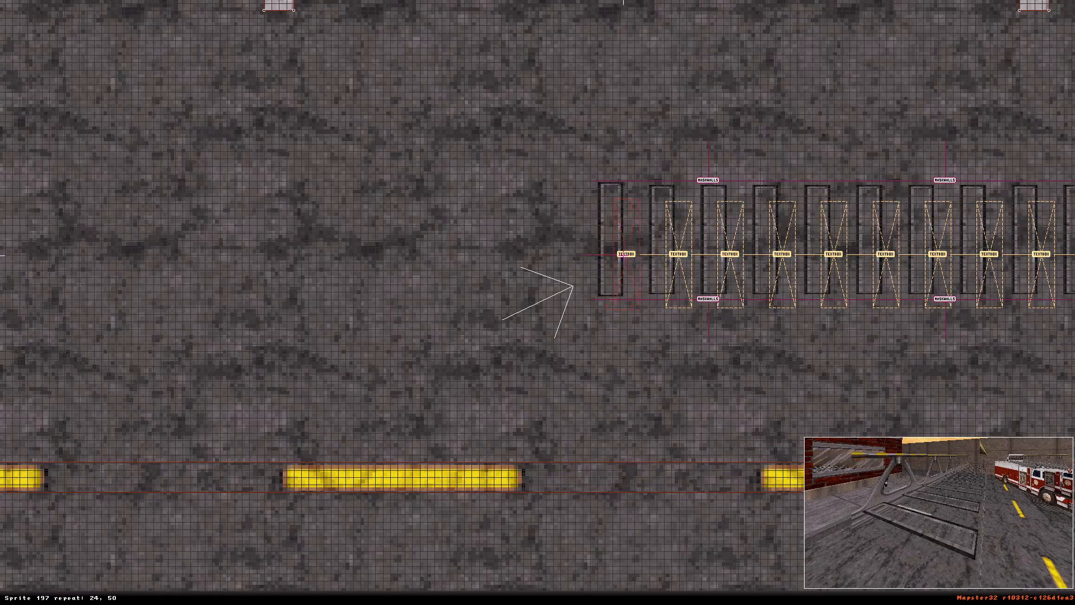
drag(619, 253, 620, 254)
scroll(622, 257, up, 5)
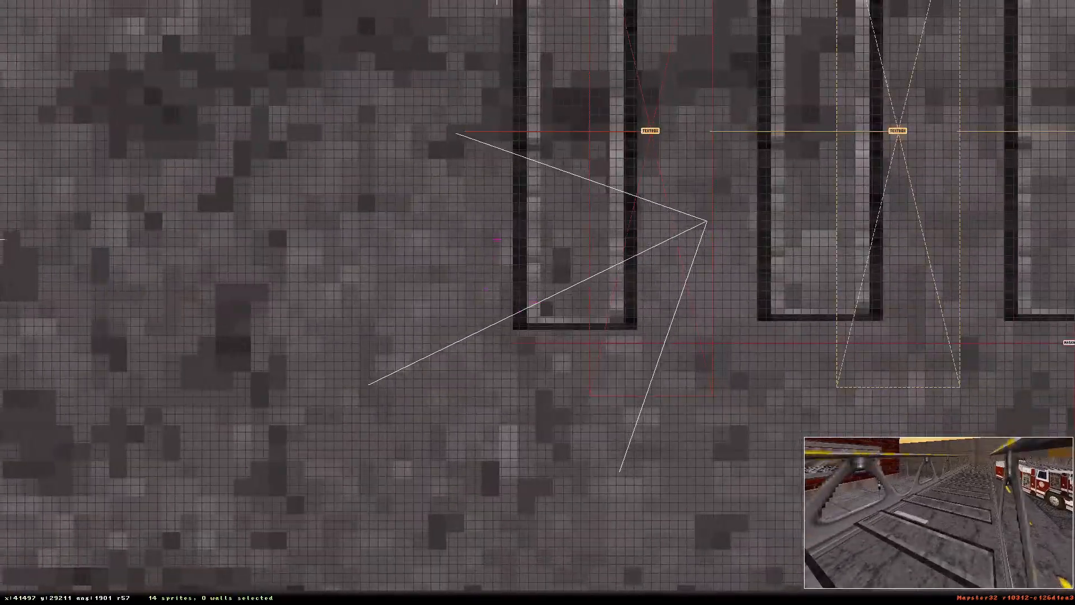
drag(649, 133, 650, 145)
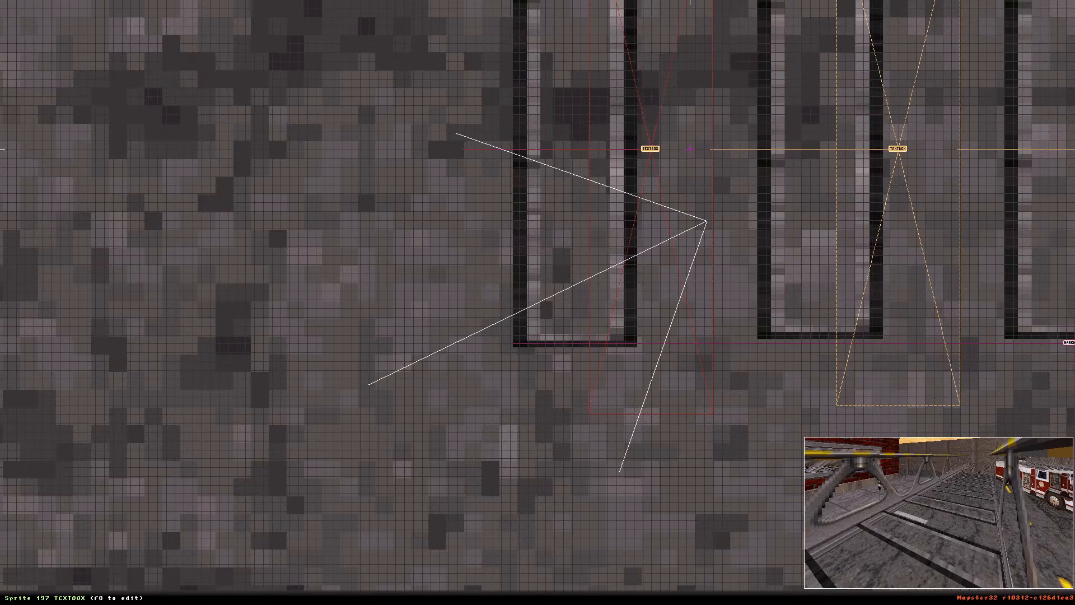
Check the rungs against the rails in 3D, then reselect them all in the 2D map and nudge them toward the diner-side rail
key(KP_Enter)
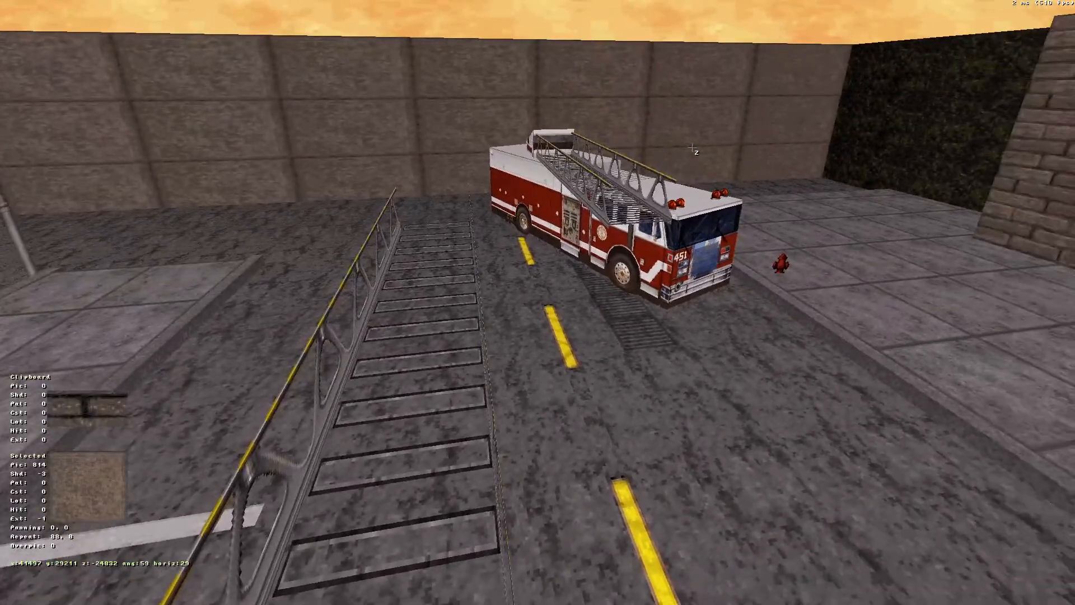
right_drag(692, 148, 693, 148)
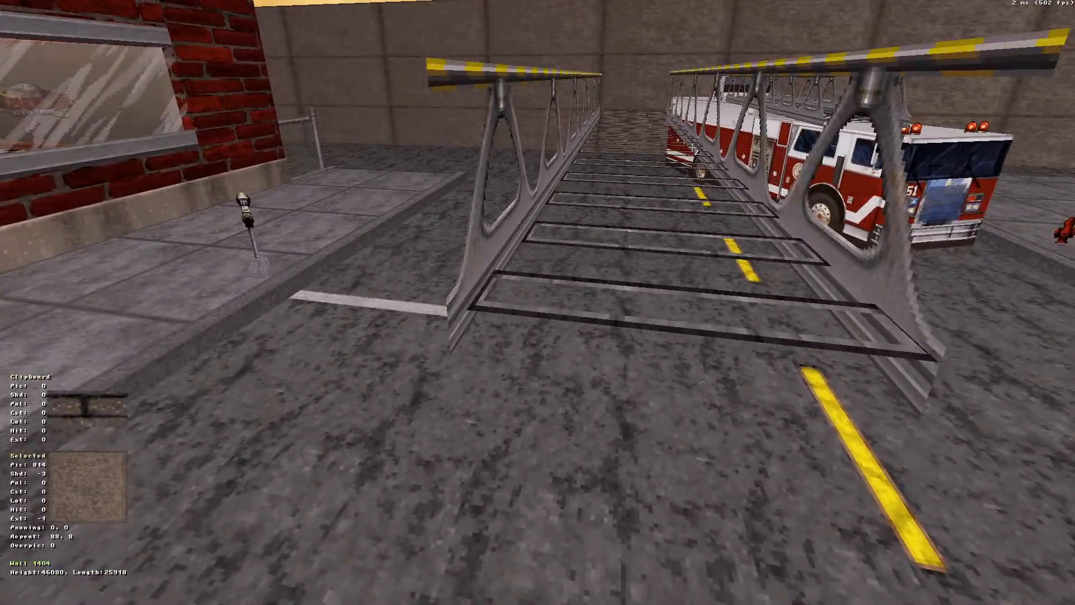
key(Right)
key(Down)
key(Right)
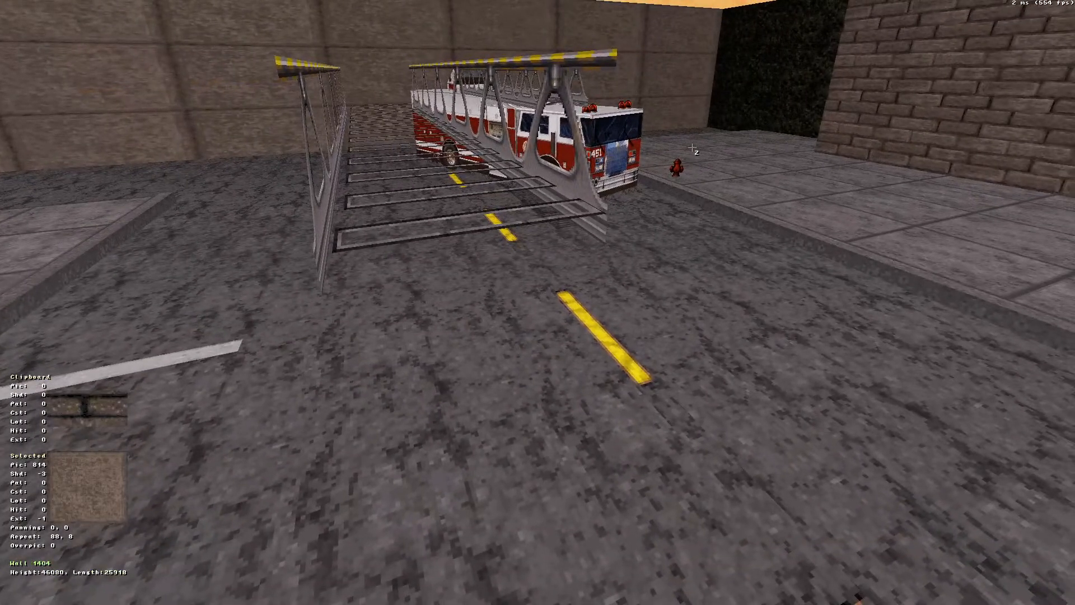
key(Left)
key(KP_Enter)
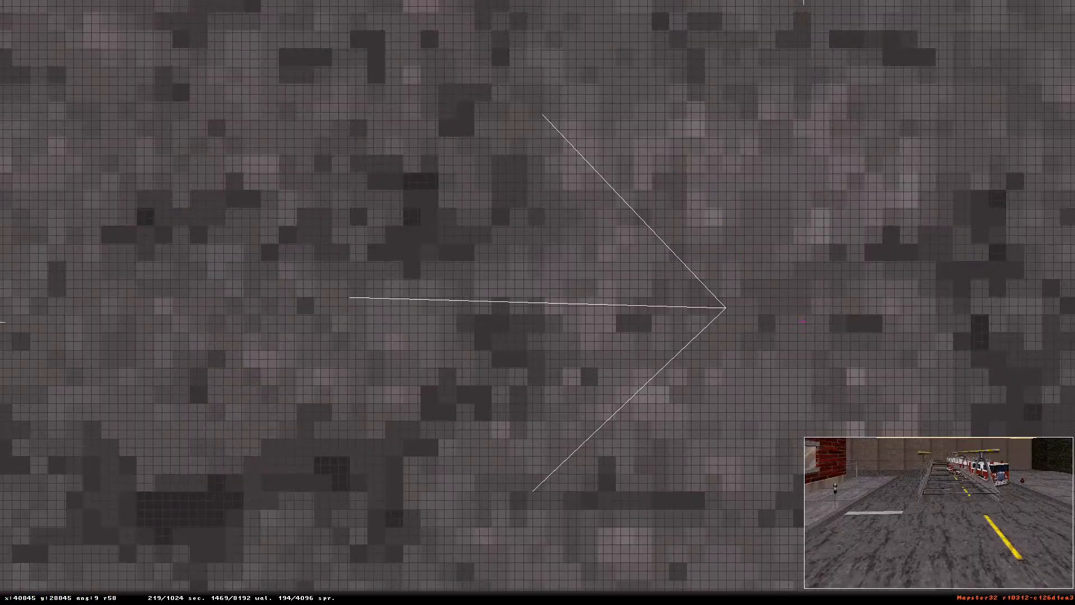
scroll(772, 286, up, 1)
scroll(773, 287, down, 8)
right_click(851, 346)
right_drag(539, 302, 624, 374)
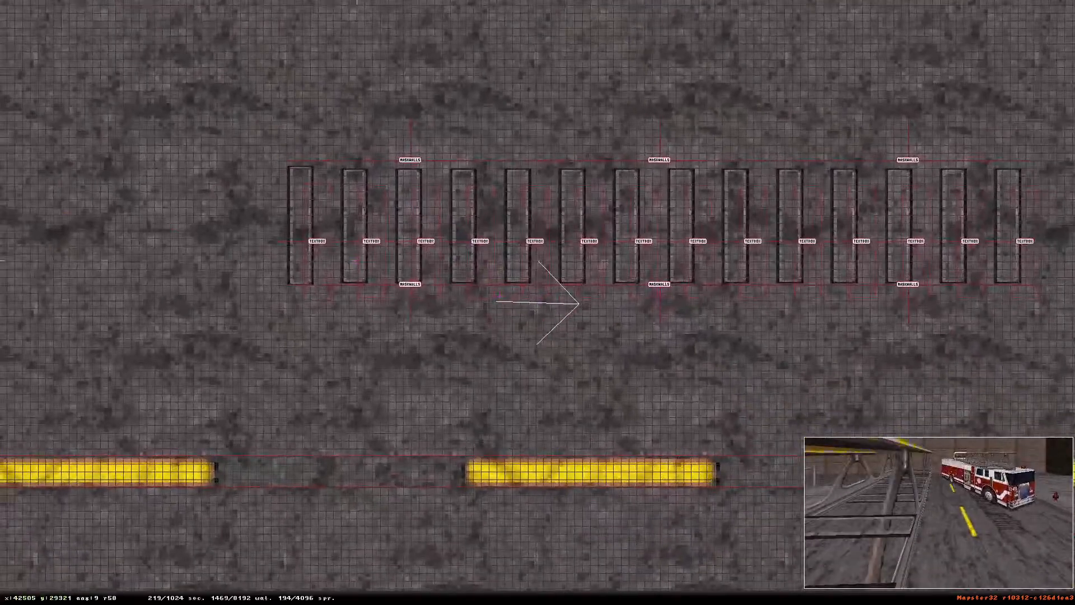
shift+drag(164, 214, 1050, 263)
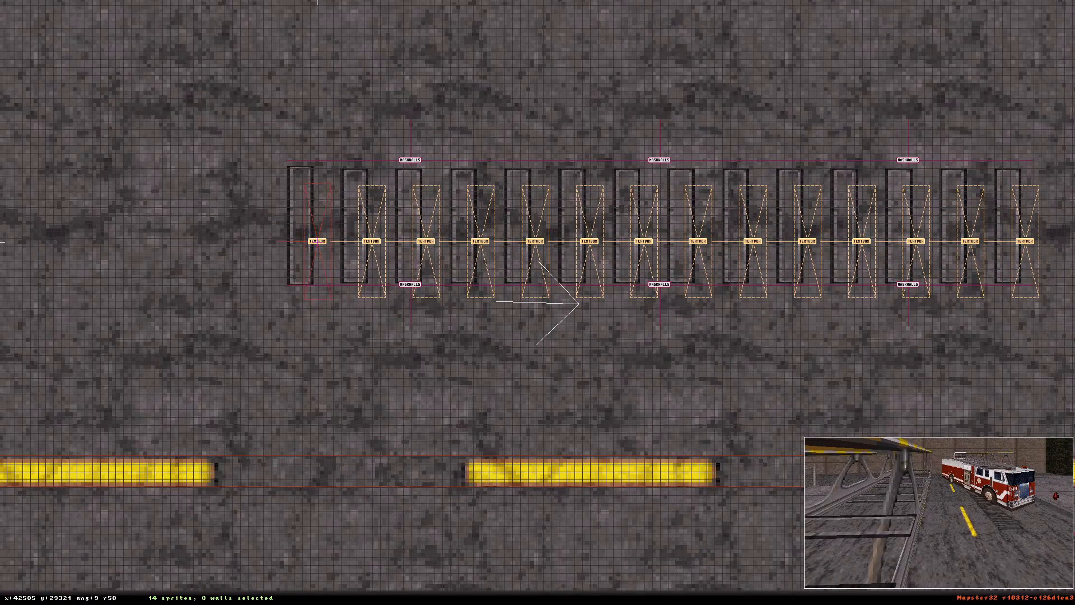
drag(317, 241, 317, 237)
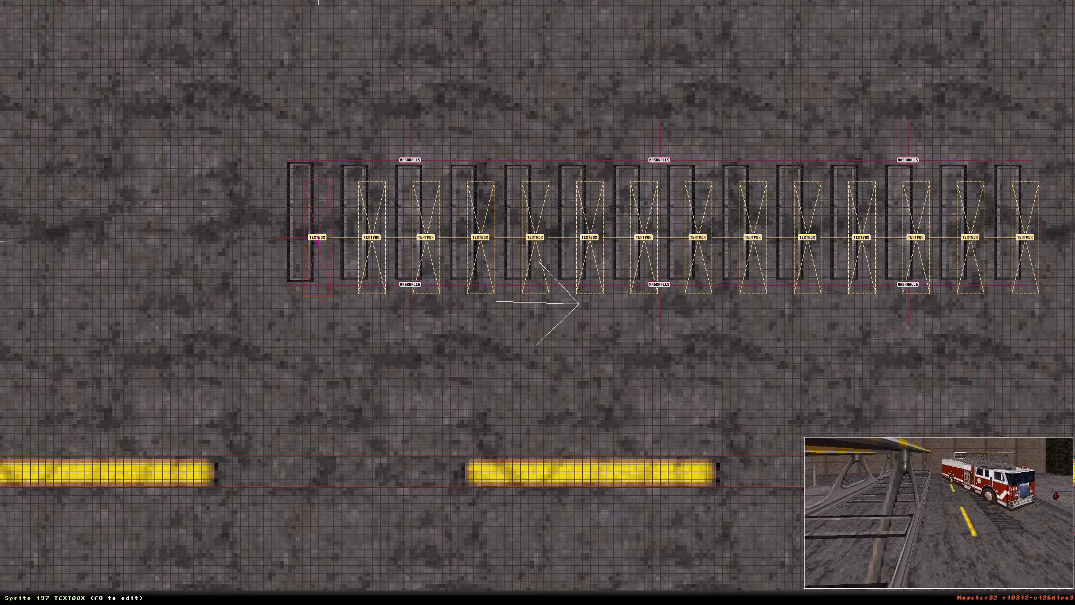
Set the end rung sprite's repeat to 24, 49
key(KP_4)
key(KP_6)
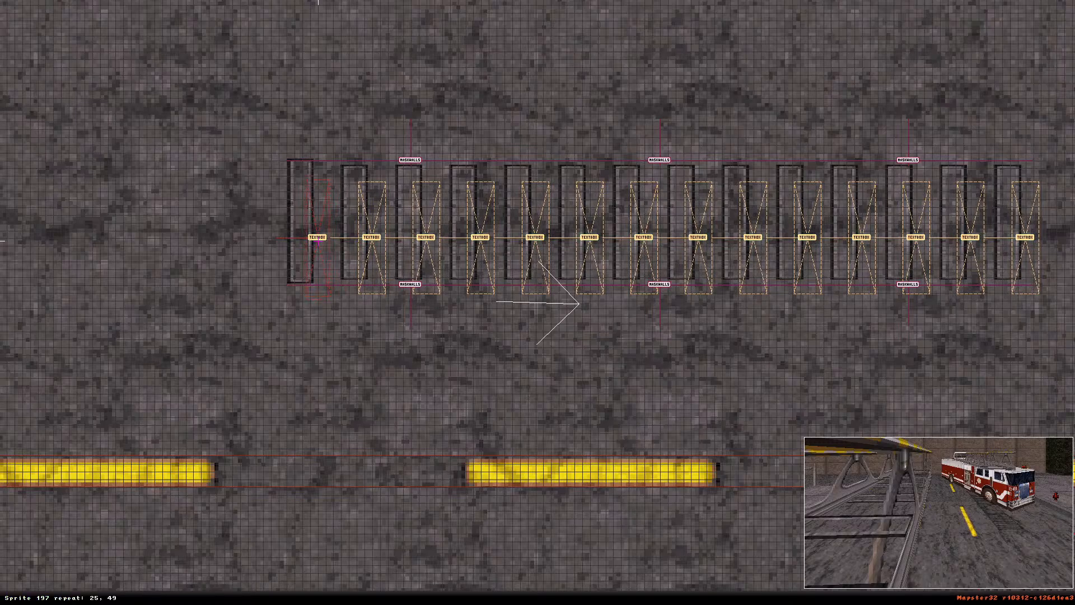
key(KP_4)
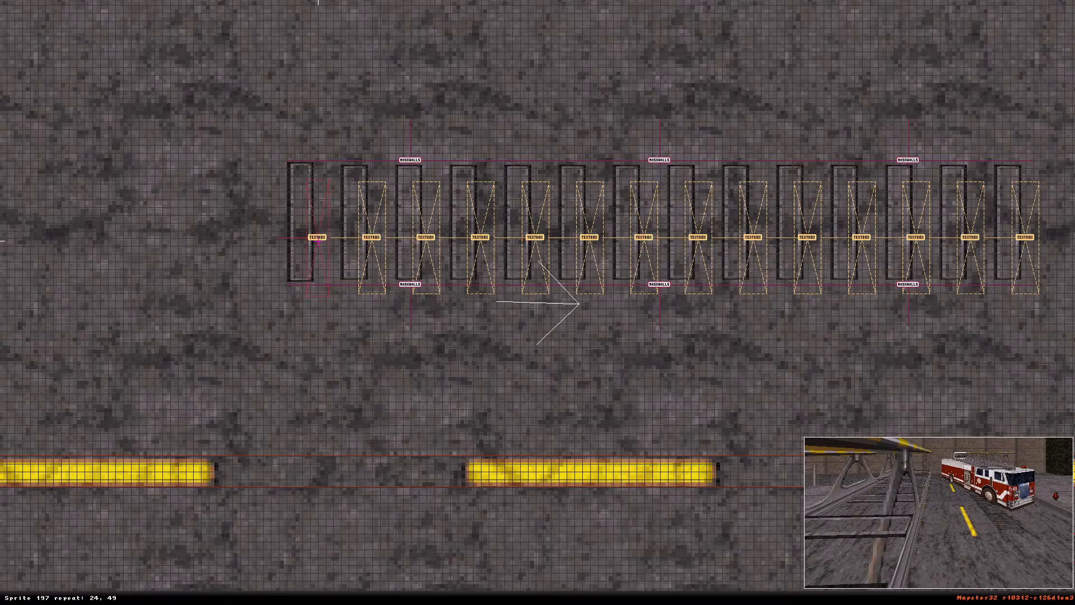
Undo the end rung's last resize and the last shift of the rungs, and check their fit against the rails in 3D
key(ctrl+z)
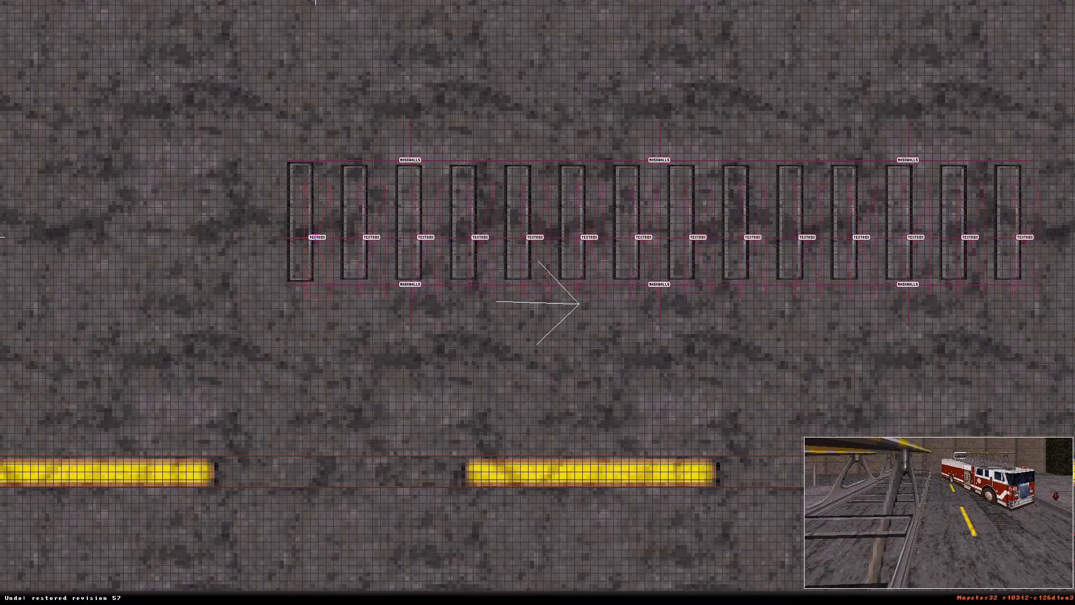
key(ctrl+z)
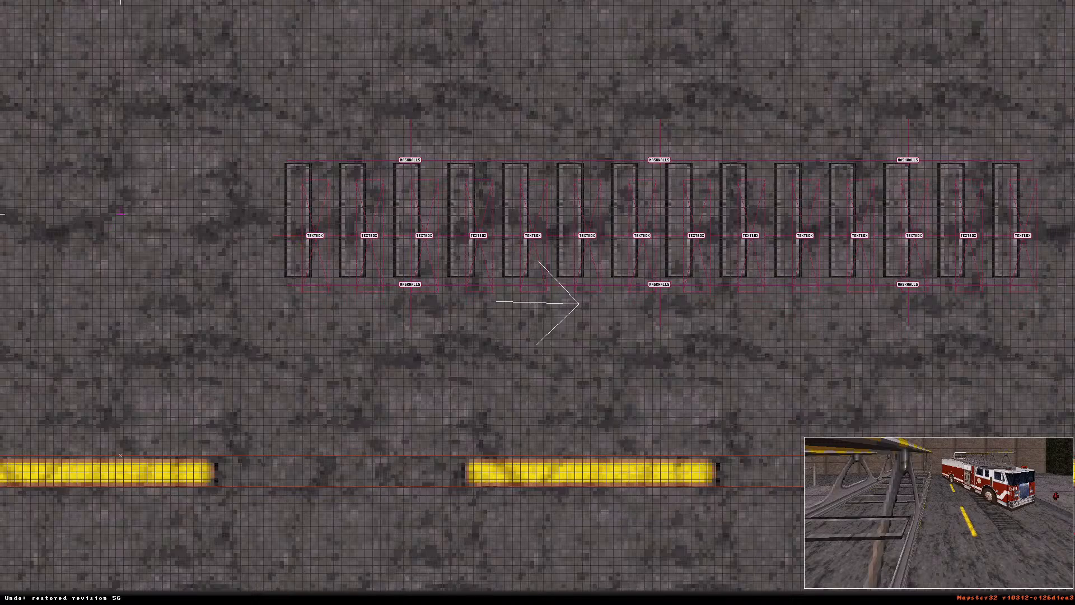
shift+drag(127, 210, 1063, 291)
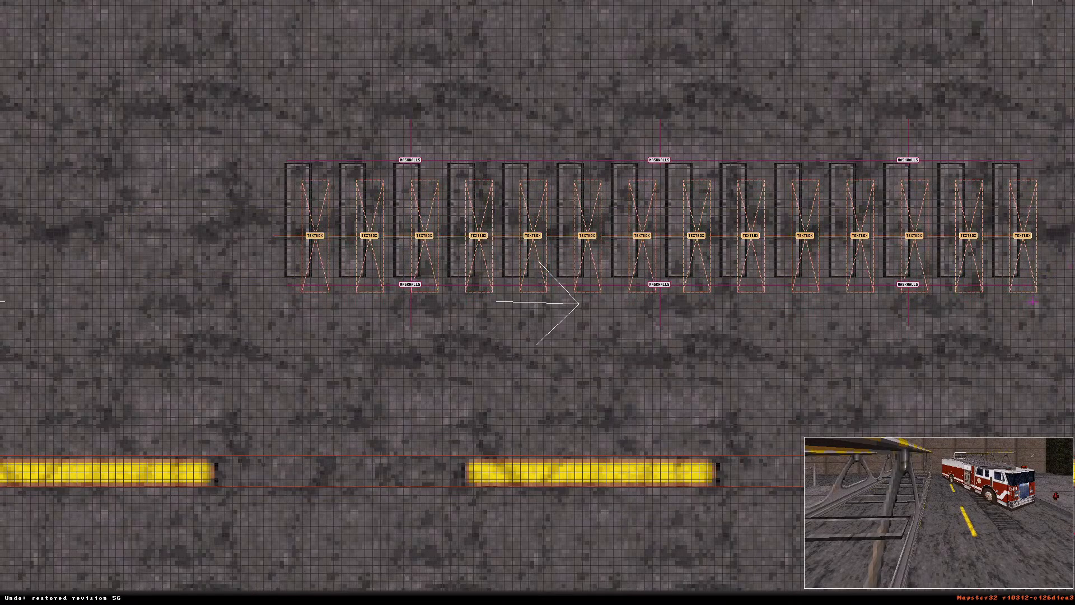
click(843, 520)
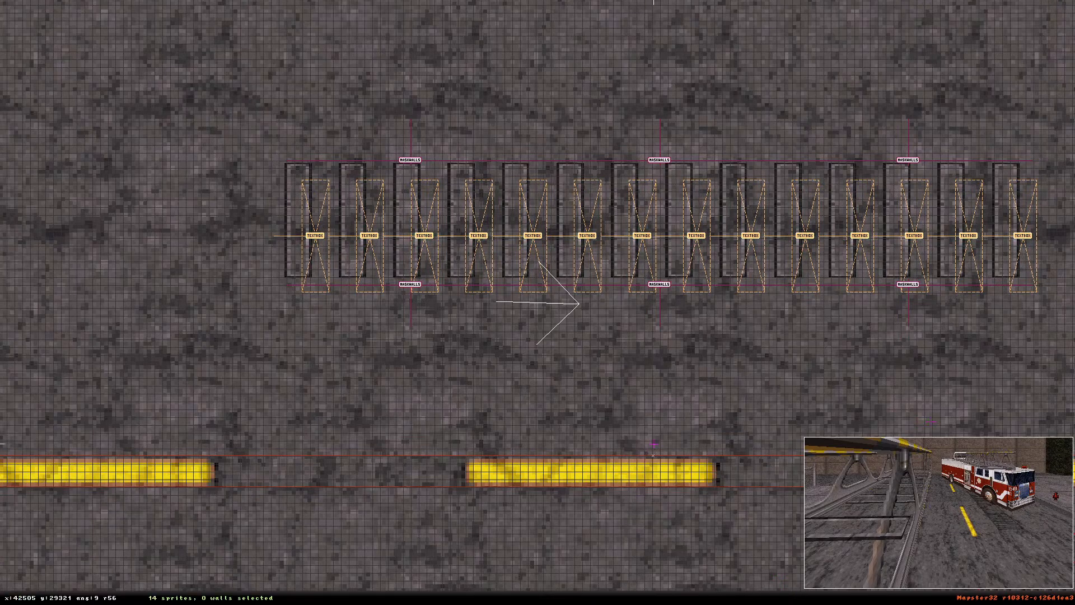
key(shift)
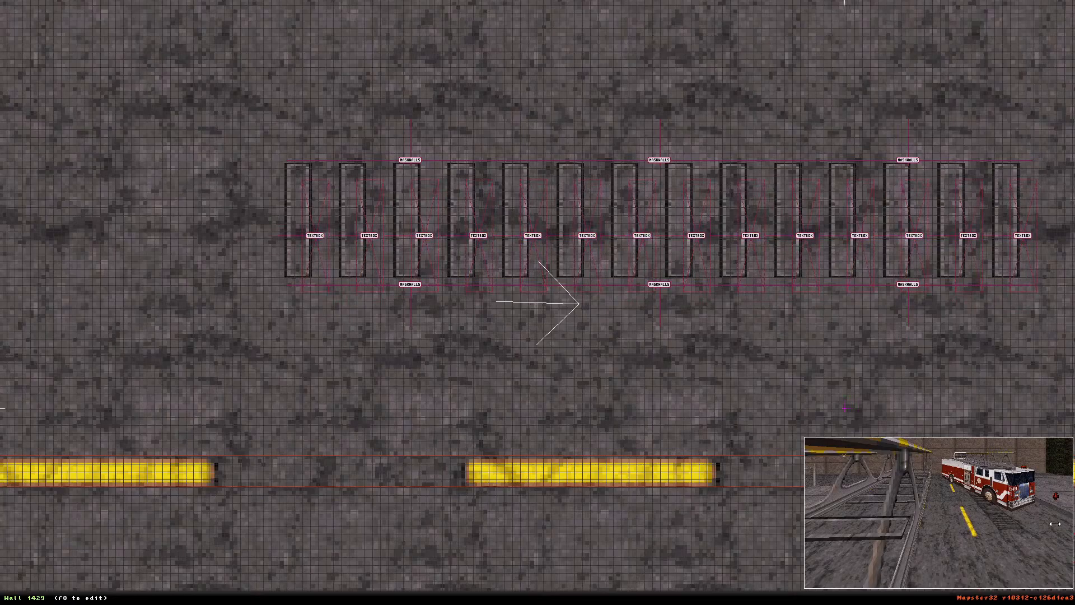
key(KP_Enter)
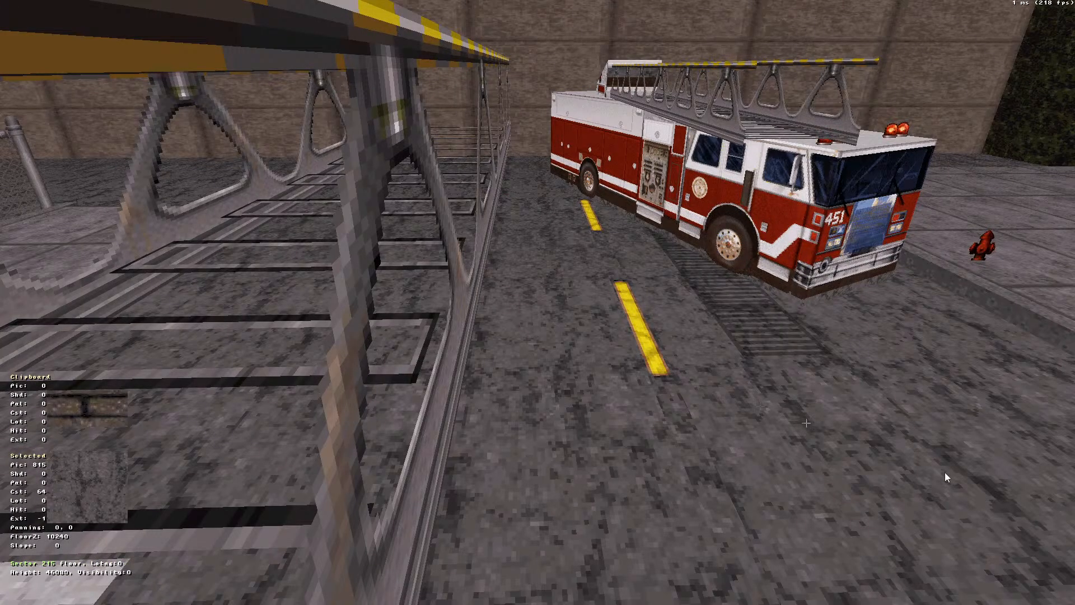
Select all the ladder rung sprites in the 2D map and nudge them toward the lane-side rail
key(KP_Enter)
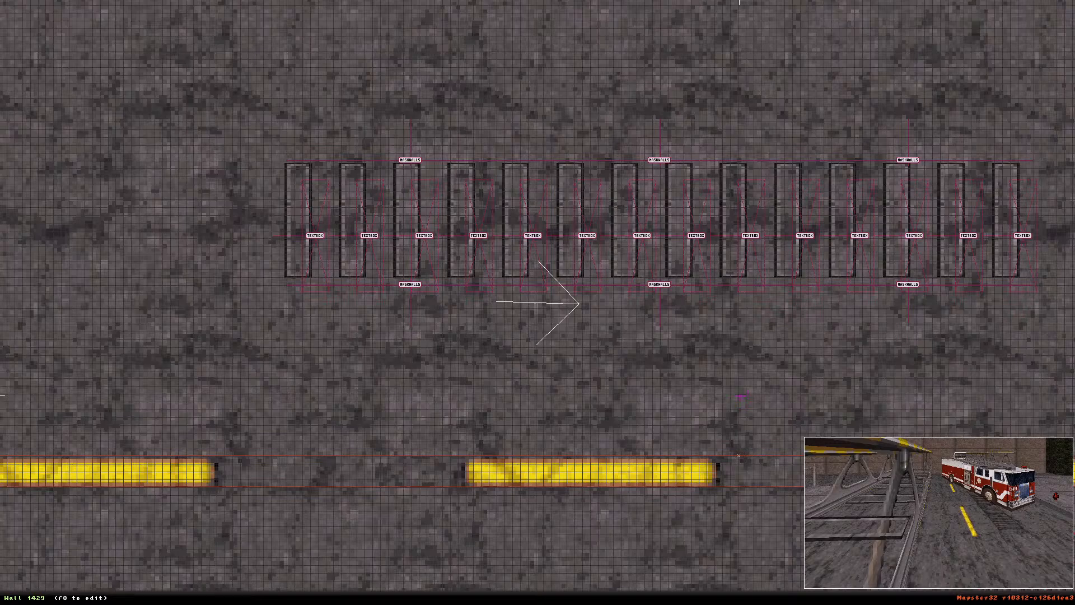
scroll(739, 395, down, 3)
scroll(385, 293, up, 2)
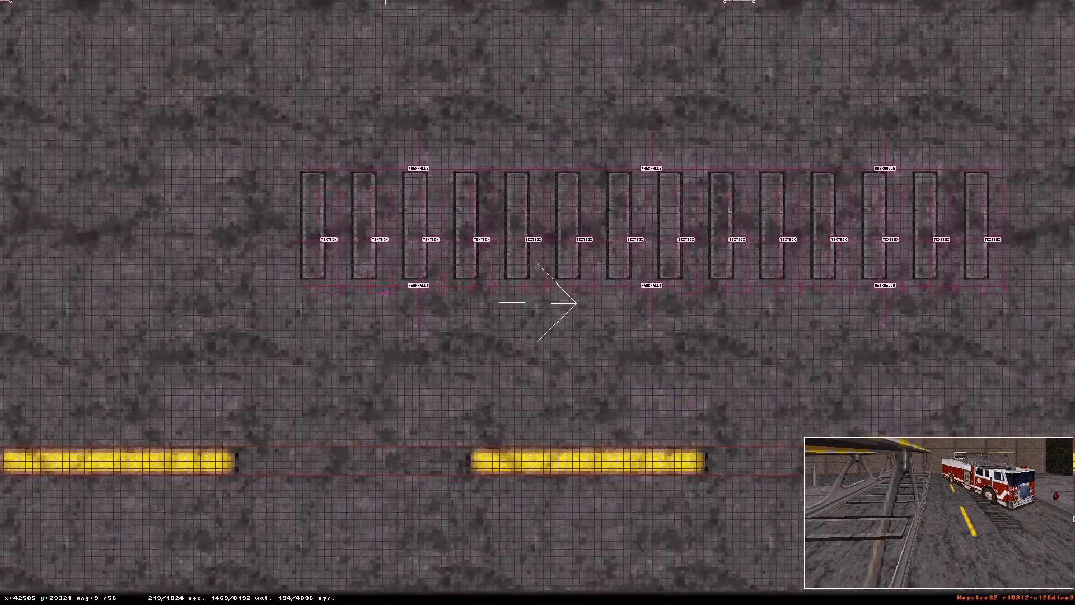
scroll(385, 292, up, 1)
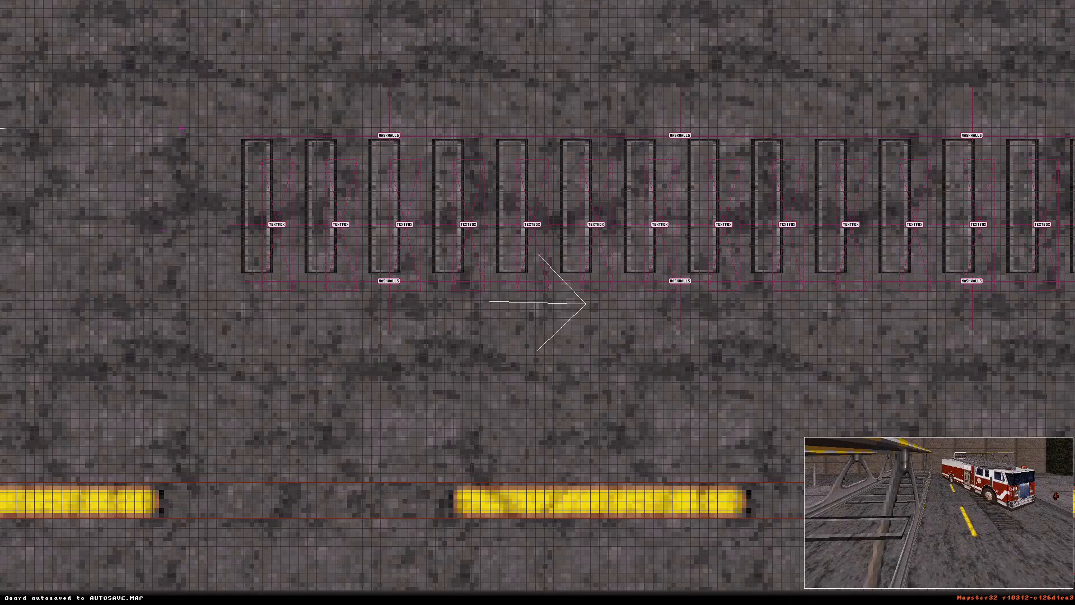
shift+drag(165, 180, 1070, 243)
scroll(1070, 243, down, 3)
shift+drag(310, 238, 881, 268)
scroll(881, 268, up, 3)
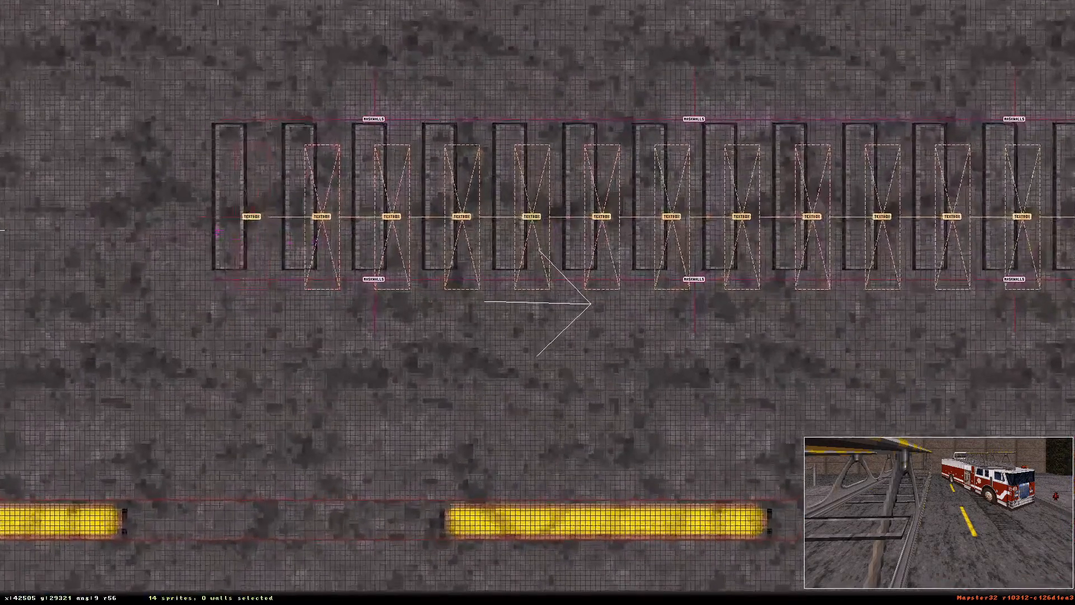
drag(243, 222, 255, 220)
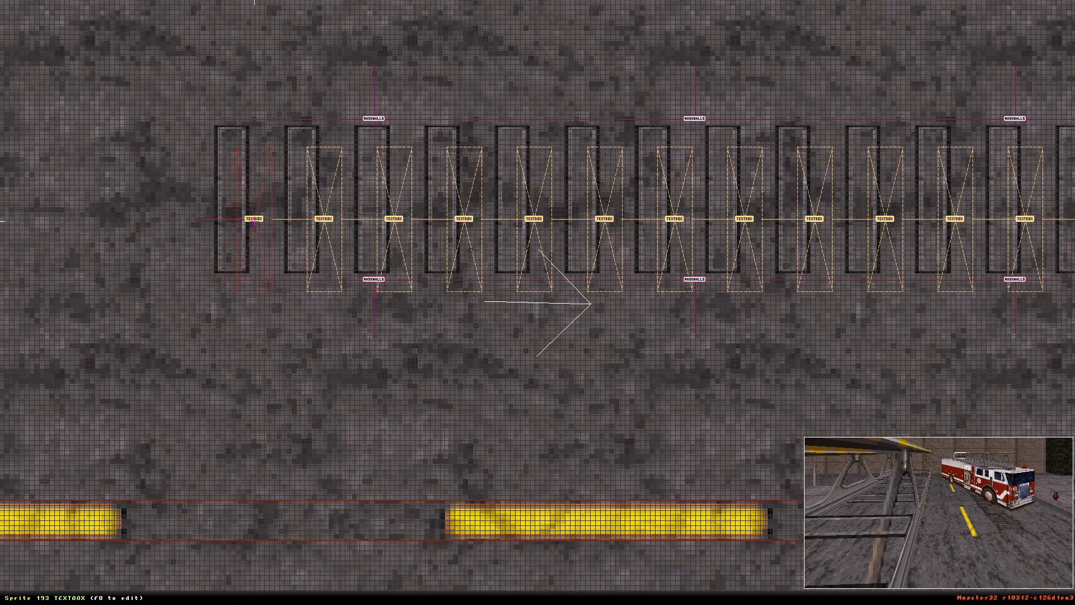
drag(254, 221, 260, 224)
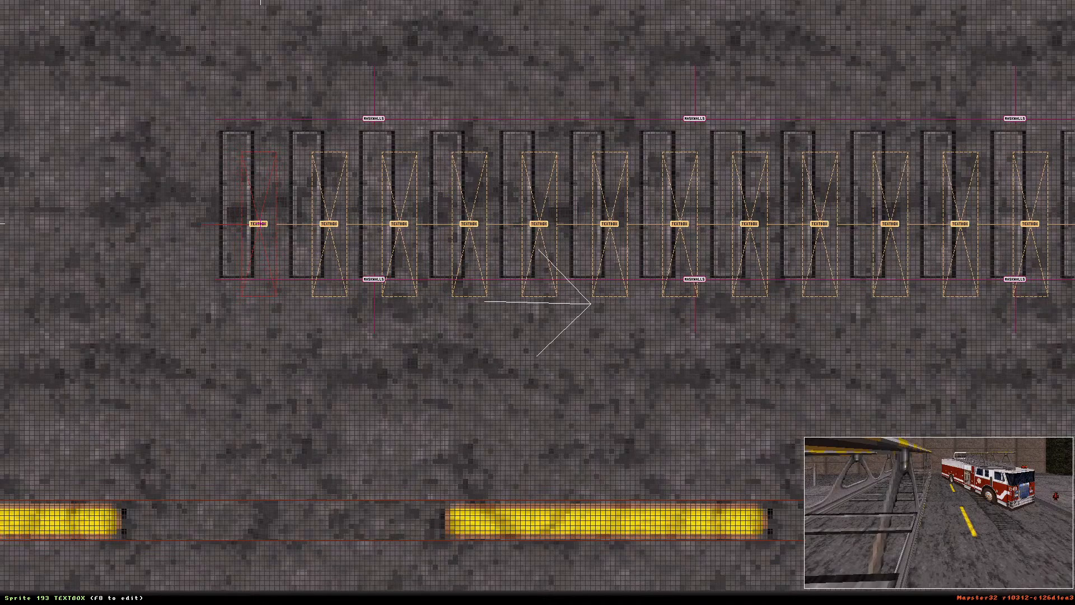
Try lengthening the end rung sprite by setting its repeat to 24, 51
key(KP_8)
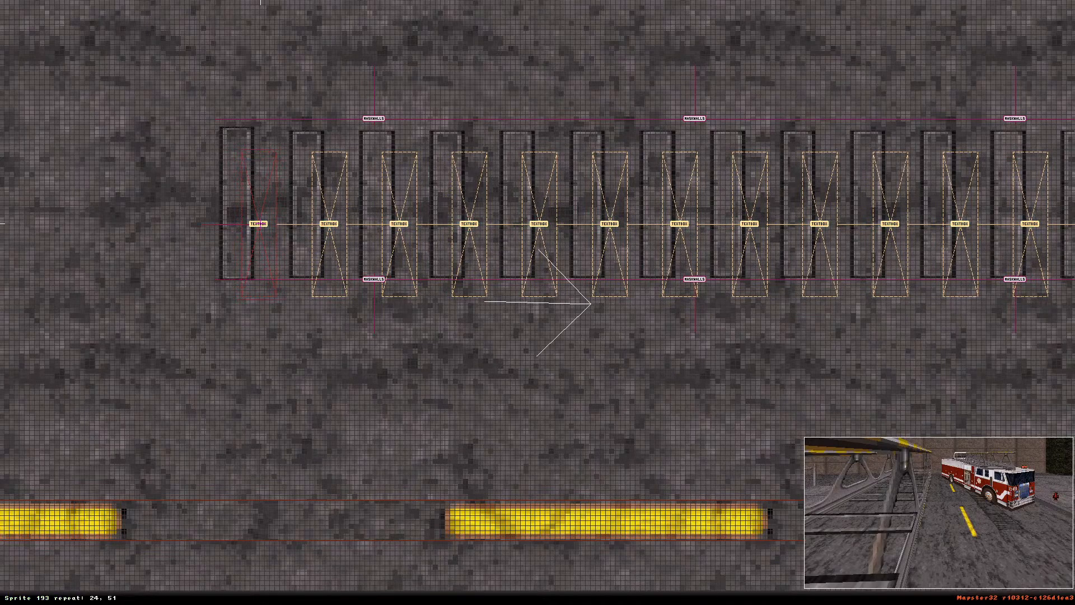
key(KP_2)
key(KP_2)
key(KP_8)
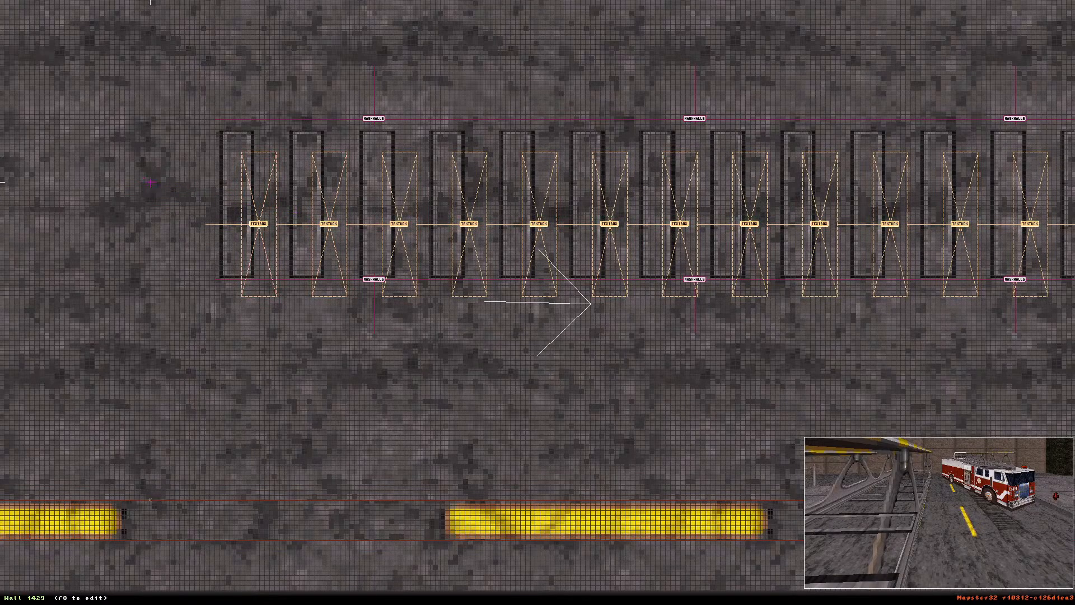
Reselect all the ladder rung sprites in the 2D map and adjust their size together
key(shift)
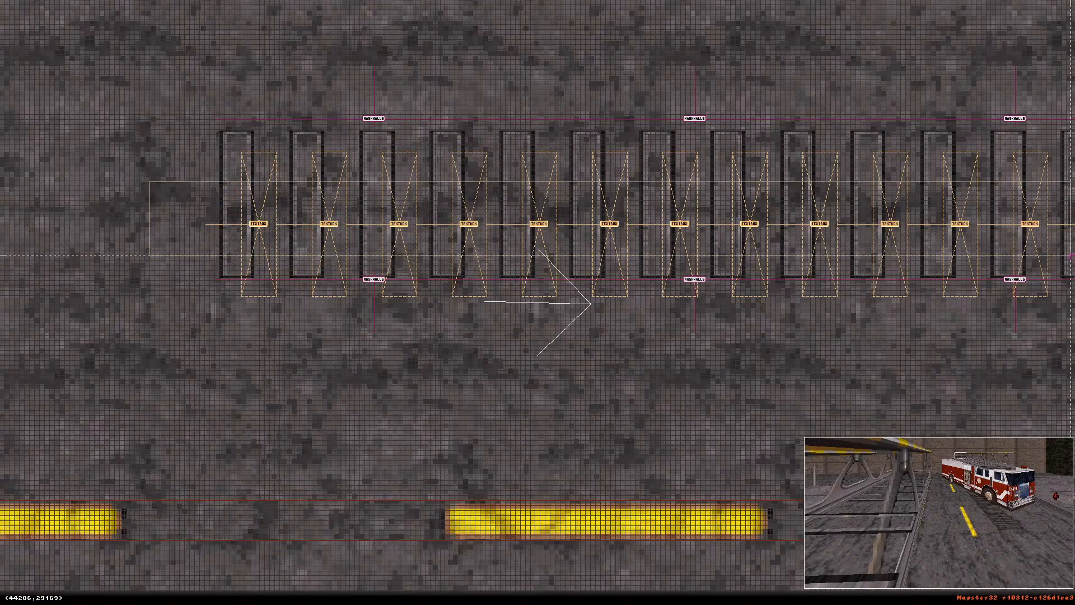
key(z)
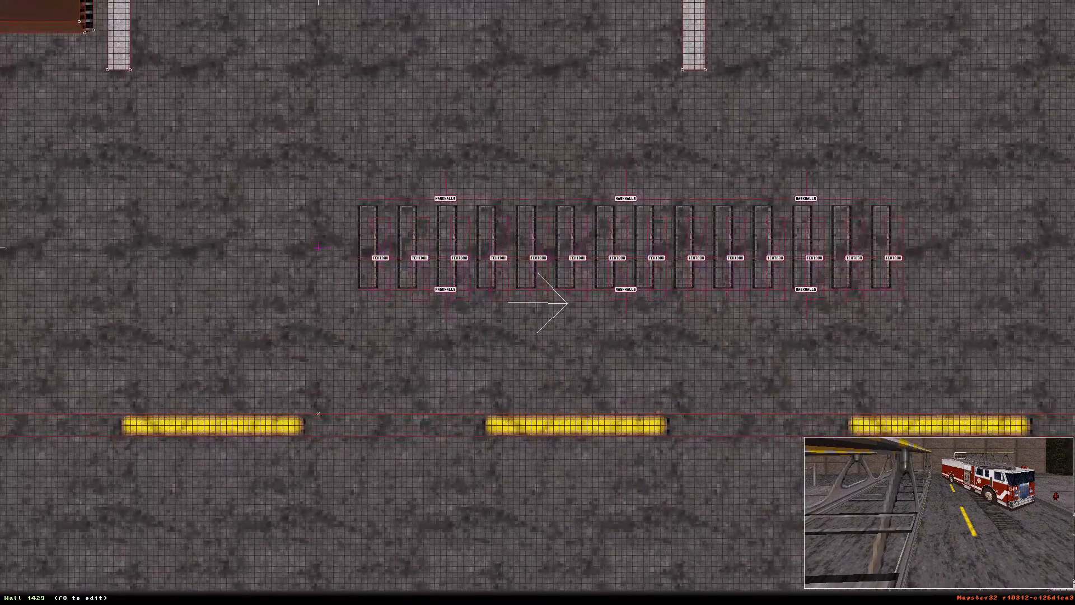
key(shift)
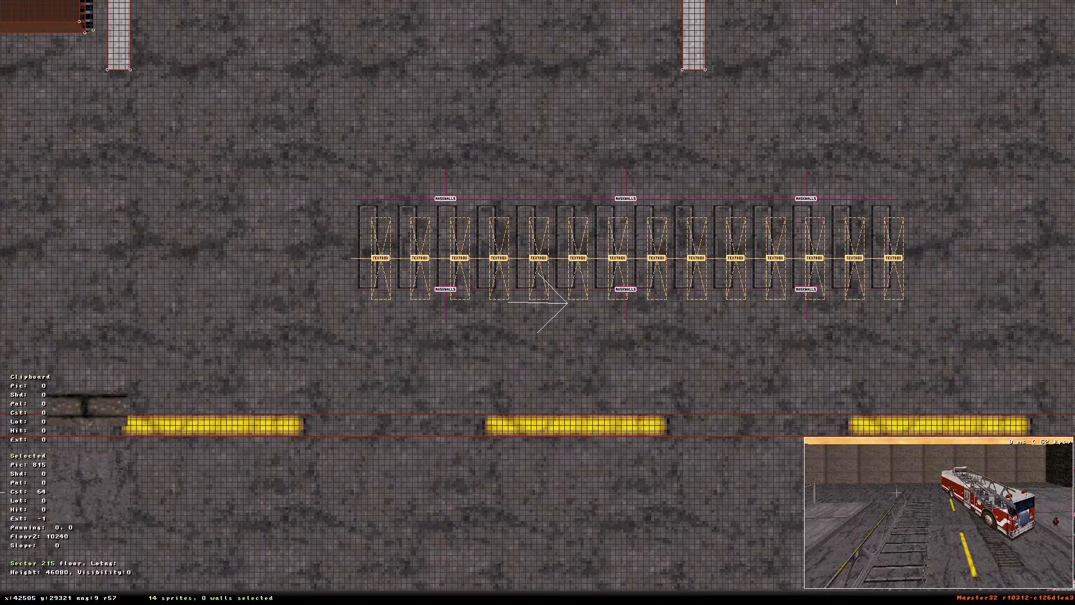
click(908, 551)
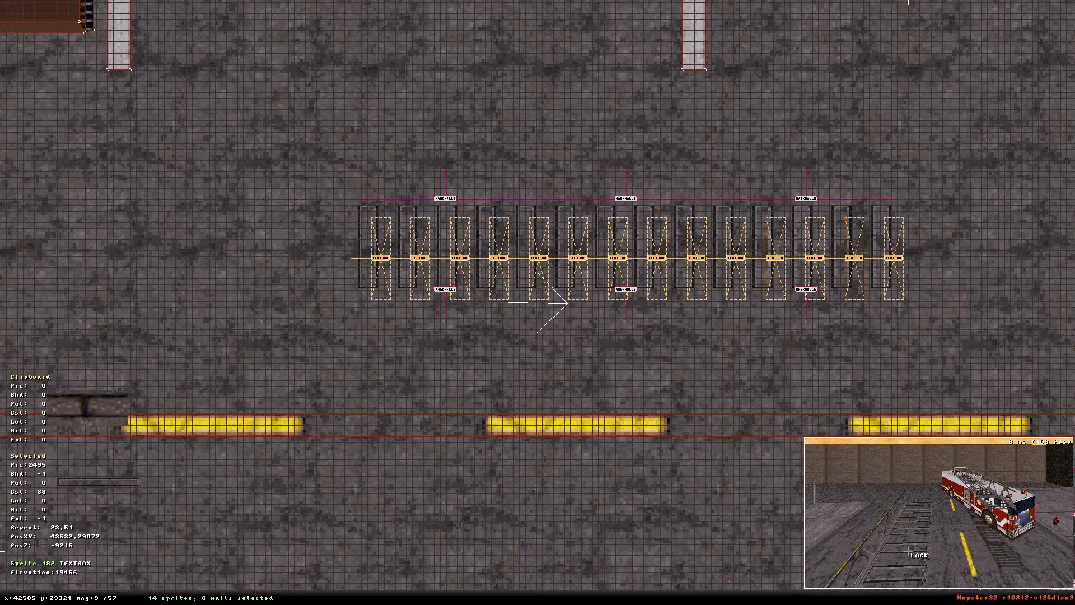
key(KP_2)
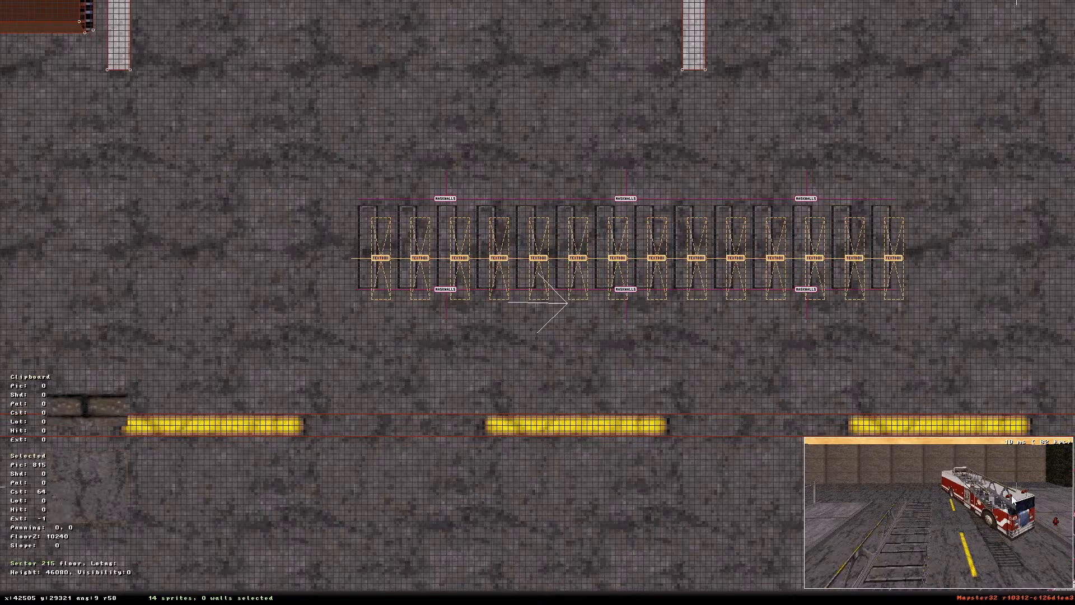
Examine the new ladder in 3D from above, up close and from a distance, comparing how the rungs meet both rails
key(KP_Enter)
key(Down)
right_drag(948, 435, 948, 436)
key(Down)
key(z)
key(Up)
key(Down)
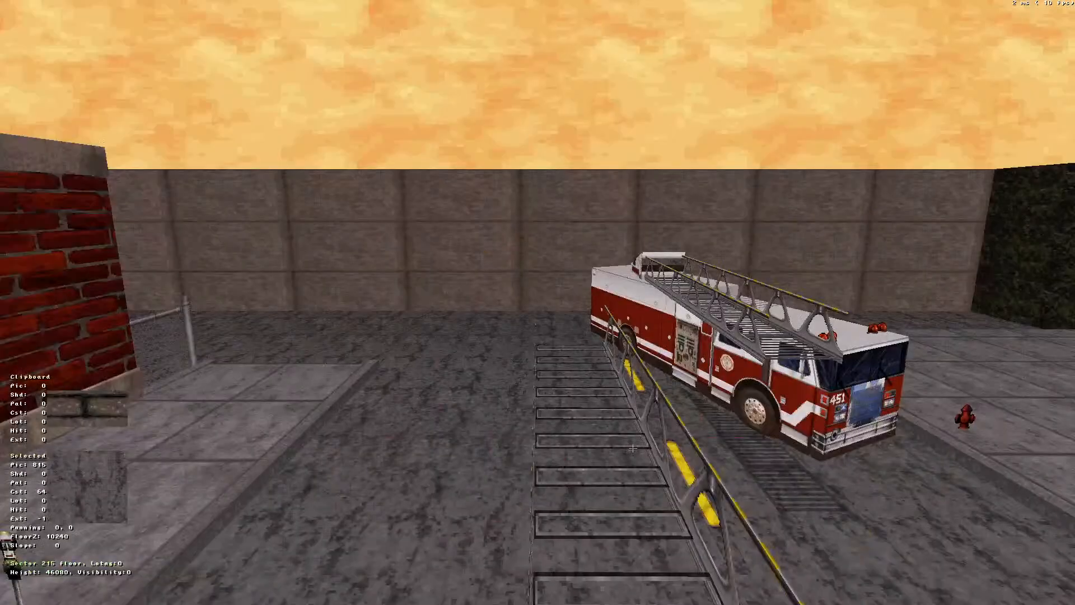
right_drag(632, 448, 632, 442)
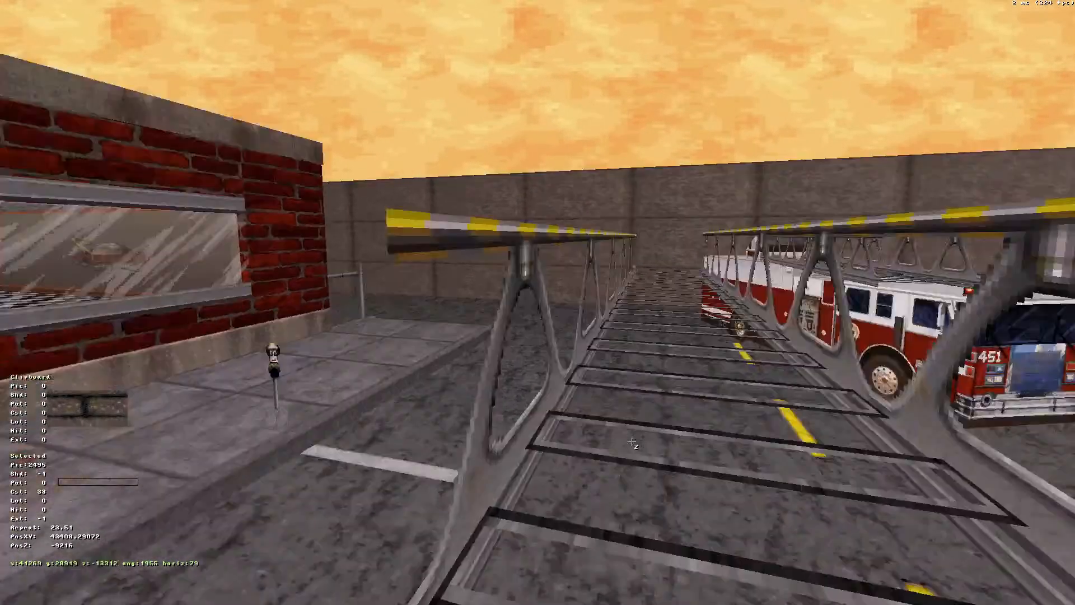
key(Down)
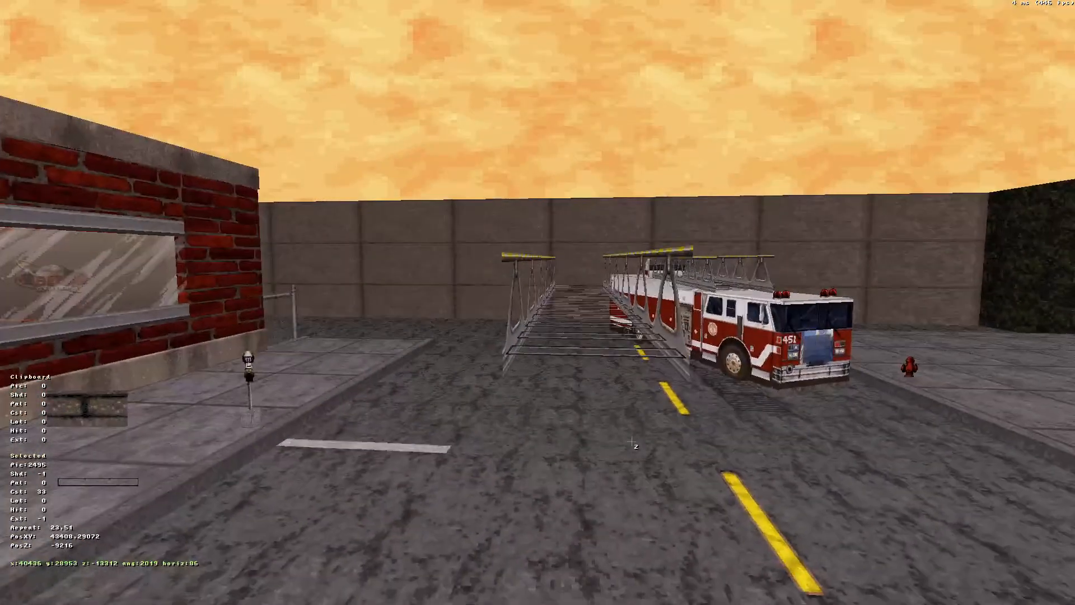
key(Up)
Delete the old grate rung sprites from the ladder above the fire truck's roof
right_drag(631, 443, 731, 269)
key(Up)
key(Up)
key(KP_Enter)
scroll(635, 440, down, 5)
scroll(778, 273, down, 3)
key(KP_Enter)
right_drag(621, 268, 620, 268)
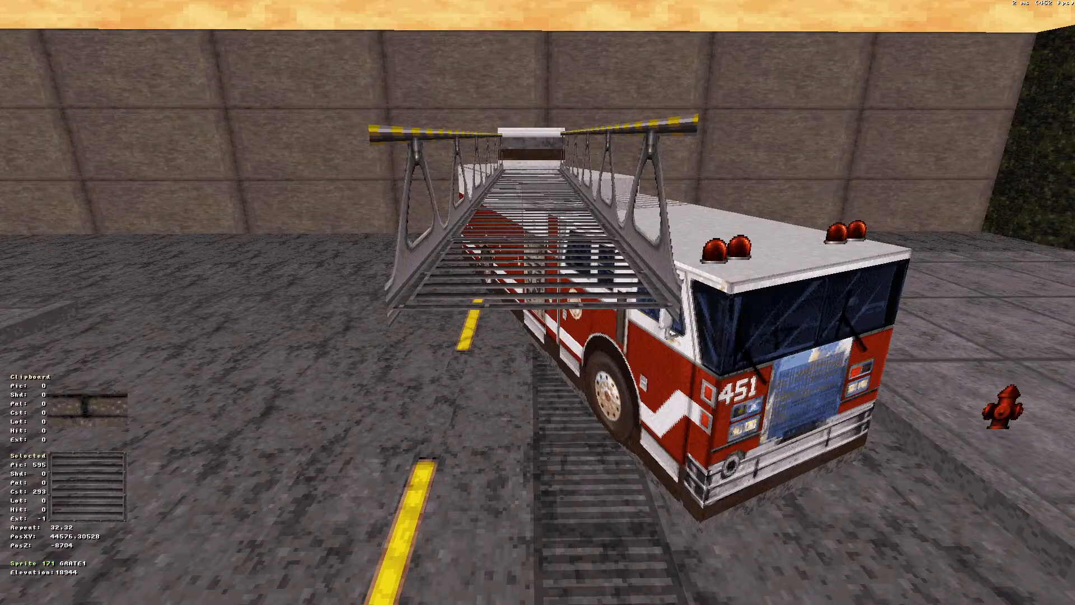
key(Delete)
key(Delete)
key(Delete)
key(Delete)
key(Delete)
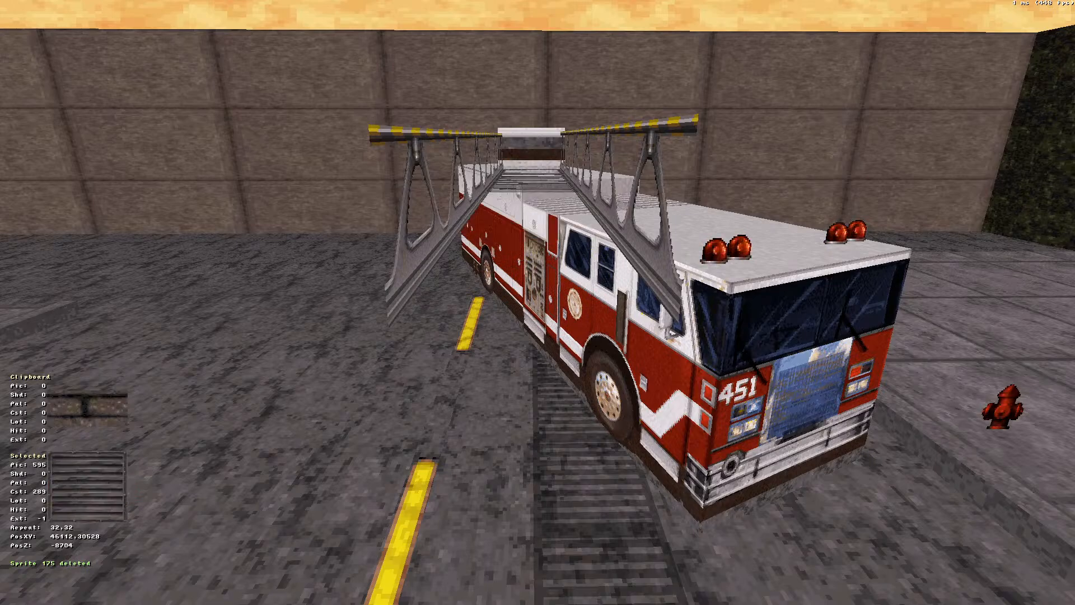
Delete the old ladder's side rail sprites from the fire truck
key(Delete)
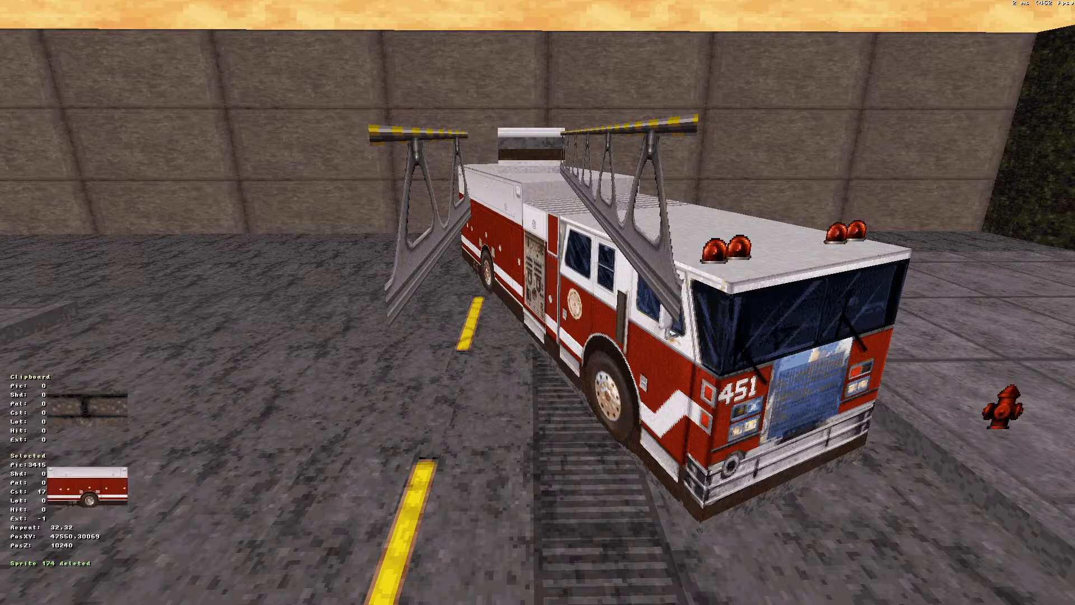
key(Delete)
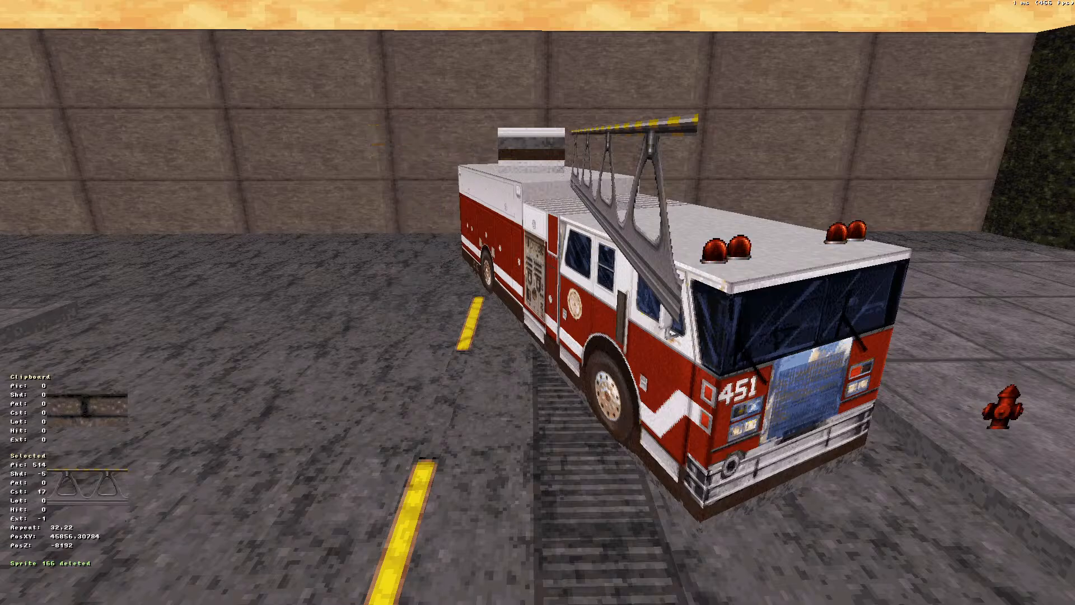
key(Delete)
key(Delete)
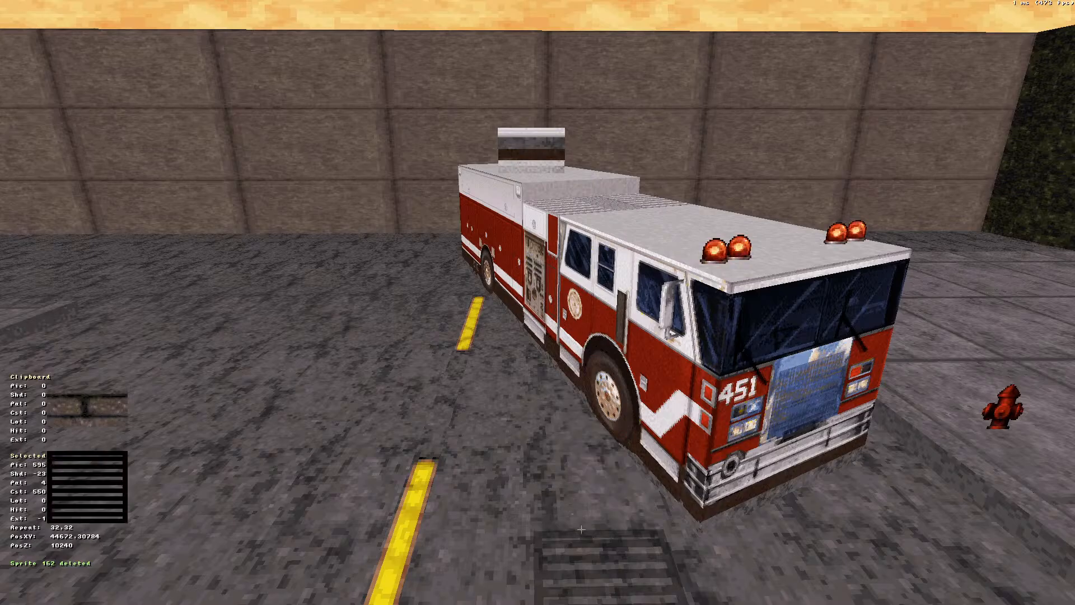
Examine the new ladder and the cleared fire truck roof in 3D from several points along the street
right_drag(580, 524, 580, 523)
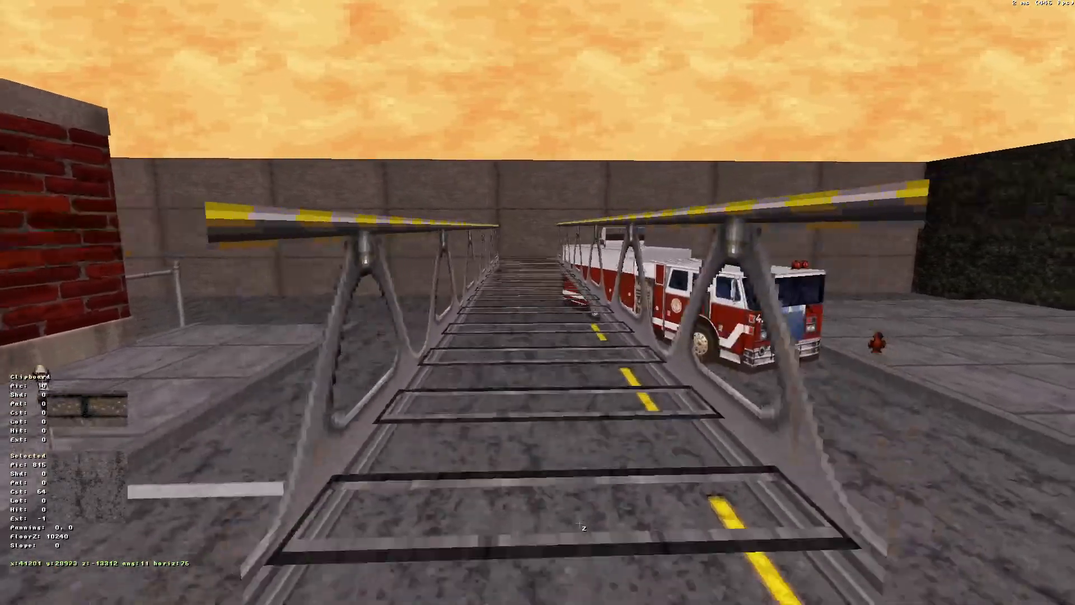
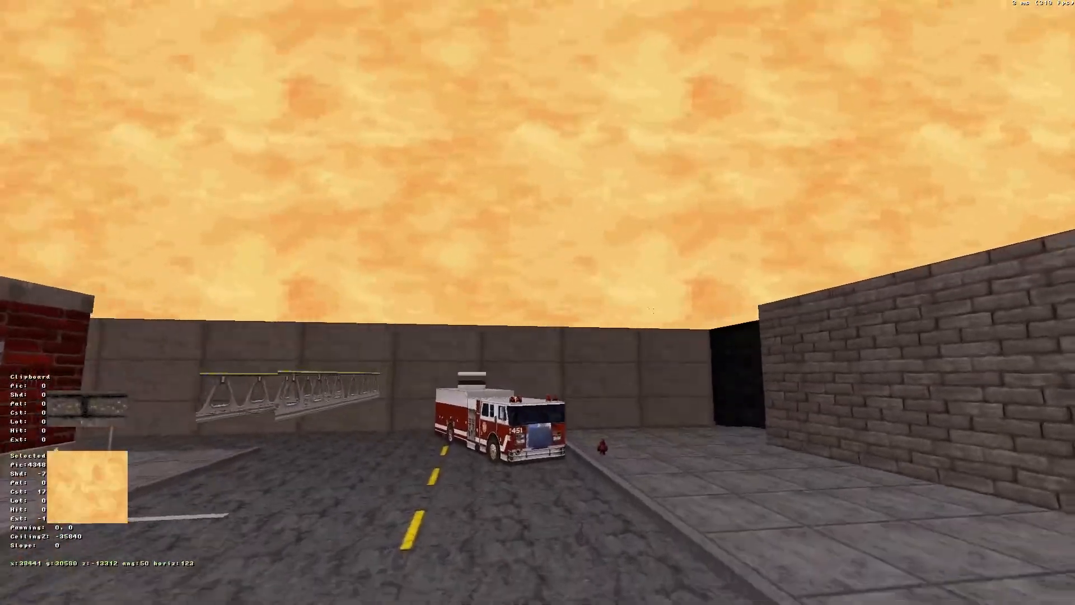
middle_drag(492, 293, 492, 292)
key(Up)
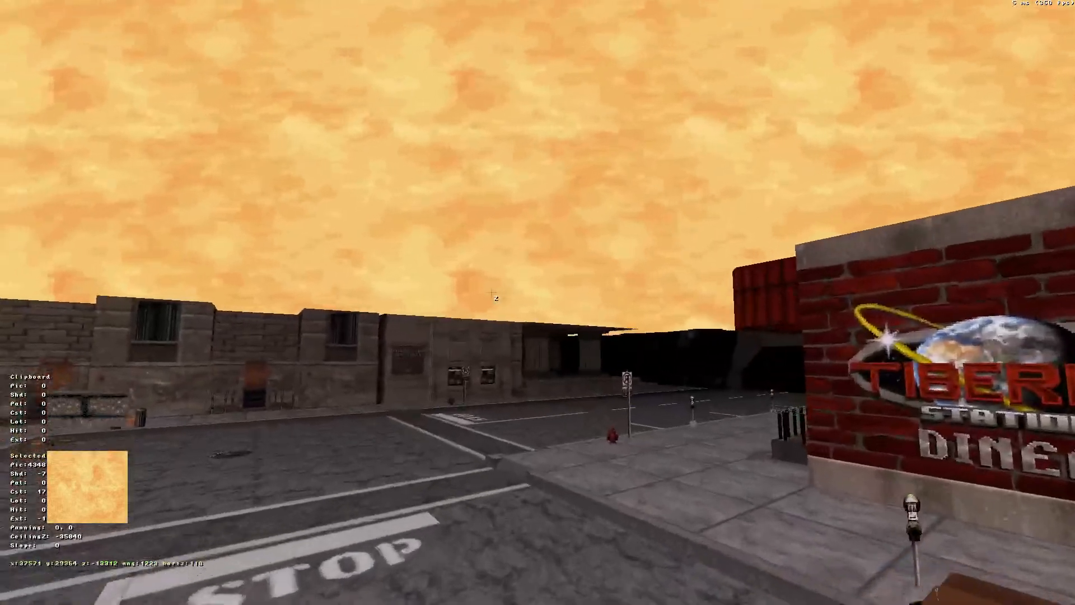
key(Up)
middle_drag(758, 321, 1057, 334)
middle_drag(649, 322, 589, 345)
key(Up)
key(Up)
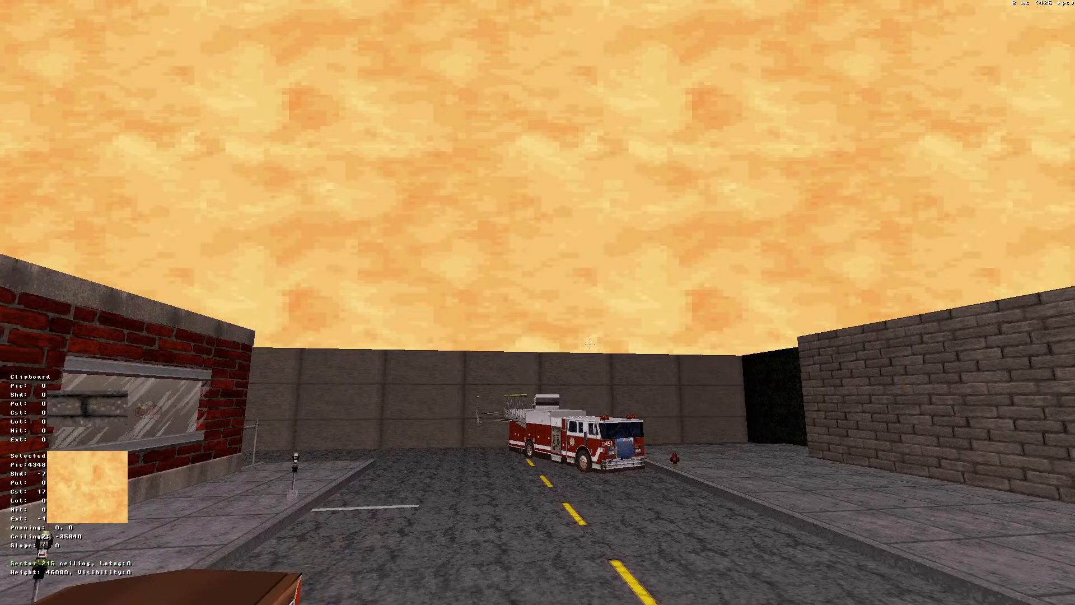
key(Up)
middle_drag(589, 345, 527, 341)
key(Up)
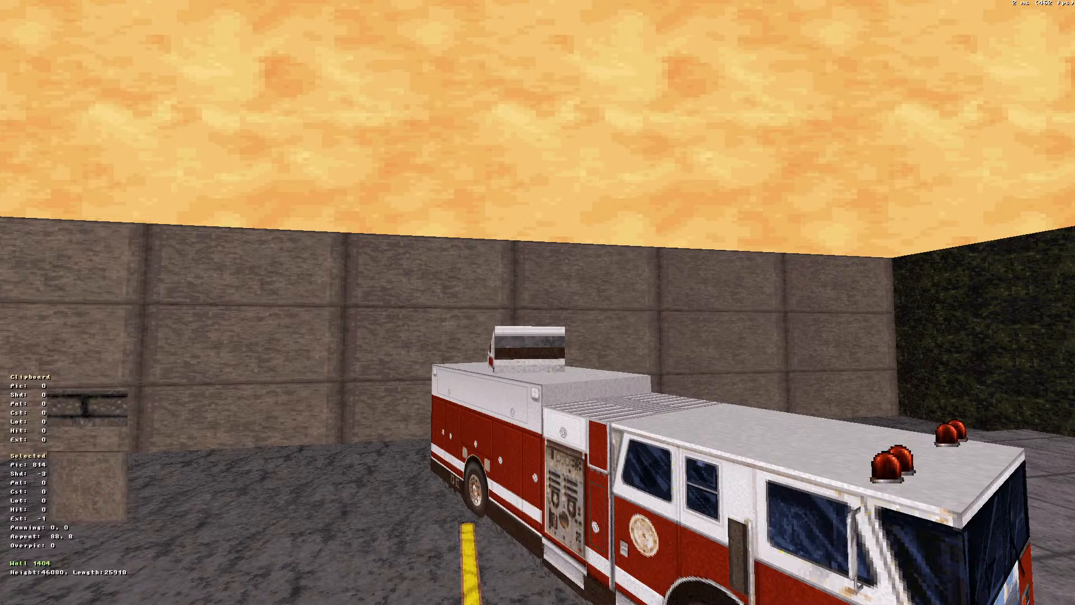
Locate the new ladder in the 2D map and frame it closely with all its rails and rungs in view
key(KP_Enter)
right_drag(514, 326, 538, 302)
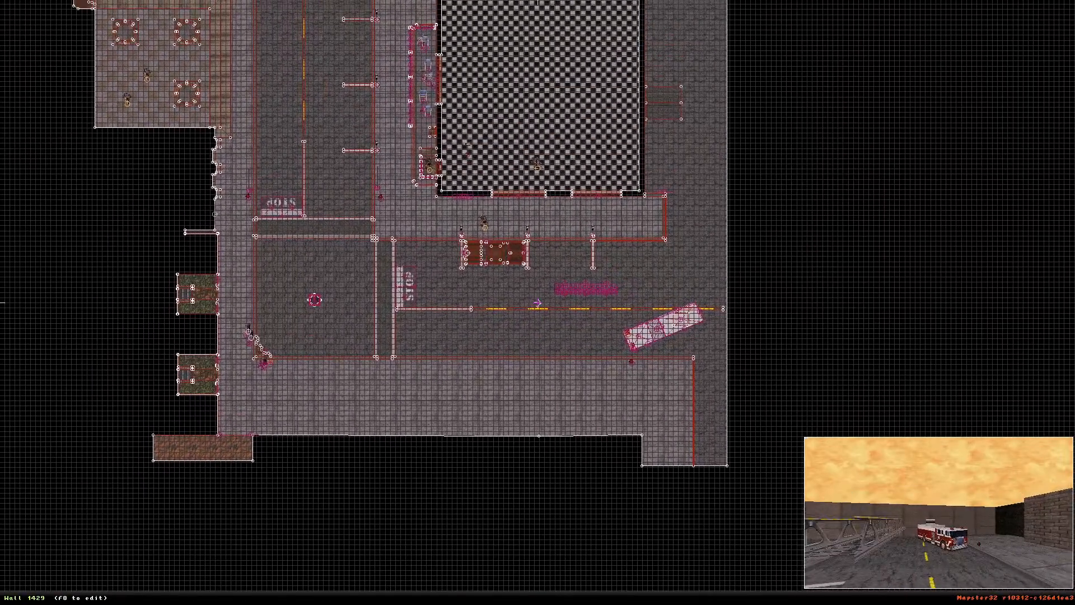
key(KP_Enter)
key(KP_Enter)
scroll(440, 354, down, 3)
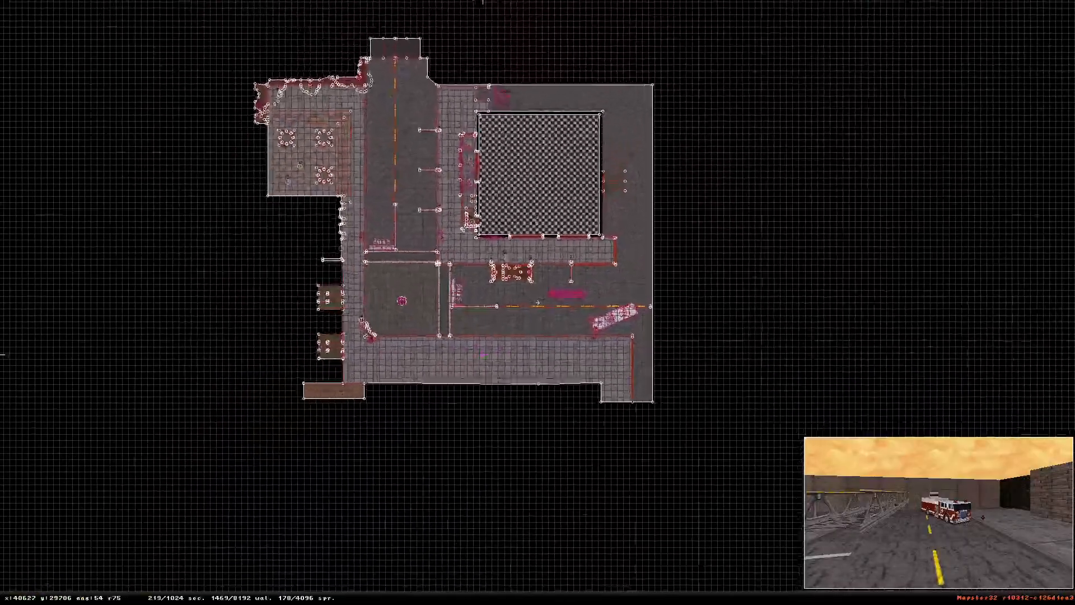
scroll(439, 354, up, 14)
right_drag(644, 336, 538, 303)
scroll(538, 302, down, 4)
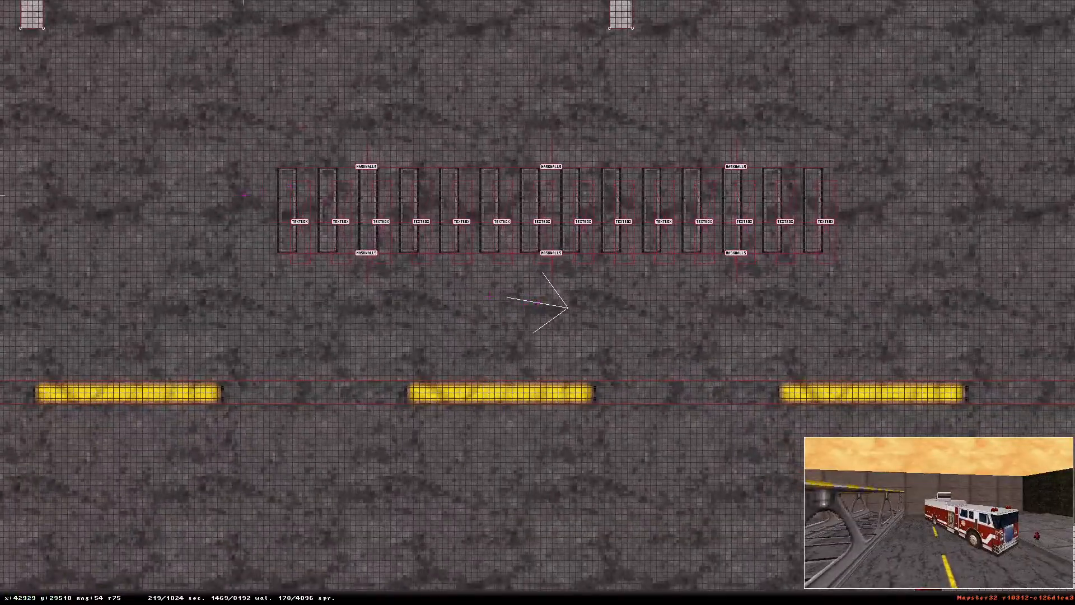
Duplicate the new ladder's whole row of rung sprites and place the copies beside the ladder over the street
shift+drag(226, 203, 834, 242)
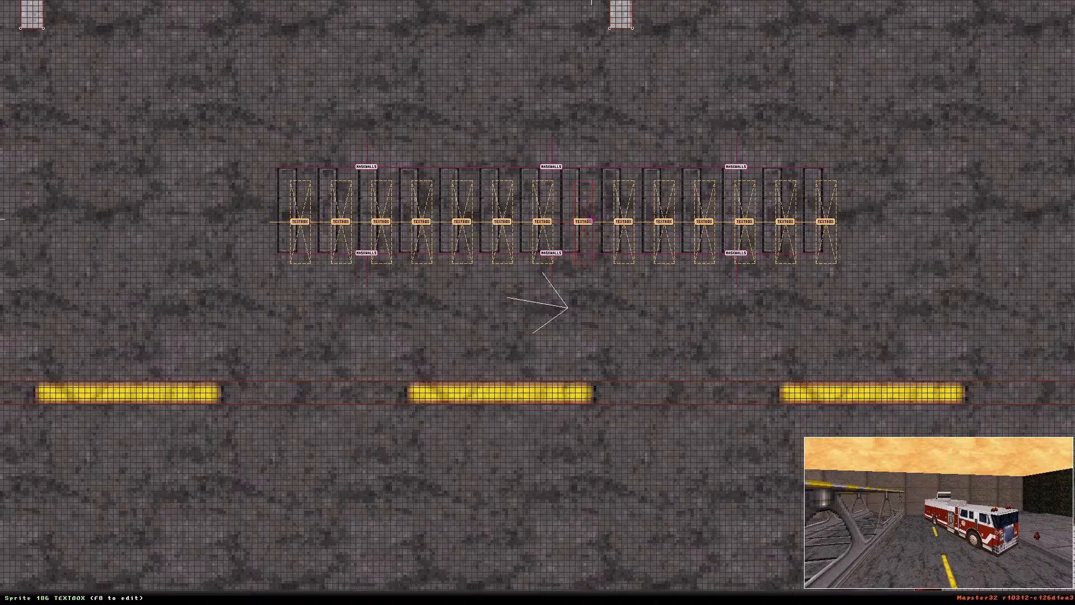
key(Insert)
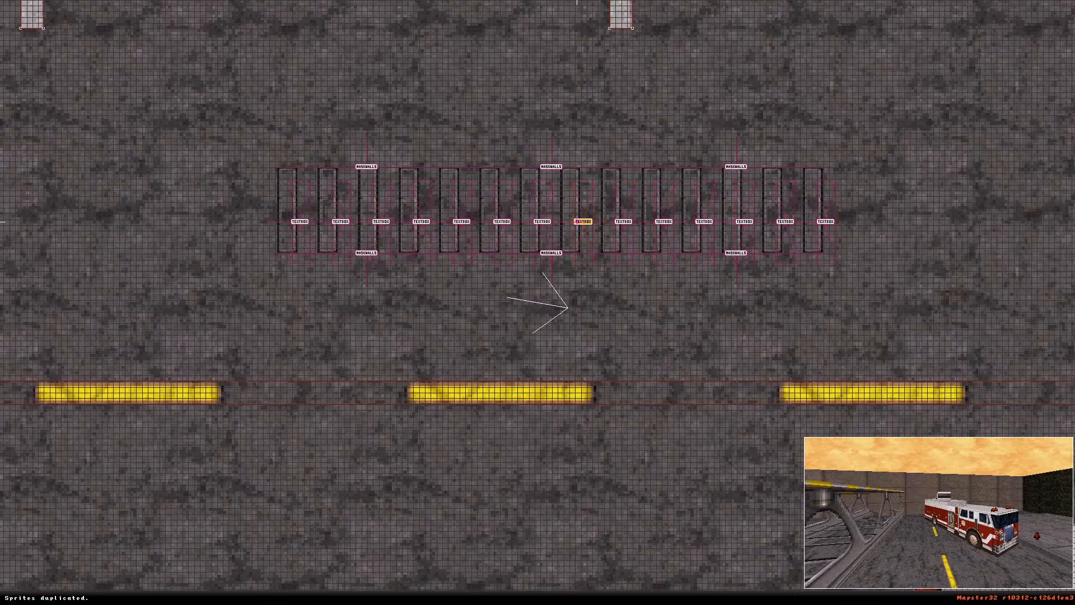
drag(583, 221, 636, 323)
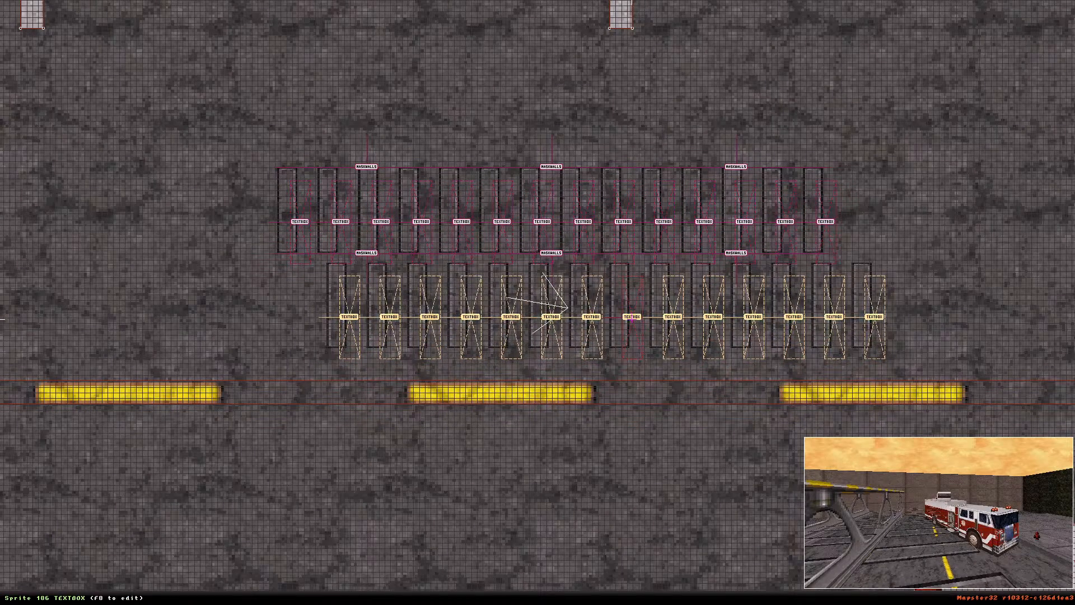
key(KP_Enter)
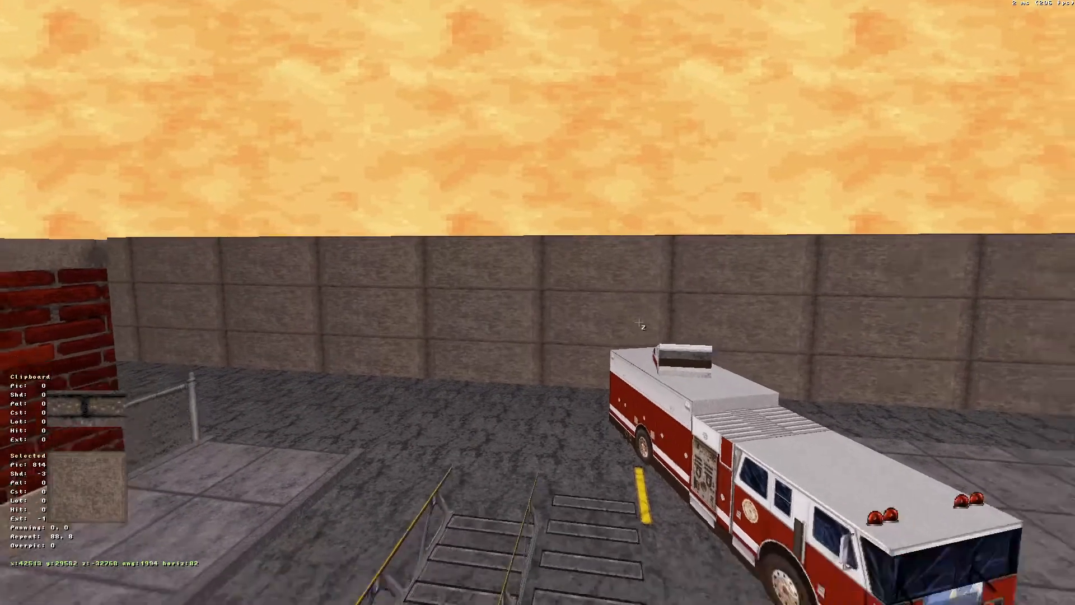
Set the palette of the nearest duplicated rung sprite to 4
right_drag(639, 323, 573, 268)
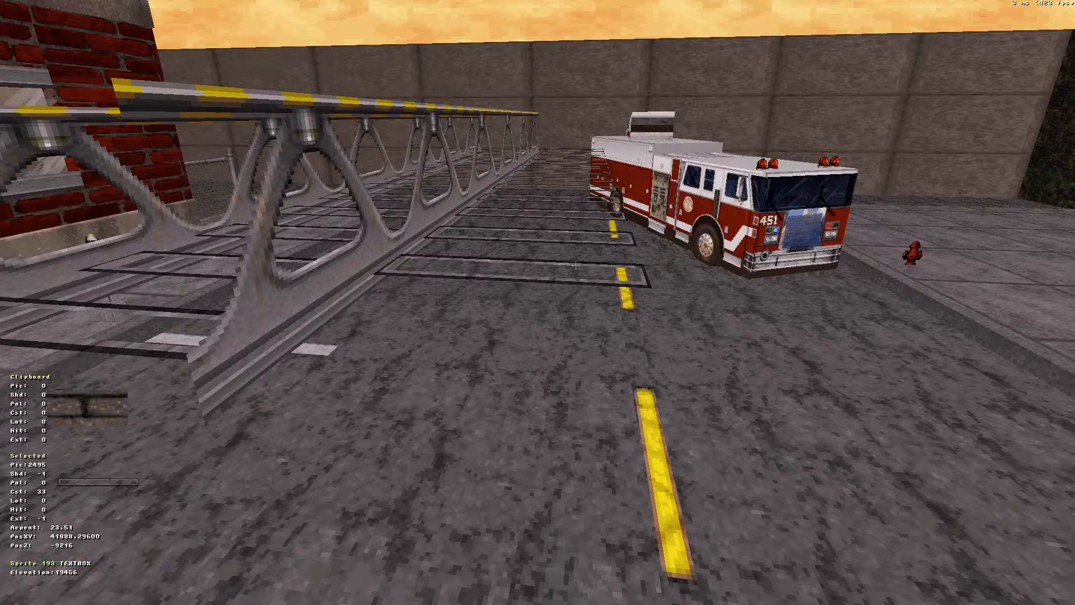
key(alt+p)
text(4)
key(Return)
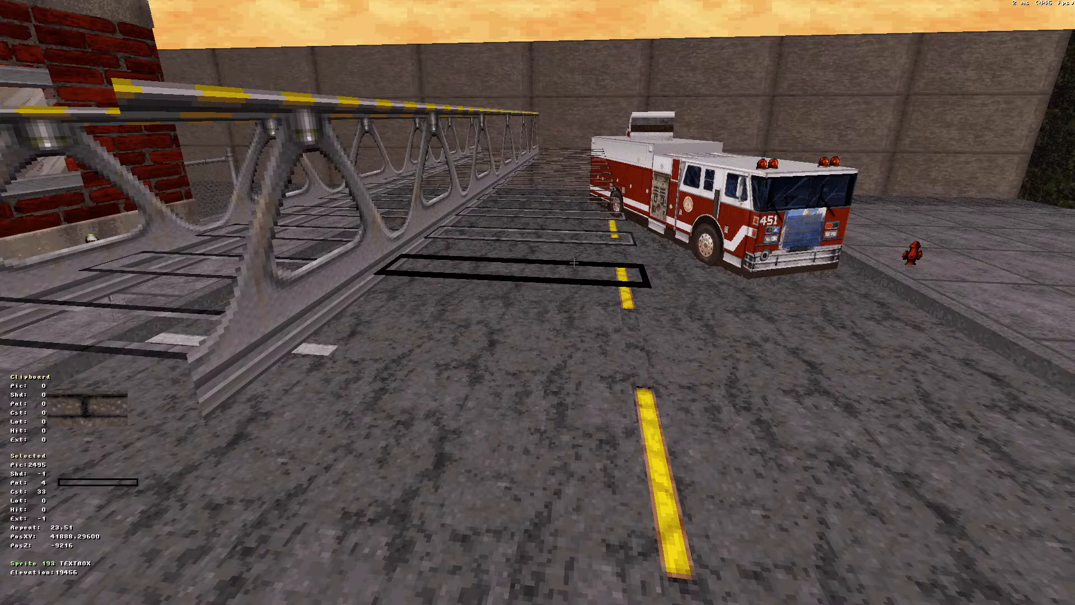
Lower the row of duplicated rungs onto the street floor at Z 10240
click(574, 262)
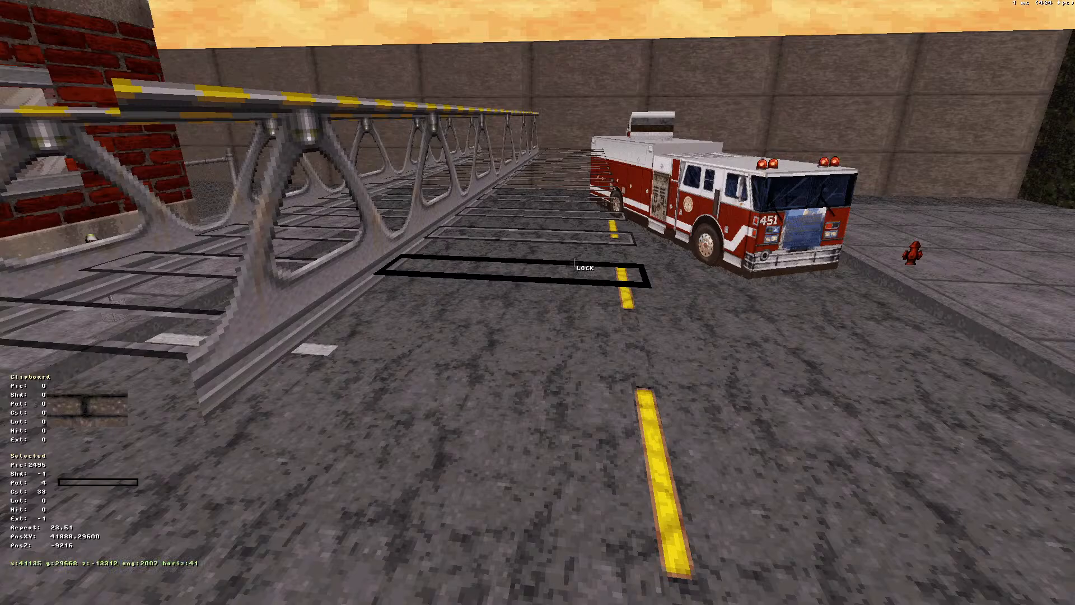
key(Page_Up)
key(Page_Down)
key(Page_Down)
key(Page_Down)
key(Page_Down)
key(Page_Down)
key(Page_Down)
key(Page_Down)
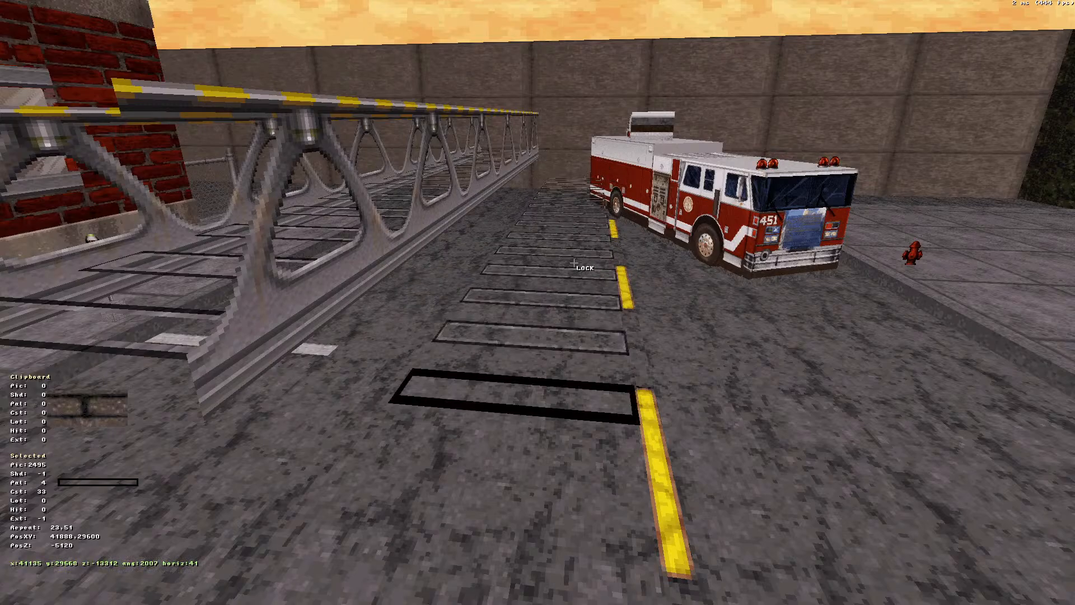
key(Page_Down)
key(Page_Down)
key(Page_Down)
key(Page_Down)
key(Page_Down)
key(Page_Down)
key(Page_Down)
key(Page_Down)
key(Page_Down)
key(Page_Down)
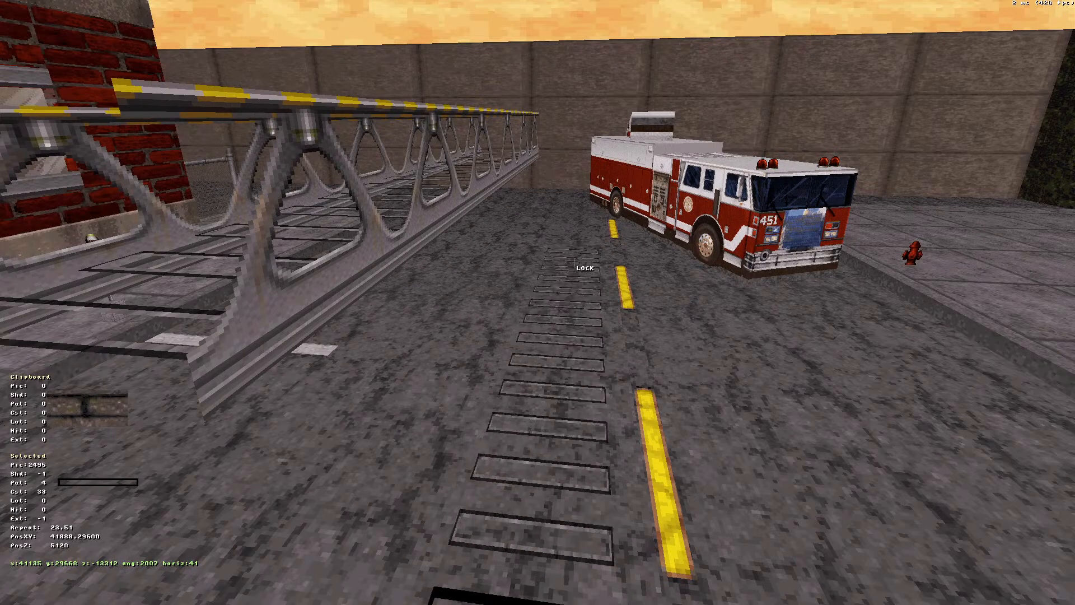
key(Page_Down)
key(Page_Down)
key(Page_Down)
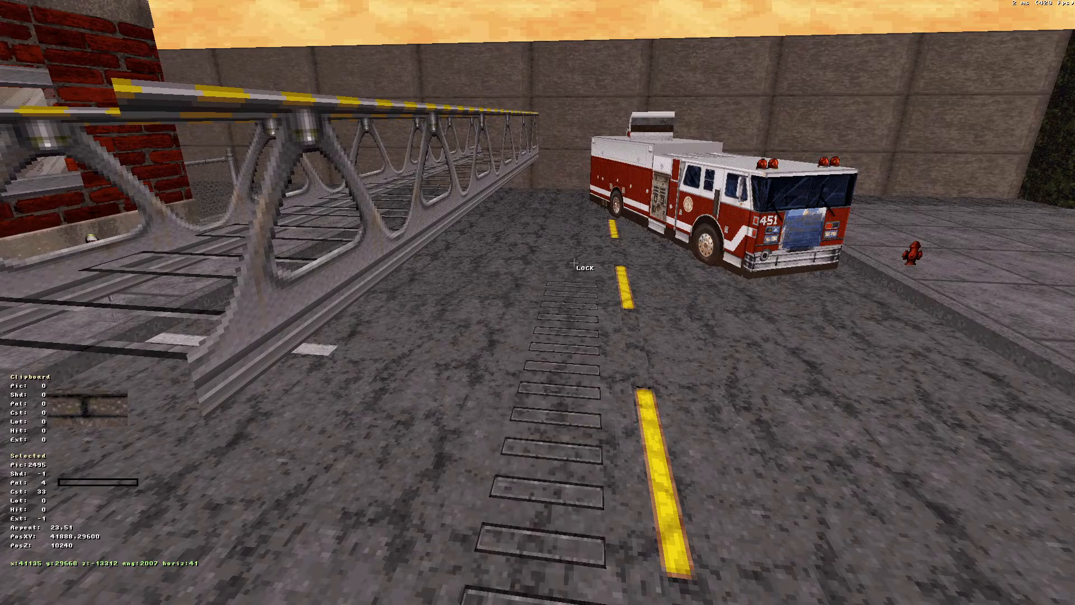
Give the nearest floor rung the strongest translucency as a shadow and copy its attributes
right_drag(574, 262, 621, 273)
key(Down)
key(Up)
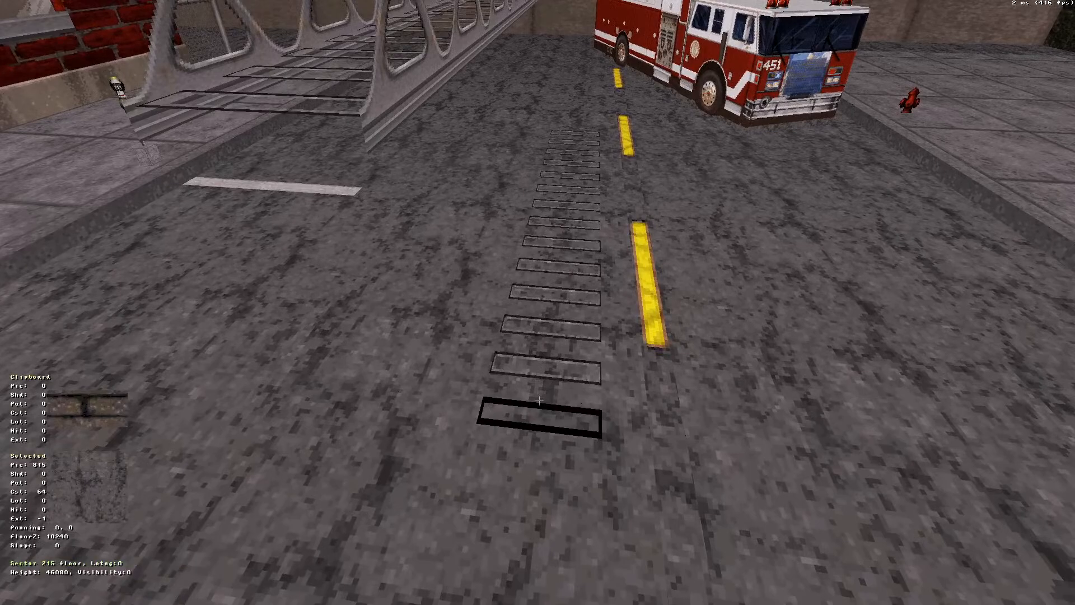
click(544, 405)
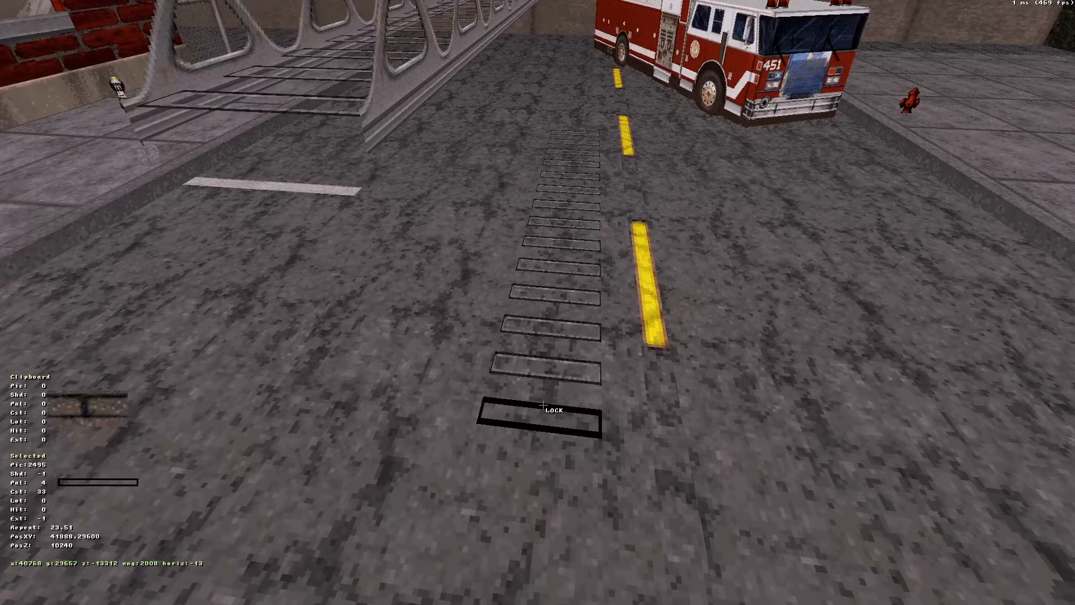
key(t)
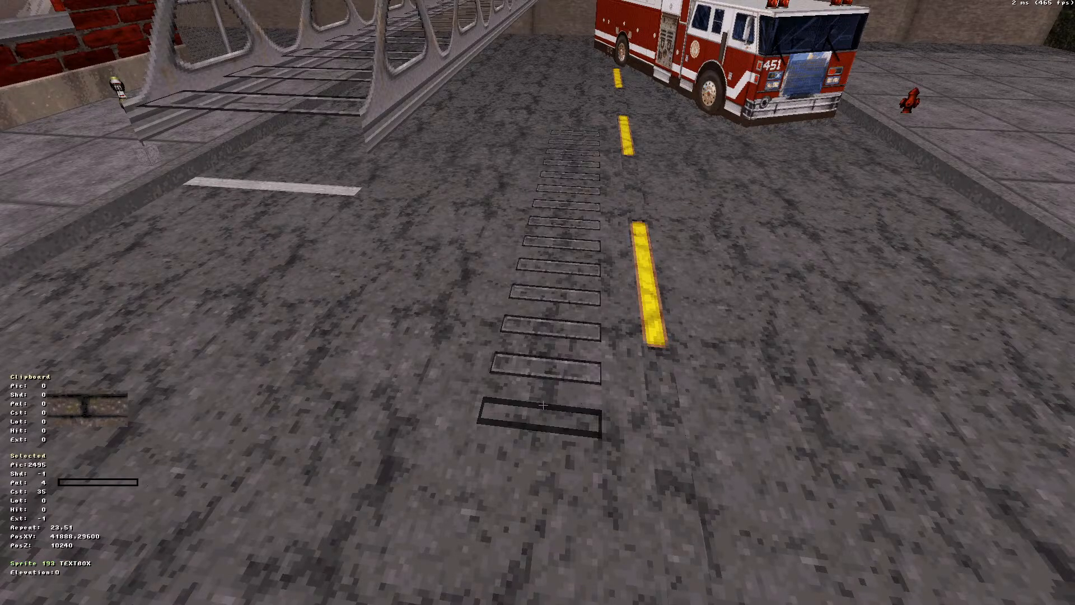
key(t)
key(Tab)
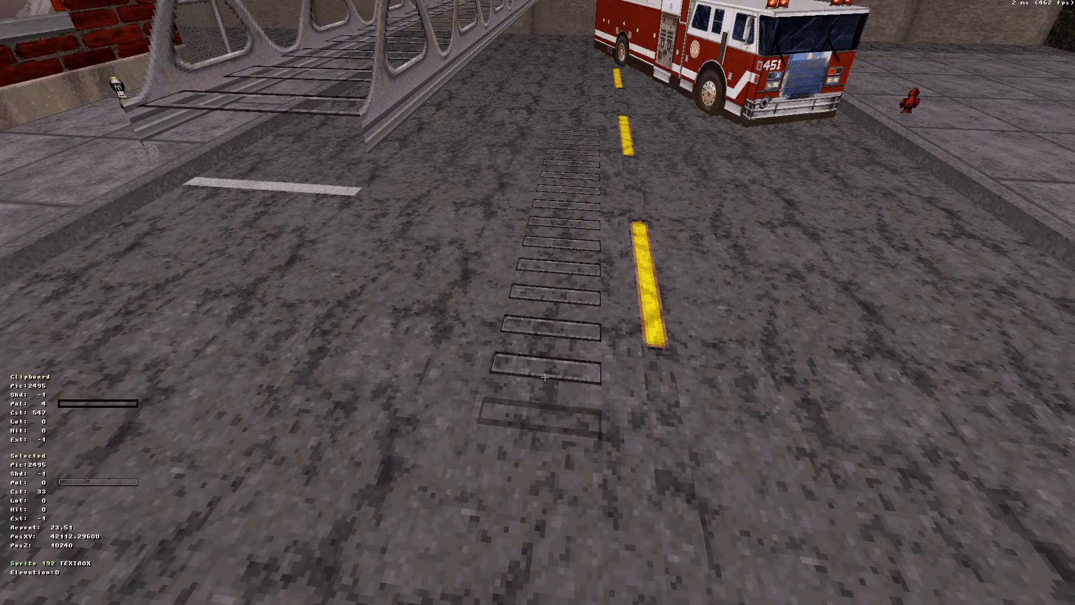
Paste the copied palette and translucency onto the remaining floor rungs, undoing any stray paste on the street
key(Return)
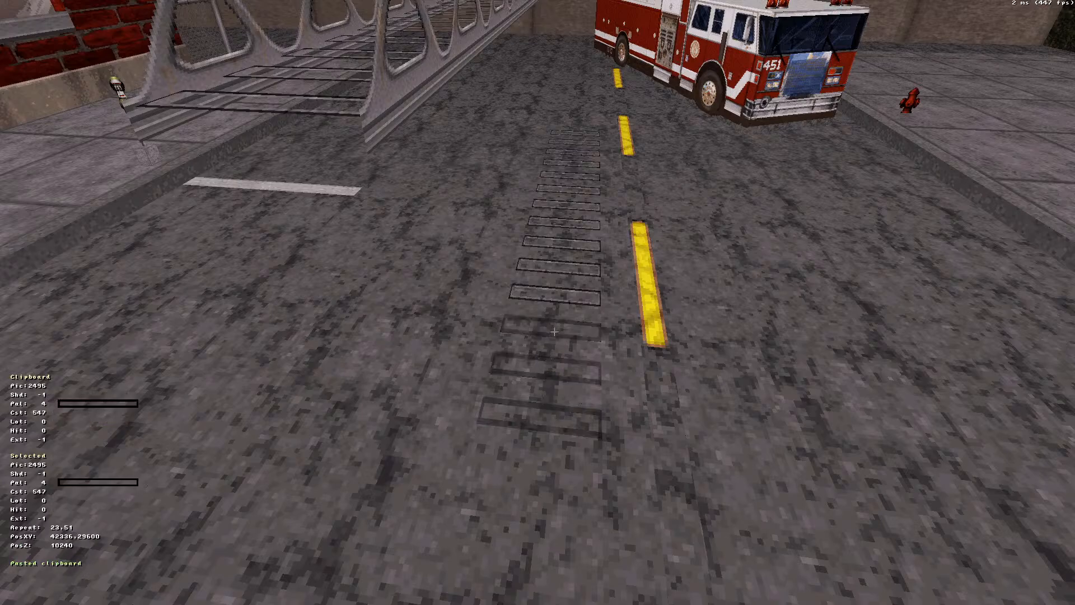
key(Return)
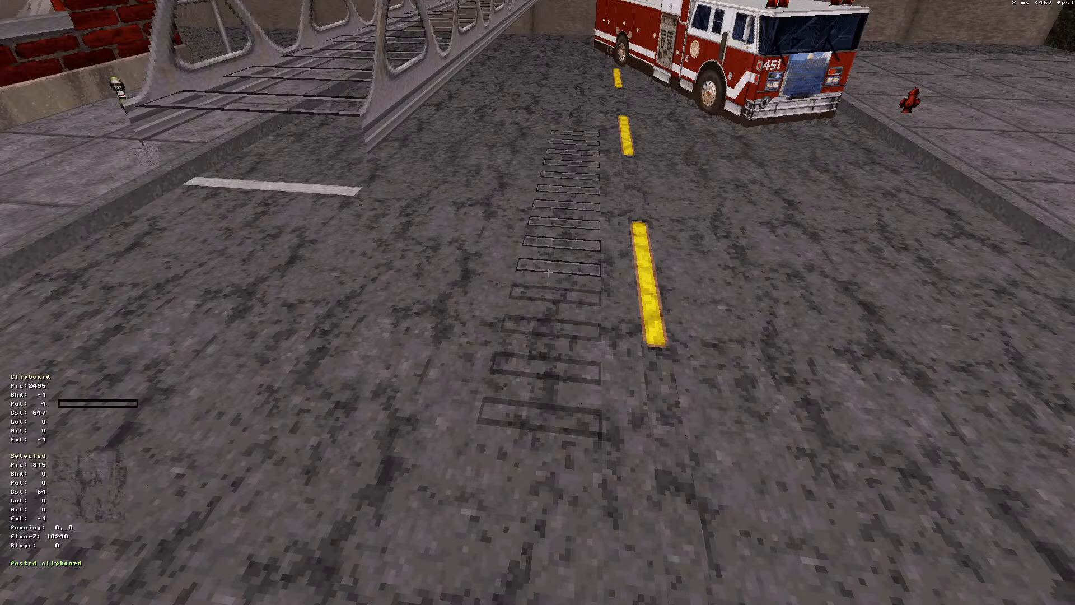
key(Return)
key(ctrl+z)
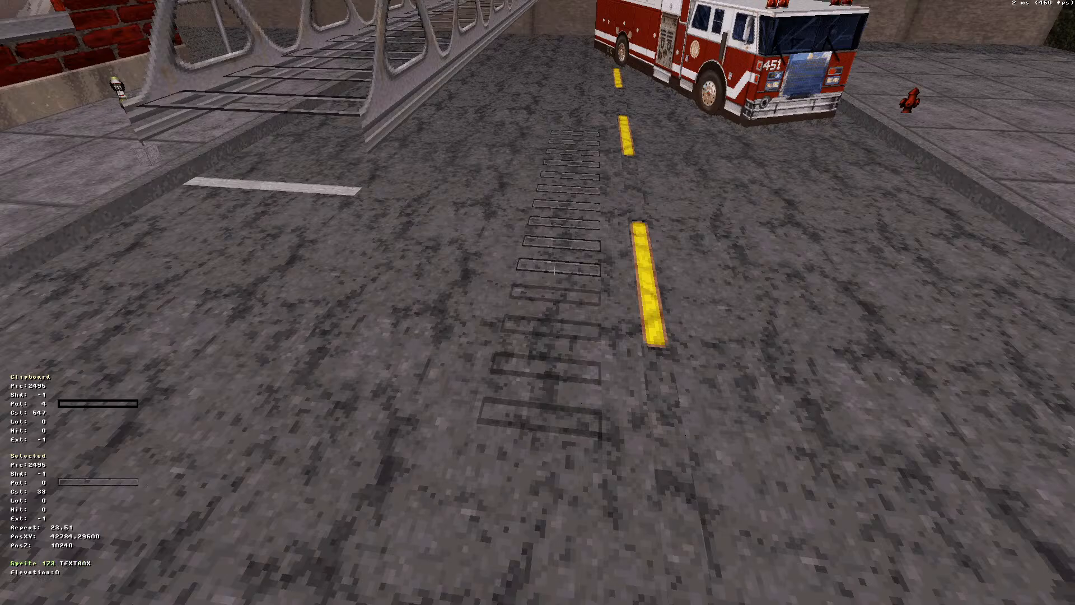
key(Return)
key(Return)
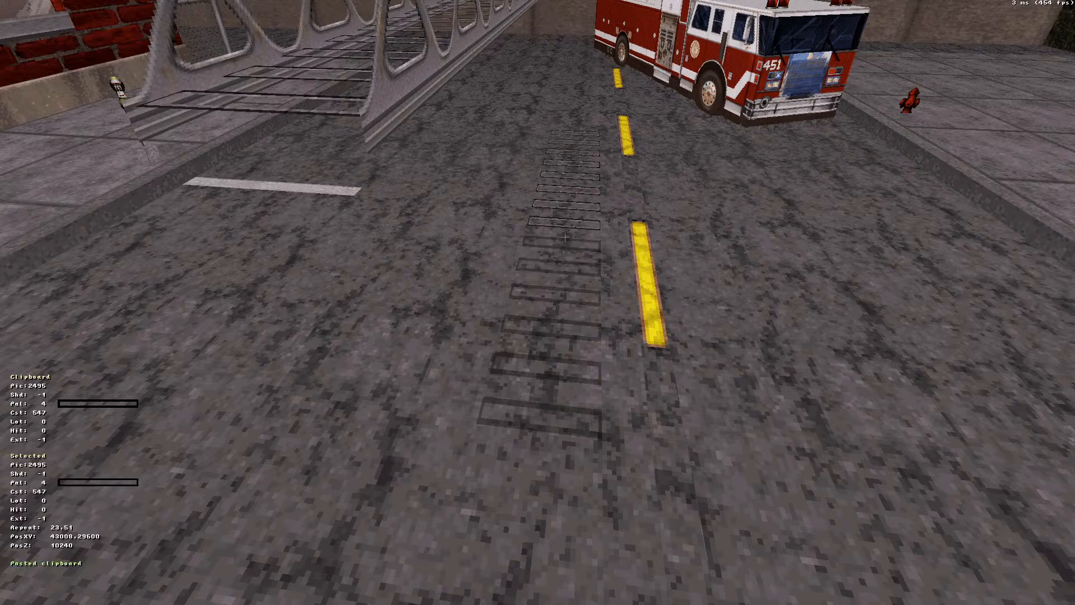
key(Return)
key(Return)
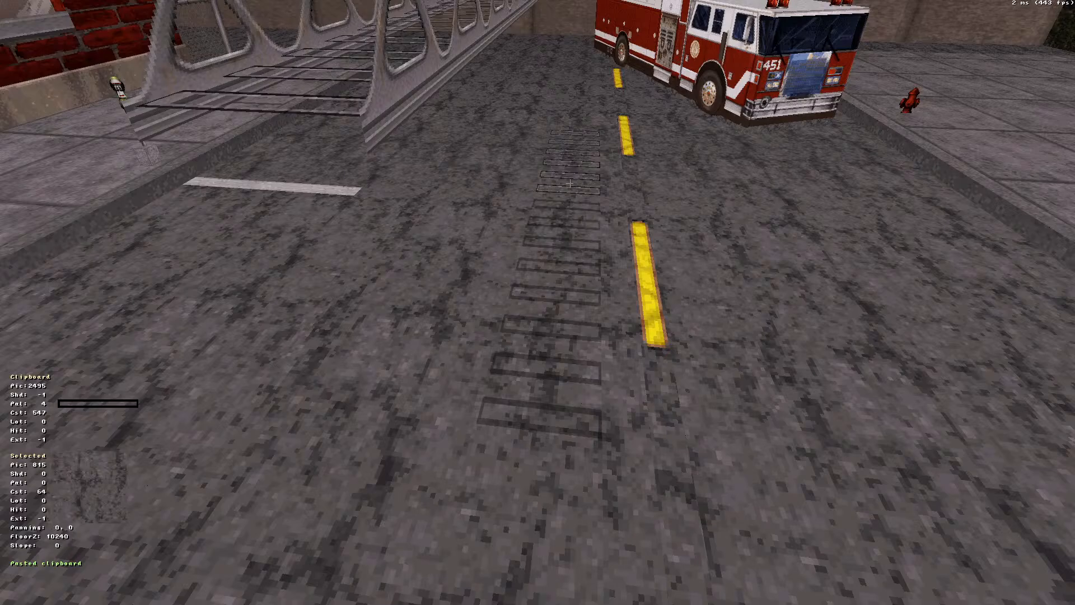
key(Return)
key(Return)
key(ctrl+z)
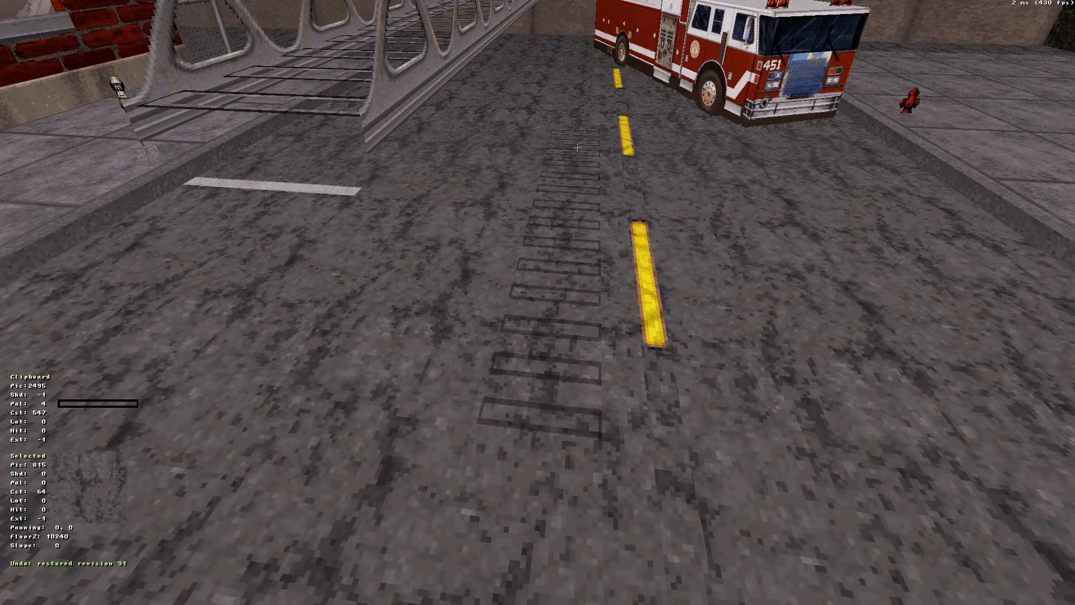
key(Return)
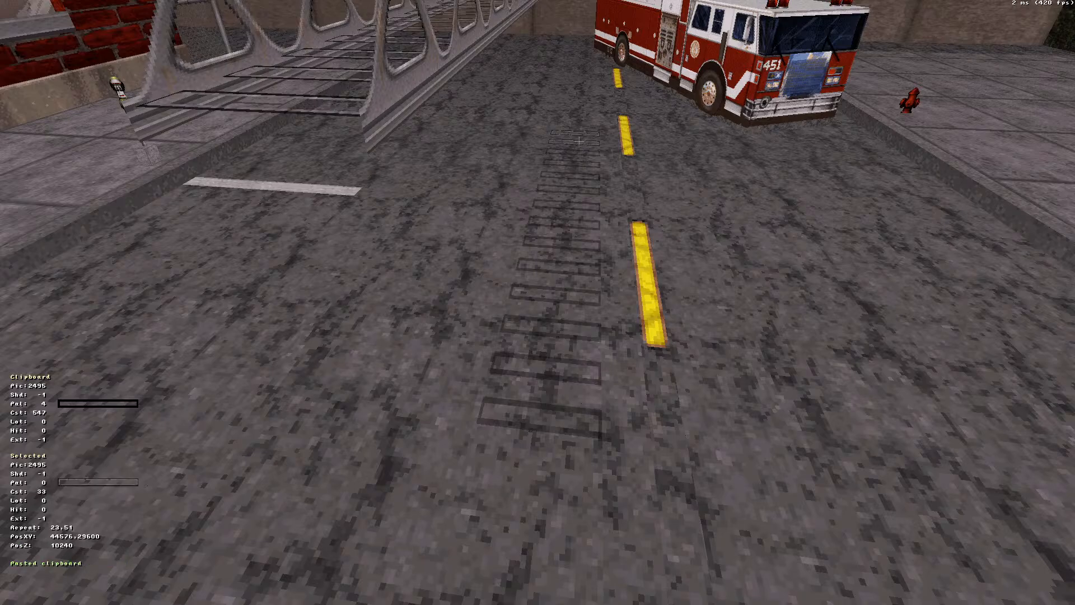
key(Return)
Select all rail and rung sprites of the new ladder in the 2D map and move them onto the fire truck
right_drag(482, 308, 481, 307)
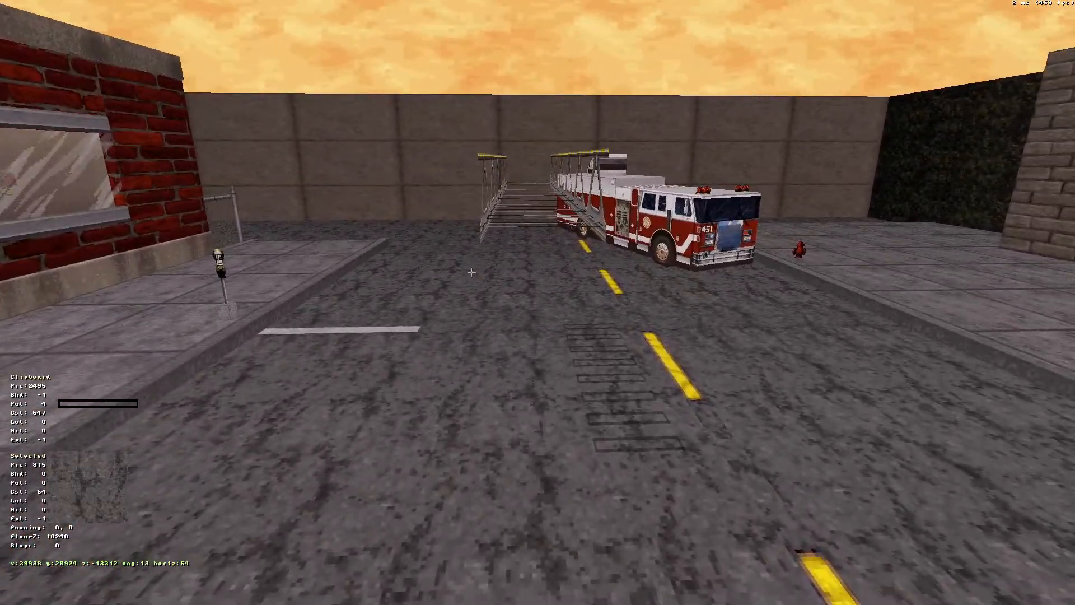
scroll(537, 302, up, 2)
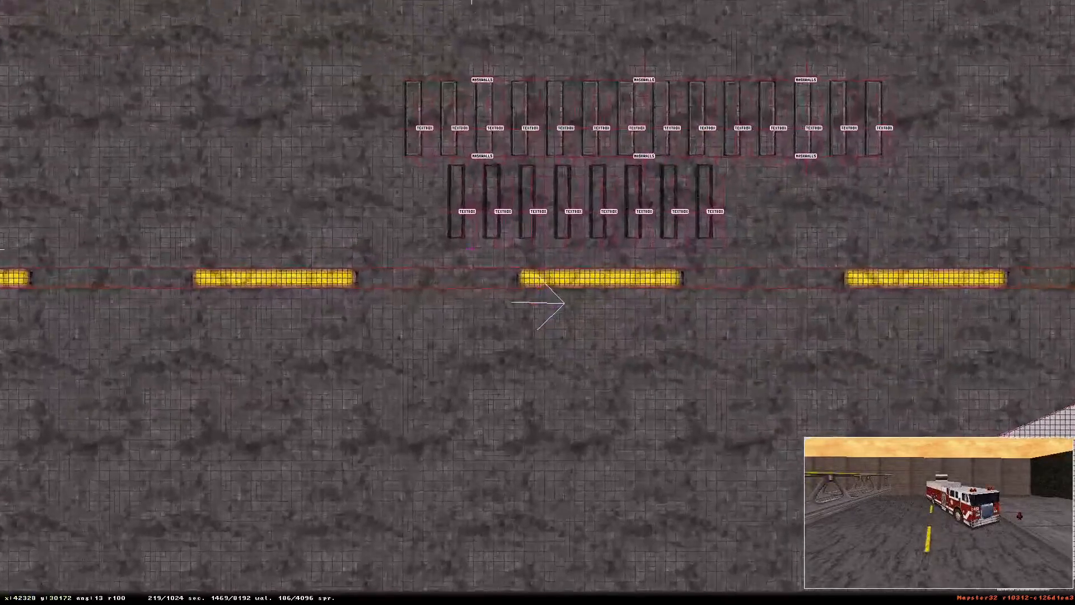
shift+drag(344, 41, 979, 166)
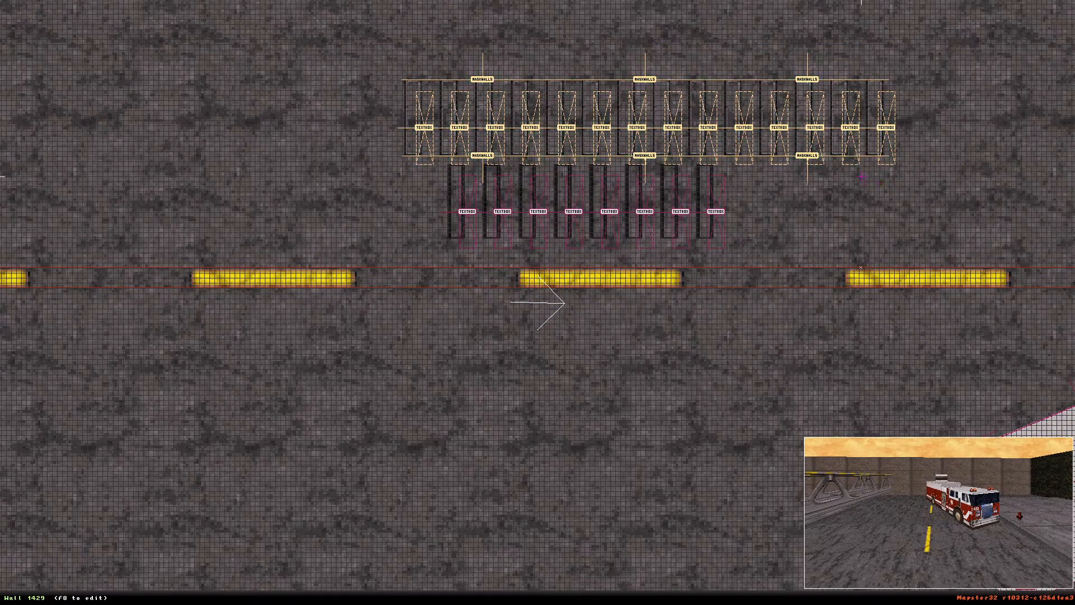
key(Up)
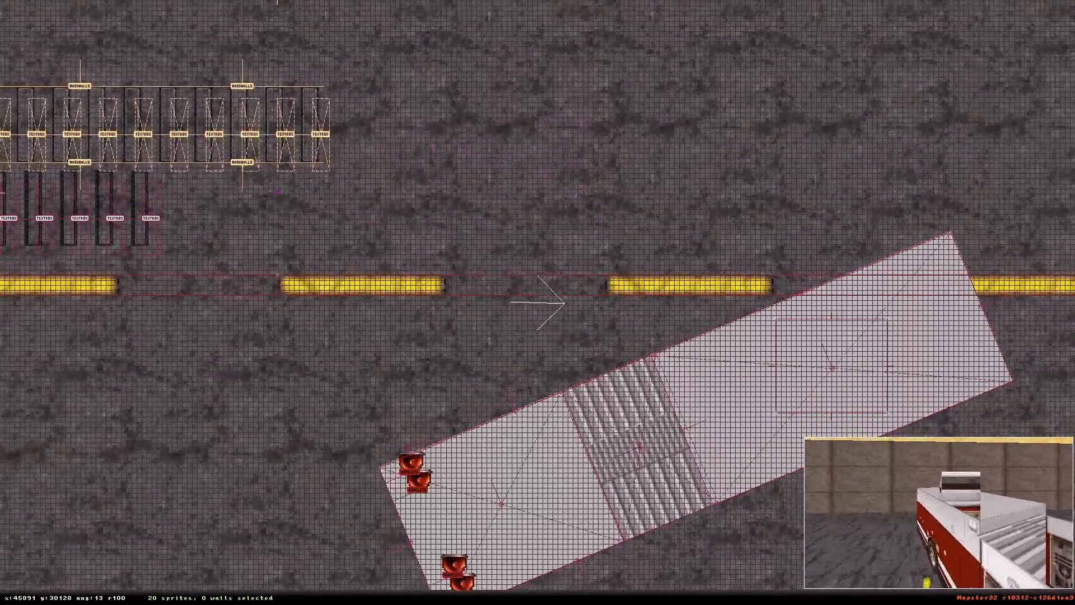
drag(247, 132, 673, 364)
Fine-position the ladder on the truck's roof so its rear end meets the rectangular roof fixture, and check it in 3D
right_drag(720, 369, 449, 255)
scroll(449, 255, up, 5)
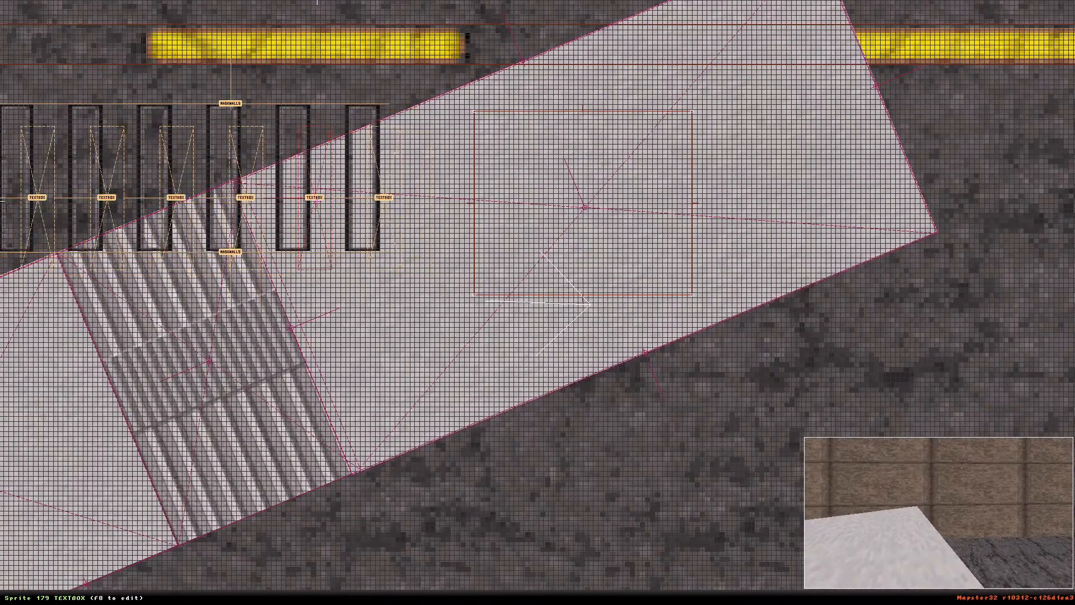
drag(317, 200, 380, 224)
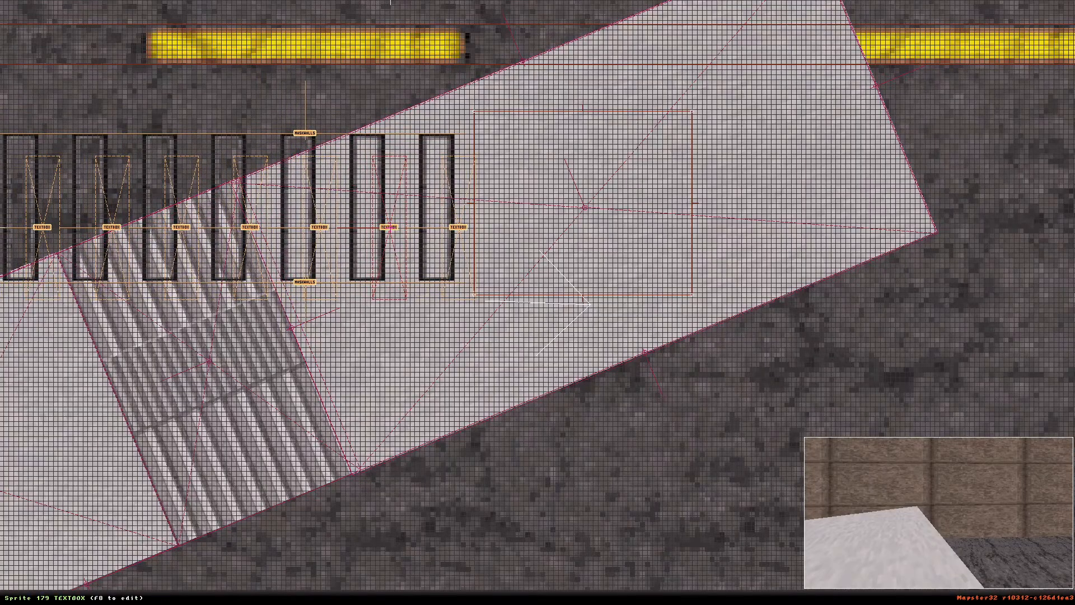
scroll(429, 189, up, 6)
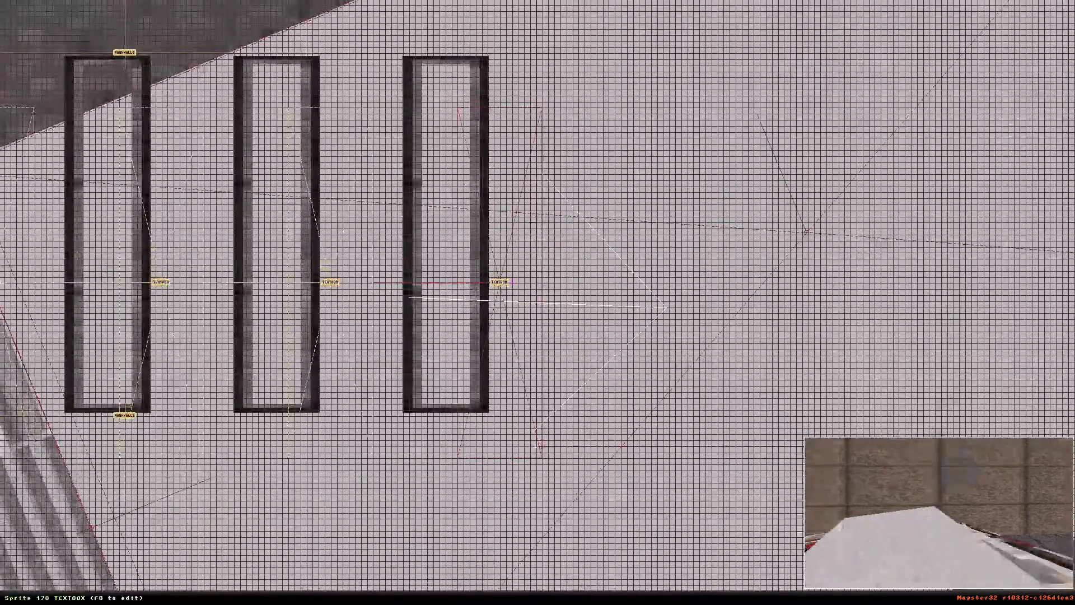
scroll(607, 256, down, 2)
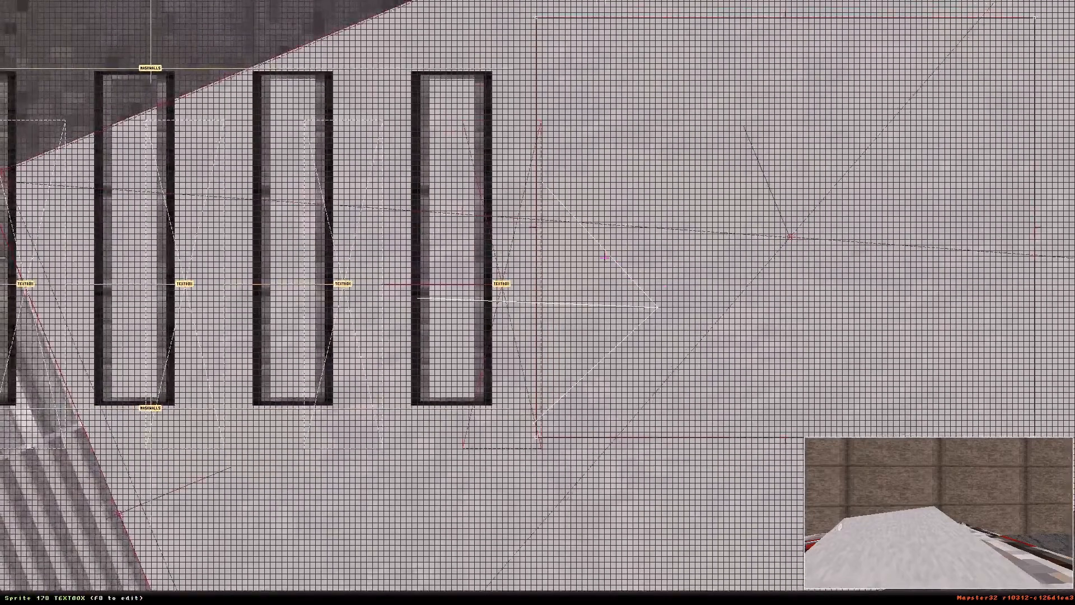
drag(501, 283, 525, 273)
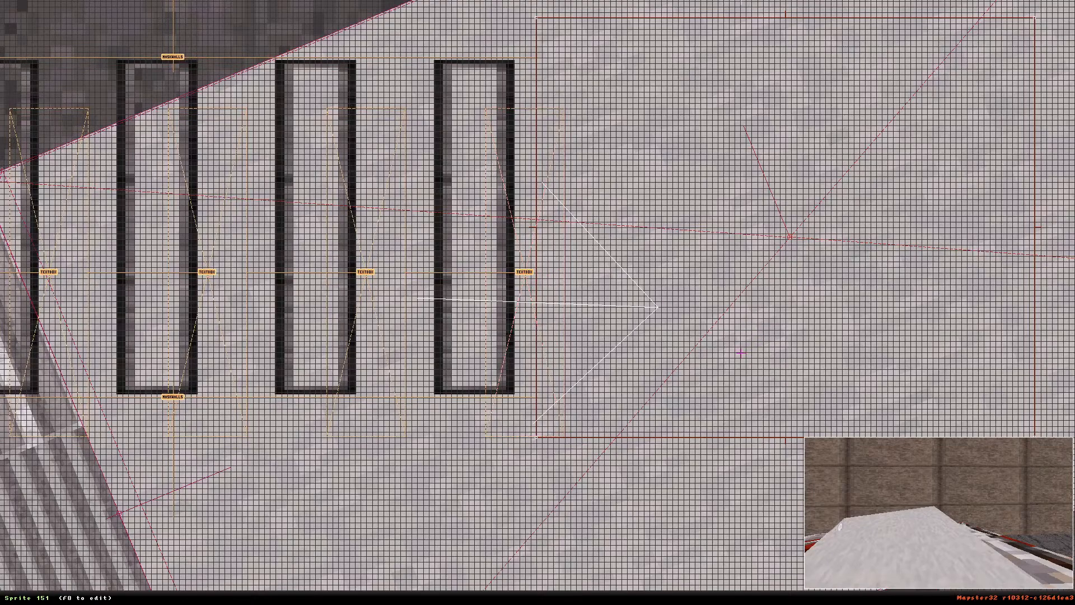
key(KP_Enter)
key(Down)
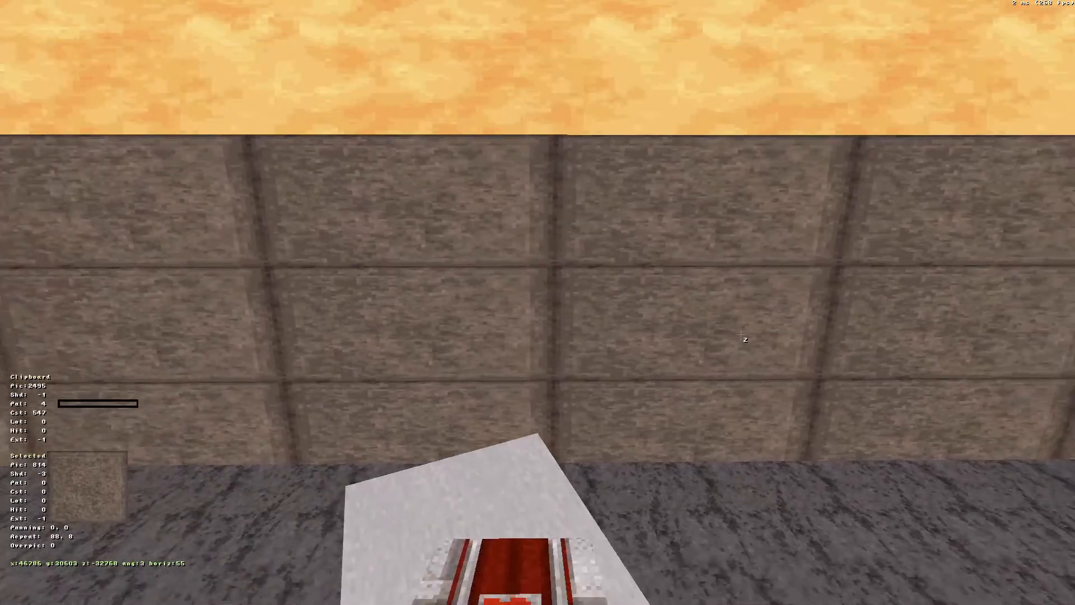
key(Down)
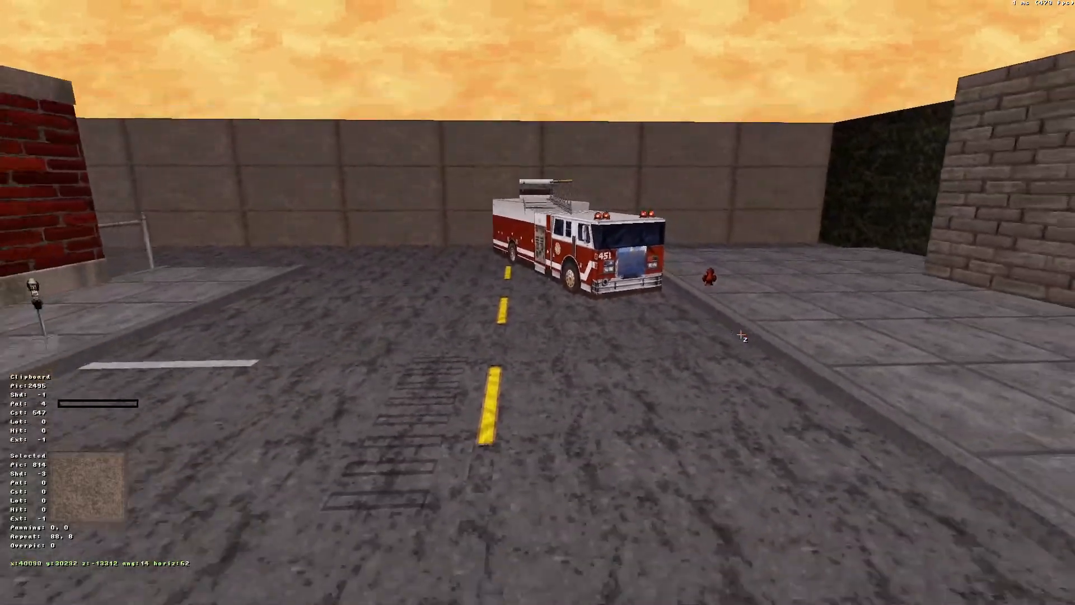
Select the row of shadow rungs left in the street and move it beside the truck's cab under the ladder
key(KP_Enter)
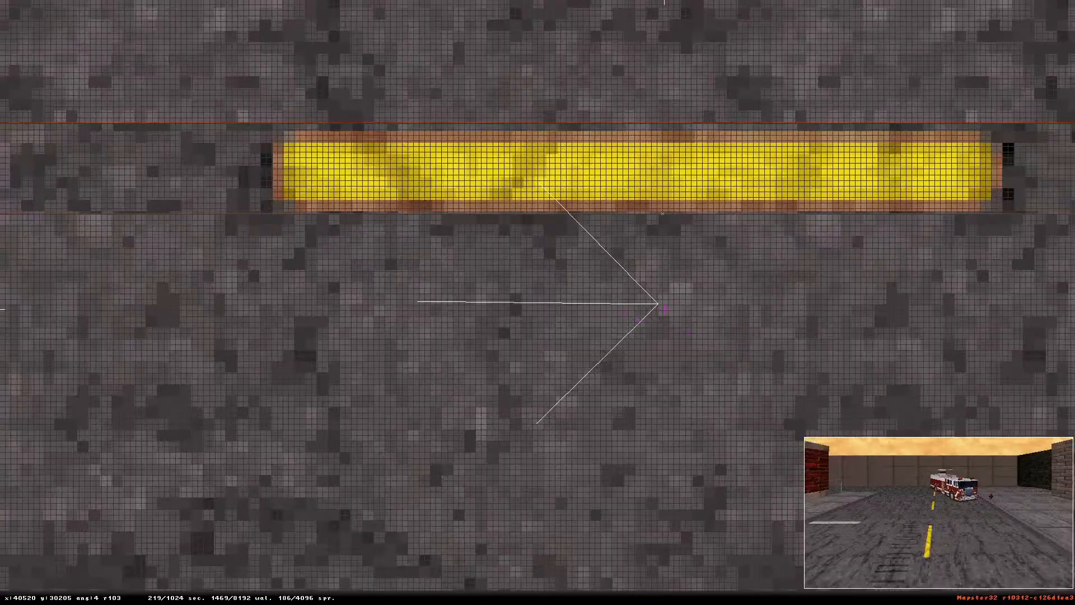
scroll(537, 303, down, 5)
right_drag(538, 302, 1036, 361)
scroll(538, 302, down, 3)
shift+drag(283, 95, 700, 233)
drag(545, 199, 910, 363)
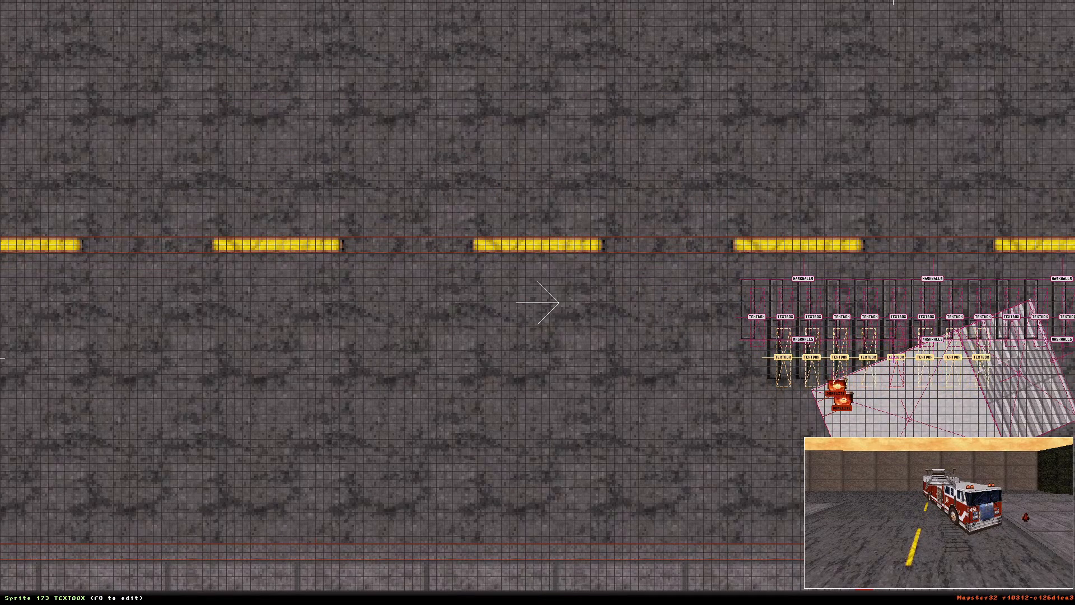
key(KP_Enter)
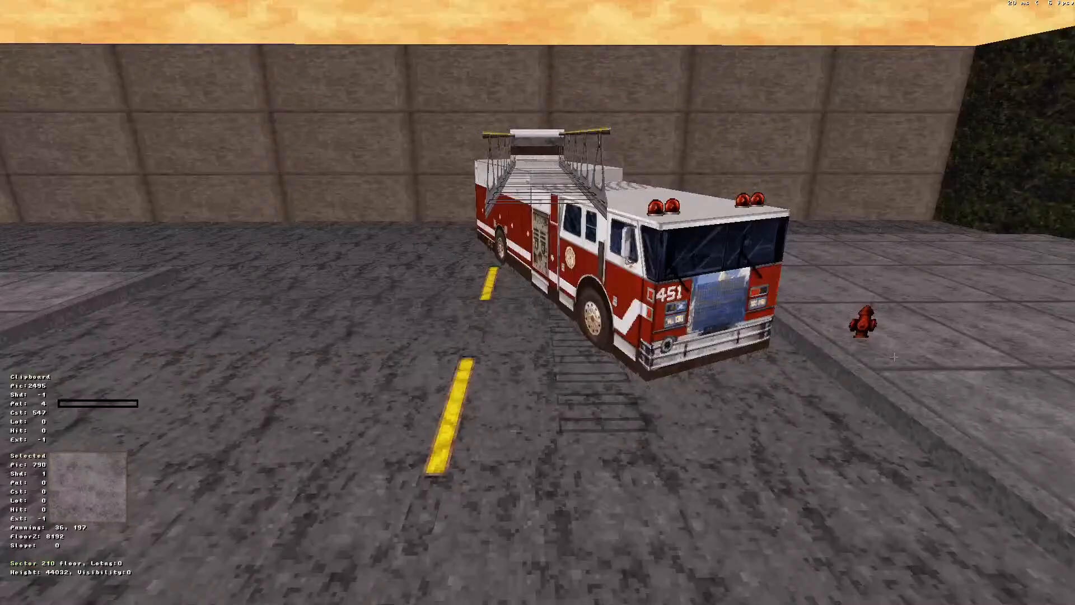
Place a flat pole sprite, tile 977, on the street in front of the ladder shadow and turn it to run lengthwise along the road
right_drag(897, 354, 898, 354)
middle_drag(898, 355, 898, 354)
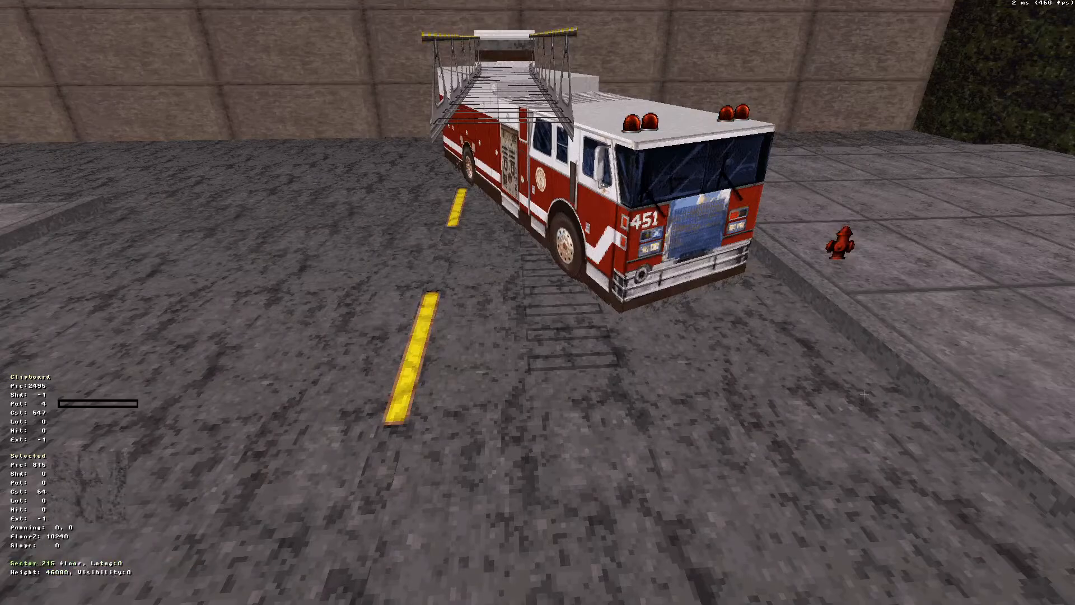
middle_drag(580, 448, 581, 449)
key(Tab)
middle_drag(640, 334, 640, 334)
key(s)
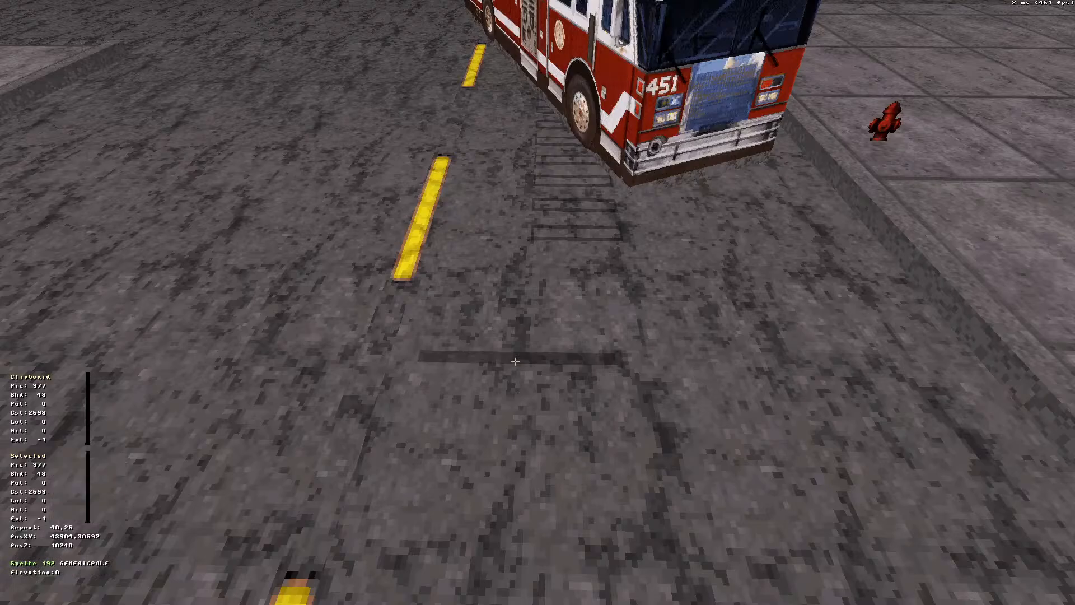
key(comma)
key(comma)
key(comma)
key(comma)
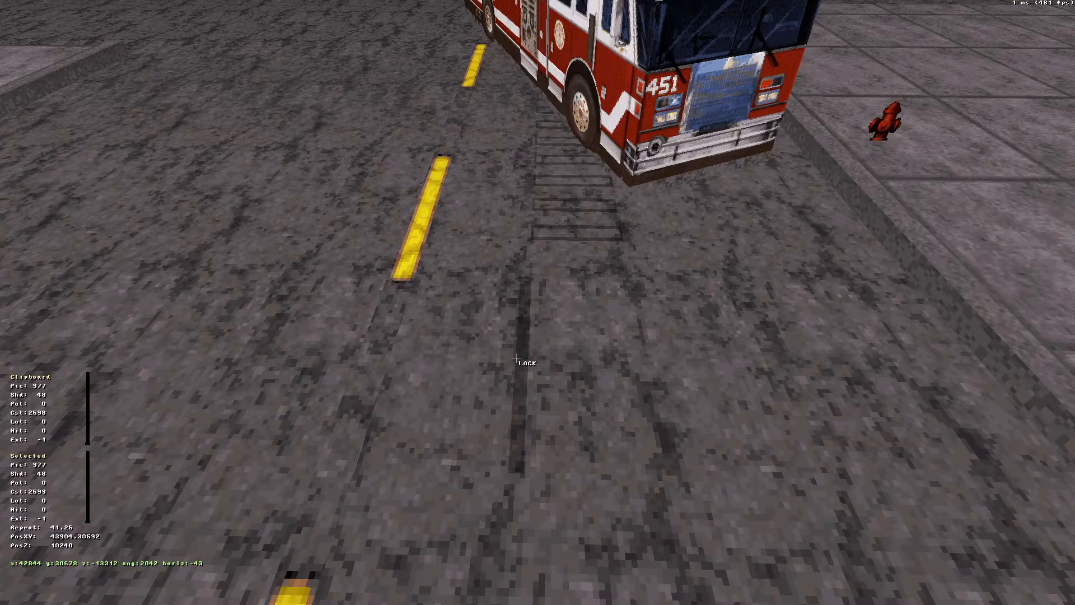
Resize the pole sprite to a repeat of 12, 47 to form a long, thin shadow line
key(KP_6)
key(KP_6)
key(KP_6)
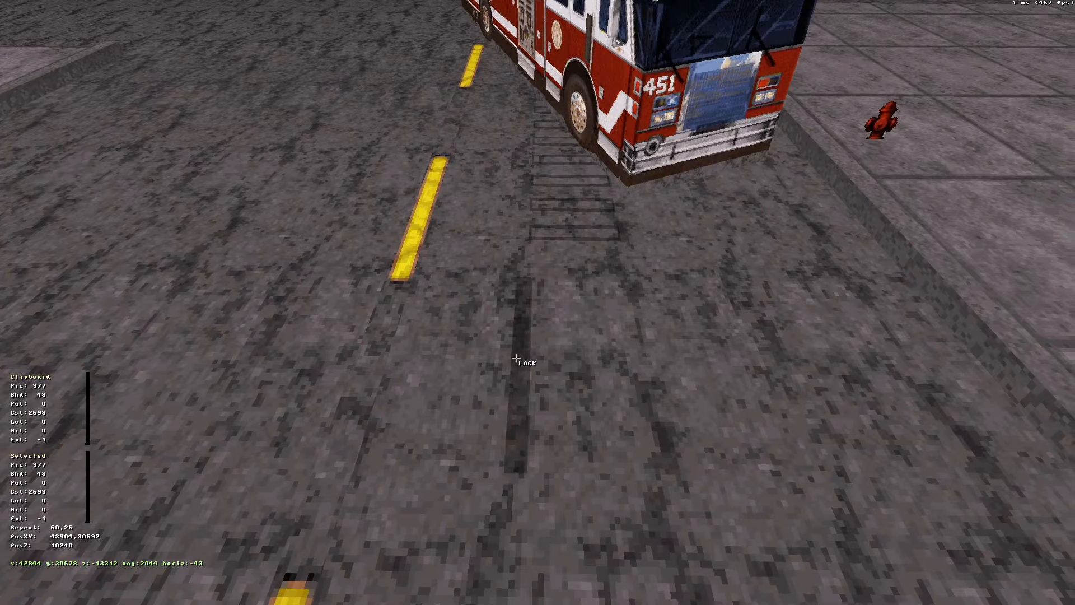
key(KP_4)
key(KP_4)
key(KP_4)
key(KP_4)
key(KP_4)
key(KP_4)
key(KP_4)
key(KP_4)
key(KP_4)
key(KP_4)
key(KP_4)
key(KP_4)
key(KP_4)
key(KP_4)
key(KP_4)
key(KP_4)
key(KP_4)
key(KP_4)
key(KP_4)
key(KP_4)
key(KP_8)
key(KP_8)
key(KP_8)
key(KP_8)
key(KP_8)
key(KP_8)
key(KP_8)
key(KP_8)
key(KP_8)
key(KP_8)
key(KP_8)
key(KP_8)
key(KP_8)
key(KP_8)
key(KP_8)
key(KP_8)
key(KP_8)
key(KP_8)
key(KP_8)
key(KP_8)
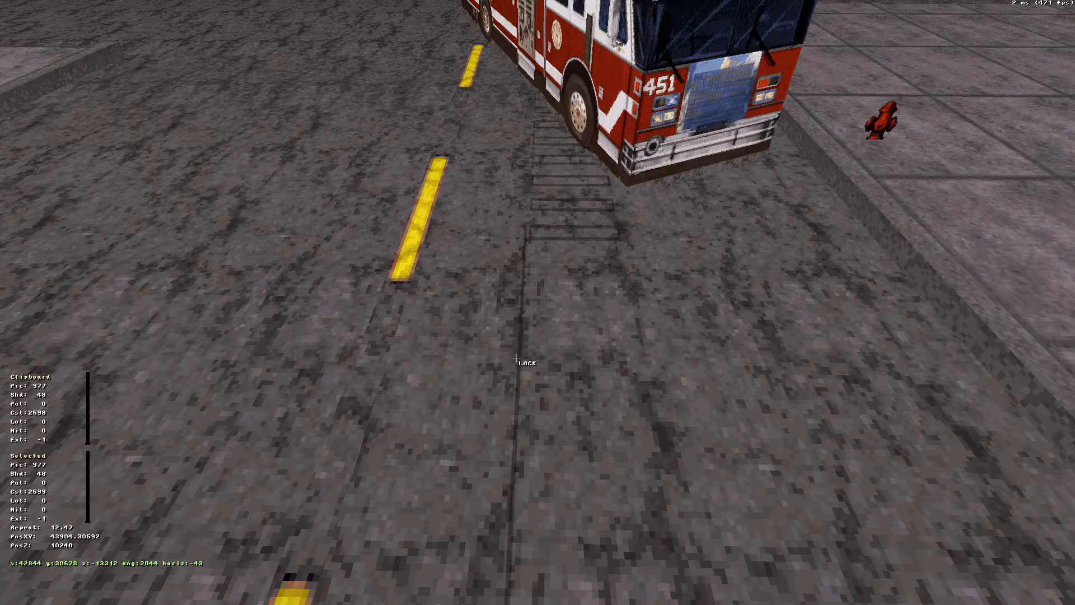
Place a second copy of the thin pole on the street between the first pole and the curb
key(Down)
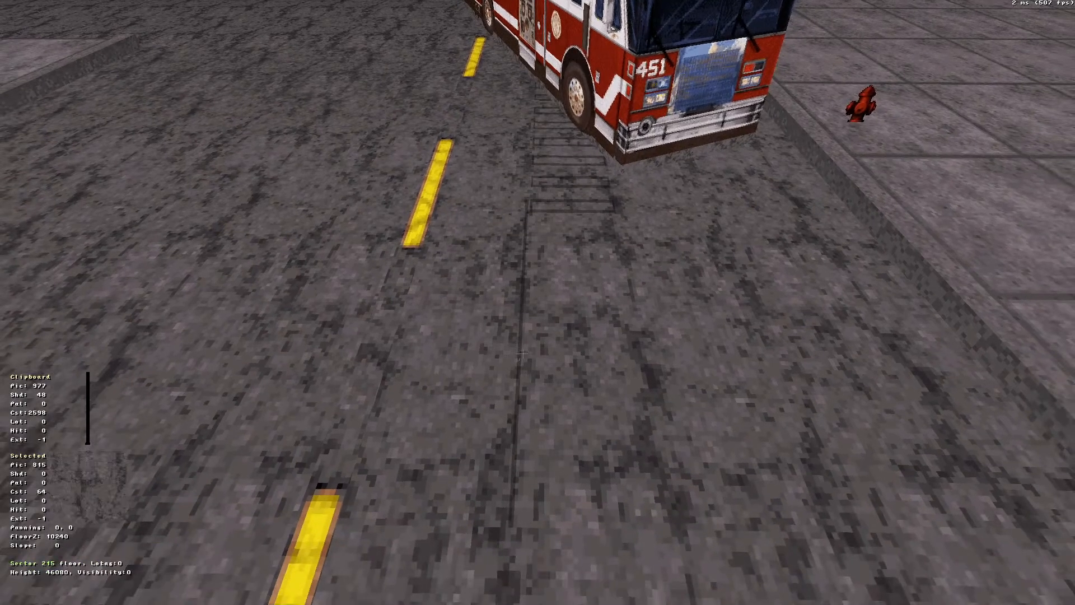
key(Right)
key(Left)
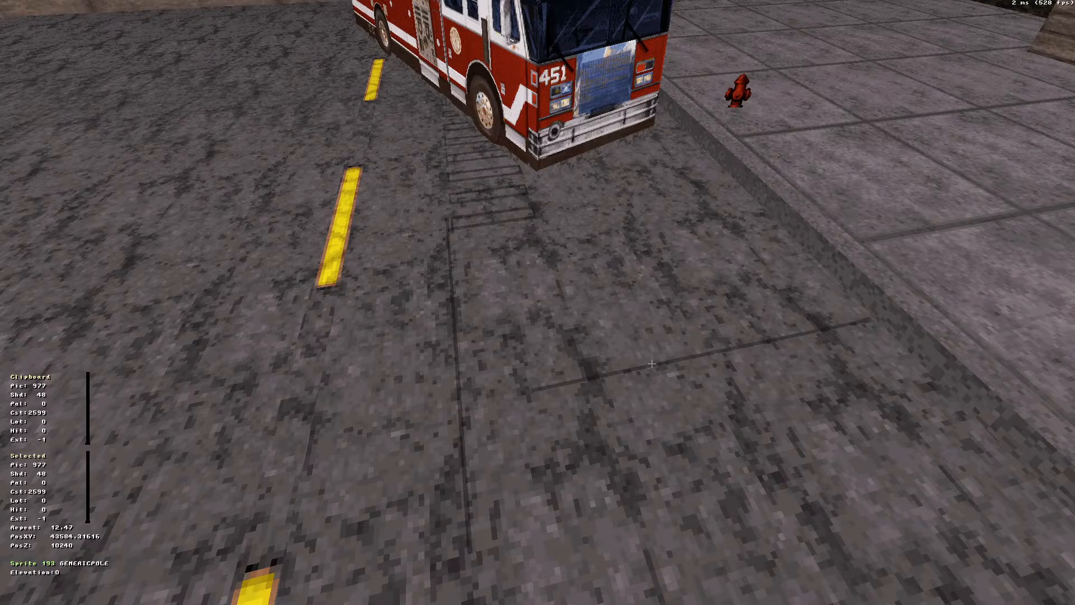
In the 2D map, move the first pole into line with the road-side ends of the shadow rungs
key(KP_Enter)
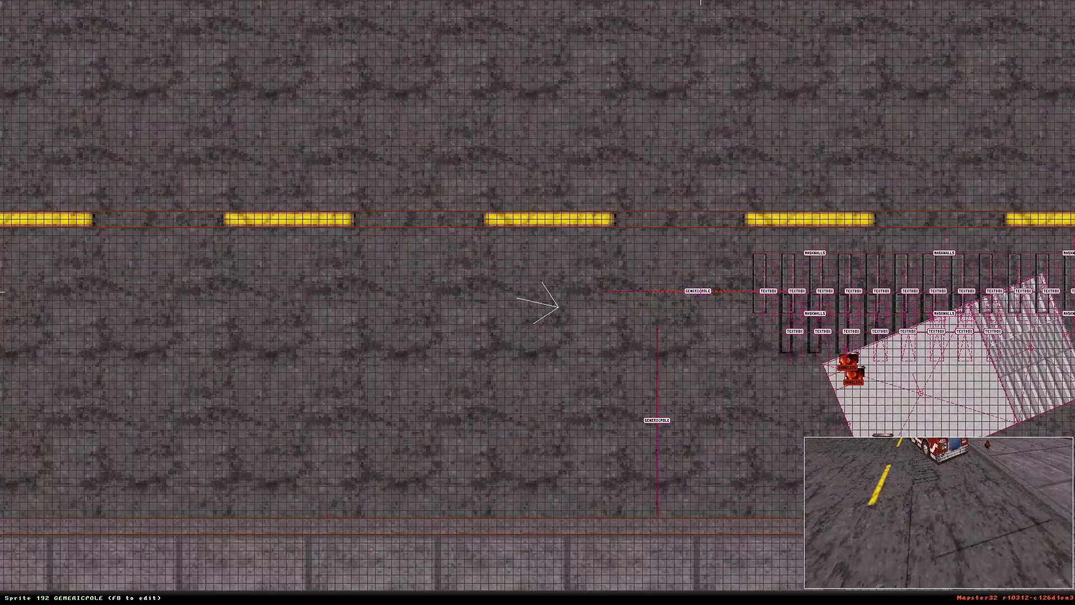
mouse_move(711, 299)
mouse_down()
mouse_move(677, 251)
mouse_move(713, 291)
mouse_up()
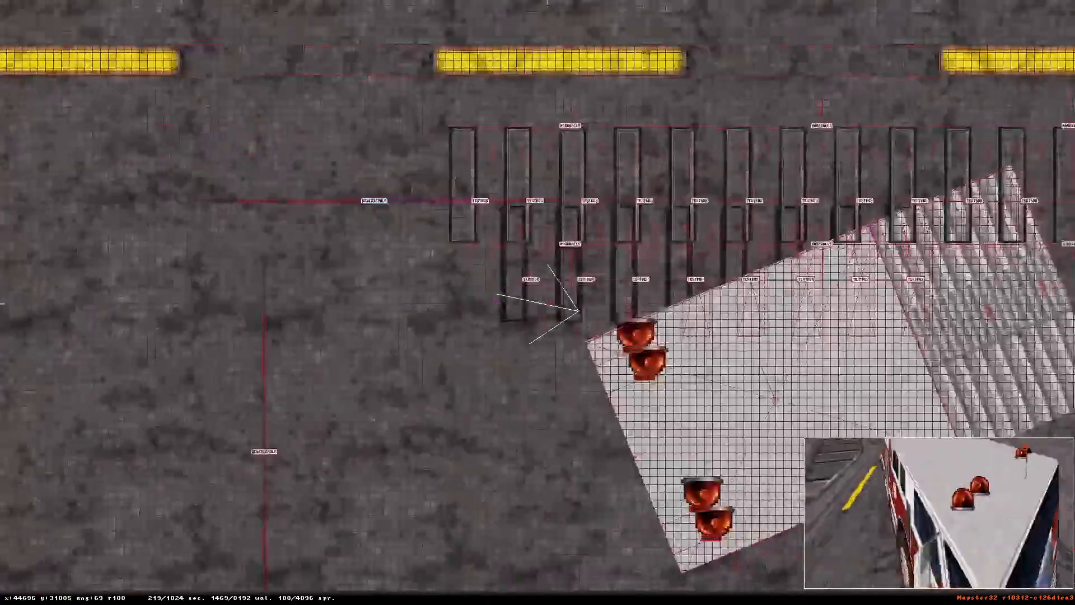
right_drag(547, 304, 461, 262)
scroll(537, 303, up, 5)
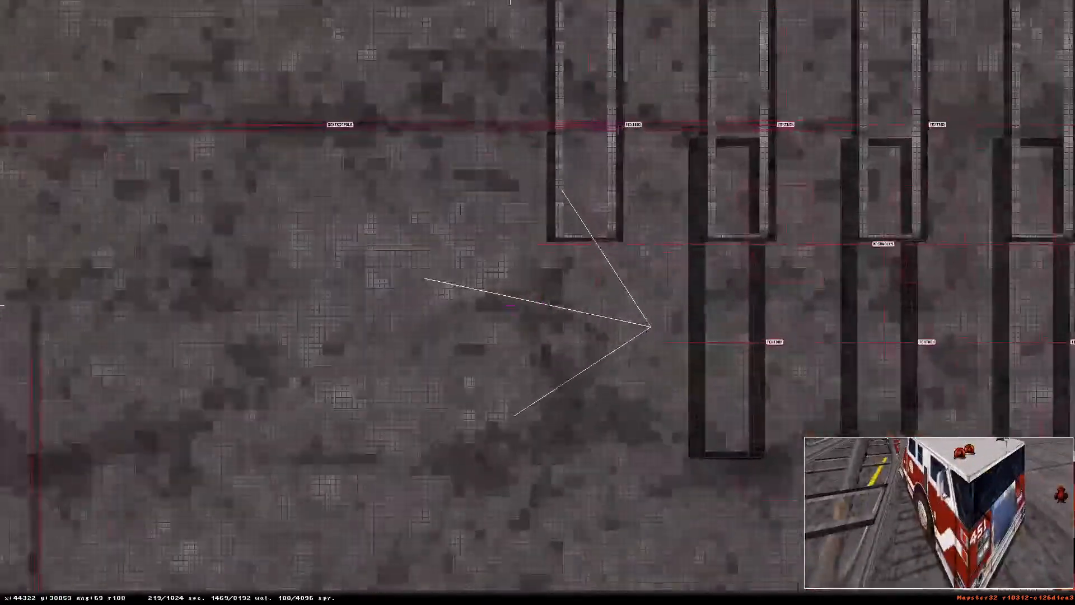
drag(322, 105, 325, 118)
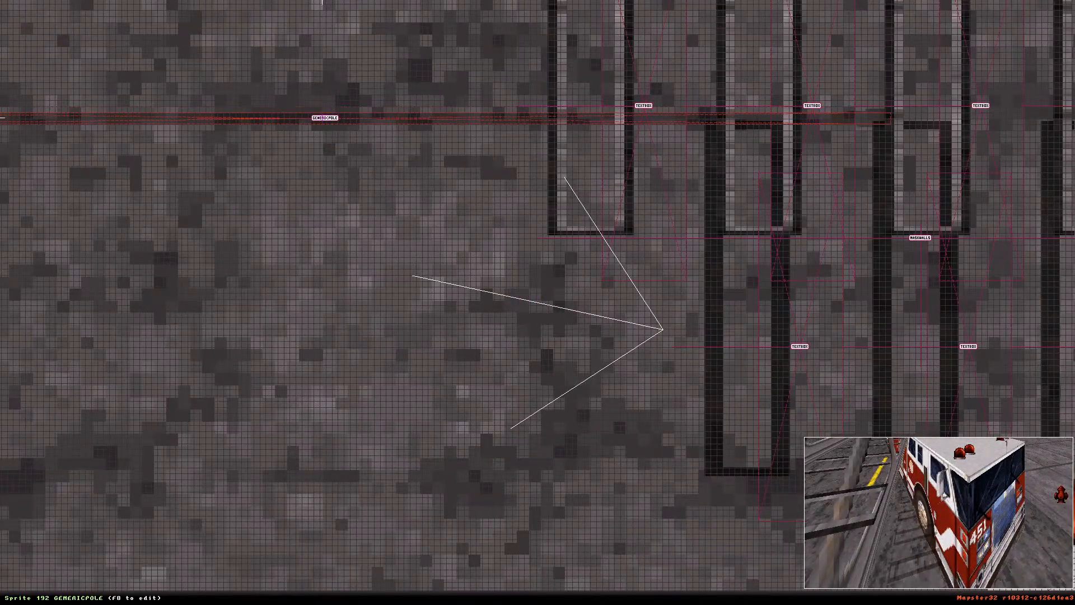
Rotate the second pole parallel to the first and move it level with the truck-side ends of the shadow rungs
right_drag(316, 147, 535, 283)
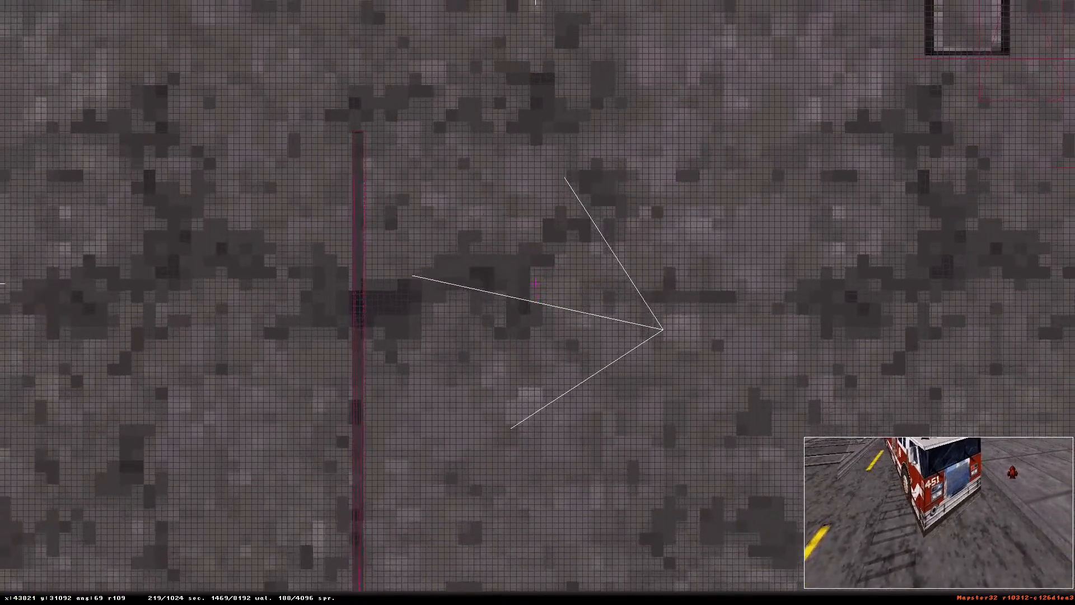
scroll(367, 281, down, 4)
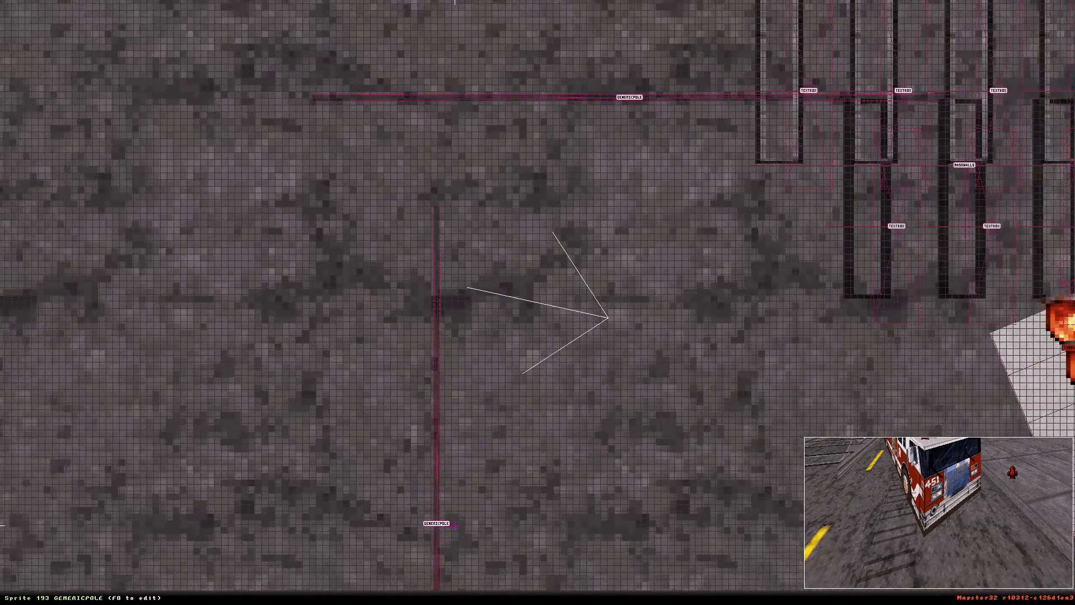
key(period)
key(period)
key(period)
key(period)
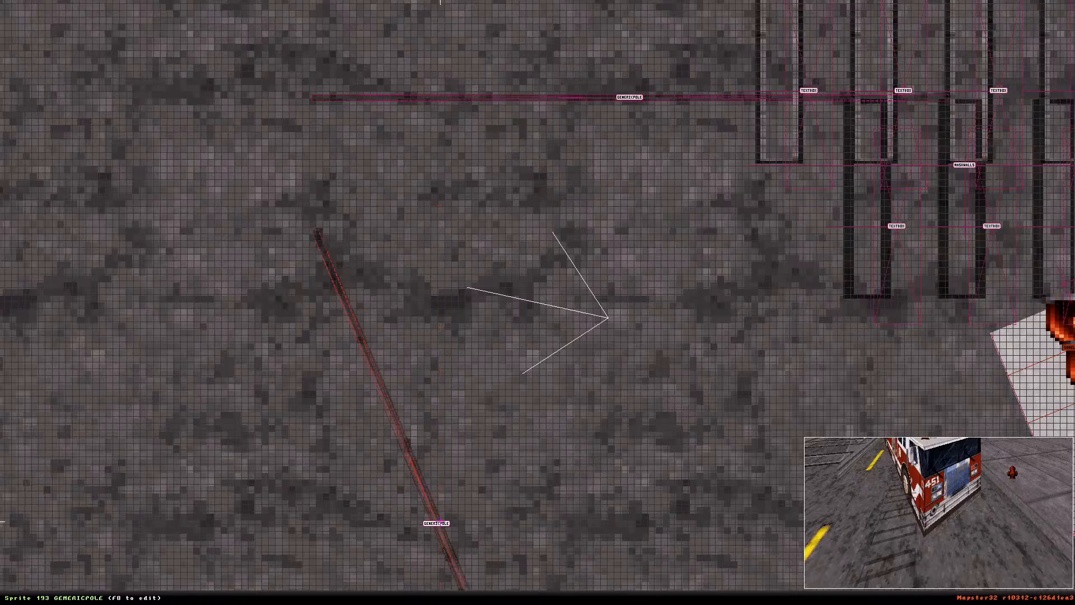
drag(453, 524, 633, 300)
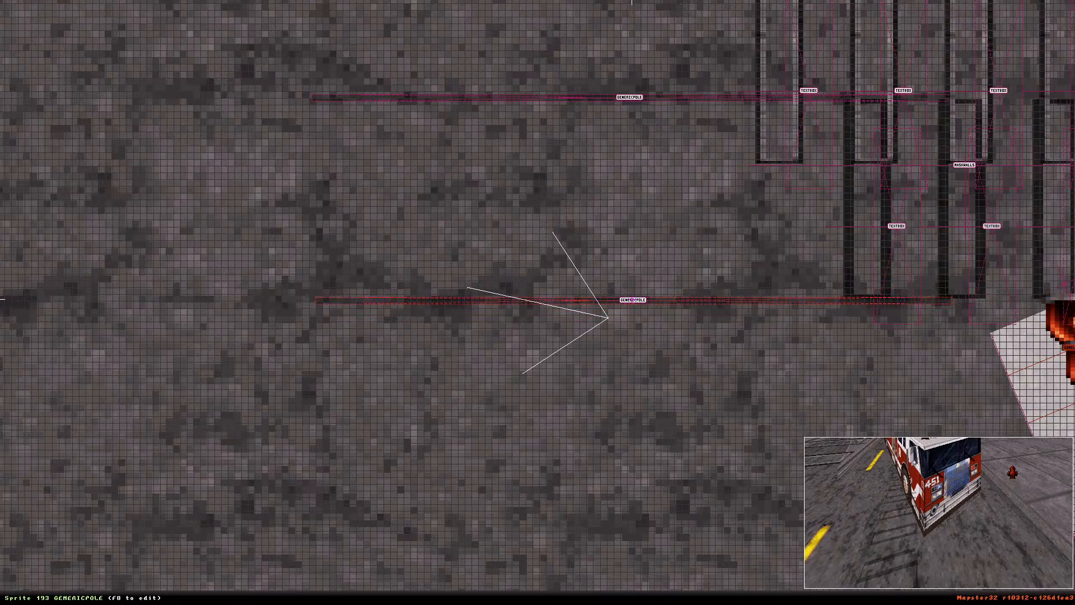
drag(632, 300, 632, 299)
Nudge the two parallel poles lengthwise so that their front ends line up
key(shift)
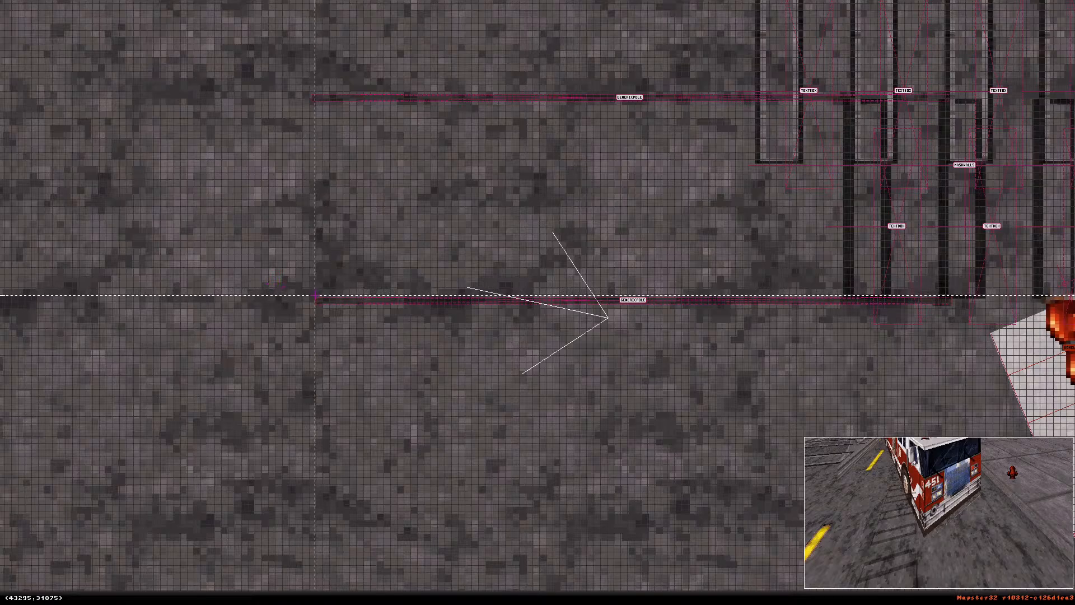
drag(627, 301, 620, 300)
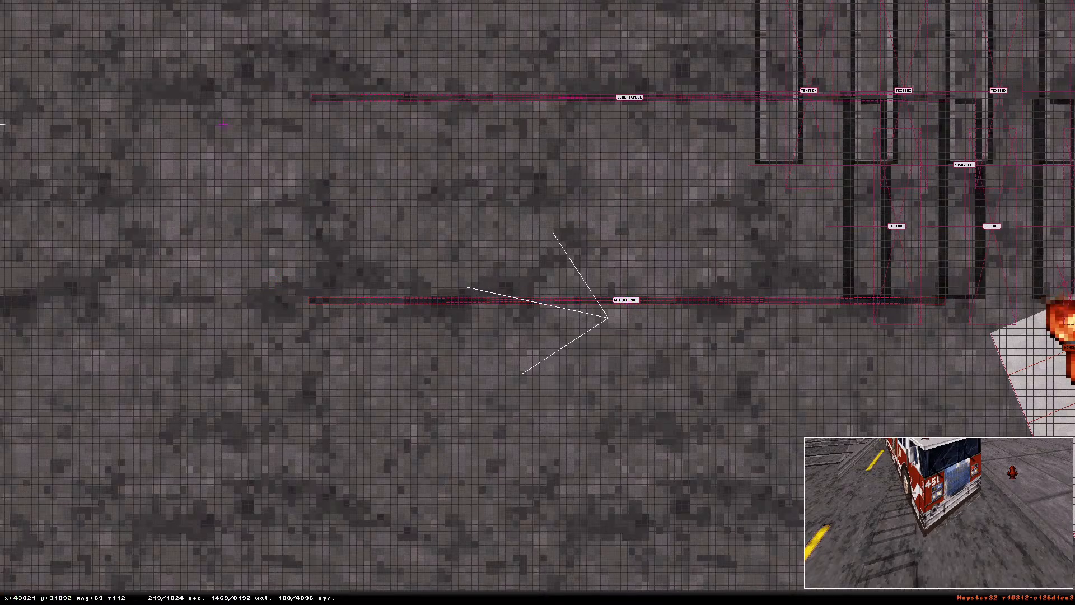
key(shift)
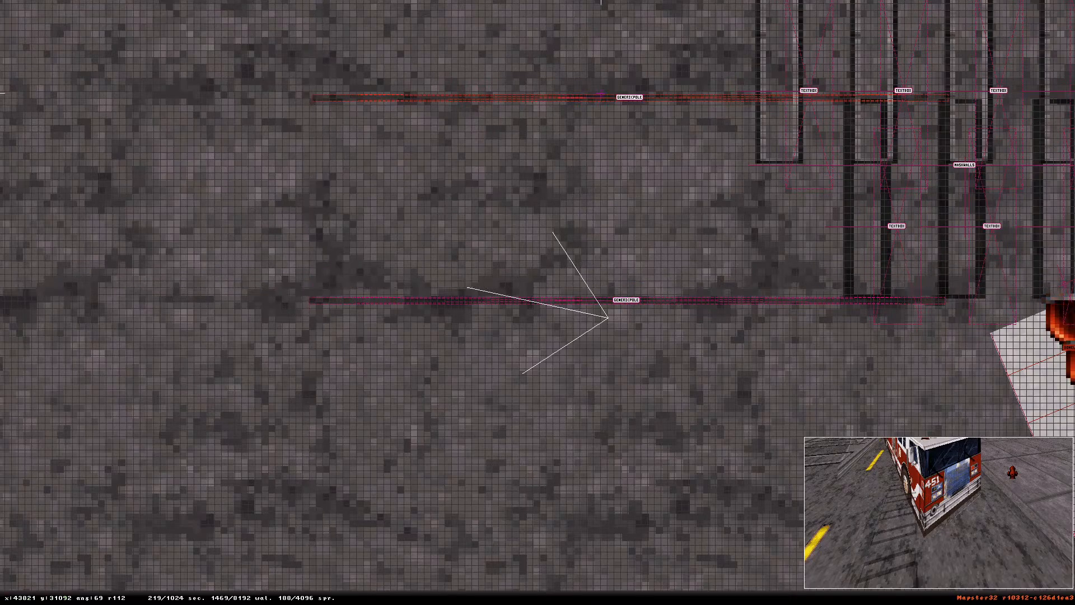
drag(628, 97, 621, 97)
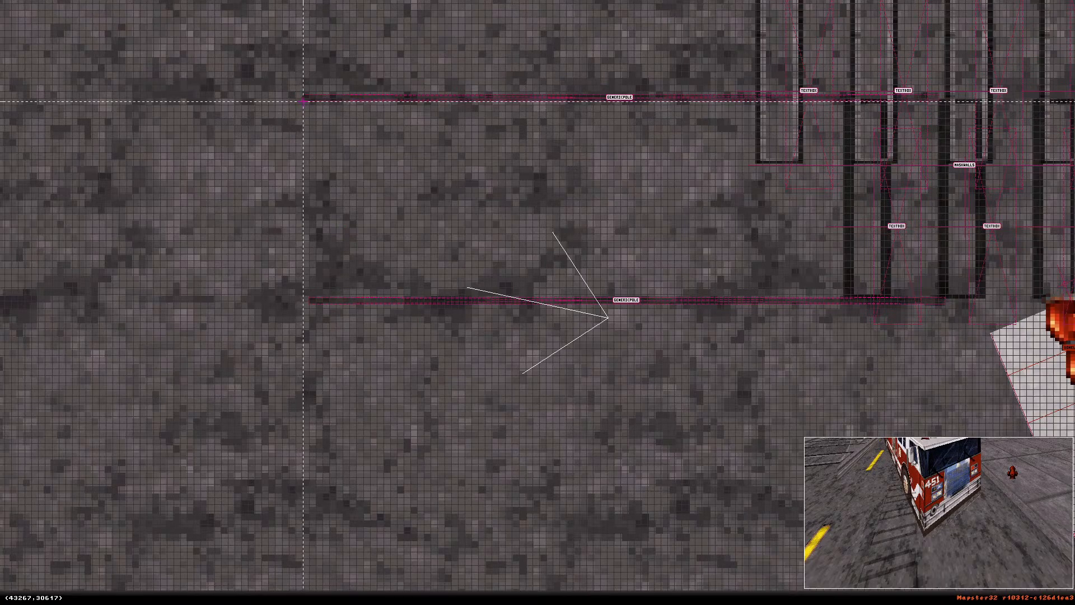
drag(620, 97, 626, 97)
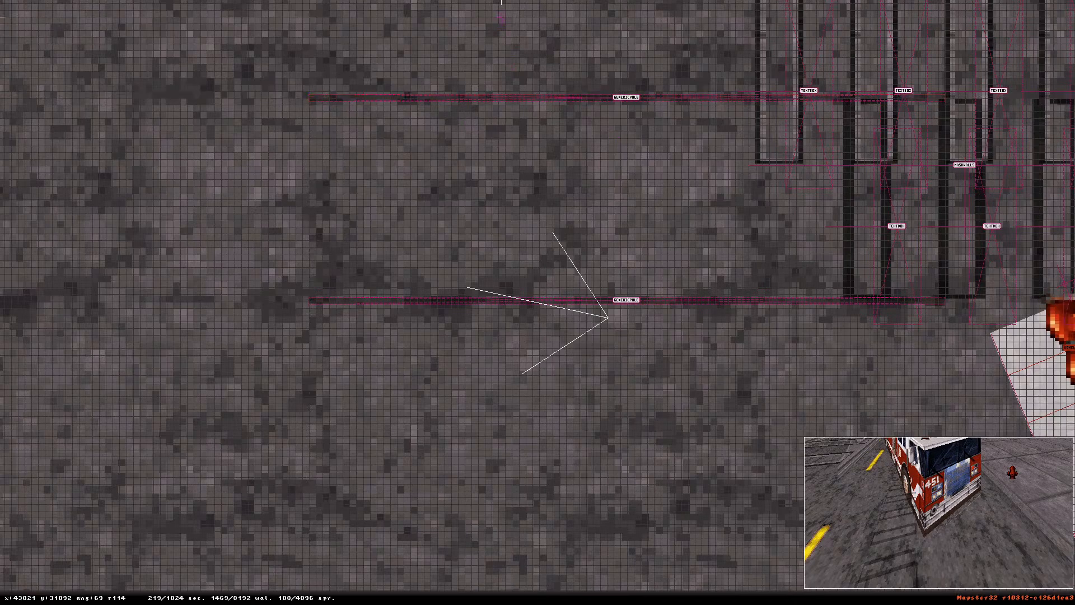
Select both poles together and move them along the road onto the two ends of the shadow rungs
shift+drag(501, 17, 810, 299)
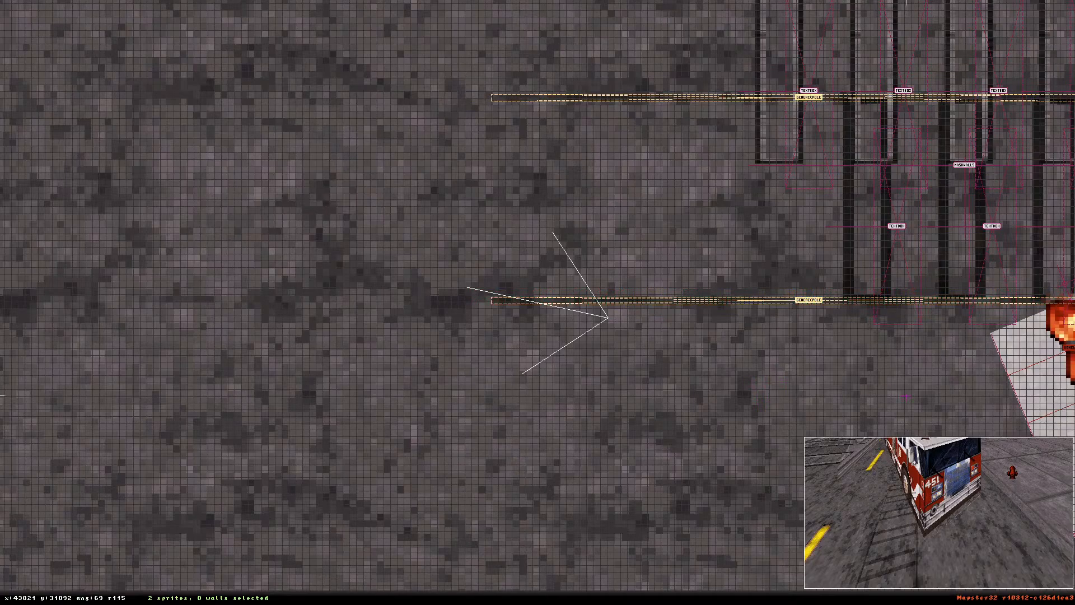
right_drag(906, 396, 537, 302)
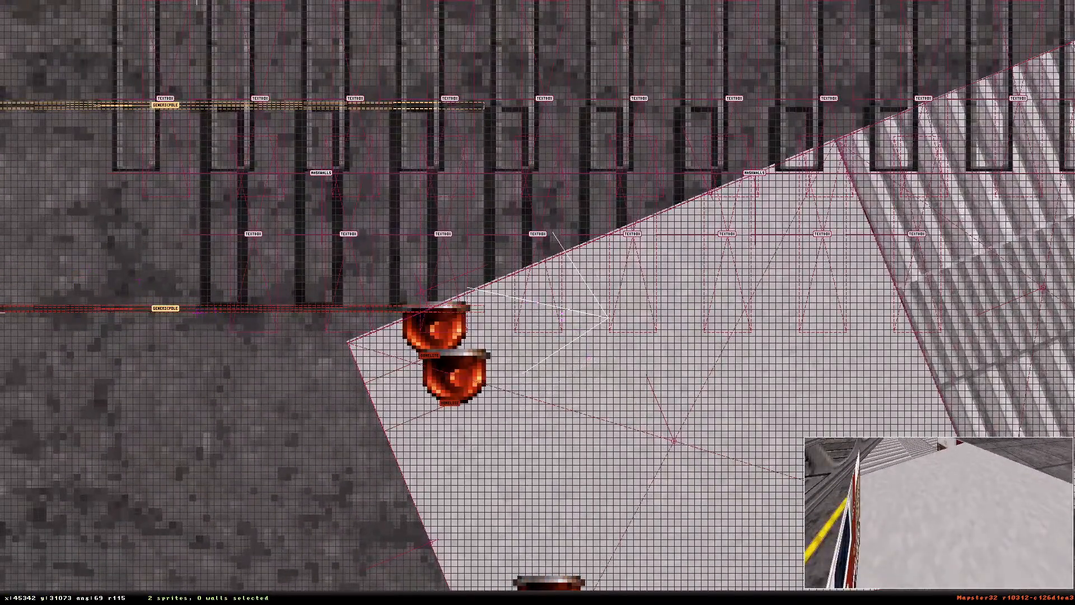
drag(196, 311, 496, 310)
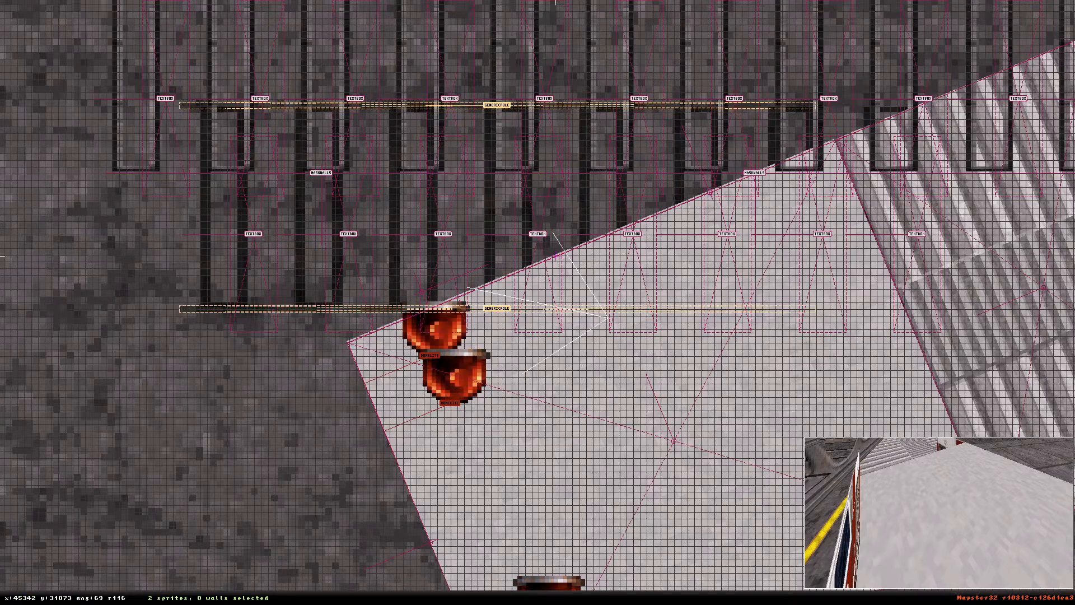
Lengthen the road-side pole and shift it toward the truck's rear, keeping its front end just ahead of the first shadow rung
key(shift)
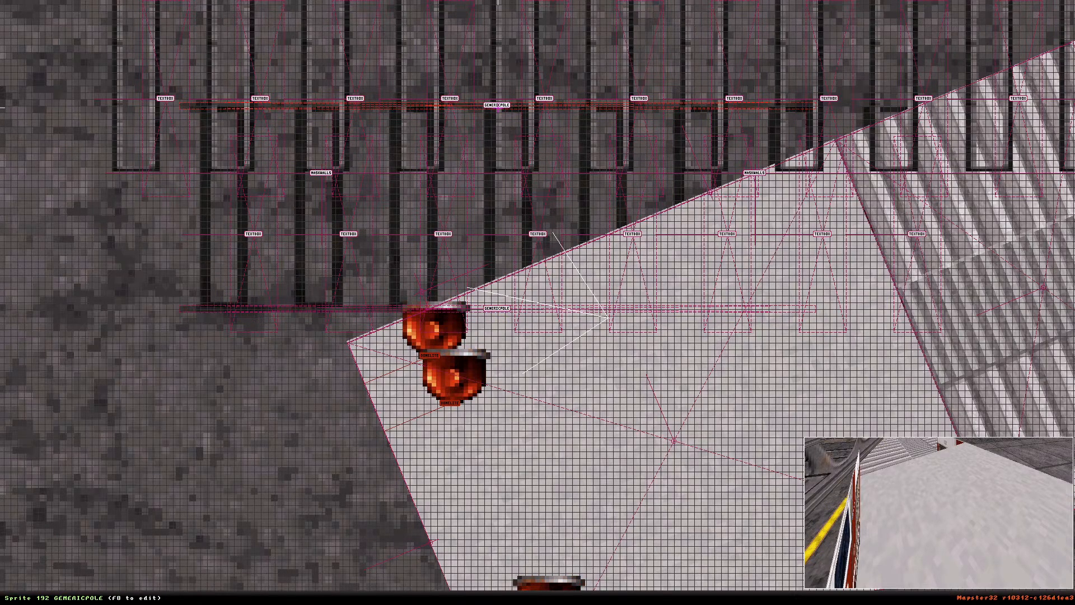
key(KP_4)
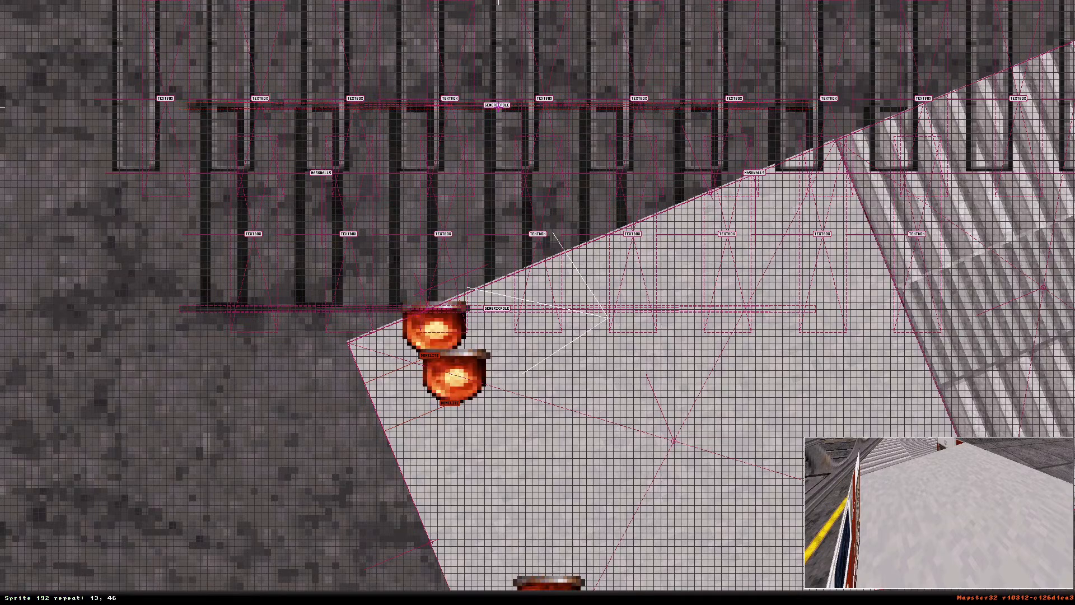
key(KP_8)
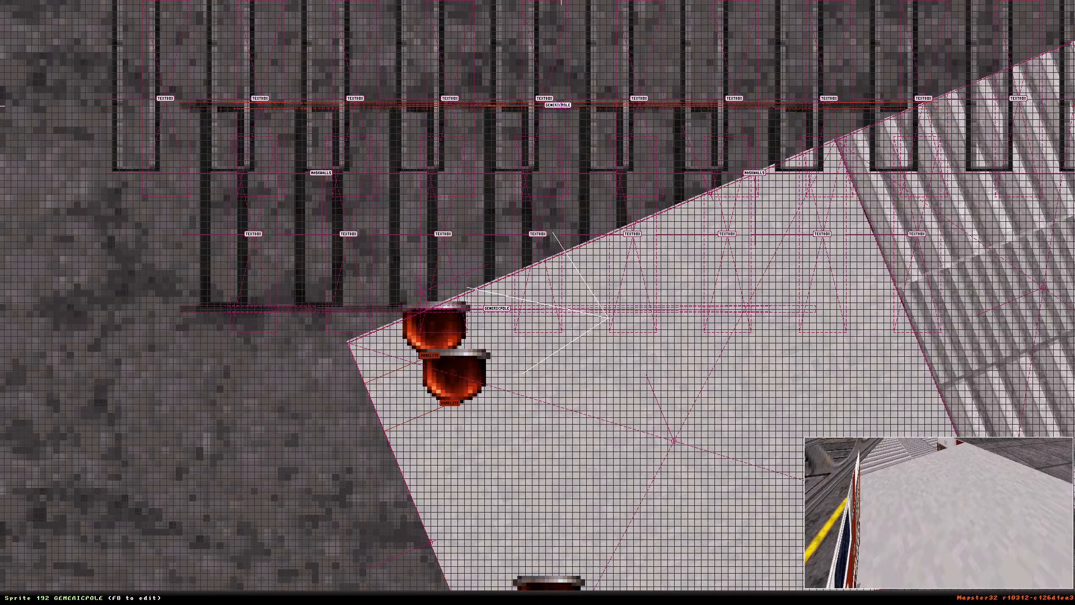
Examine the ladder shadow with its side rails beside the truck's cab in the 3D view from several distances
right_drag(75, 318, 538, 302)
key(KP_Enter)
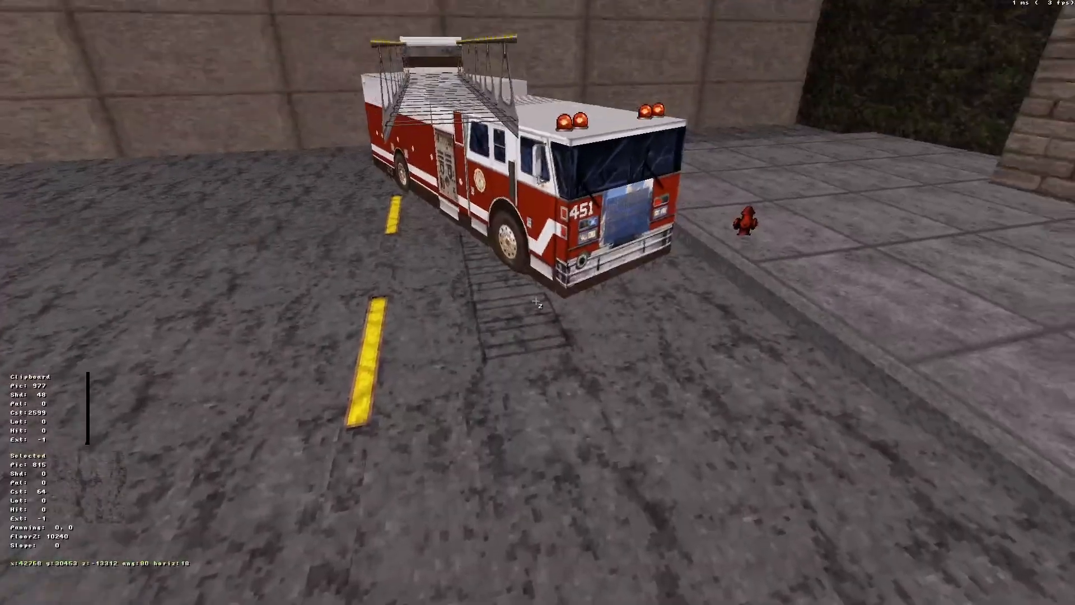
key(Up)
key(Down)
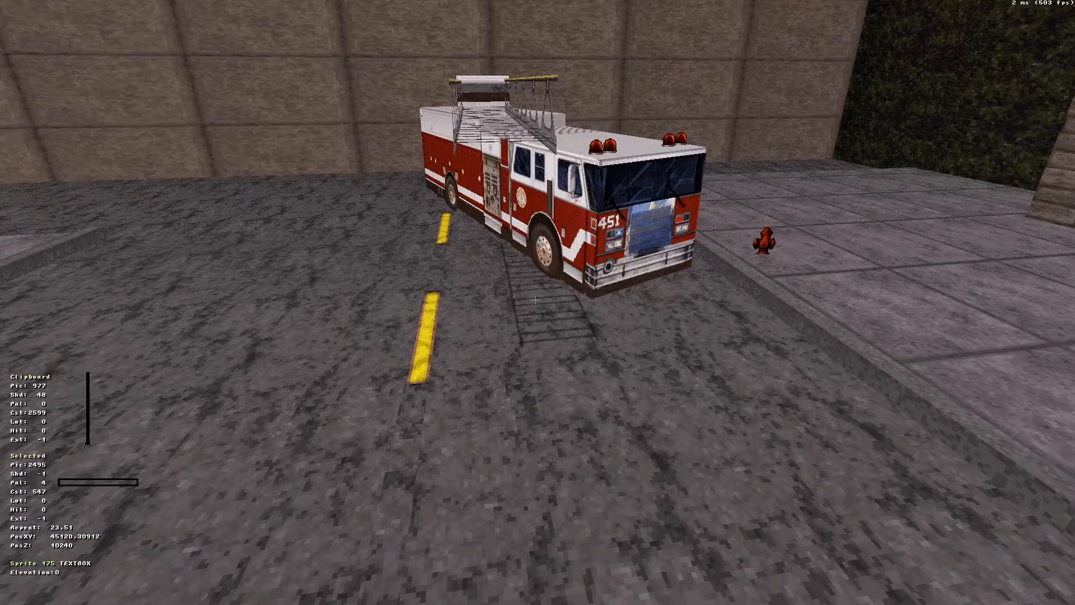
key(Up)
key(Up)
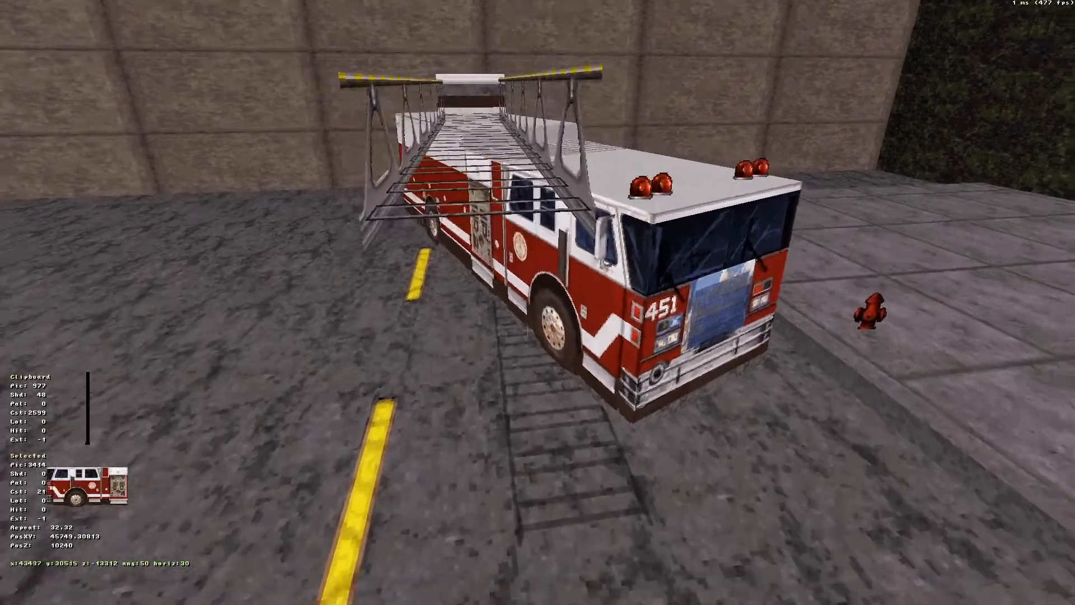
key(Down)
key(Up)
key(Down)
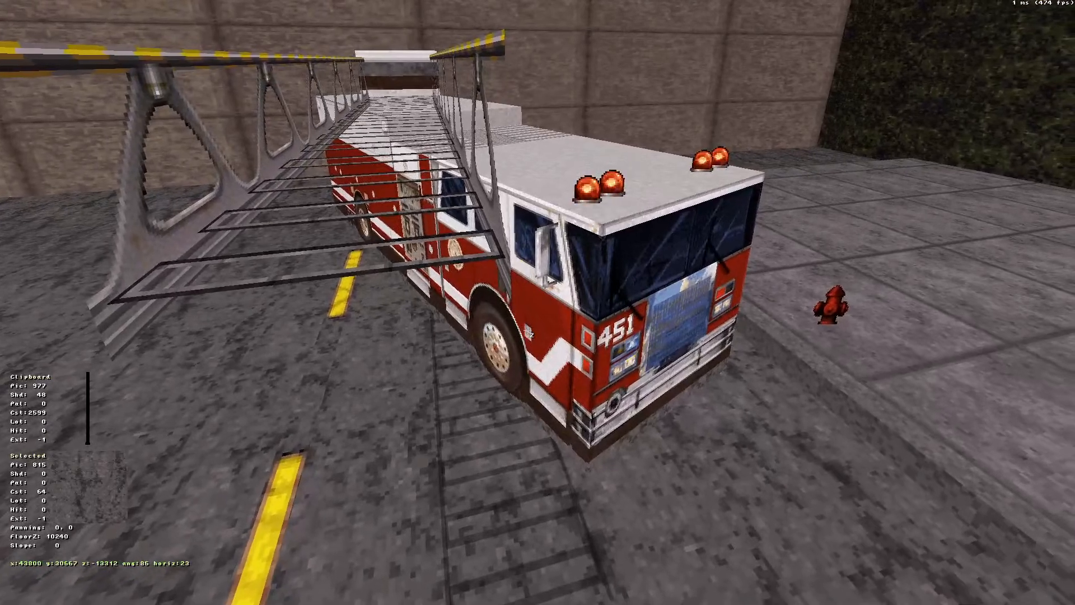
key(Up)
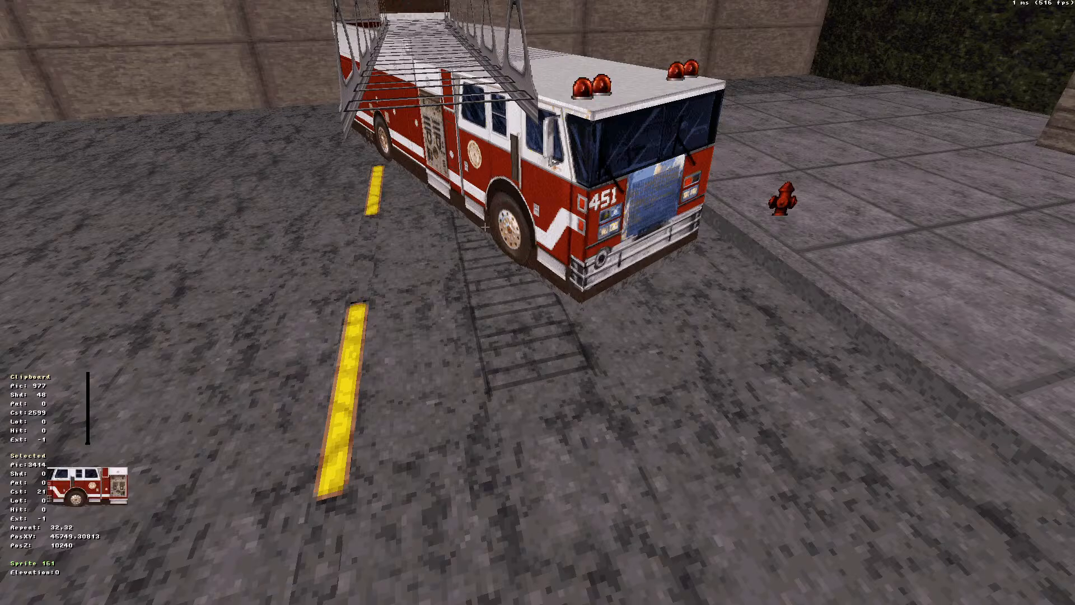
Select the eight shadow rungs nearest the truck's side and try resizing one on the road in the 3D view, then undo it
key(KP_Enter)
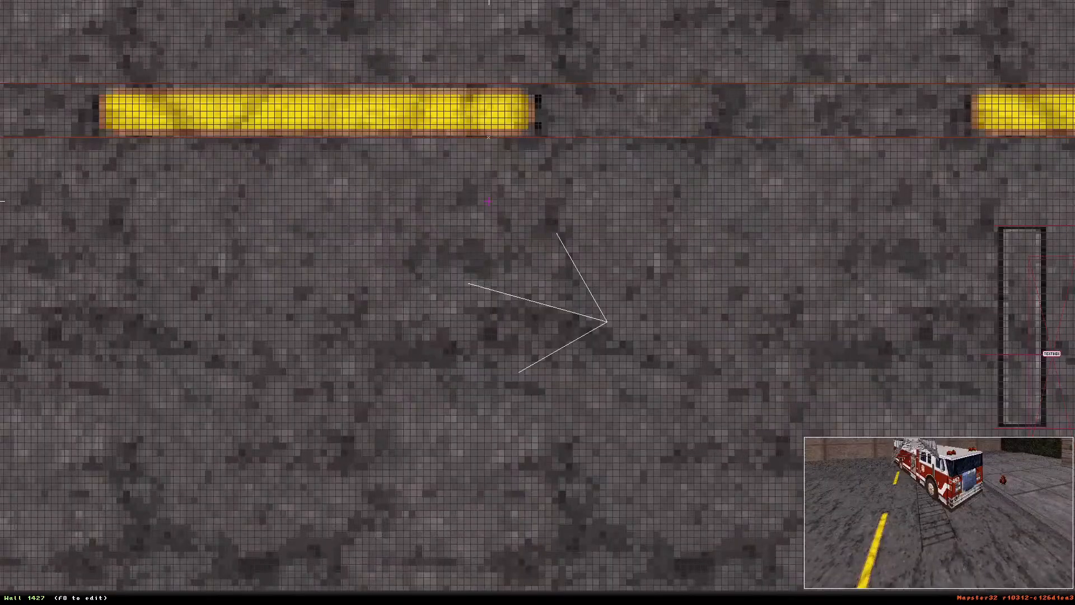
scroll(538, 283, down, 5)
right_drag(538, 302, 711, 470)
shift+drag(431, 169, 1024, 301)
key(Shift_R)
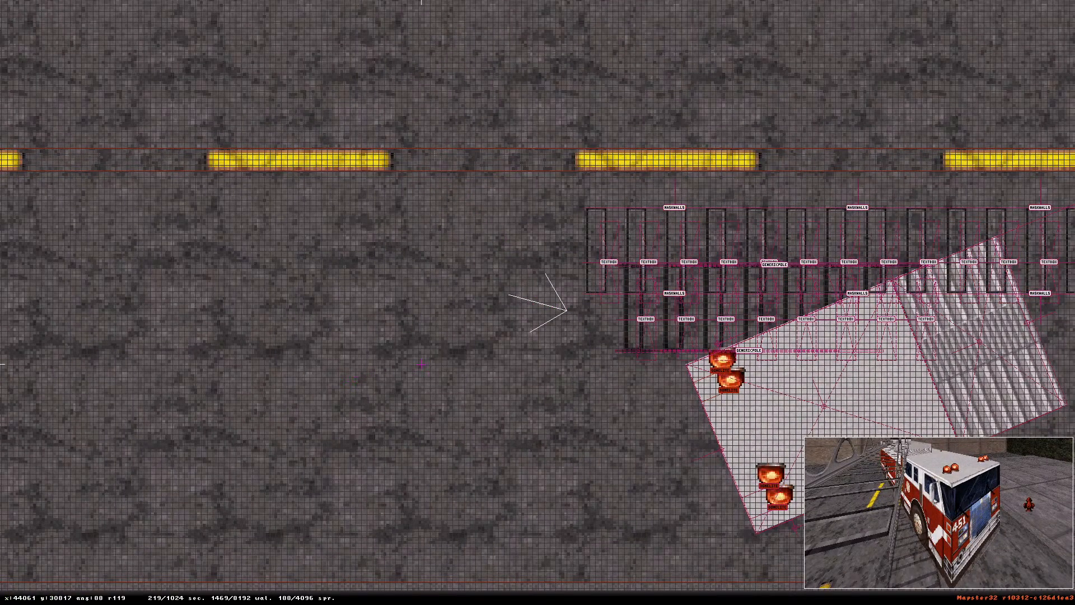
shift+drag(505, 331, 1053, 313)
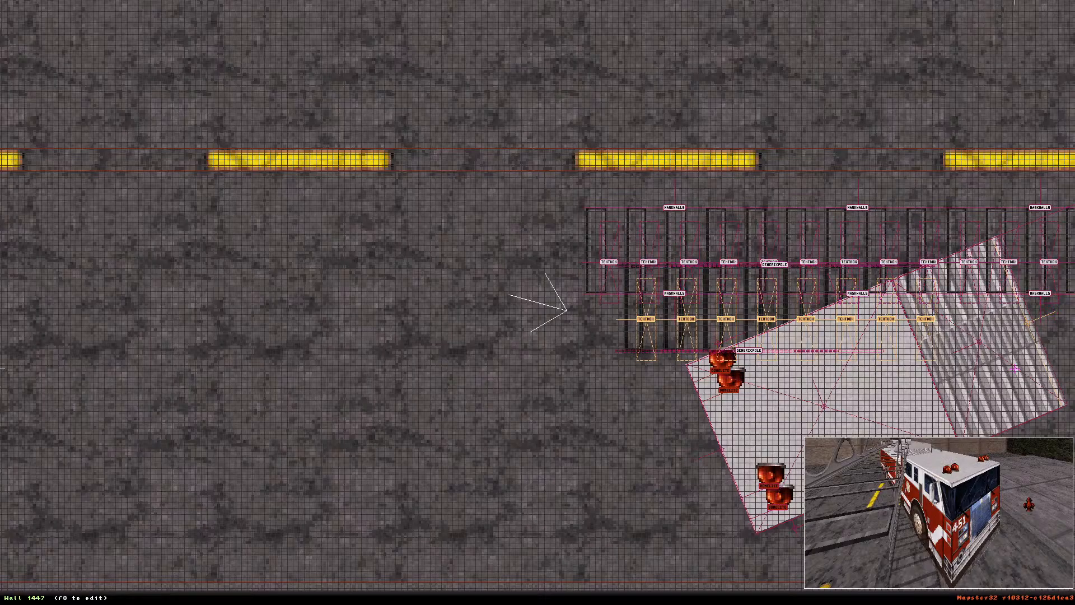
key(KP_Enter)
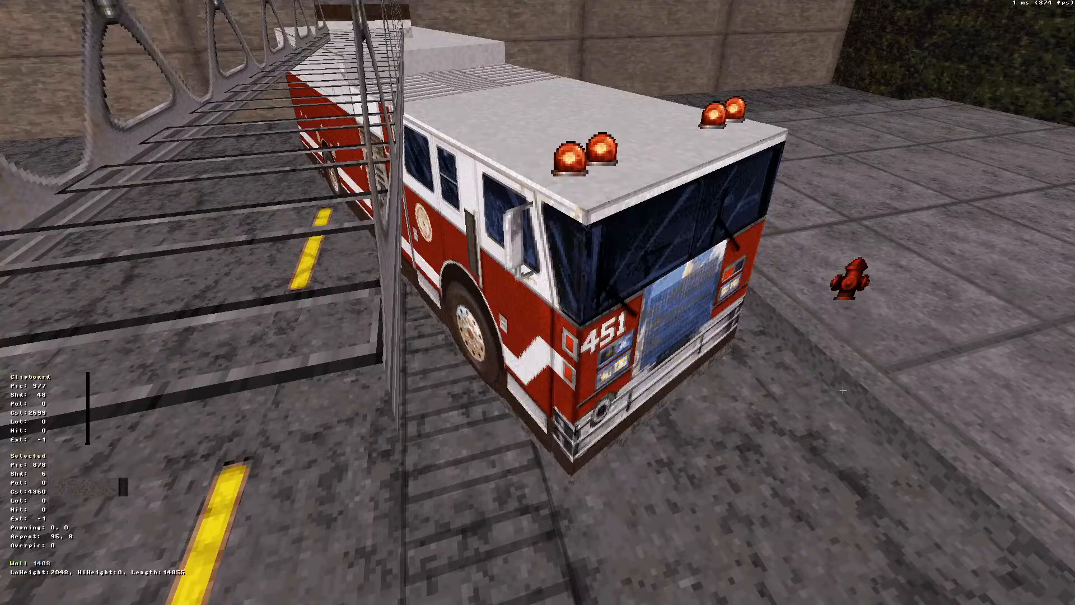
key(Down)
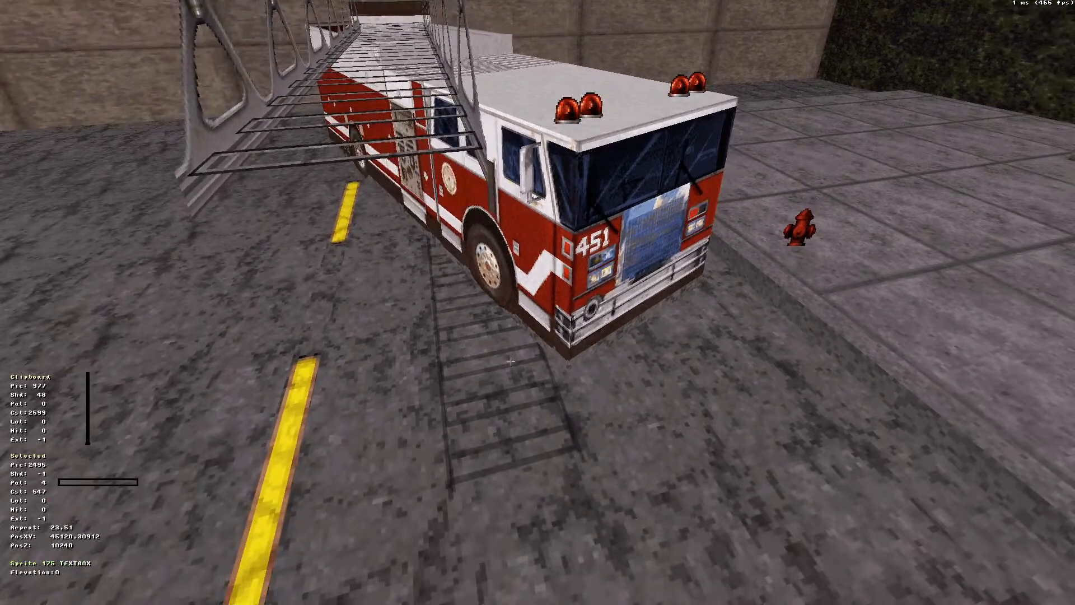
click(508, 364)
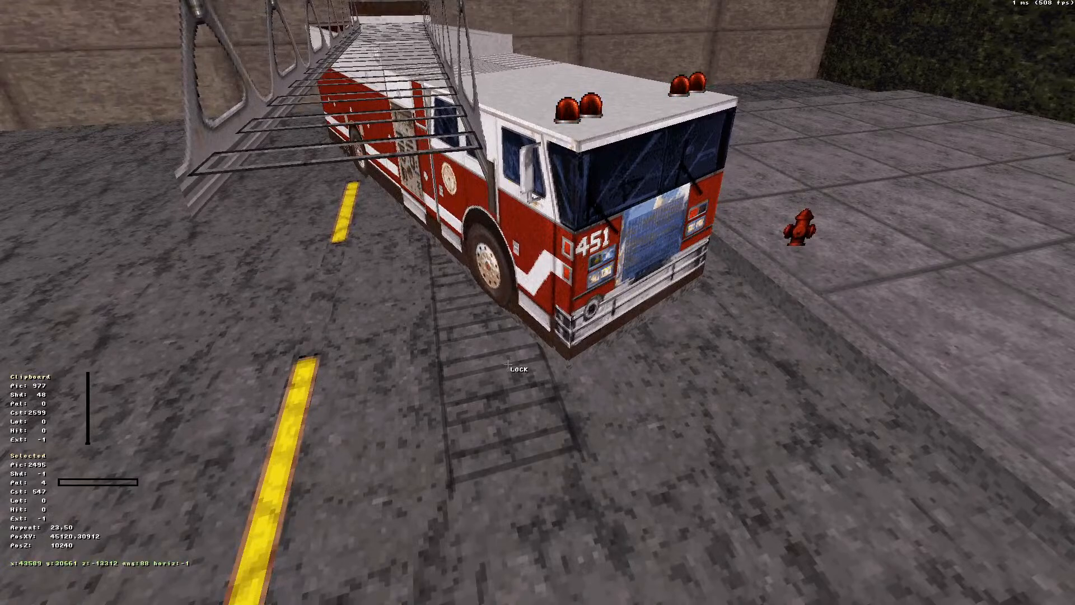
key(ctrl+z)
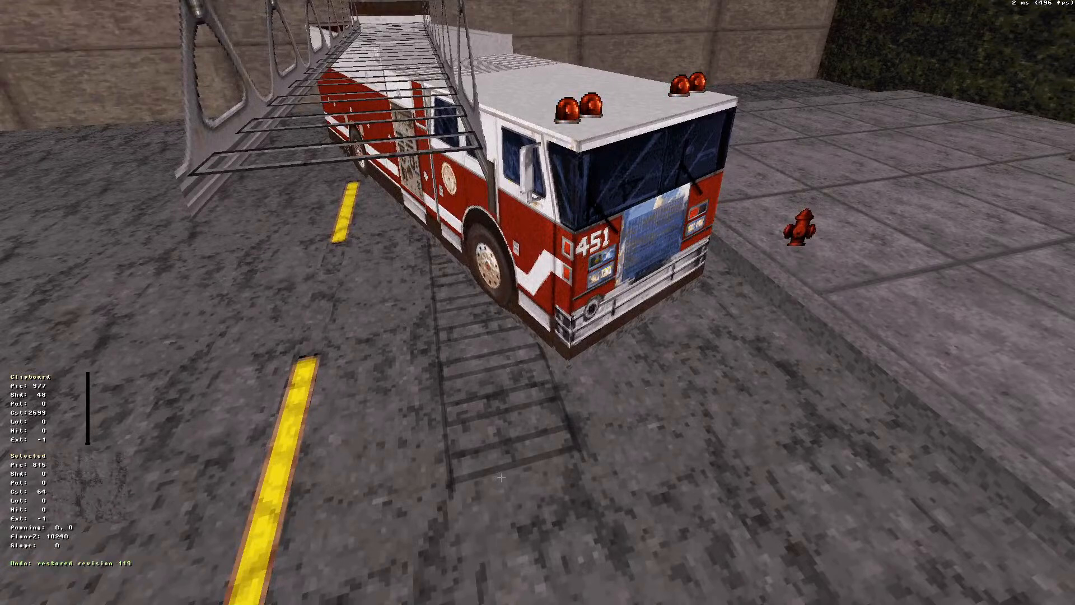
Examine the ladder shadow beside the truck's cab in the 3D view from several distances and angles
click(516, 463)
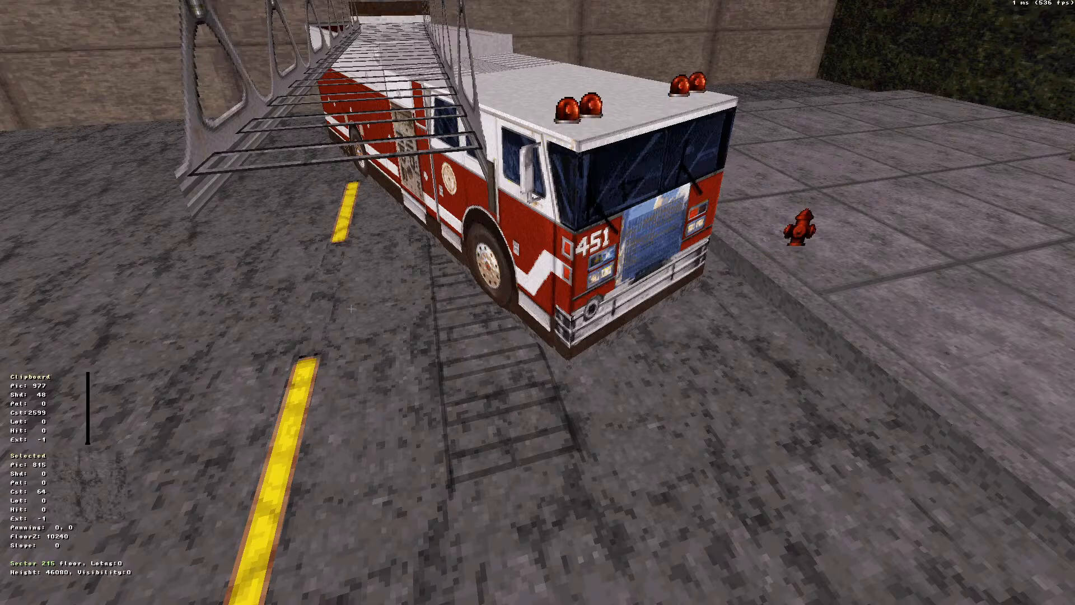
middle_drag(351, 309, 351, 309)
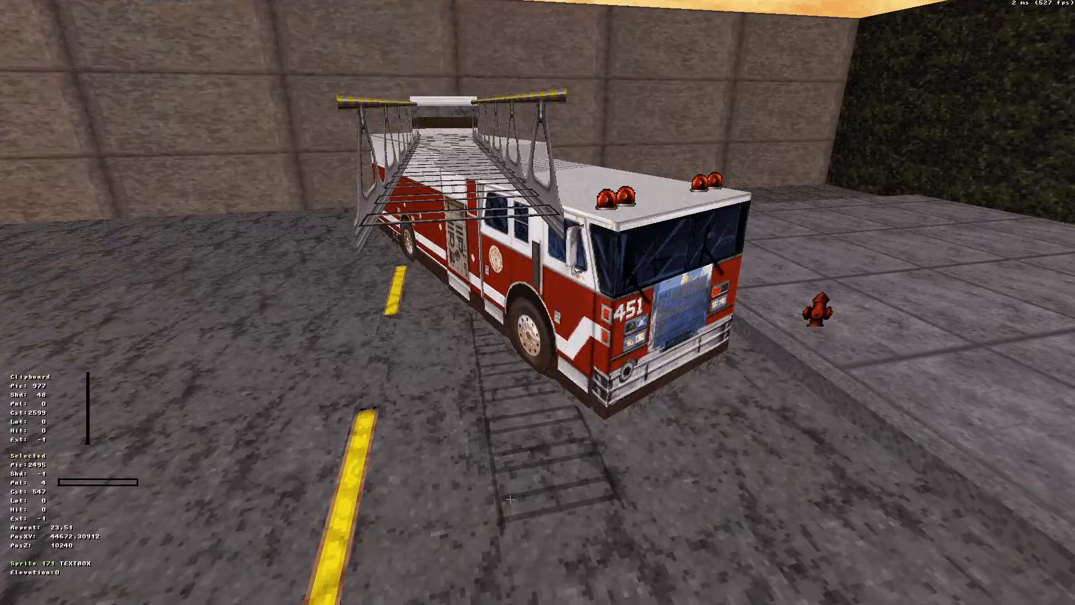
middle_drag(518, 497, 559, 487)
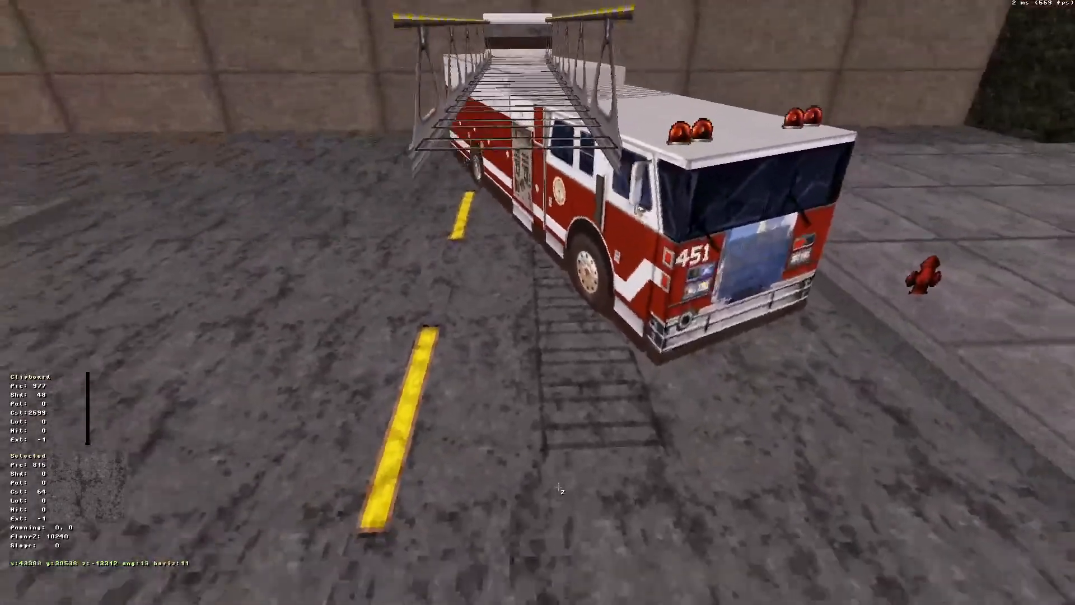
key(Up)
key(Down)
key(Up)
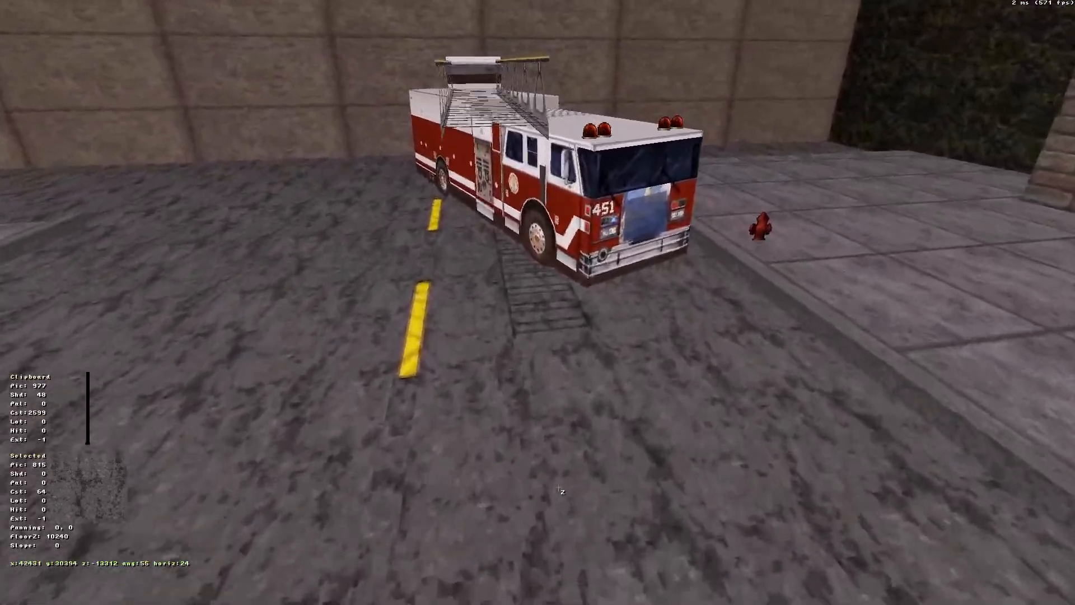
key(Down)
key(Up)
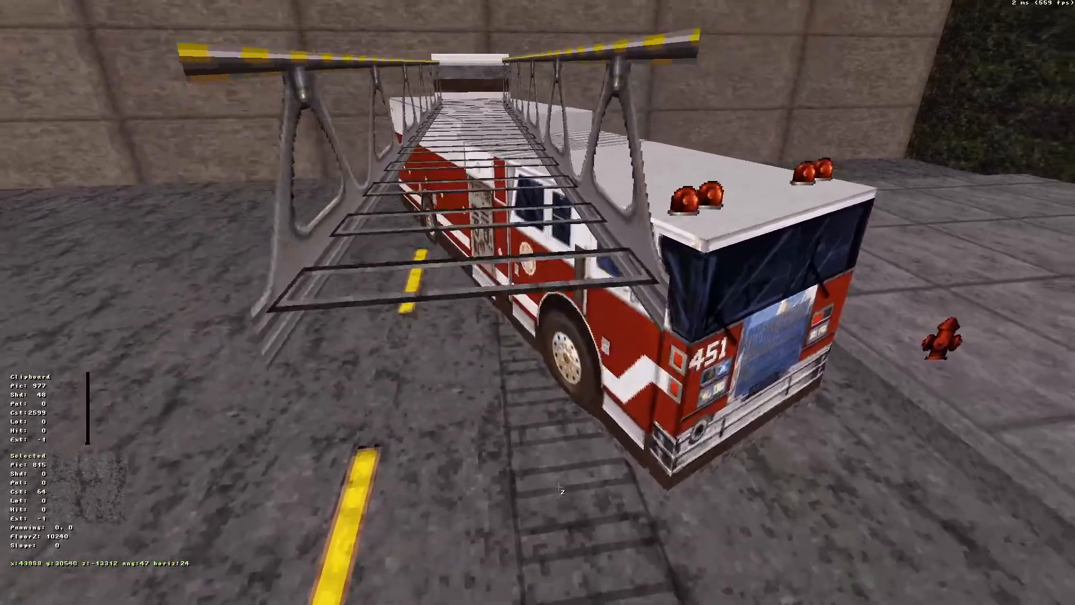
key(Down)
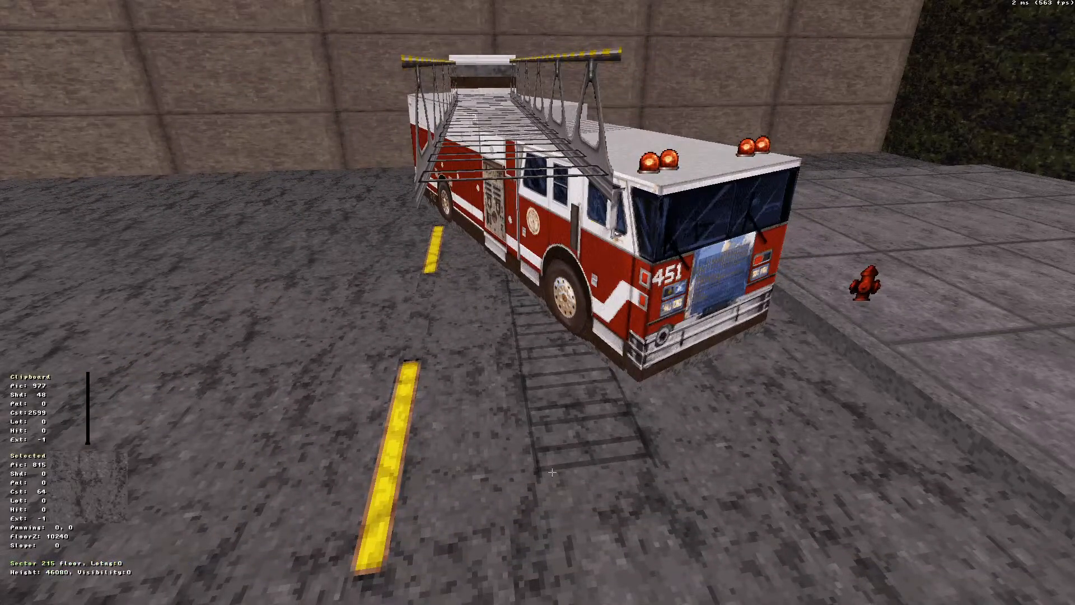
Try to resize the eight truck-side shadow rungs as a group in the top-down map view, undoing each attempt
key(KP_Enter)
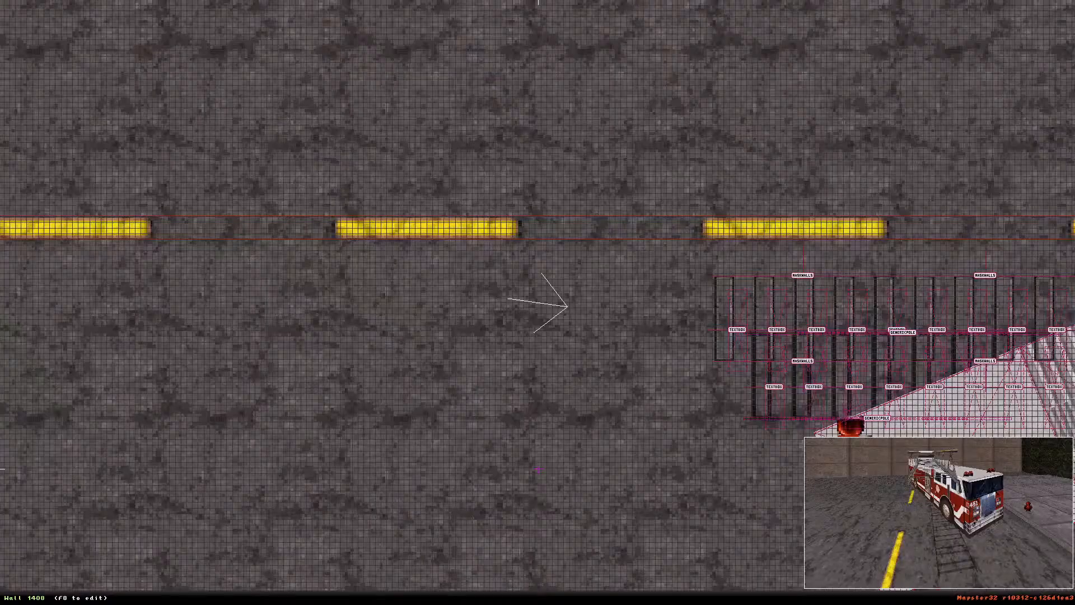
right_drag(548, 468, 747, 482)
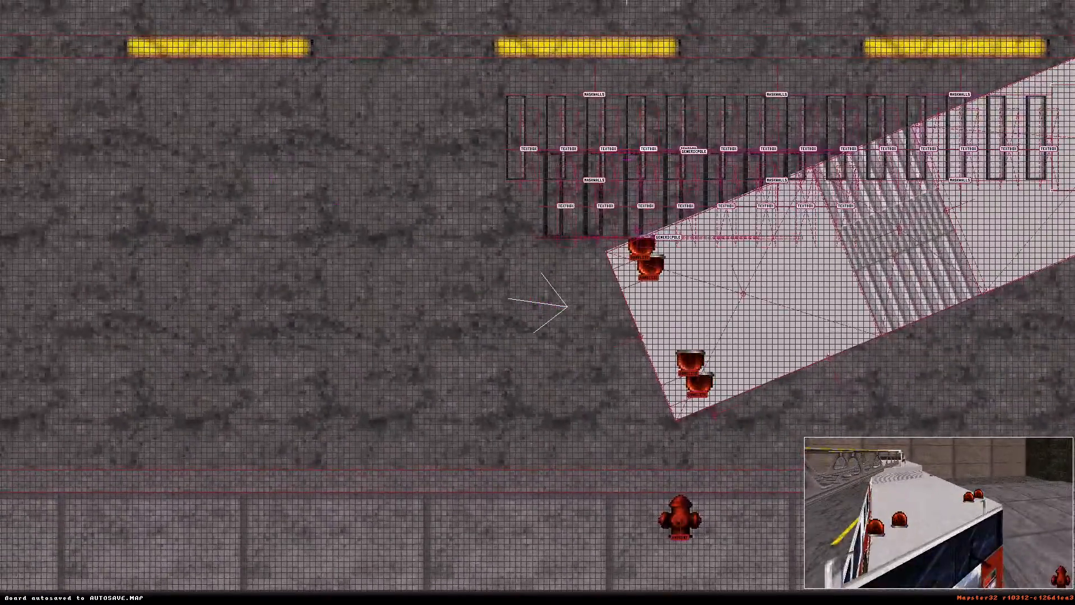
key(Shift_R)
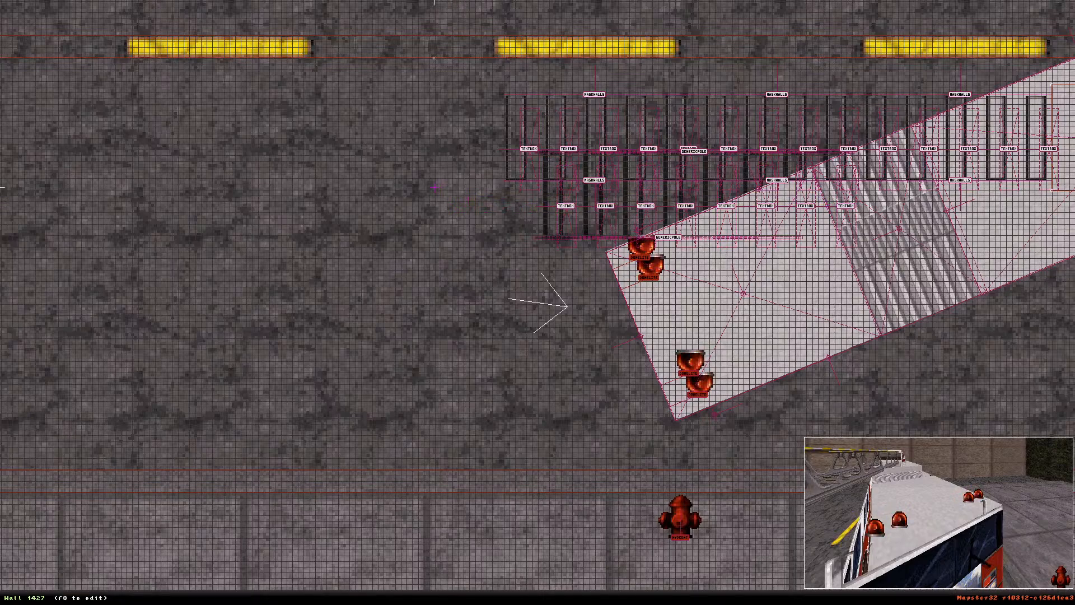
key(Shift_R)
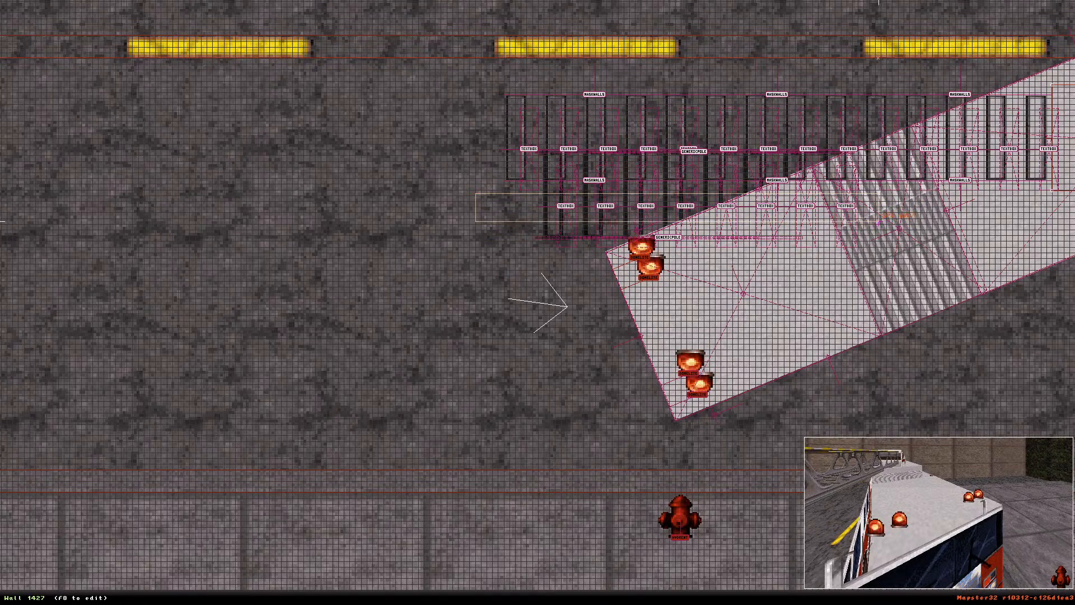
key(Shift_R)
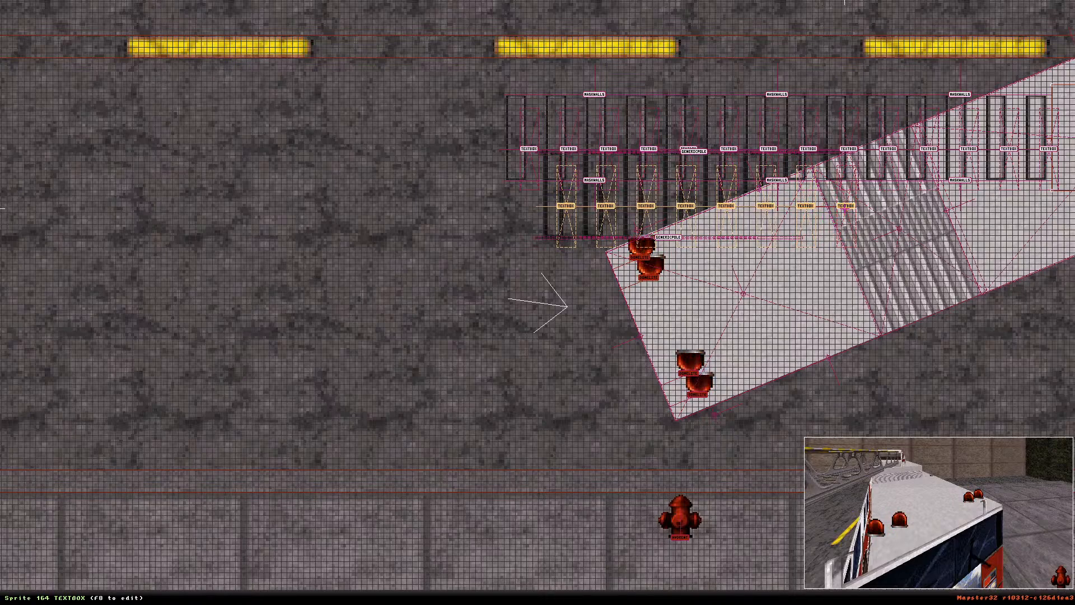
key(KP_4)
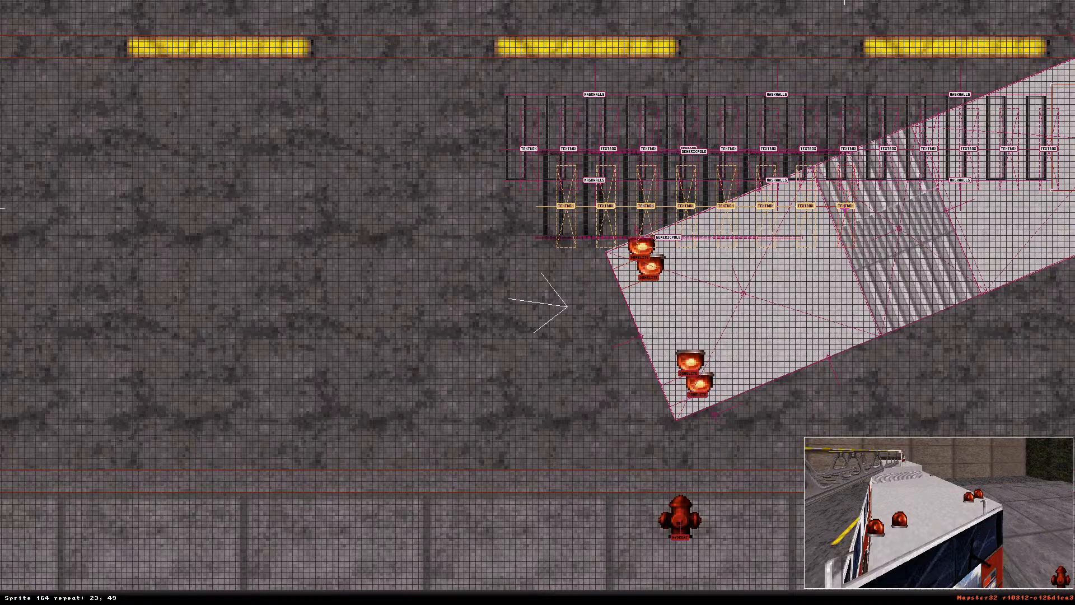
key(ctrl+z)
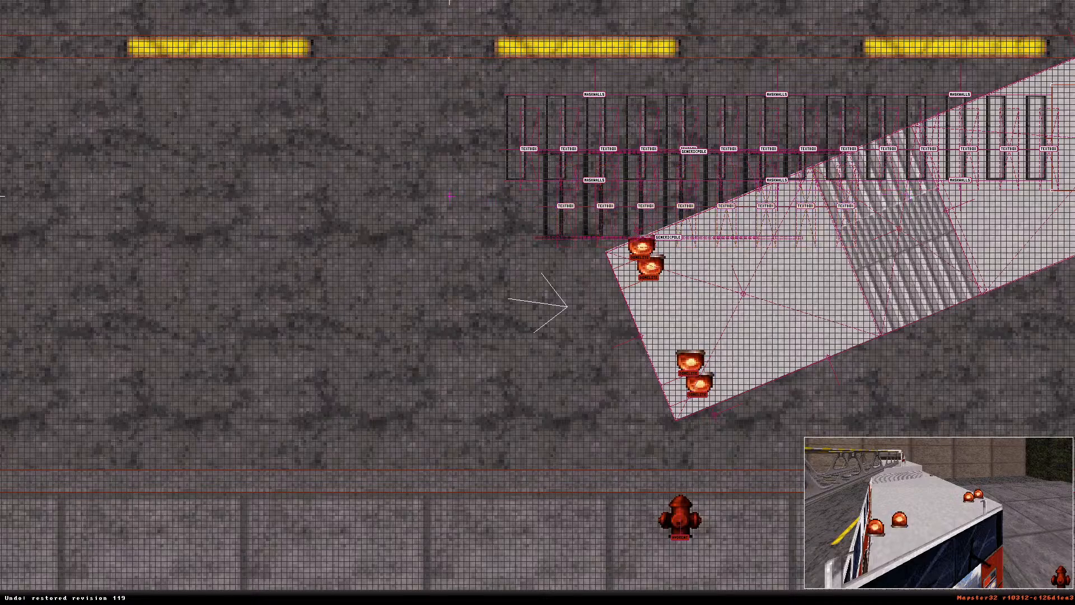
shift+drag(431, 218, 907, 198)
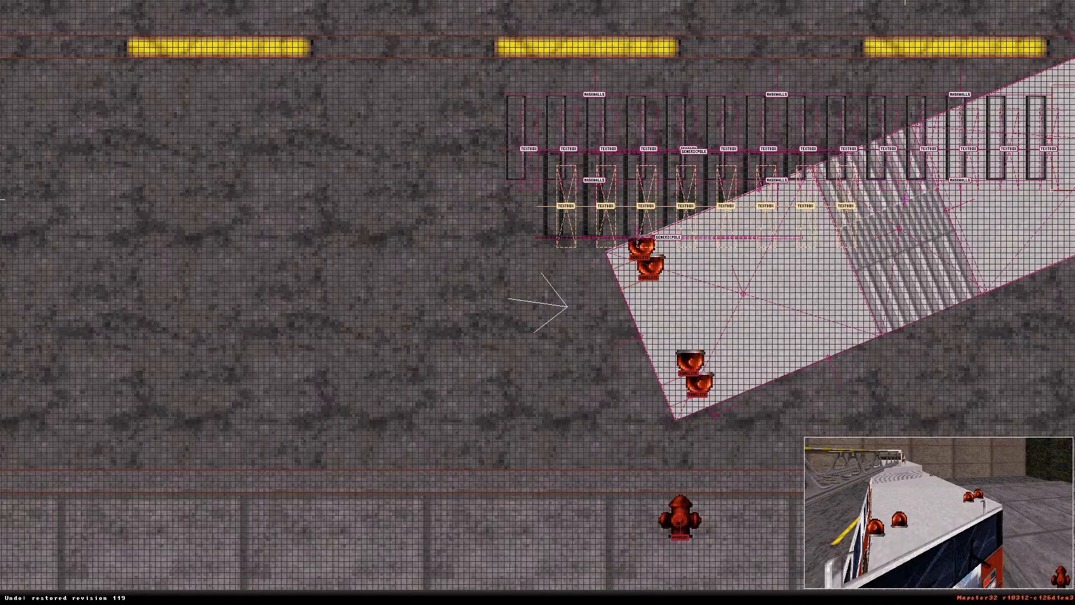
key(KP_4)
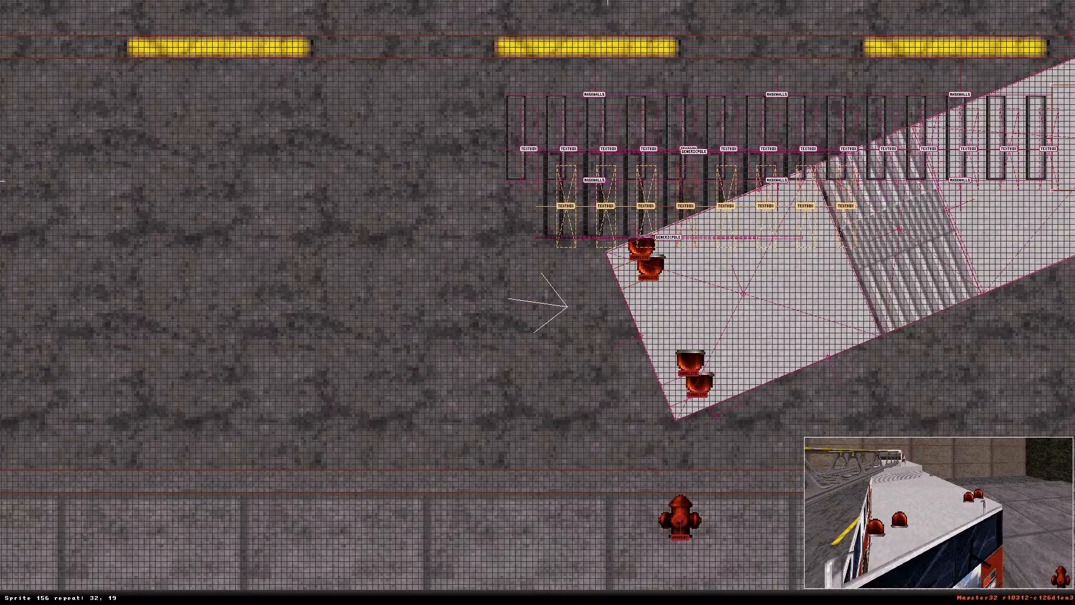
key(ctrl+z)
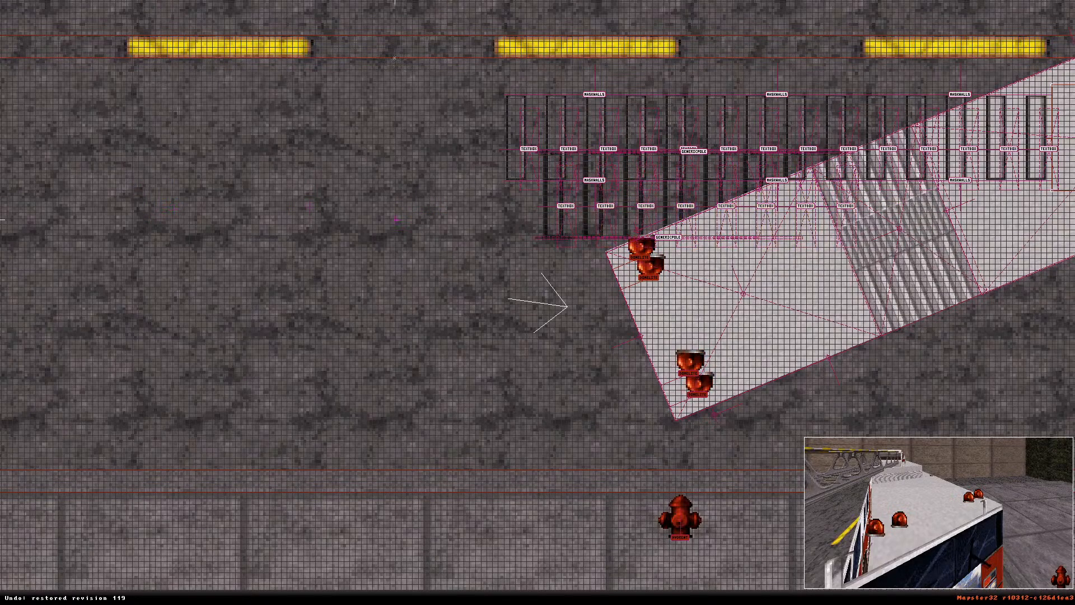
Select the eight truck-side shadow rungs and move them together onto the open road ahead of the truck
shift+drag(394, 220, 929, 194)
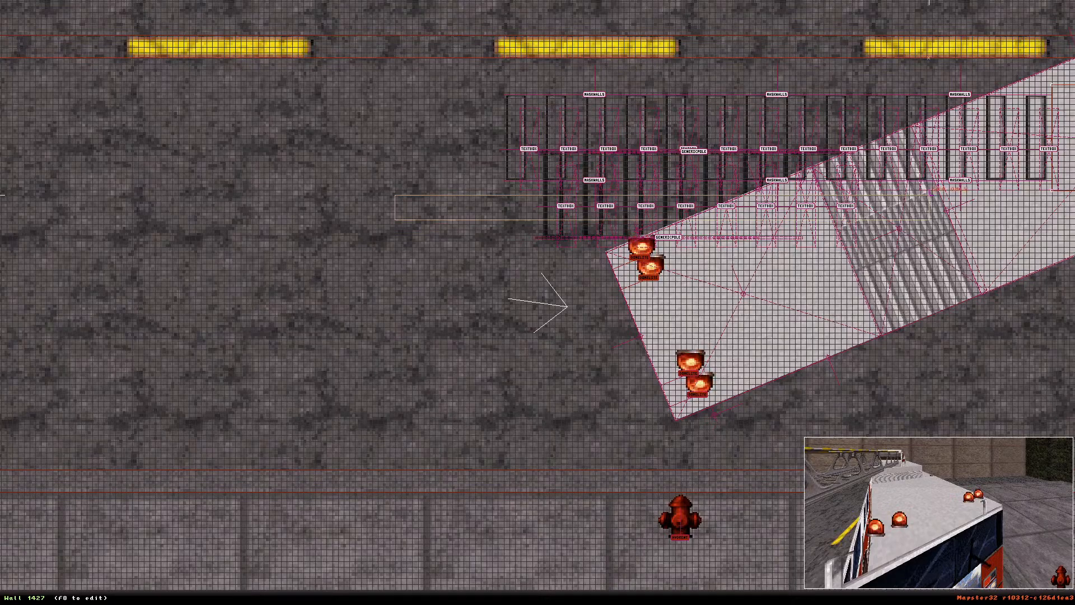
key(shift)
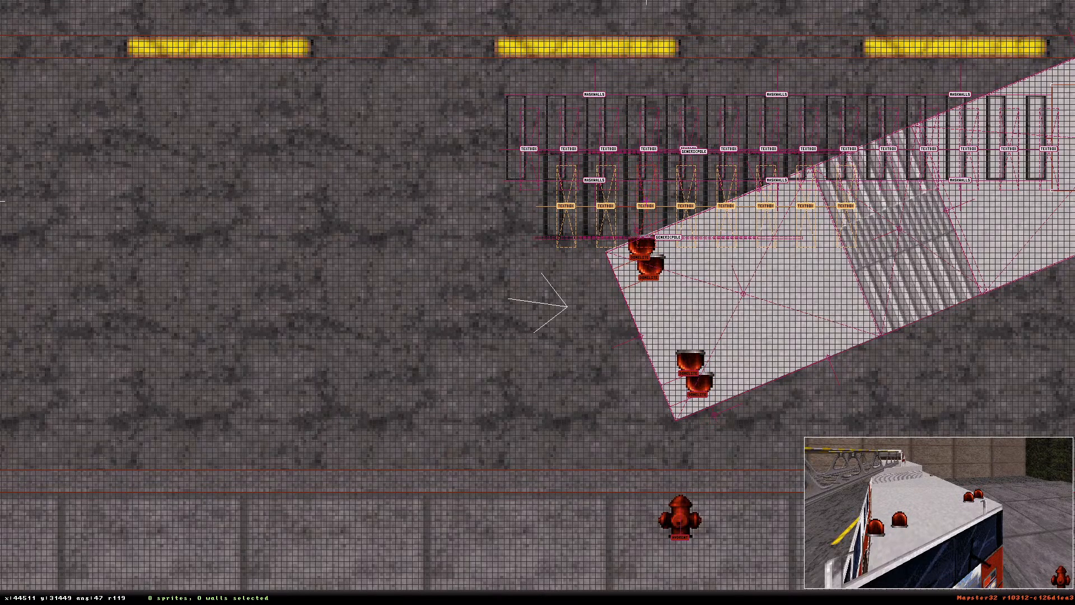
drag(666, 168, 352, 235)
In the 3D view, widen the four relocated shadow rungs closest to the truck to a horizontal repeat of 25
key(KP_Enter)
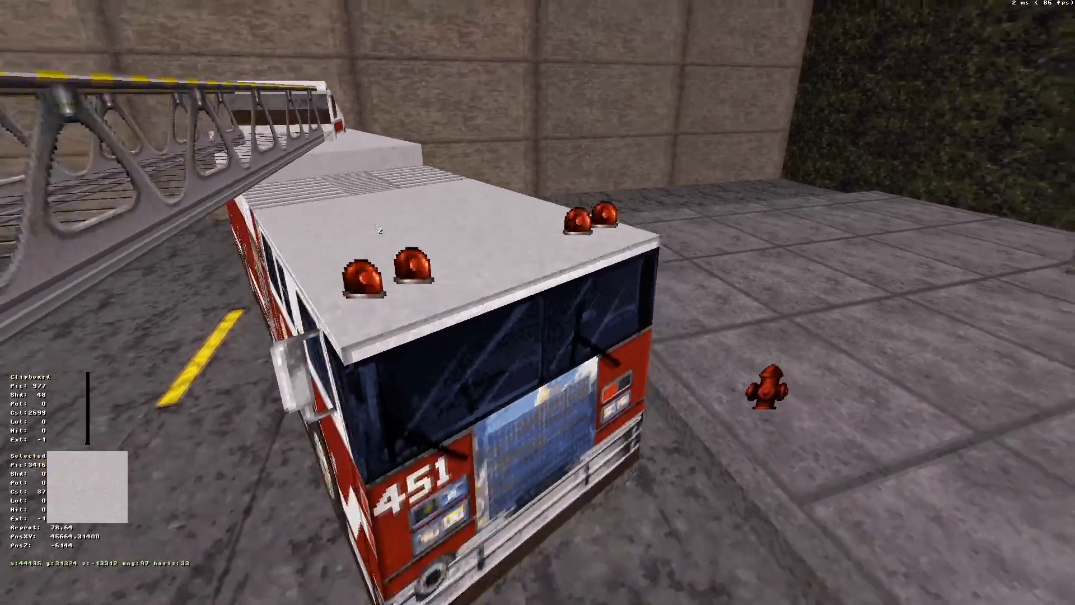
key(Down)
right_drag(378, 227, 376, 230)
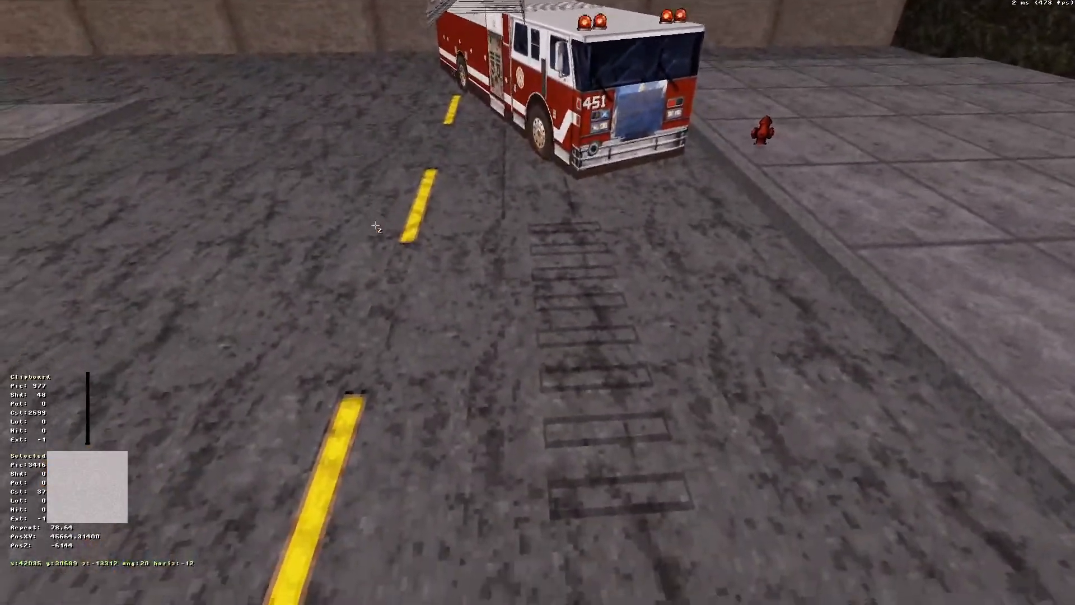
click(554, 232)
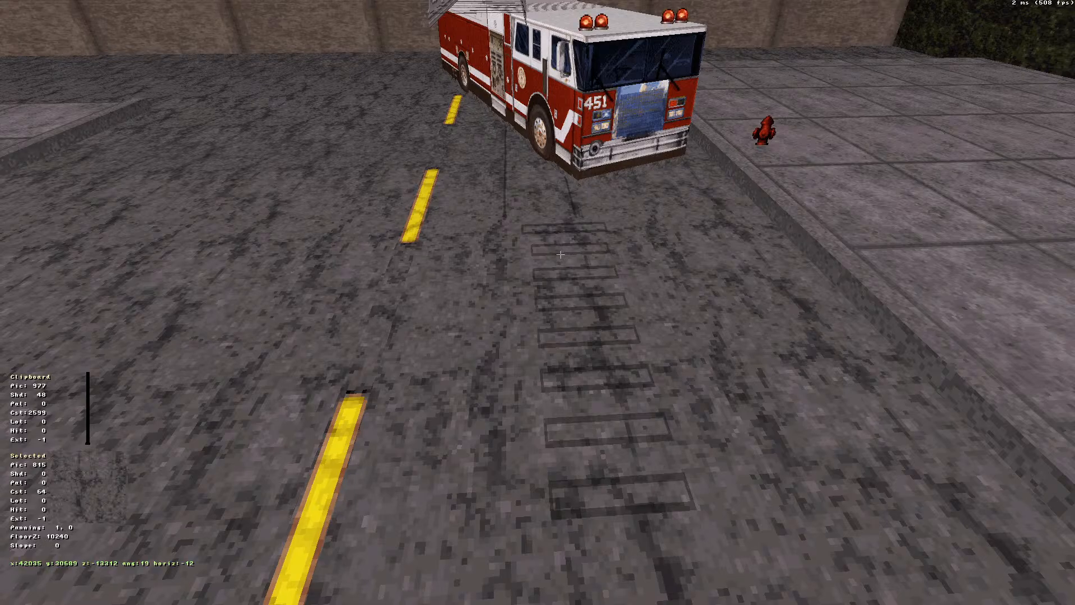
key(ctrl+z)
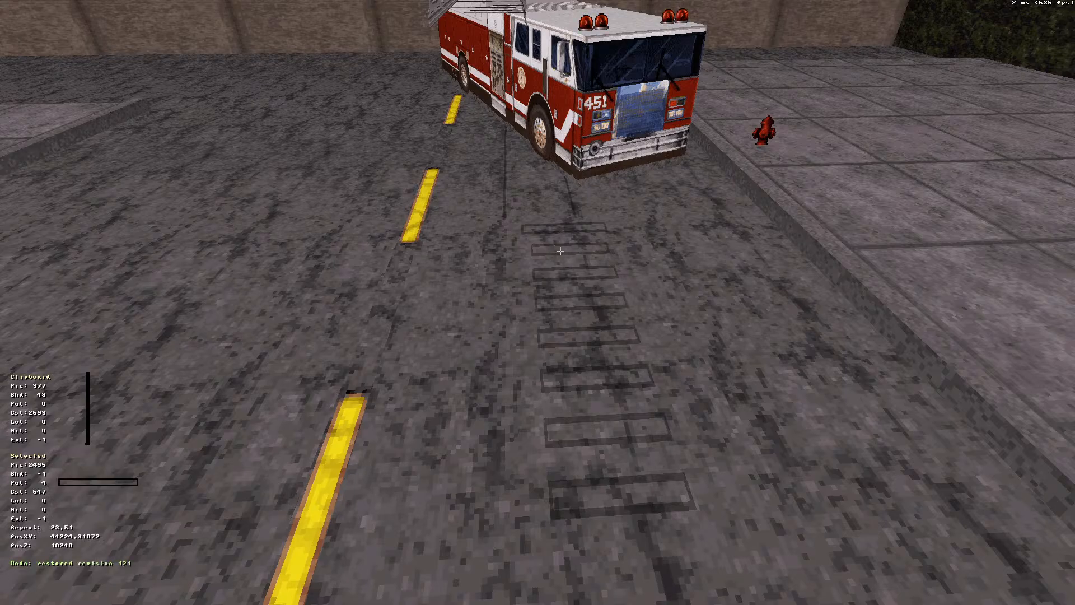
click(564, 253)
key(KP_6)
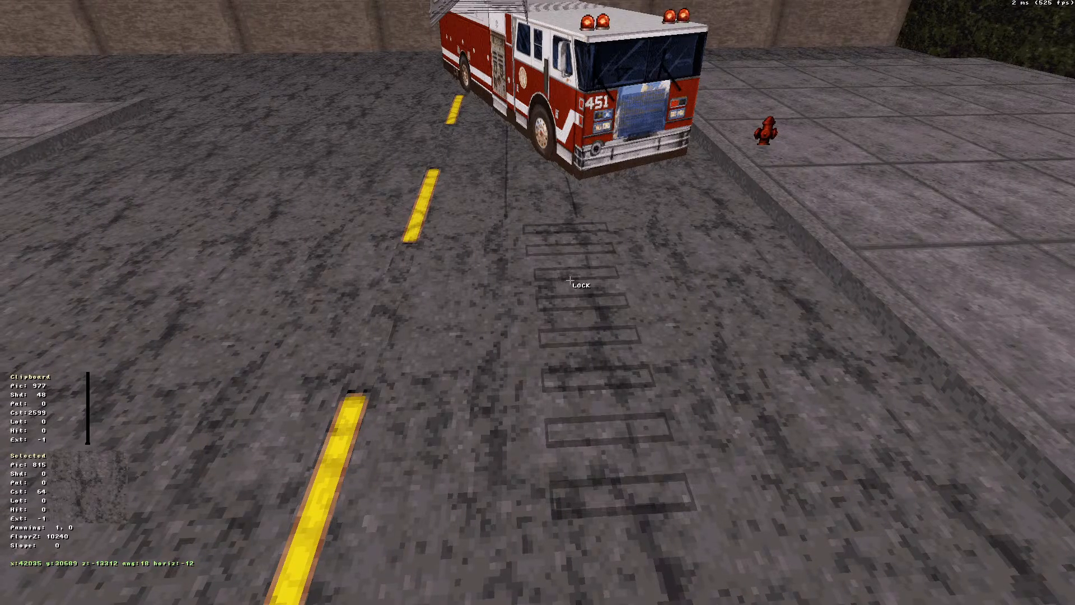
click(569, 309)
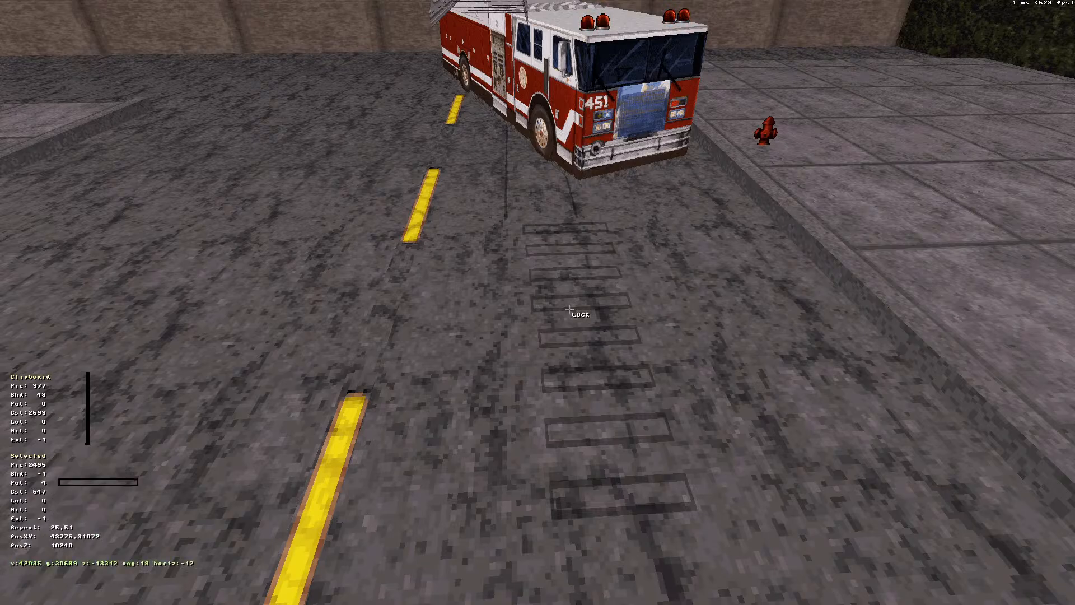
Widen the four relocated shadow rungs farthest from the truck to a horizontal repeat of 25 and return to the map view
click(580, 344)
key(KP_6)
click(584, 386)
key(KP_6)
key(KP_6)
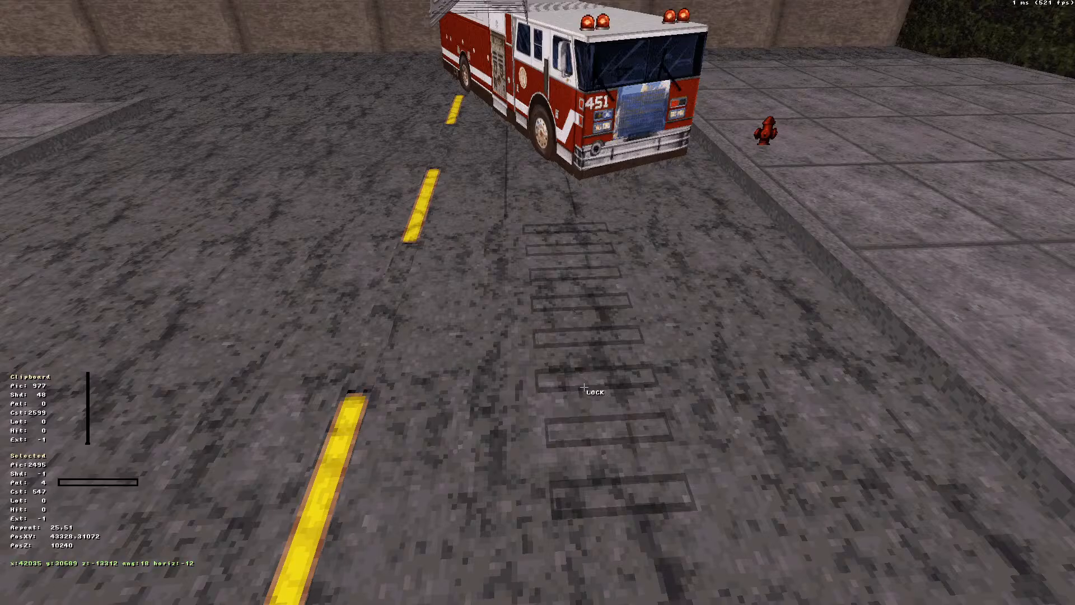
click(616, 444)
key(KP_6)
key(KP_6)
click(626, 508)
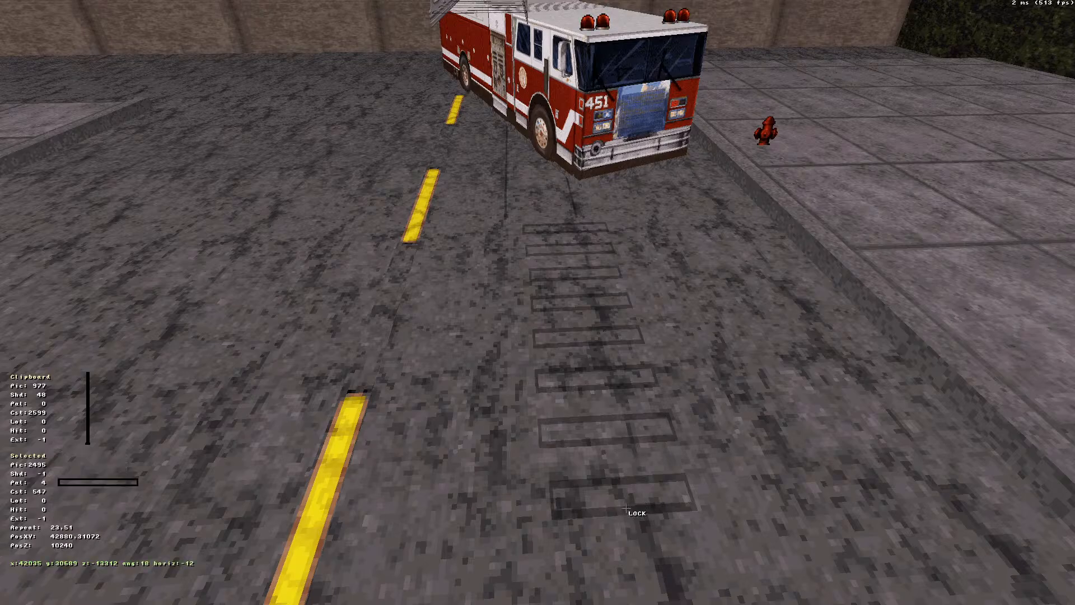
key(KP_6)
key(KP_6)
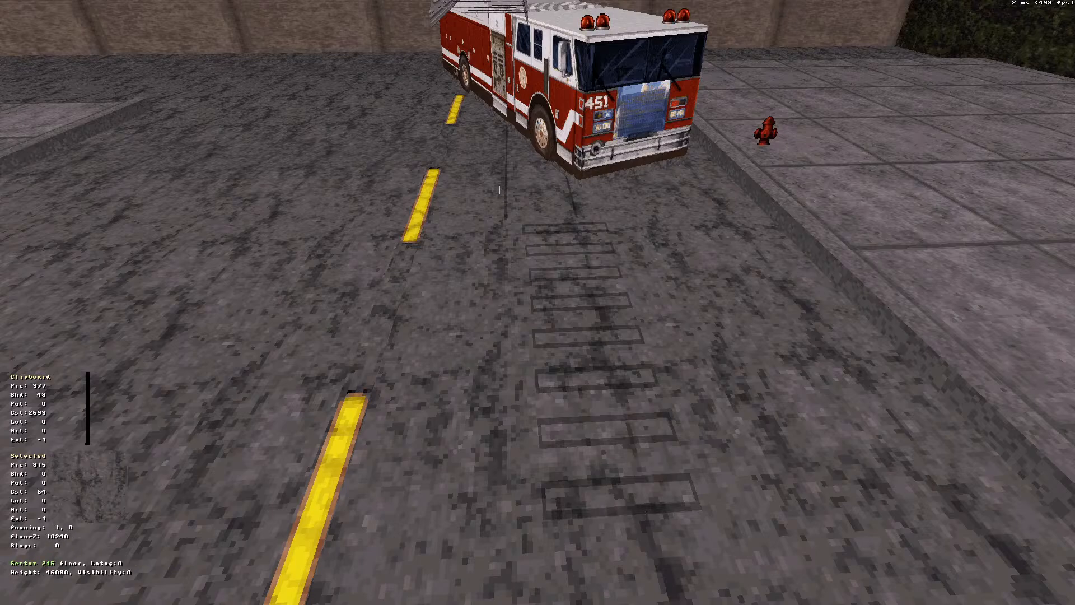
key(KP_Enter)
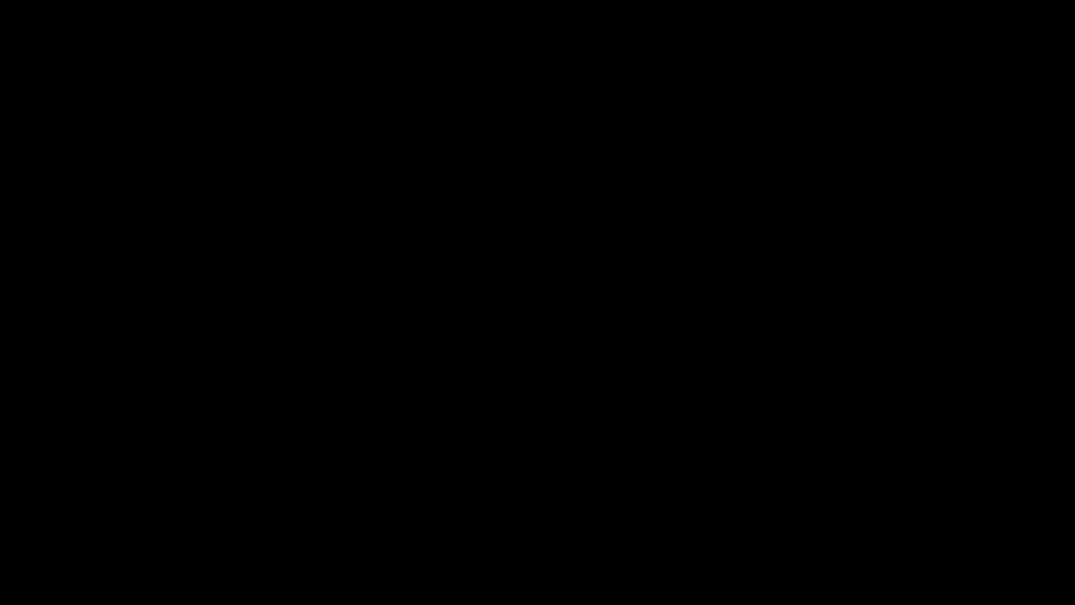
Select the eight widened shadow rungs on the open road and move them back between the shadow rails beside the truck
shift+drag(480, 298, 605, 303)
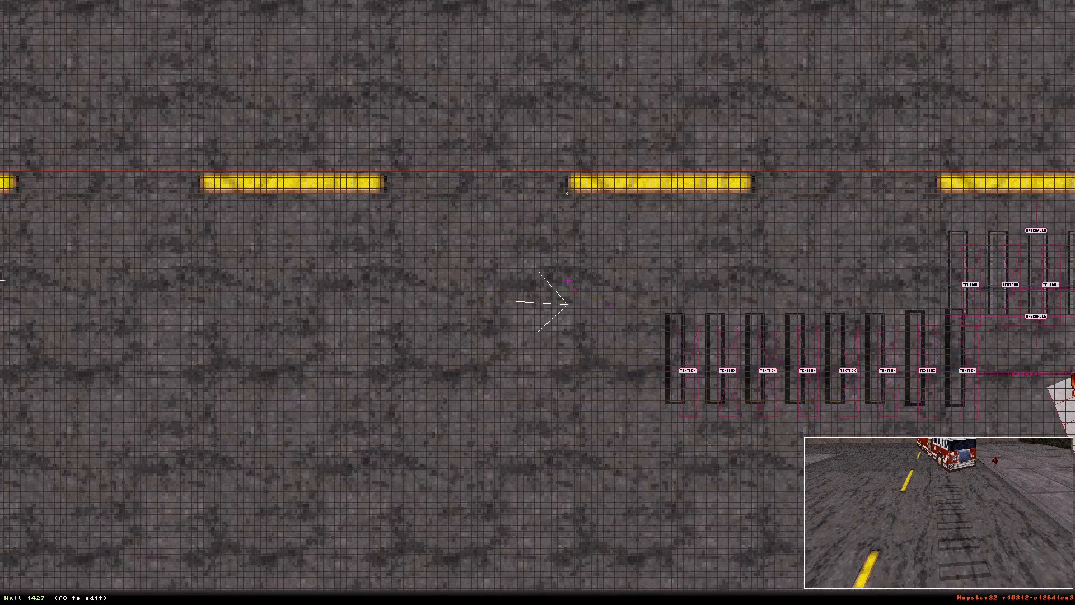
key(KP_Enter)
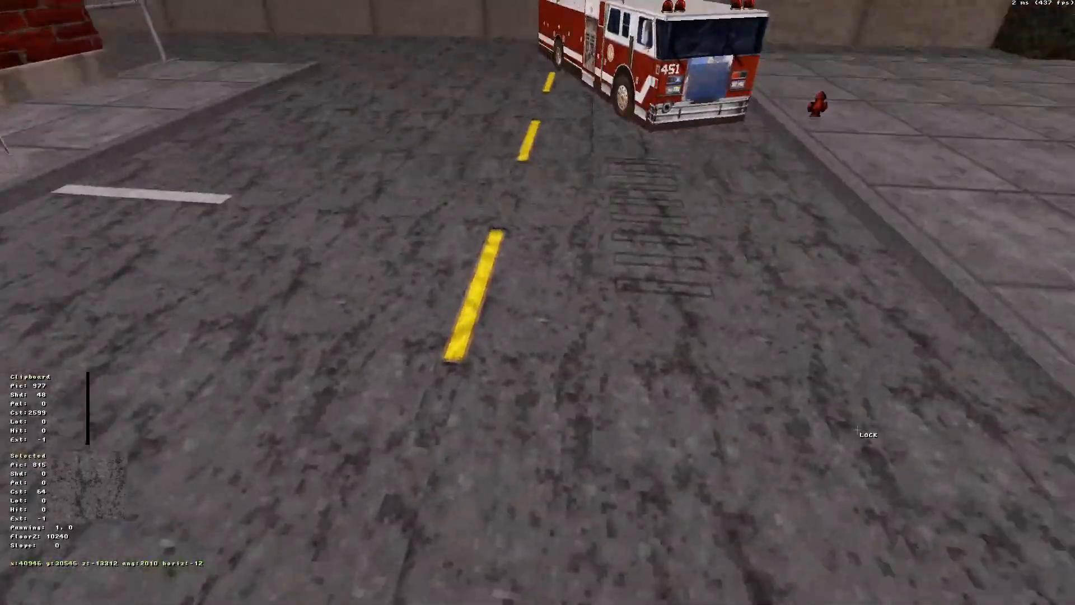
key(Up)
key(KP_Enter)
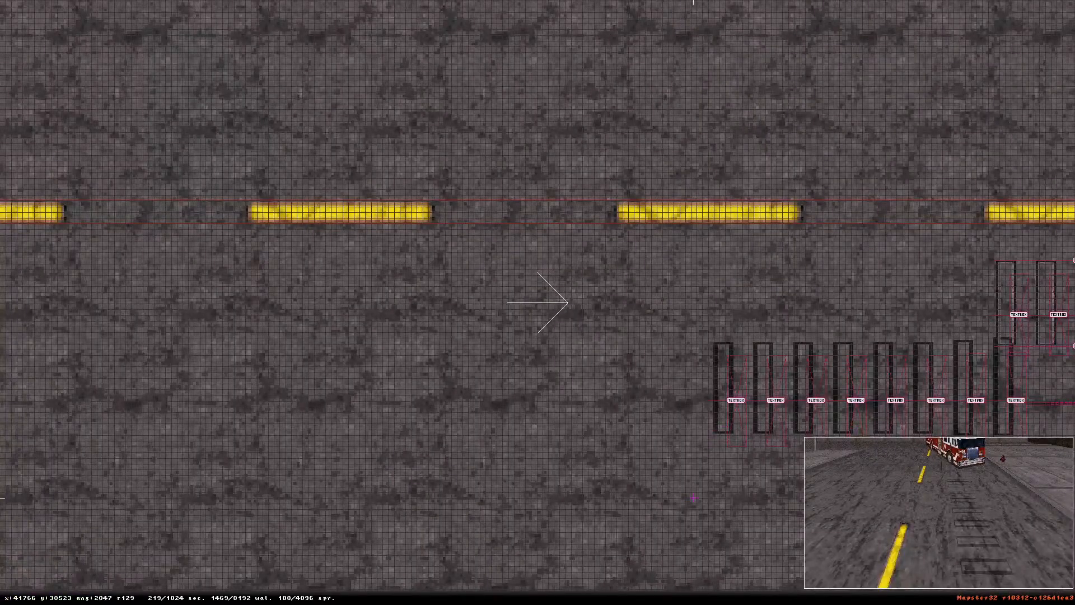
shift+drag(693, 523, 1033, 362)
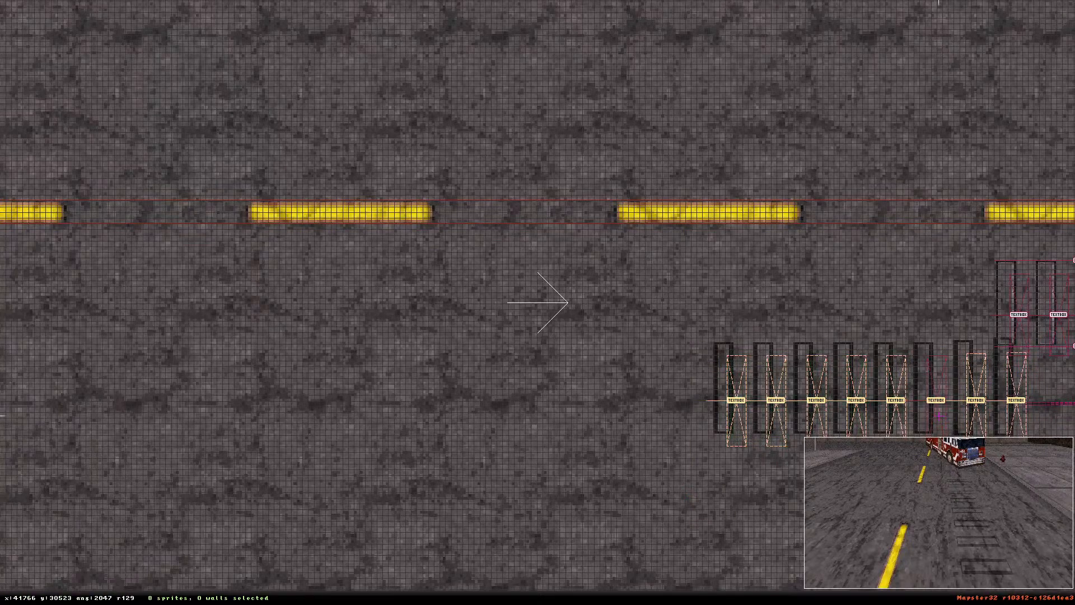
right_drag(939, 415, 985, 510)
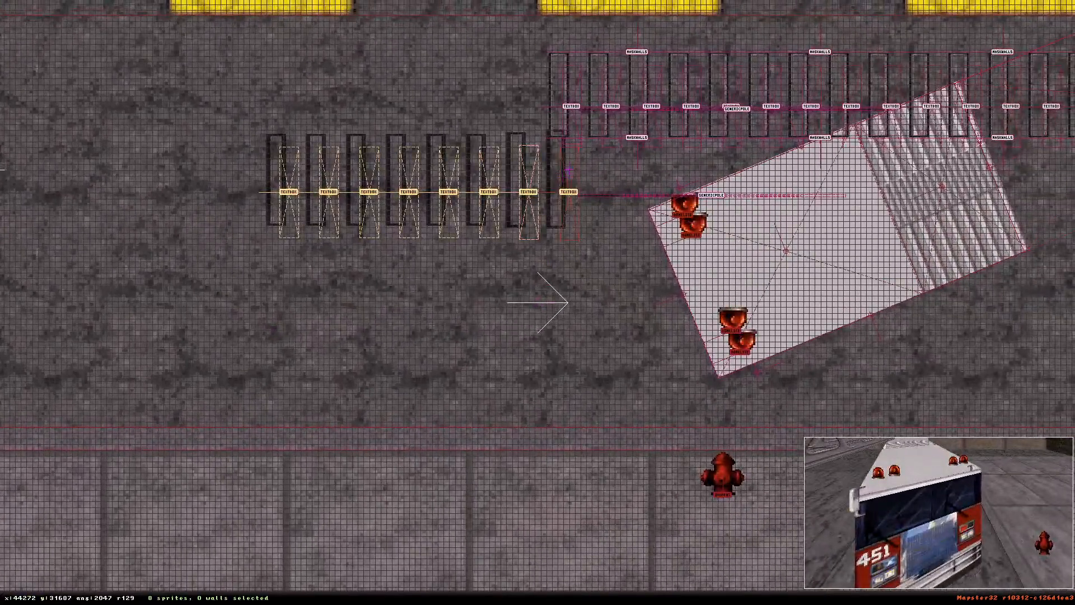
drag(567, 170, 877, 164)
right_drag(750, 247, 631, 257)
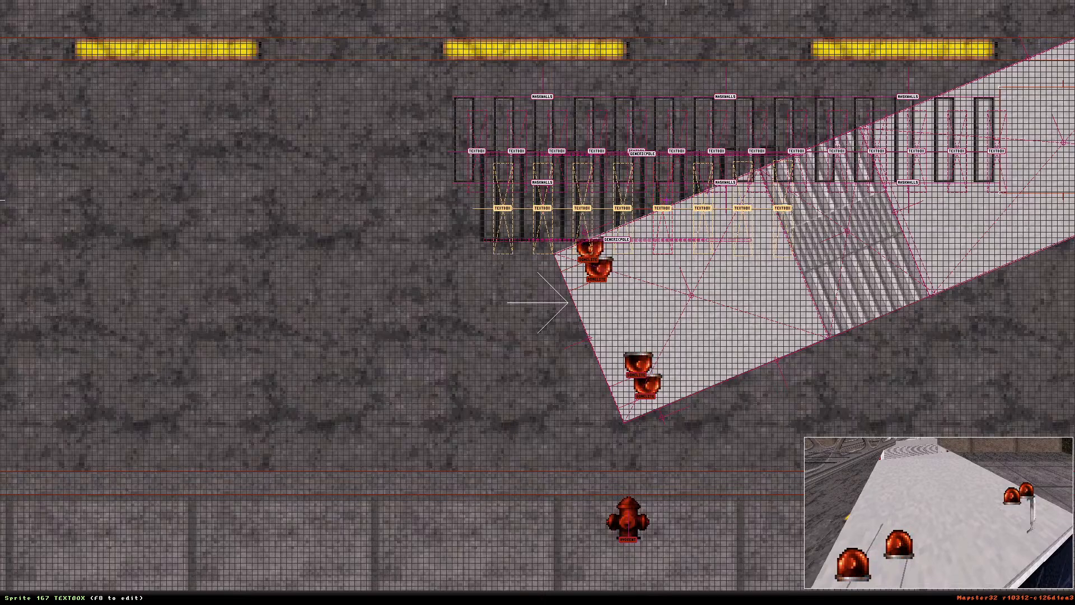
drag(663, 208, 667, 208)
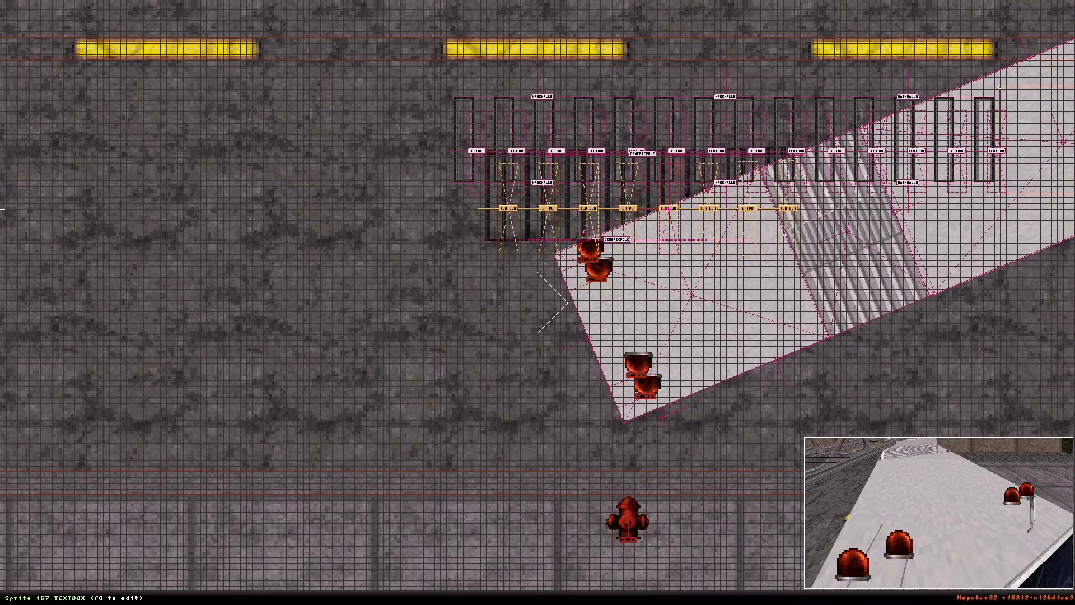
Shift the shadow side rail nearest the yellow centre line outward to meet the ends of the widened rungs
key(KP_Enter)
key(Down)
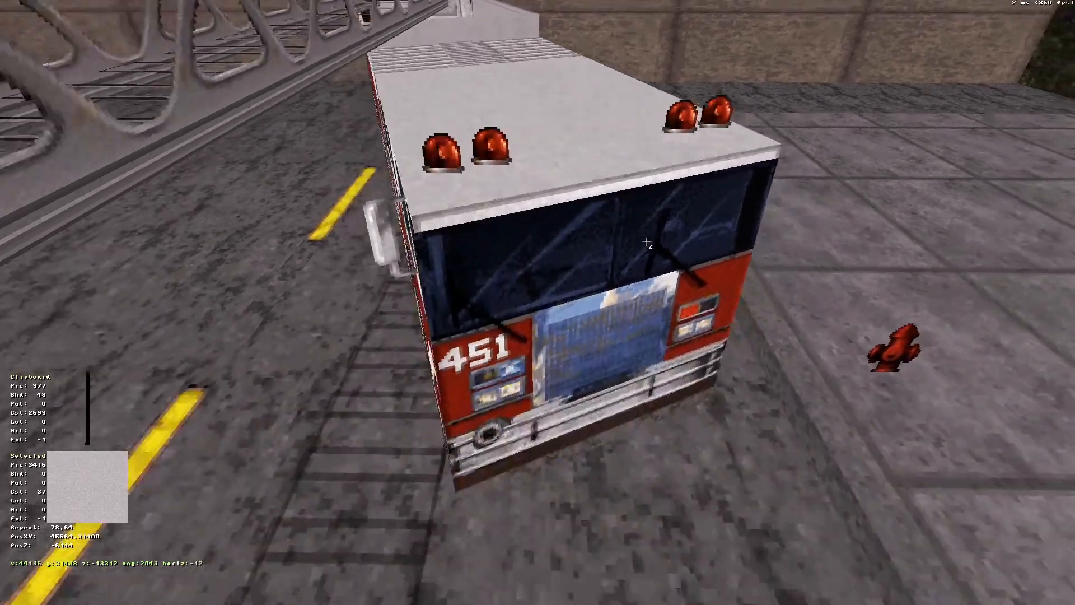
key(Down)
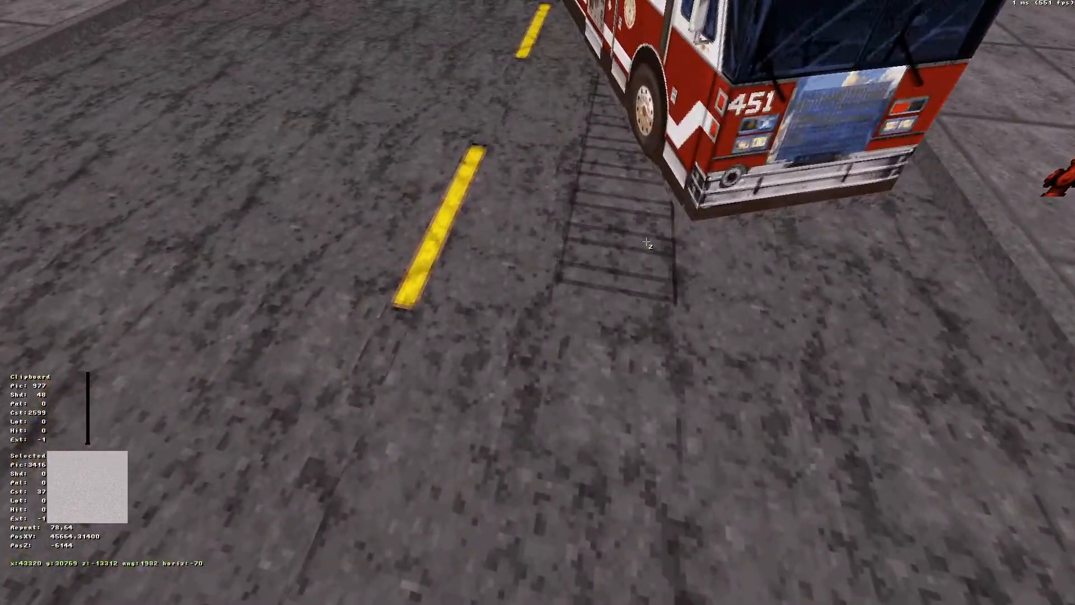
key(Right)
key(KP_Enter)
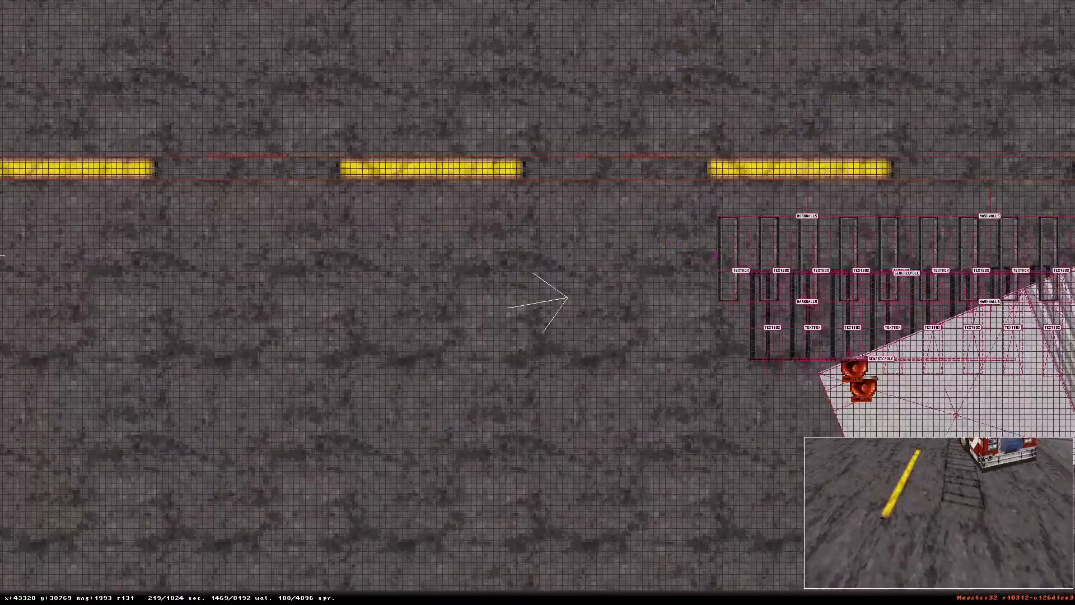
right_drag(716, 255, 806, 345)
scroll(682, 236, up, 2)
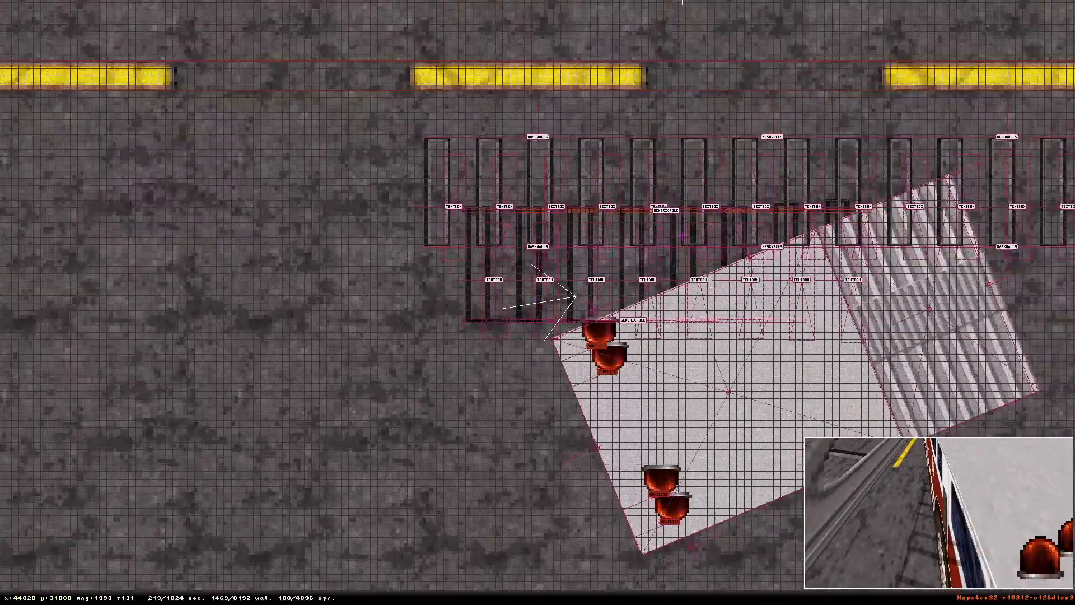
scroll(682, 236, up, 2)
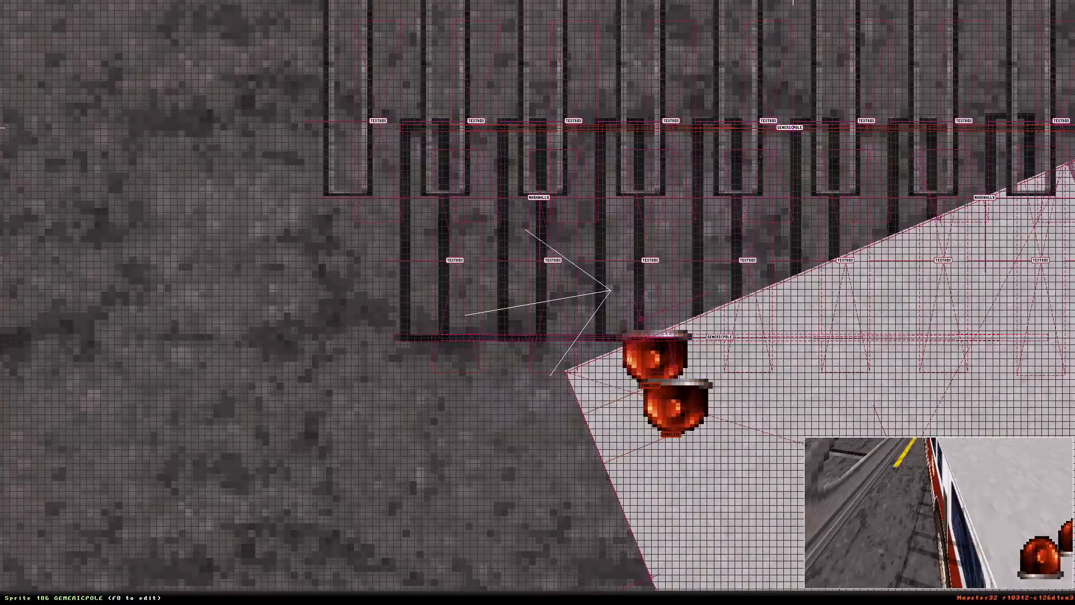
drag(792, 127, 791, 113)
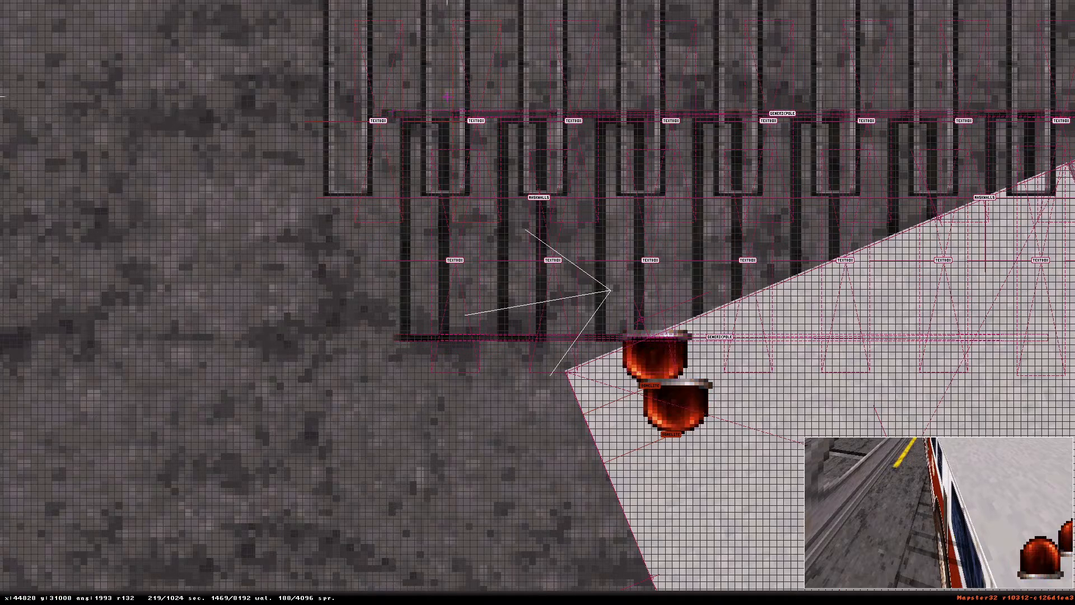
key(KP_Enter)
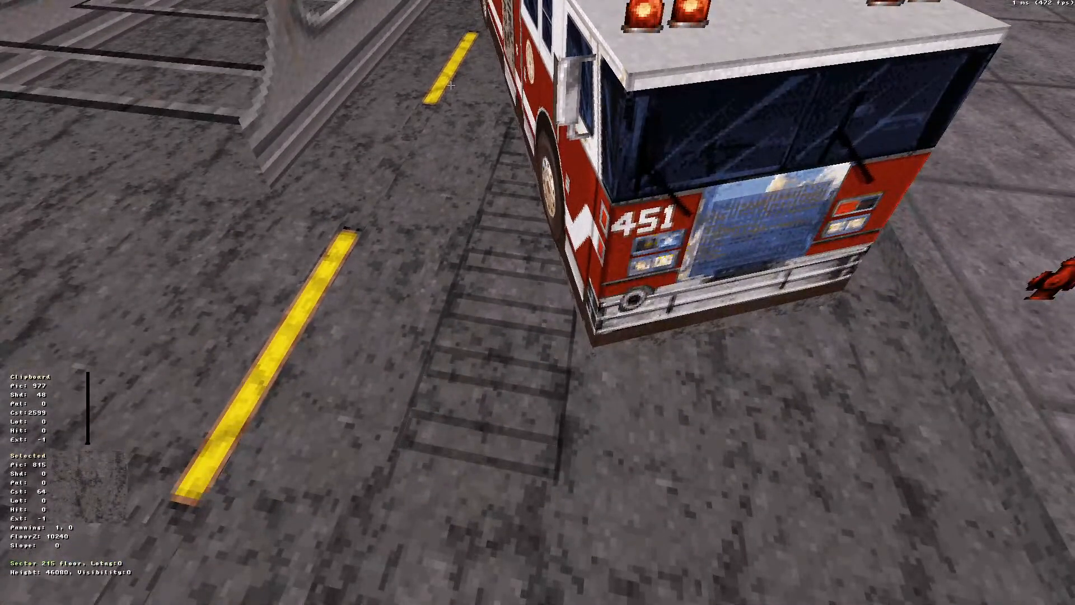
key(Down)
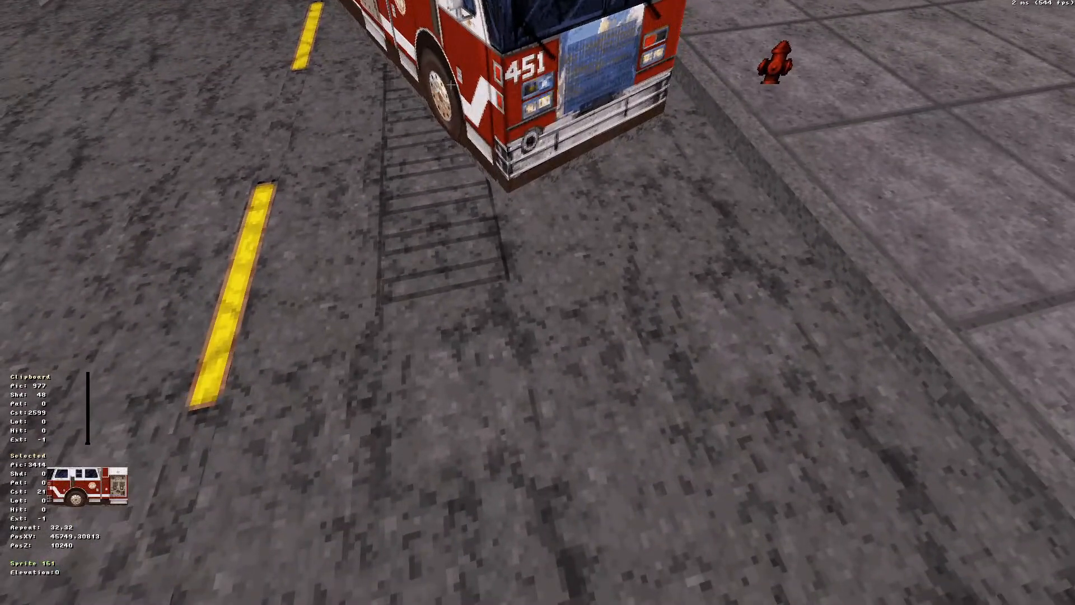
Select the eight shadow rungs up close and examine how the finished ladder shadow looks beside the truck in 3D
key(KP_Enter)
right_drag(880, 207, 545, 304)
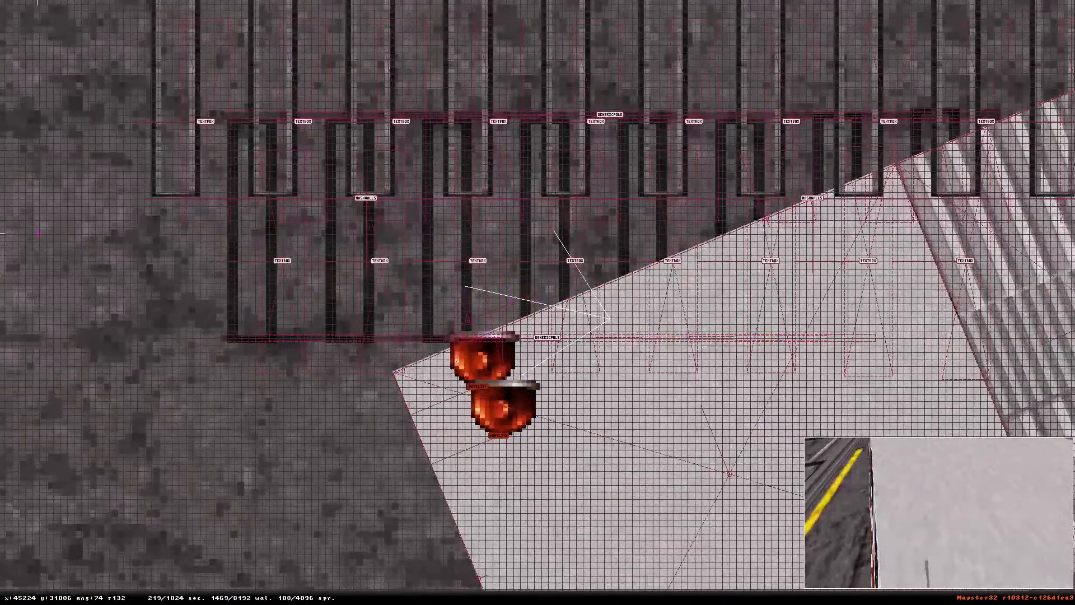
shift+drag(952, 300, 1008, 304)
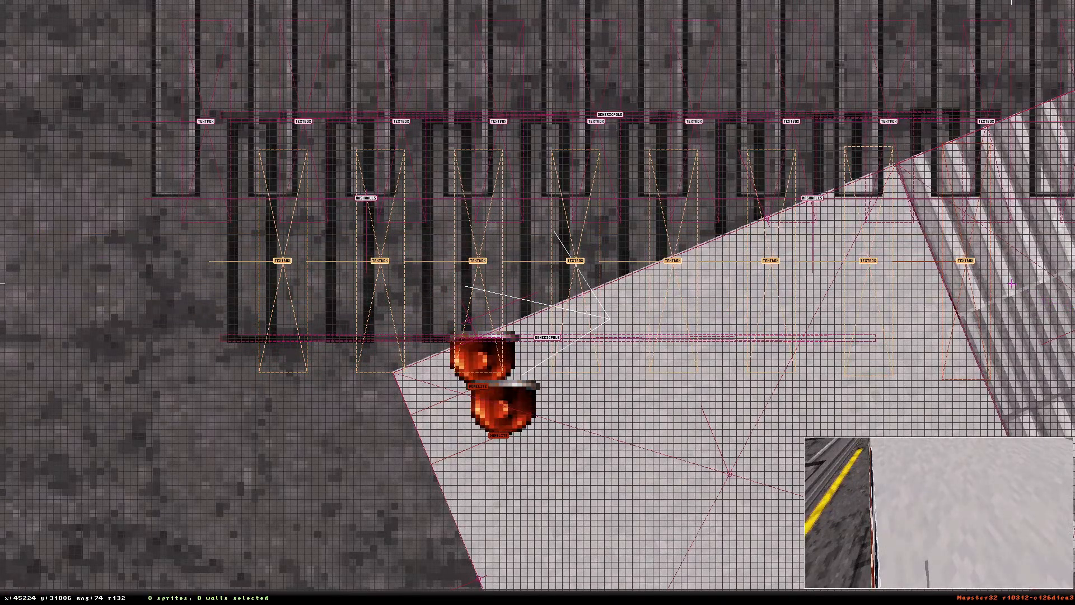
scroll(543, 253, up, 5)
scroll(543, 254, up, 2)
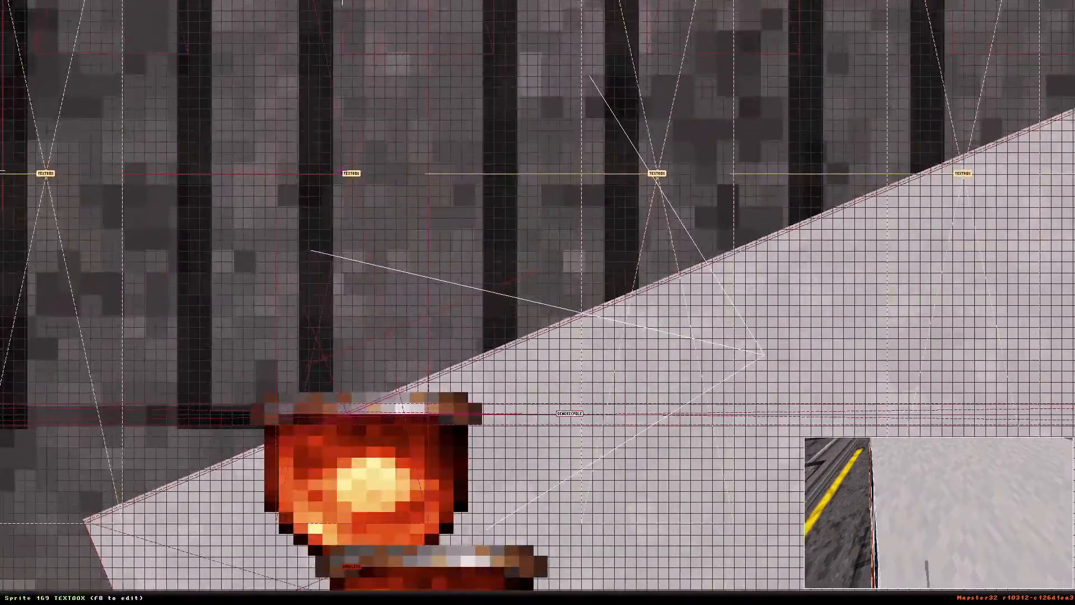
key(KP_Enter)
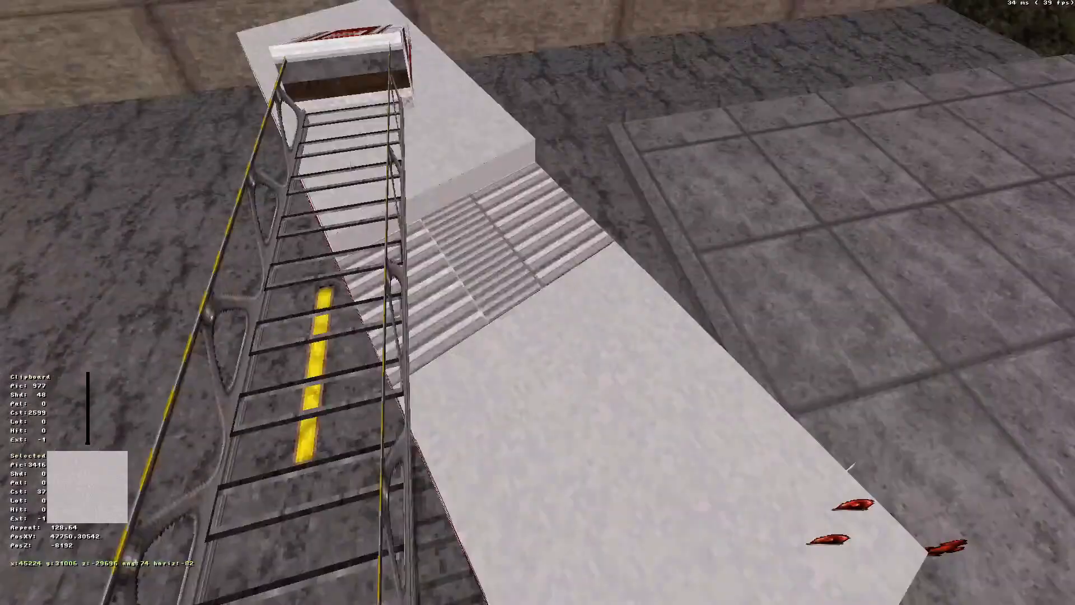
key(Down)
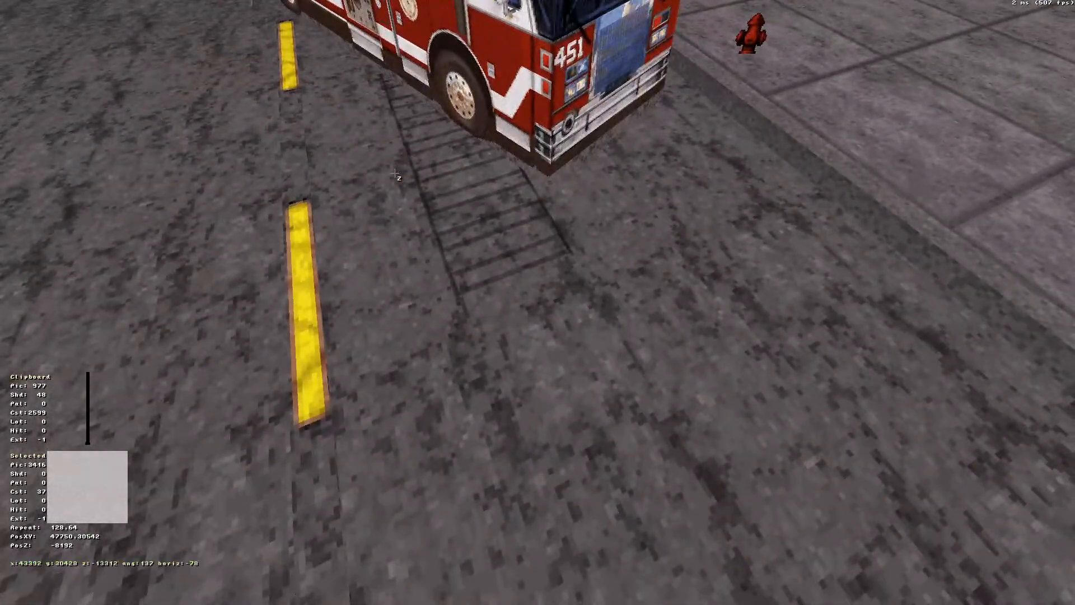
key(Up)
key(Down)
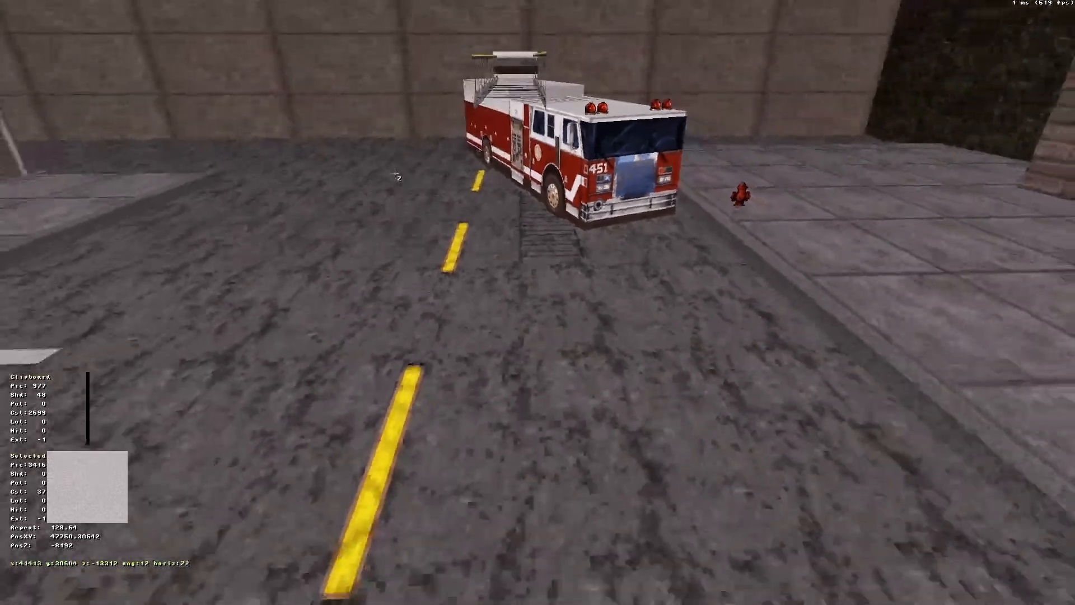
key(Down)
key(Left)
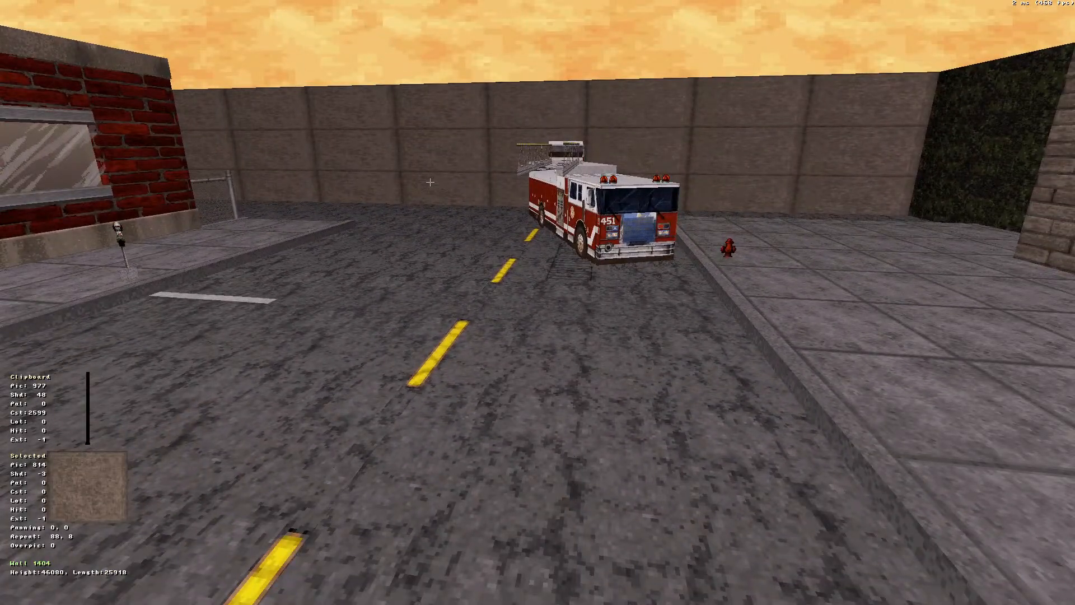
Return to the map view and save the map diner.16.map
key(KP_Enter)
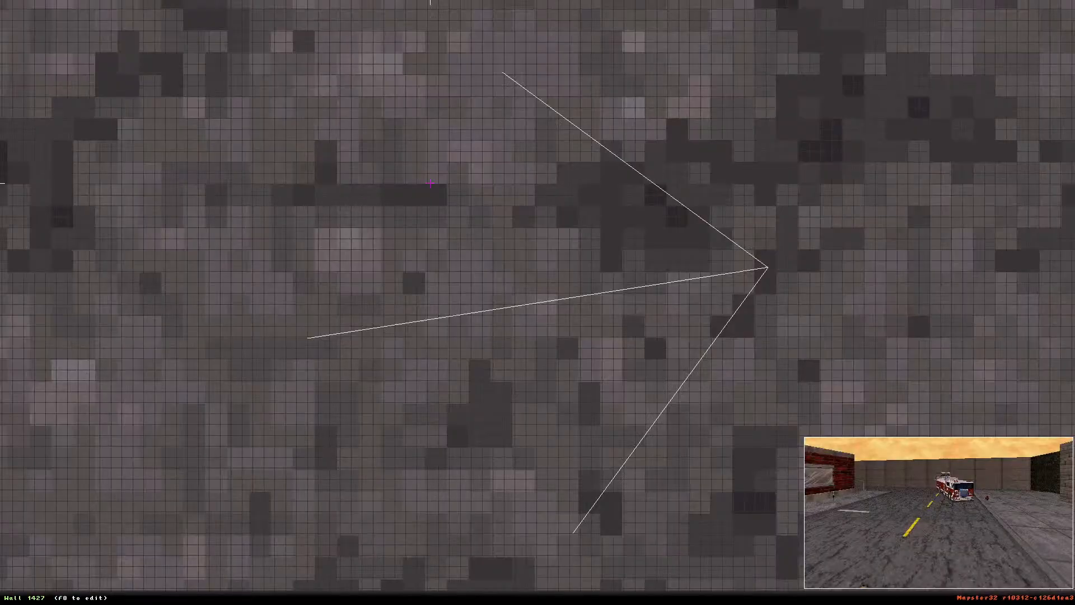
key(ctrl+s)
key(Escape)
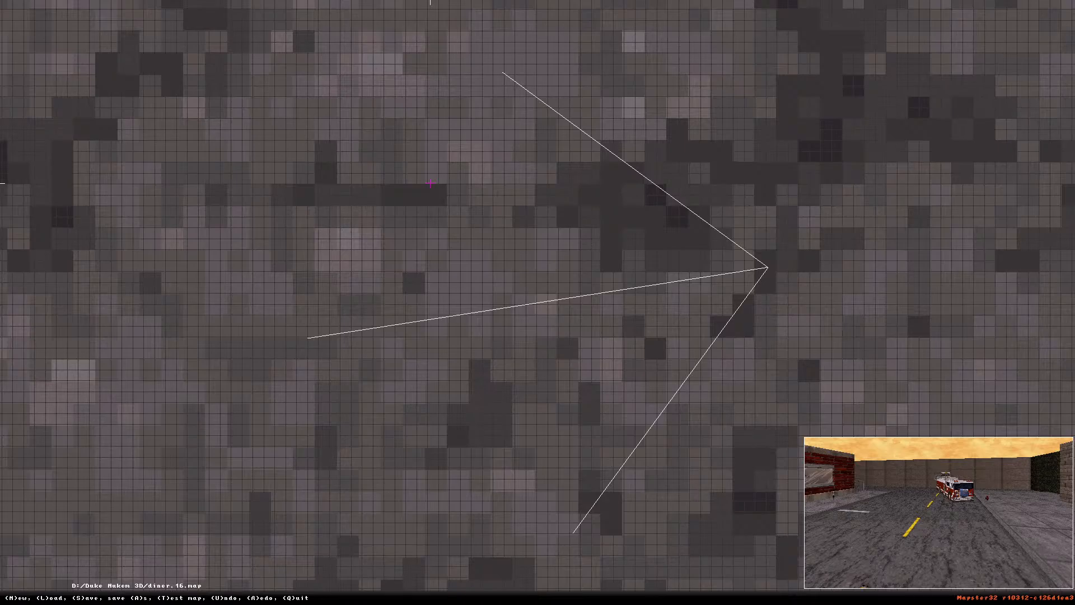
key(s)
key(KP_Enter)
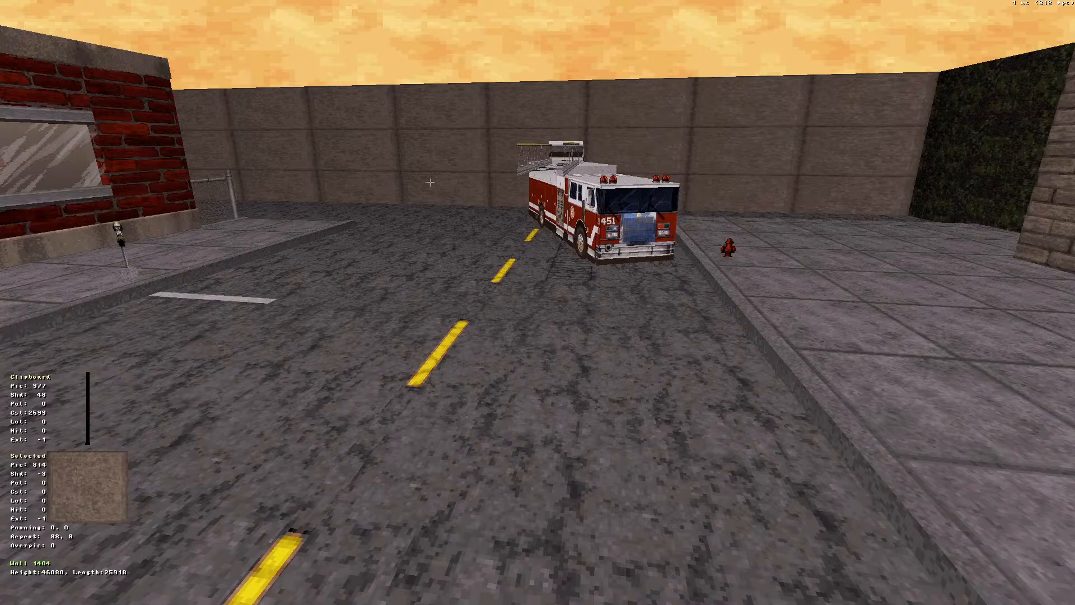
Quit the map editor from the map view, confirming the exit and declining to save changes again
key(KP_Enter)
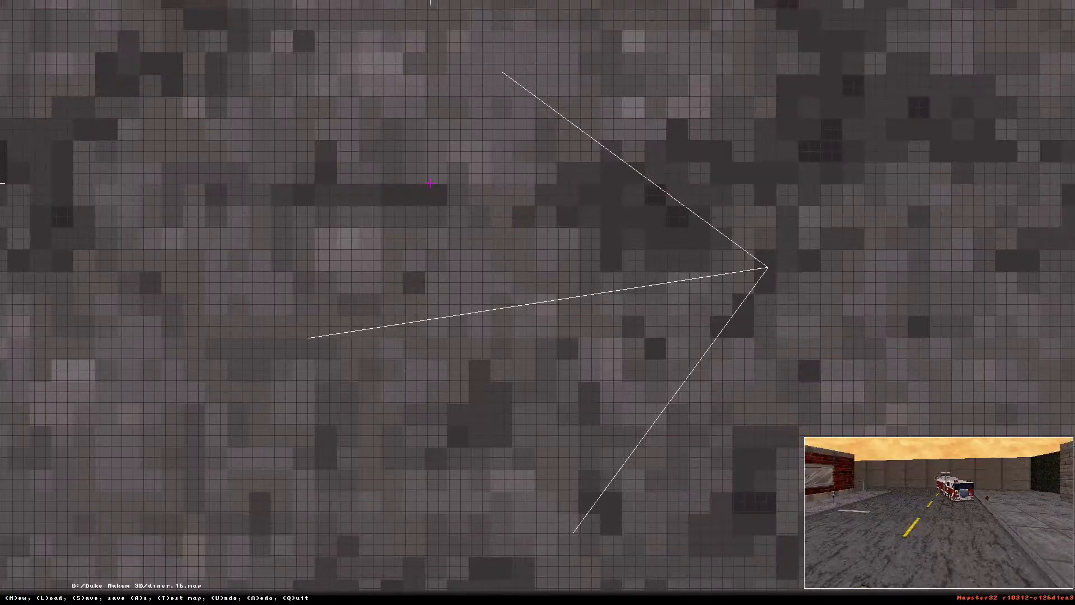
key(q)
key(y)
key(n)
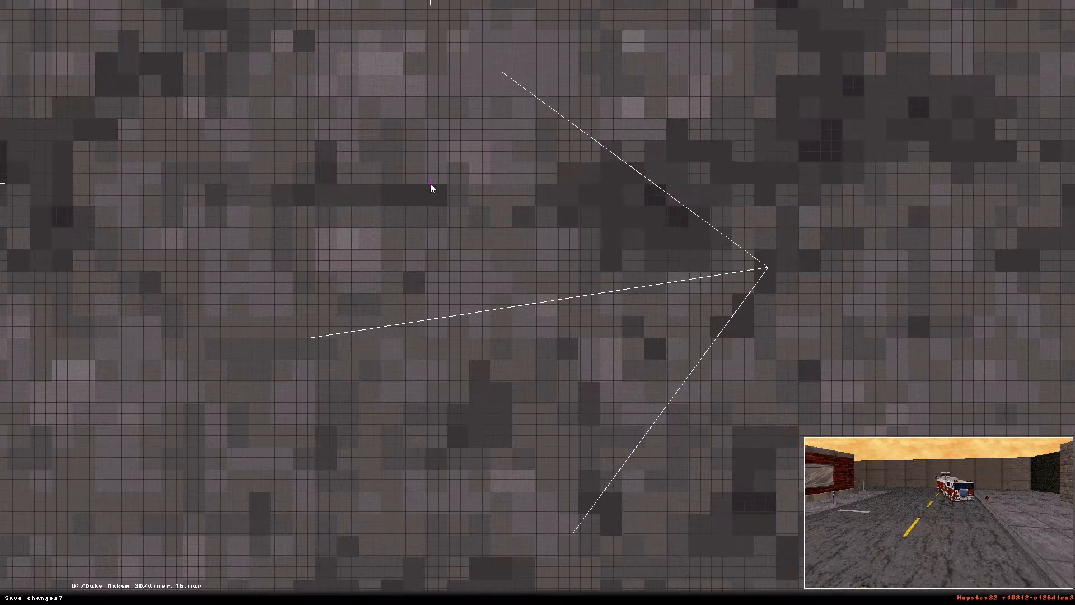
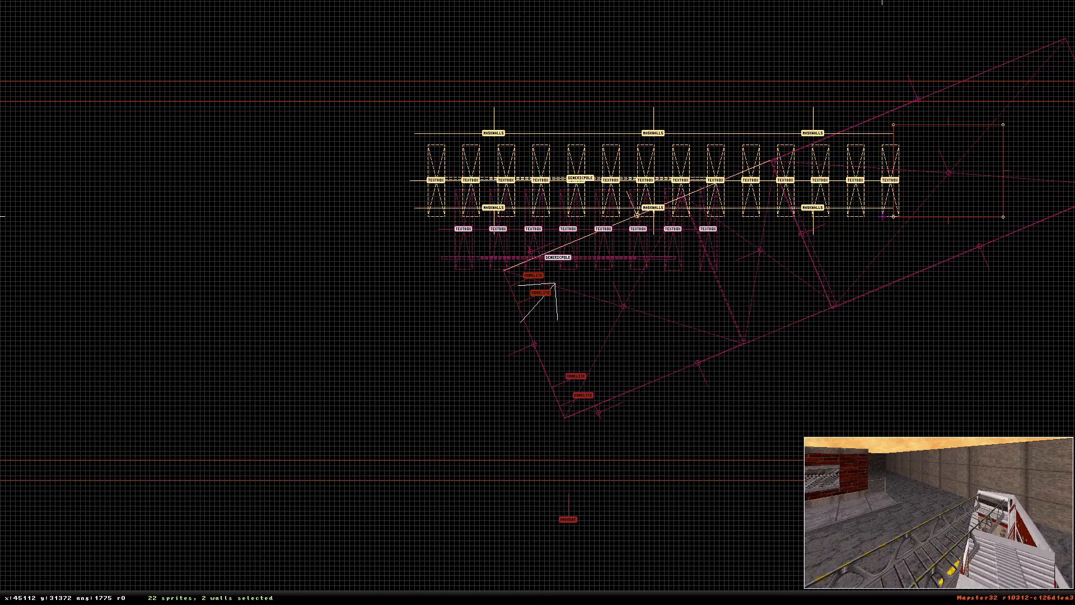
Try to move the roof ladder's sprites off the truck together with the enclosed wall points, and undo the move
key(shift)
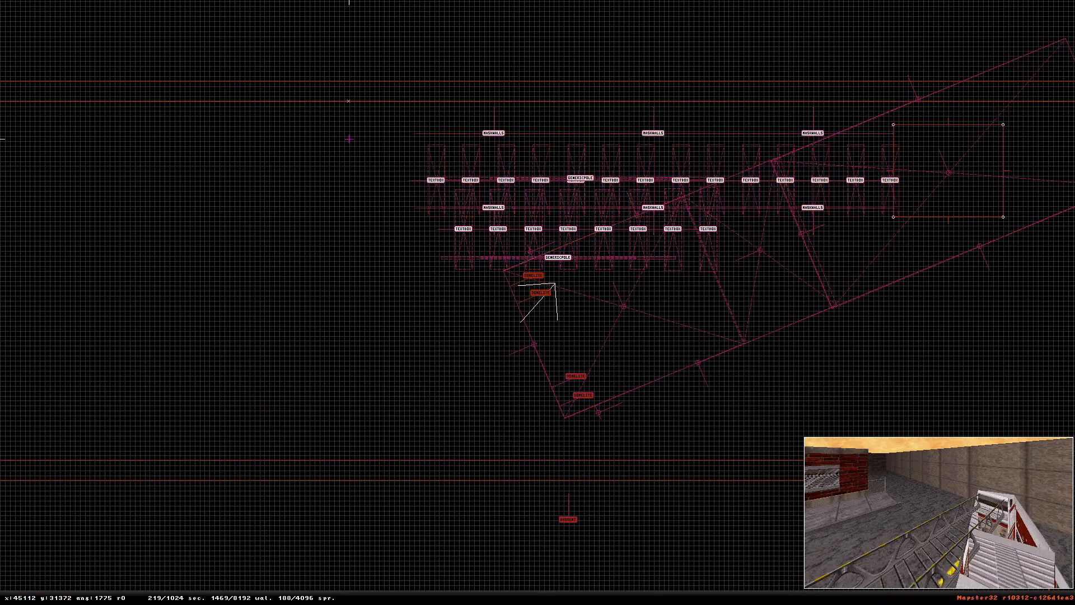
shift+drag(353, 123, 900, 213)
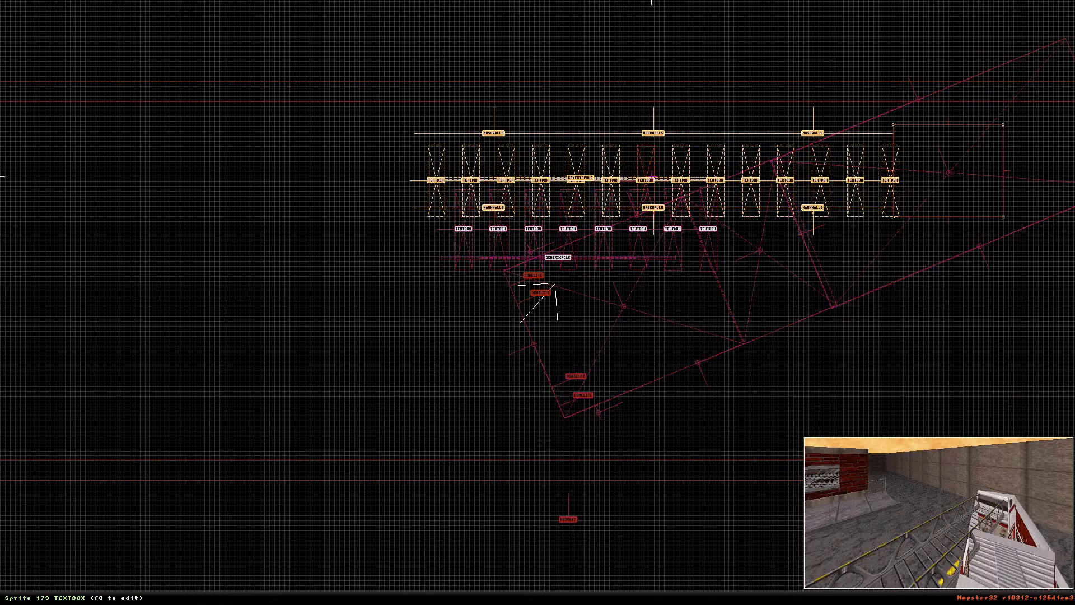
drag(653, 178, 211, 197)
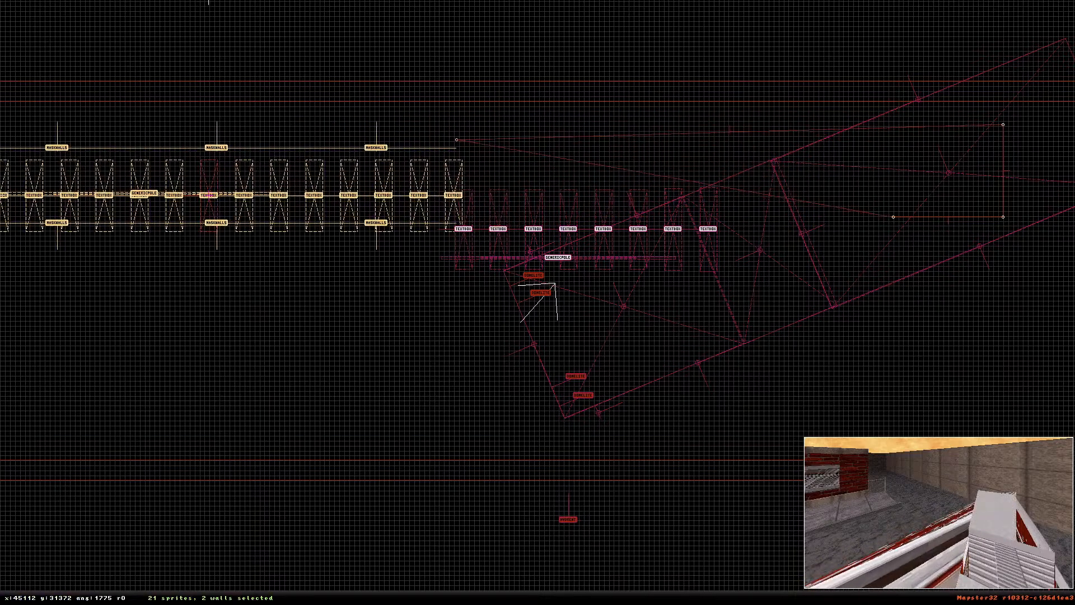
key(ctrl+z)
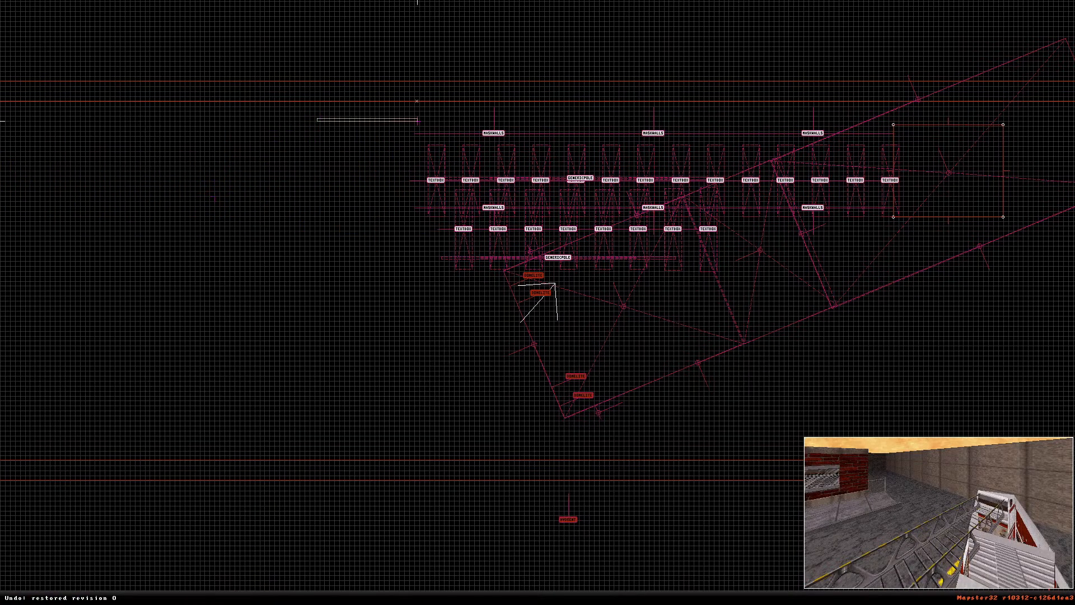
Select only the roof ladder's sprites, move them off the truck onto the open road ahead, and view them in 3D
drag(417, 119, 899, 209)
drag(681, 179, 189, 195)
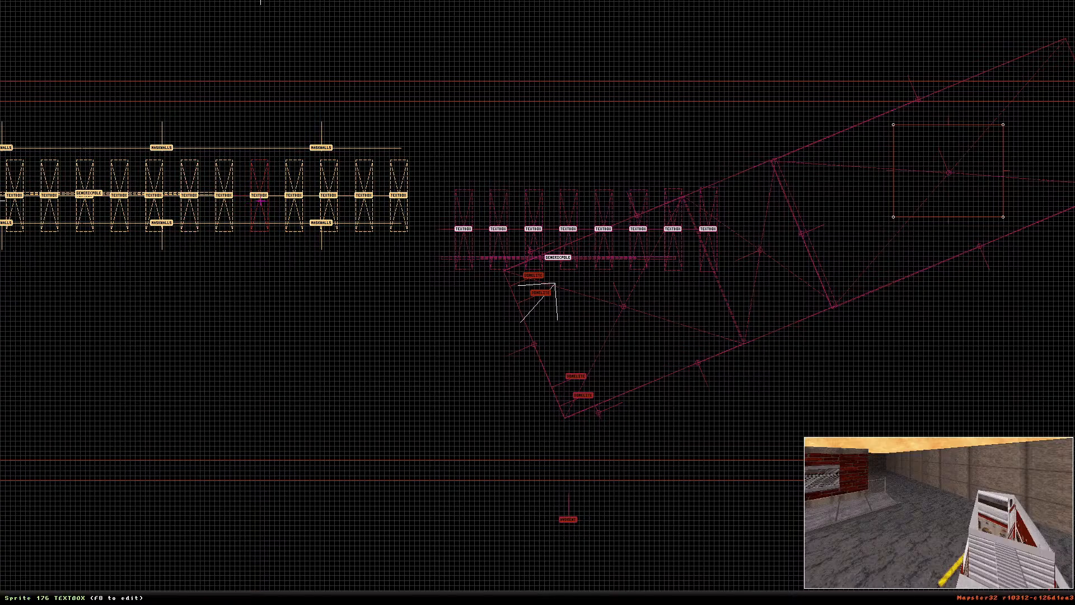
key(KP_Enter)
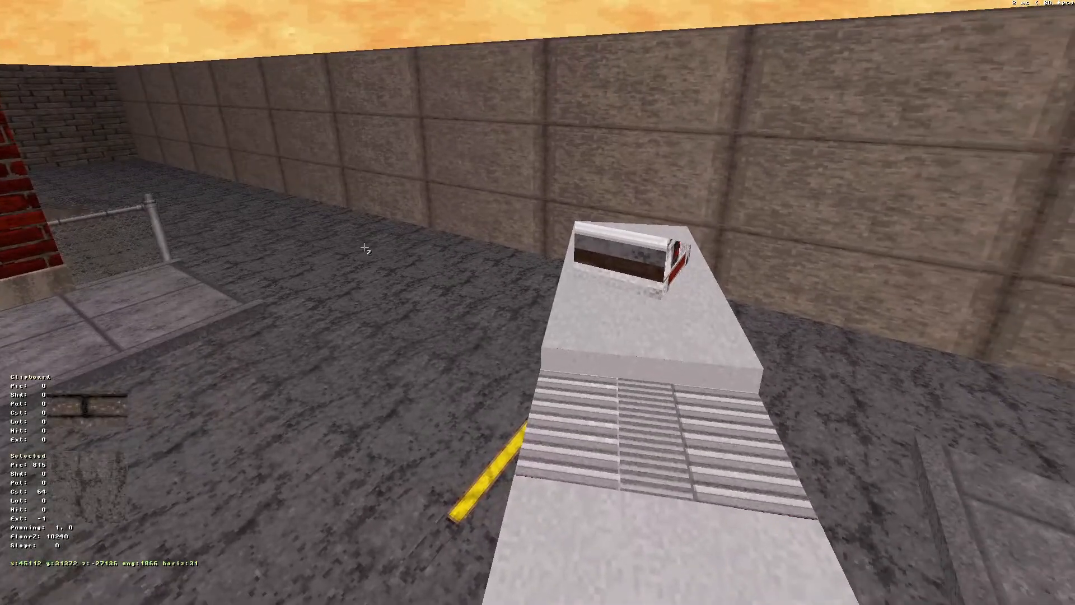
key(Down)
right_drag(364, 247, 391, 407)
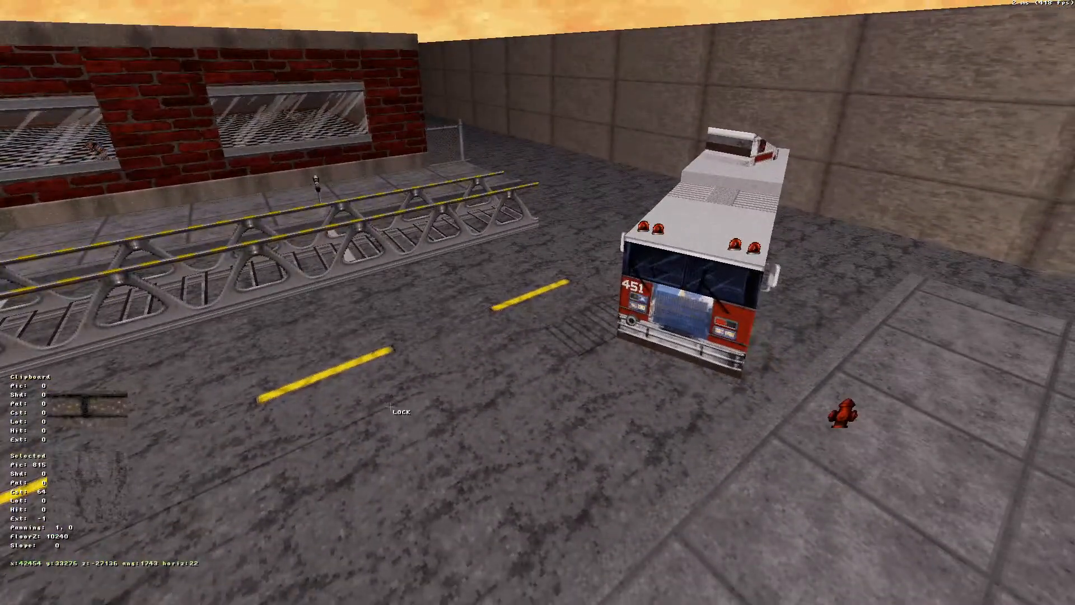
Shift the stray generic pole sprite from the ladder's centre line toward its side rail and check the ladder in 3D
key(KP_Enter)
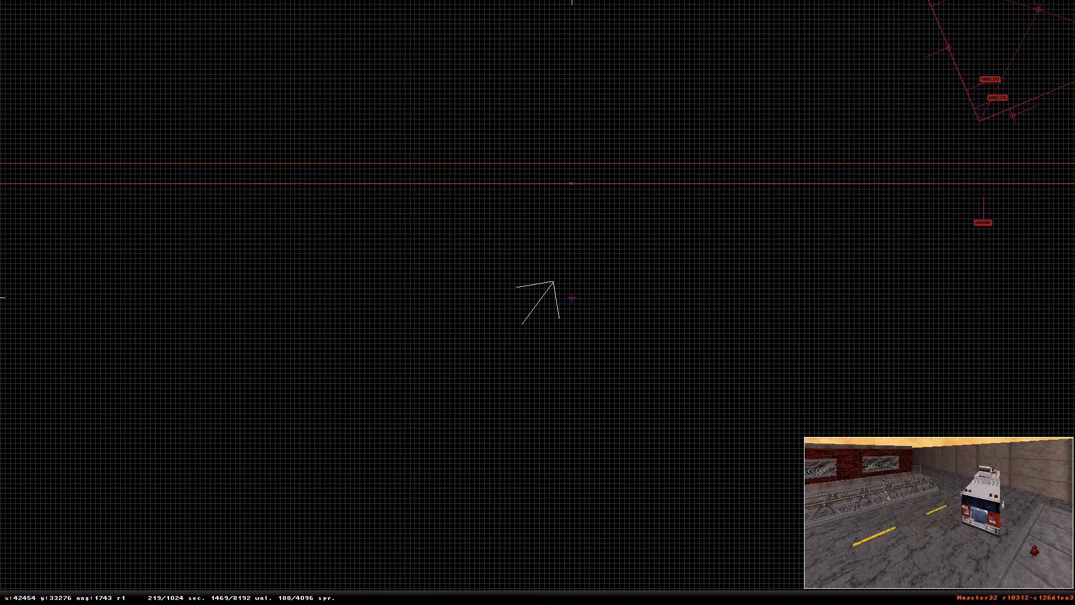
right_drag(572, 297, 540, 302)
scroll(540, 303, up, 5)
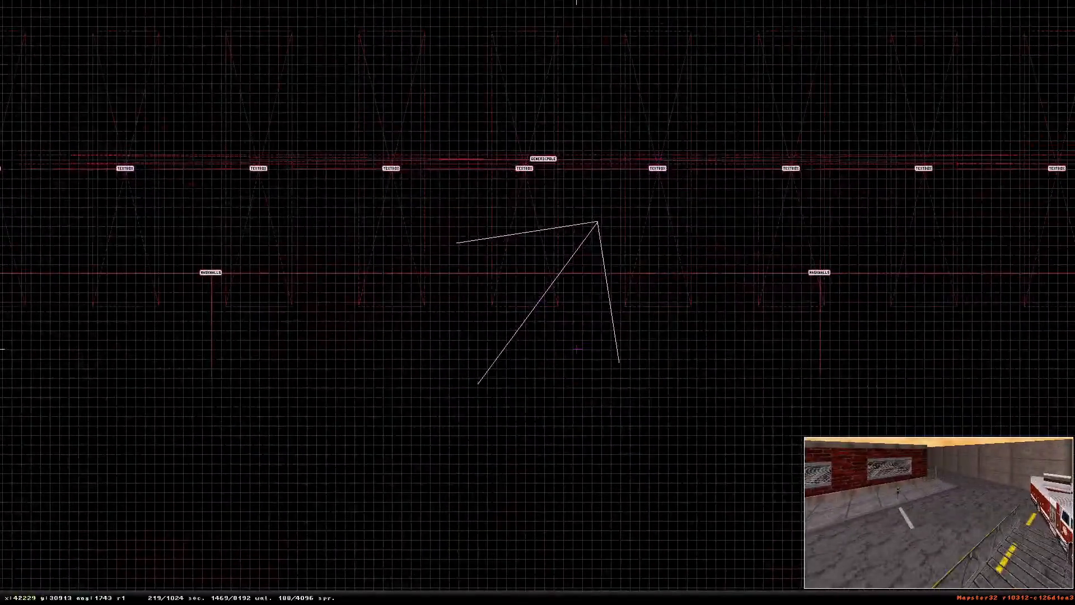
right_drag(454, 367, 538, 302)
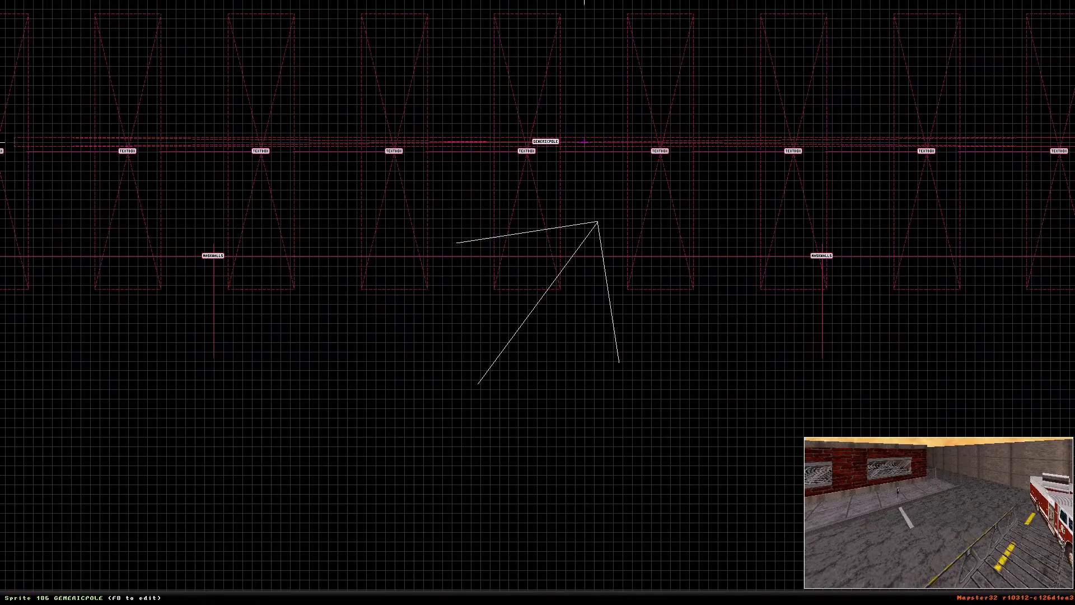
scroll(560, 241, up, 3)
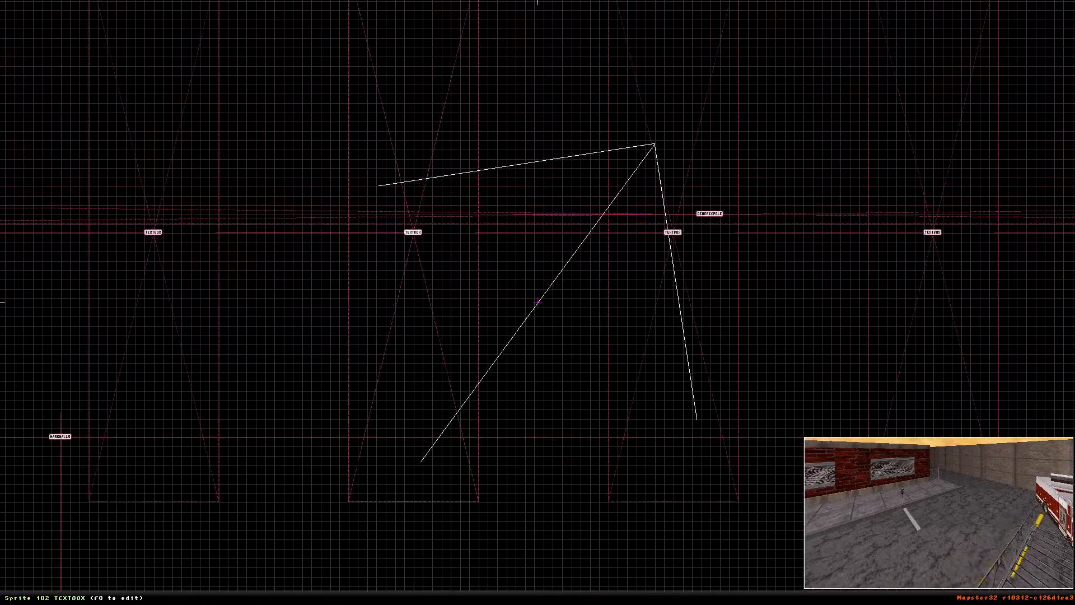
drag(706, 216, 827, 310)
key(KP_Enter)
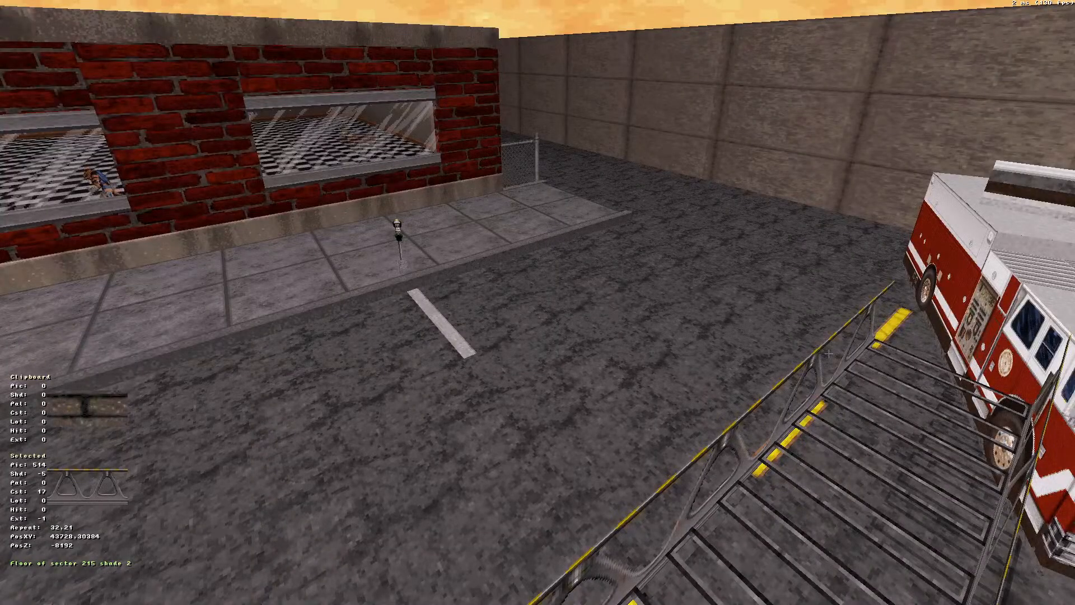
key(Down)
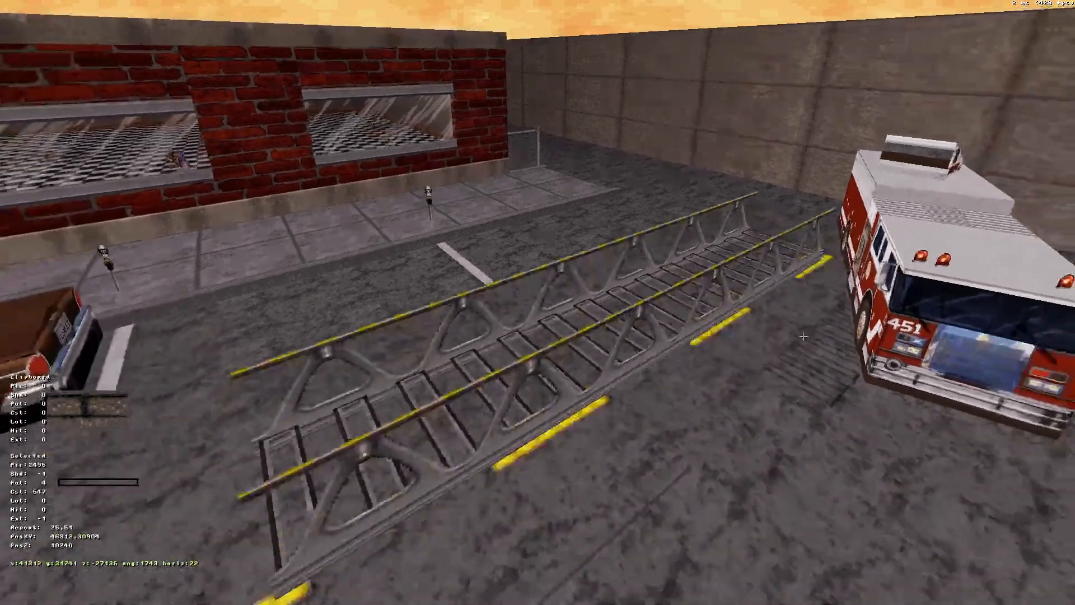
Move the stray generic pole sprite from the ladder to the far side of the shadow rungs, and align its end with the other pole
key(KP_Enter)
key(z)
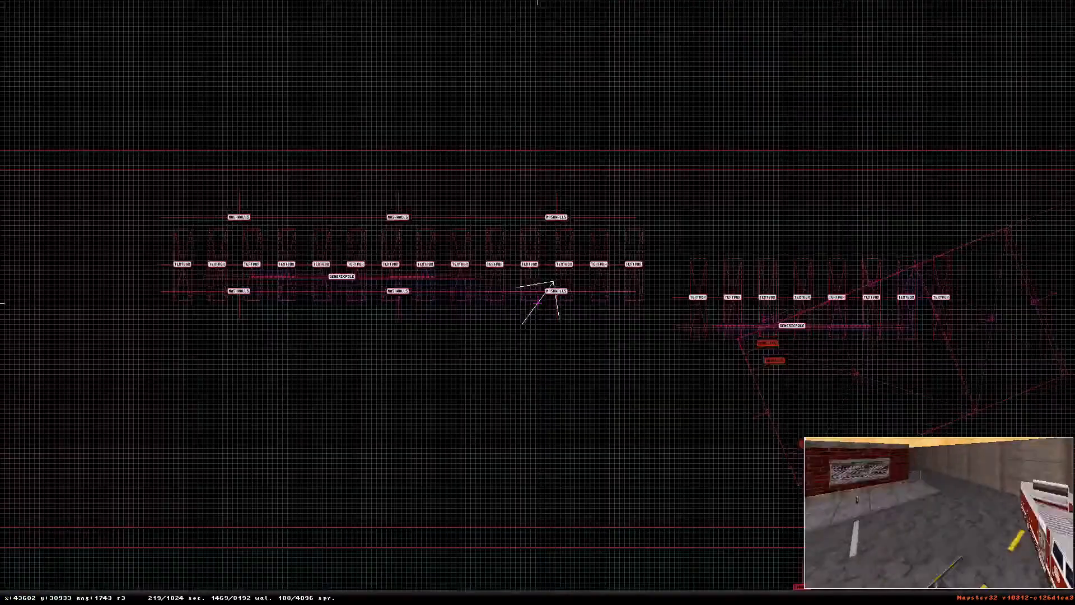
key(Down)
drag(342, 273, 806, 254)
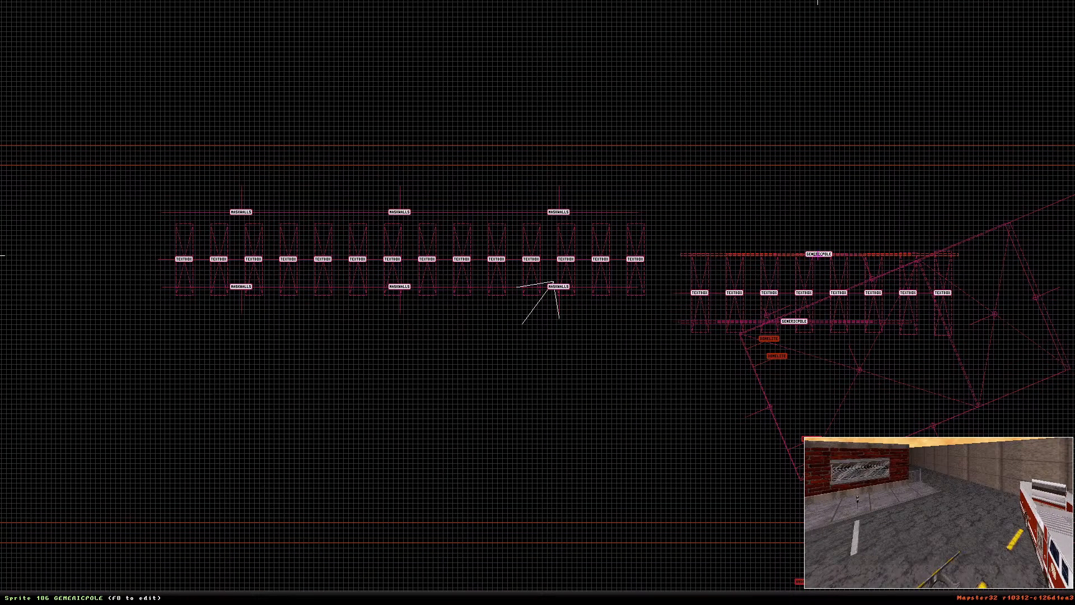
right_drag(890, 278, 536, 303)
scroll(536, 297, up, 4)
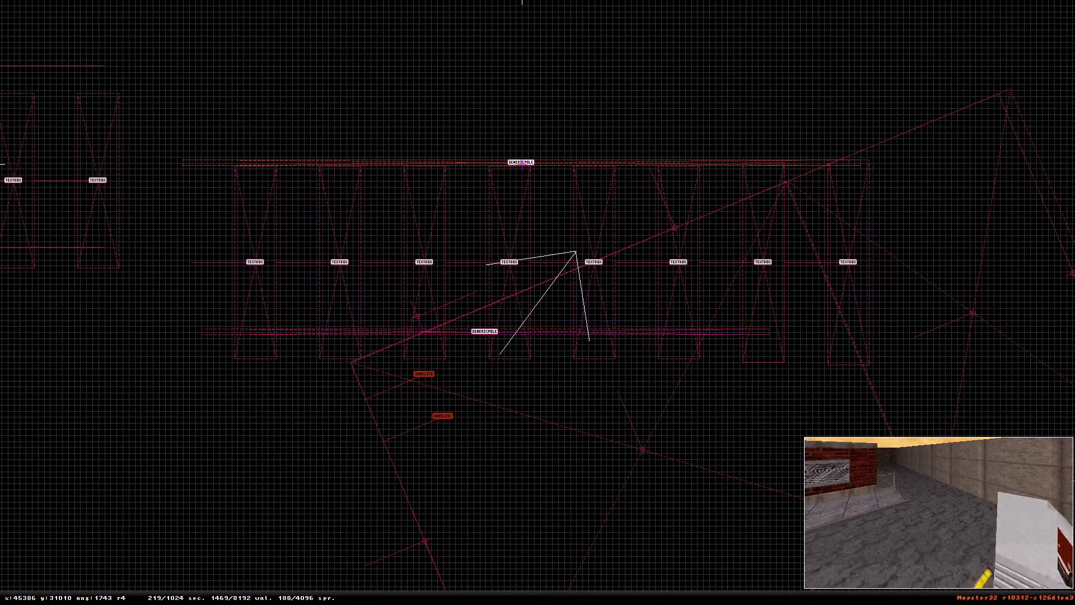
drag(536, 168, 541, 167)
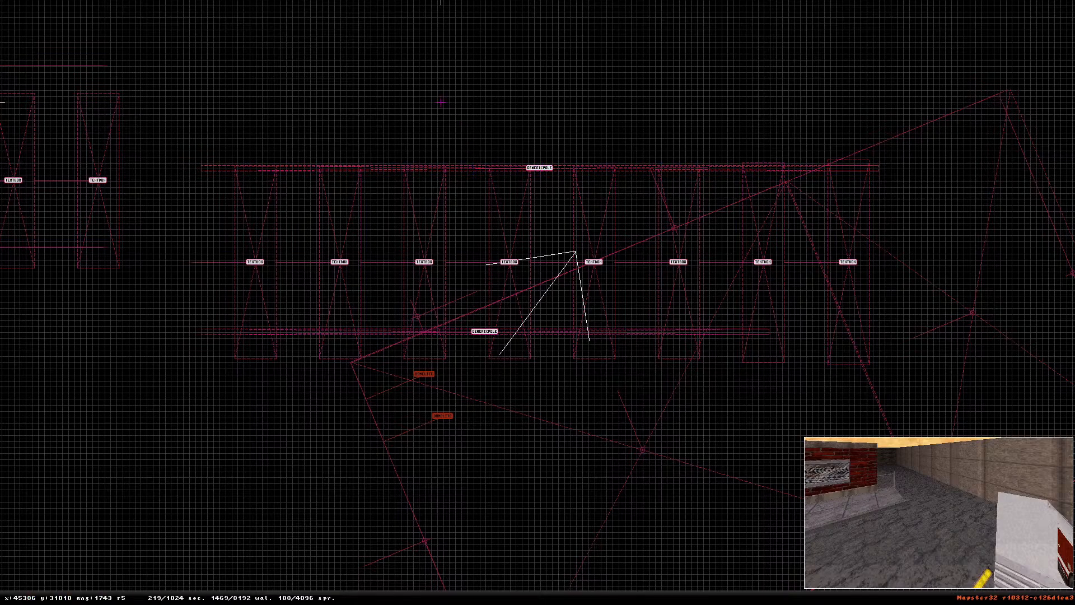
key(KP_Enter)
key(Down)
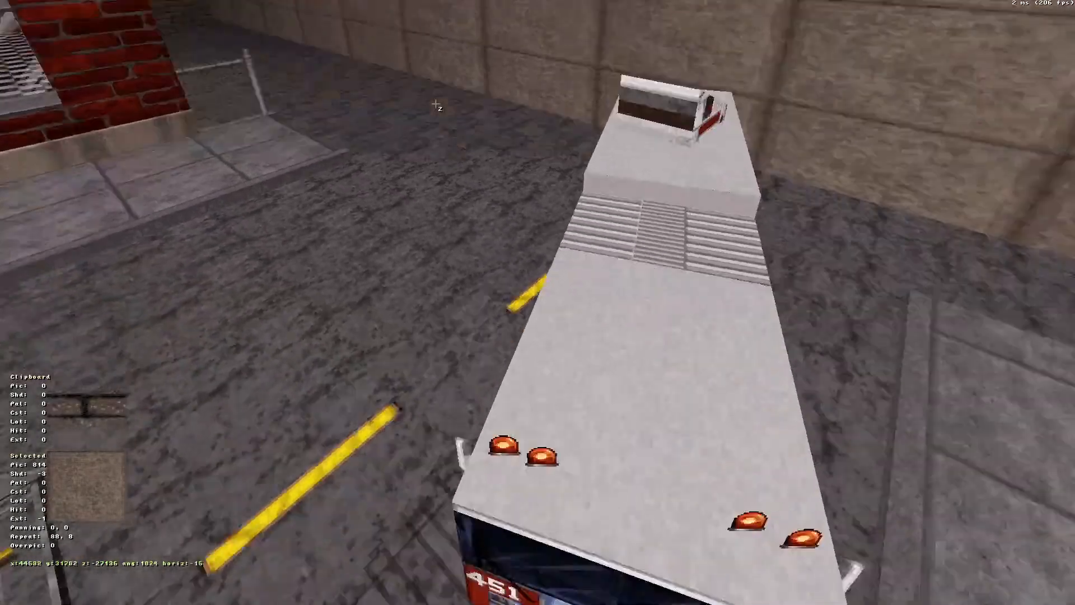
key(Up)
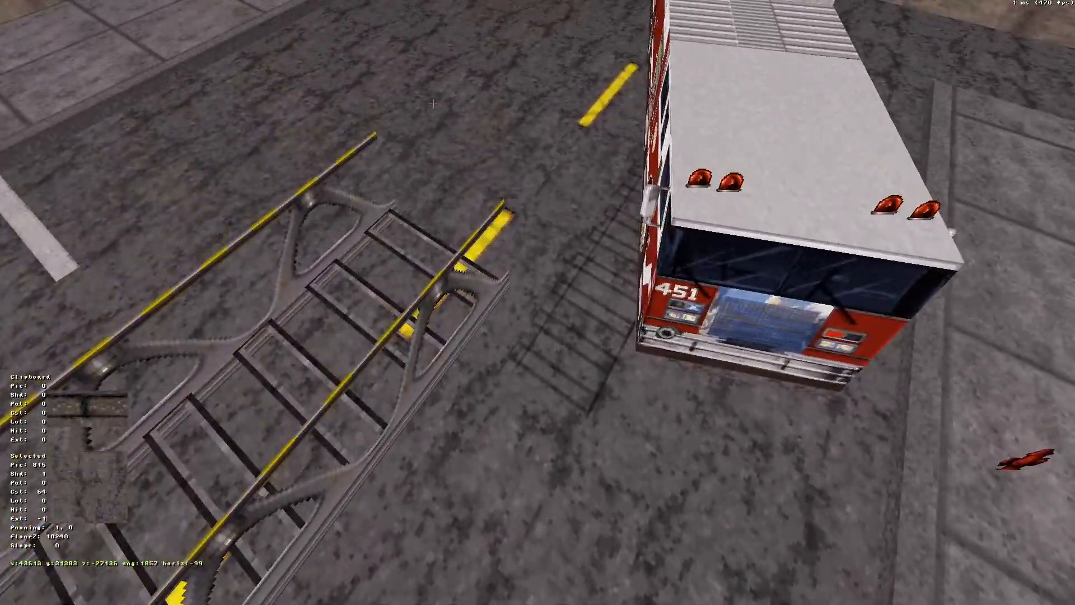
Show the map textures and move the far shadow pole sprite onto the ends of the textured rungs, comparing with the textures off
key(KP_Enter)
key(Up)
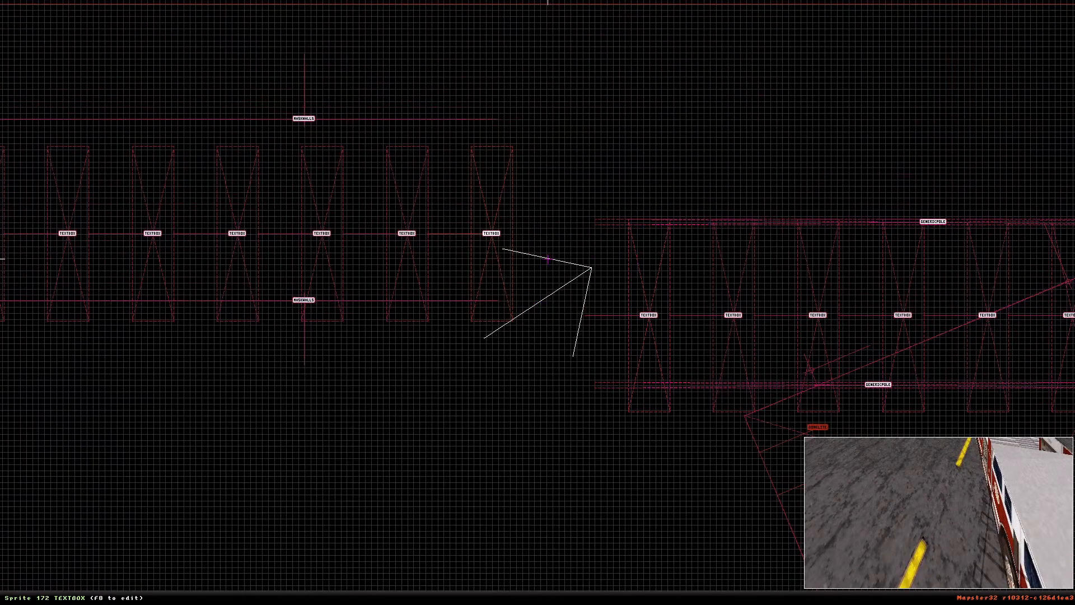
key(F4)
drag(933, 222, 933, 191)
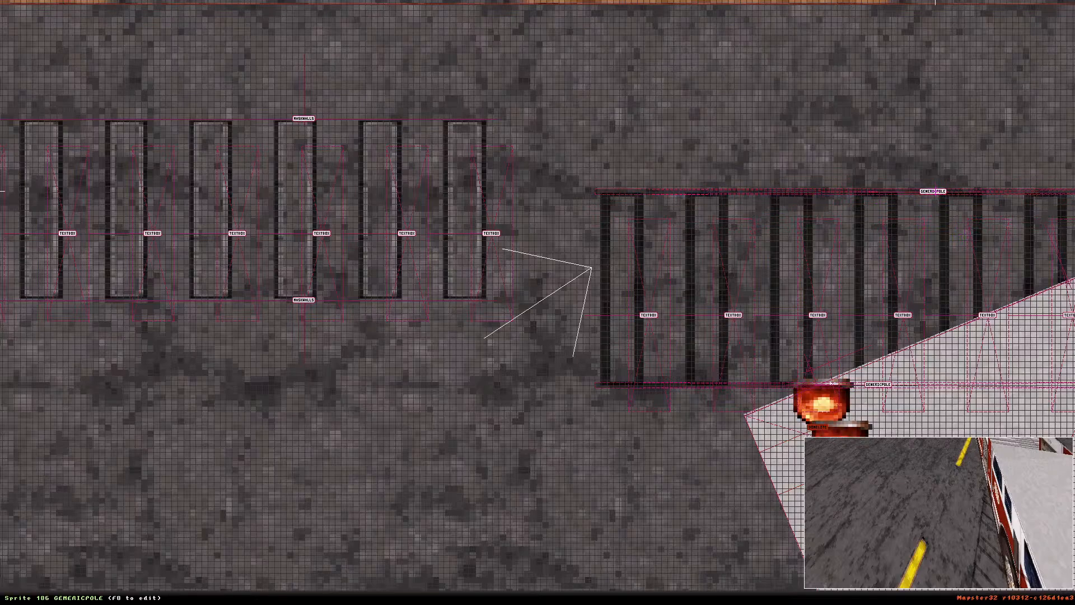
key(F4)
key(F4)
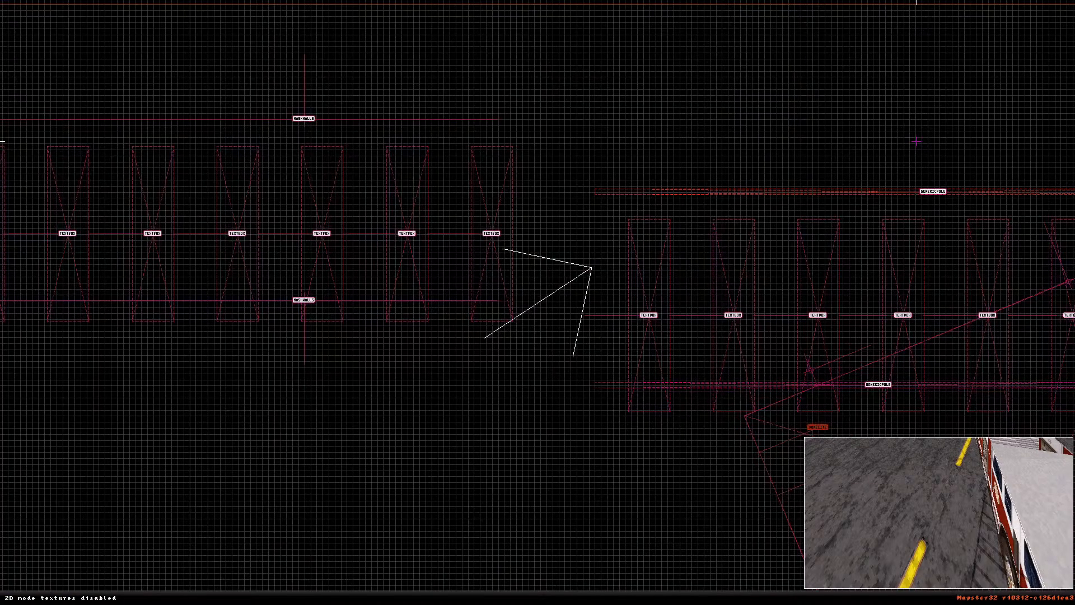
key(F4)
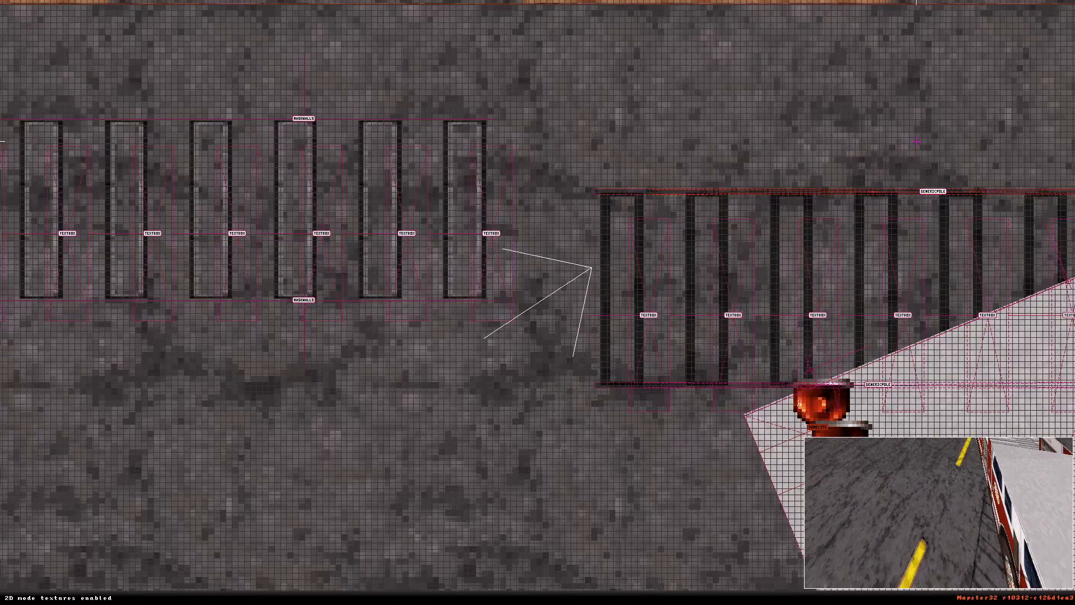
key(F4)
key(F4)
key(KP_Enter)
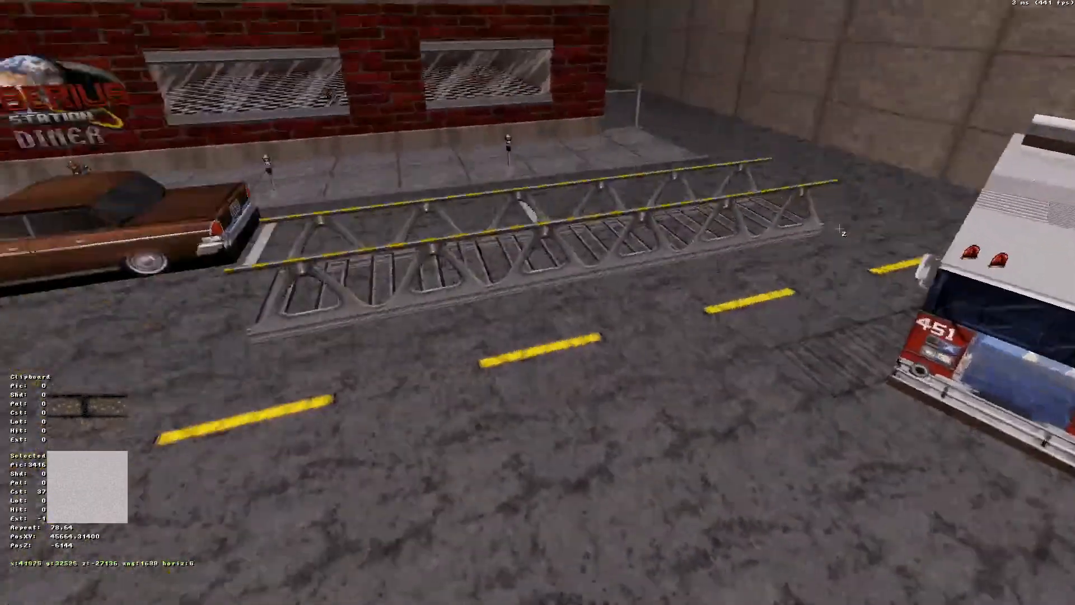
key(KP_Enter)
Select the ladder's sprites, try rotating the near side-rail segment closest to the parked car, and restore its angle
scroll(813, 240, down, 3)
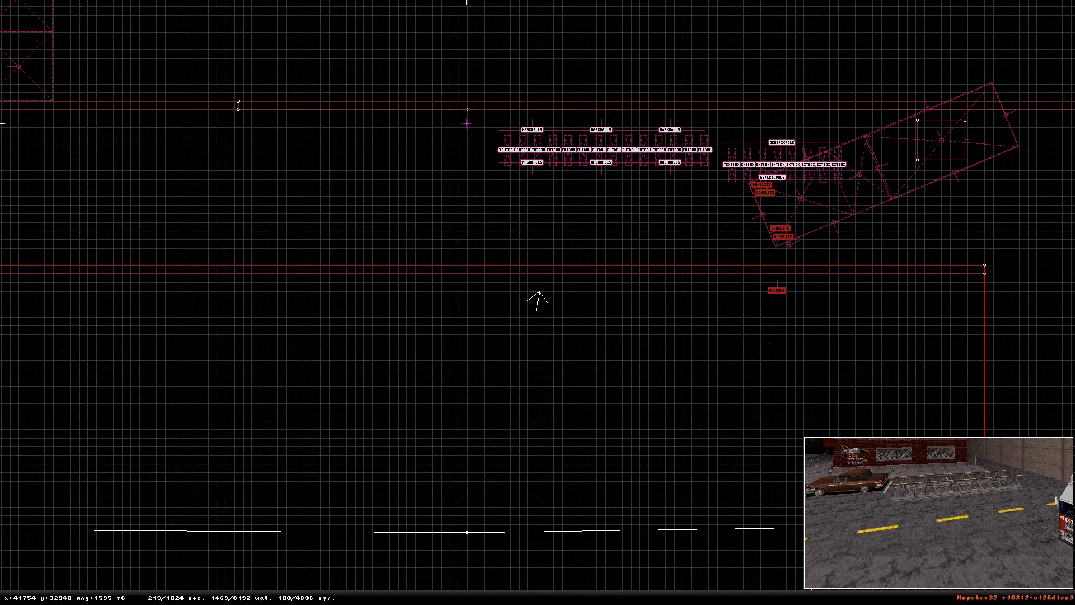
drag(467, 123, 715, 174)
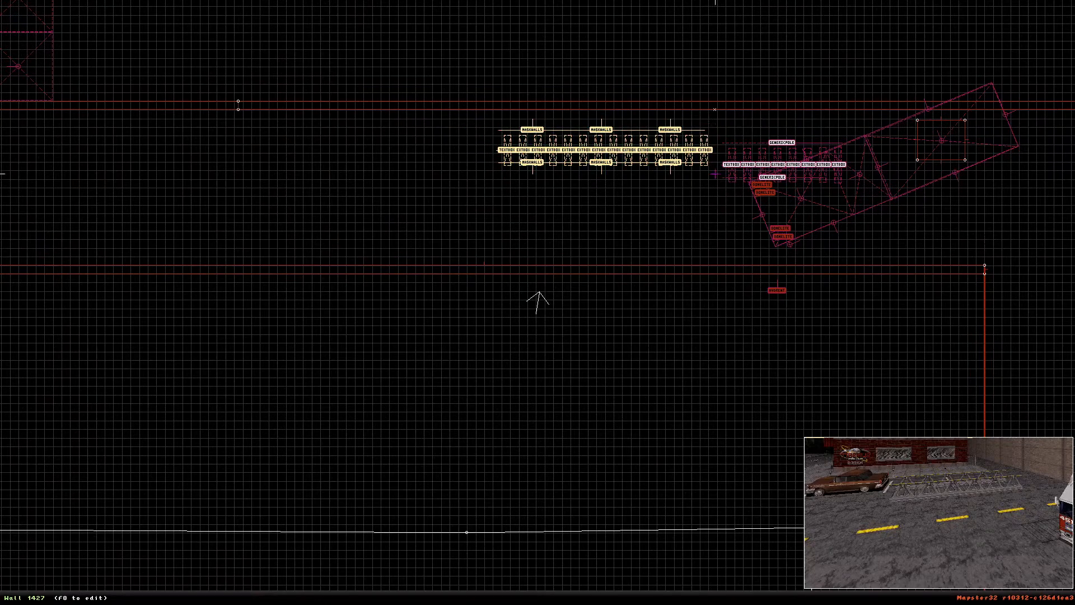
key(KP_Enter)
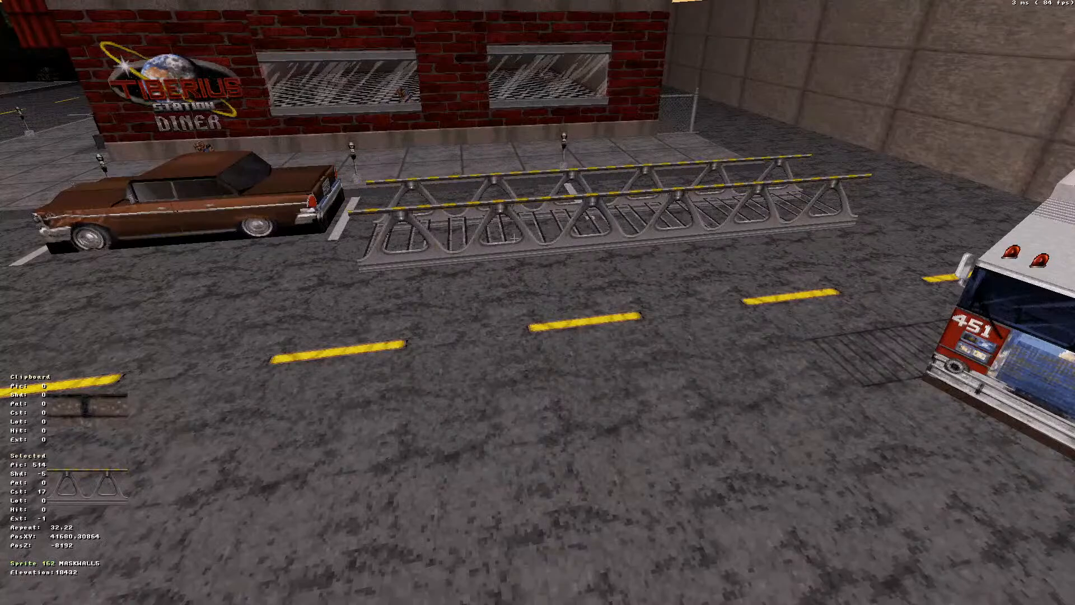
click(502, 238)
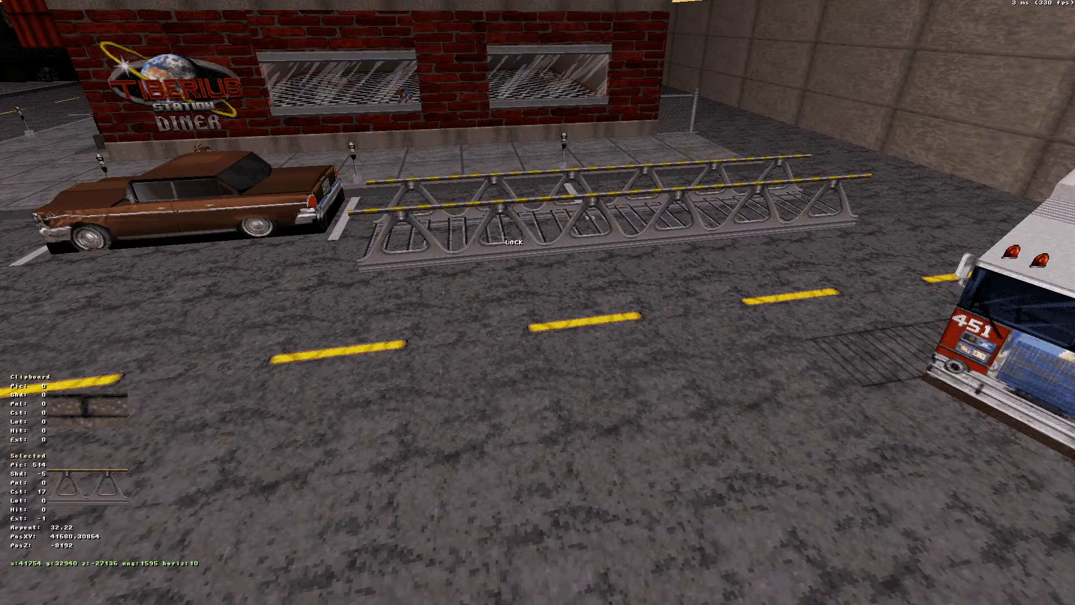
key(comma)
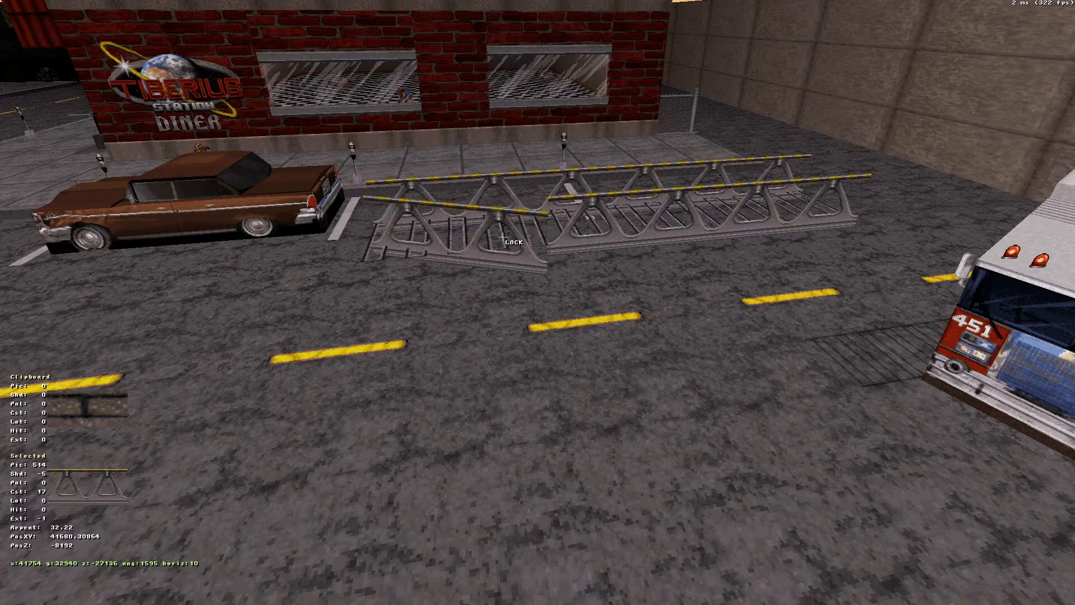
key(period)
key(comma)
key(comma)
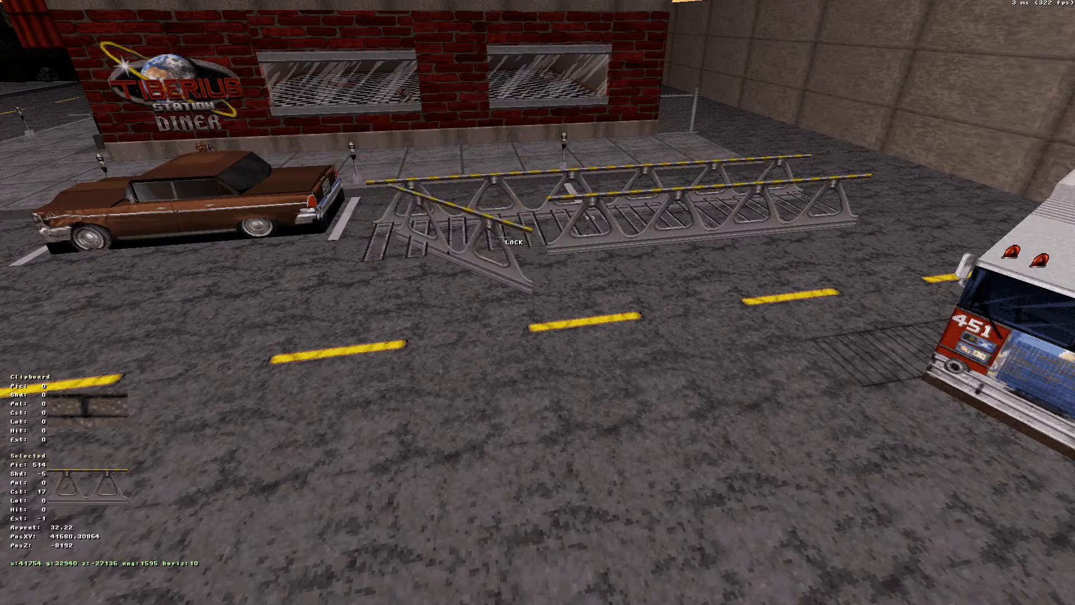
key(period)
key(period)
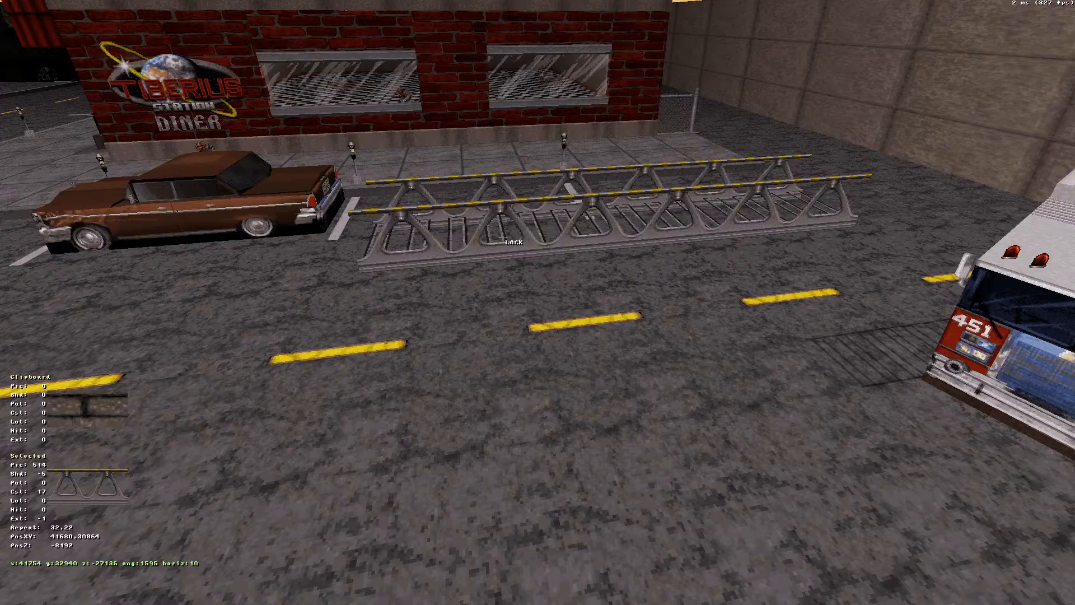
key(Up)
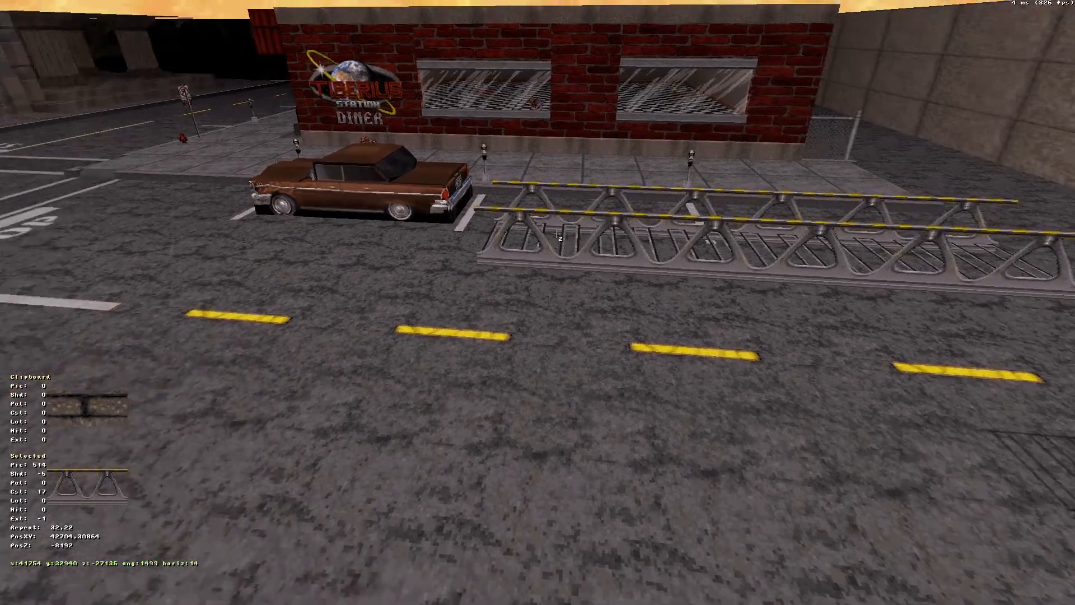
key(Down)
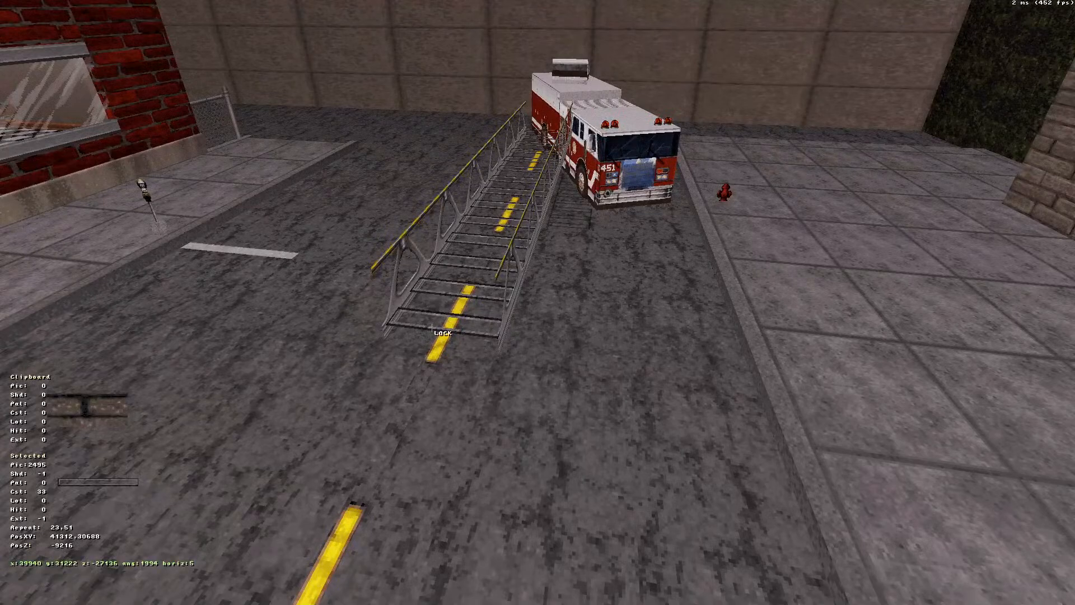
key(r)
key([)
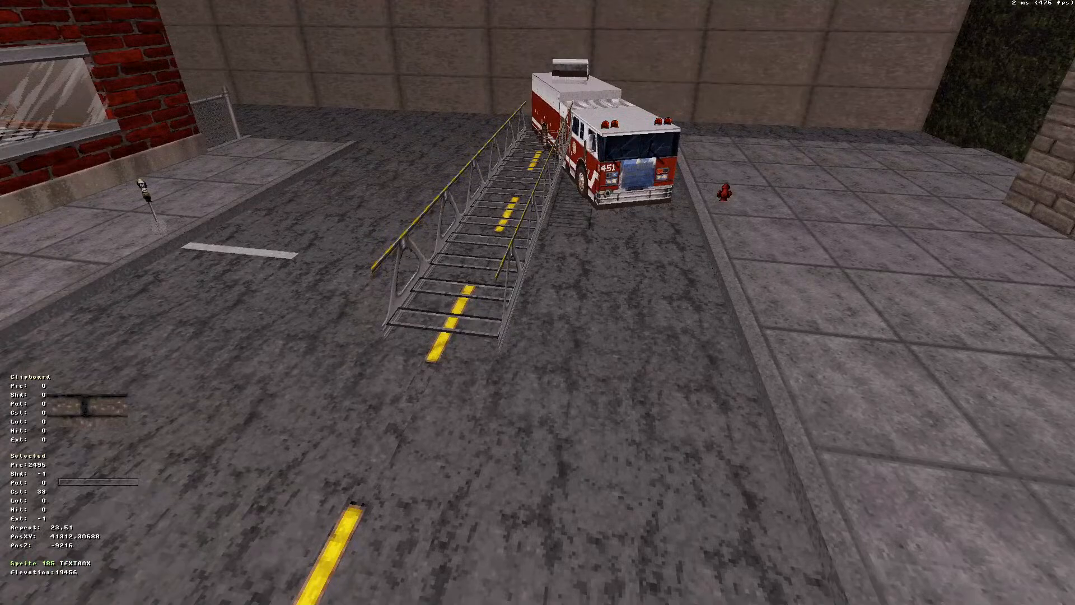
key(])
key([)
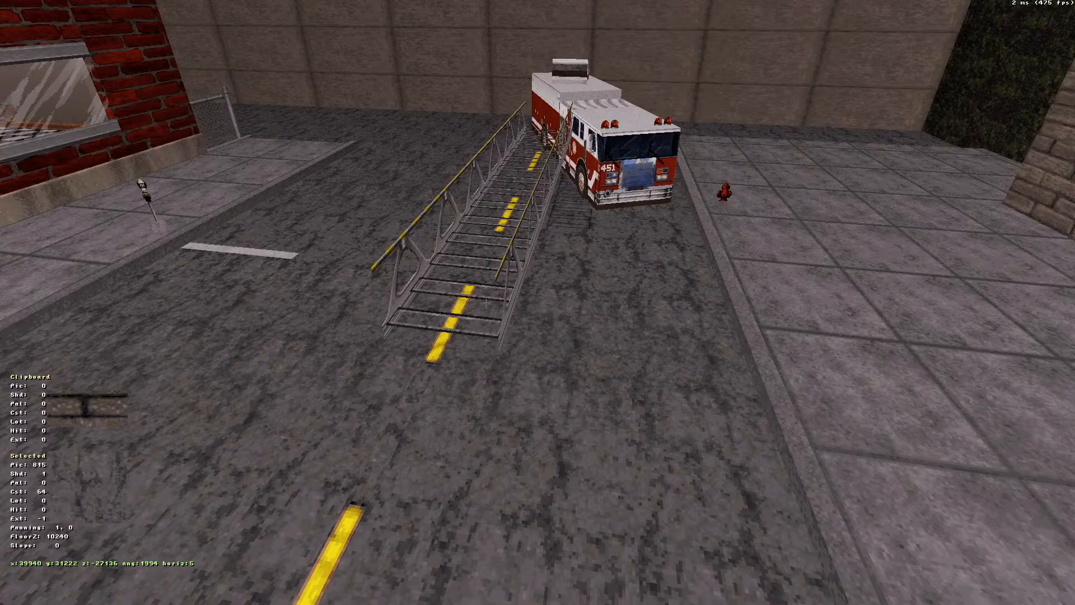
Select all the ladder's sprites in the map view, try rotating them by 14 BUILD degrees, and undo the rotation
key(KP_Enter)
right_drag(498, 269, 488, 230)
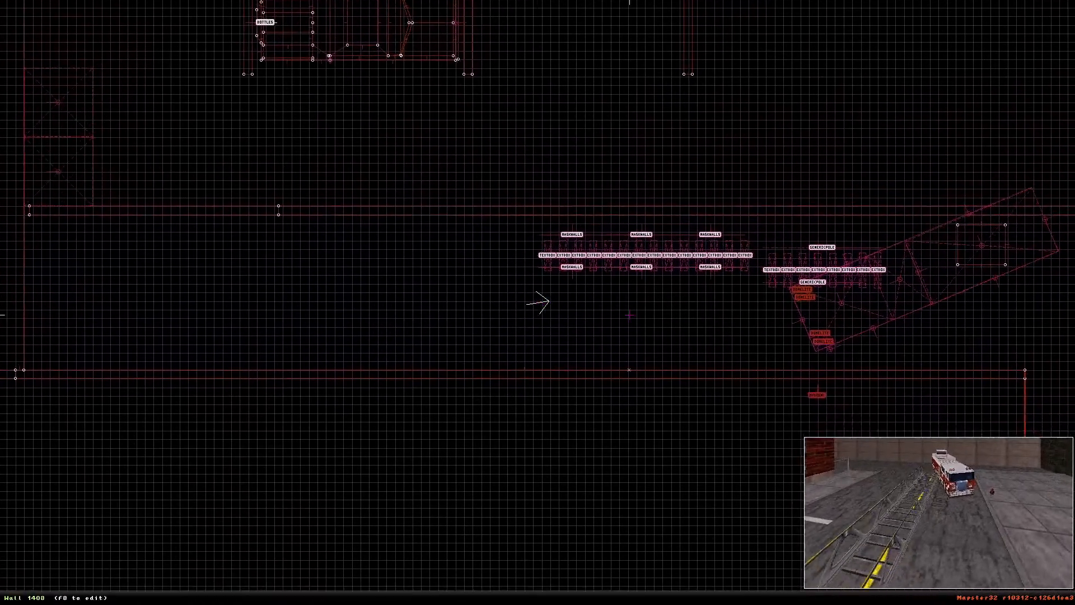
shift+drag(488, 230, 754, 282)
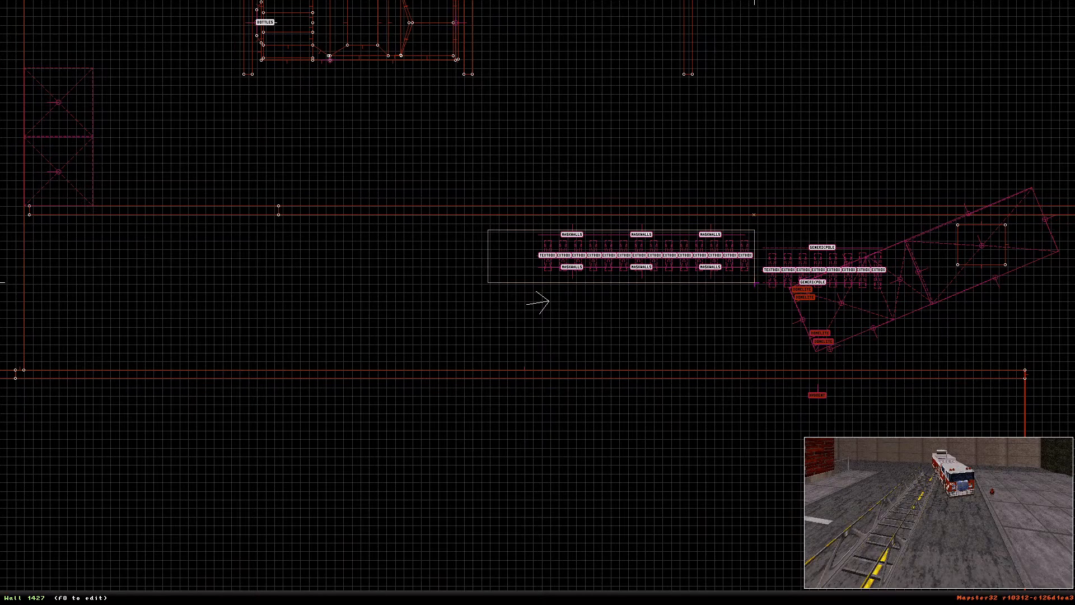
shift+drag(754, 282, 756, 283)
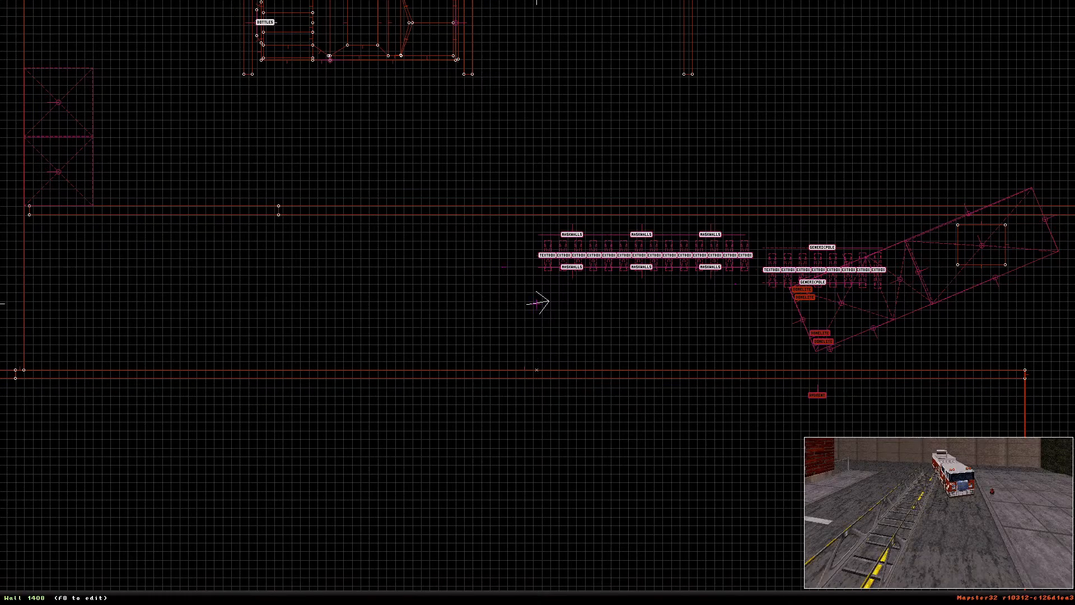
right_click(518, 227)
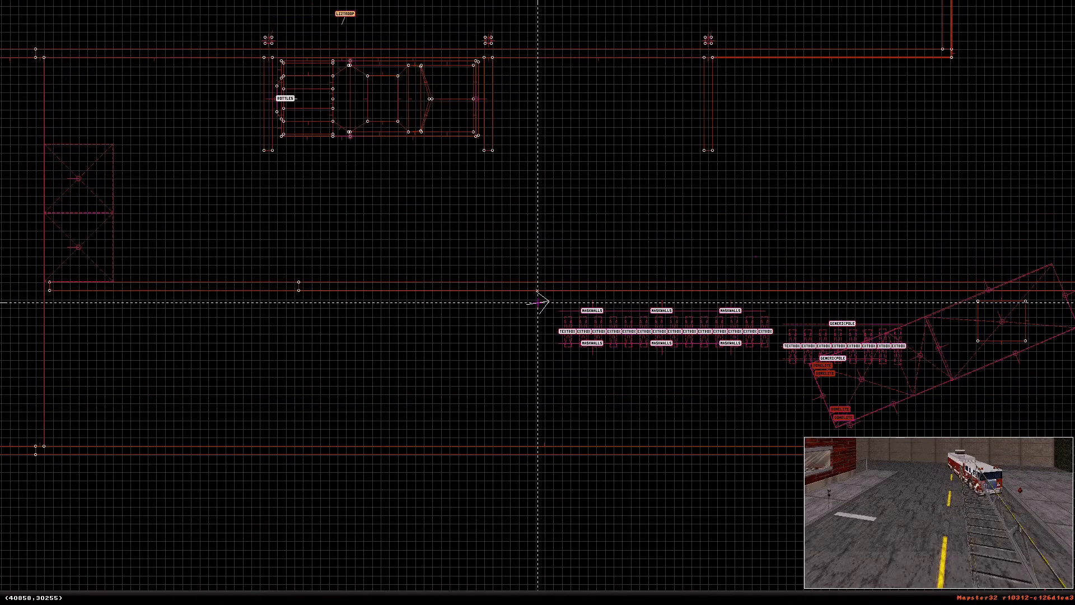
mouse_move(538, 302)
right_down()
mouse_move(560, 317)
mouse_move(542, 310)
right_up()
shift+drag(535, 299, 775, 351)
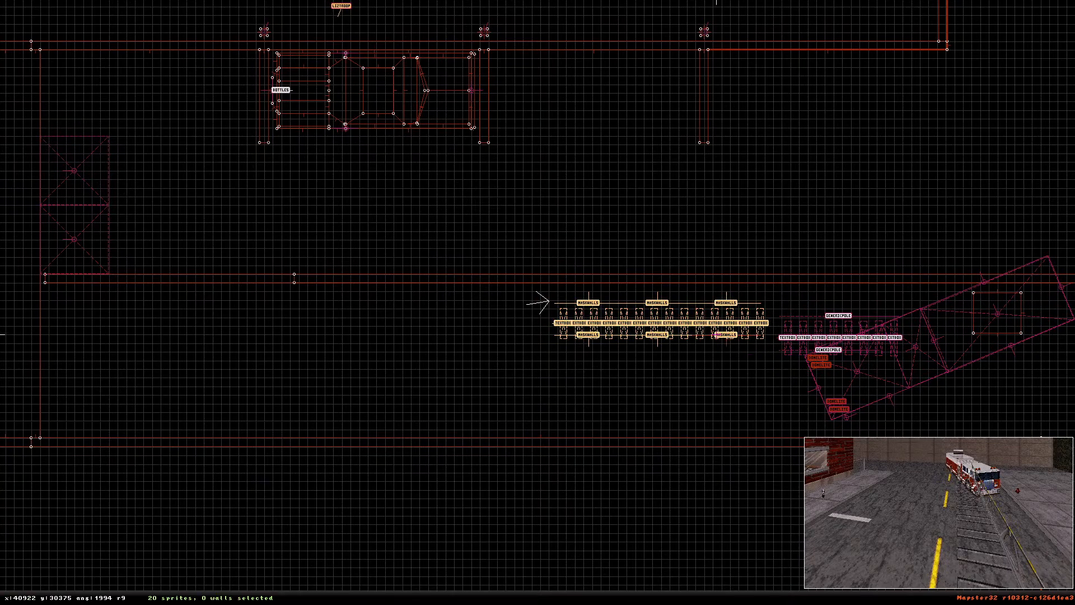
key(ctrl+period)
text(14)
key(Return)
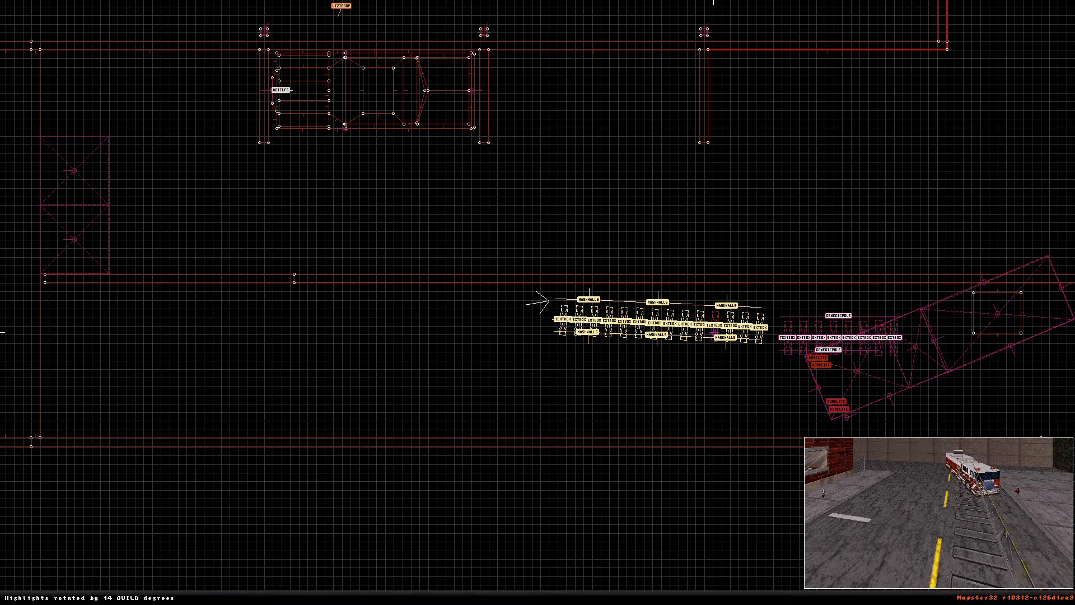
scroll(714, 332, down, 3)
key(ctrl+z)
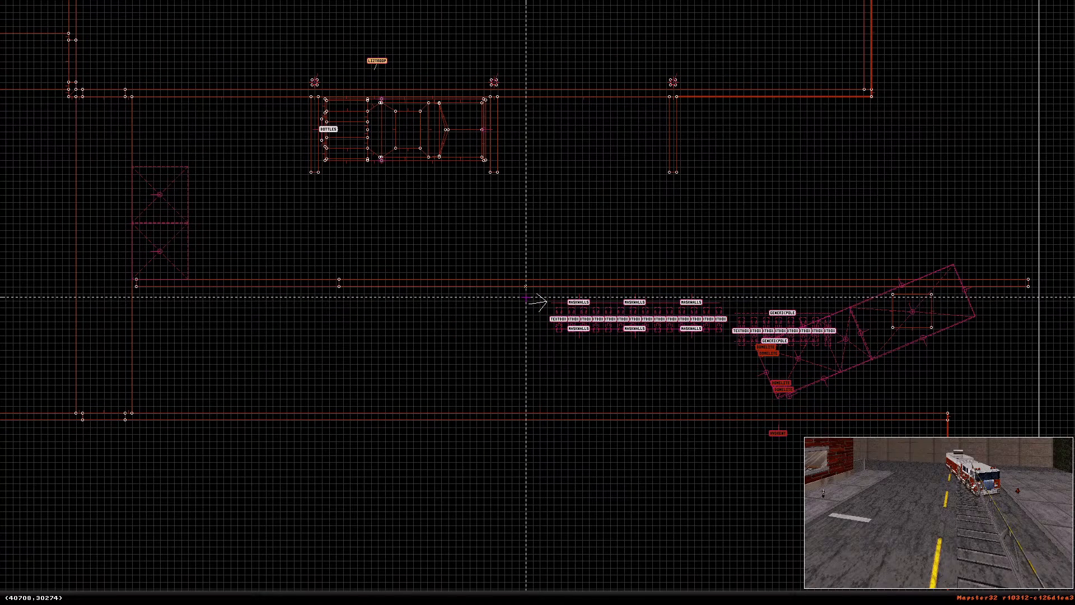
Select all the ladder's sprites in the map view and move the ladder across the dashed centre line to the diner side of the street
shift+drag(529, 295, 735, 338)
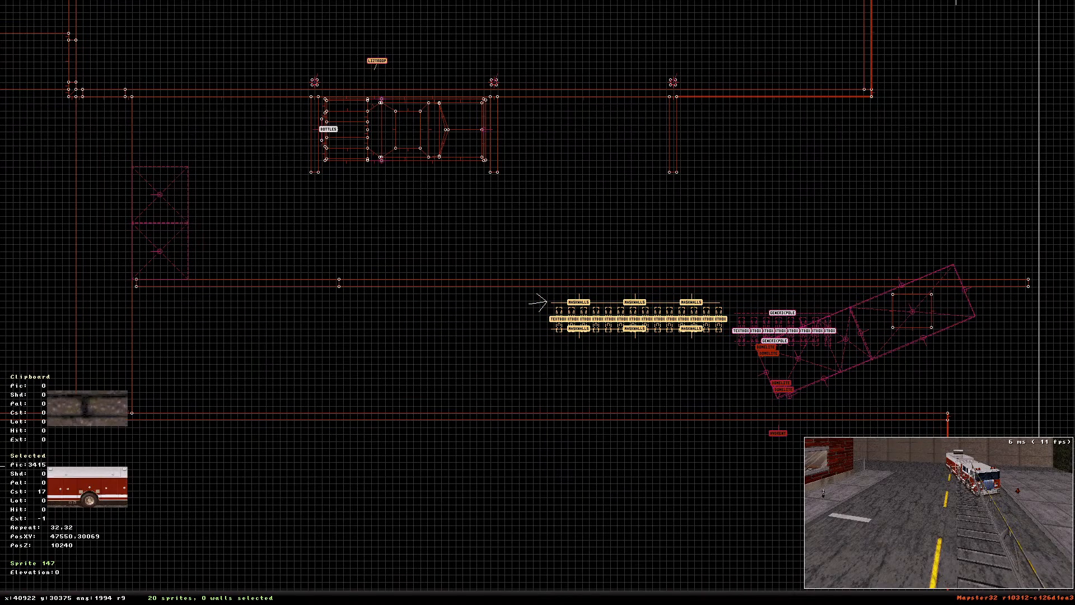
key(KP_Enter)
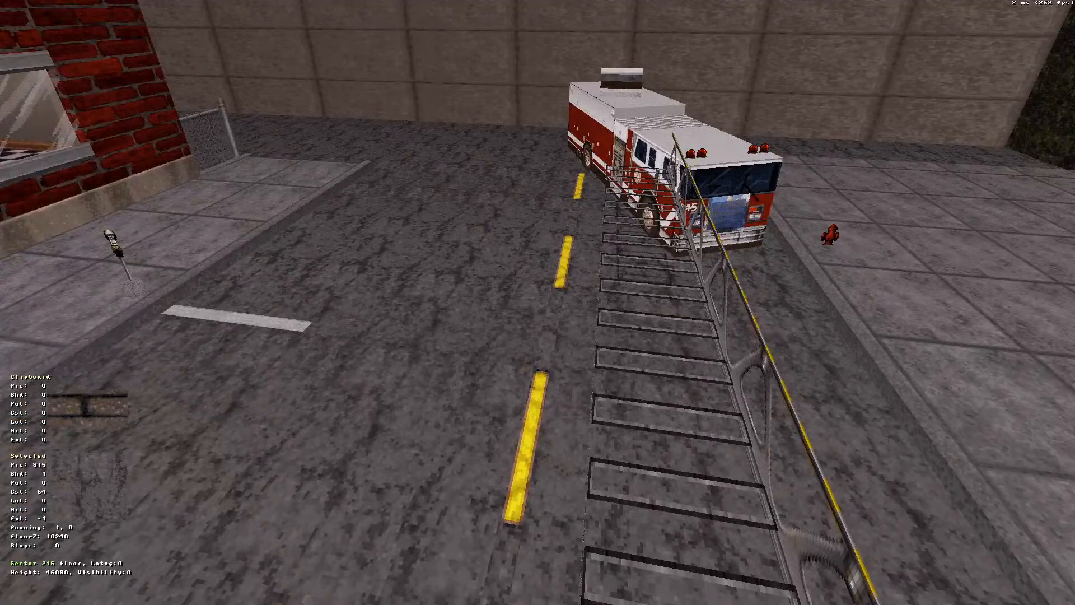
key(Down)
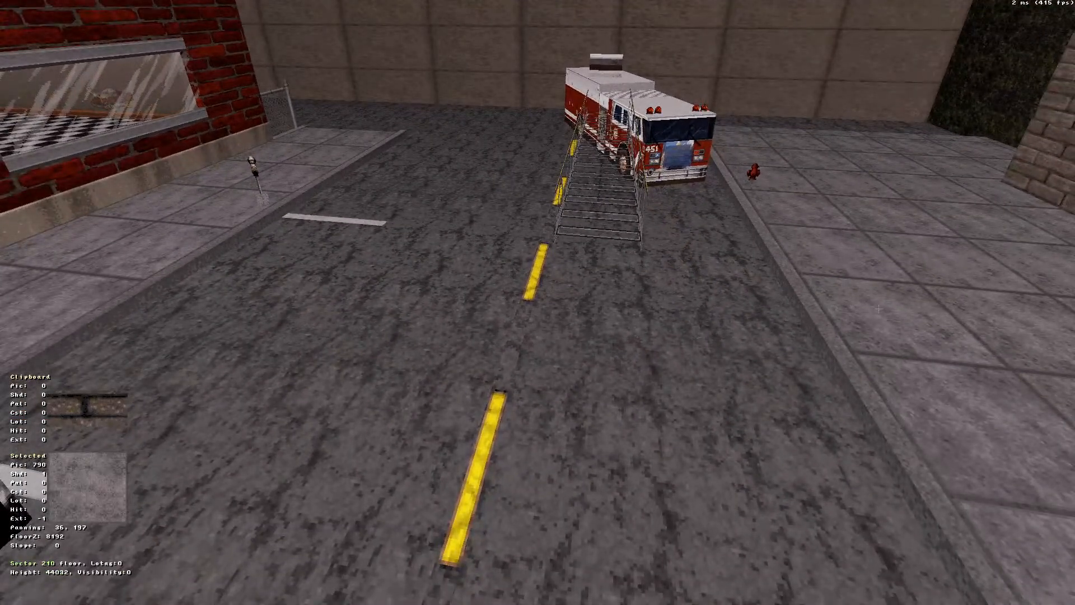
key(Right)
key(Right)
key(Up)
key(Left)
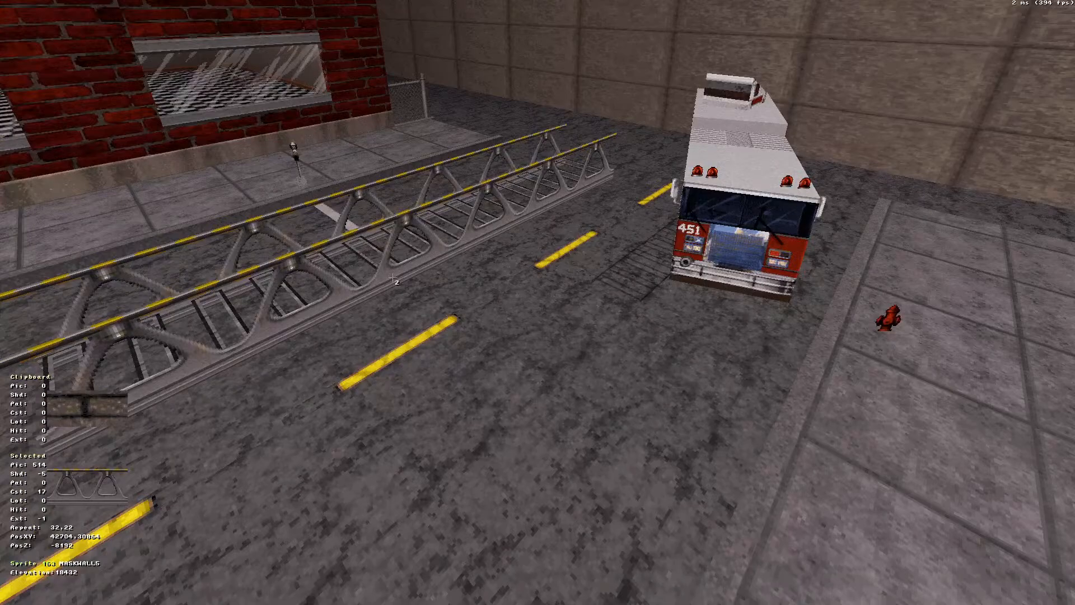
key(Left)
key(Left)
key(Left)
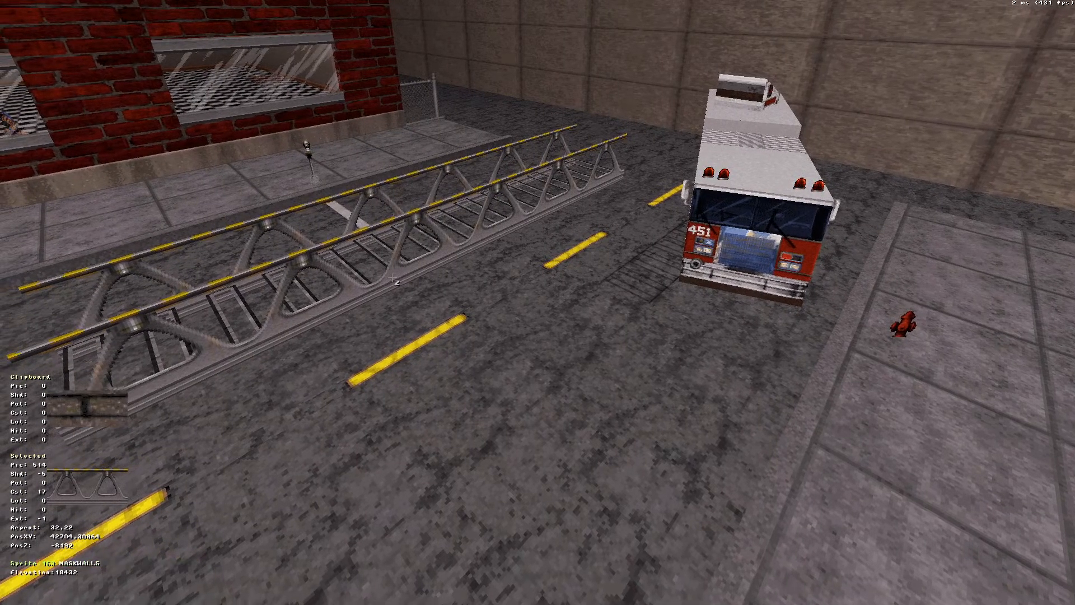
key(Left)
key(Left)
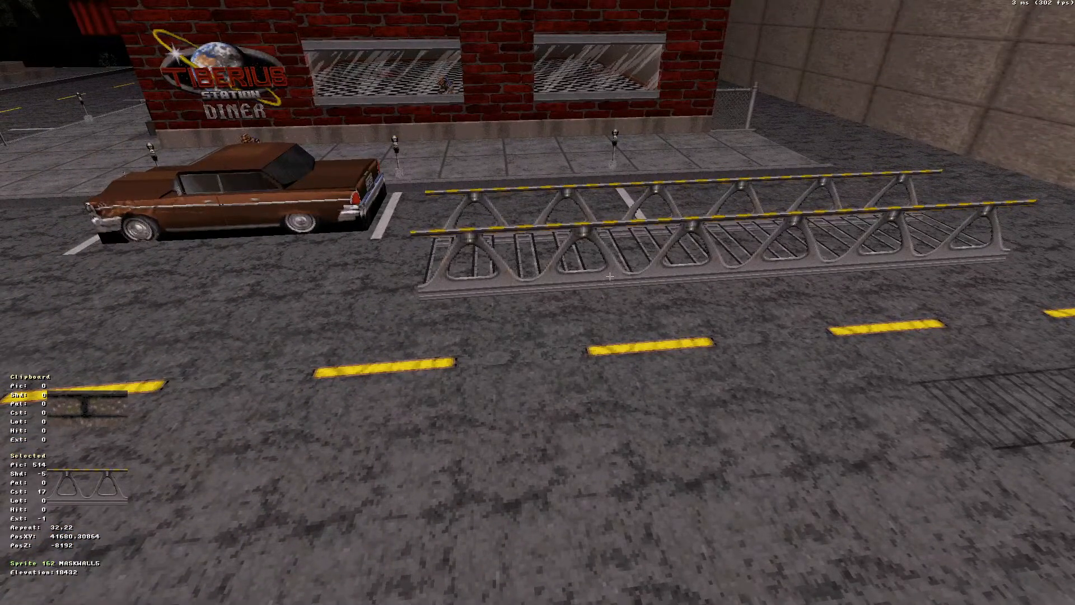
Try moving the selected ladder sprites toward the parked brown car, and undo the move
key(Caps_Lock)
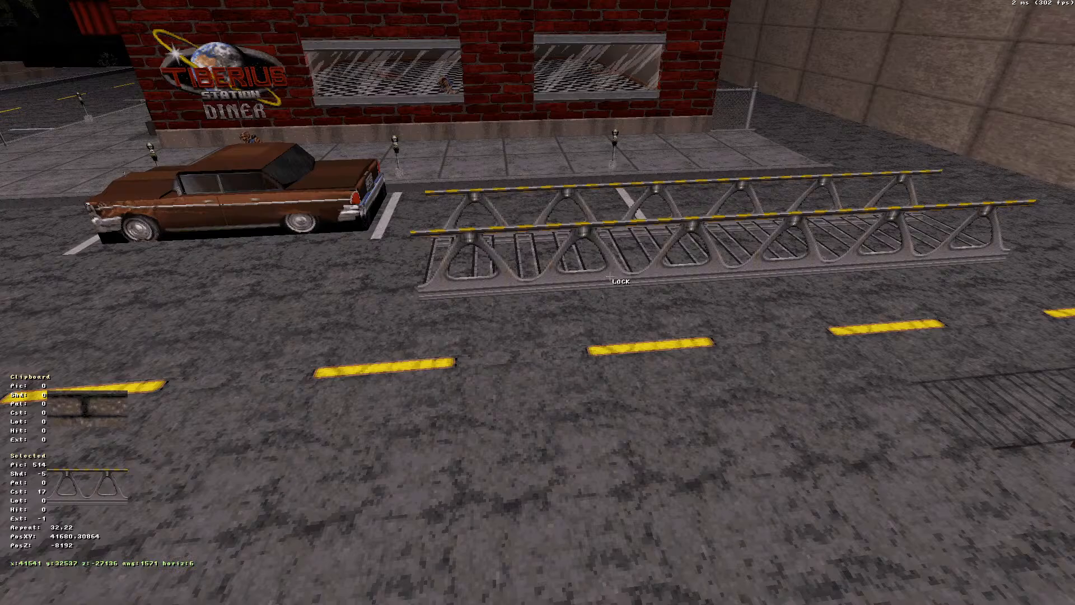
drag(610, 277, 609, 277)
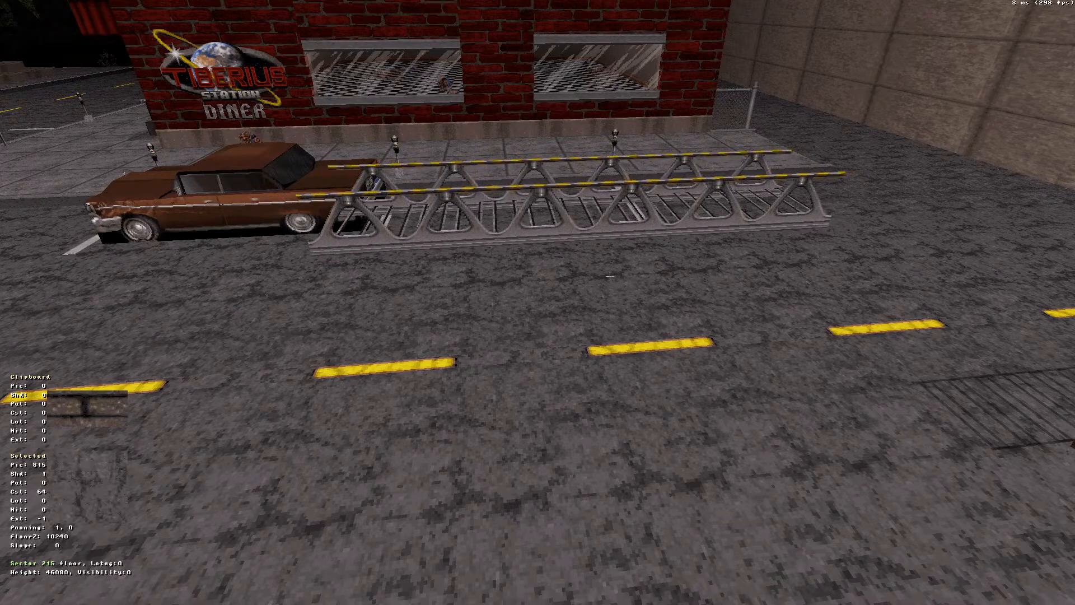
right_drag(600, 265, 601, 265)
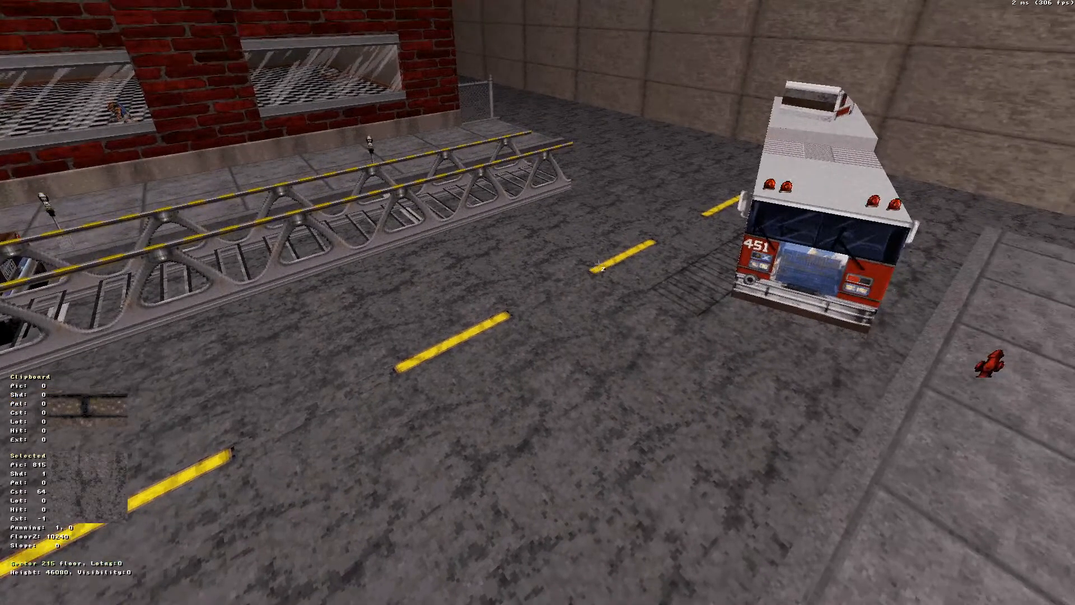
key(ctrl+z)
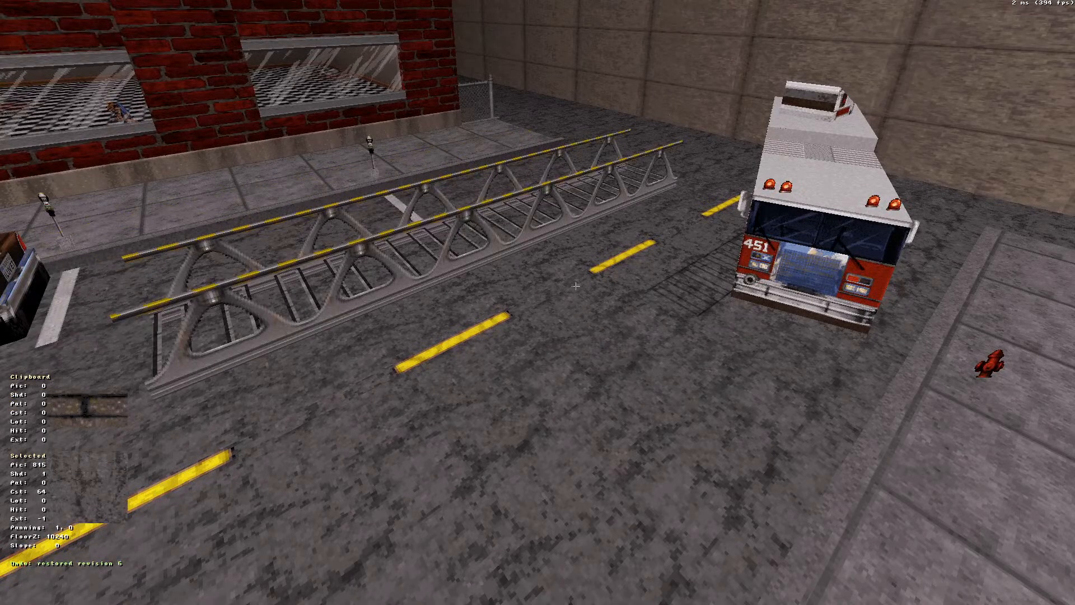
key(ctrl+z)
key(ctrl+z)
key(ctrl+z)
key(ctrl+z)
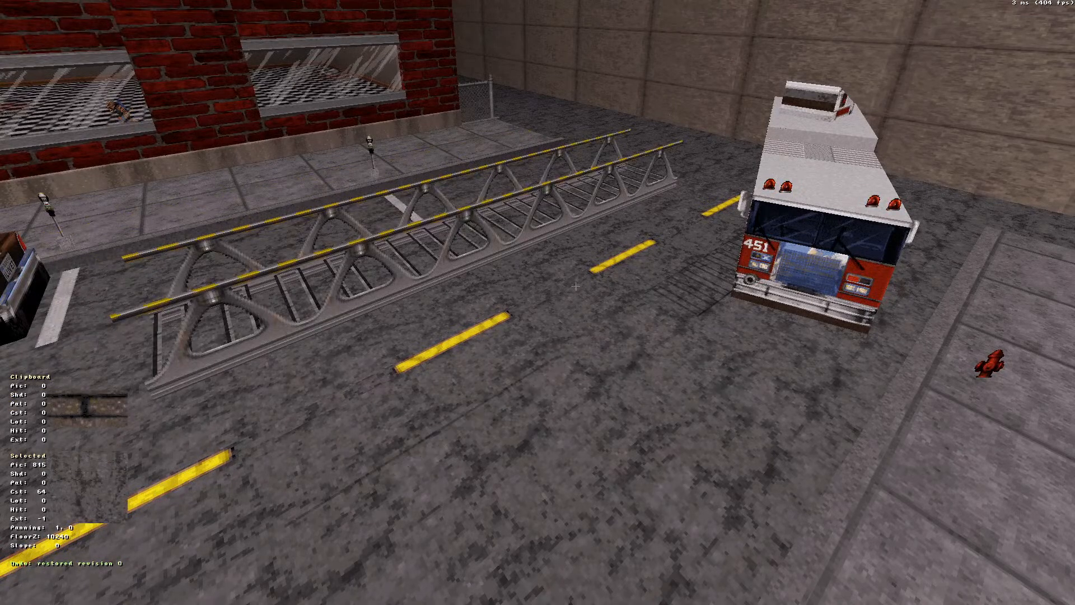
Retexture the long grey brick wall beside the chain-link gate with tile 763, the pale facade with dark windows
right_drag(478, 342, 479, 342)
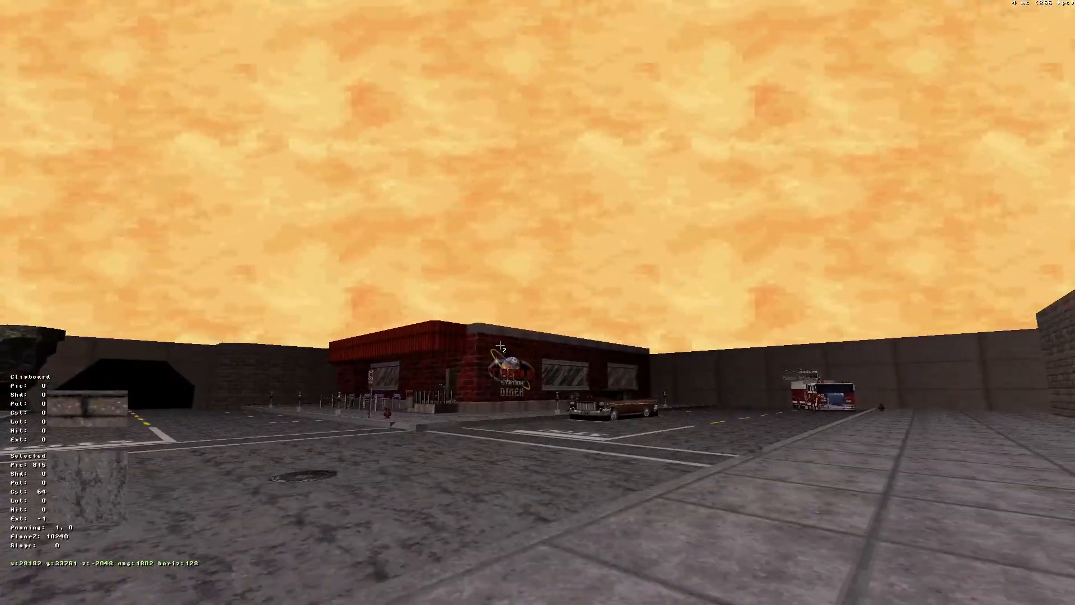
key(Up)
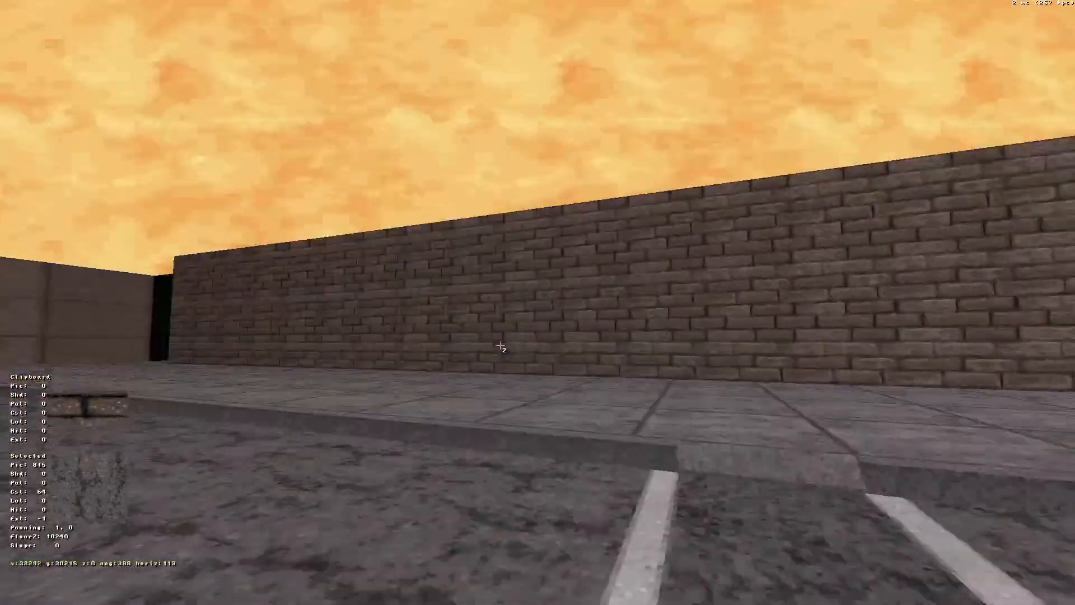
key(Right)
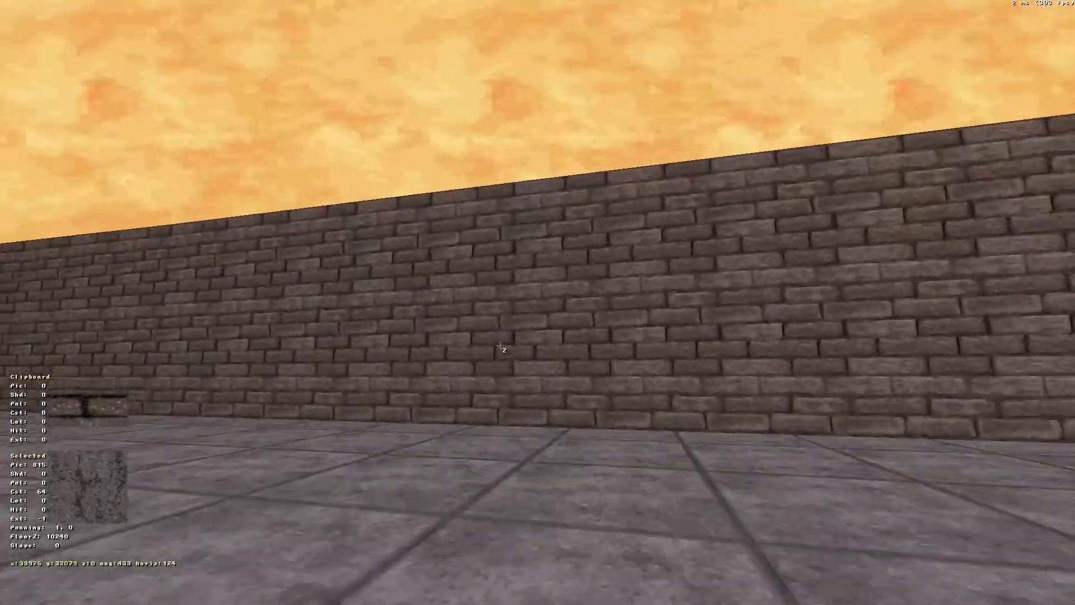
key(Down)
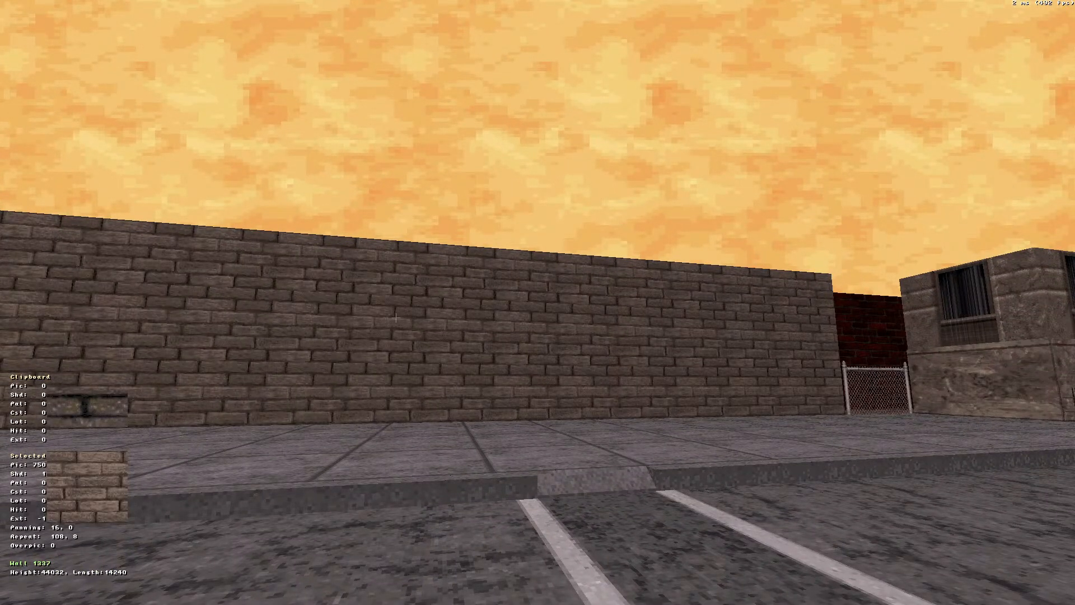
right_drag(479, 387, 522, 351)
key(Up)
key(Down)
key(Up)
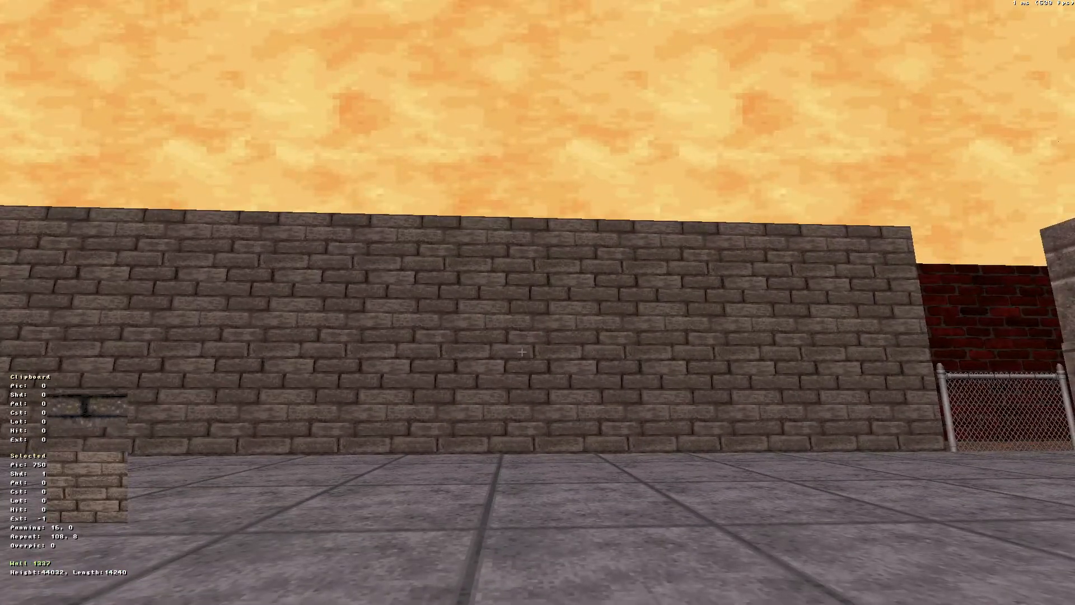
key(v)
key(v)
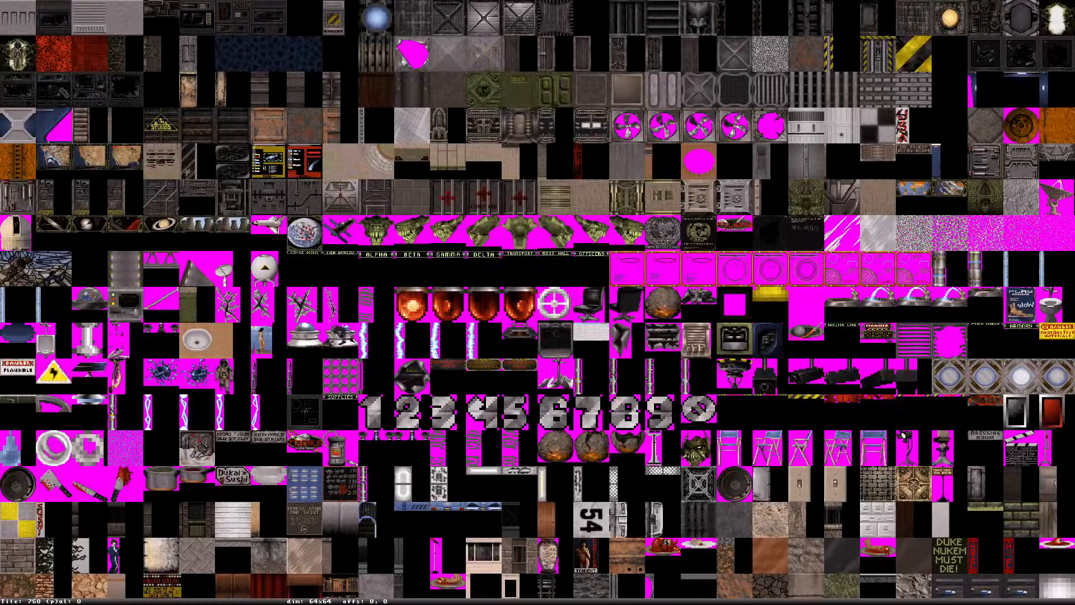
scroll(522, 352, up, 10)
key(Up)
key(Up)
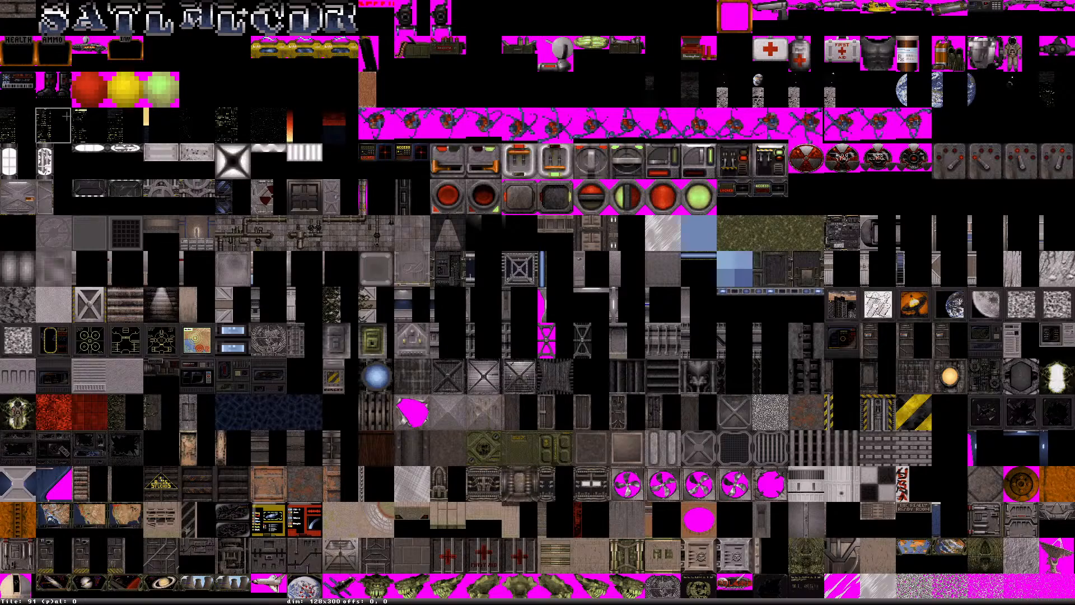
scroll(655, 349, down, 4)
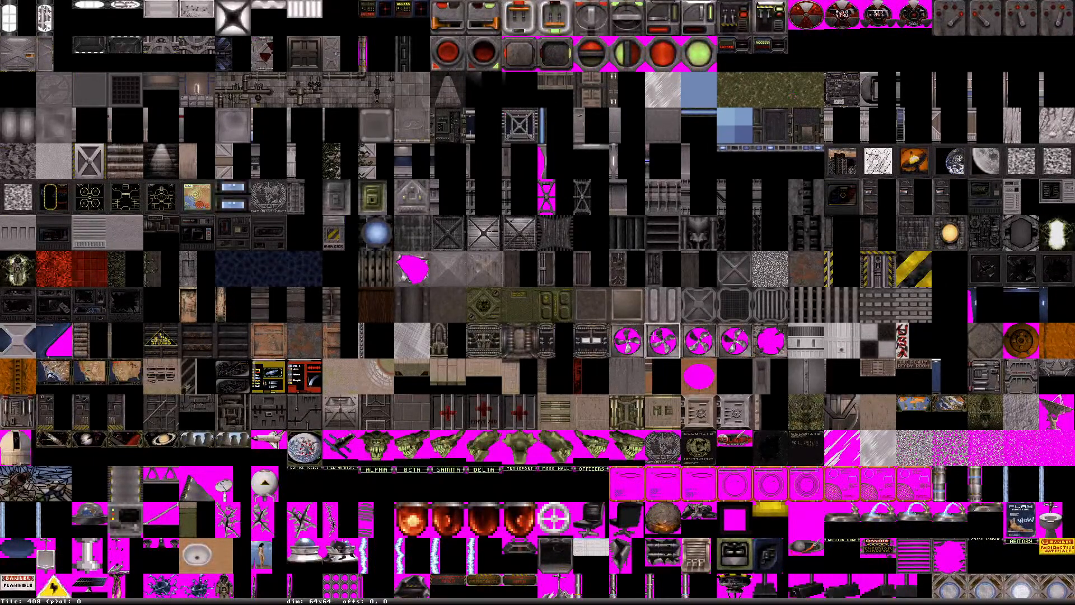
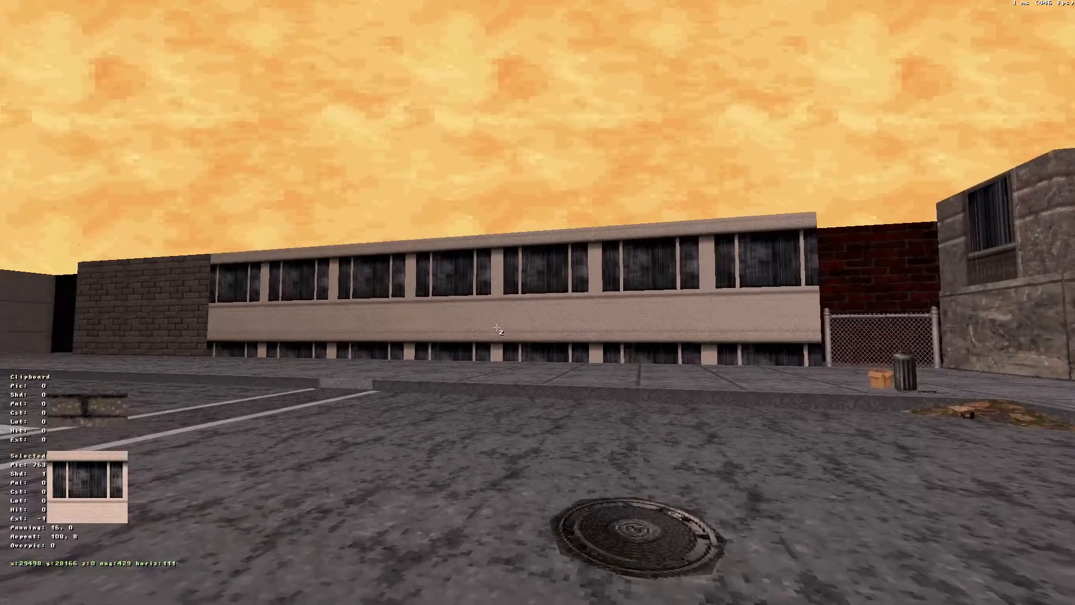
Examine the retextured facade from several spots on the street and pavement, including its junction with the grey brick wall
key(Up)
key(Down)
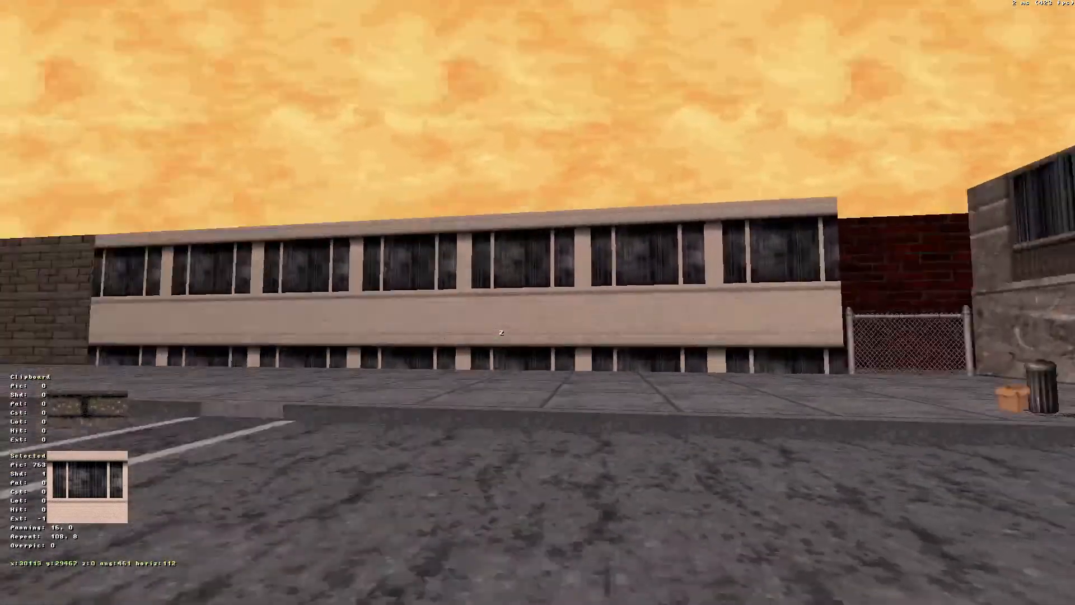
key(Up)
key(Right)
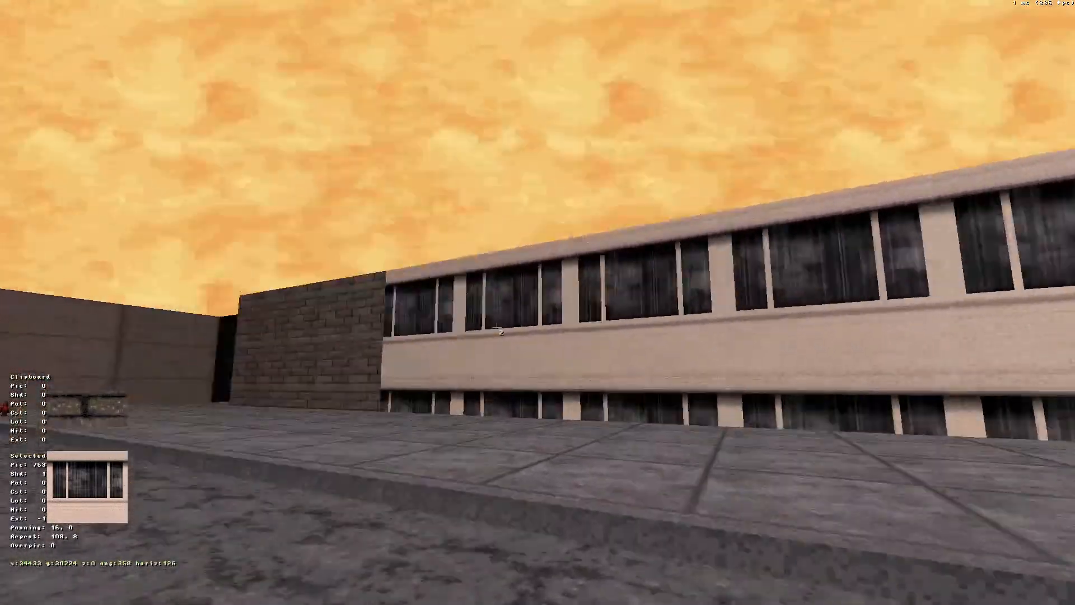
key(Down)
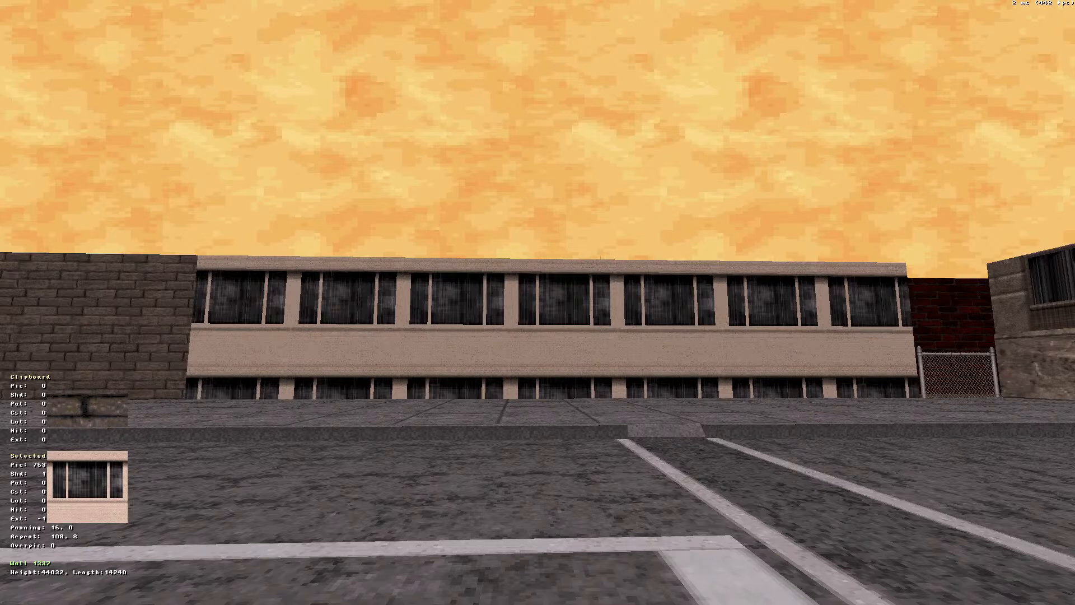
right_drag(504, 256, 538, 303)
key(Up)
key(Up)
key(Up)
key(Down)
key(Down)
key(Up)
key(Down)
key(Down)
In the map view, align the vertex joining the grey brick wall and the windowed facade so both walls run straight
key(KP_Enter)
scroll(743, 341, up, 4)
right_drag(743, 341, 537, 302)
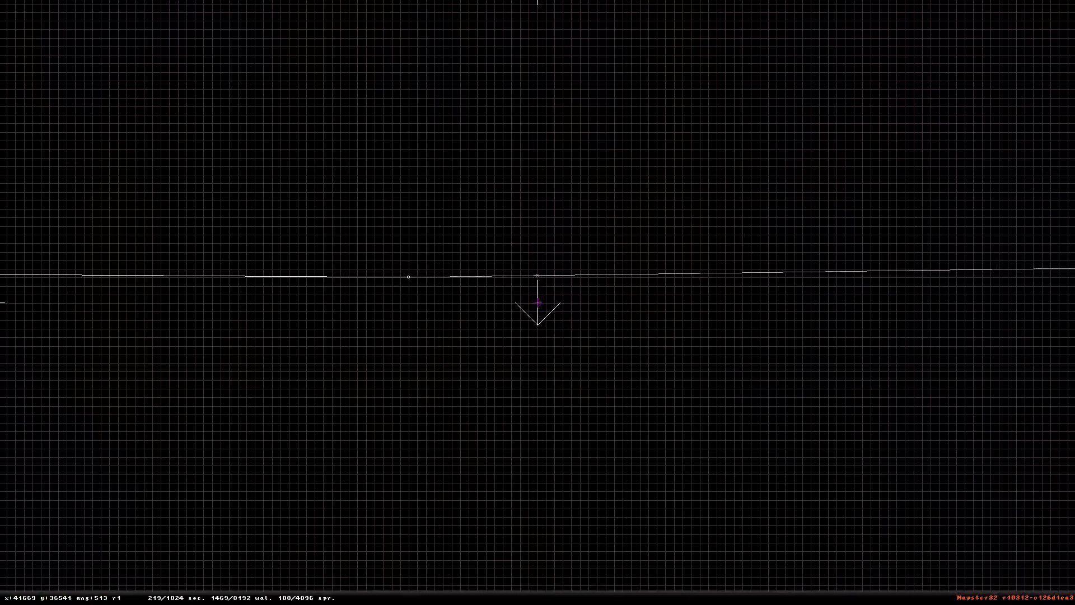
scroll(355, 166, up, 3)
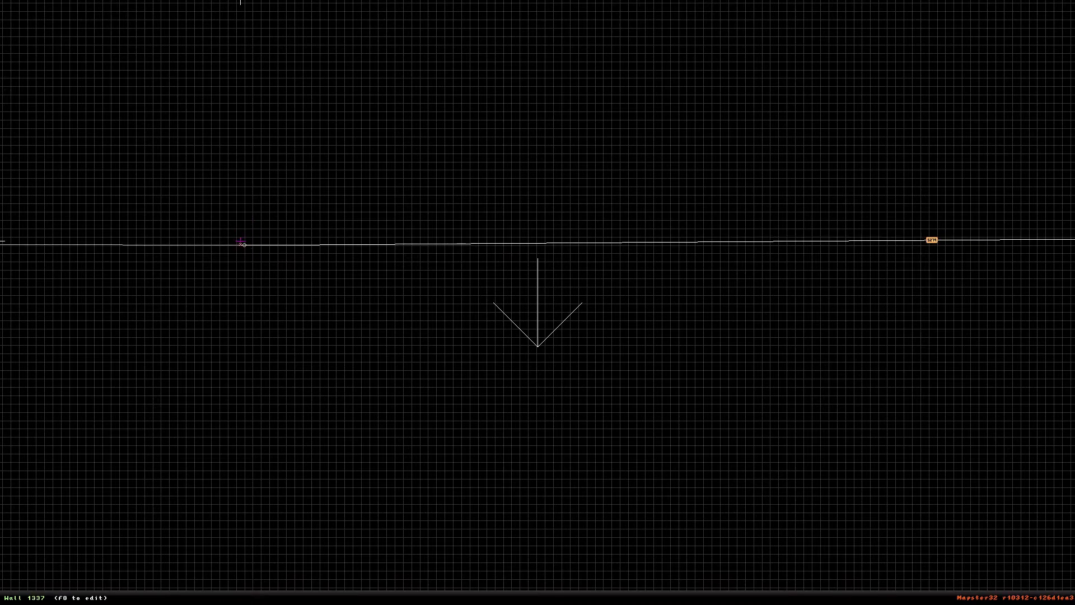
right_click(144, 71)
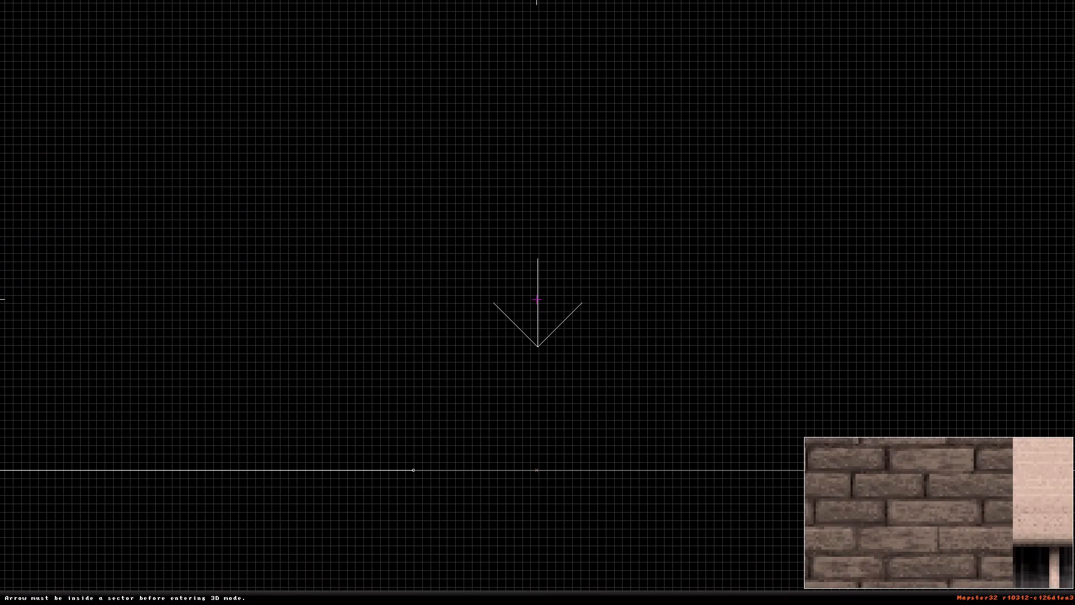
key(KP_Enter)
Review the facade and adjoining brick wall from the pavement, the diner corner, and the street beside the parked car
key(Down)
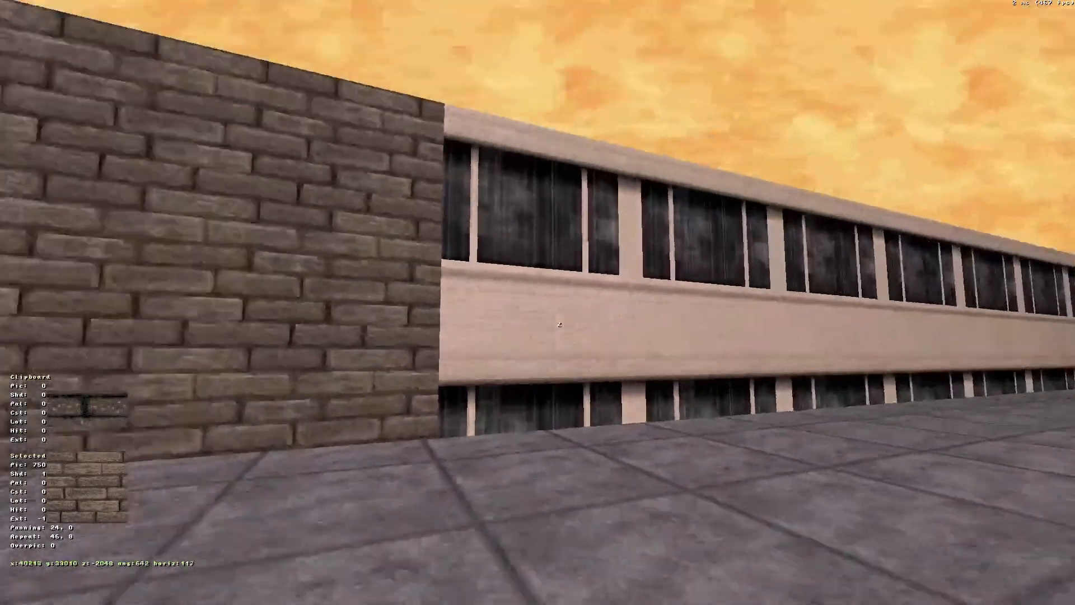
key(Up)
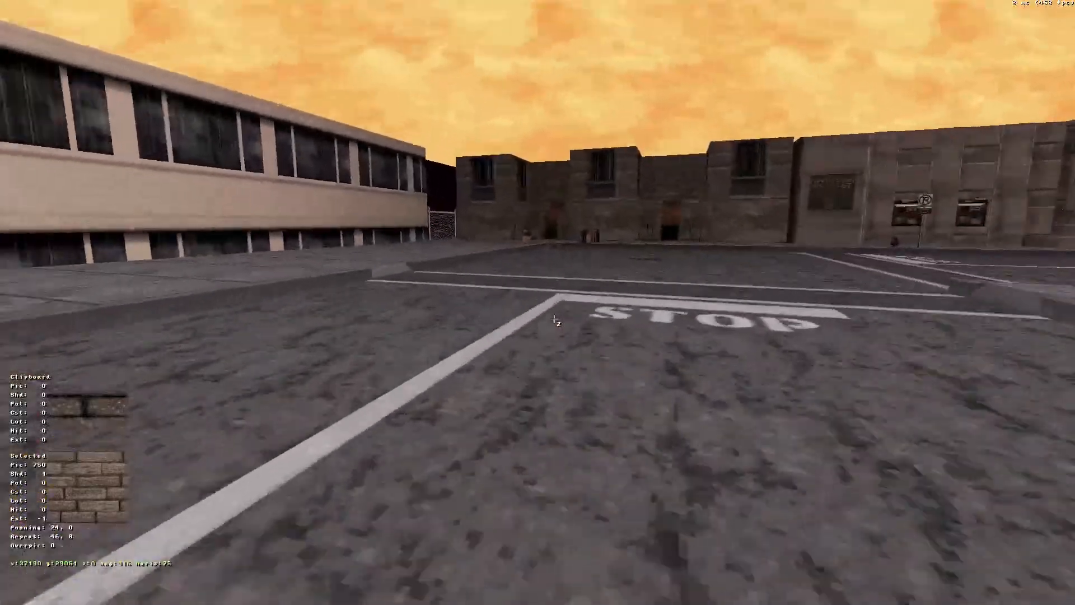
key(Down)
key(Down)
key(Left)
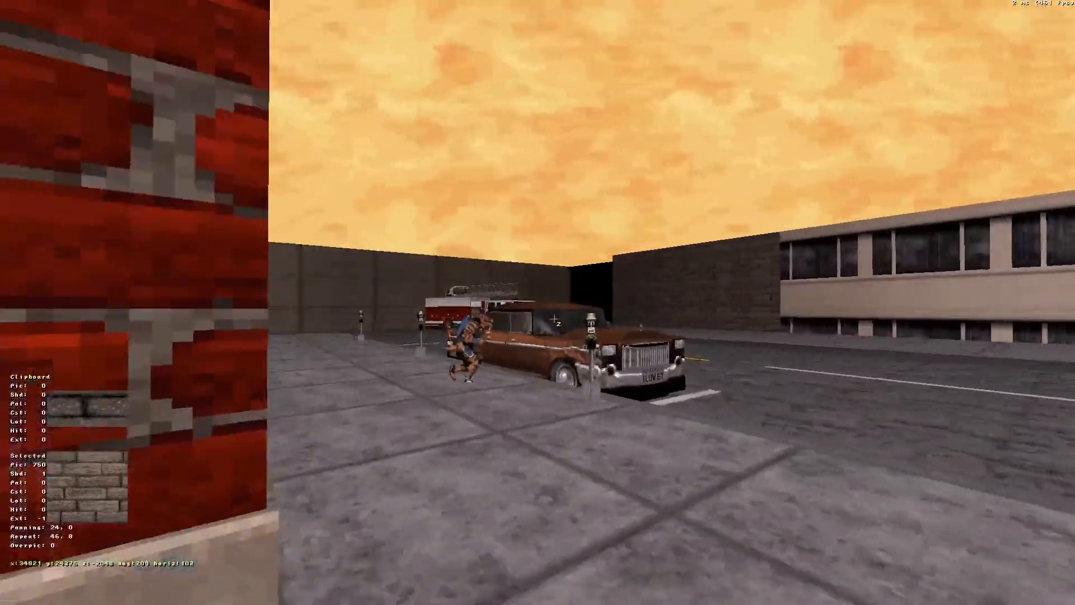
key(Down)
key(Right)
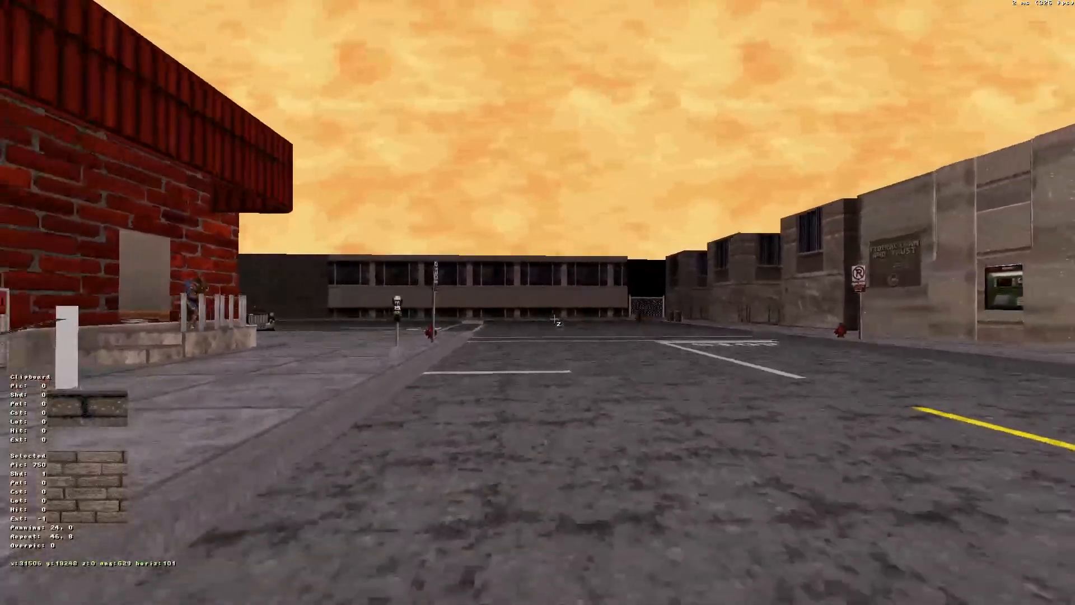
key(Up)
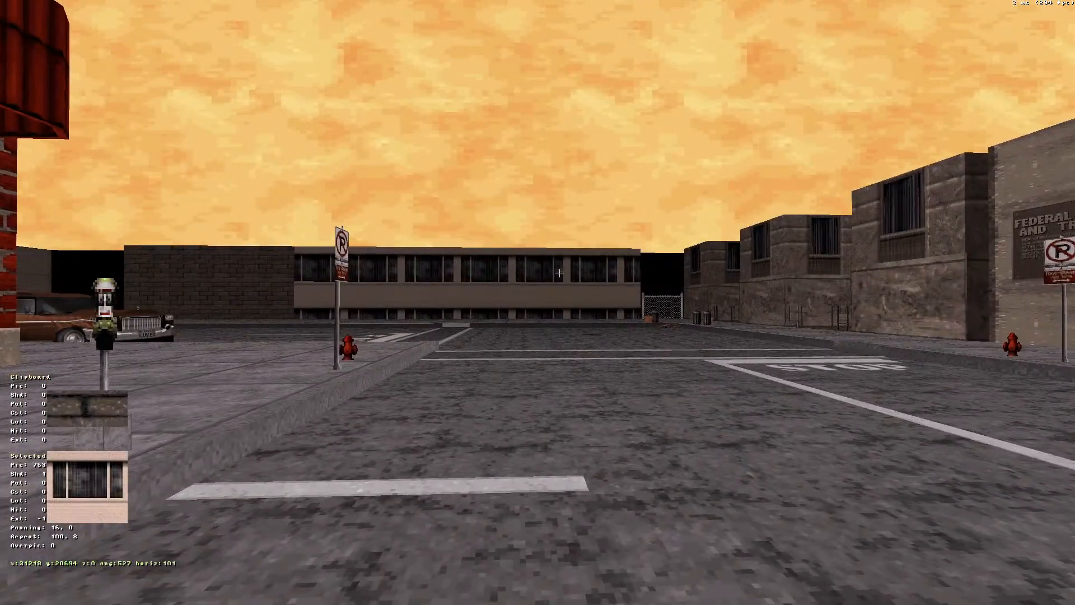
key(Up)
key(Left)
key(Up)
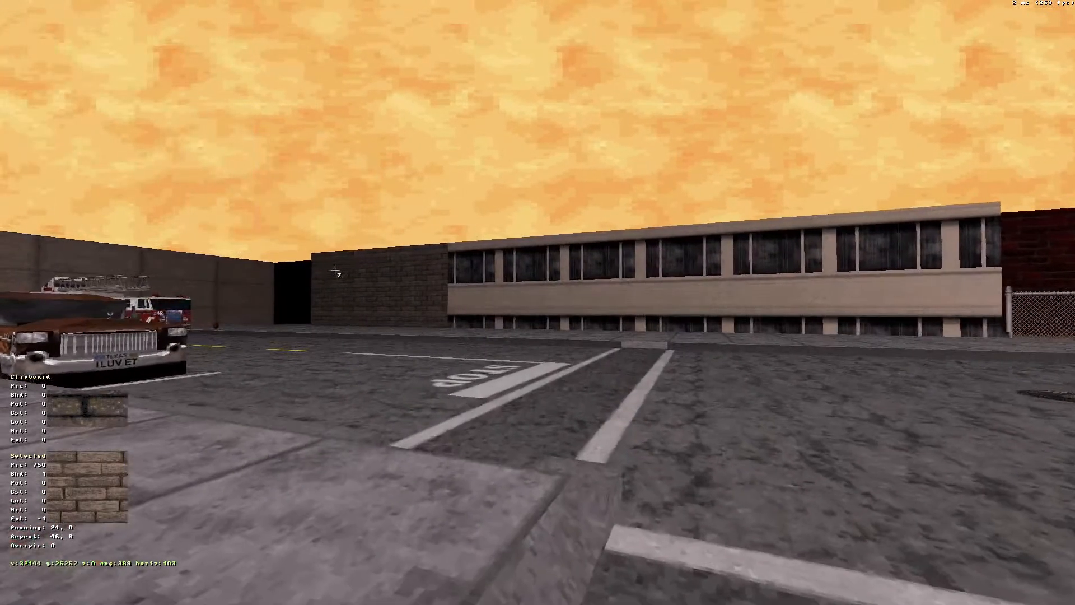
key(Up)
key(Left)
key(Down)
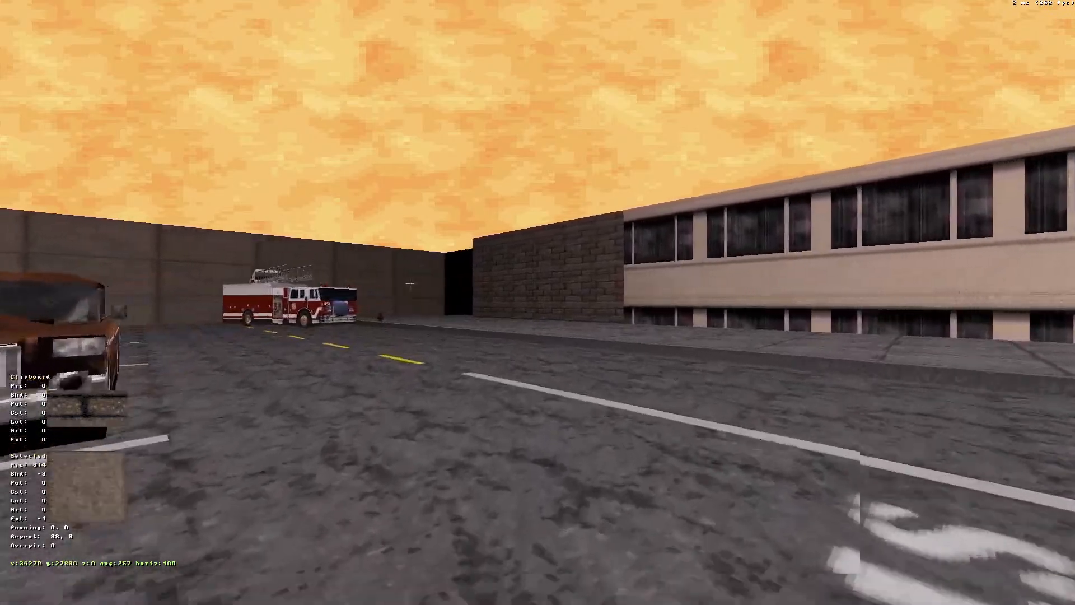
Examine the street in the 3D view around the diner, parked car, fire truck and surrounding buildings
right_drag(410, 283, 398, 279)
key(Up)
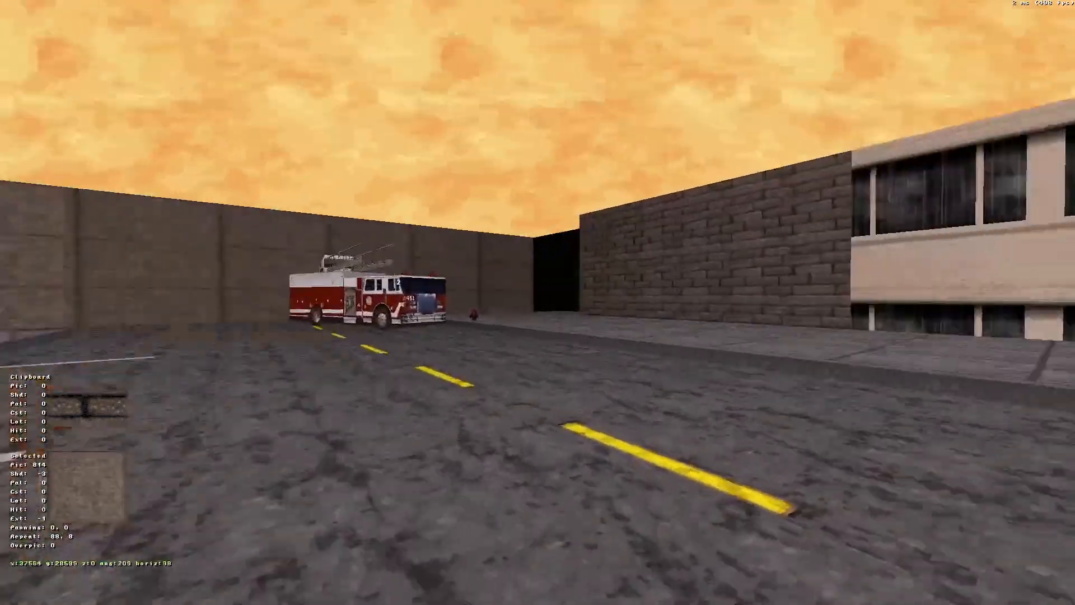
key(Down)
key(Up)
key(Down)
right_drag(486, 262, 626, 302)
key(Up)
key(Down)
key(Up)
key(Down)
key(Up)
key(Down)
key(Up)
key(Down)
key(Down)
key(Down)
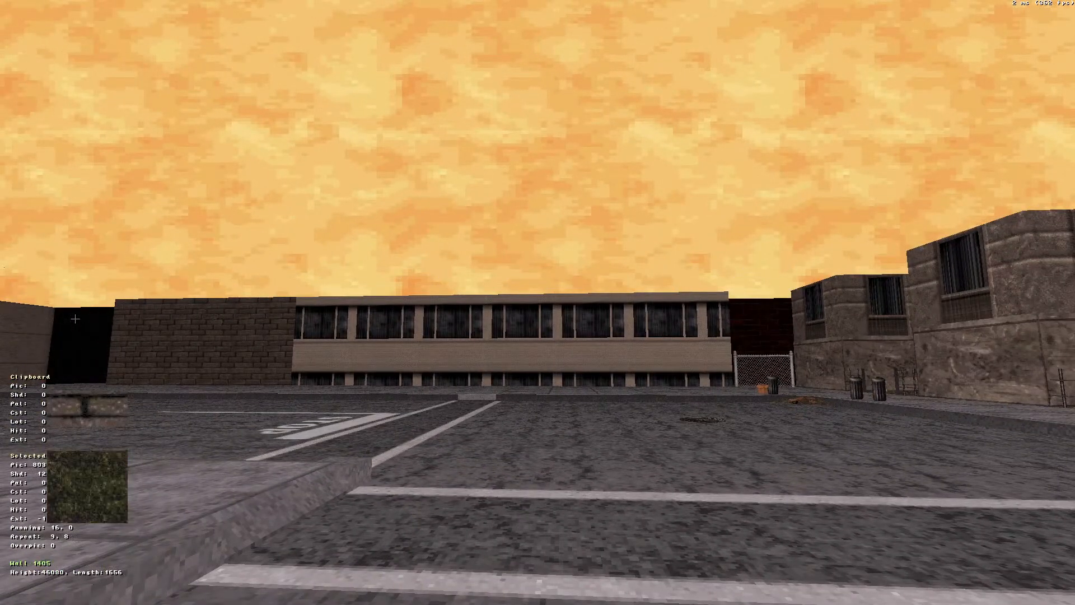
right_drag(46, 316, 84, 321)
key(Up)
key(Down)
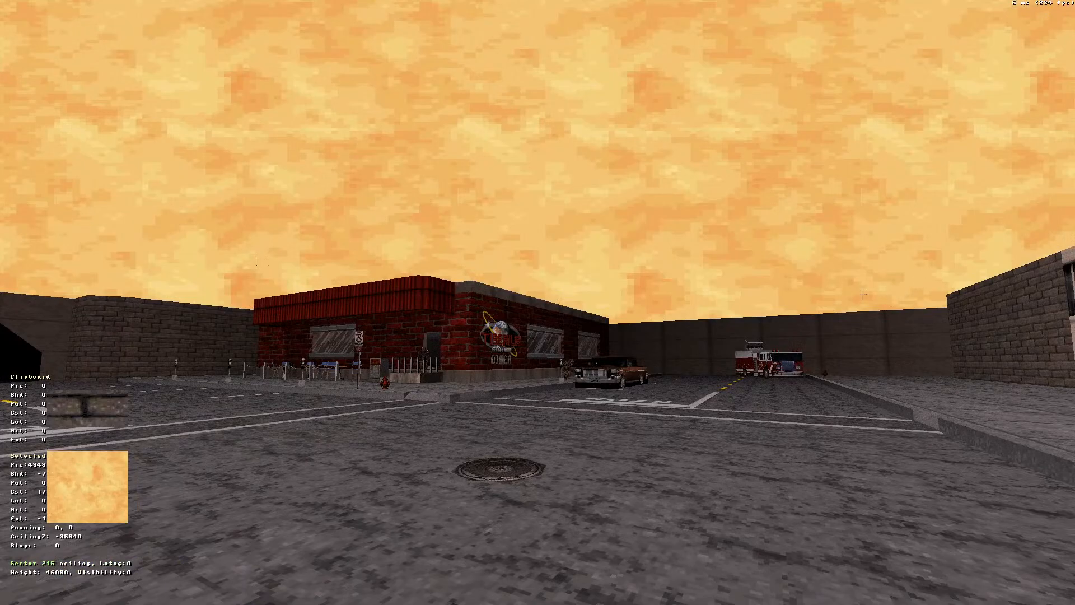
key(Up)
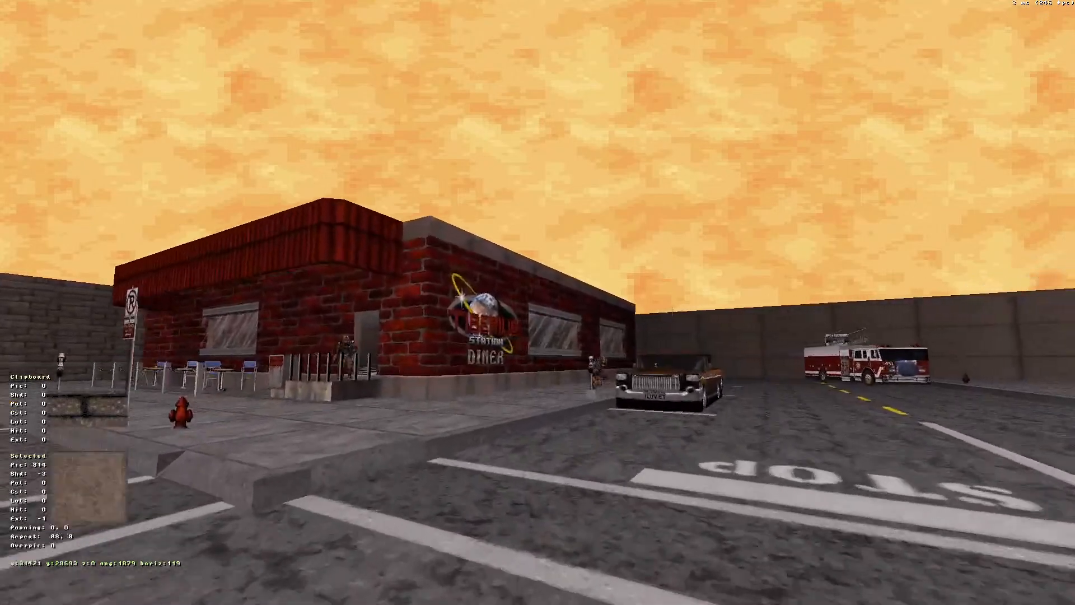
right_drag(643, 319, 644, 319)
key(Down)
key(Up)
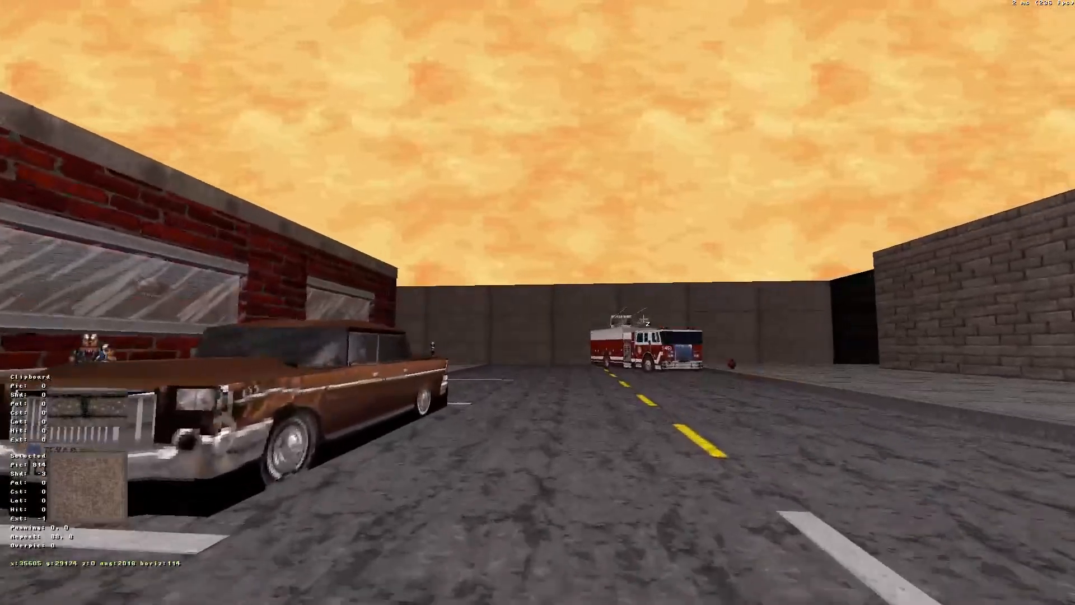
key(Down)
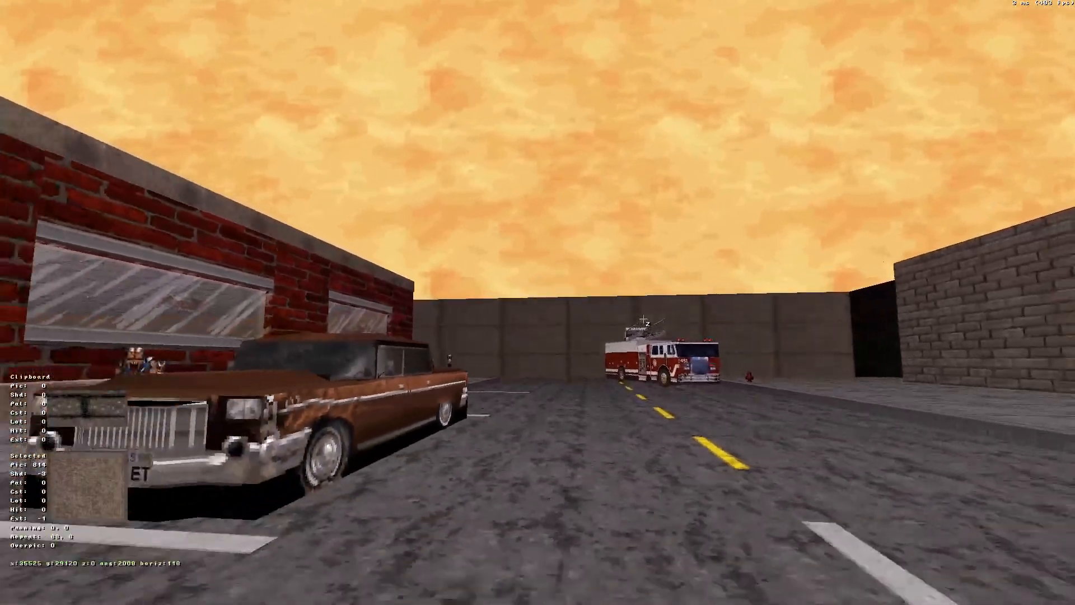
Examine the full map layout and the empty space around it in the 2D view, briefly selecting all walls and sprites
key(KP_Enter)
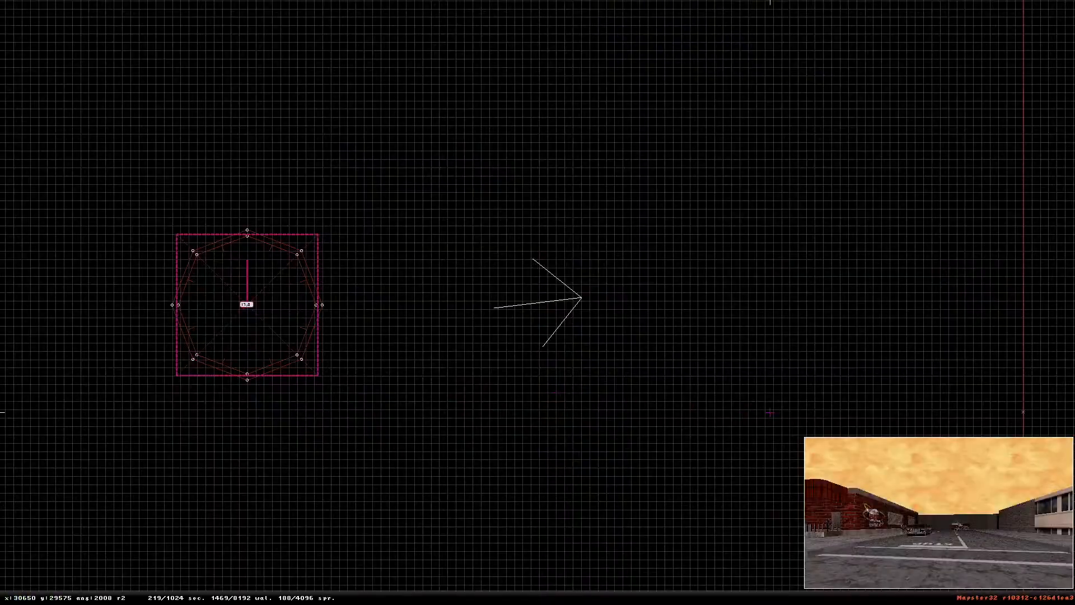
scroll(559, 405, down, 8)
right_drag(558, 405, 1031, 498)
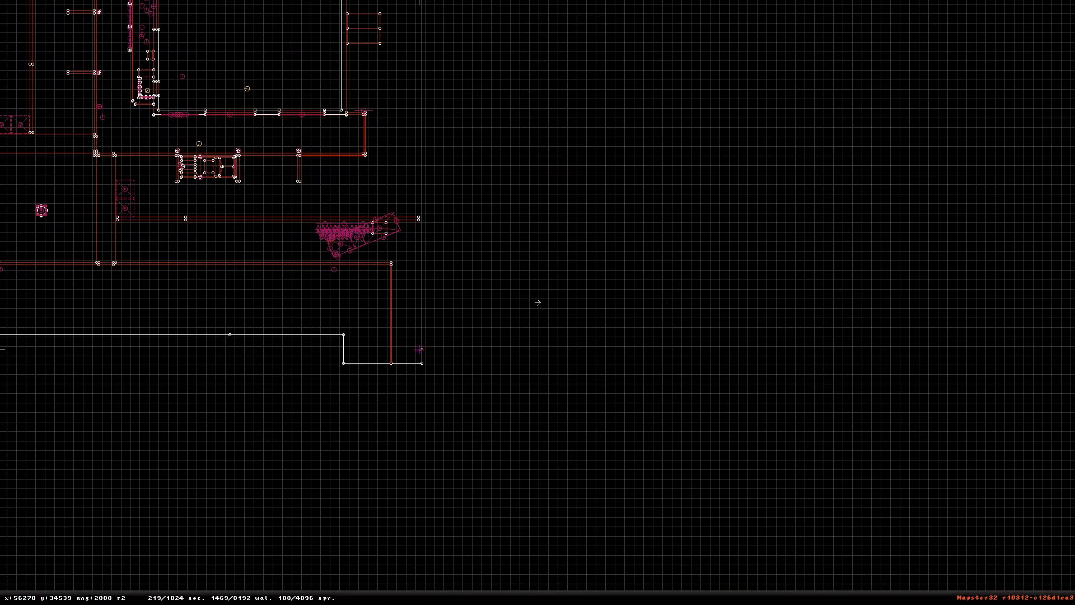
scroll(604, 335, up, 1)
scroll(603, 334, down, 3)
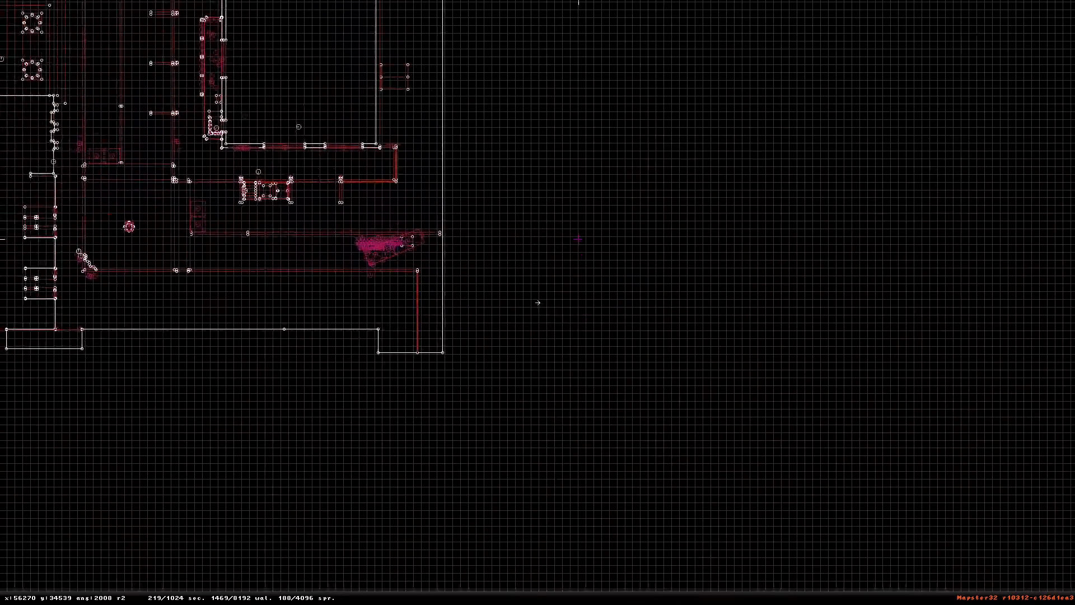
scroll(509, 119, down, 3)
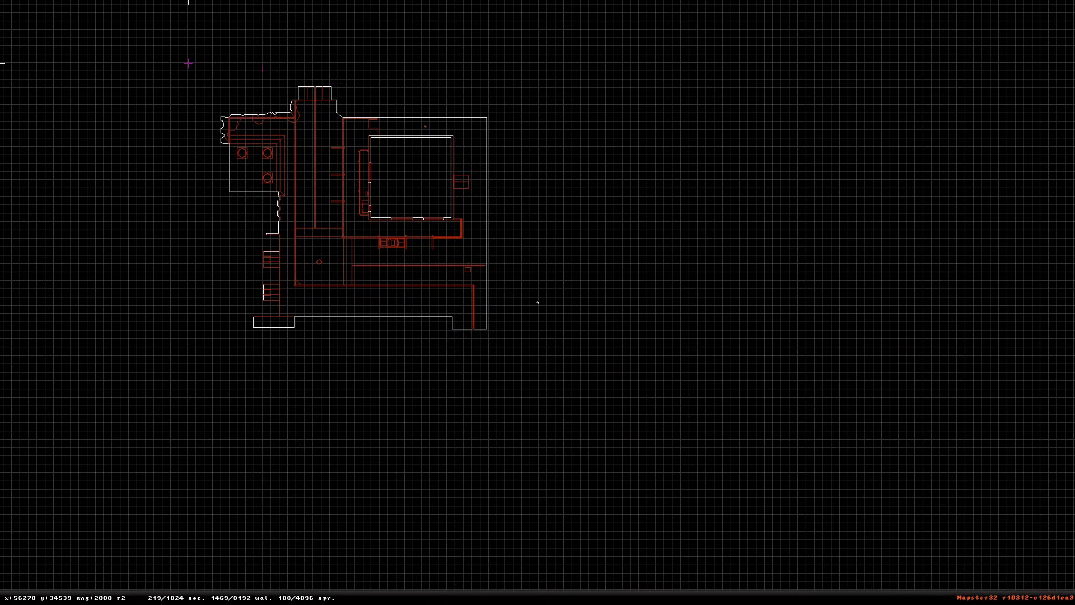
drag(187, 60, 520, 375)
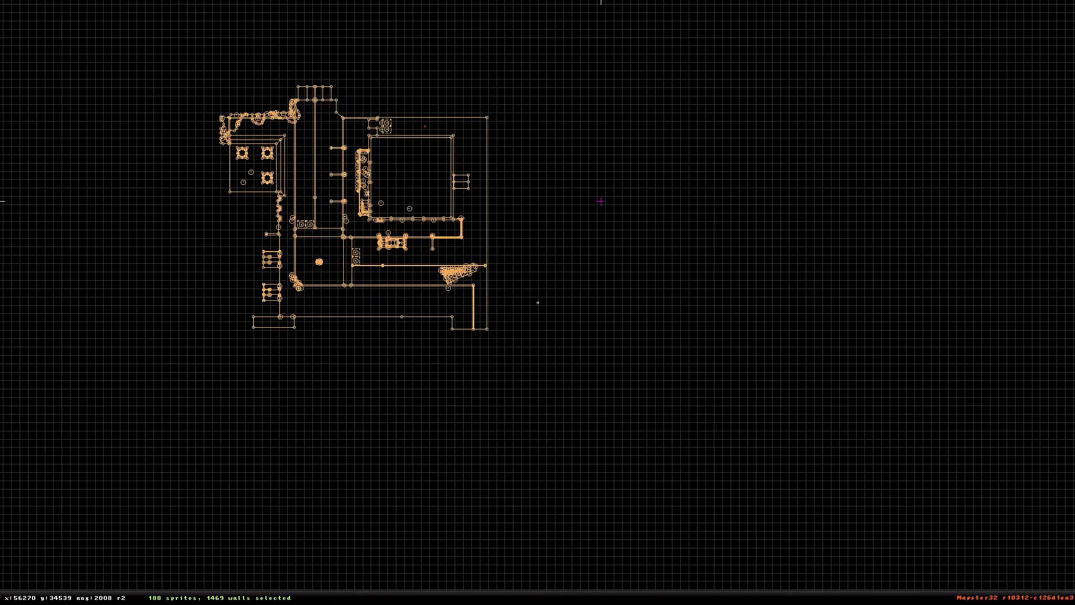
mouse_move(622, 173)
mouse_down()
mouse_move(811, 348)
mouse_move(793, 383)
mouse_up()
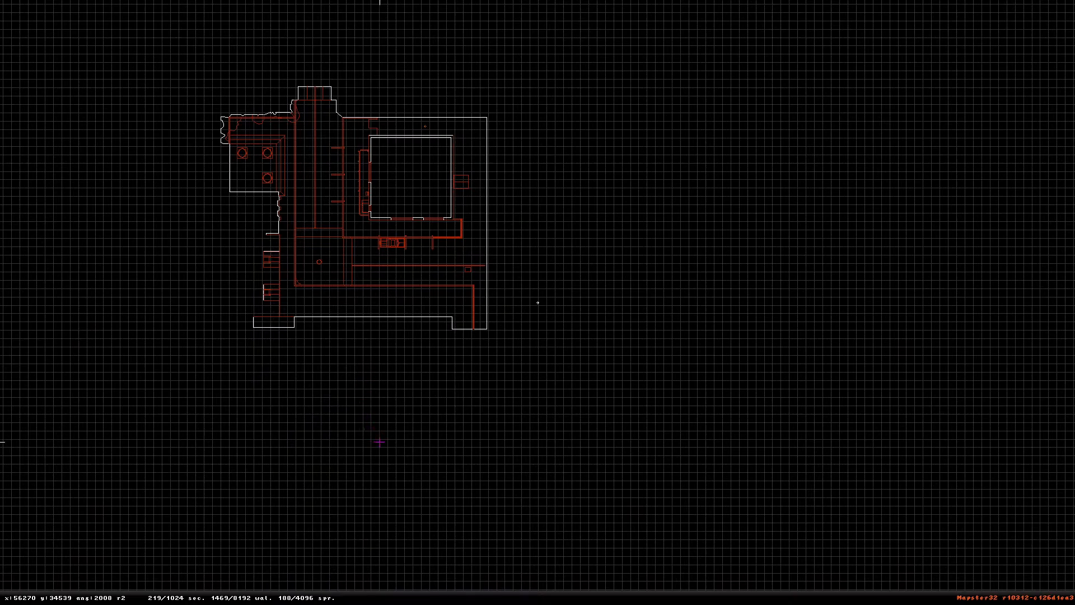
scroll(379, 441, up, 3)
right_drag(379, 434, 551, 287)
scroll(569, 305, up, 2)
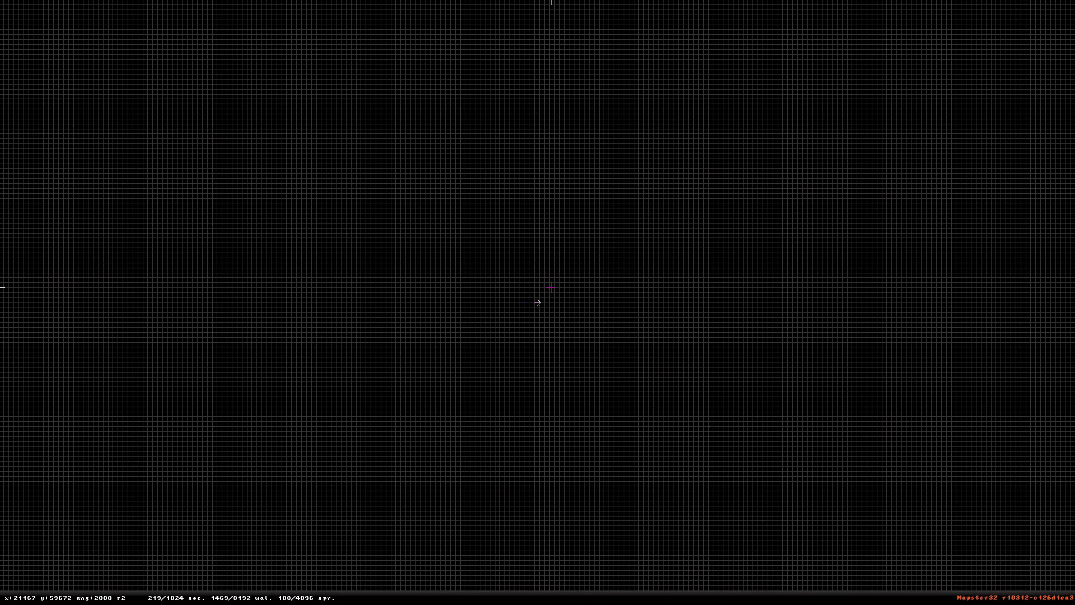
scroll(425, 360, down, 3)
right_drag(475, 276, 538, 302)
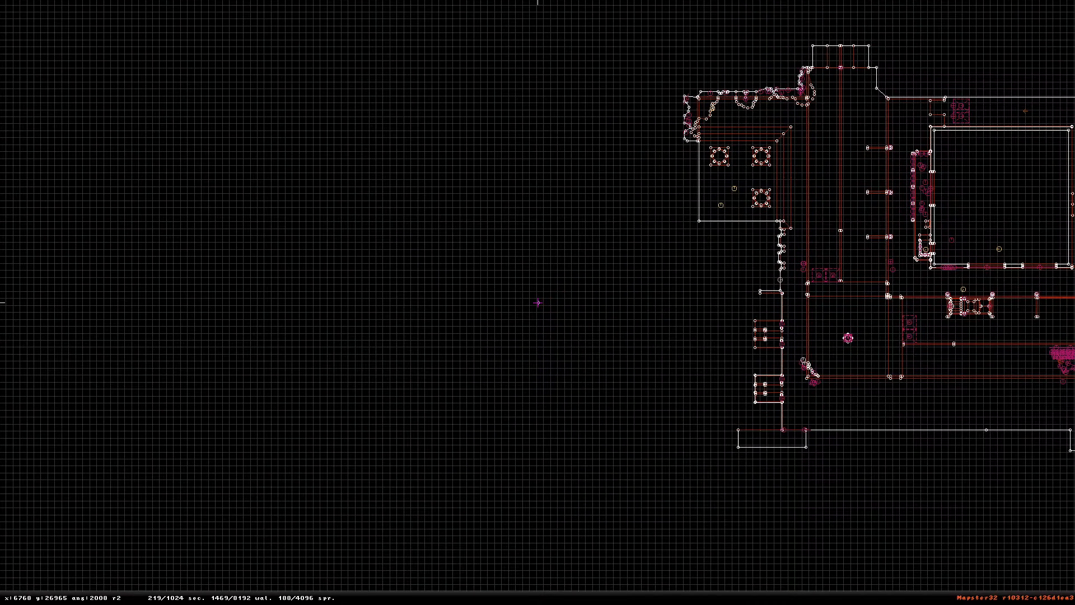
Draw a separate four-walled, roughly rectangular sector in the empty space north of the existing map
right_drag(538, 303, 536, 303)
key(space)
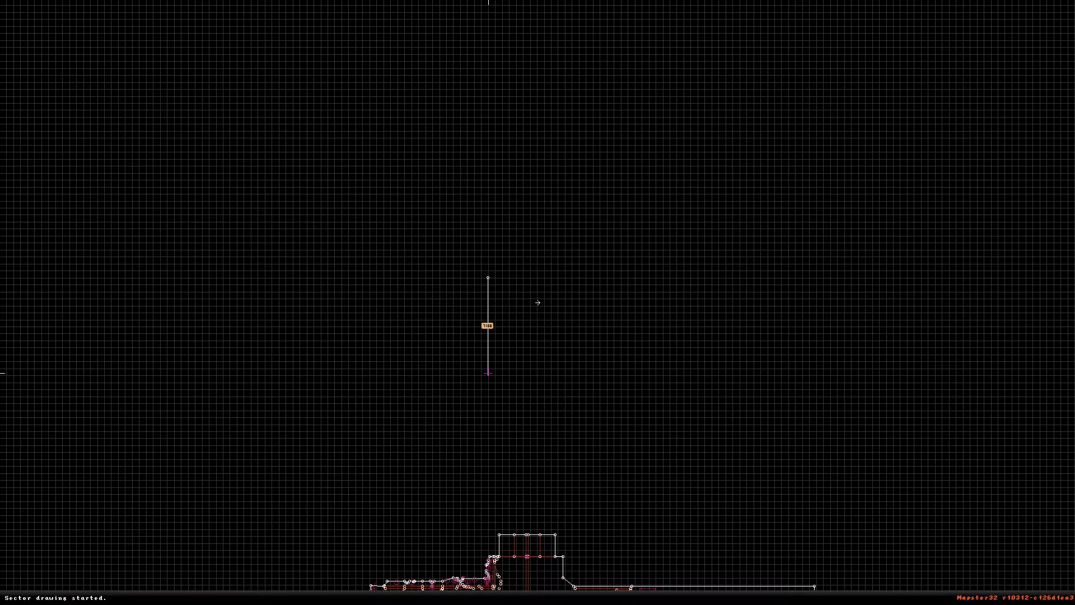
key(space)
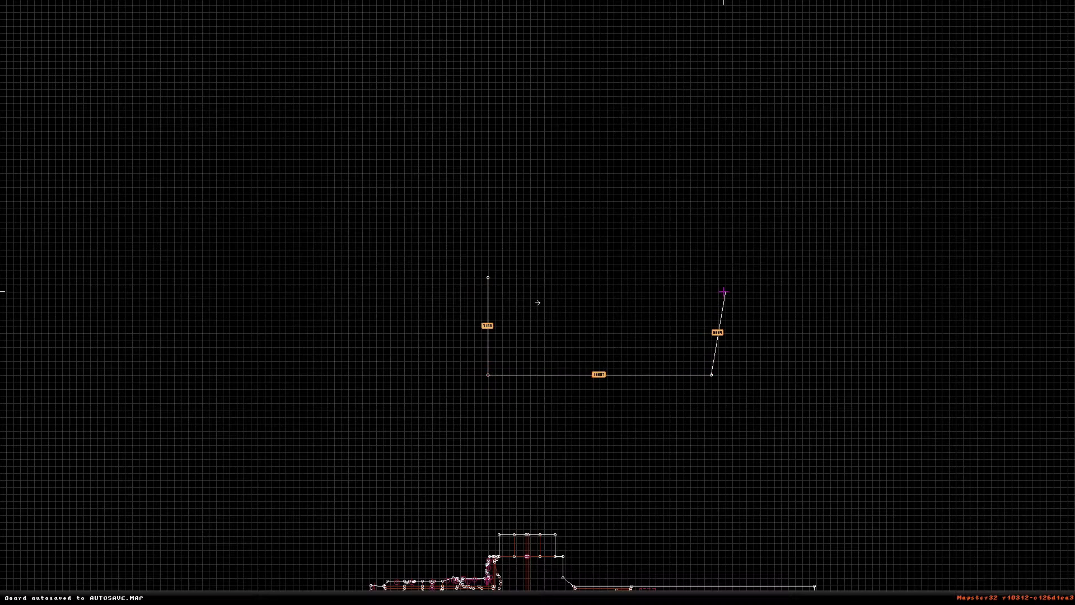
key(space)
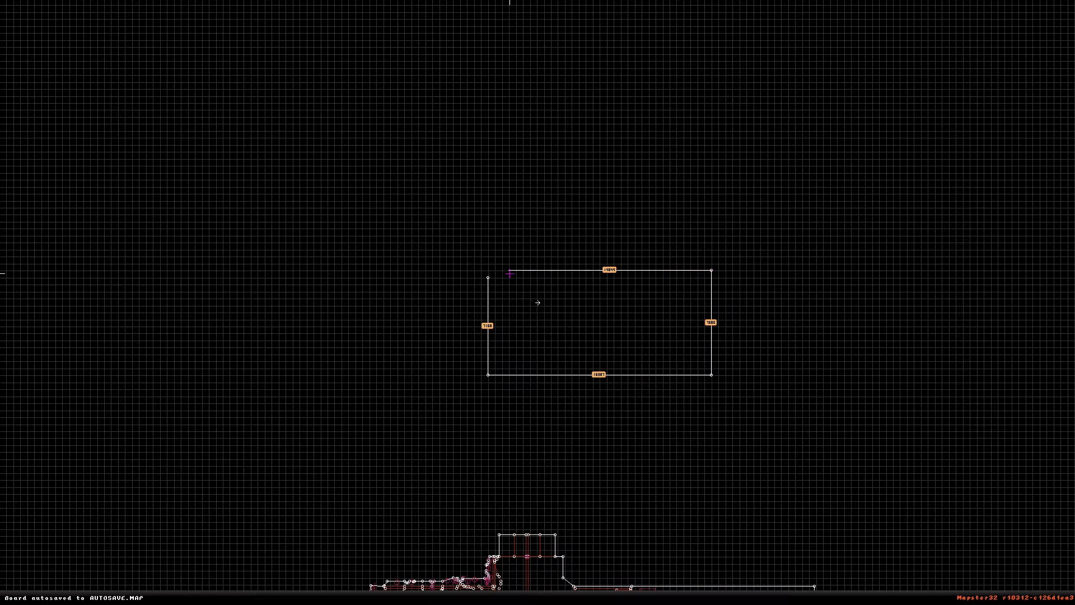
key(space)
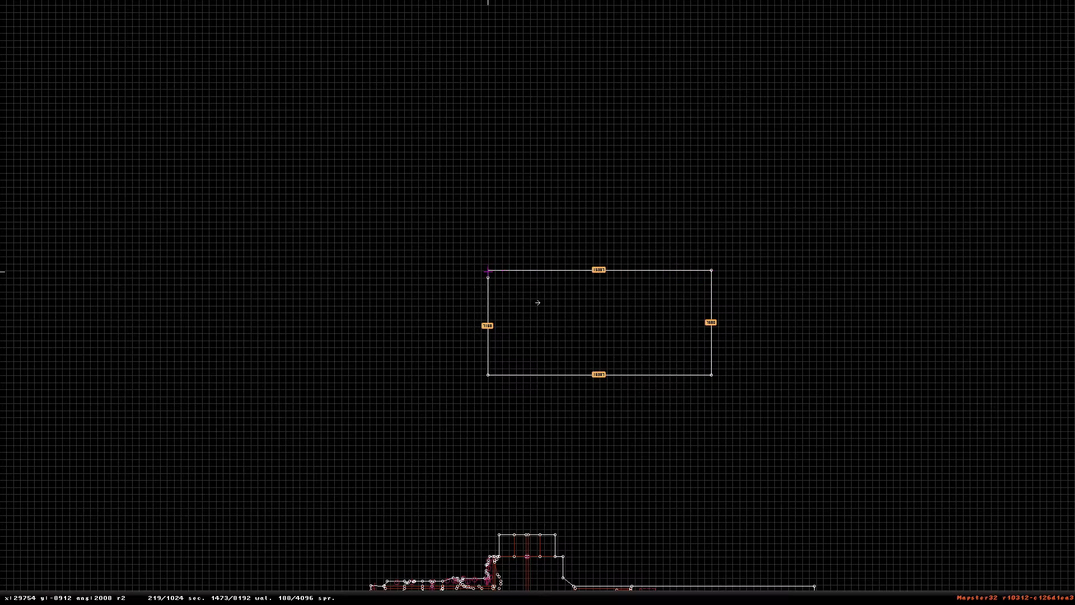
key(space)
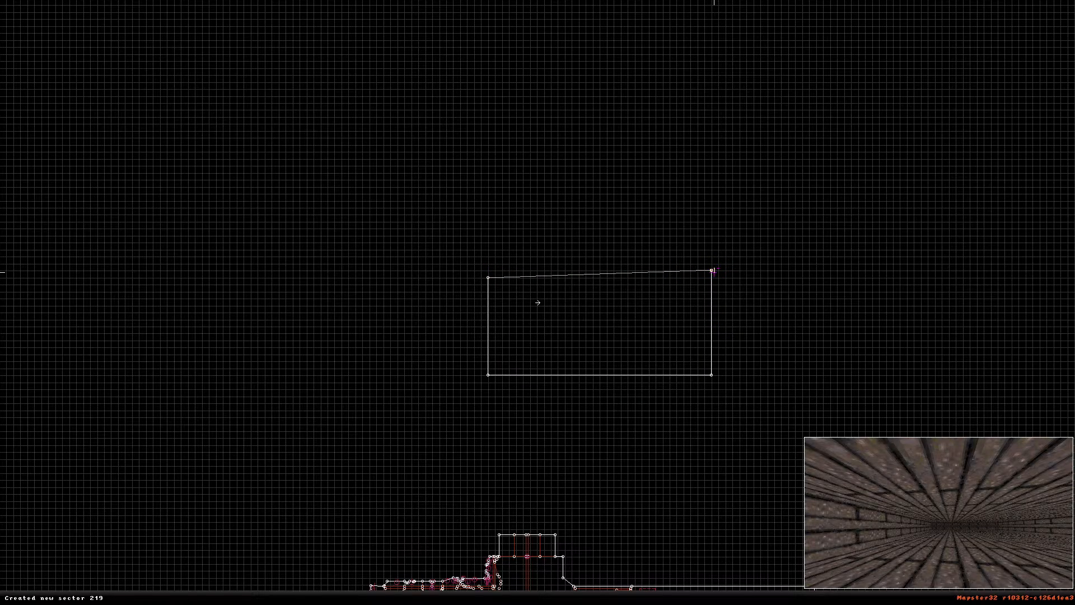
Align the new sector's northeast corner with its northwest corner and move the east wall inward to narrow the room
drag(712, 271, 711, 277)
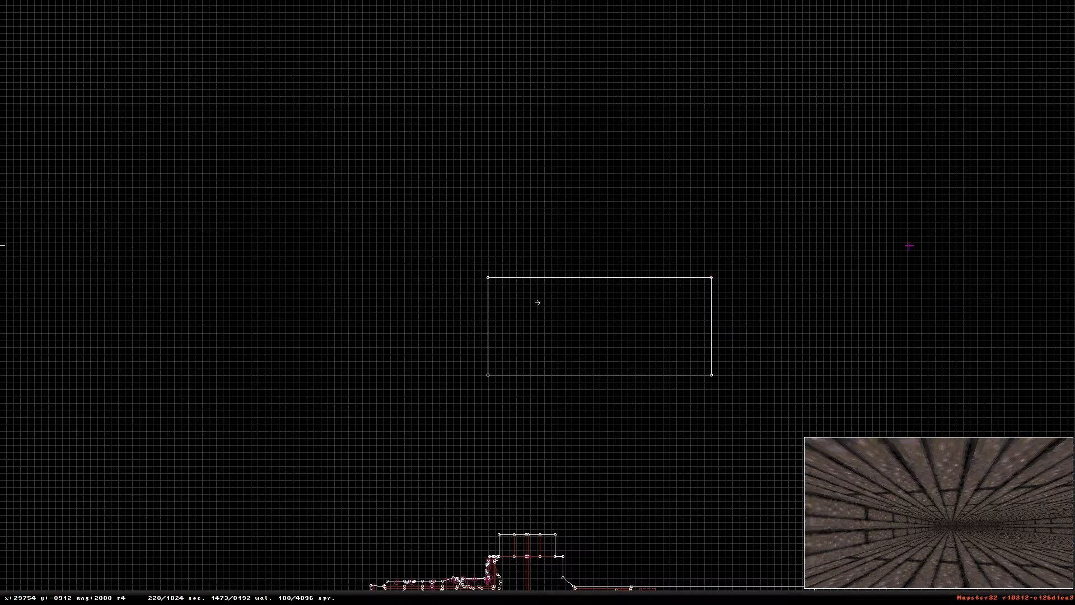
shift+drag(910, 245, 661, 398)
drag(707, 372, 648, 372)
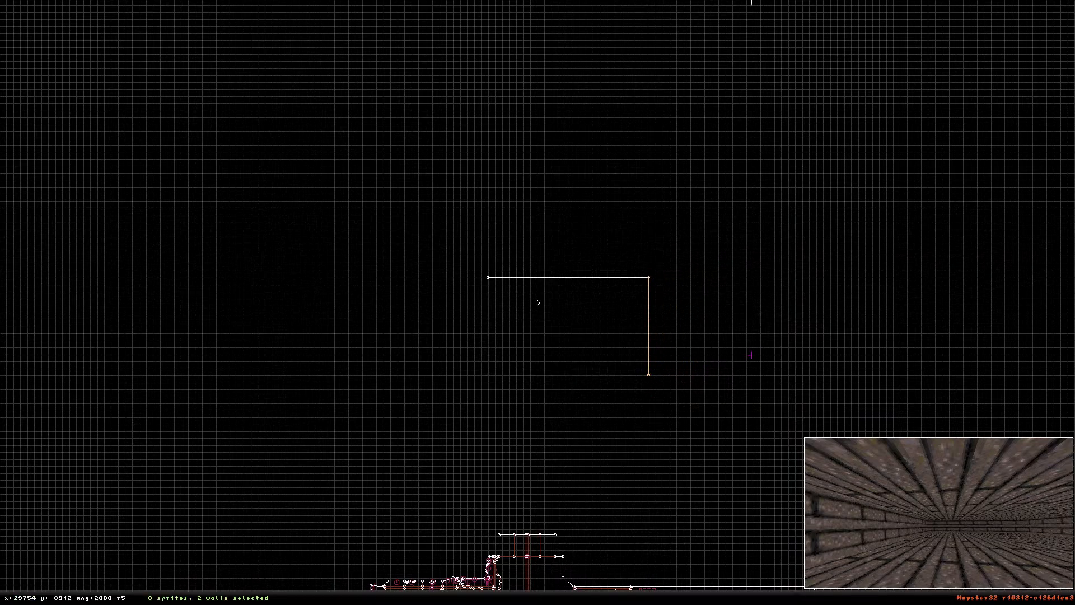
Apply grass tile 200 to the new sector's floor in the 3D view
key(KP_Enter)
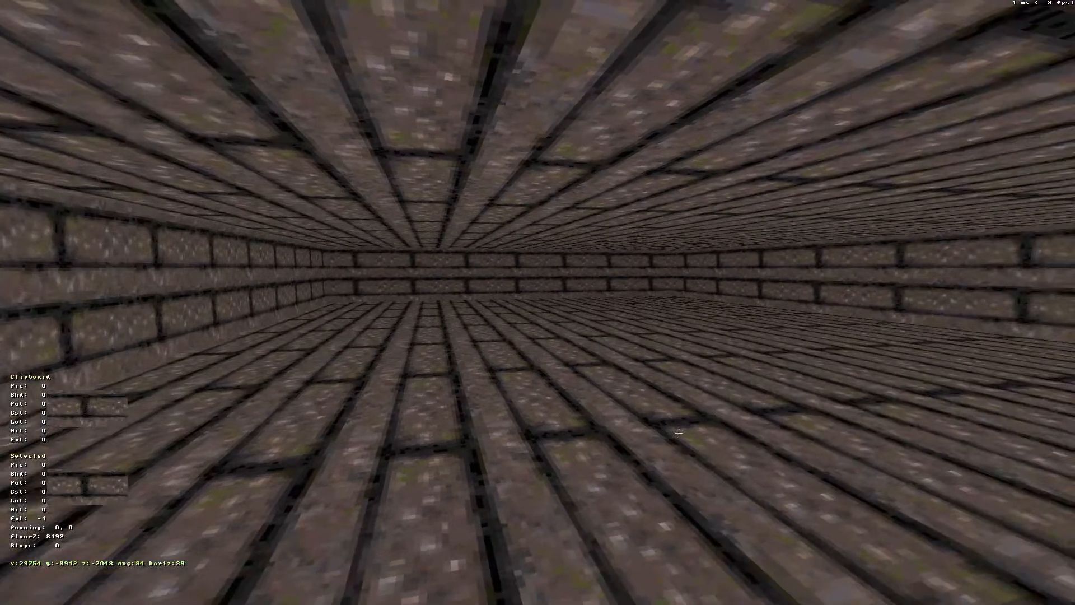
key(v)
key(Return)
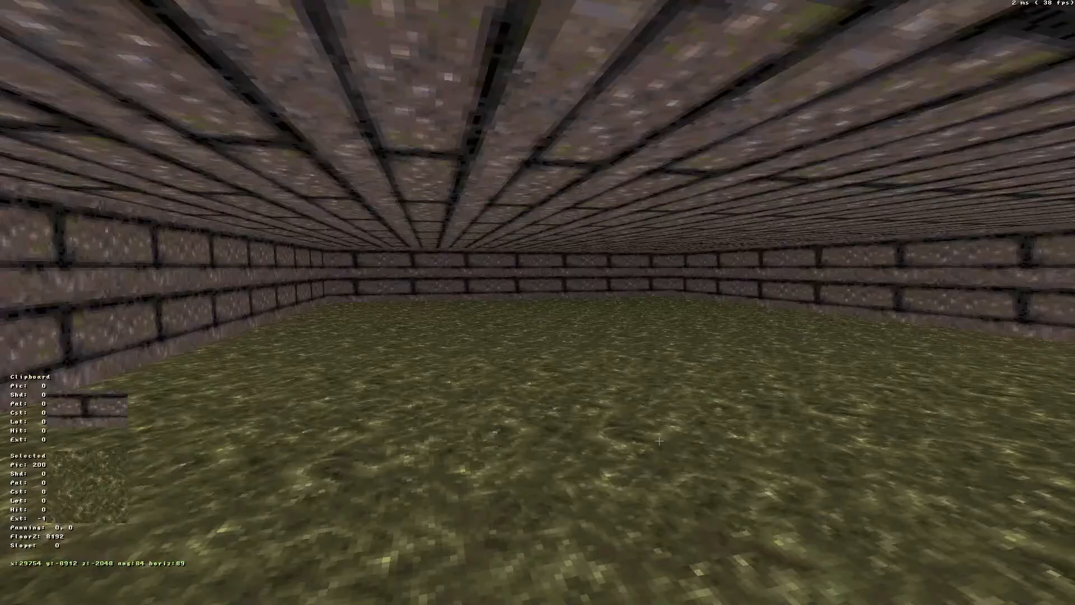
right_drag(702, 394, 702, 394)
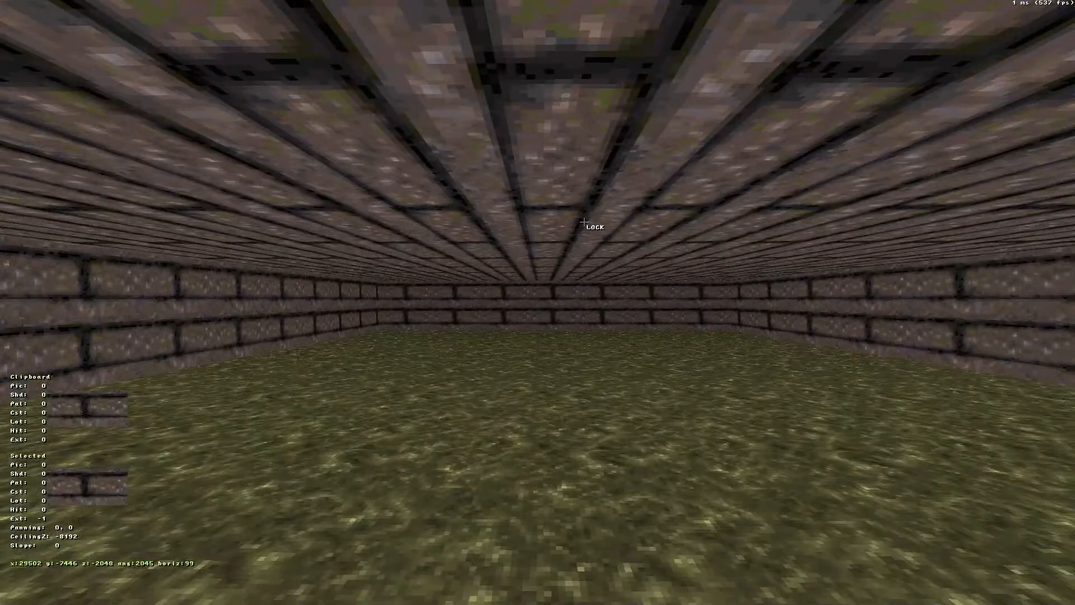
Raise the new sector's ceiling to a Z height of -22528
key(Page_Up)
key(Page_Up)
key(Page_Up)
key(Page_Up)
key(Page_Up)
key(Page_Up)
key(Page_Up)
key(Page_Up)
key(Page_Up)
key(Page_Up)
key(Page_Up)
key(Page_Up)
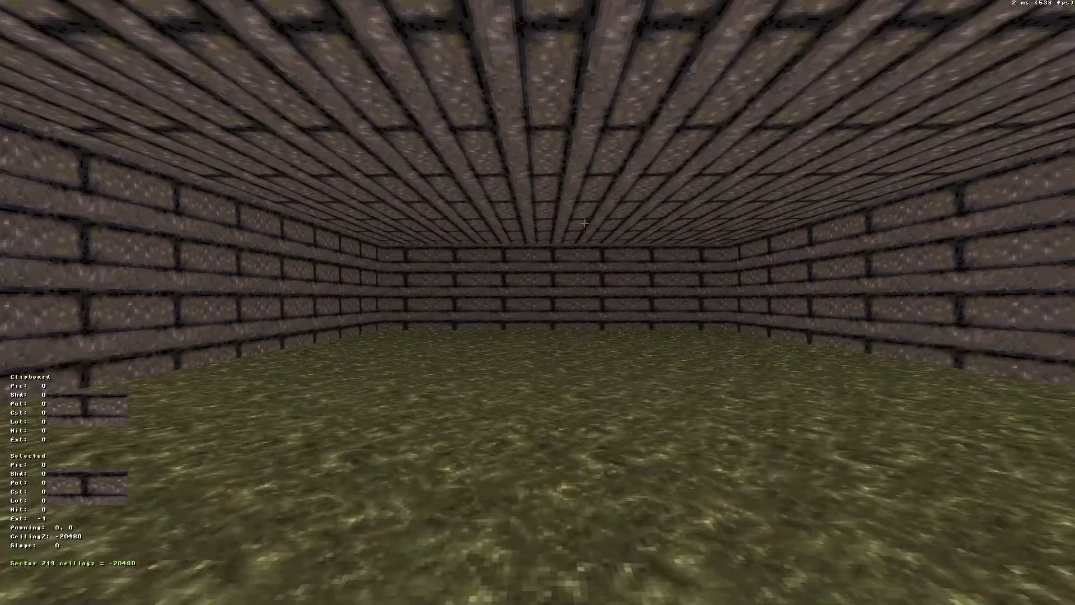
key(Page_Up)
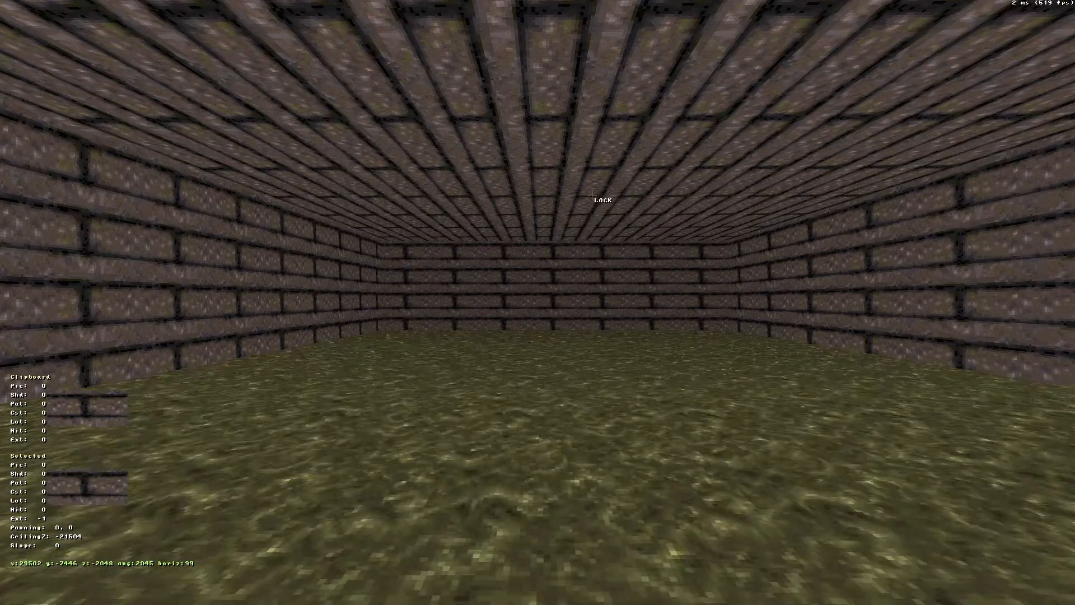
key(Page_Up)
key(Page_Up)
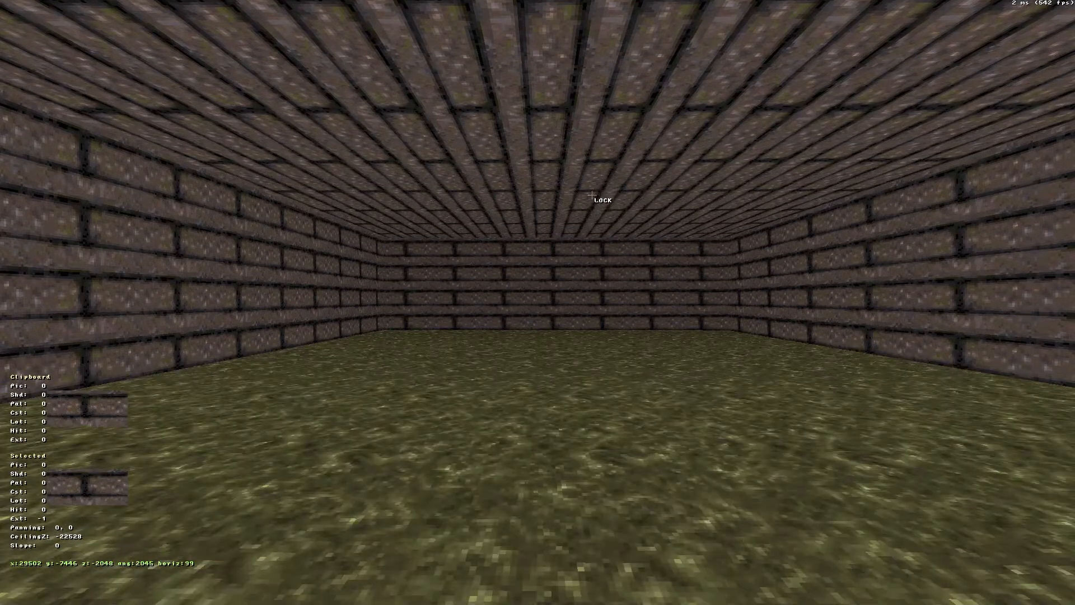
key(Page_Down)
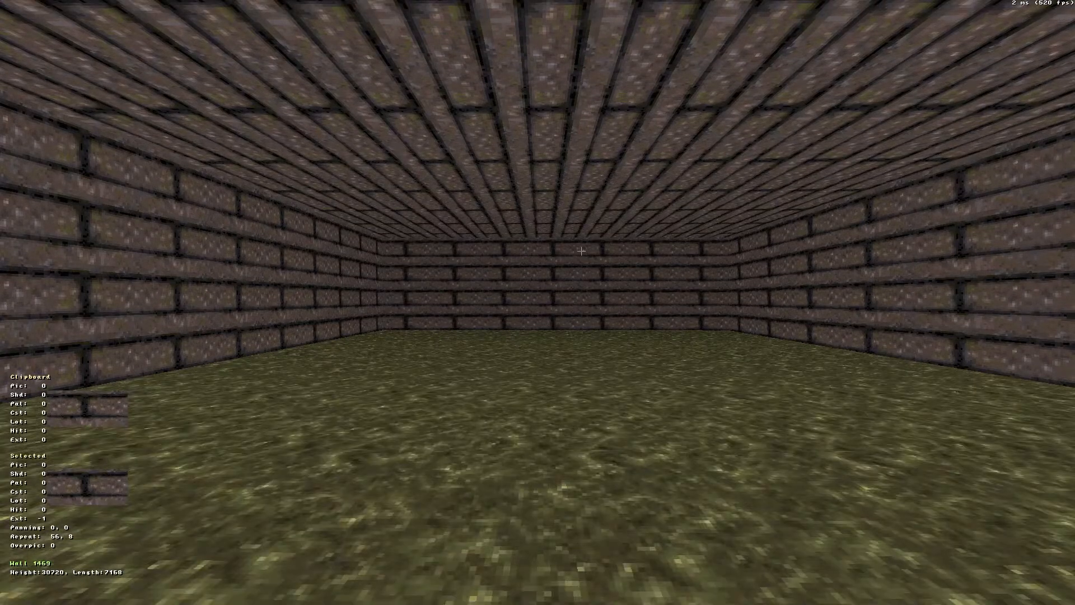
Return to the 2D map and select the street manhole's walls together with its sprite
key(KP_Enter)
right_drag(566, 304, 538, 302)
scroll(538, 301, up, 8)
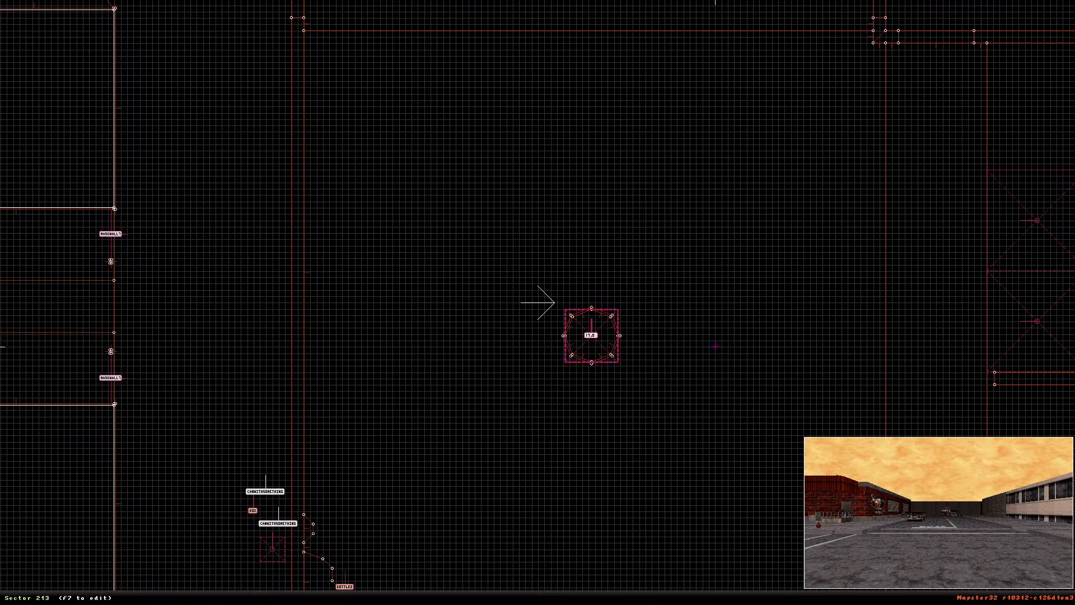
right_click(705, 379)
scroll(536, 302, up, 4)
right_drag(536, 302, 457, 332)
scroll(551, 289, down, 2)
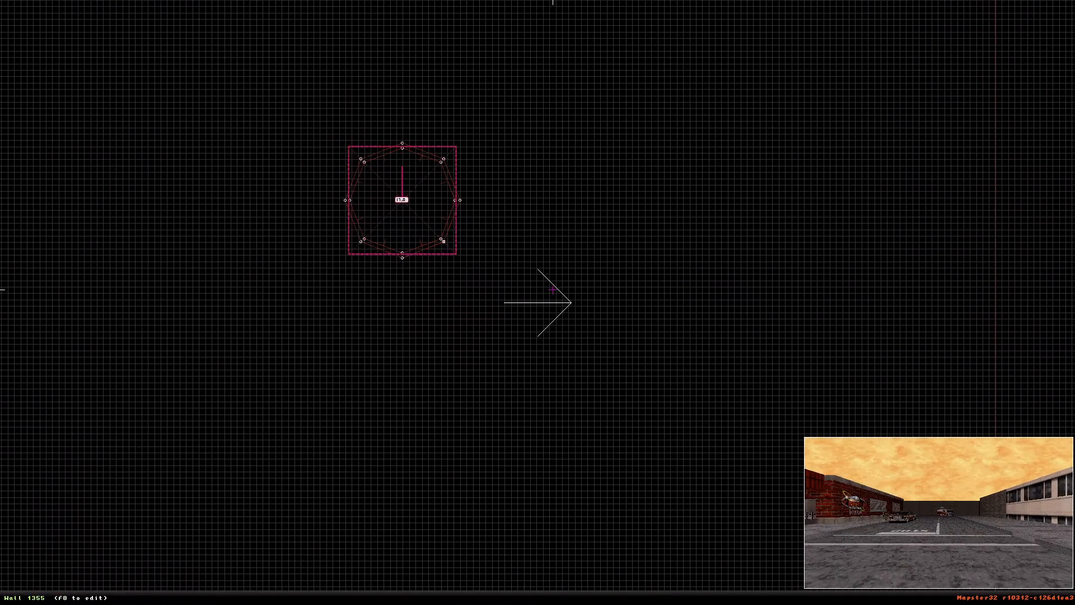
alt+drag(279, 88, 437, 221)
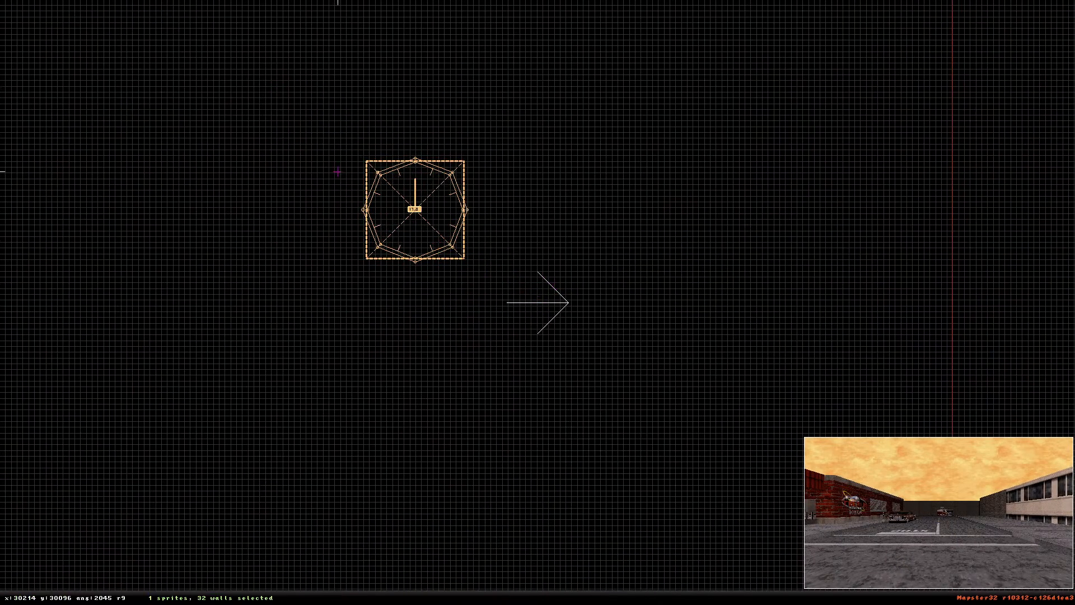
key(space)
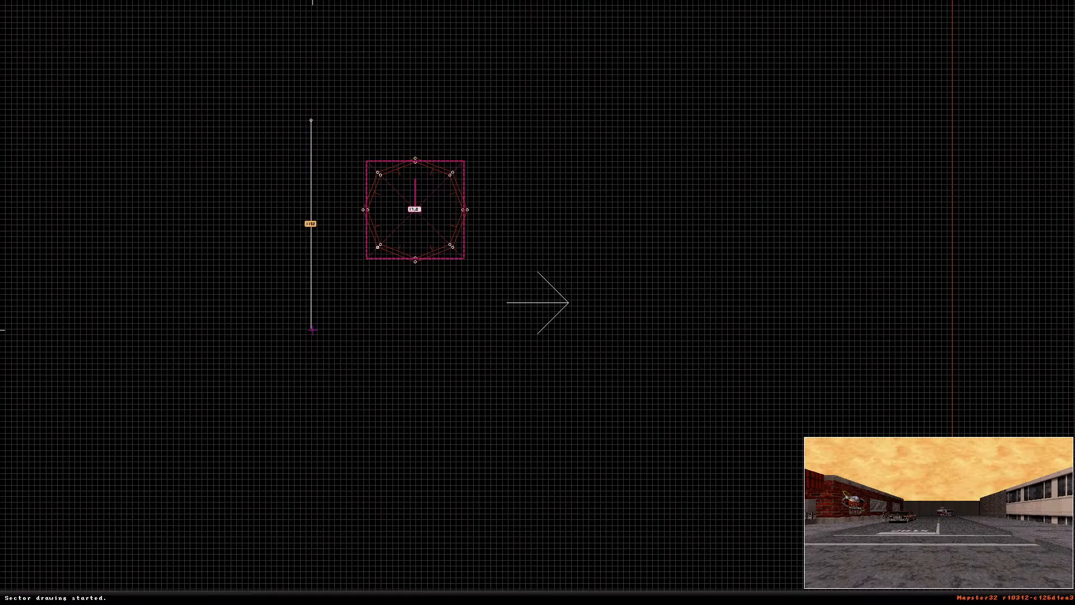
key(space)
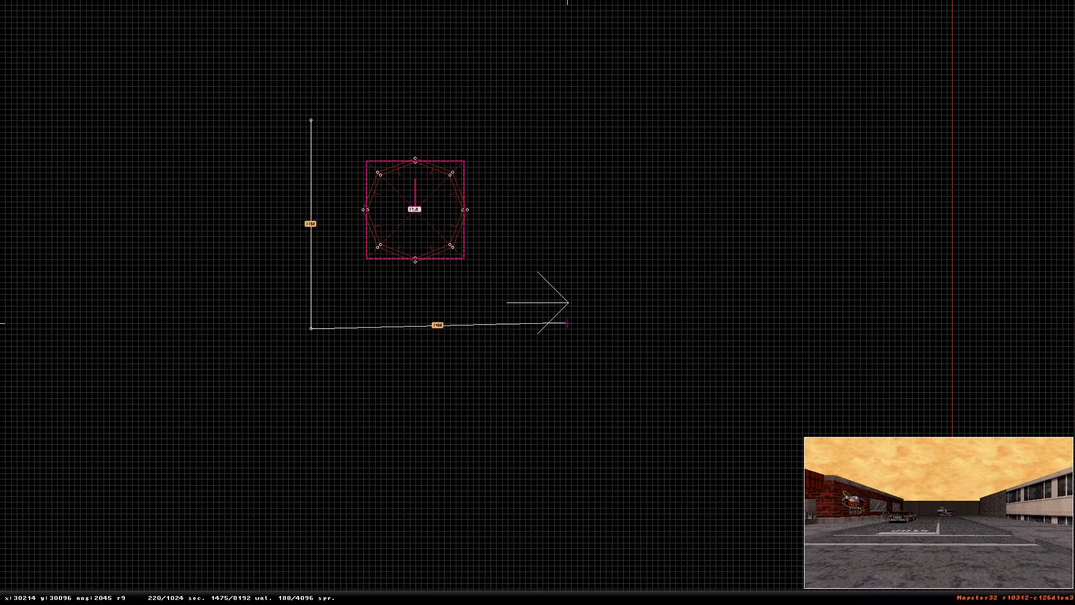
key(space)
key(space)
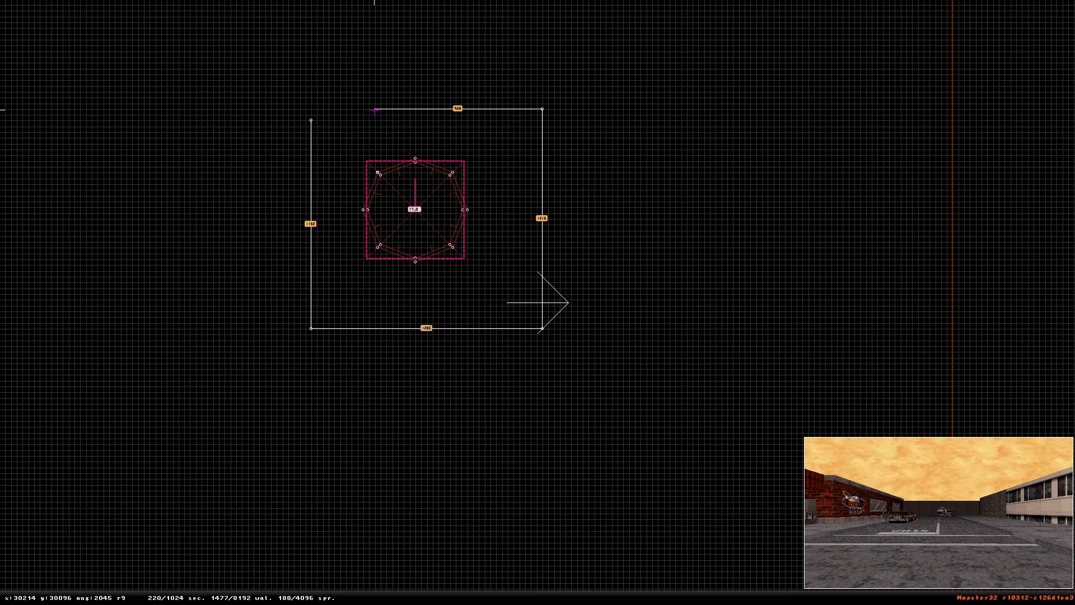
key(space)
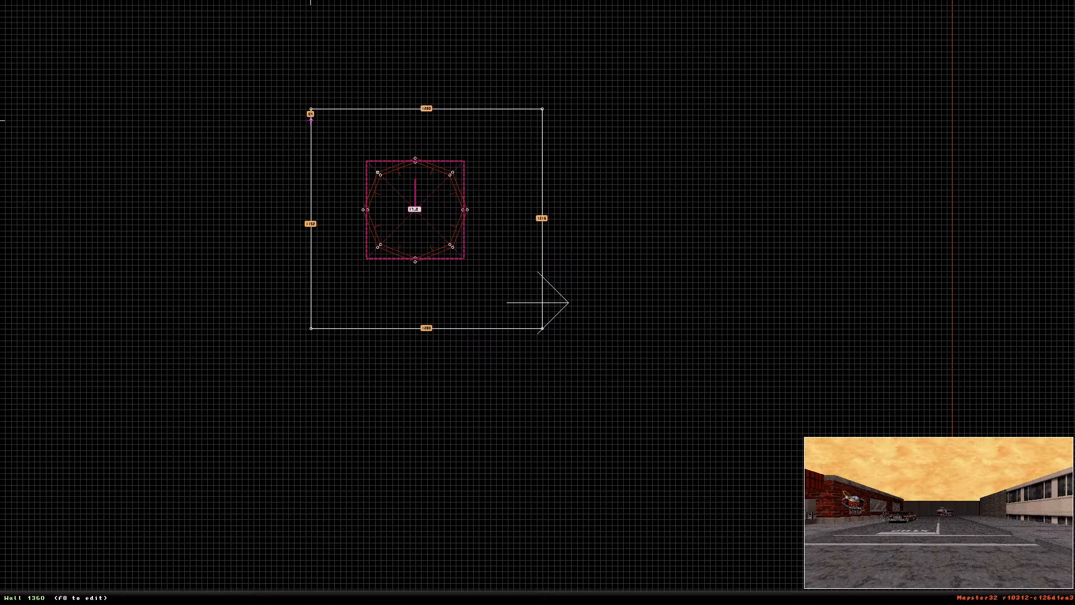
key(space)
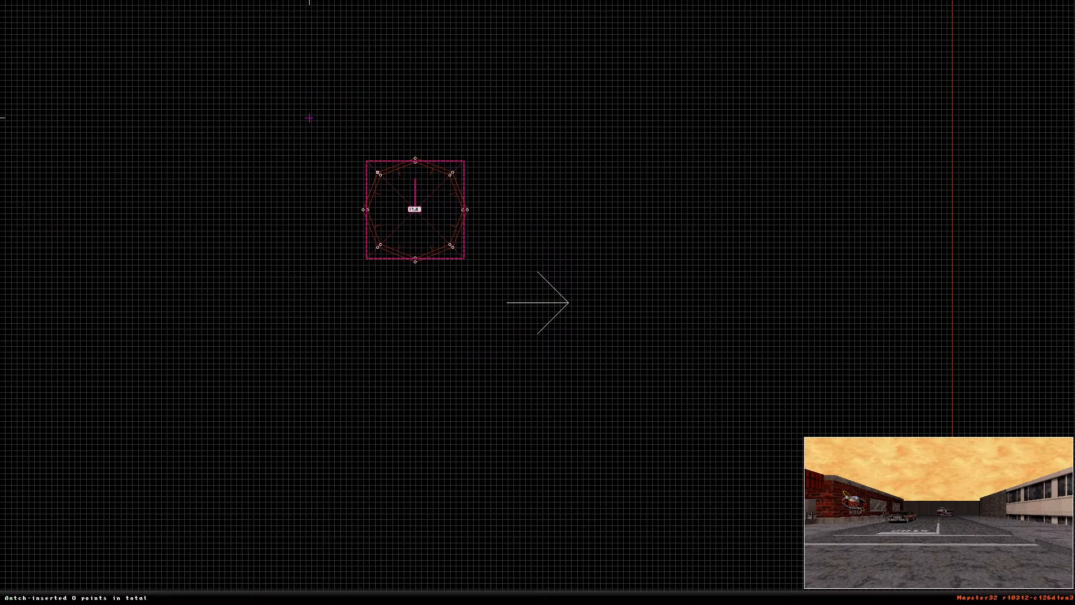
Draw a four-sided loop enclosing the manhole and align its southwest corner so the loop becomes rectangular
key(space)
key(space)
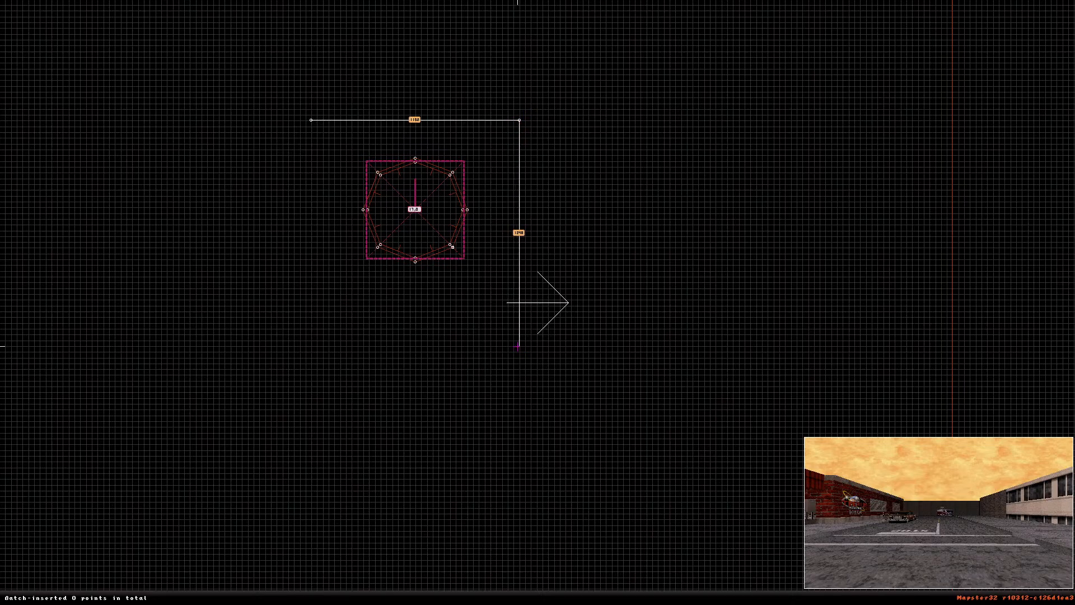
key(space)
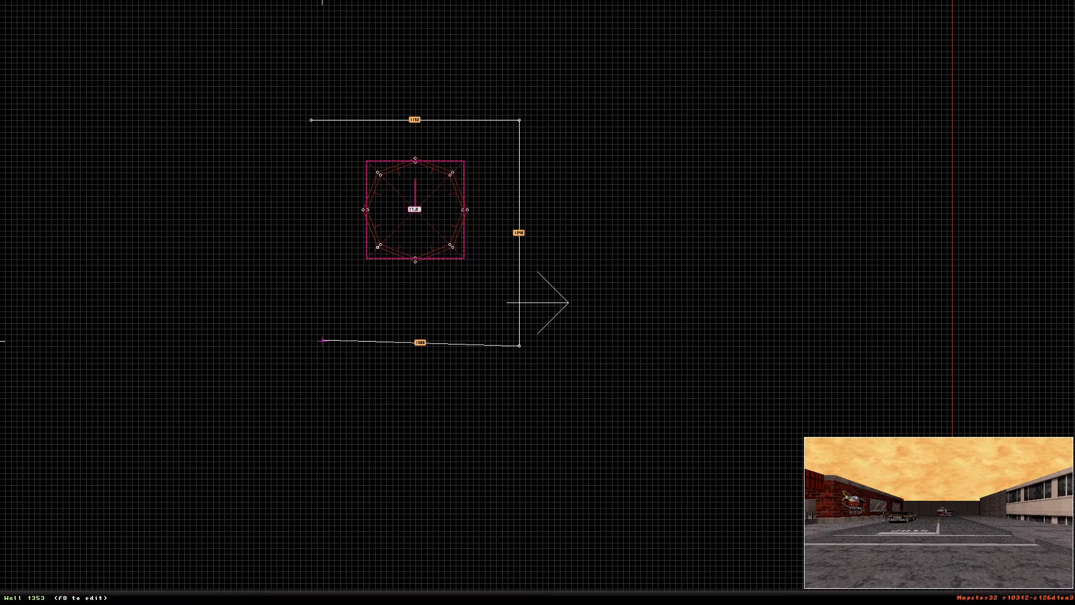
key(space)
key(space)
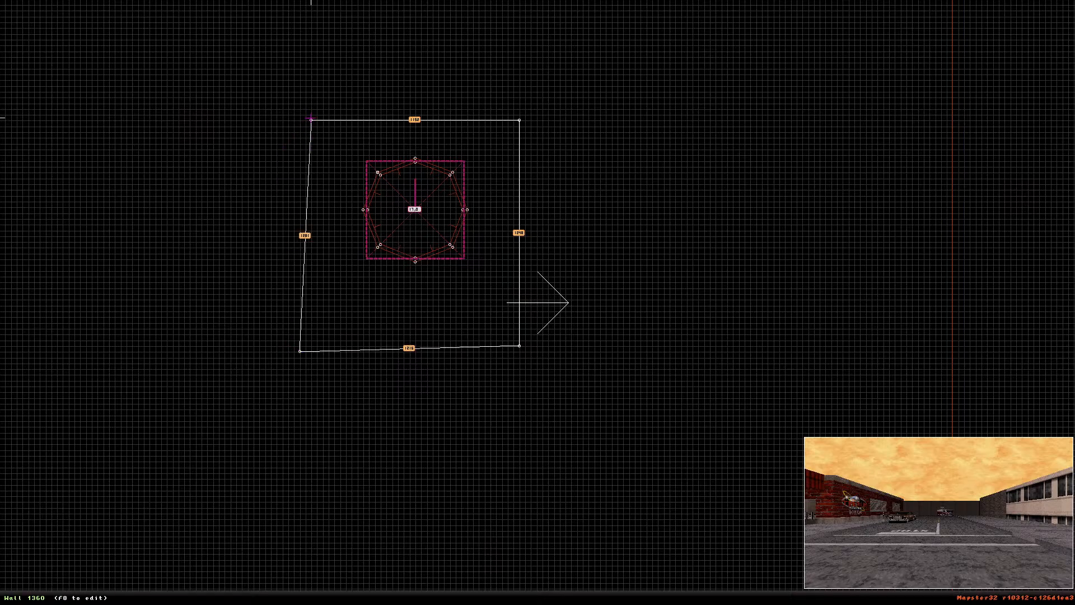
key(space)
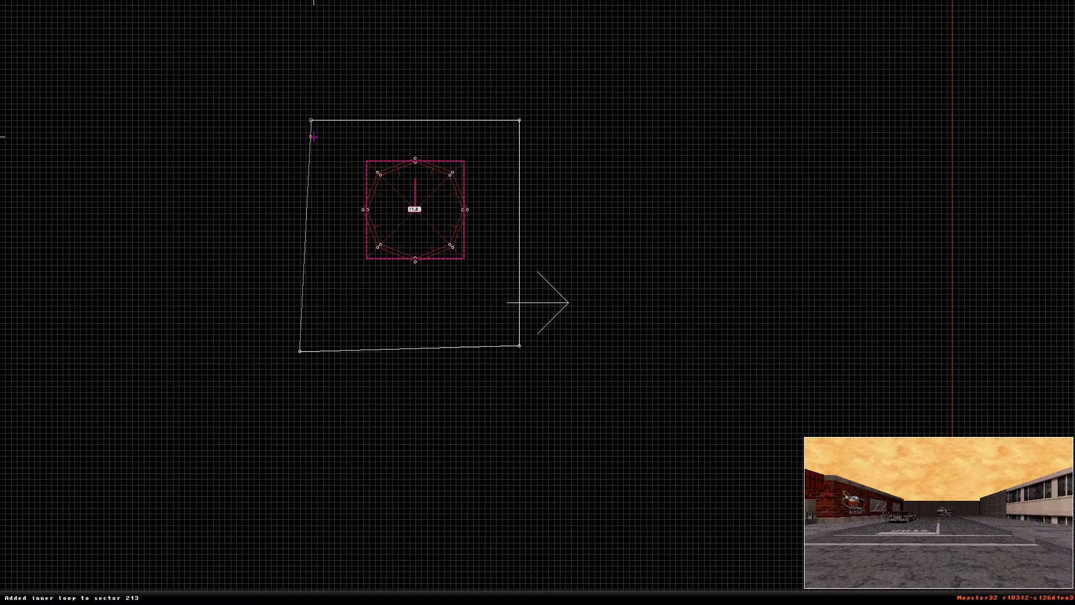
drag(301, 347, 311, 345)
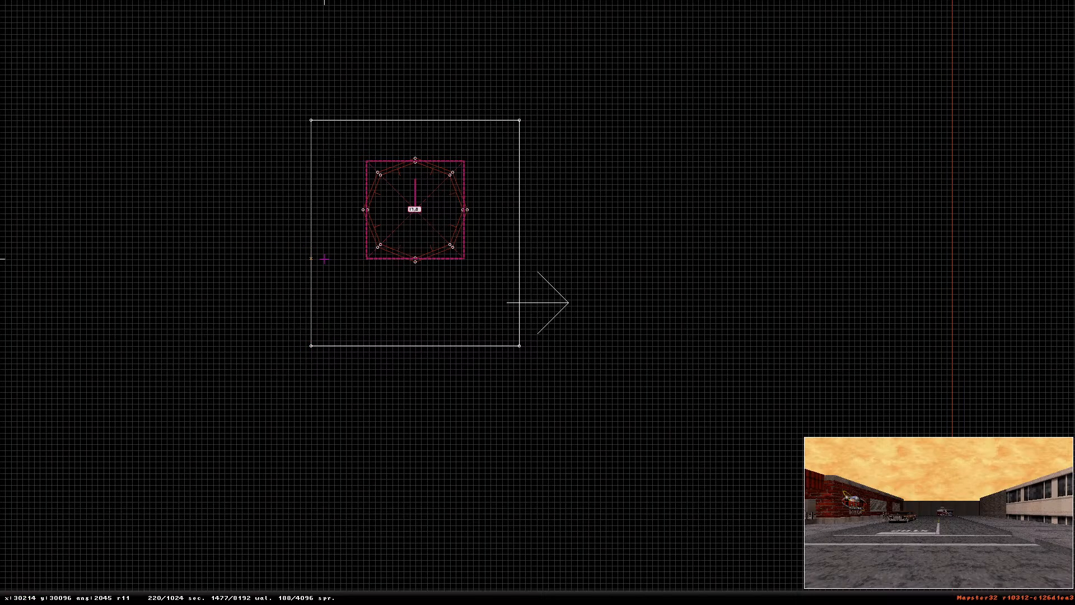
Turn the loop around the manhole into a new sector and check the manhole in the 3D view
key(alt+s)
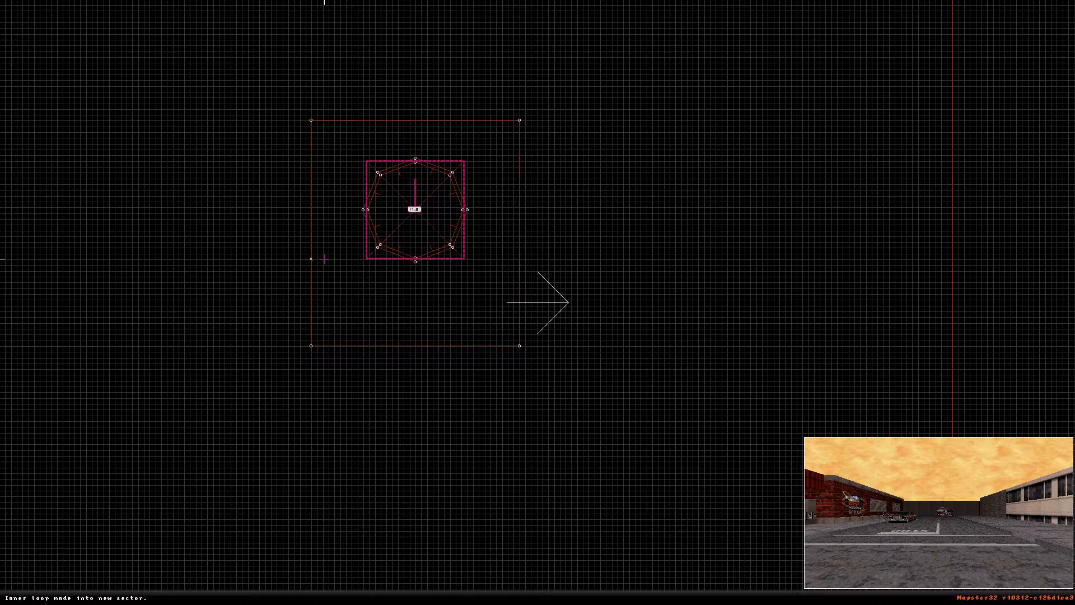
key(KP_Enter)
key(Down)
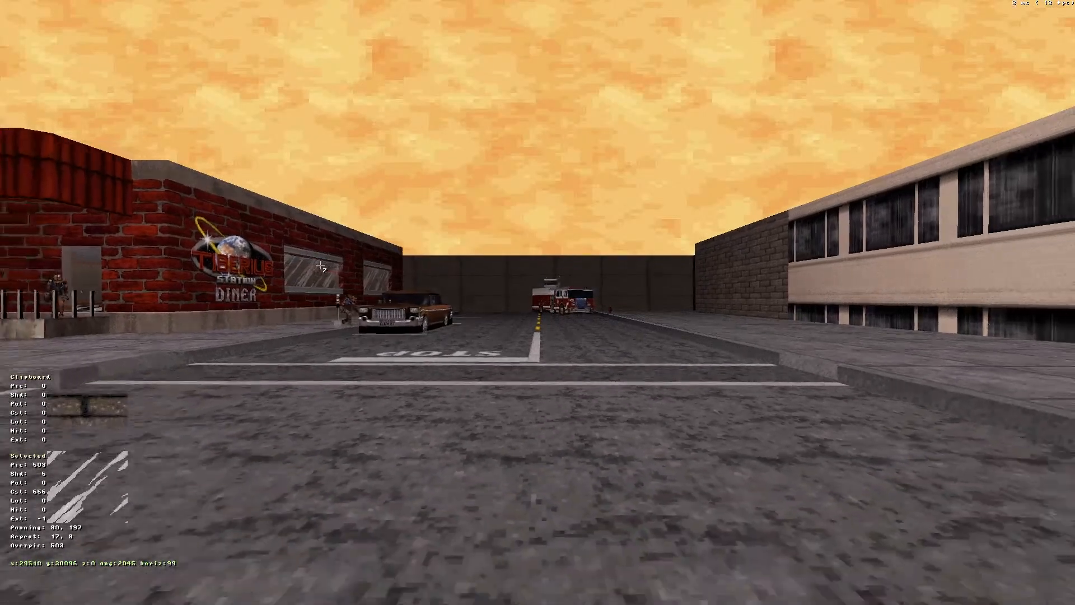
key(Down)
key(Up)
key(Down)
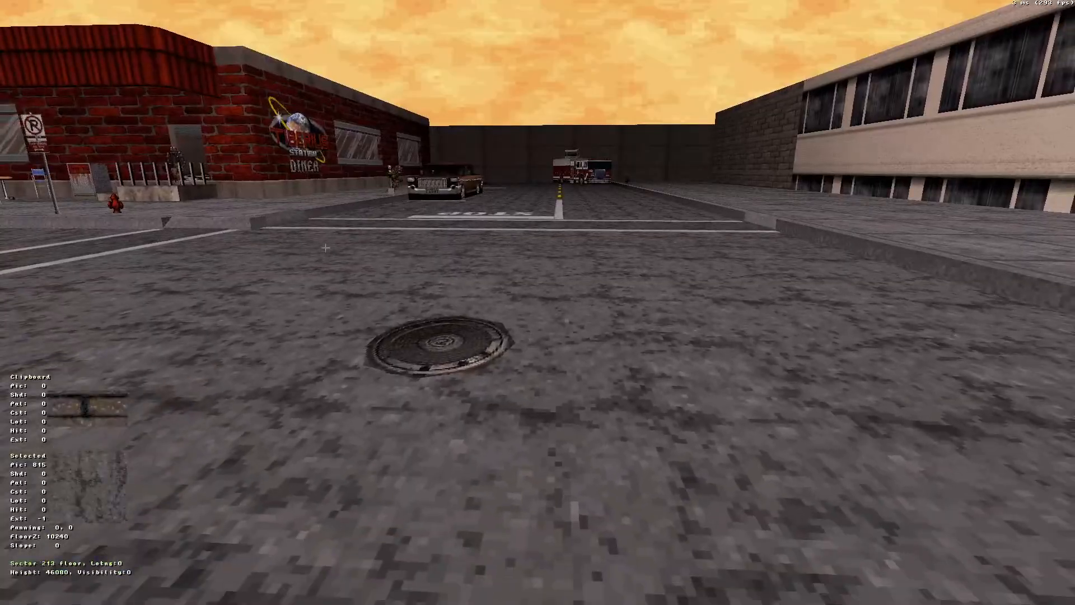
key(KP_Enter)
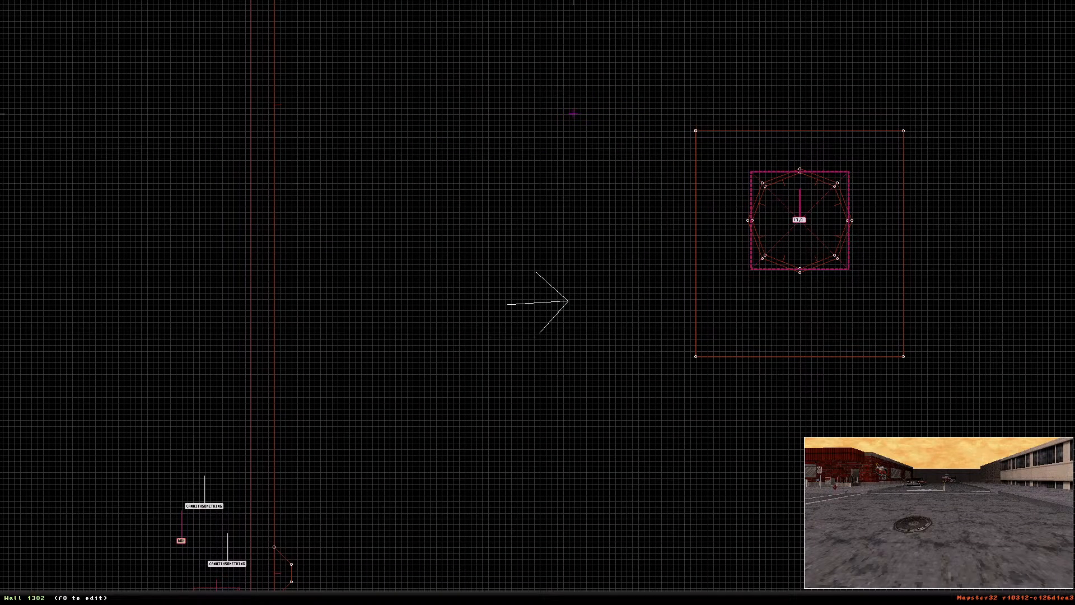
Select the walls of the new sector together with the manhole and its sprite, and duplicate the selection
drag(573, 114, 912, 357)
drag(598, 80, 918, 346)
key(Up)
key(Left)
key(Up)
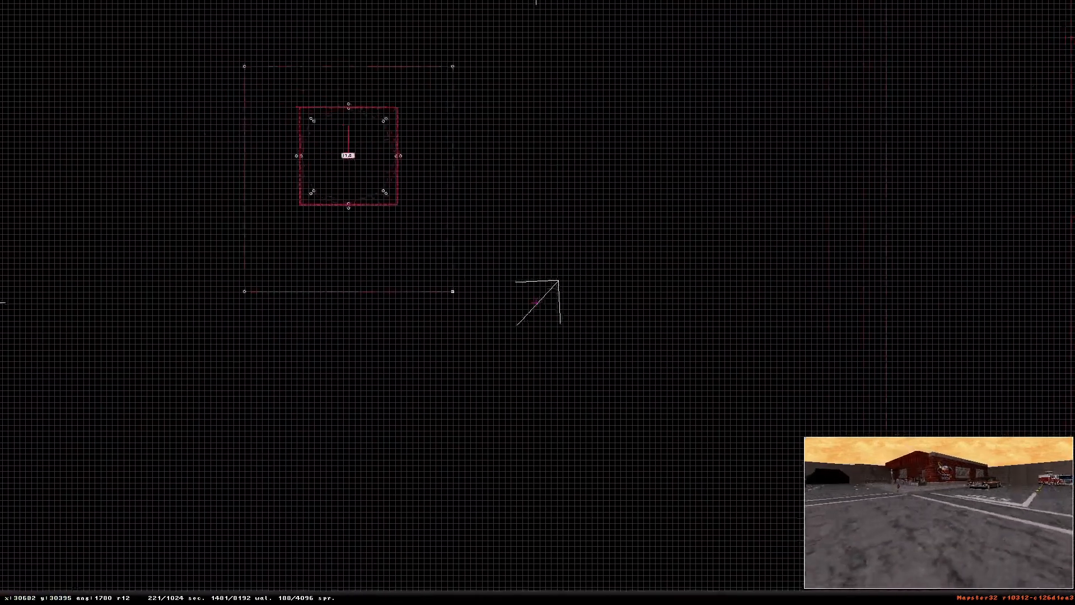
right_drag(535, 302, 483, 185)
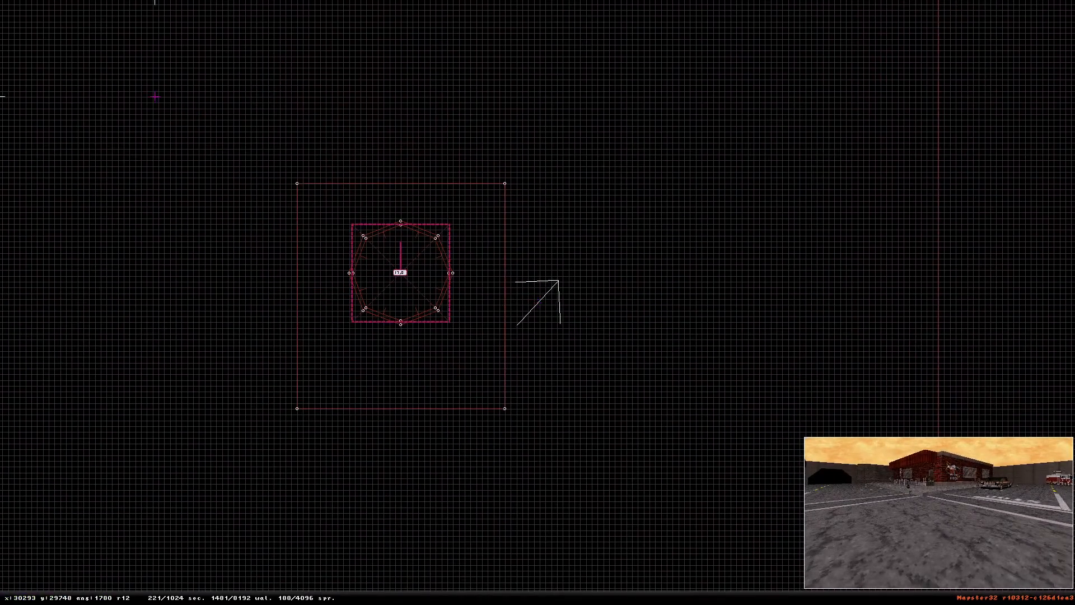
drag(161, 98, 629, 478)
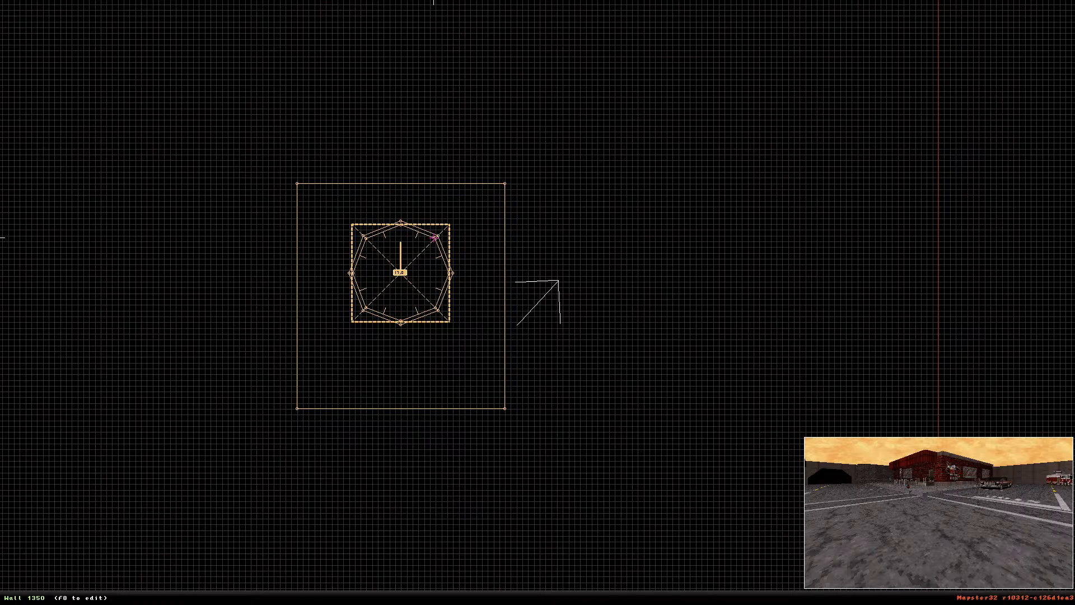
key(Insert)
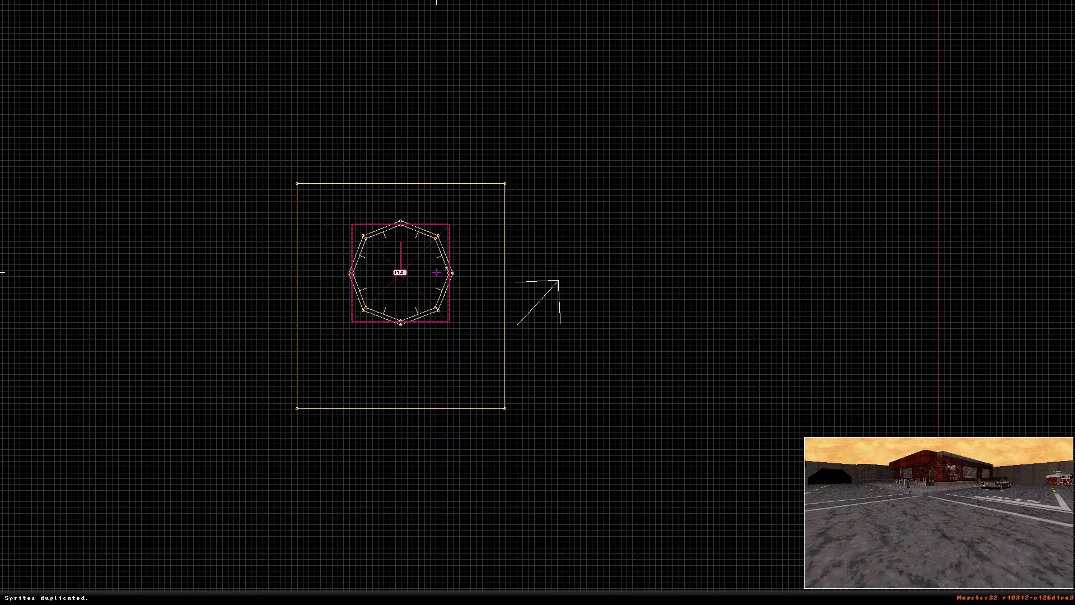
Try to move the selected manhole sector northeast along the street, and undo the move
scroll(447, 263, down, 10)
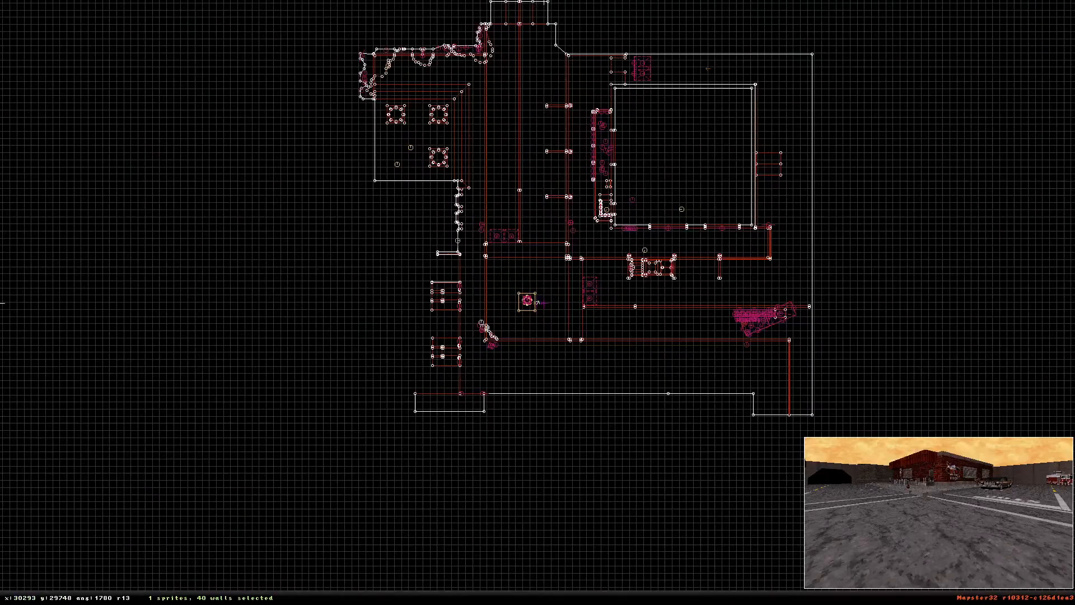
right_drag(572, 267, 589, 37)
drag(476, 566, 491, 543)
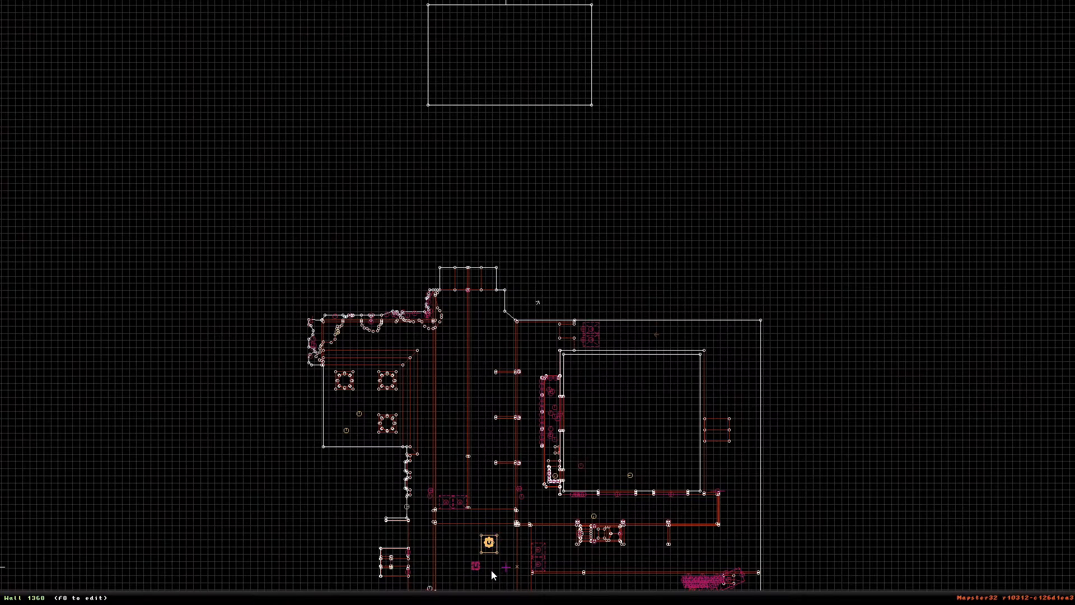
scroll(481, 582, up, 3)
scroll(537, 300, up, 6)
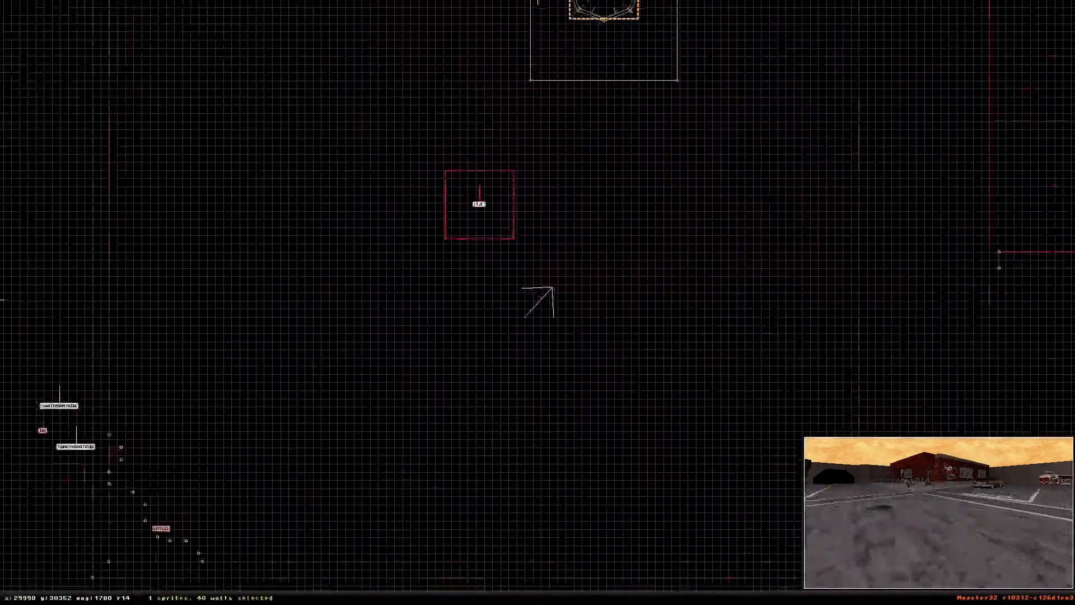
scroll(566, 291, up, 1)
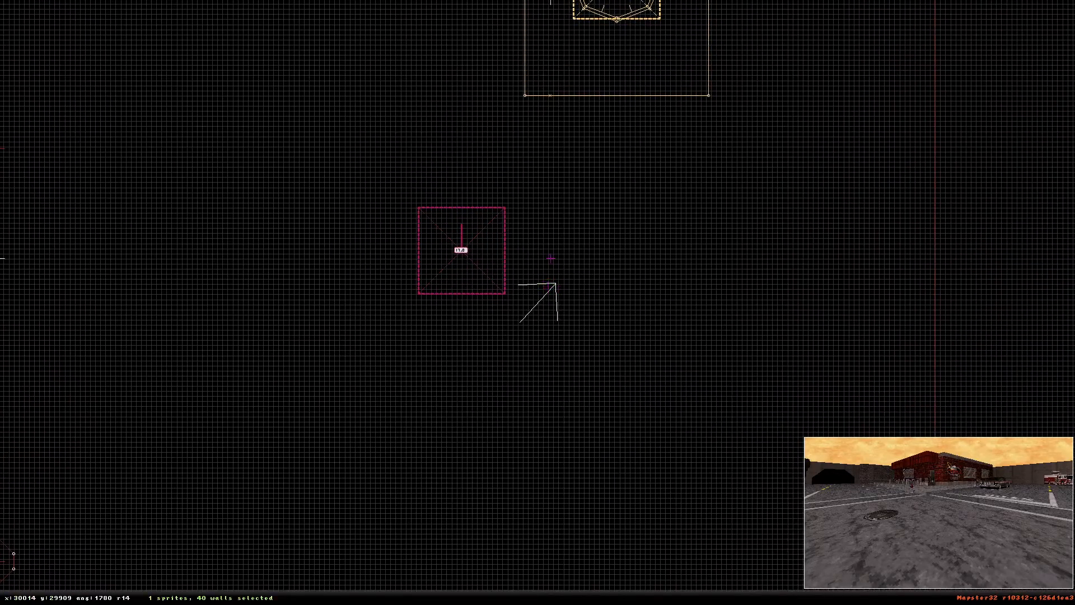
right_click(576, 177)
key(ctrl+z)
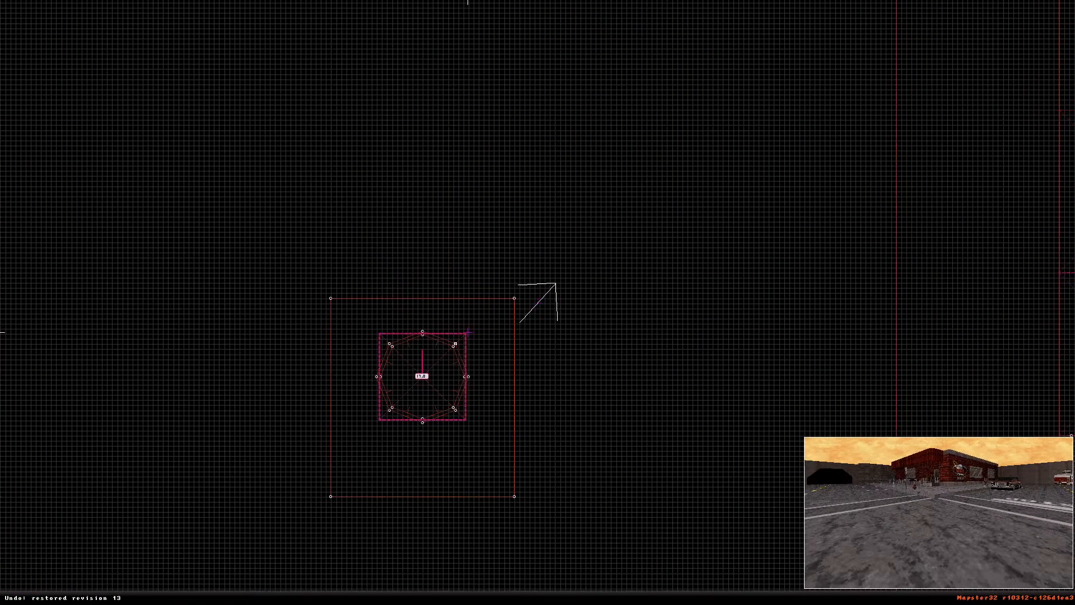
Try to select the complete rectangular sector again, including the manhole's walls and sprite
right_drag(255, 229, 540, 497)
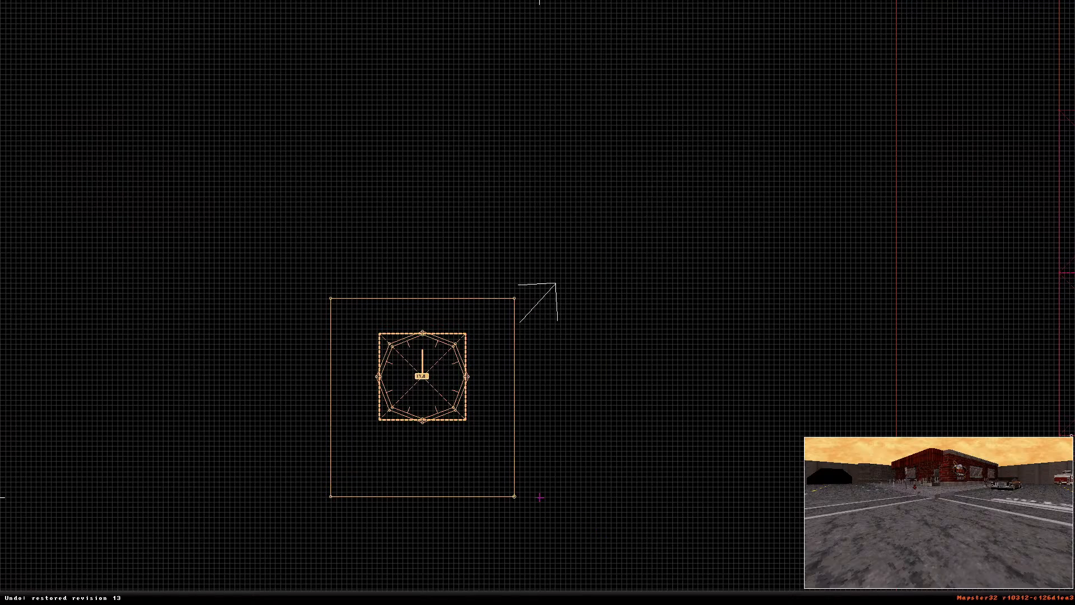
right_drag(271, 252, 628, 553)
key(alt)
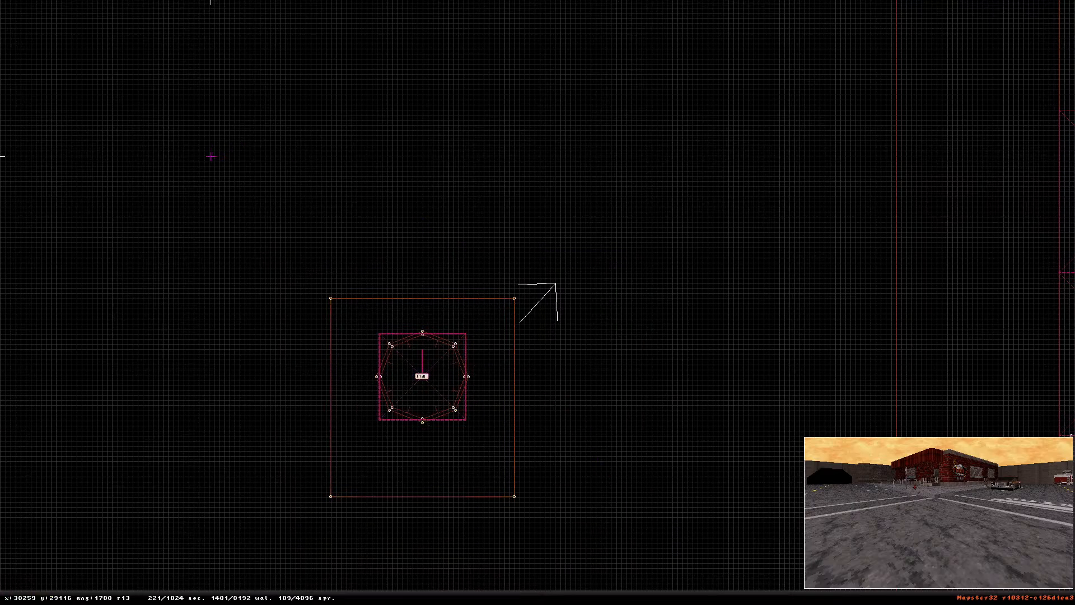
right_drag(209, 156, 530, 296)
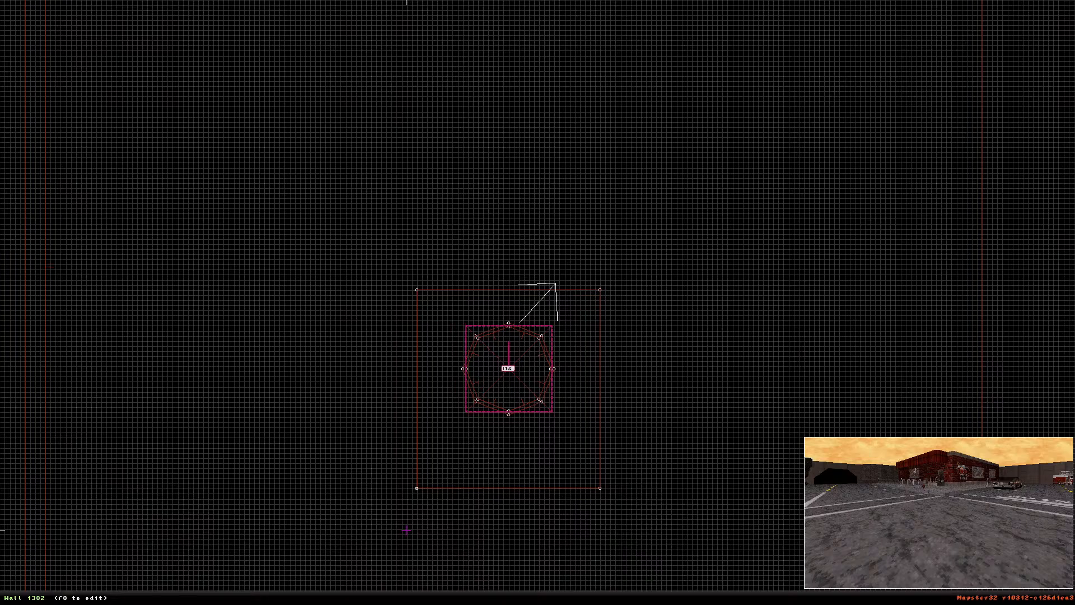
Switch to the EDukeWiki page in the browser and search the wiki for "copy"
key(alt+Tab)
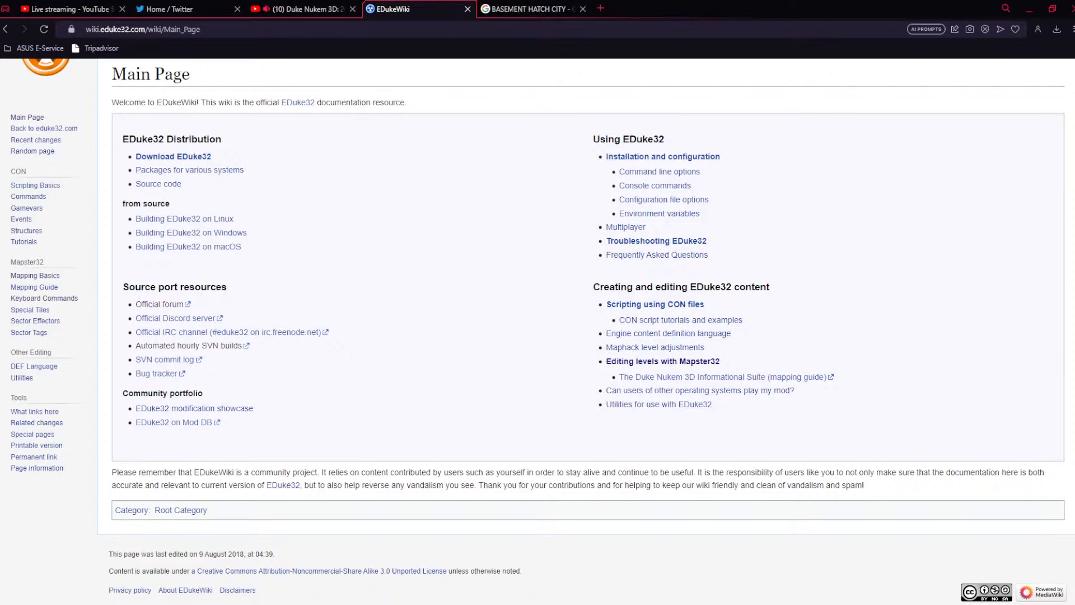
scroll(1005, 162, up, 2)
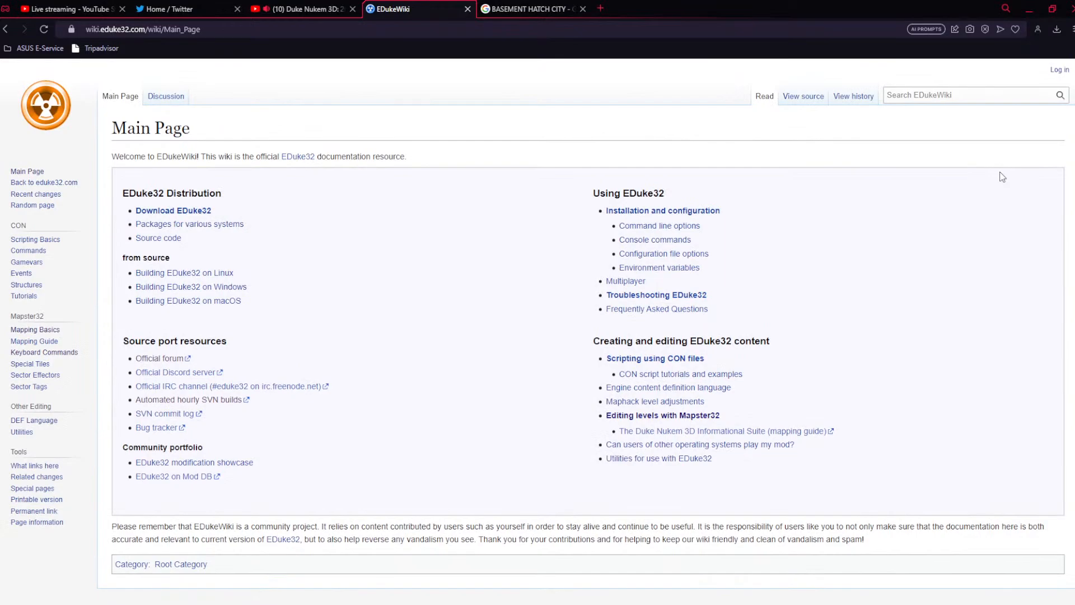
click(976, 94)
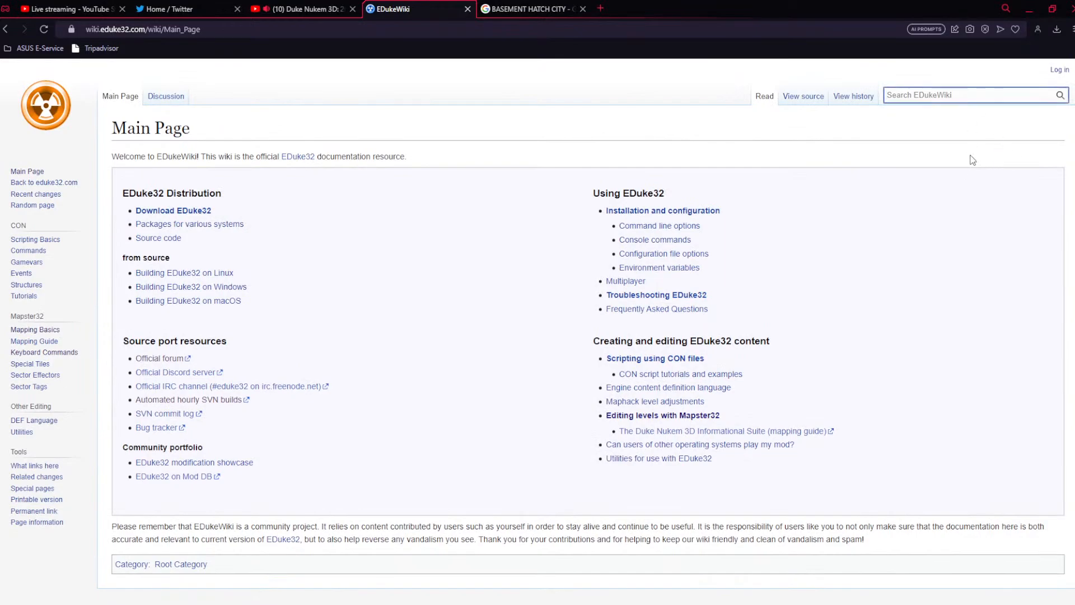
key(Return)
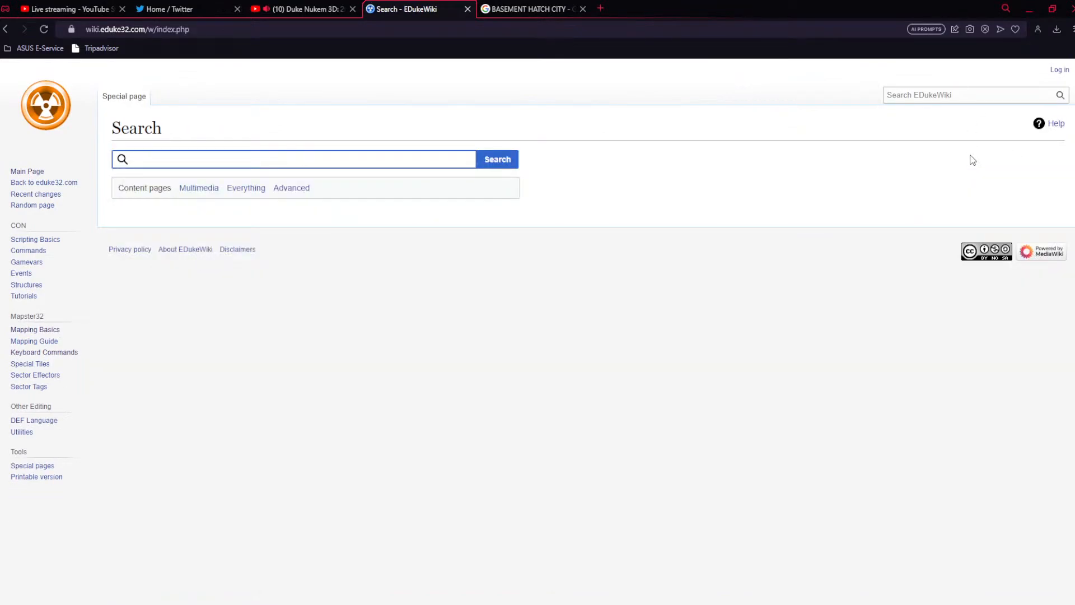
click(905, 92)
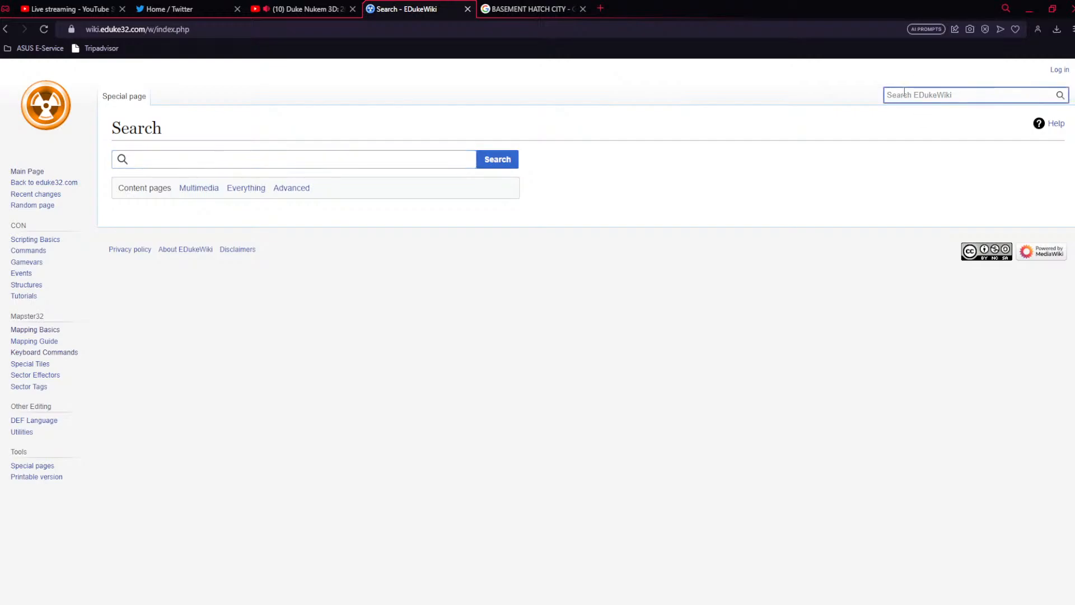
text(copy)
key(Return)
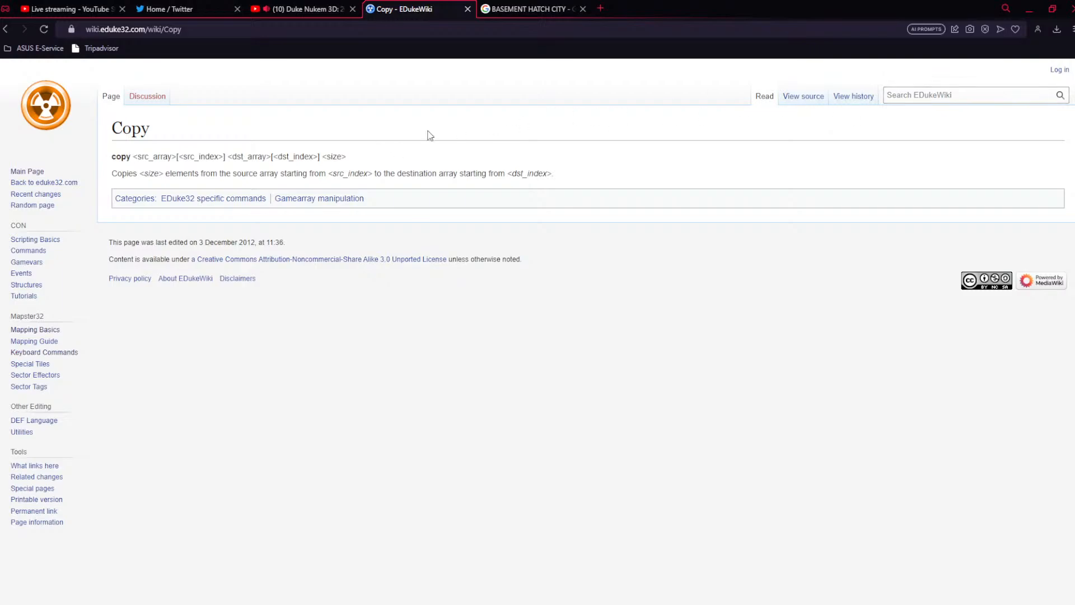
Open the wiki's Mapping Basics page and find the passages about "copy" on it
click(29, 105)
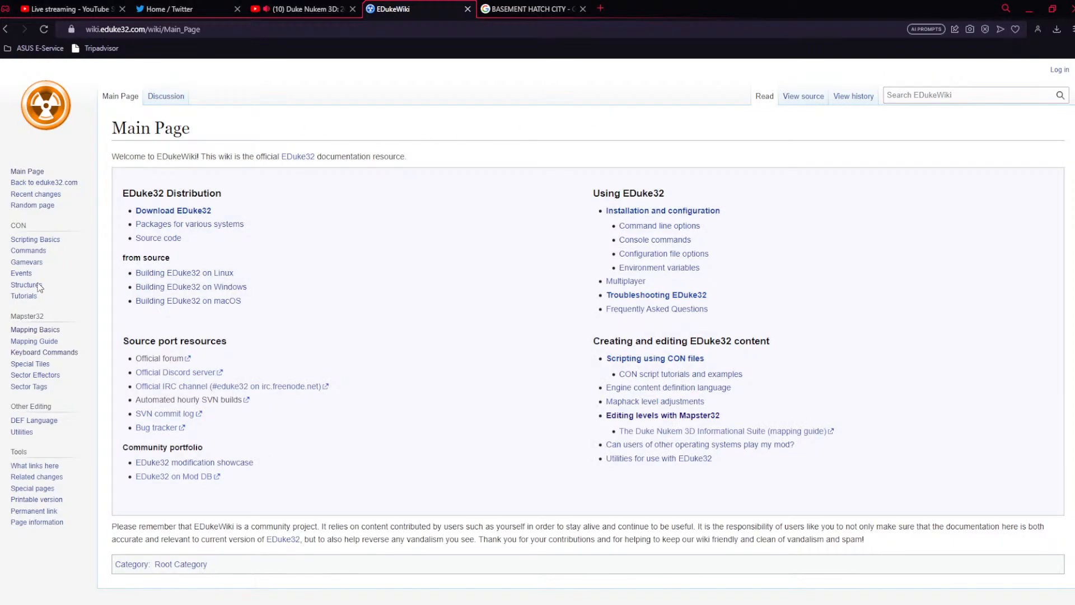
click(39, 331)
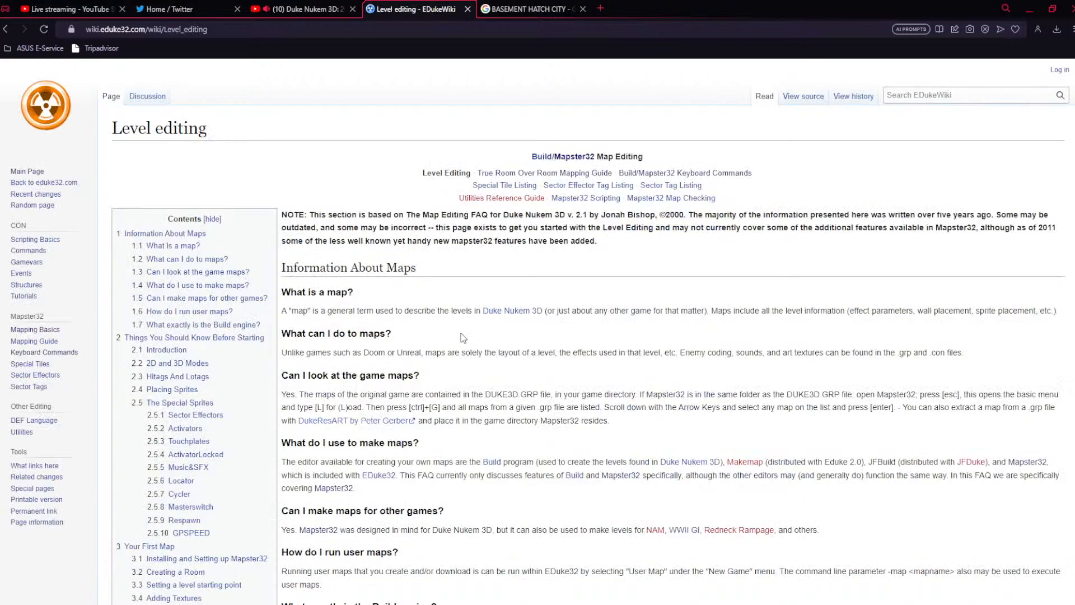
key(ctrl+f)
text(copy)
key(Return)
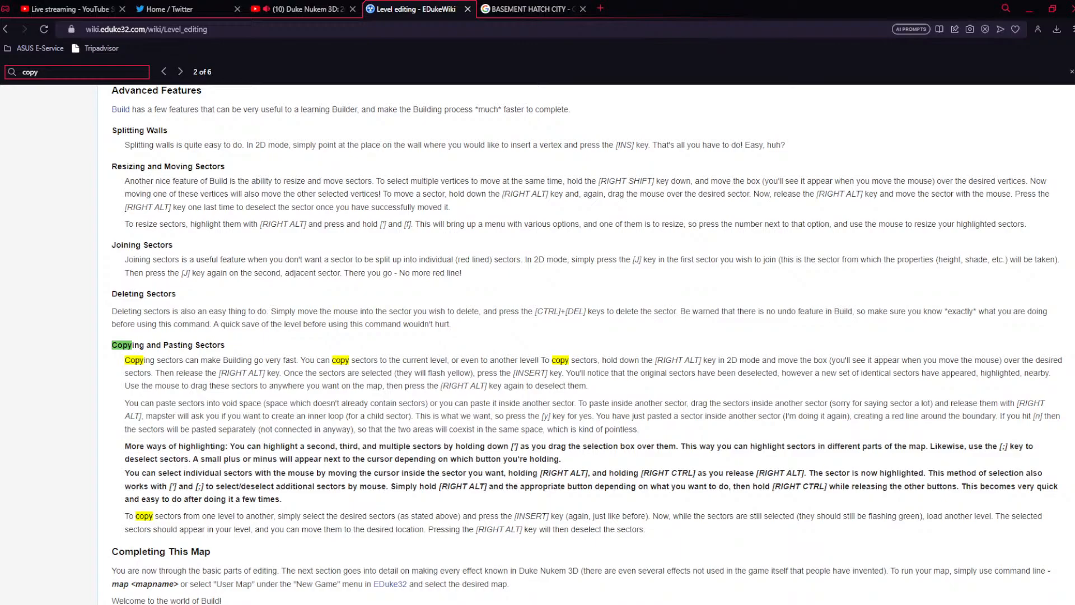
Switch back to Mapster32, select the rectangular sector together with the manhole inside it, and duplicate the selected sectors
key(alt+Tab)
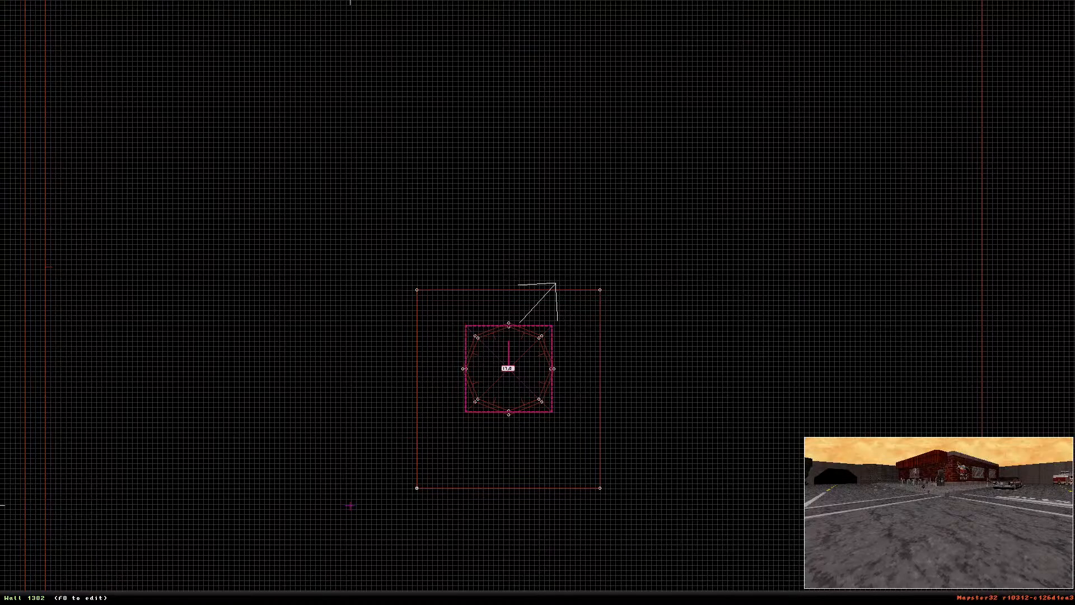
alt+drag(353, 224, 482, 333)
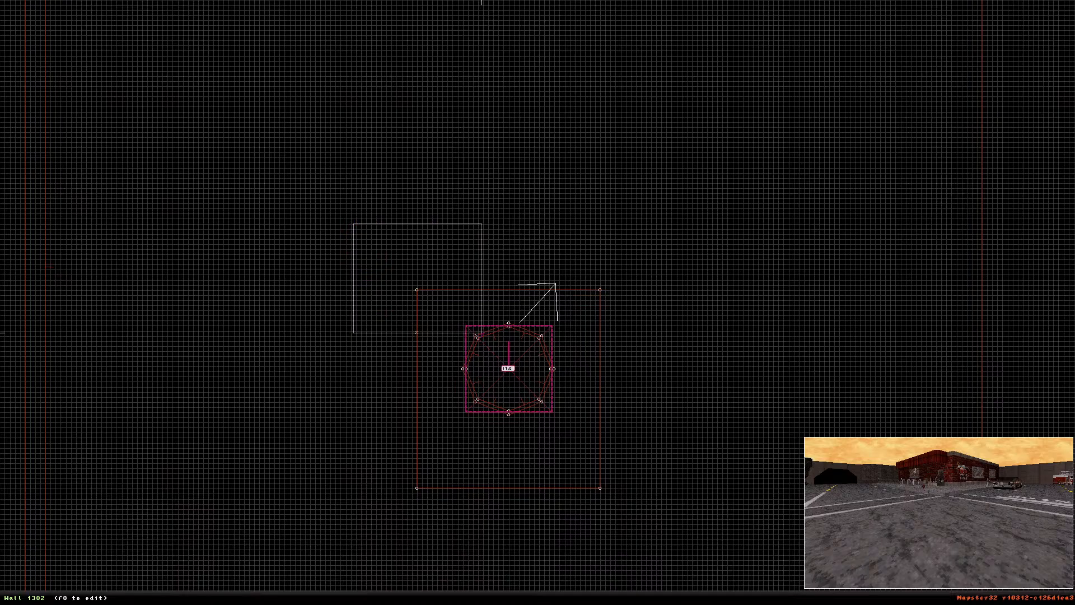
alt+drag(326, 217, 635, 528)
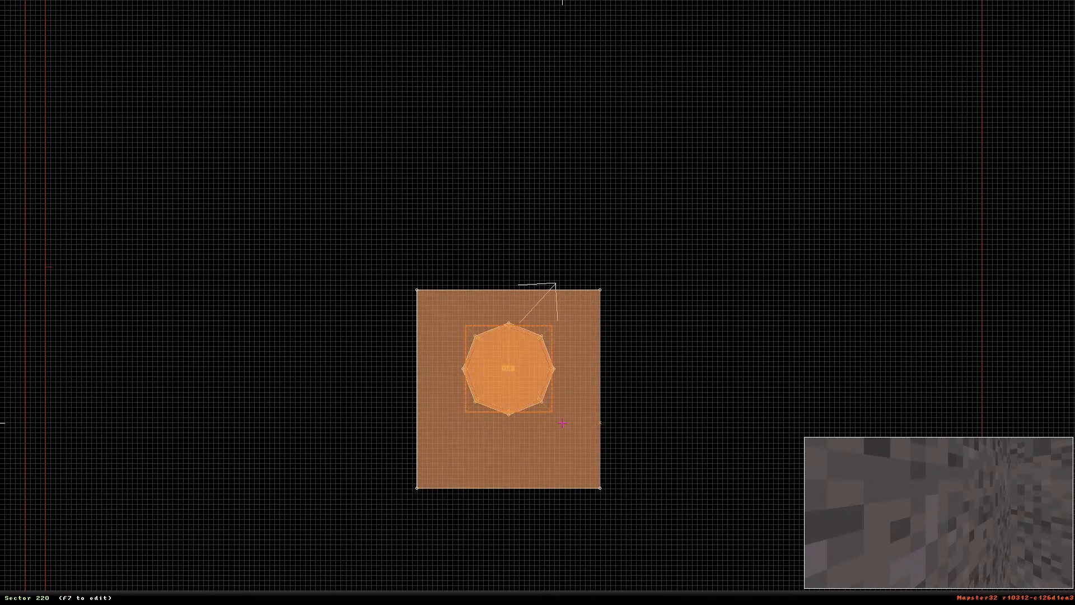
scroll(572, 394, down, 5)
scroll(572, 395, down, 1)
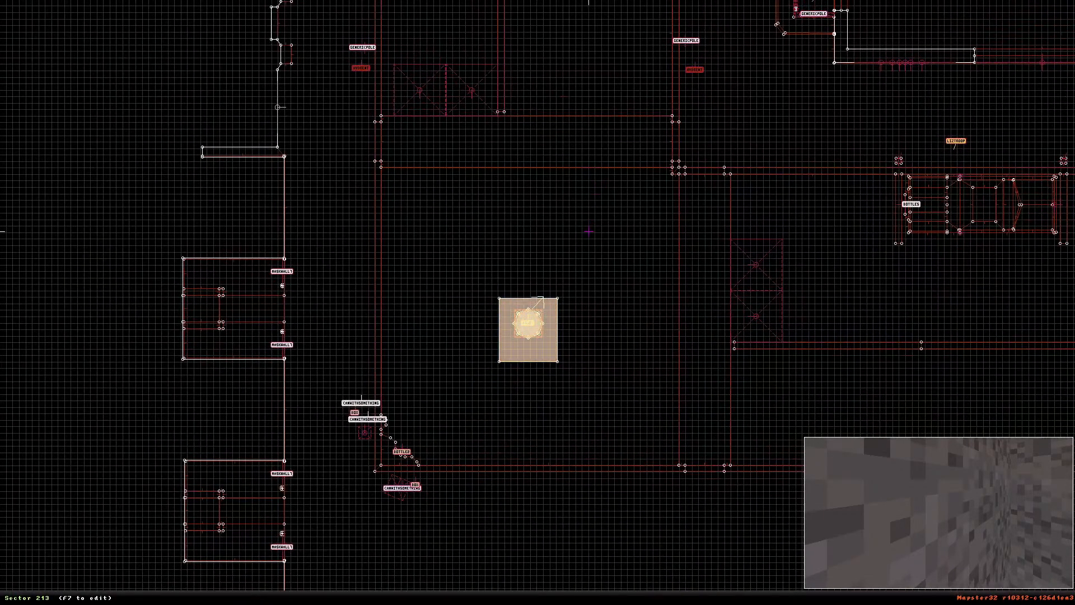
key(Insert)
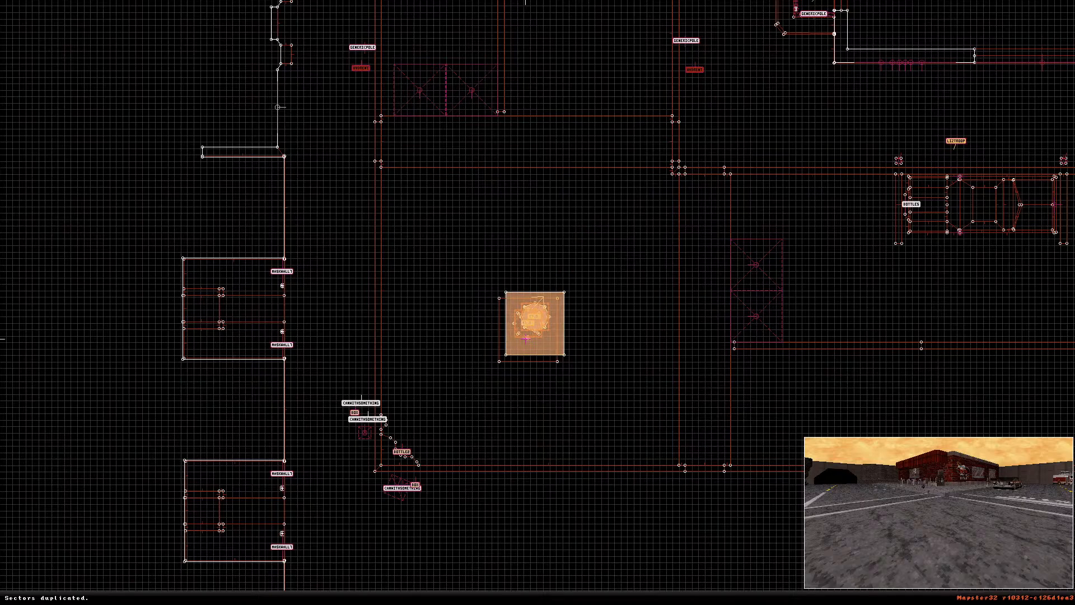
Move the duplicated manhole sectors north off the street and place them near the middle of the separate room
drag(528, 351, 560, 85)
scroll(566, 89, up, 3)
scroll(566, 89, down, 4)
right_drag(558, 154, 537, 556)
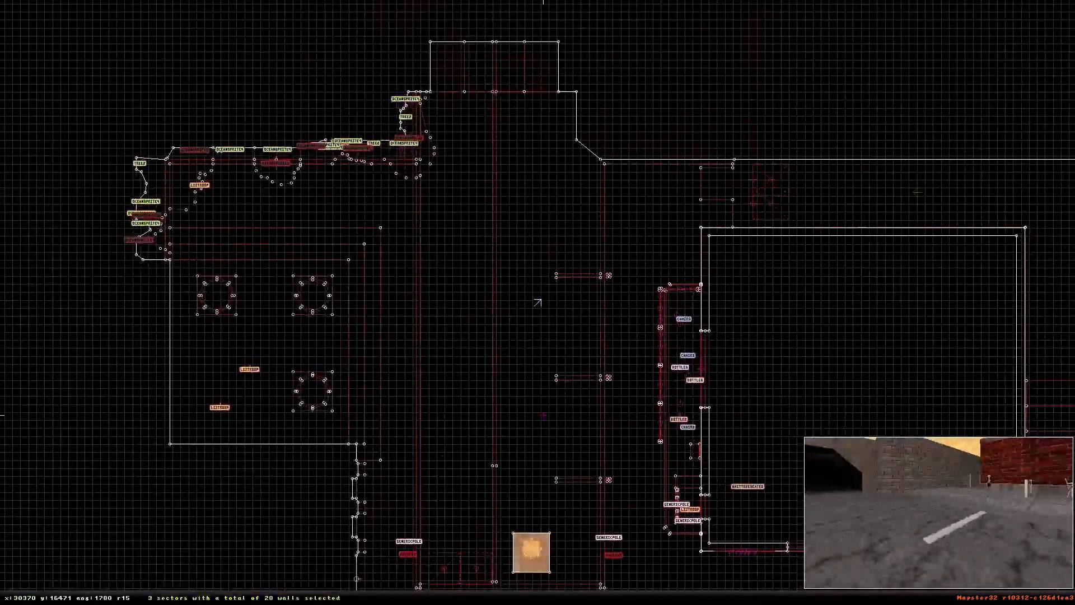
drag(537, 555, 666, 51)
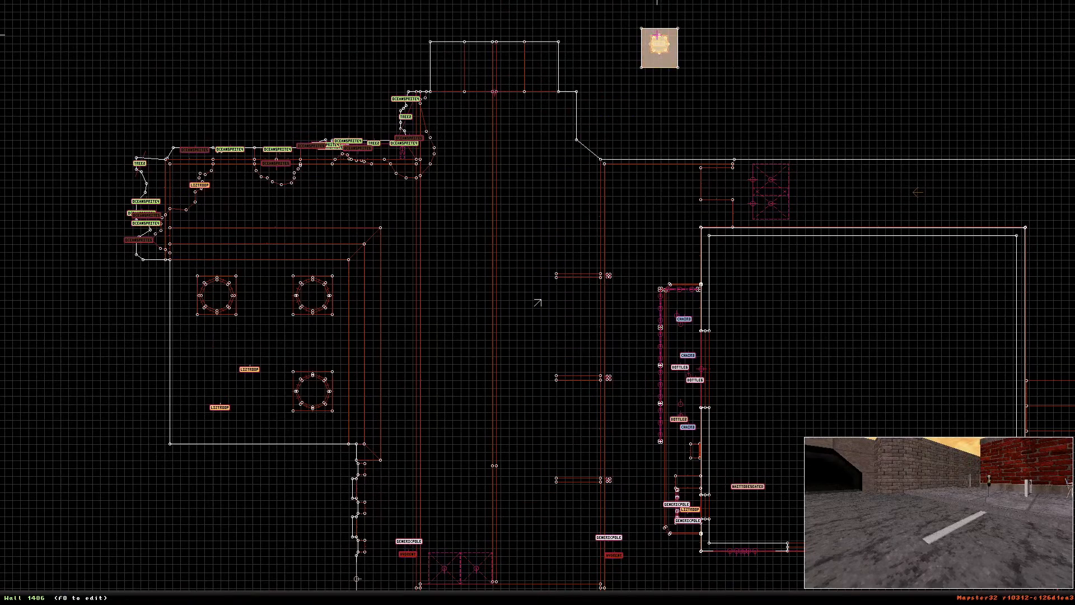
right_click(757, 60)
right_drag(538, 301, 489, 121)
drag(487, 480, 391, 62)
right_drag(416, 144, 537, 302)
key(t)
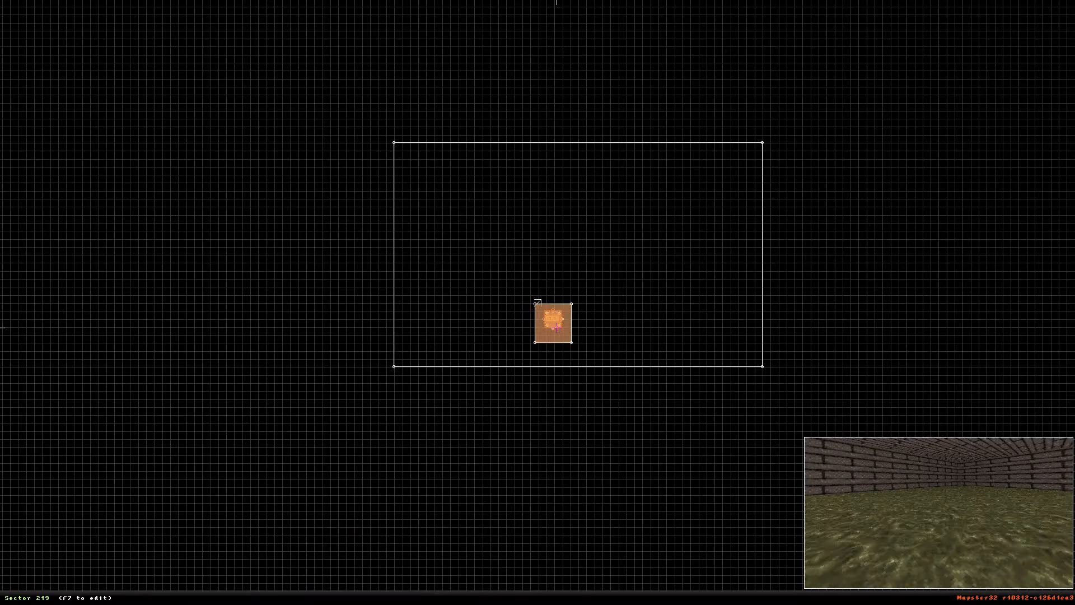
key(Return)
drag(561, 338, 571, 261)
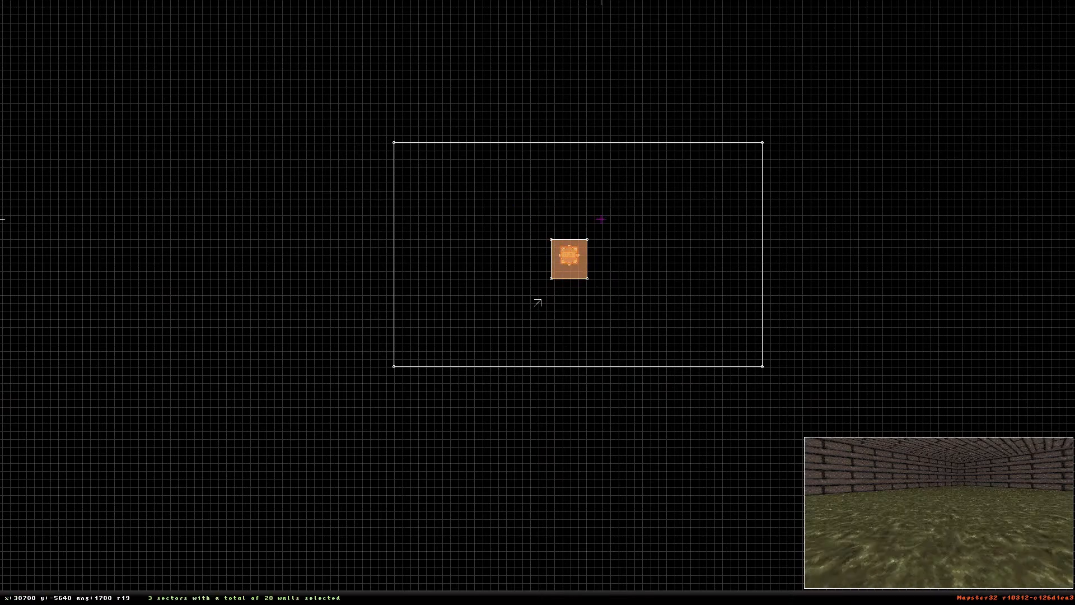
Attach the duplicated sectors to the separate room as an inner loop and join their rectangular surround with the room's sector
key(KP_Enter)
key(a)
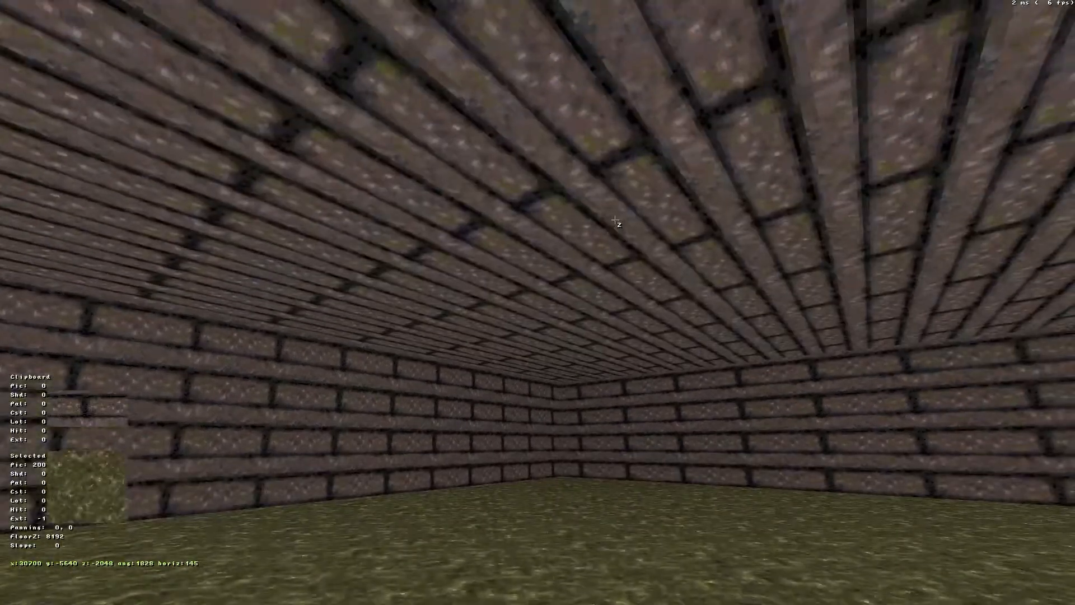
key(KP_Enter)
scroll(545, 296, up, 3)
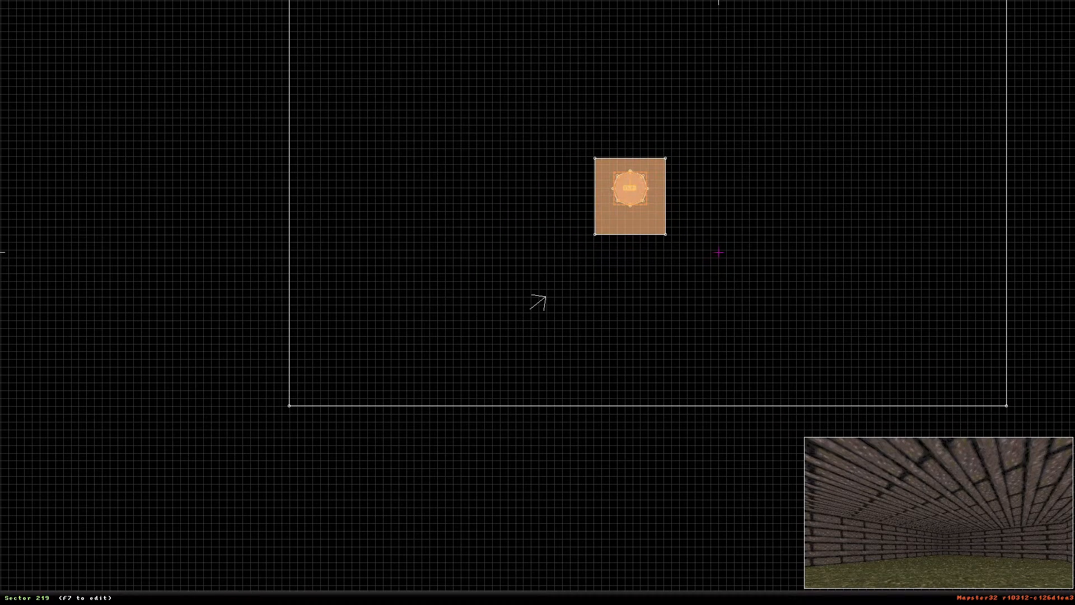
key(alt+s)
key(y)
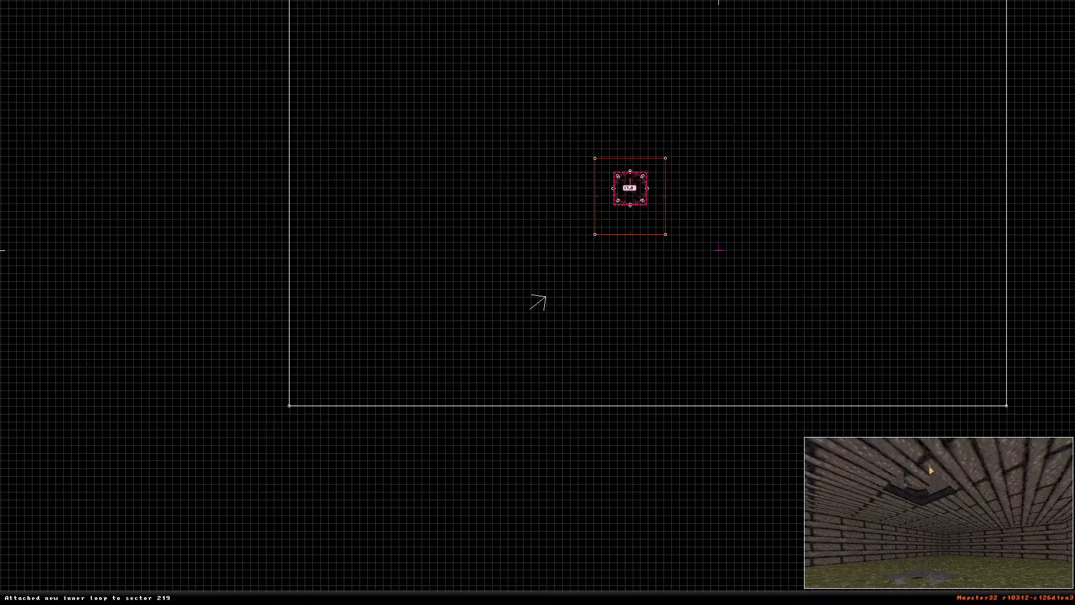
key(j)
key(j)
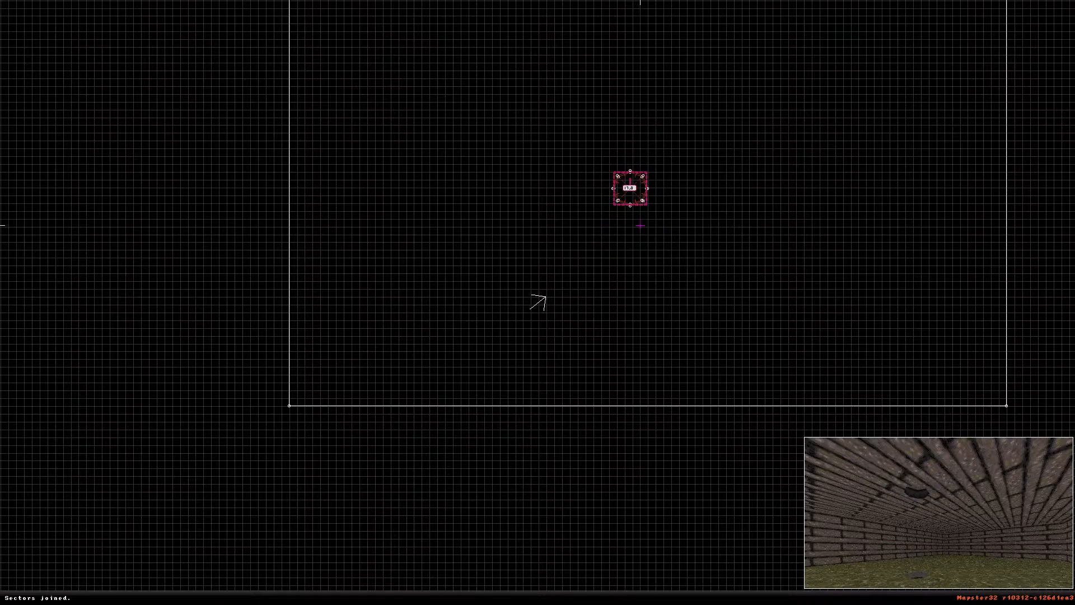
Delete the manhole cover sprite from the copied manhole in the room's floor
key(KP_Enter)
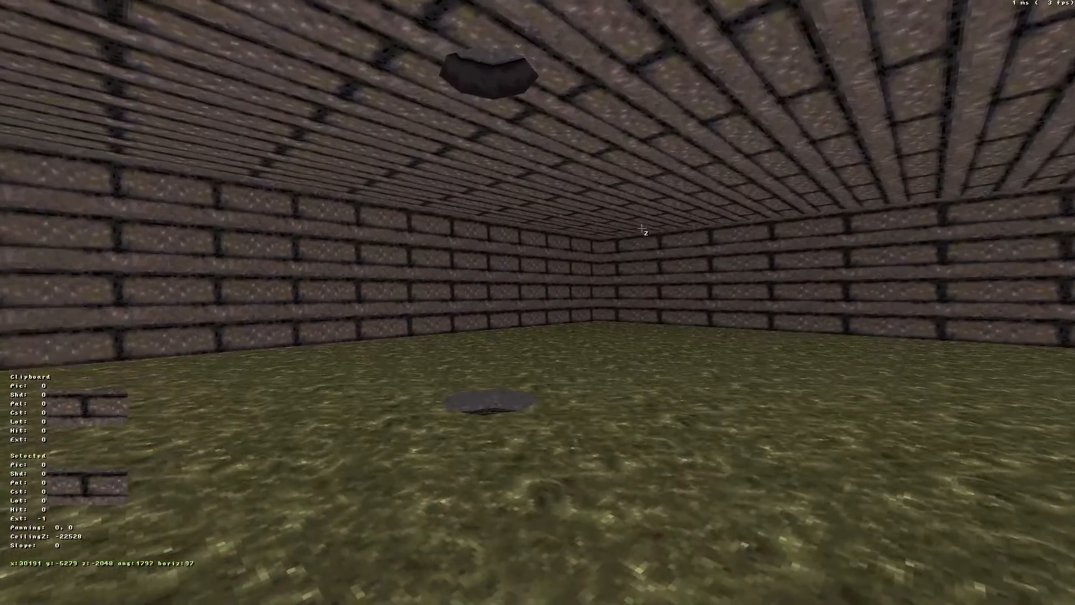
key(Up)
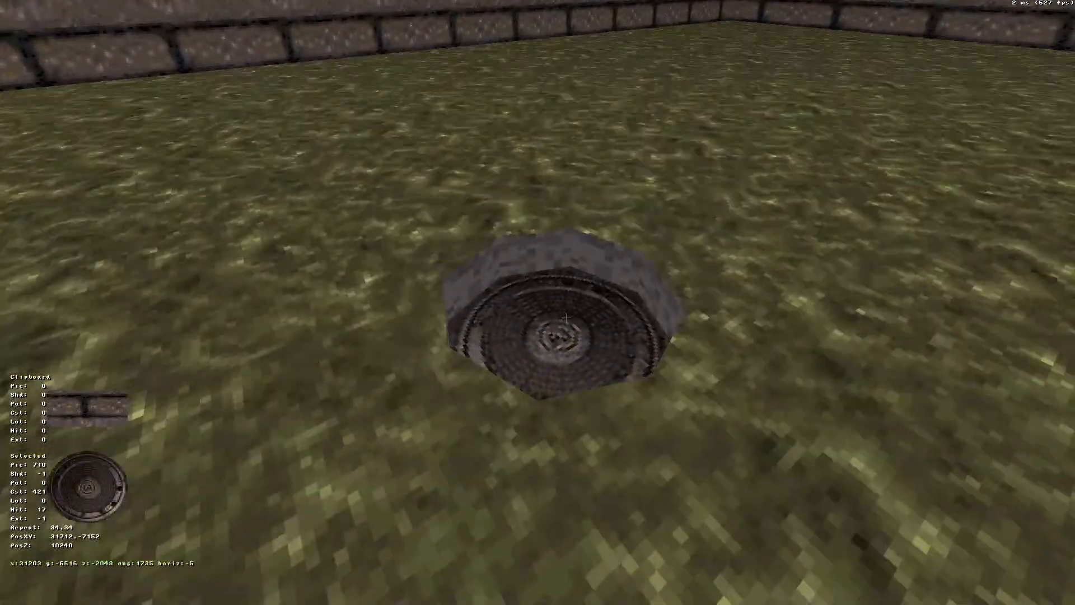
key(Up)
key(Up)
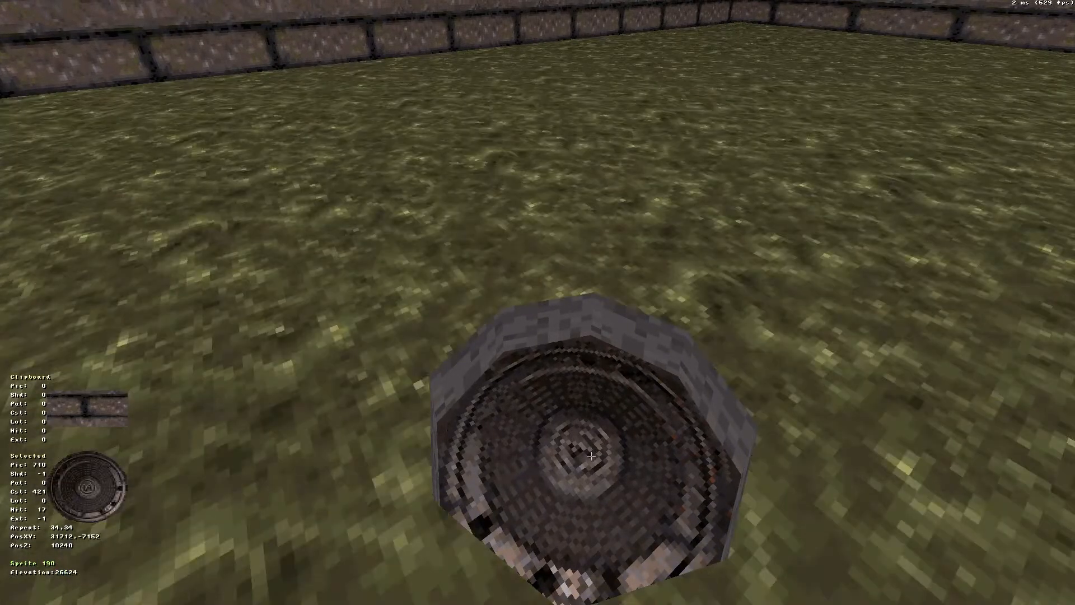
key(Delete)
Raise the floor of the copied manhole's shaft until it is level with the room's floor
right_drag(591, 456, 591, 456)
key(Up)
click(558, 562)
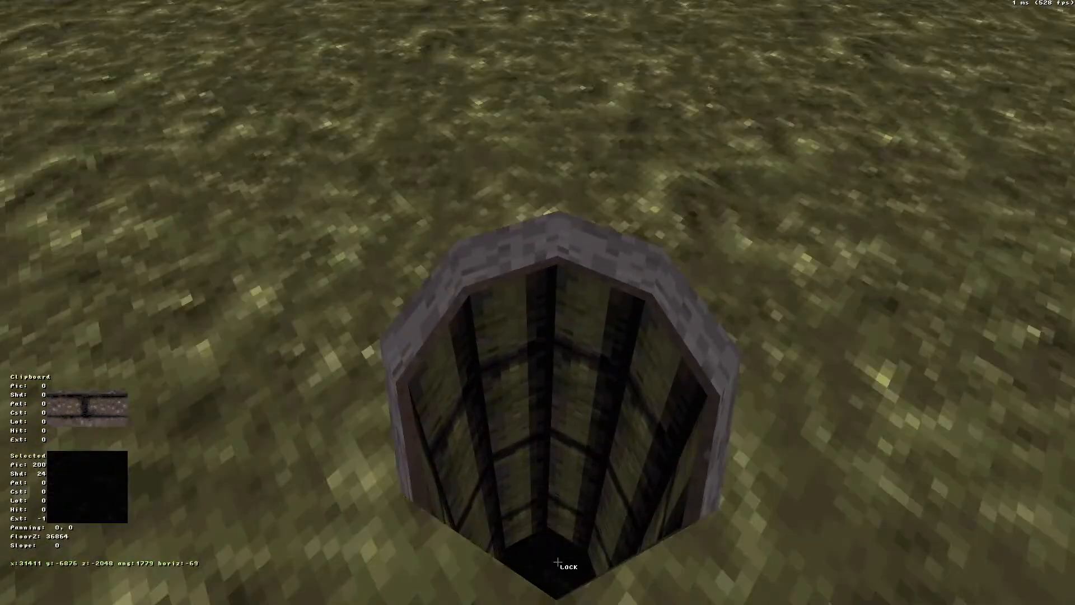
key(Page_Up)
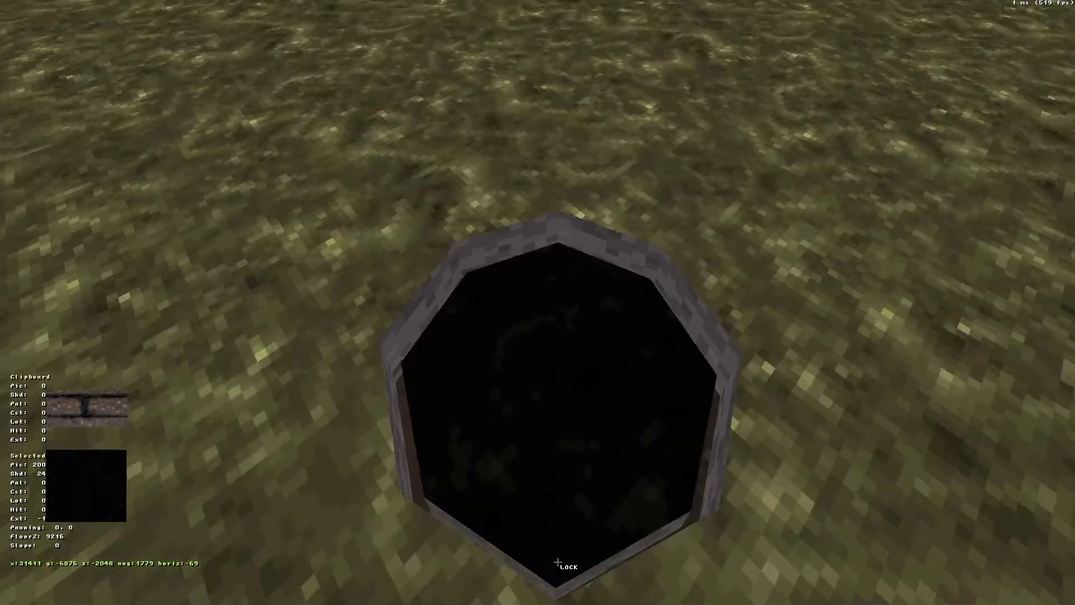
key(Up)
key(Down)
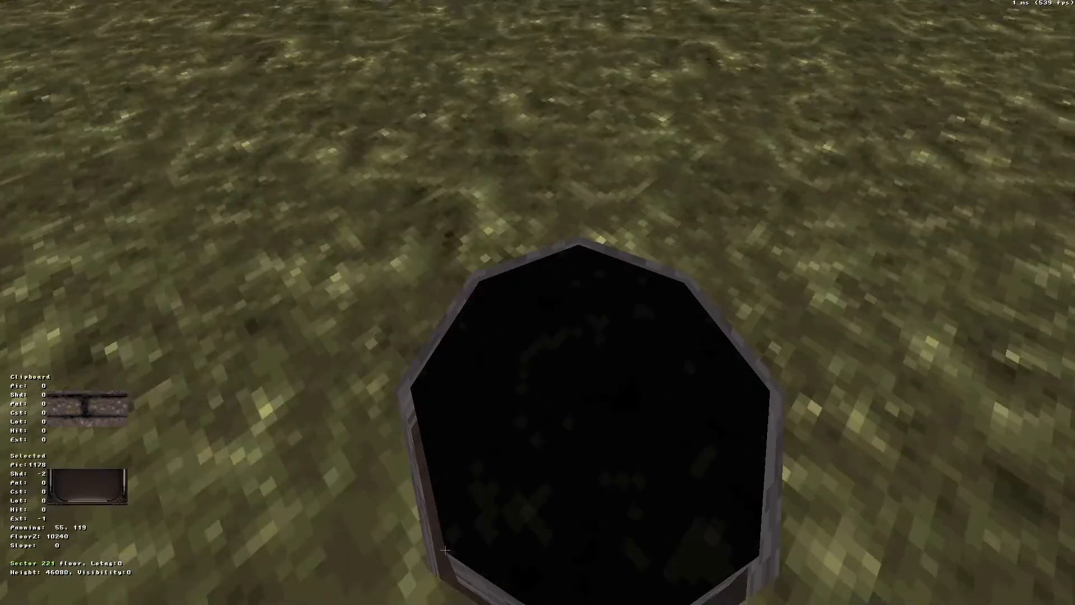
Join the thin ring sector around the copied manhole with the surrounding room sector
key(KP_Enter)
scroll(573, 327, up, 6)
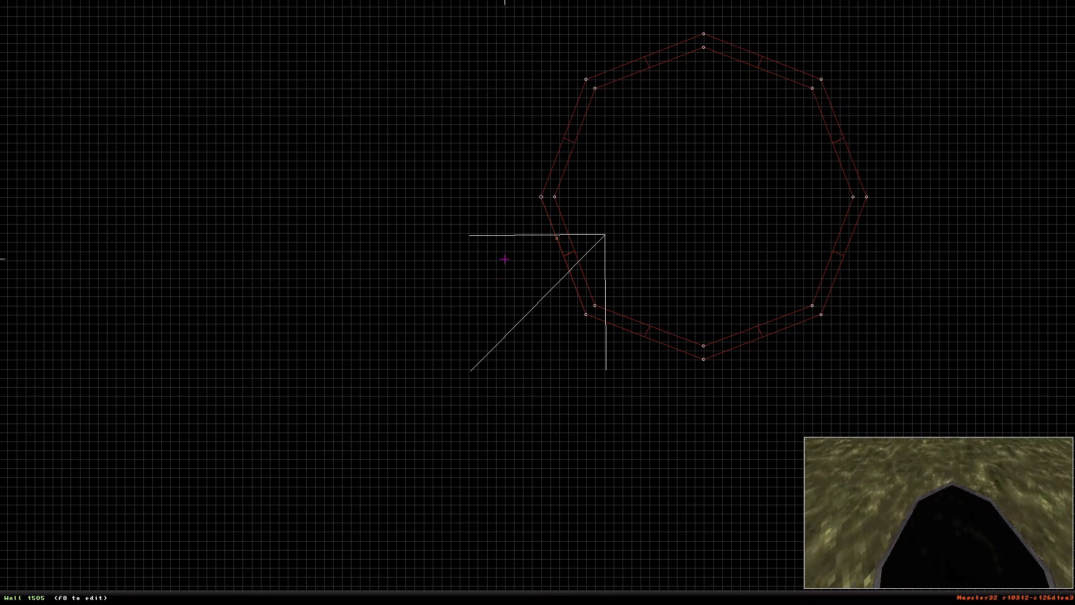
key(j)
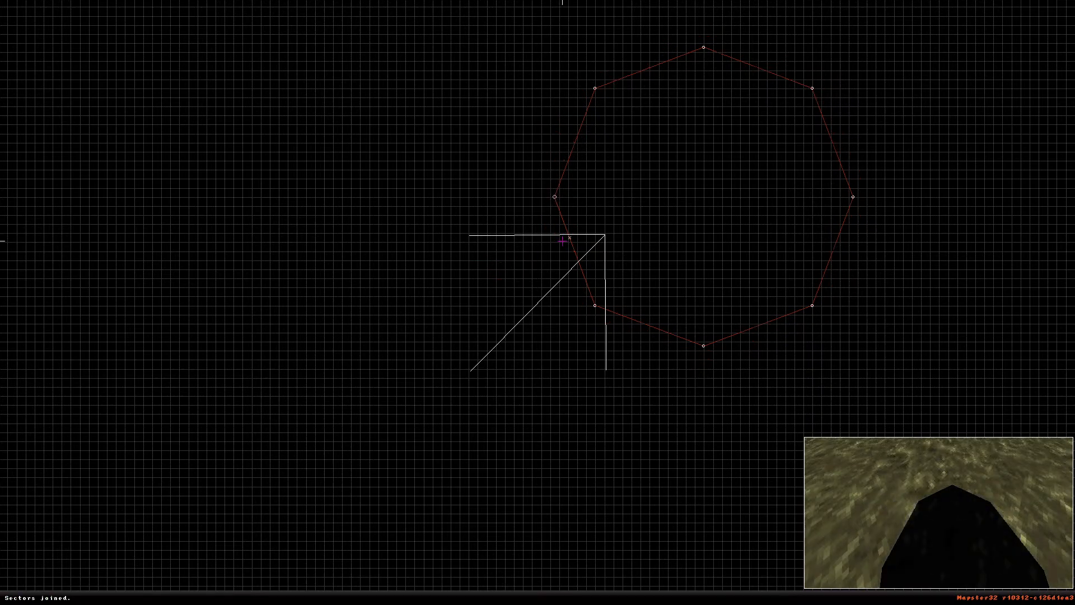
Brighten the dark octagonal floor of the copied manhole to shade -3
key(KP_Enter)
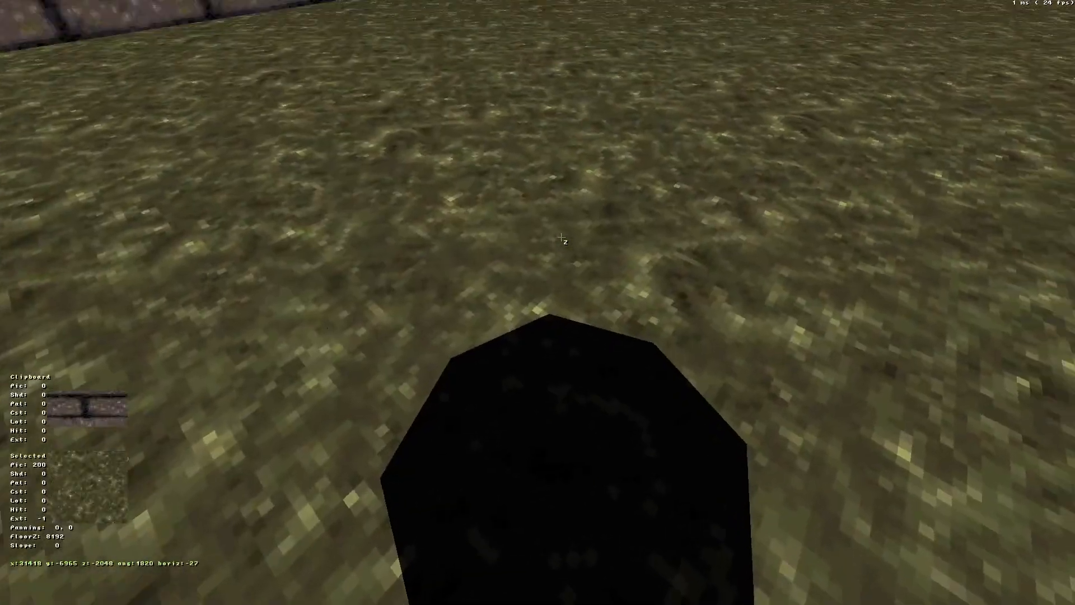
key(Down)
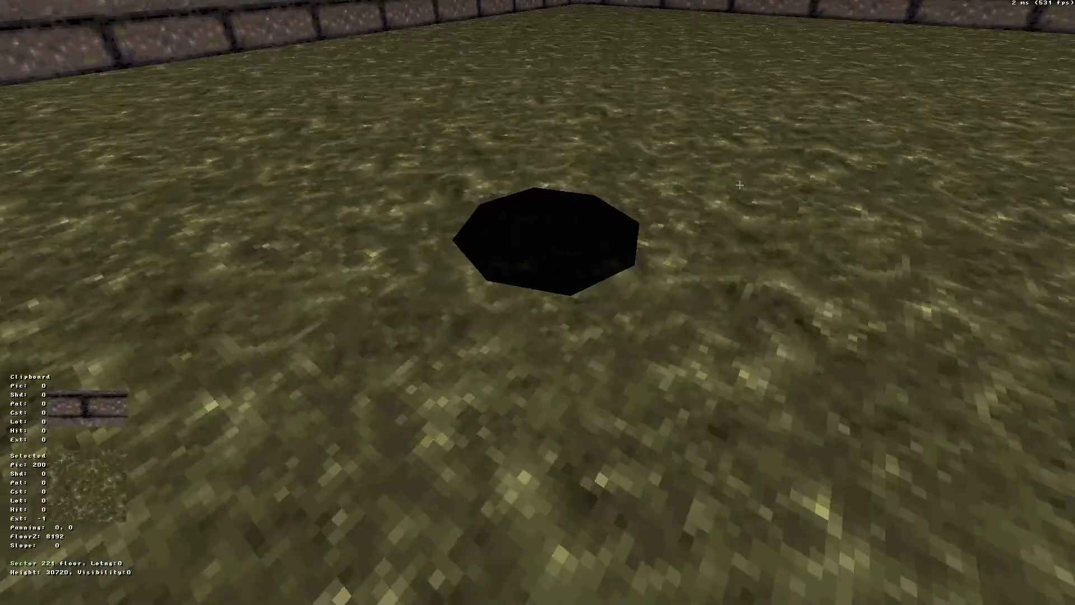
key(KP_Add)
key(KP_Add)
key(KP_Add)
key(KP_Add)
key(KP_Add)
key(KP_Add)
key(KP_Add)
key(KP_Add)
key(KP_Add)
key(KP_Add)
key(KP_Add)
key(KP_Add)
key(KP_Add)
key(KP_Add)
key(KP_Add)
key(KP_Add)
key(KP_Add)
key(KP_Add)
key(KP_Add)
key(KP_Add)
key(KP_Add)
key(KP_Add)
key(KP_Add)
key(KP_Add)
key(KP_Add)
key(KP_Add)
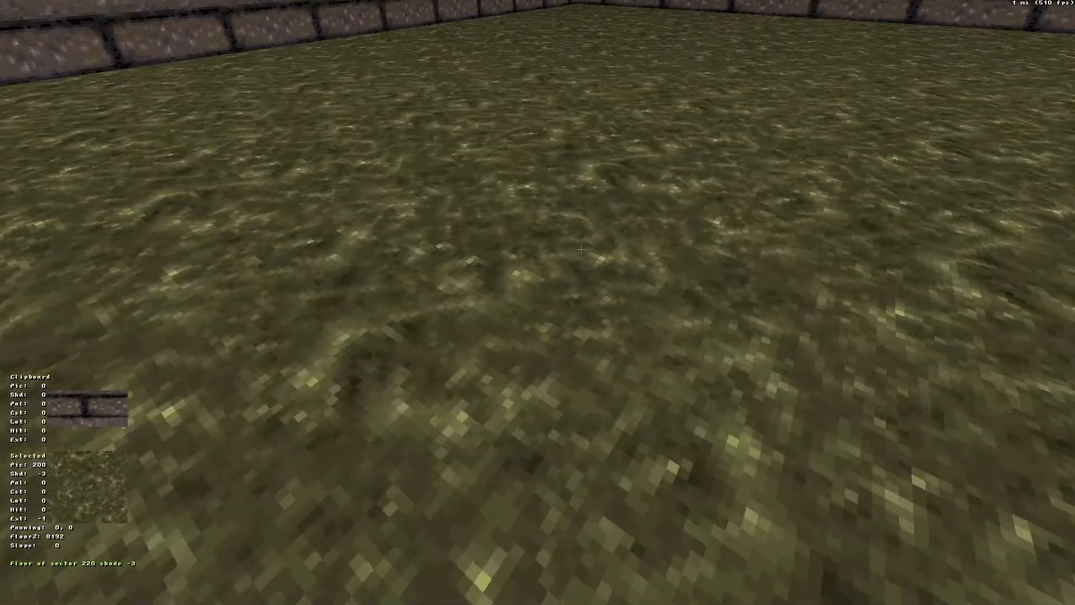
Darken the room's floor around the octagon to shade 7
key(KP_Subtract)
key(KP_Subtract)
key(KP_Subtract)
key(KP_Subtract)
key(KP_Subtract)
key(KP_Subtract)
key(KP_Subtract)
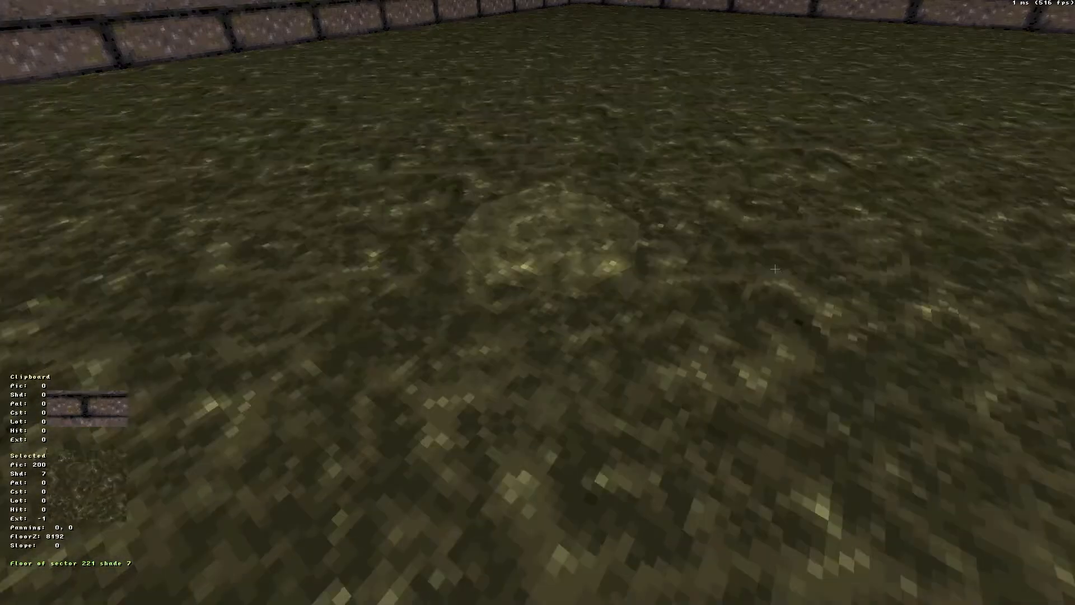
Inspect the shaft opening in the ceiling and undo the shade changes on the room's floor and the octagonal floor
right_drag(775, 268, 776, 271)
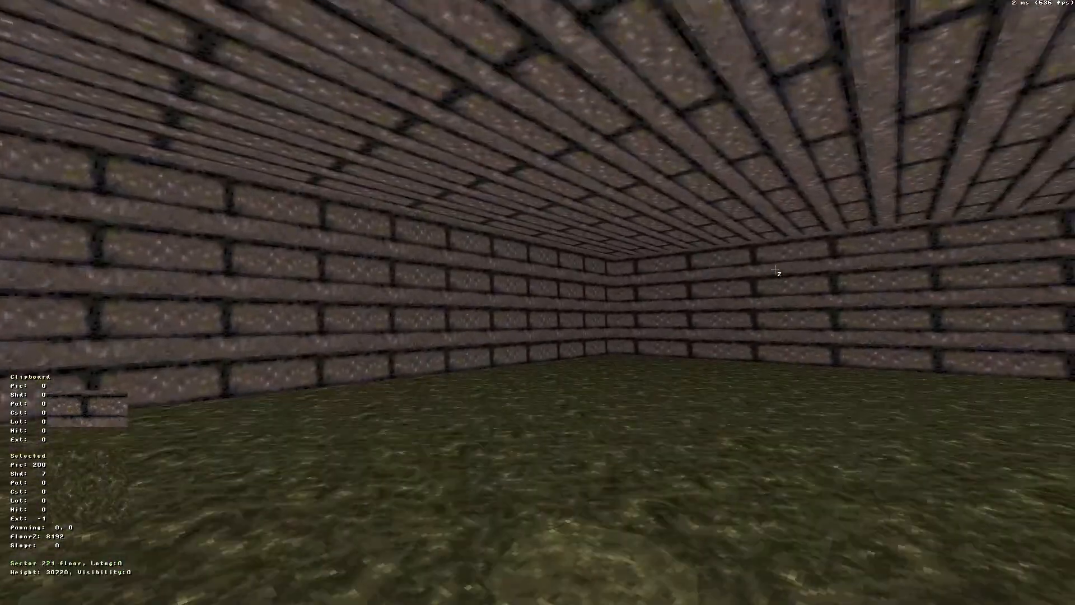
right_drag(818, 329, 818, 329)
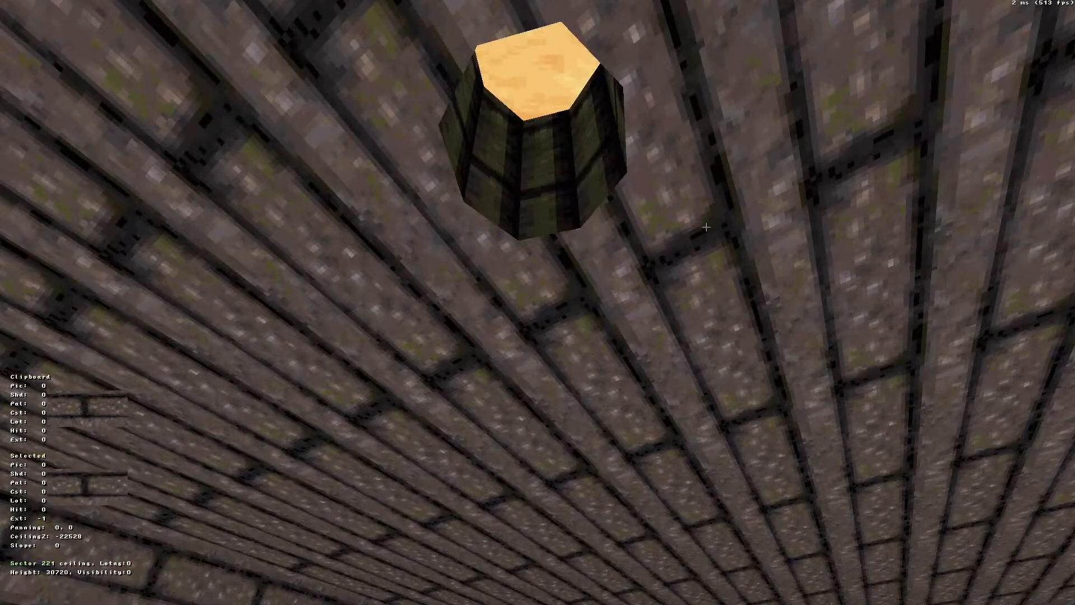
right_drag(679, 252, 679, 252)
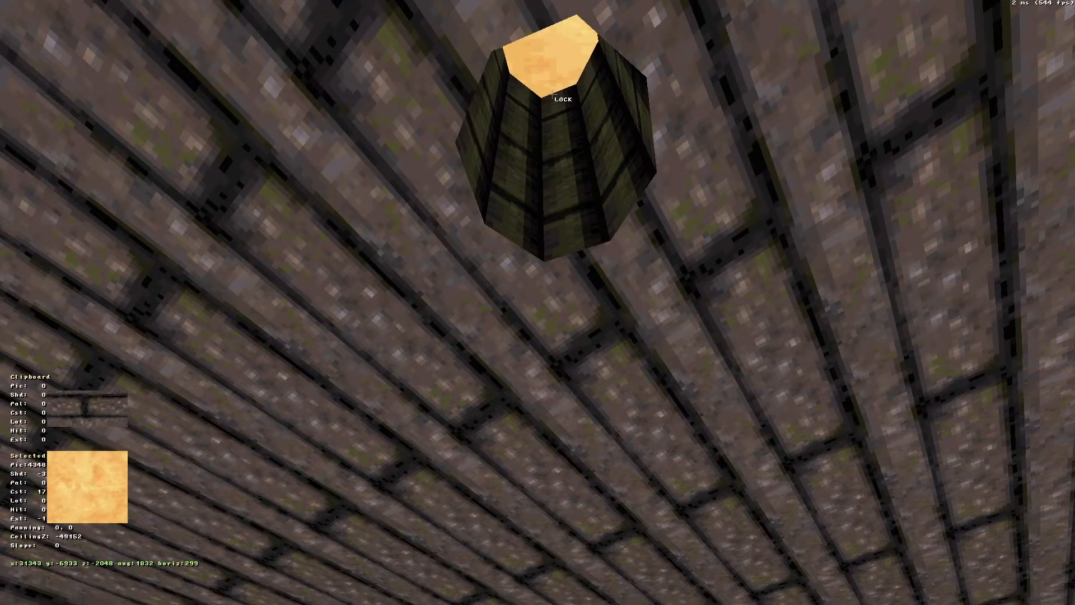
right_drag(757, 424, 757, 424)
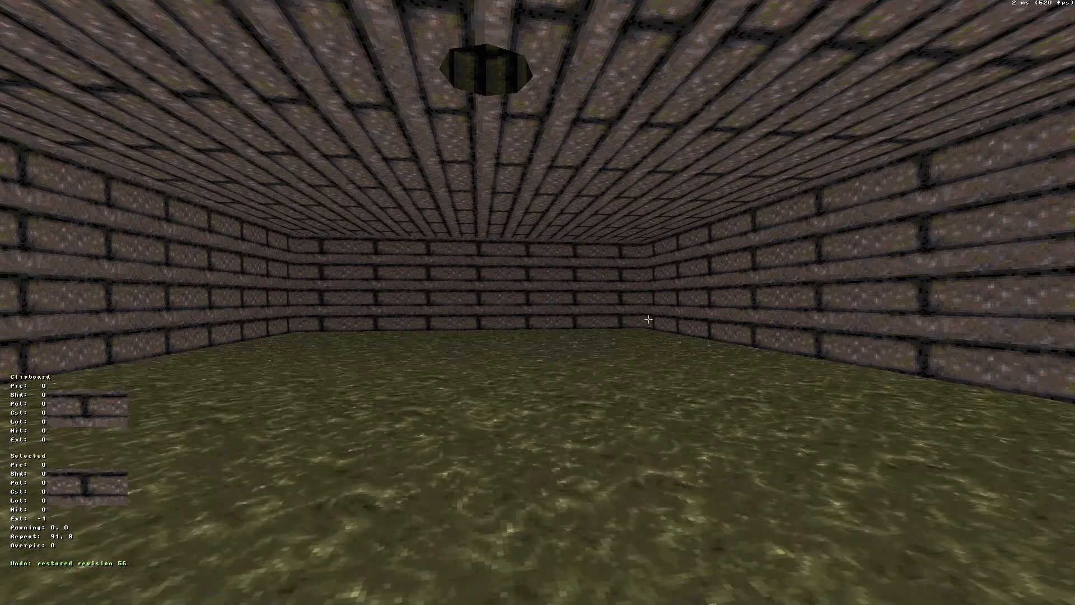
key(ctrl+z)
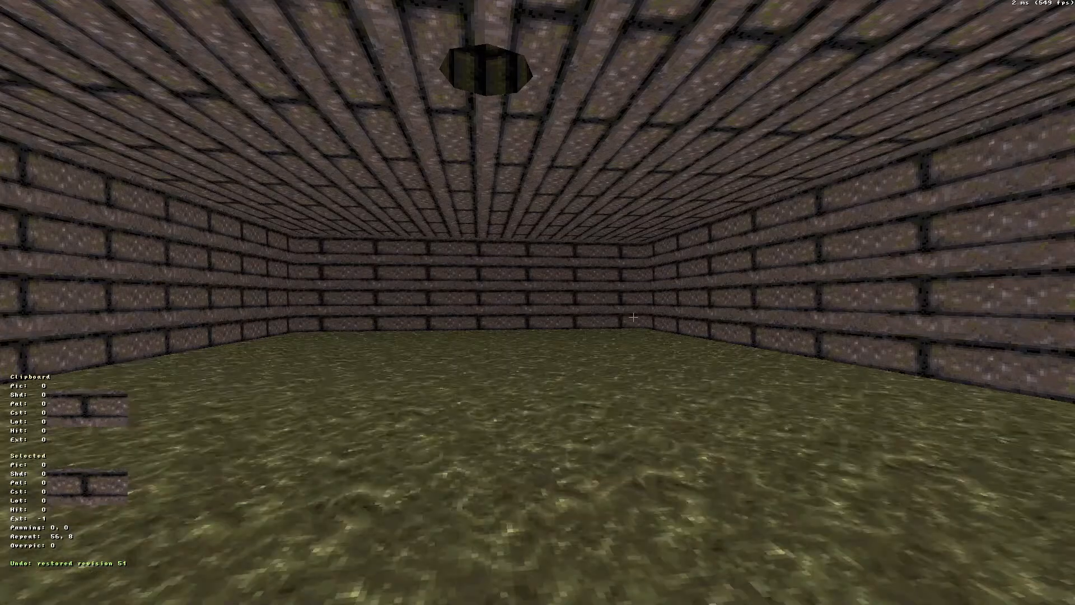
key(ctrl+z)
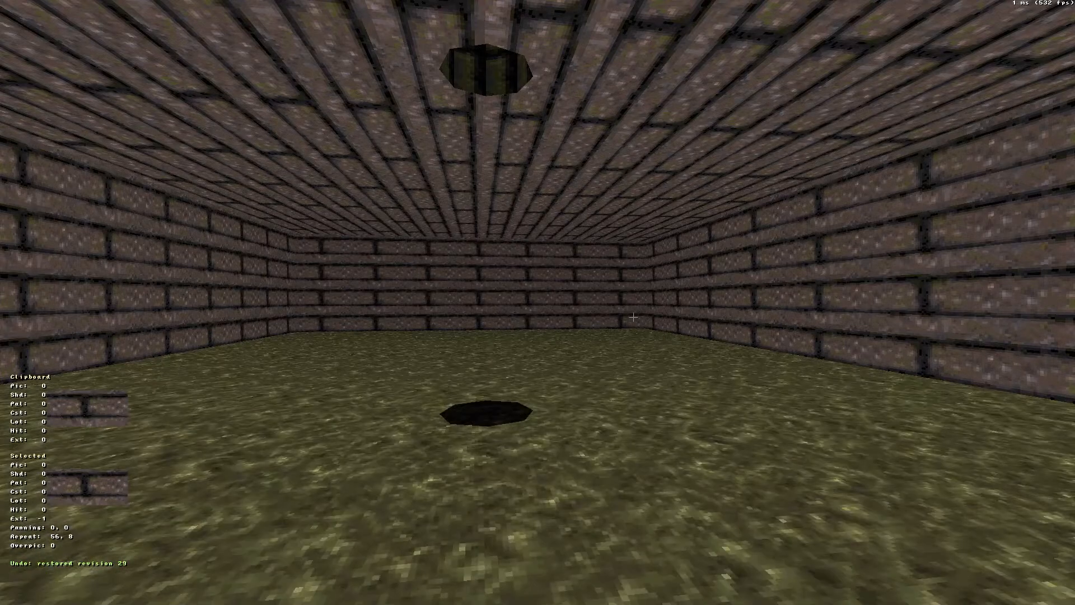
key(ctrl+z)
key(ctrl+z)
key(ctrl+z)
key(ctrl+z)
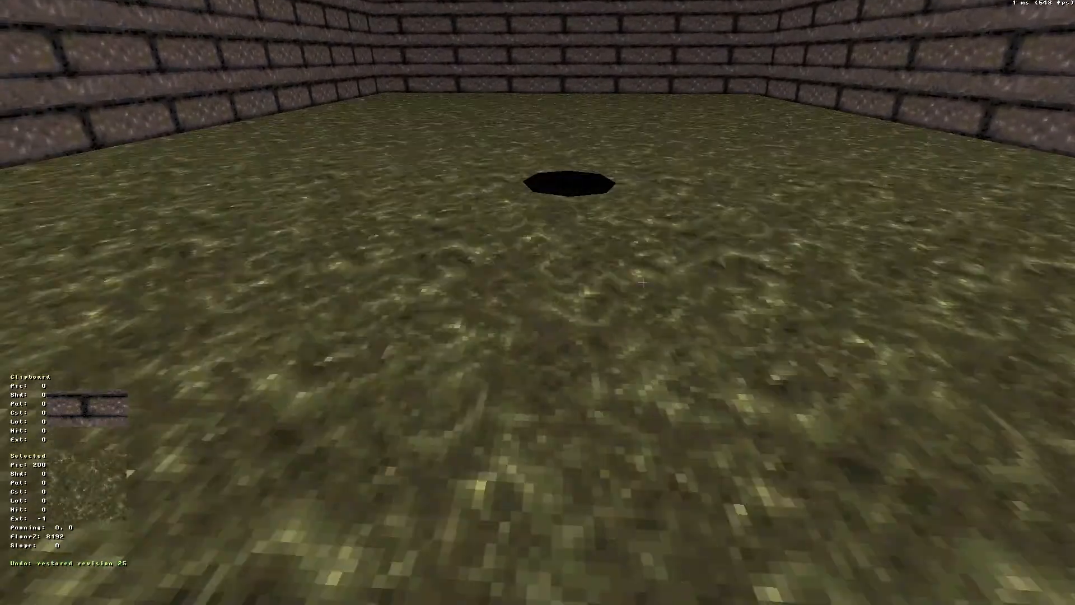
Undo one more edit, check the octagonal floor, and set the ceiling shade of the shaft's rim to 3
key(ctrl+z)
right_drag(644, 260, 644, 259)
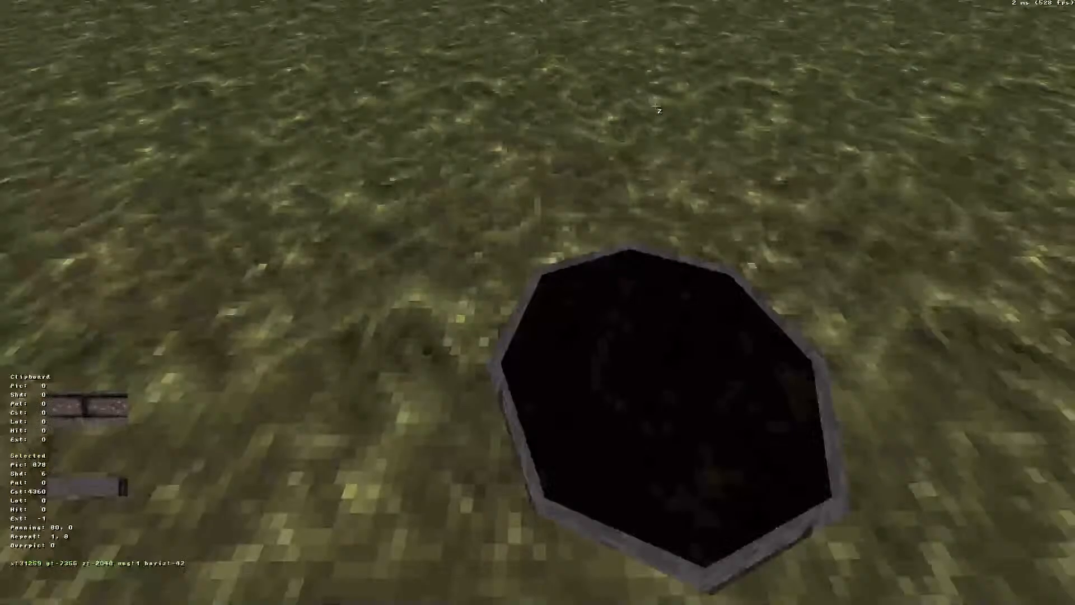
right_drag(656, 108, 656, 104)
right_drag(629, 150, 629, 152)
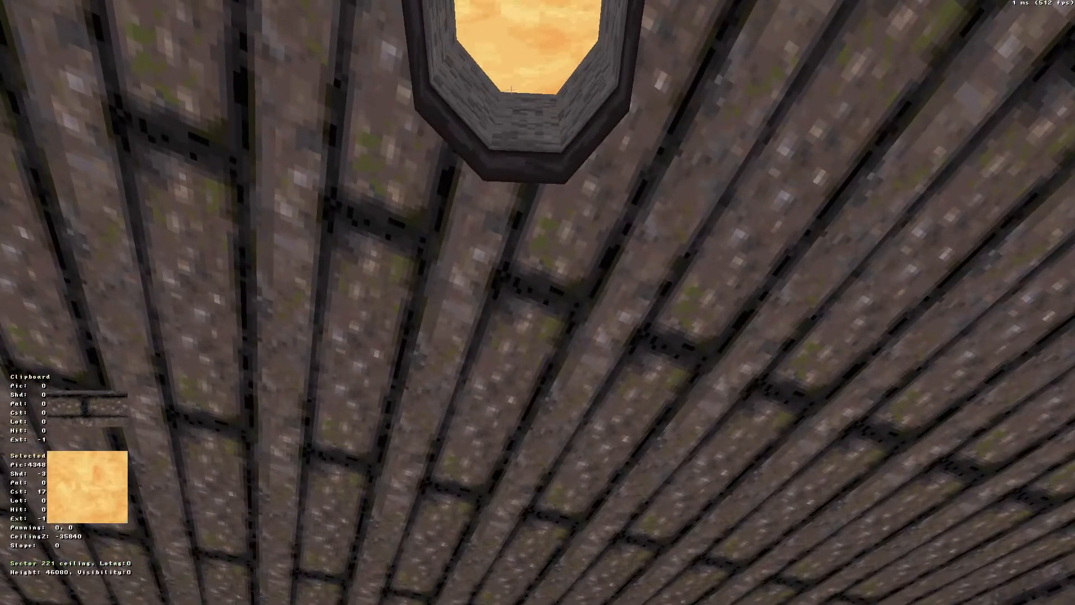
right_drag(513, 90, 513, 90)
key(Down)
key(Up)
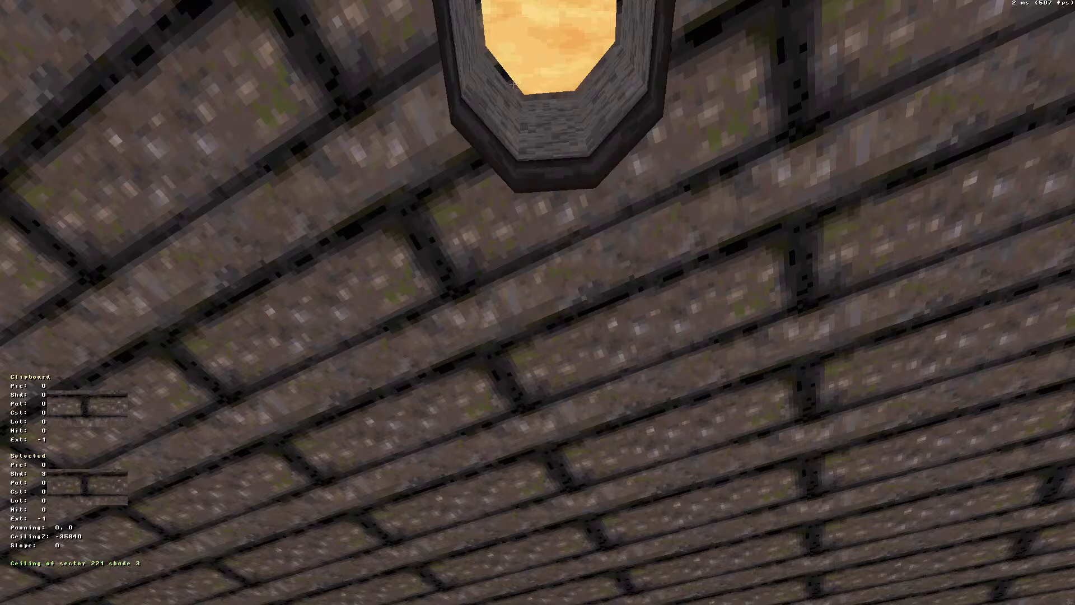
Darken the room's floor to shade 10 and copy the bright octagon's floor at shade -11 onto the thin ring around it
right_drag(513, 85, 512, 84)
key(Up)
key(Up)
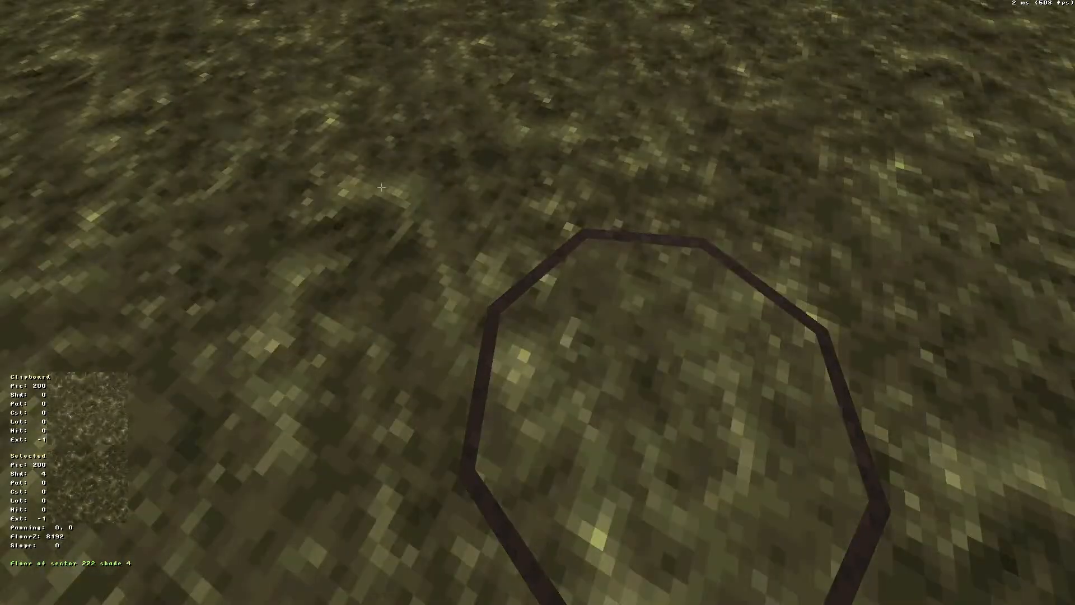
key(Tab)
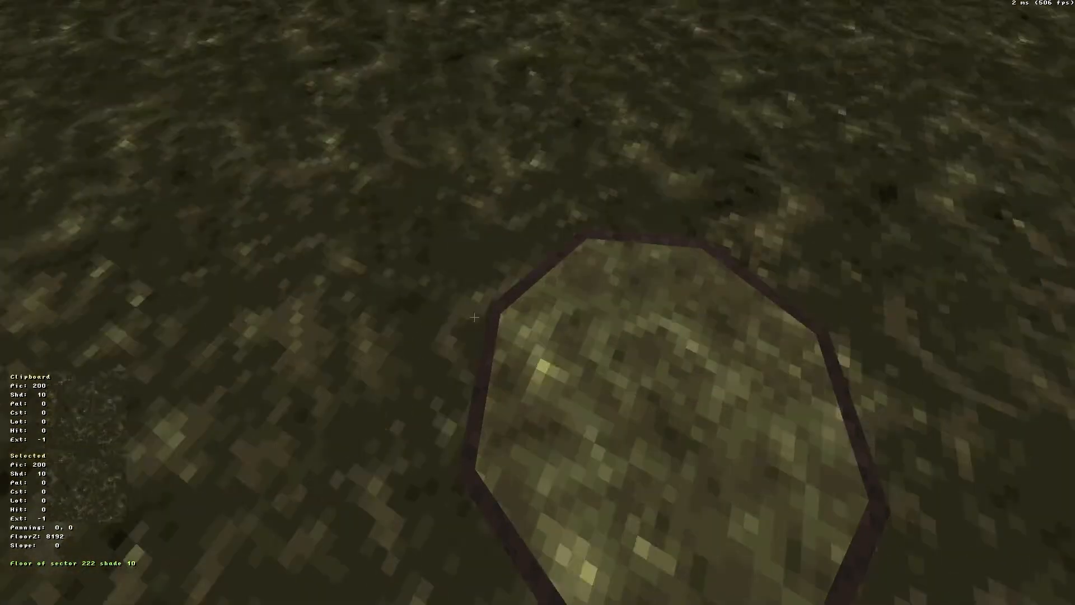
key(Tab)
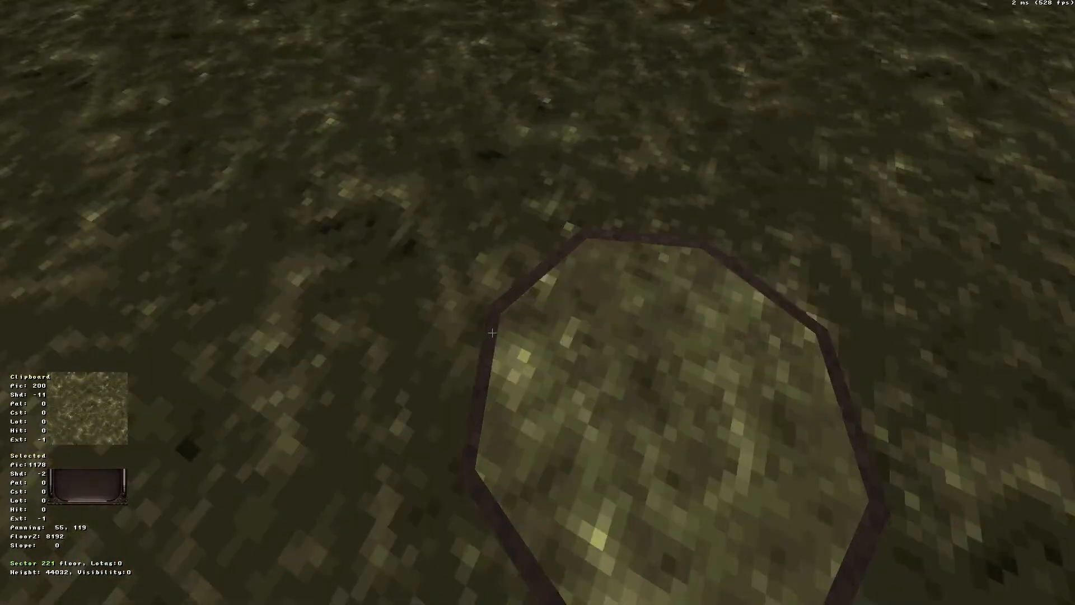
key(Return)
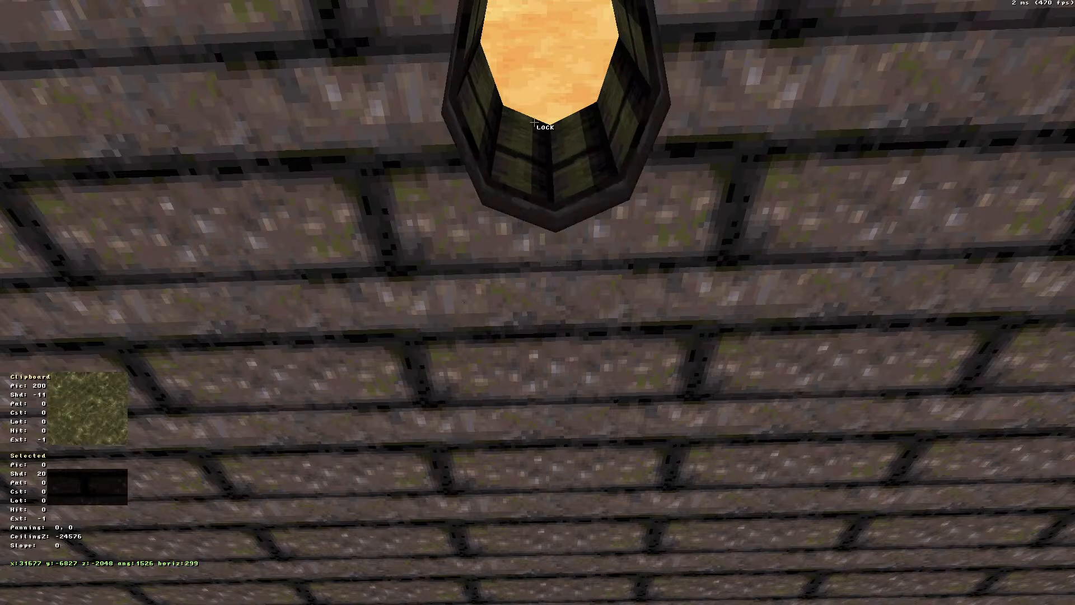
Lower the sewer room's ceiling to Z -22528 and the ceiling of the shaft's rim to Z -21504
key(Page_Down)
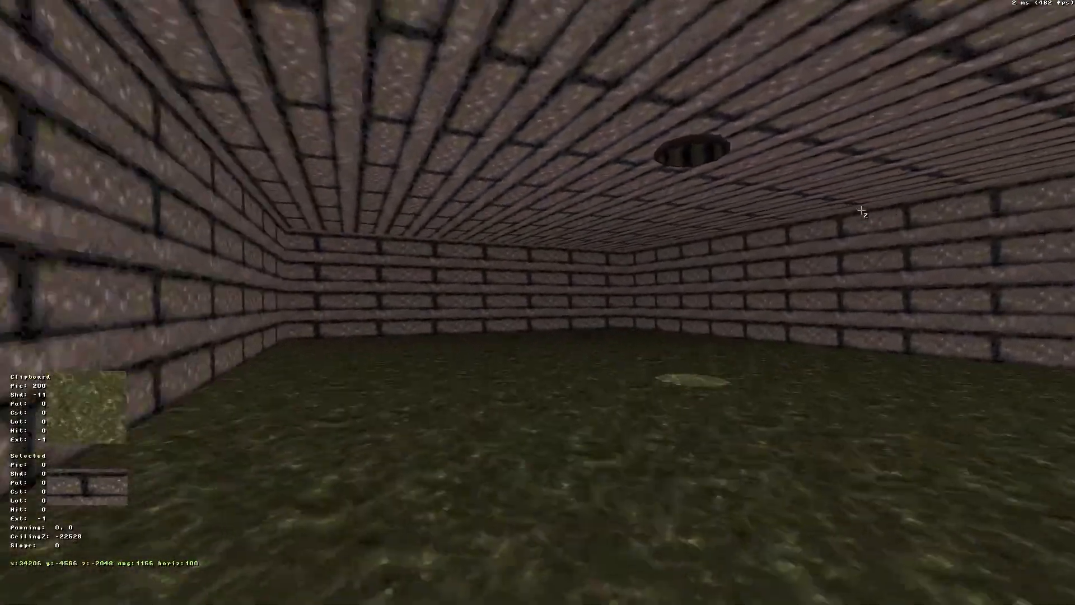
key(Down)
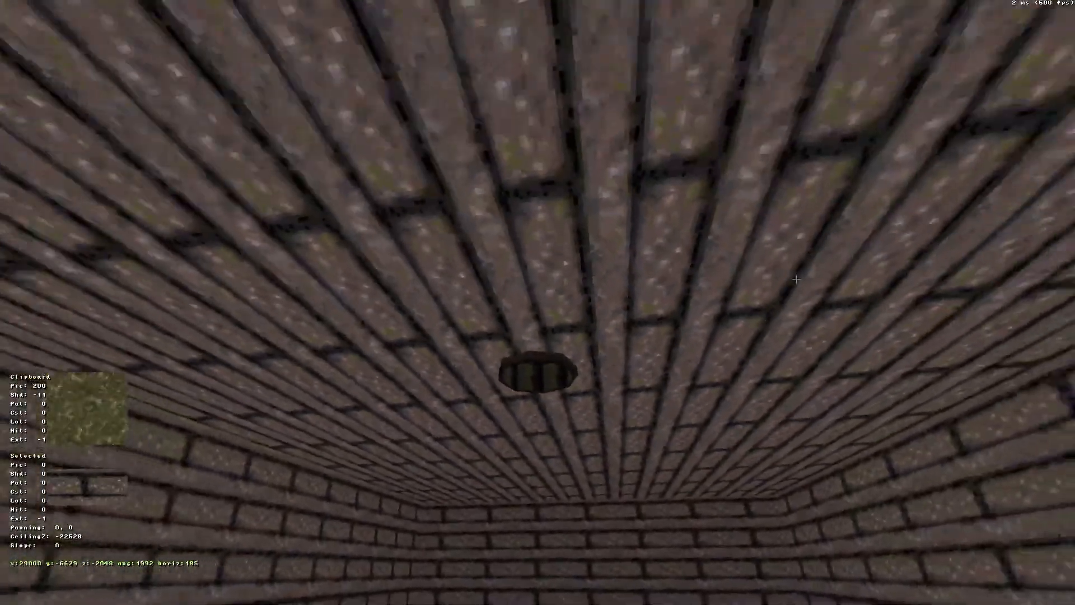
middle_drag(861, 210, 784, 305)
key(Up)
key(Up)
key(Up)
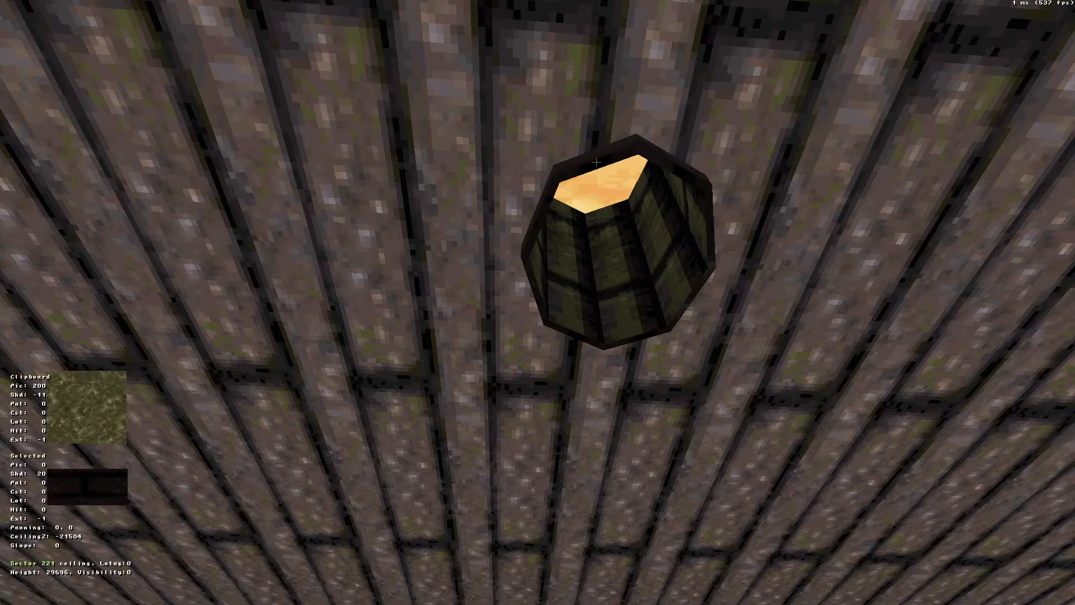
Apply texture 878 to the ceiling of the shaft's rim and darken it to shade 20
key(Tab)
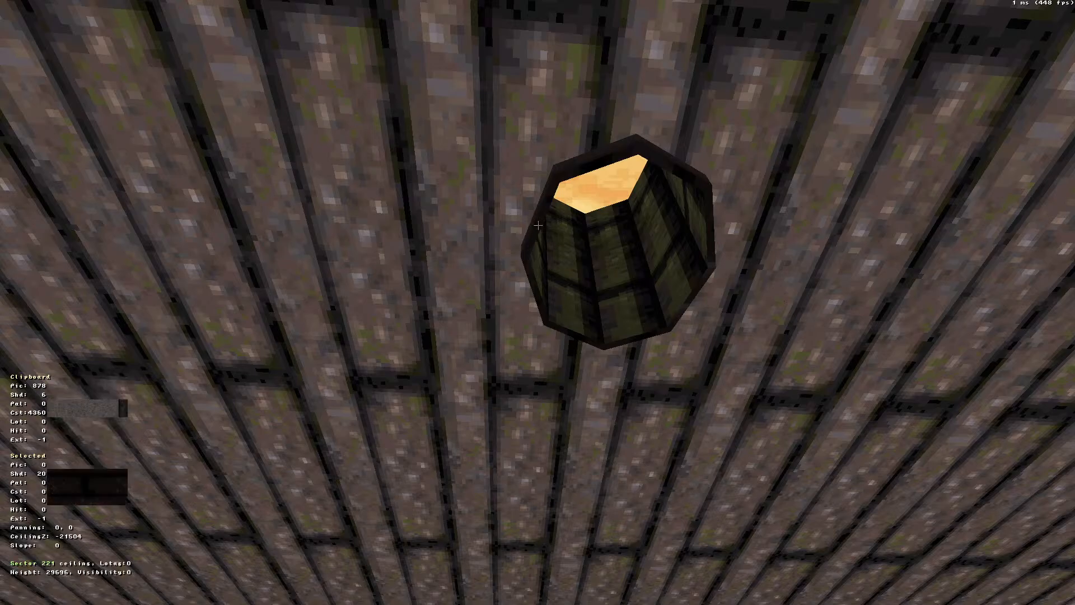
key(Return)
key(KP_Subtract)
key(KP_Subtract)
key(KP_Subtract)
key(KP_Subtract)
key(KP_Subtract)
key(KP_Subtract)
key(KP_Subtract)
key(KP_Subtract)
key(KP_Subtract)
key(KP_Subtract)
key(KP_Subtract)
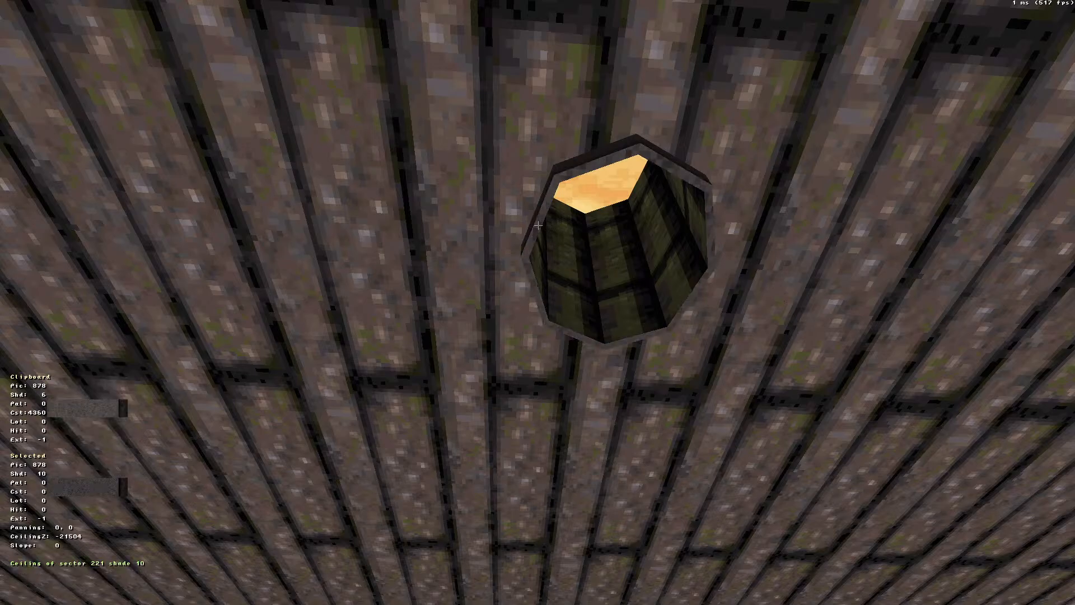
key(KP_Subtract)
key(KP_Subtract)
key(KP_Subtract)
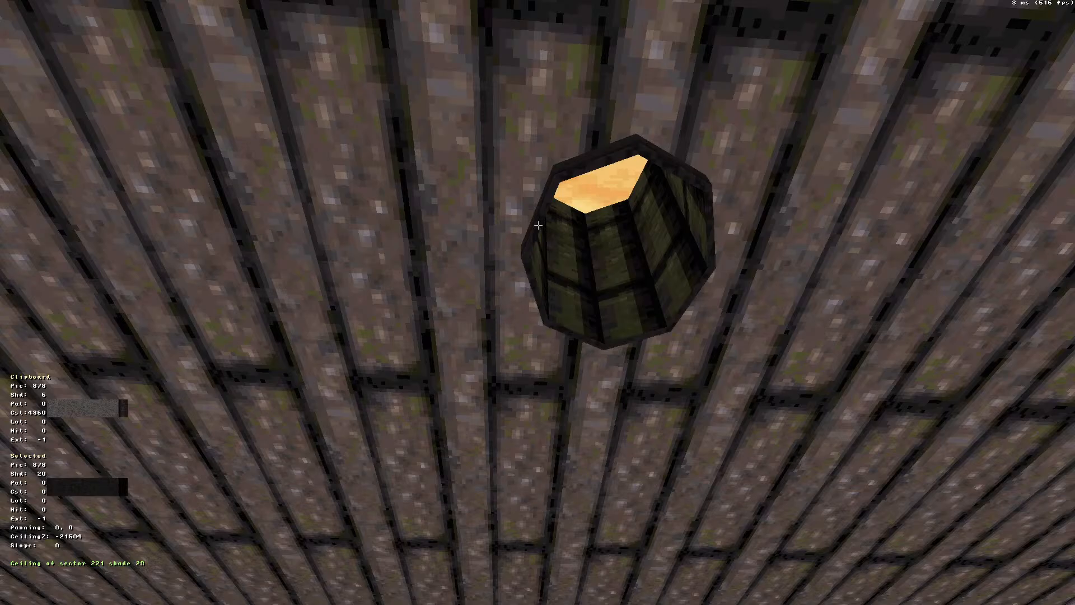
Darken the sewer room's brick ceiling around the shaft slightly, to at least shade 4
right_drag(538, 225, 538, 225)
key(Down)
key(Down)
key(KP_Subtract)
key(KP_Subtract)
key(KP_Subtract)
key(KP_Subtract)
key(KP_Subtract)
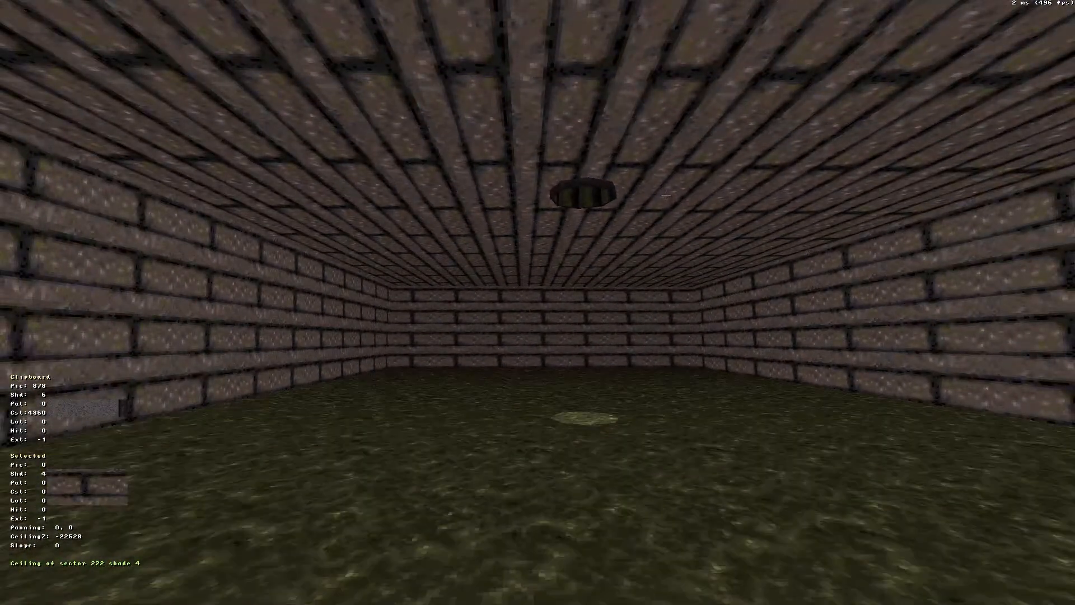
key(KP_Subtract)
right_drag(666, 196, 666, 195)
Inspect the ceiling shaft from below and switch to the 2D map view
key(Up)
key(Down)
key(Up)
key(Down)
key(Up)
key(Down)
key(KP_Enter)
key(KP_Enter)
key(KP_Enter)
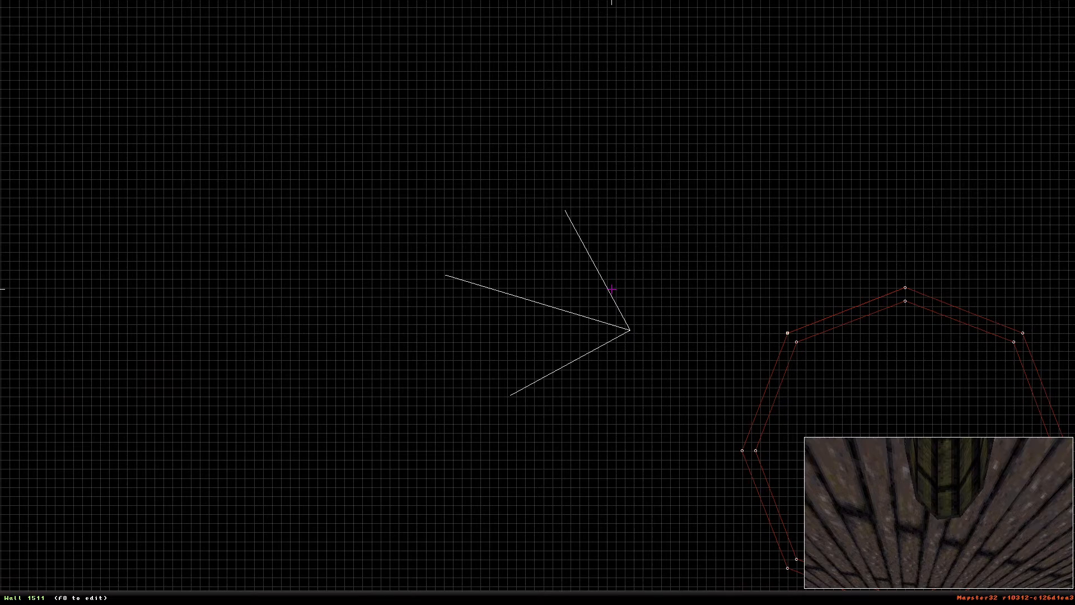
Switch to the EDukeWiki level editing page in the browser and search the wiki for SEWER
key(alt+Tab)
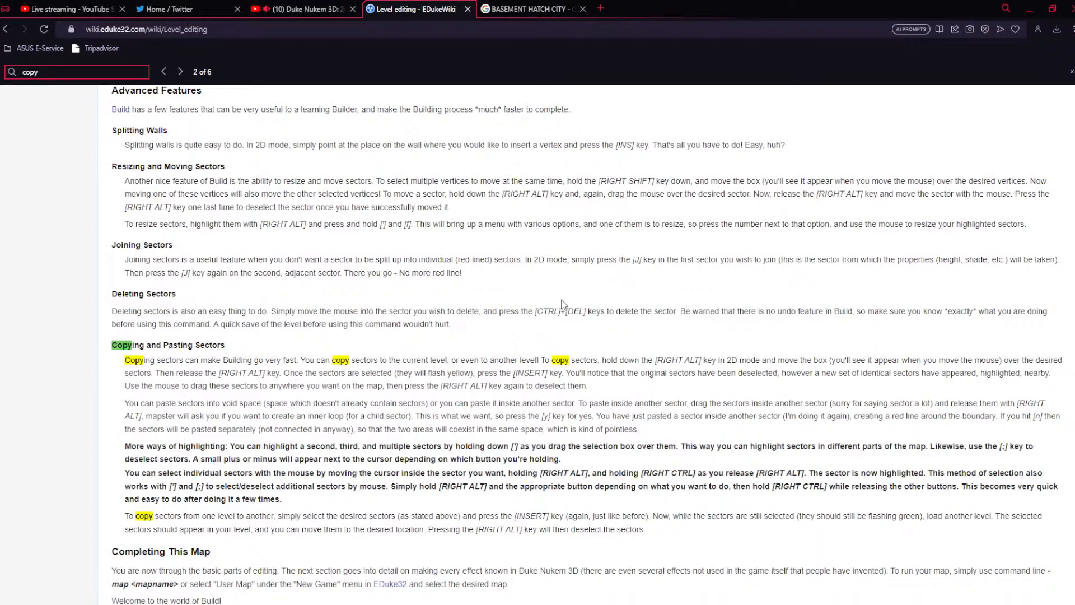
scroll(887, 224, up, 10)
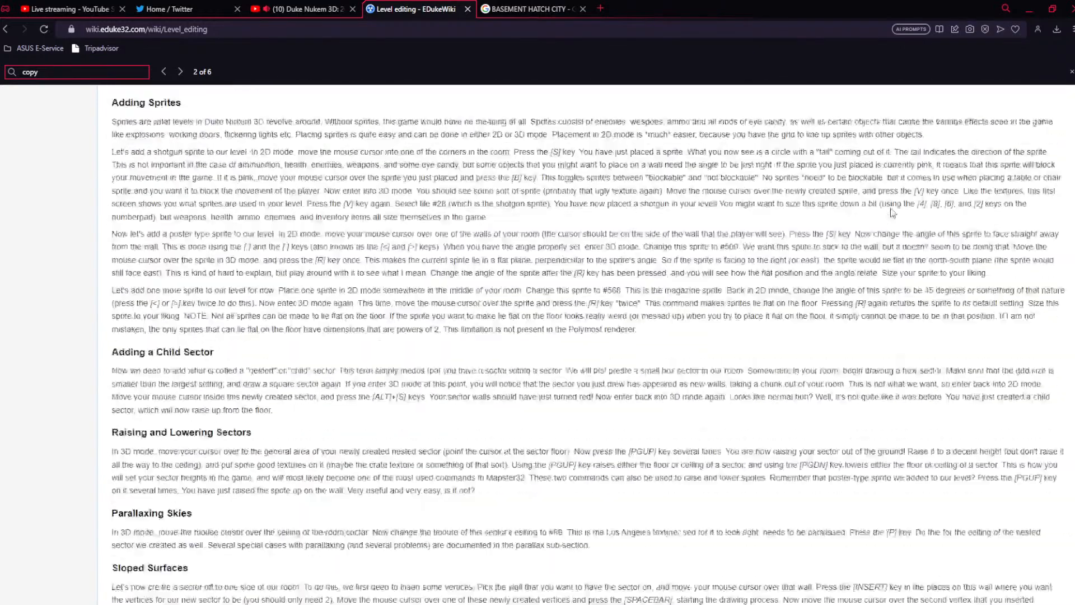
scroll(893, 213, up, 15)
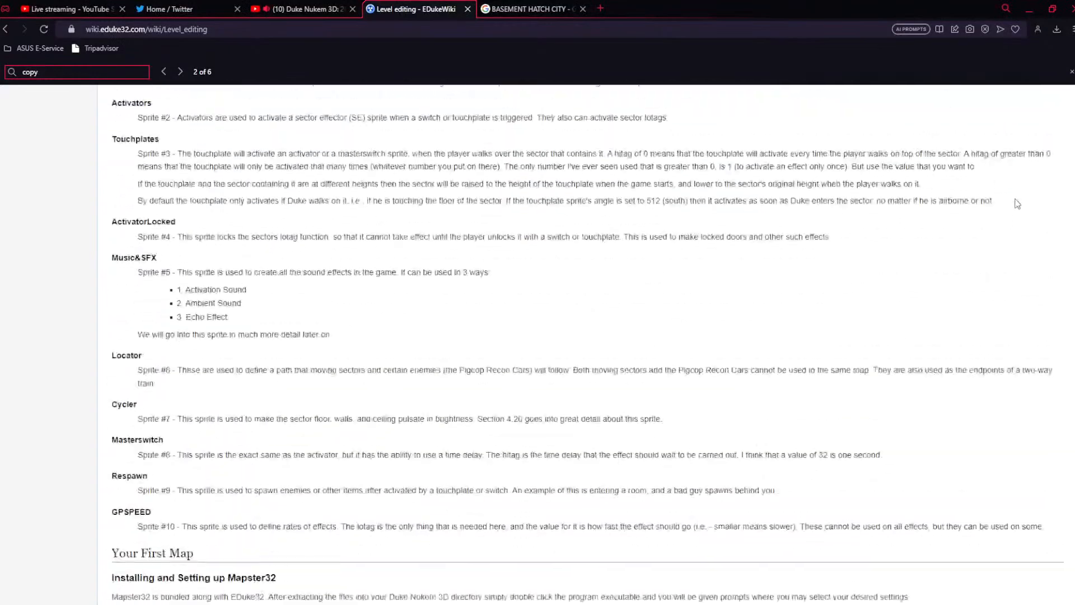
scroll(1018, 203, up, 15)
click(933, 123)
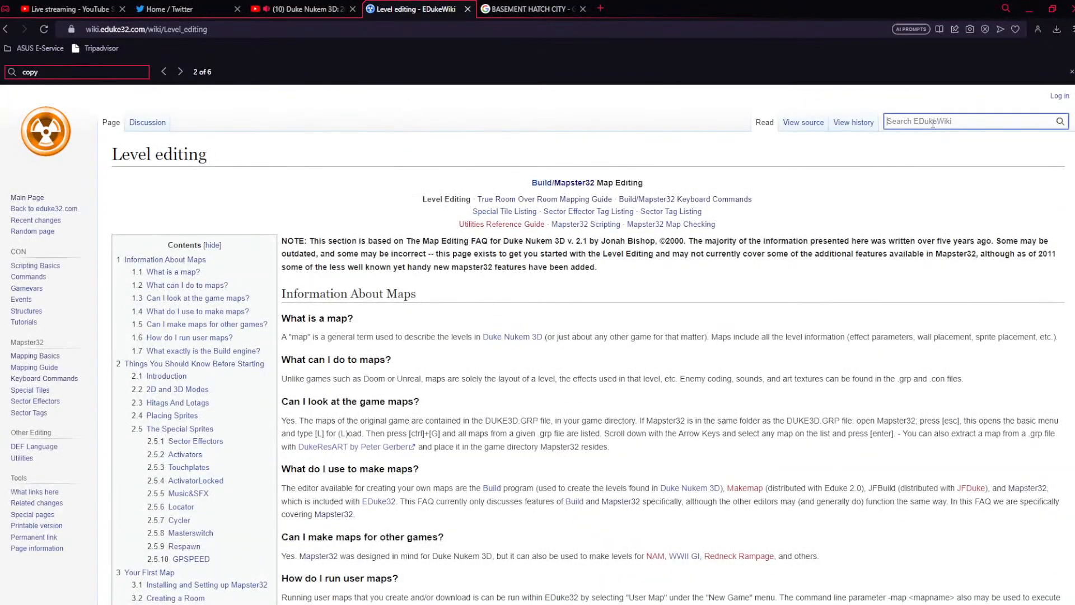
text(SEWER)
key(Return)
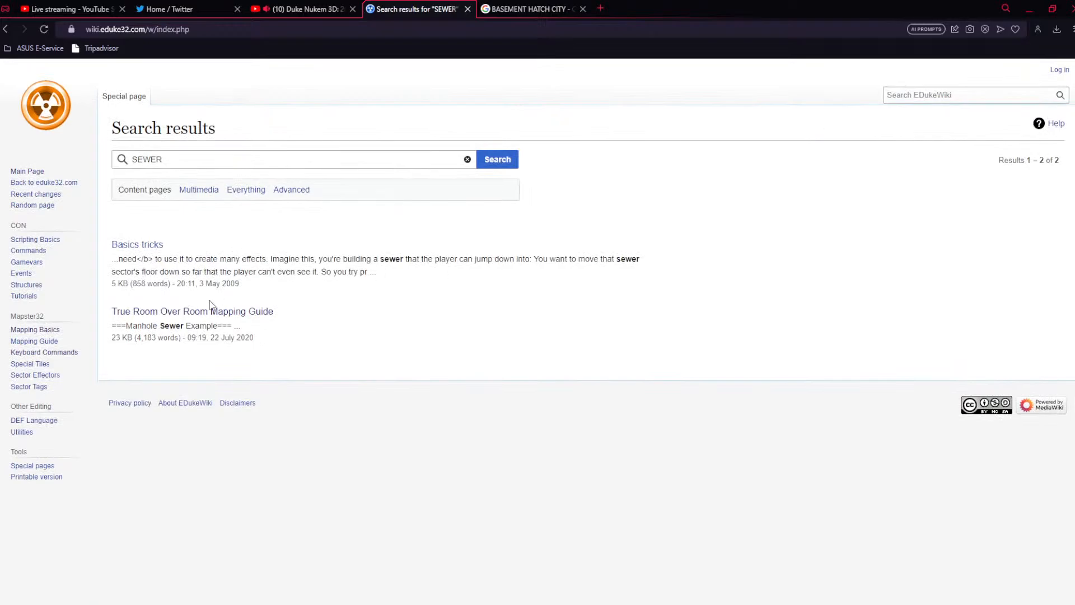
Open the True Room Over Room Mapping Guide and read its Manhole Sewer Example and the surrounding sections
click(213, 313)
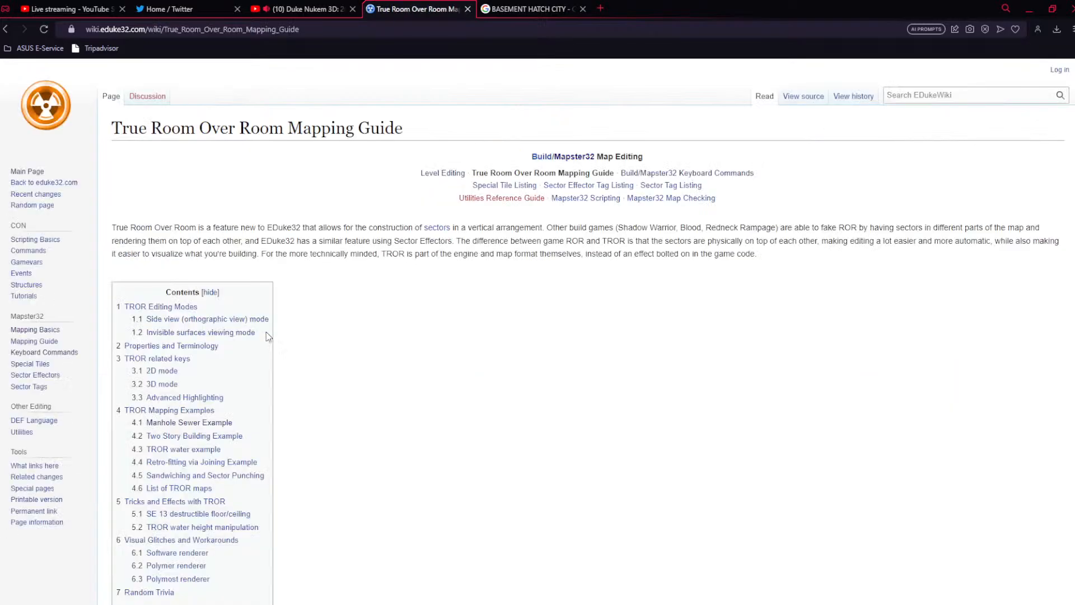
click(216, 422)
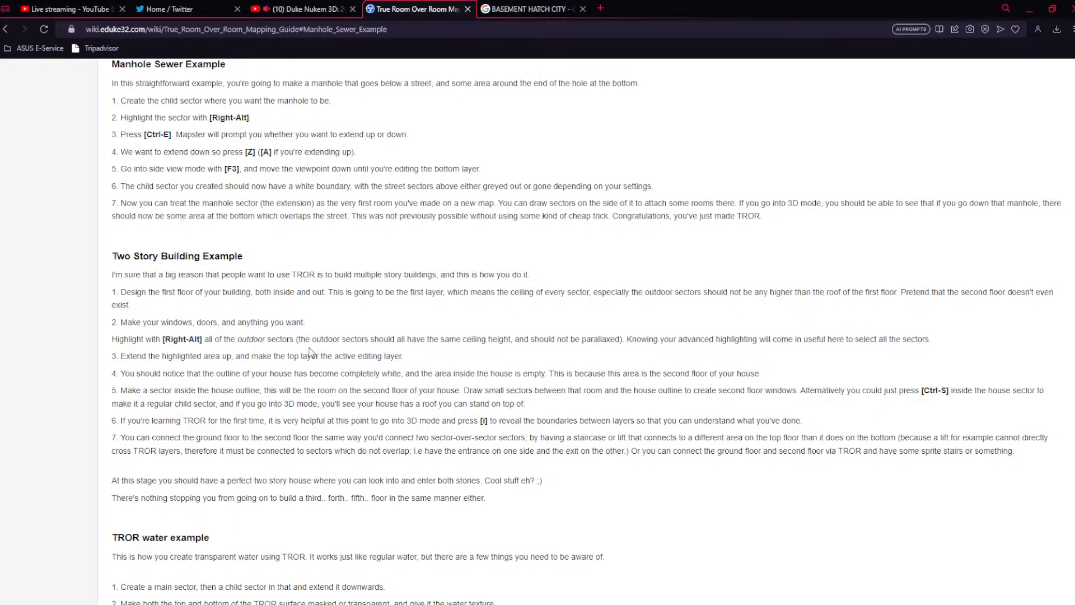
scroll(795, 238, up, 5)
scroll(776, 247, down, 3)
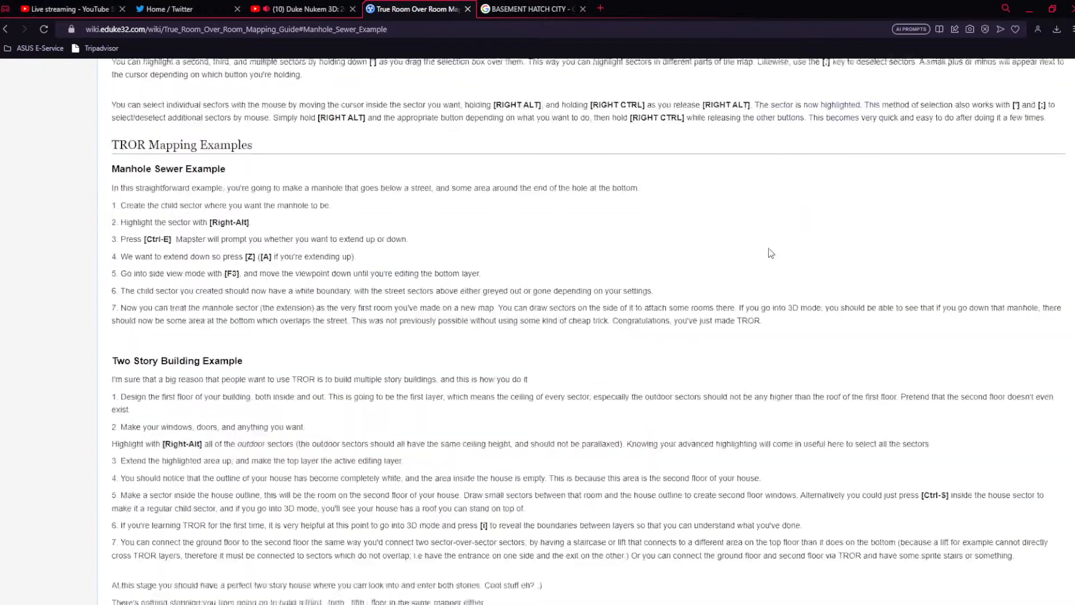
scroll(783, 227, up, 10)
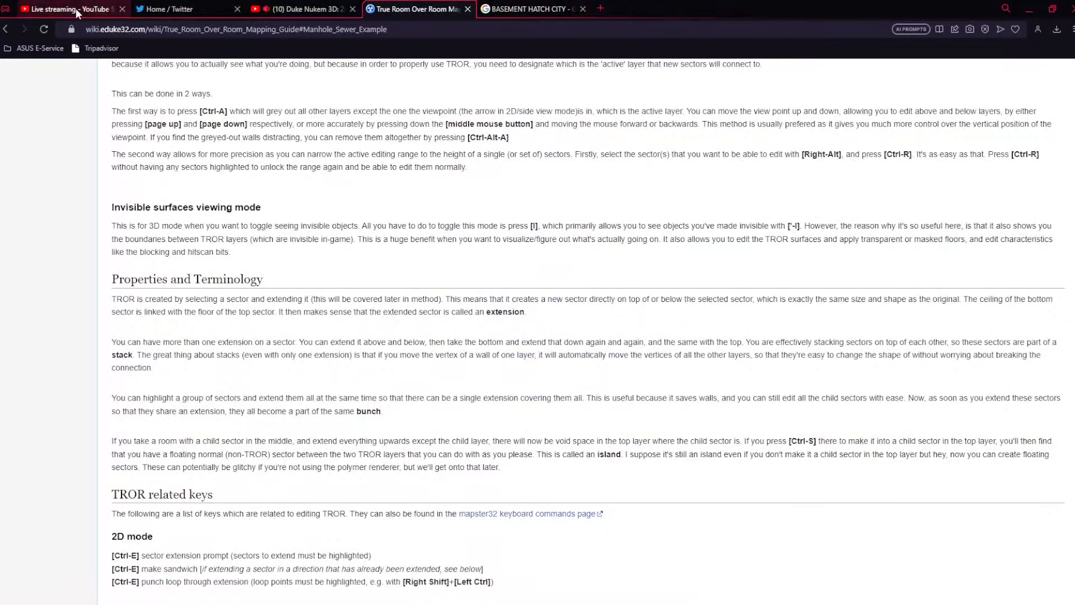
Return to the beginning of the True Room Over Room guide and look over its contents list
click(9, 31)
drag(269, 254, 324, 328)
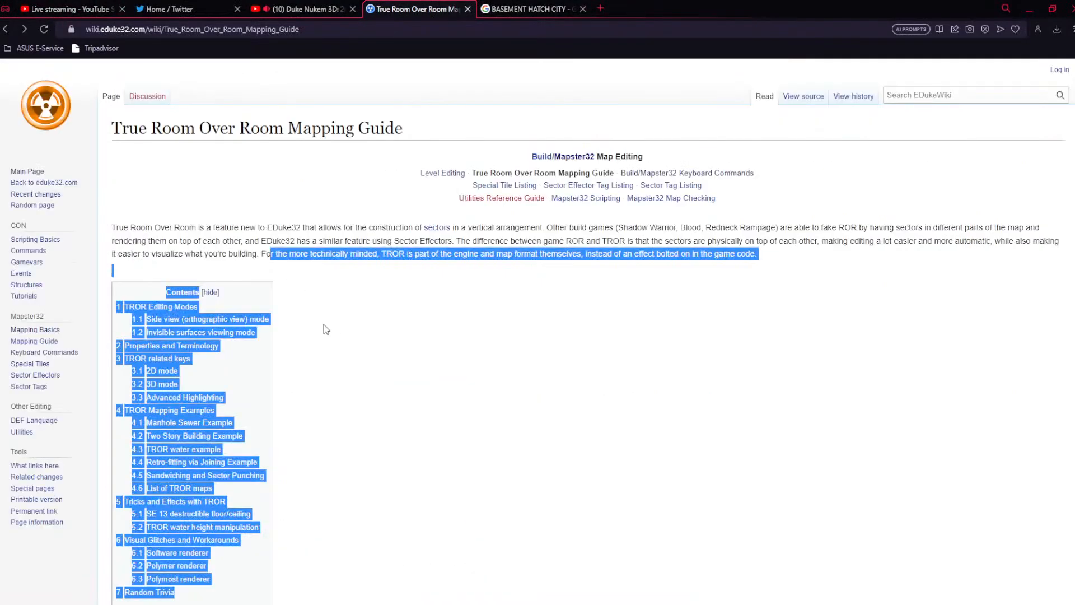
click(390, 348)
scroll(377, 409, down, 3)
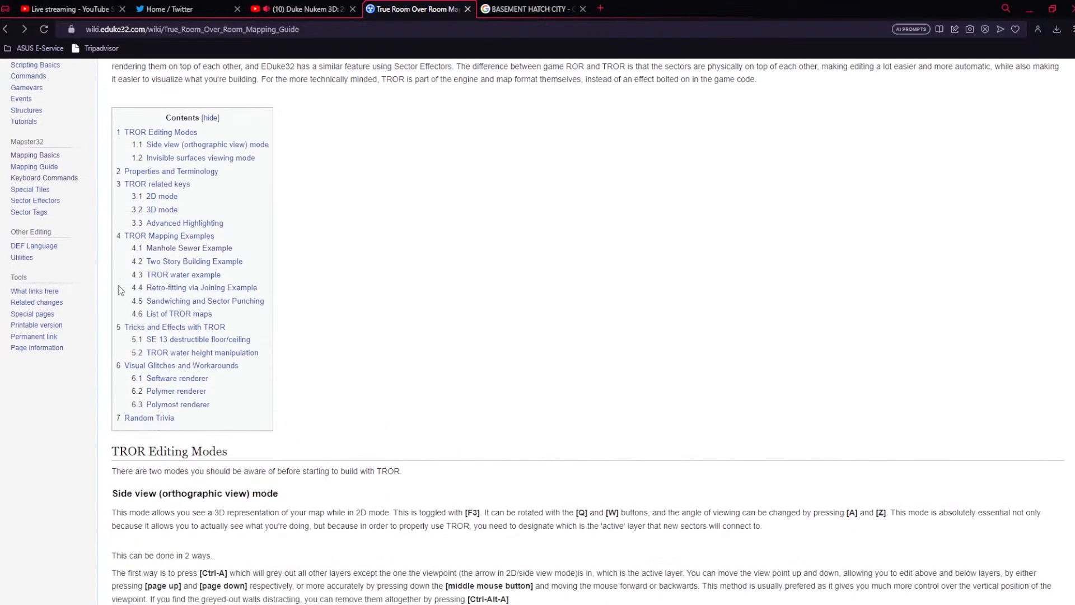
scroll(130, 317, up, 3)
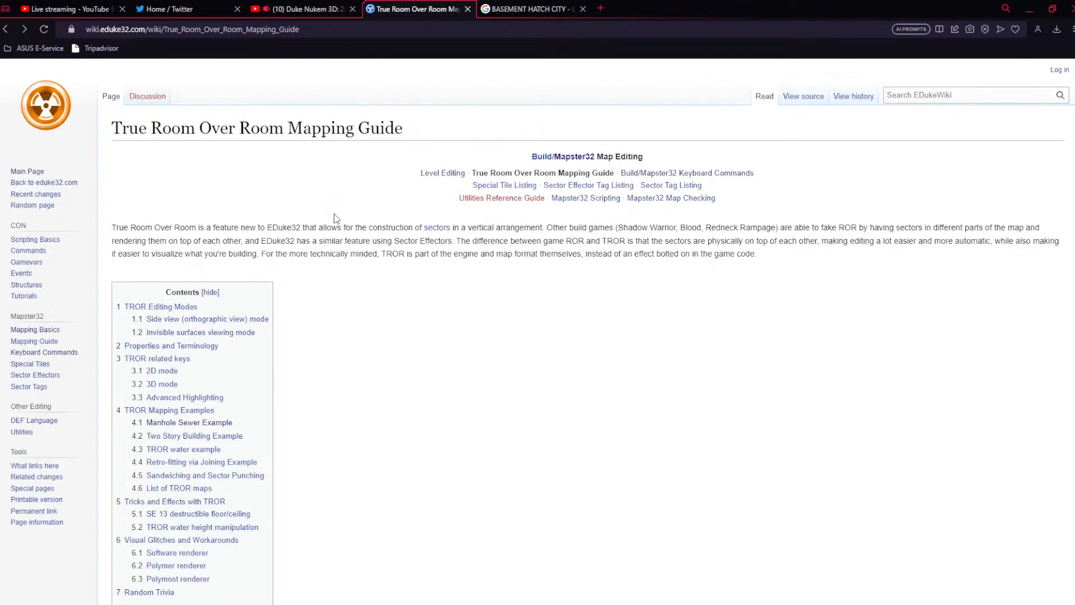
Open the wiki's Level Editing page, search its text for SEWER, and clear the search term
click(443, 173)
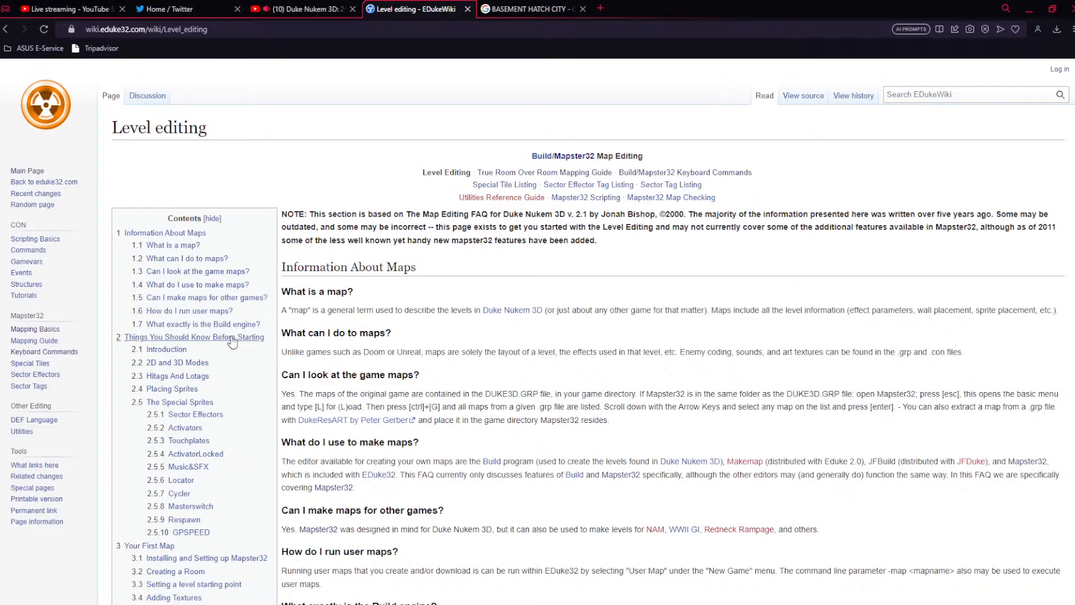
scroll(233, 342, down, 3)
key(ctrl+f)
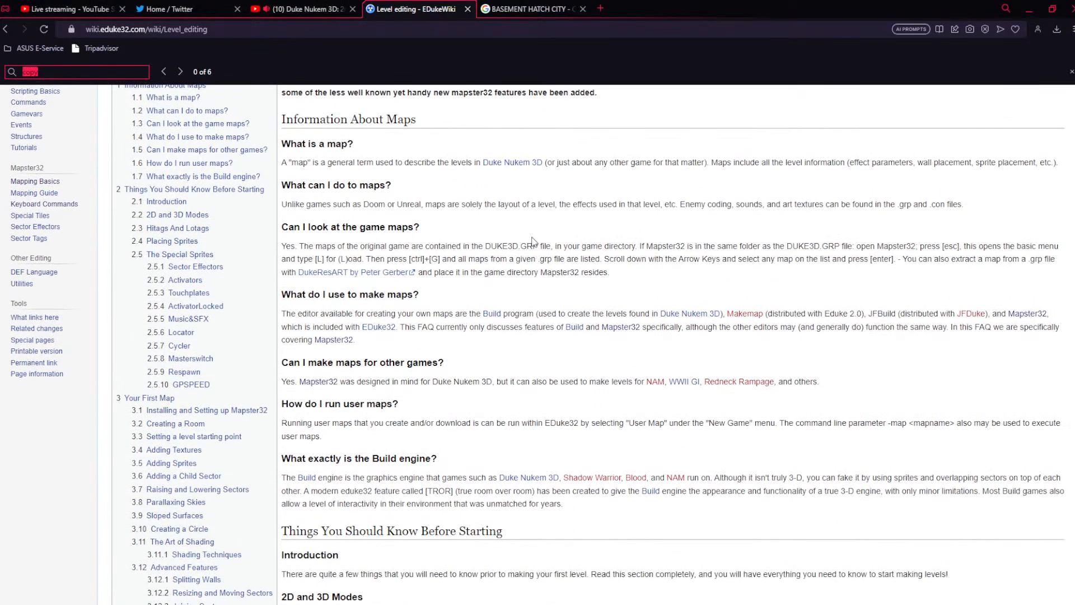
text(SEWER)
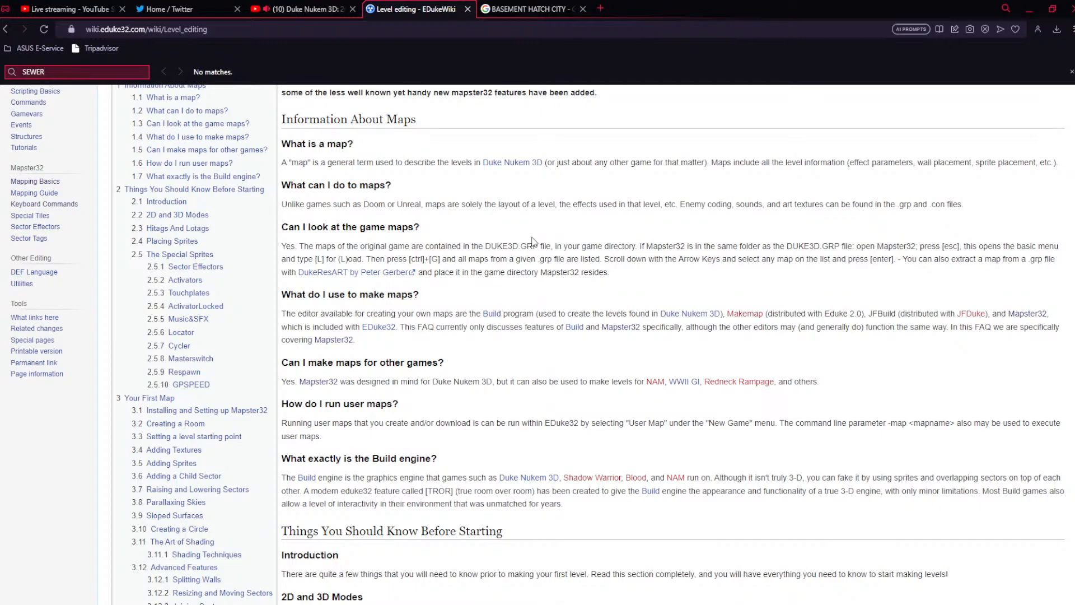
key(BackSpace)
key(BackSpace)
key(BackSpace)
key(BackSpace)
key(BackSpace)
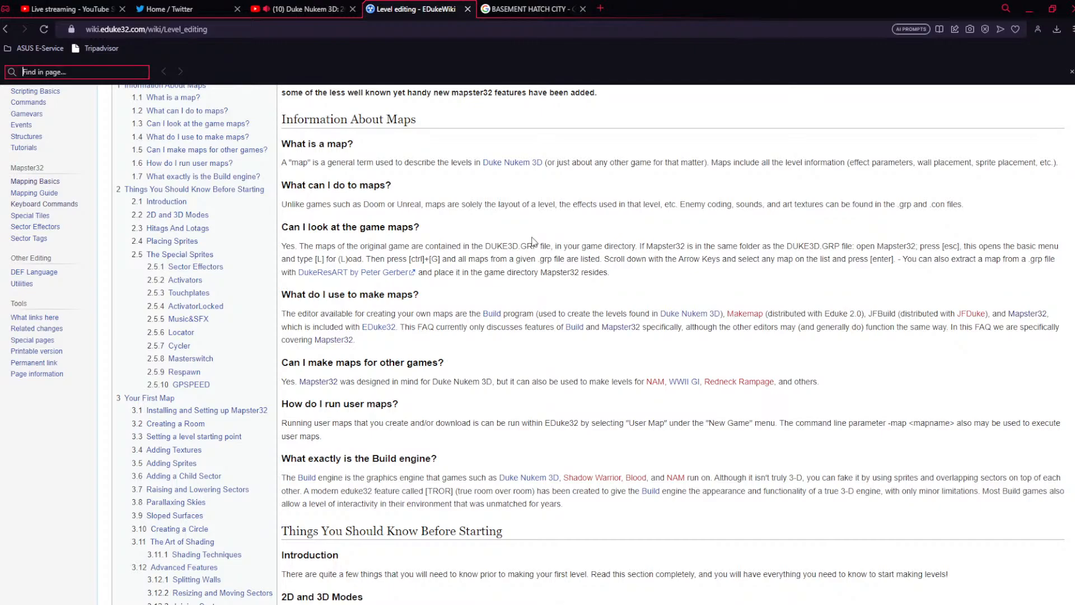
Open the Completing This Map section from the contents and look through the effects list and advanced features
scroll(231, 490, down, 1)
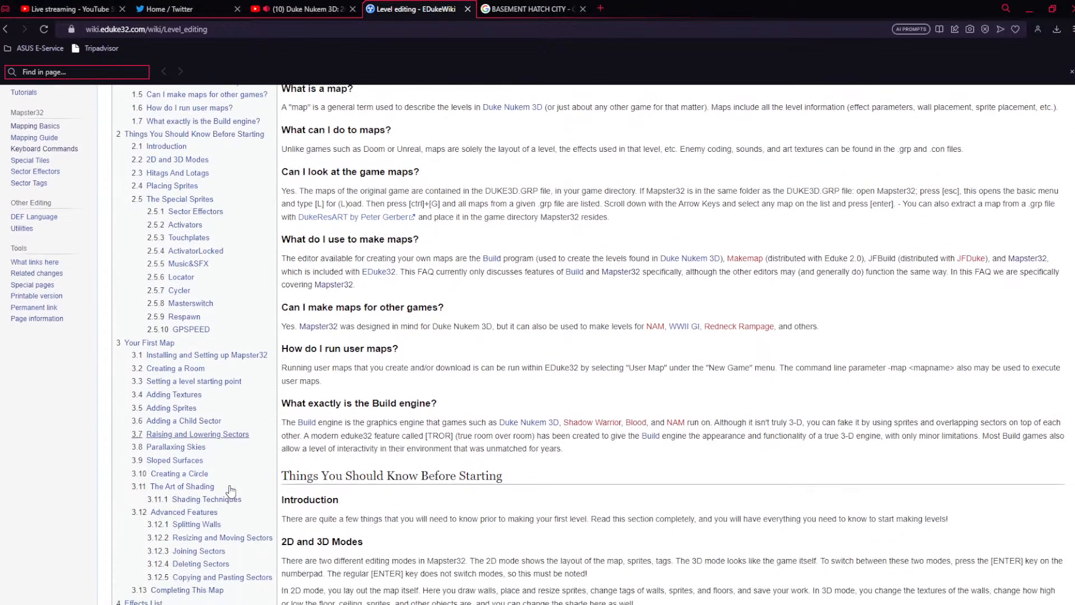
scroll(202, 546, down, 1)
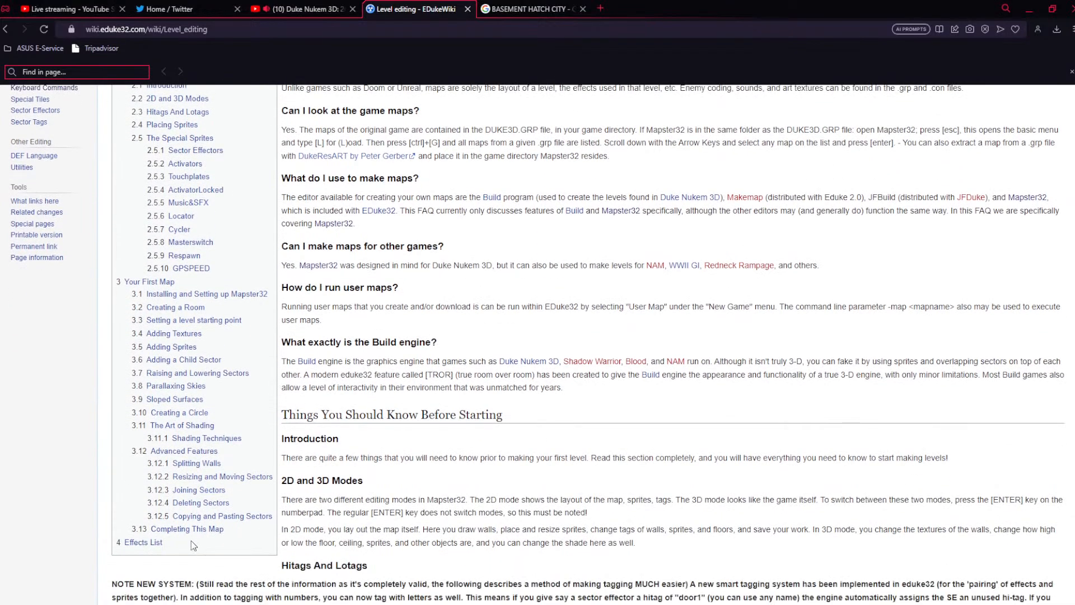
click(171, 530)
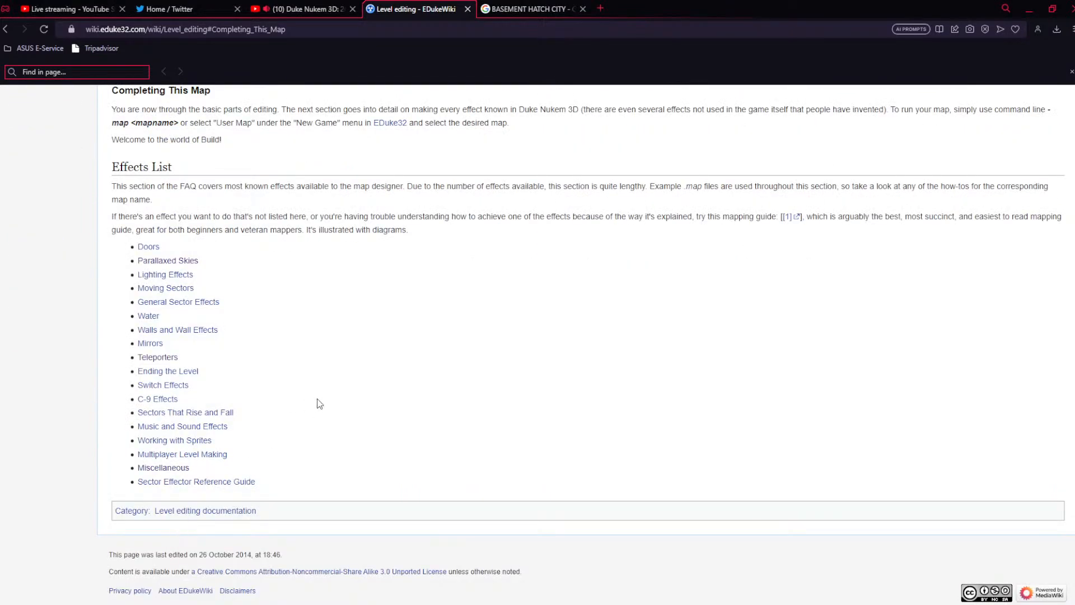
scroll(319, 403, up, 10)
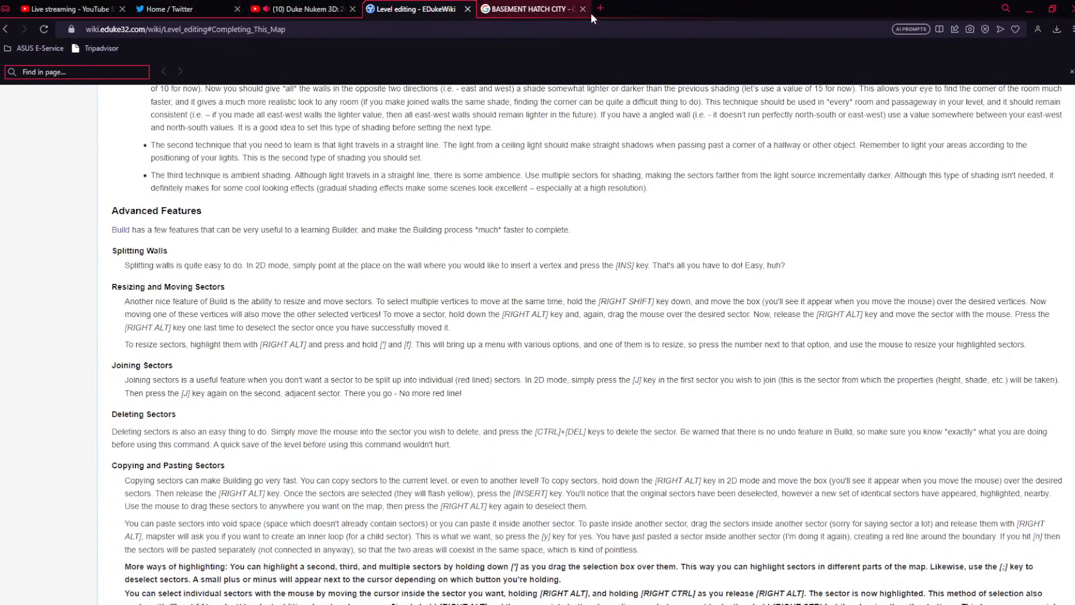
Search the web for SEWER MAPSTER32 and open the EDukeWiki page on Editing Teleporters
click(532, 10)
click(427, 31)
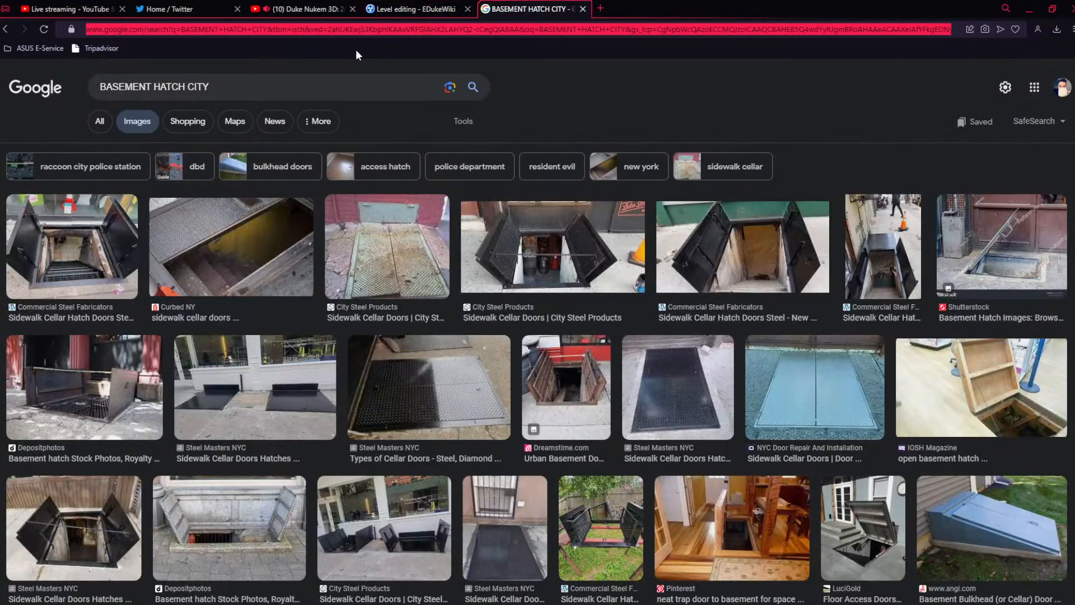
text(S)
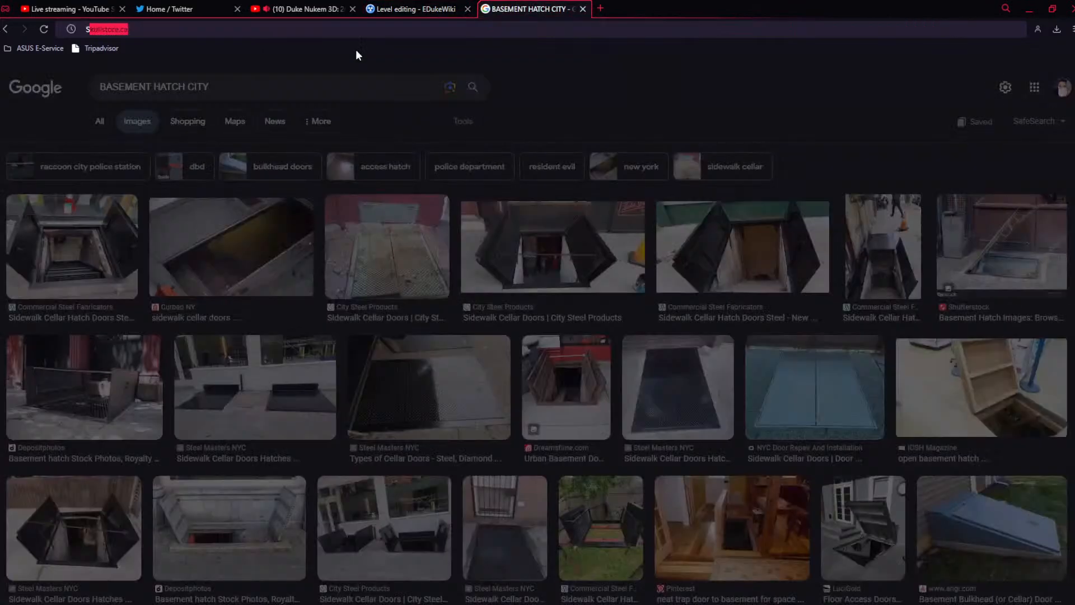
text(EWER MAPSTER32)
key(Return)
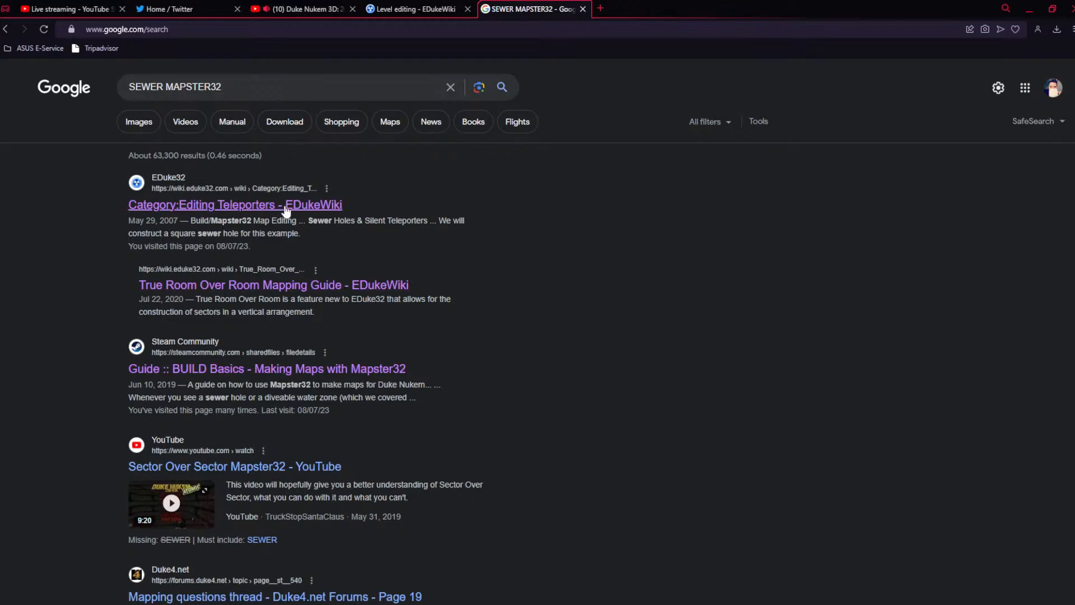
click(287, 208)
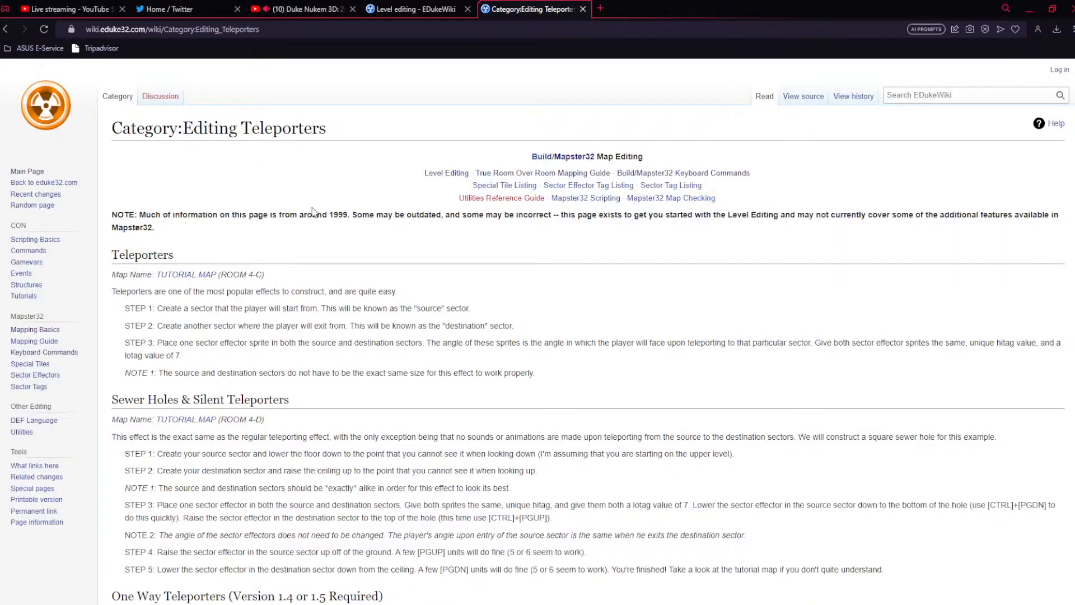
Close the old Level editing page and read the Sewer Holes & Silent Teleporters instructions on the Editing Teleporters page
click(418, 17)
scroll(886, 244, up, 10)
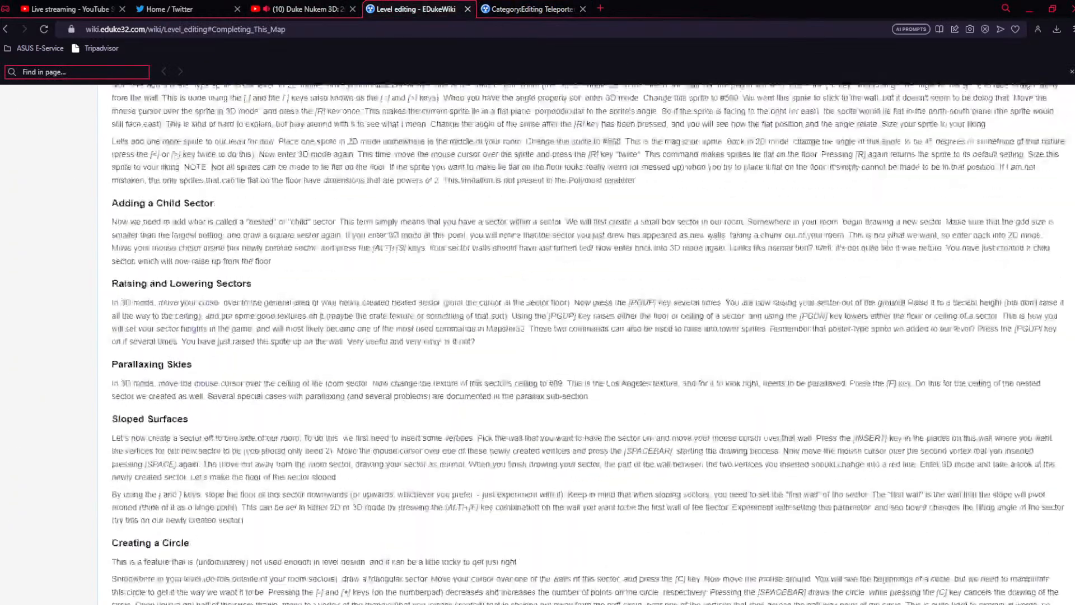
scroll(887, 244, up, 20)
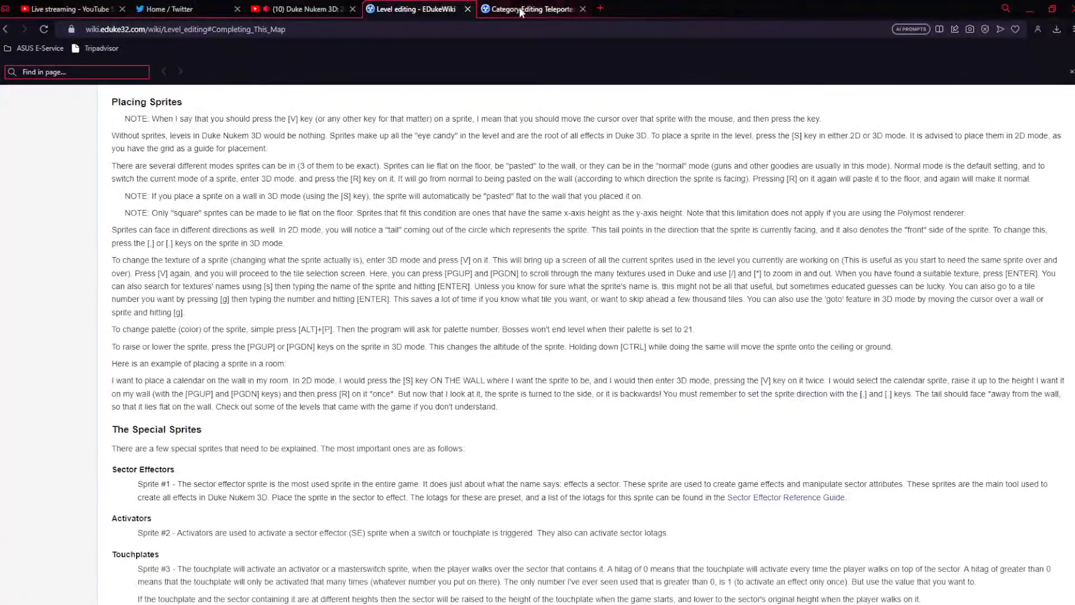
click(520, 10)
click(467, 9)
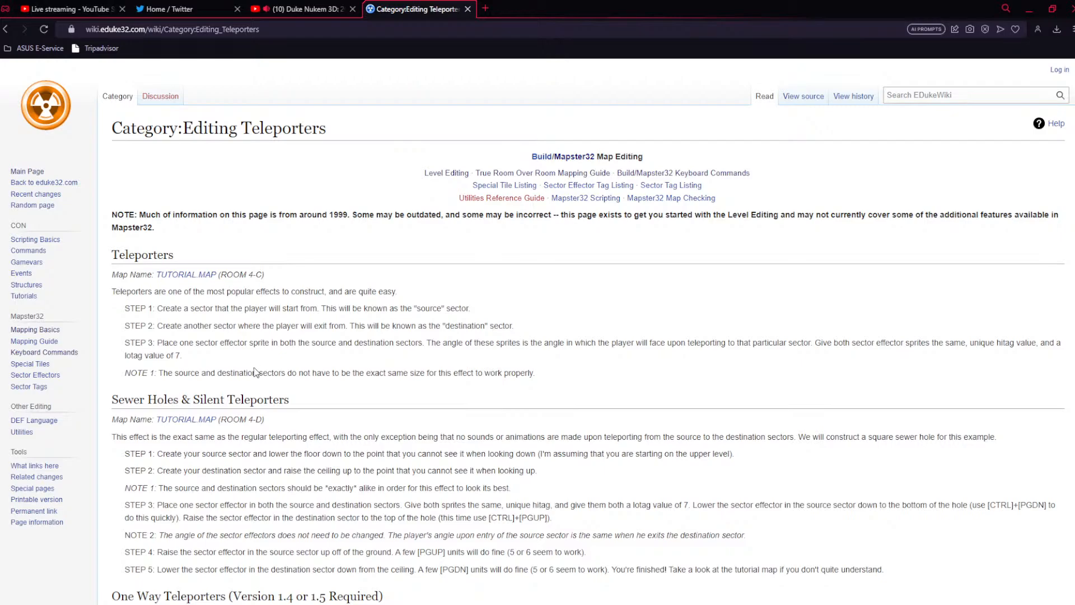
scroll(255, 372, down, 3)
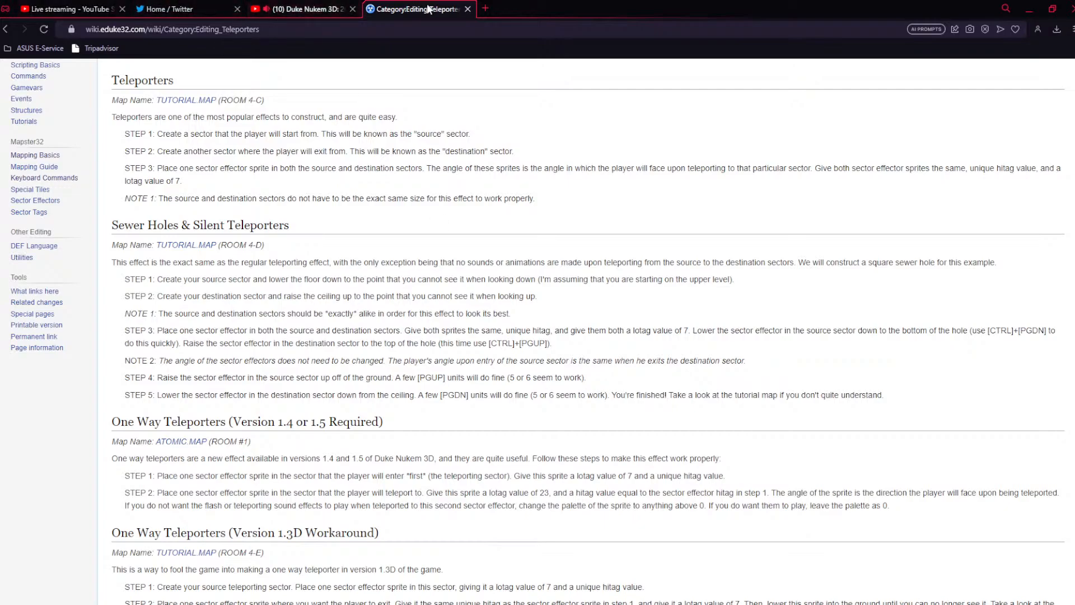
Look up MAPSTER32 in a new browser tab and open the wiki's Build/Mapster32 Keyboard Commands page
click(484, 8)
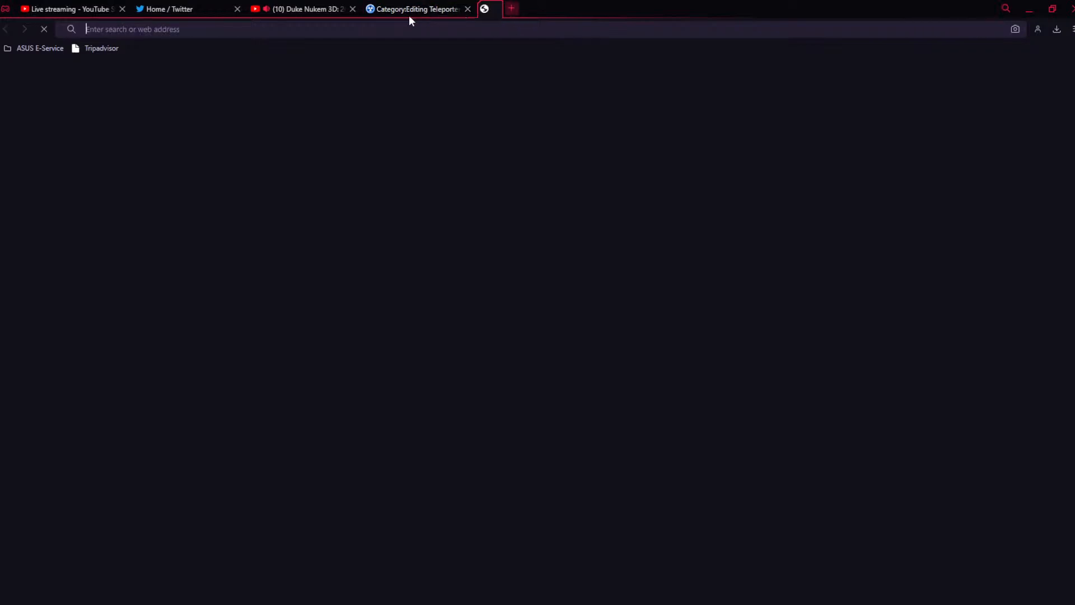
text(MAPSTER3)
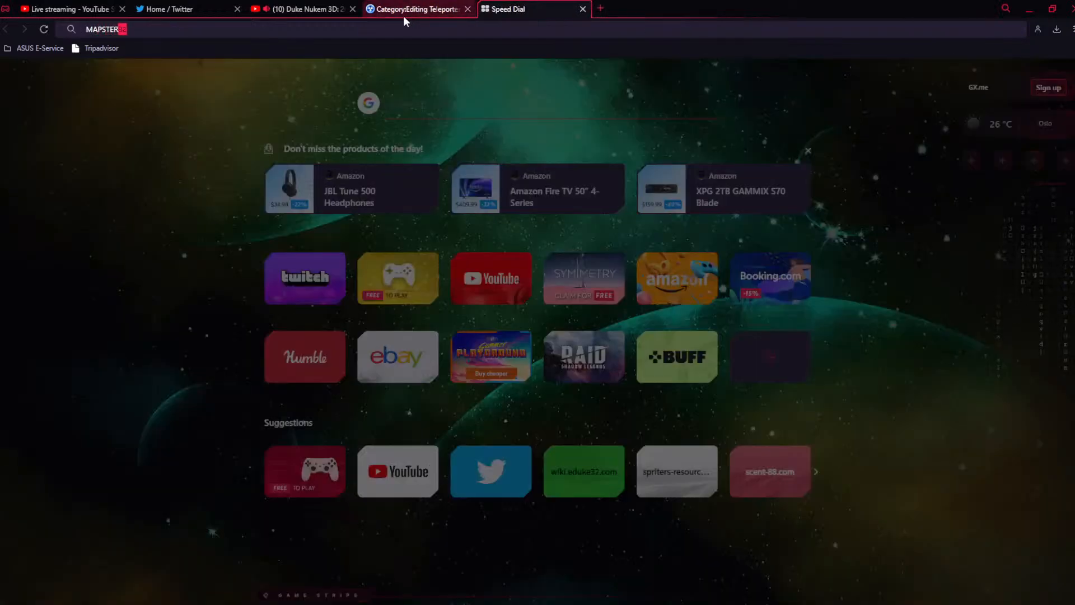
text(2)
key(Return)
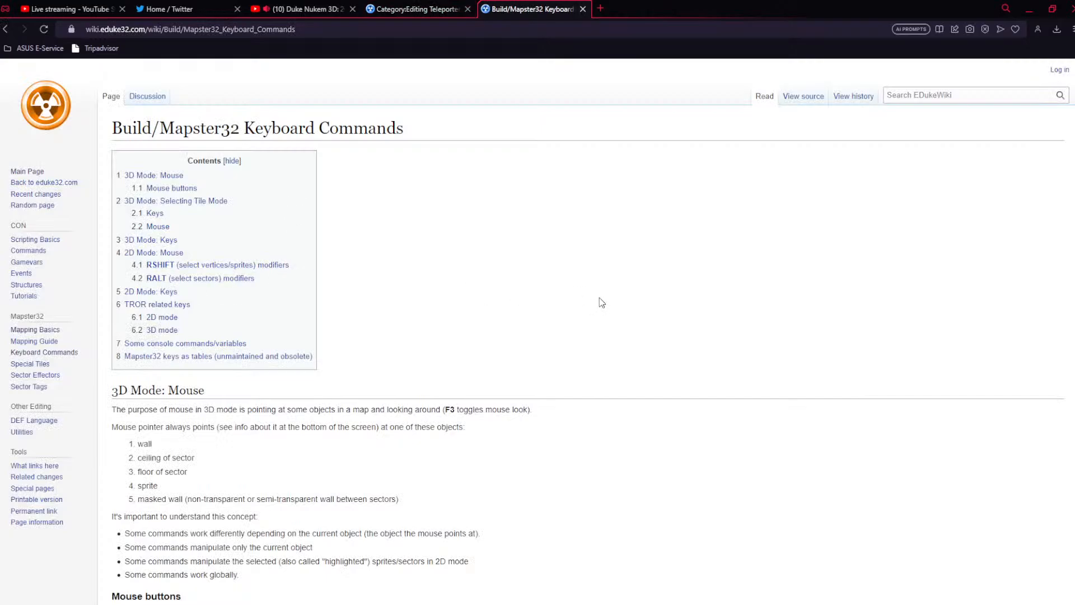
Search the keyboard commands page for LOW TAG and shorten the search term to LOW
key(ctrl+f)
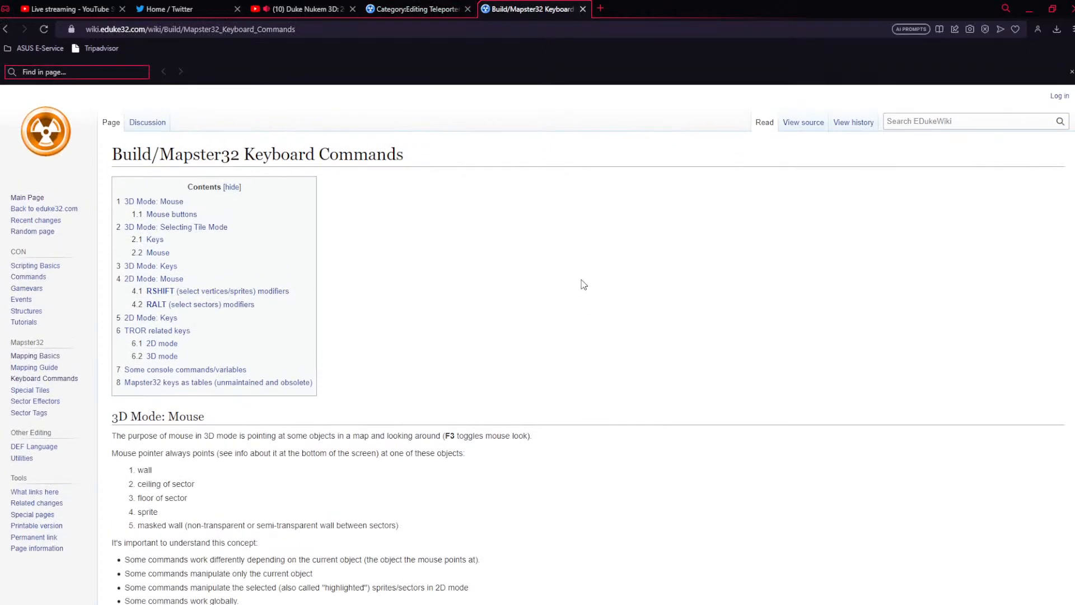
text(LOW TAG)
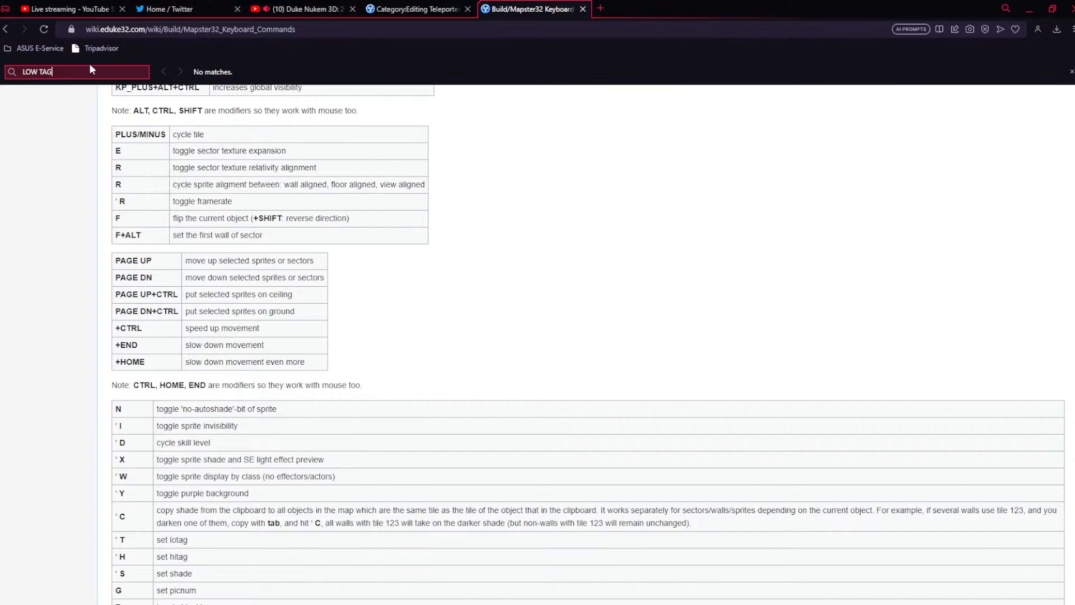
key(BackSpace)
key(BackSpace)
key(BackSpace)
key(BackSpace)
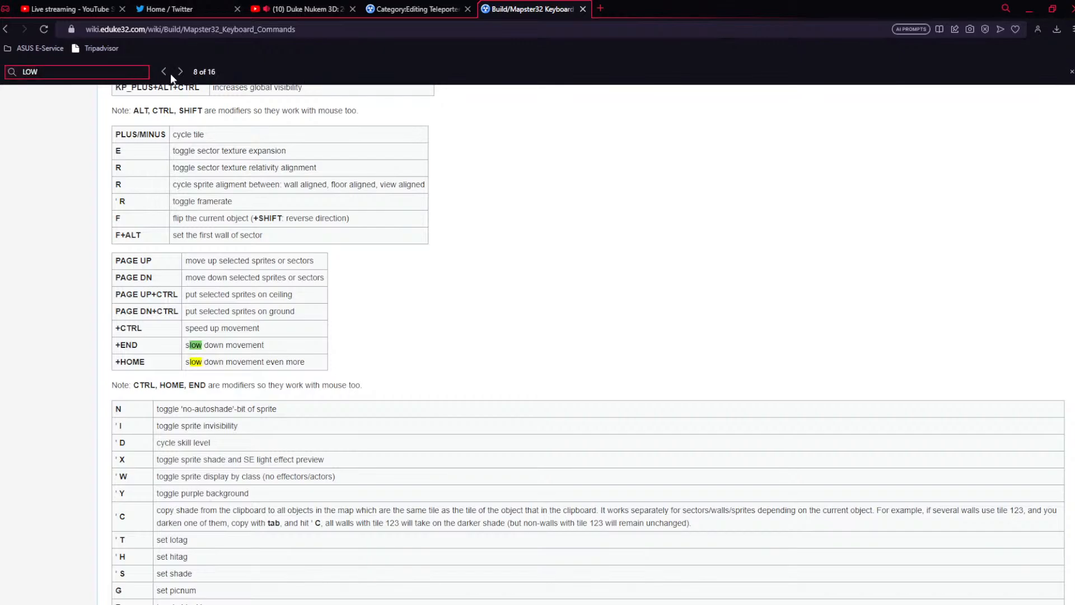
Go through the LOW matches on the keyboard commands page for a tag-setting command, close the search and return to the page's beginning
click(179, 67)
click(179, 67)
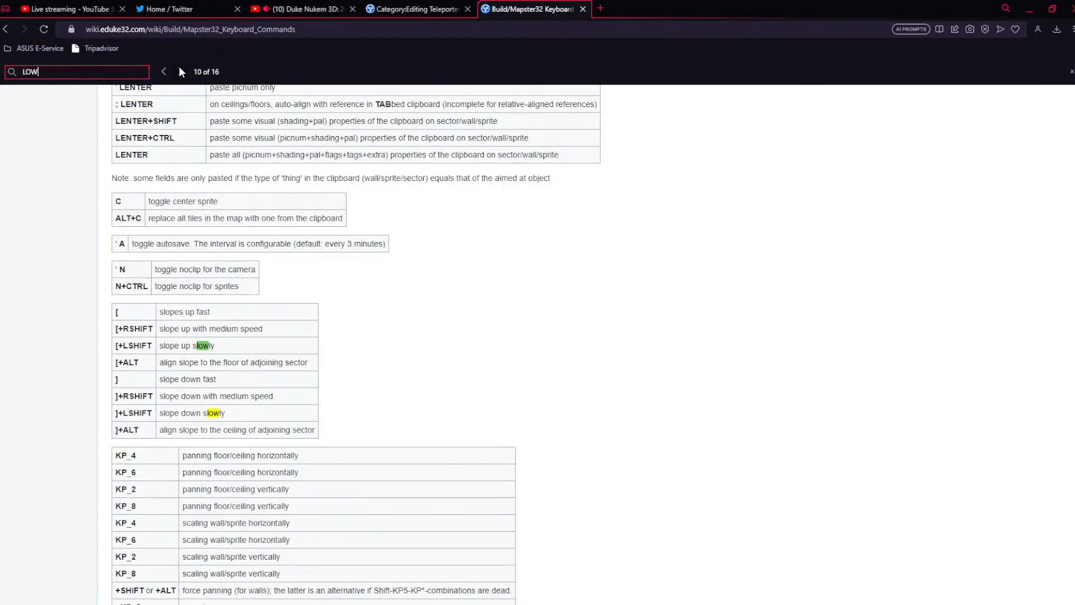
click(180, 68)
click(180, 67)
click(180, 68)
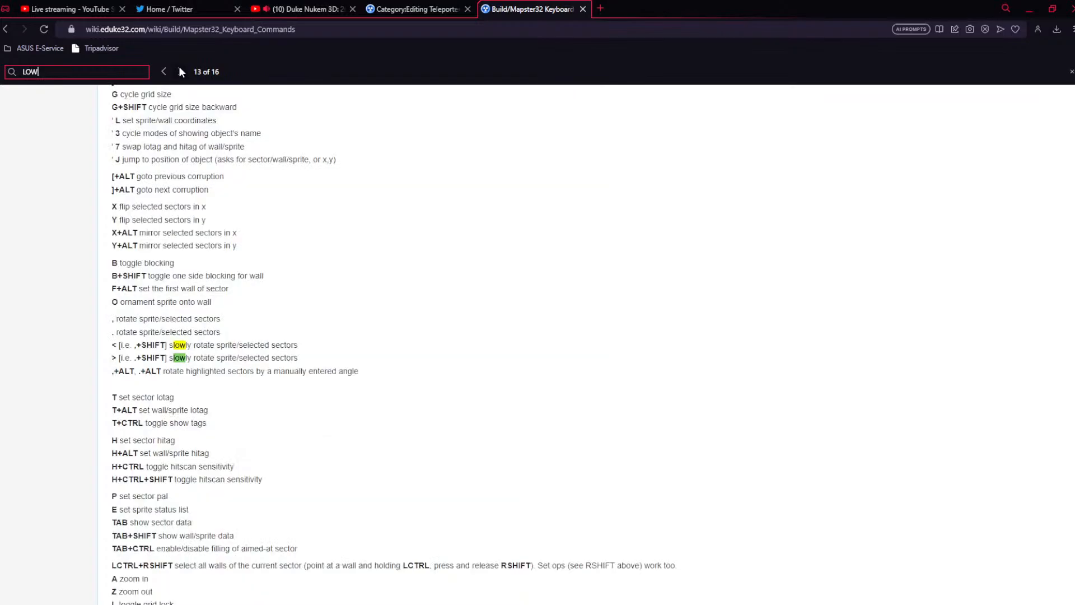
click(180, 68)
click(179, 68)
click(180, 68)
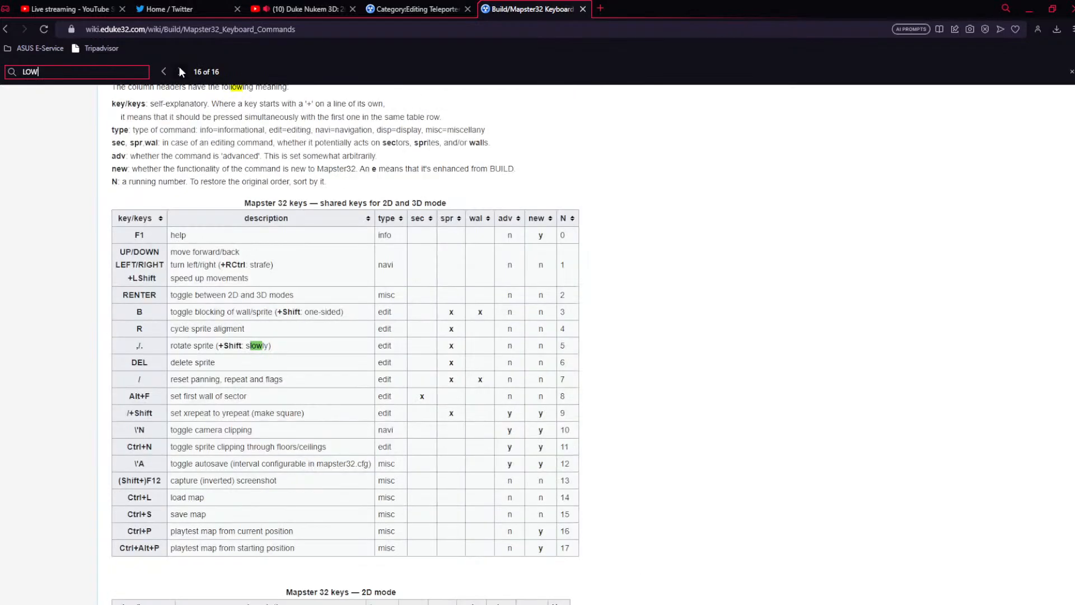
click(179, 68)
click(179, 71)
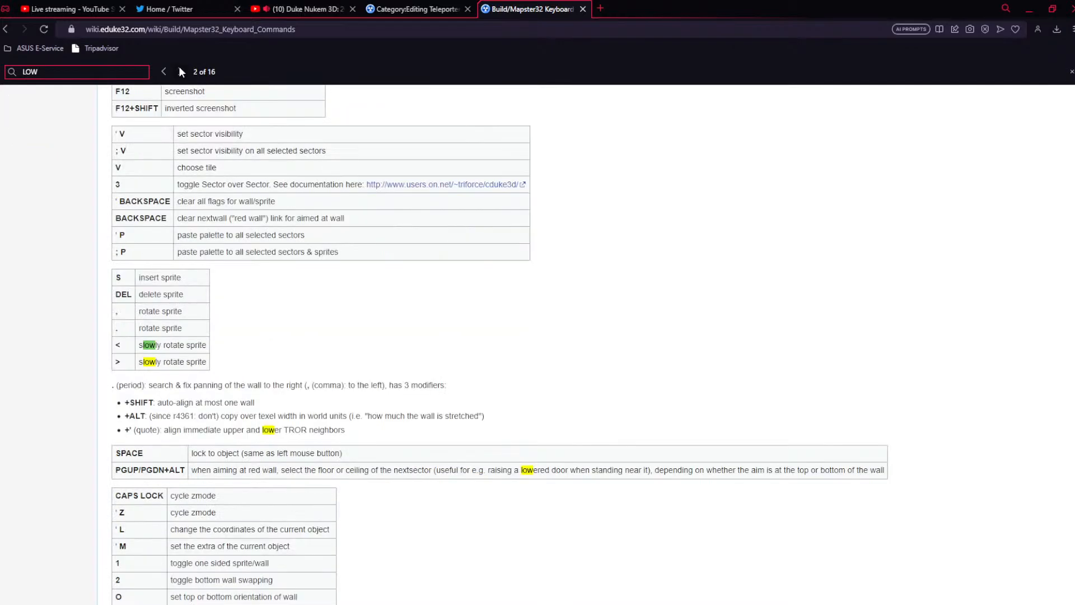
click(179, 71)
click(180, 71)
click(180, 71)
click(180, 71)
click(179, 71)
click(180, 72)
click(179, 71)
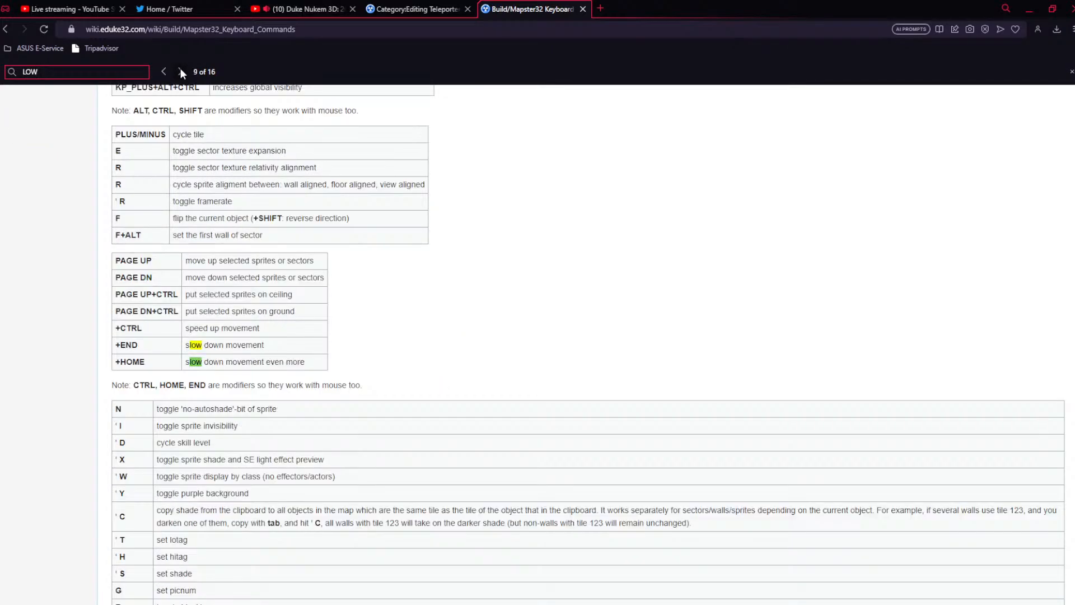
click(180, 72)
click(180, 71)
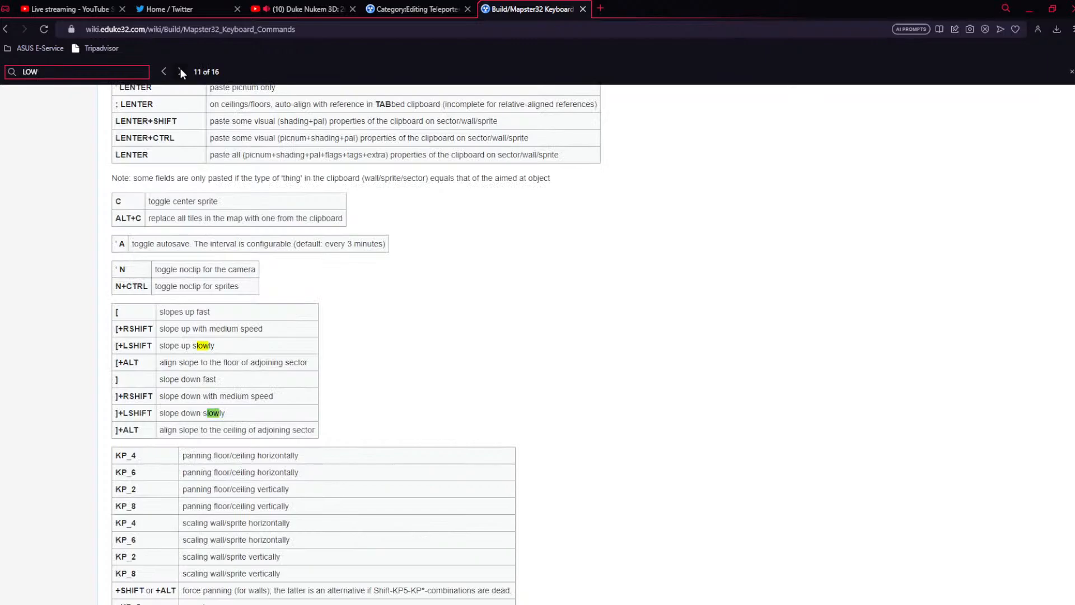
click(180, 71)
click(180, 71)
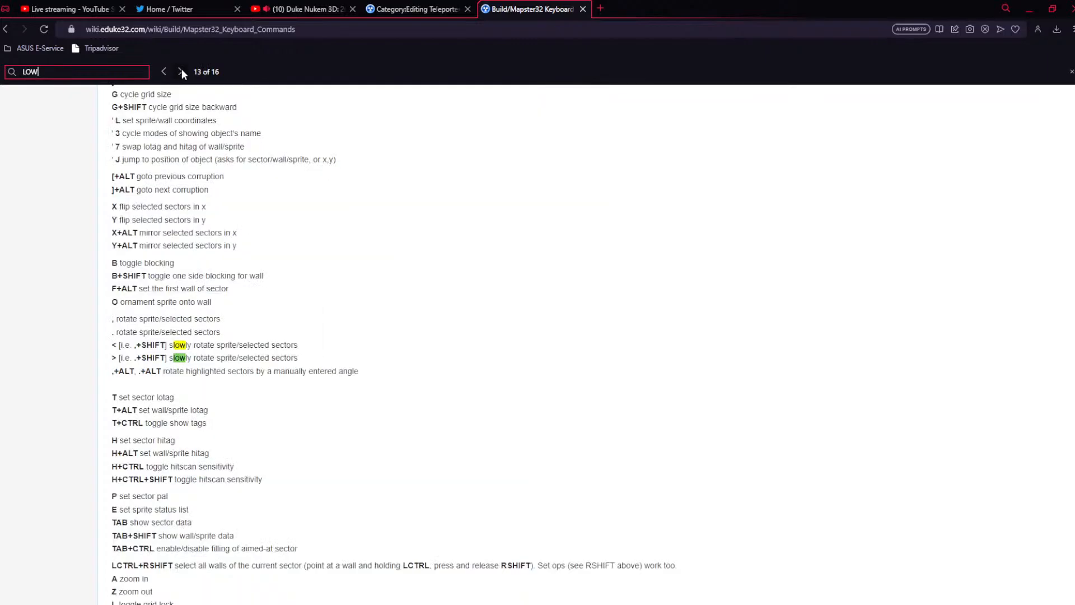
click(180, 72)
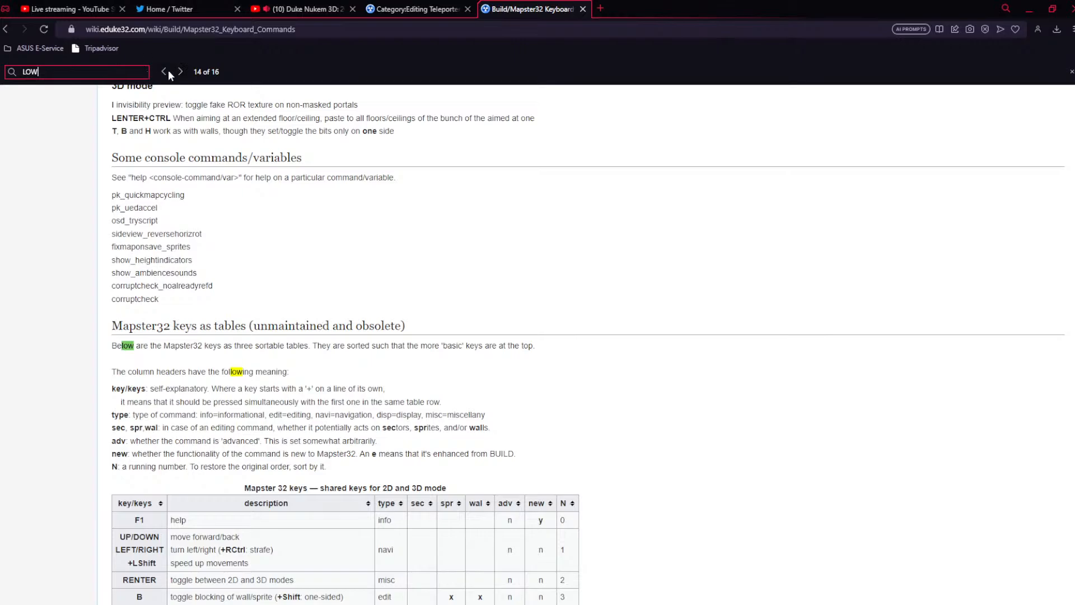
click(164, 71)
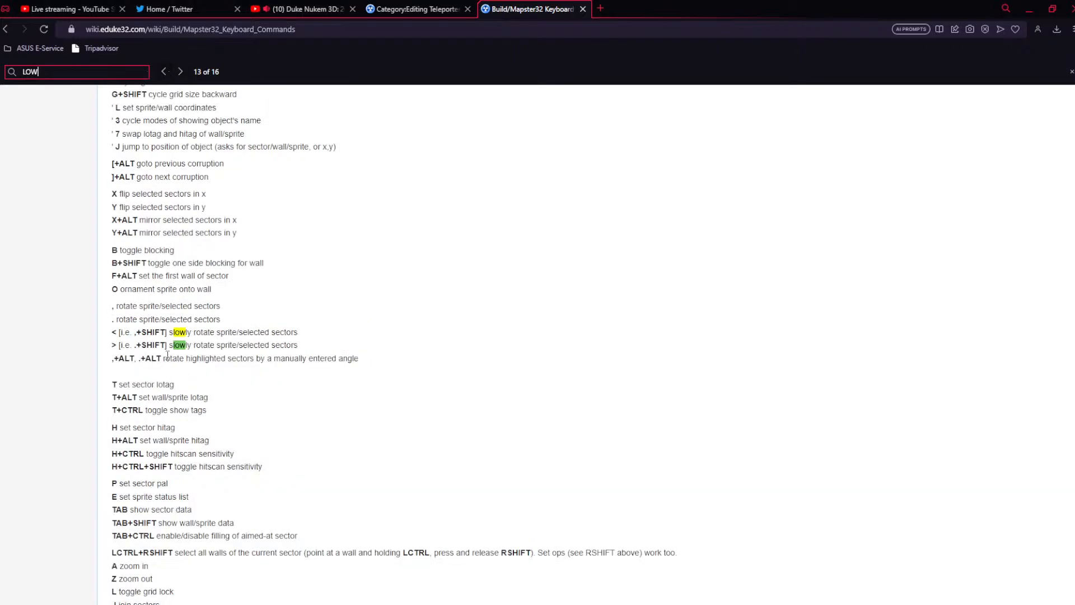
click(180, 71)
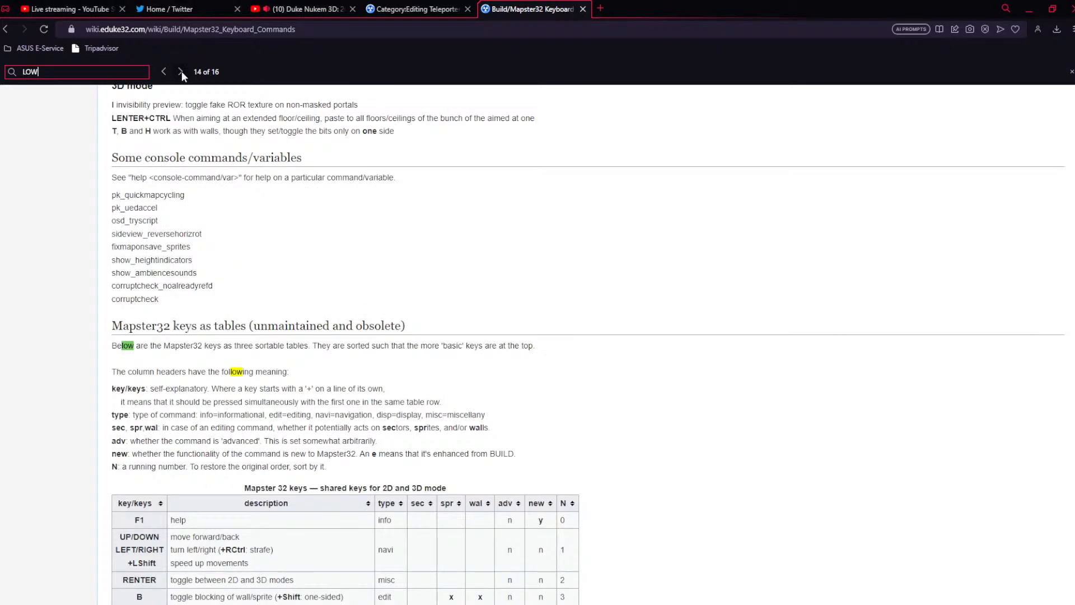
click(182, 71)
click(181, 71)
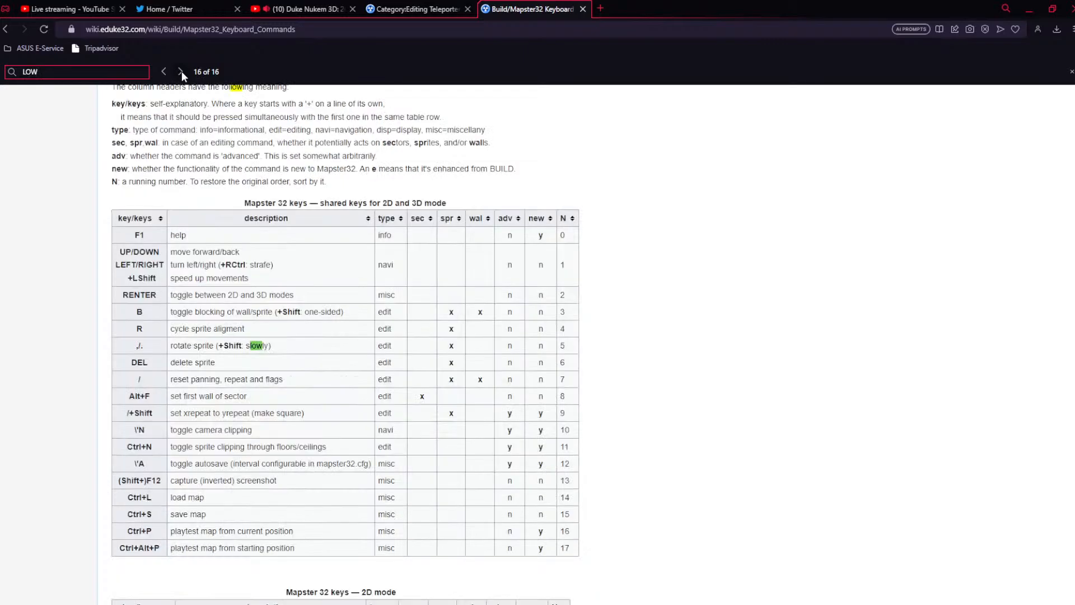
click(181, 72)
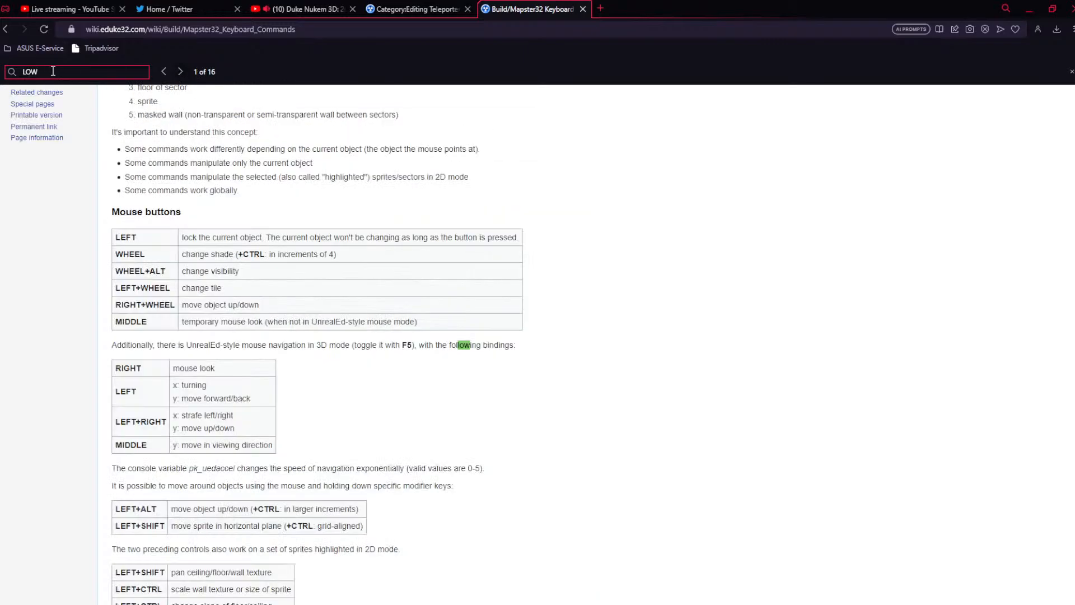
click(1071, 71)
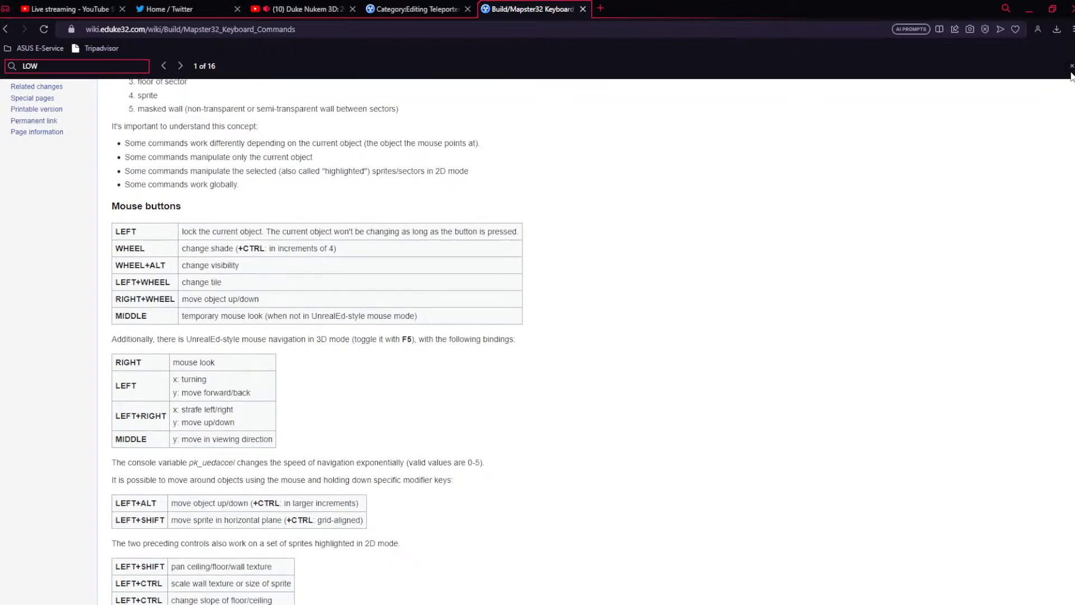
scroll(1007, 87, up, 7)
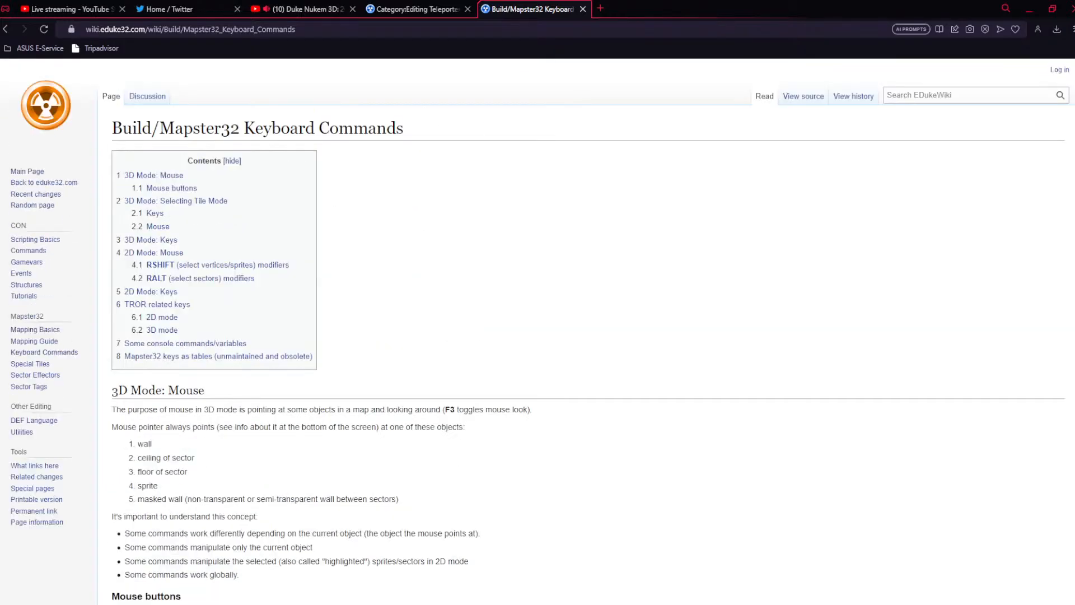
Search the whole wiki for LOWTAG and open the Sliding Doors article
click(987, 95)
text(LOWTAG)
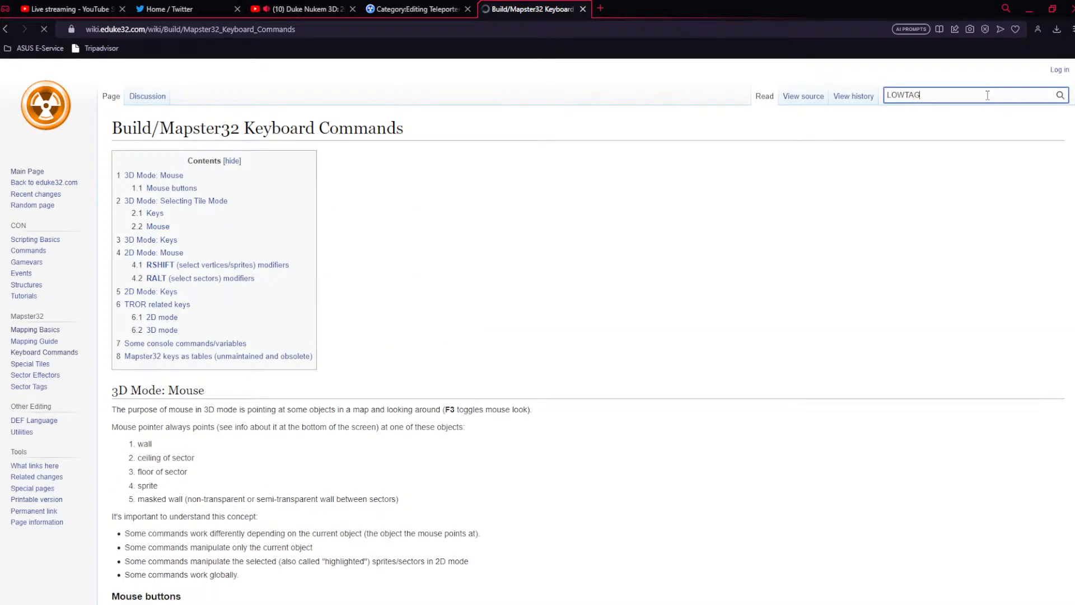
key(Return)
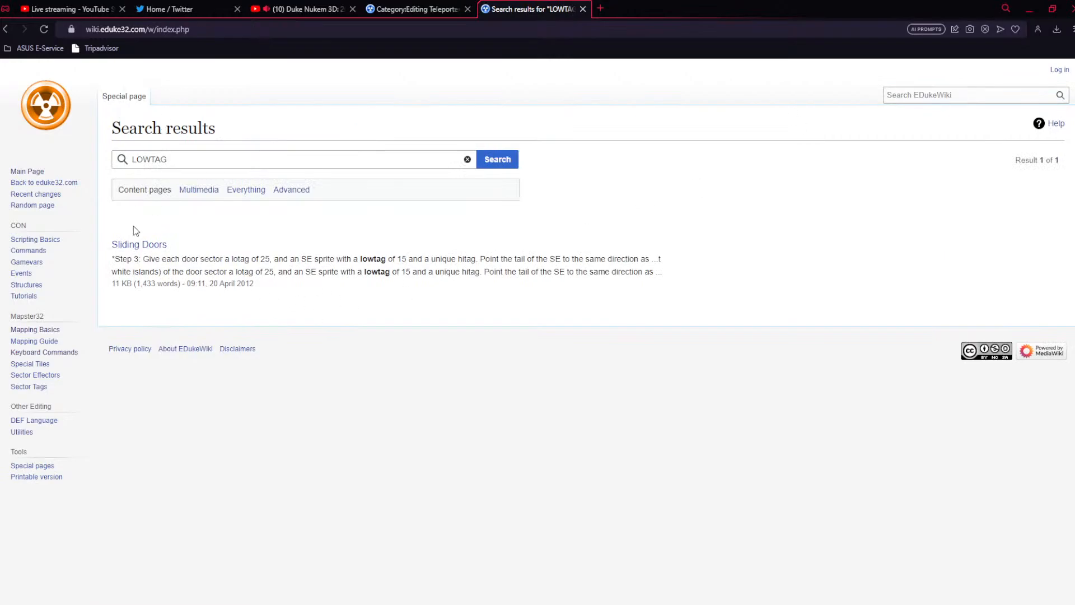
click(136, 245)
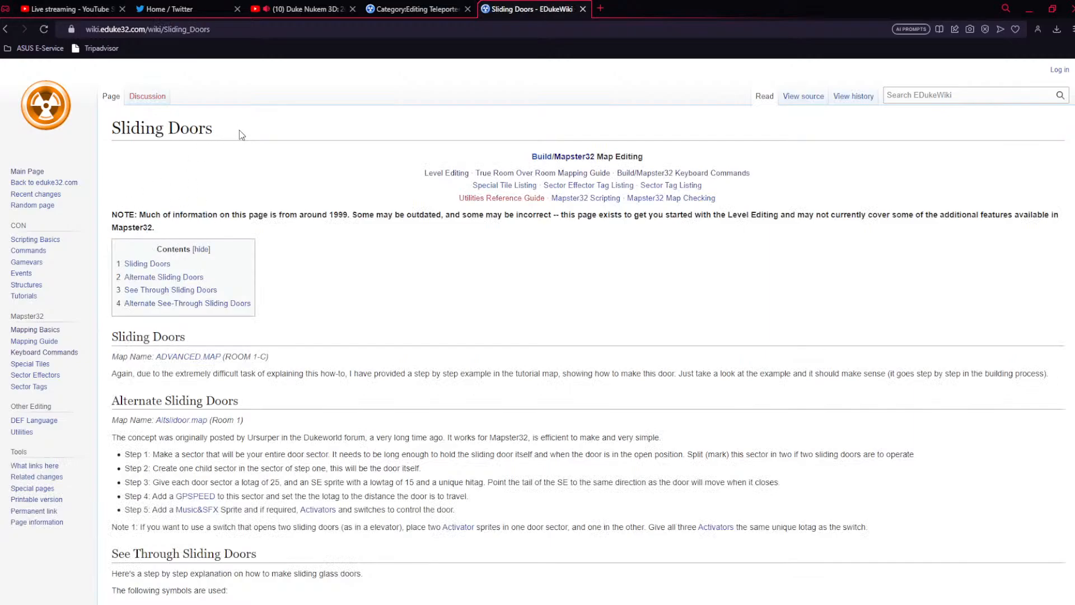
Open the wiki's Level Editing page and look through its contents list for a section on tags
click(445, 173)
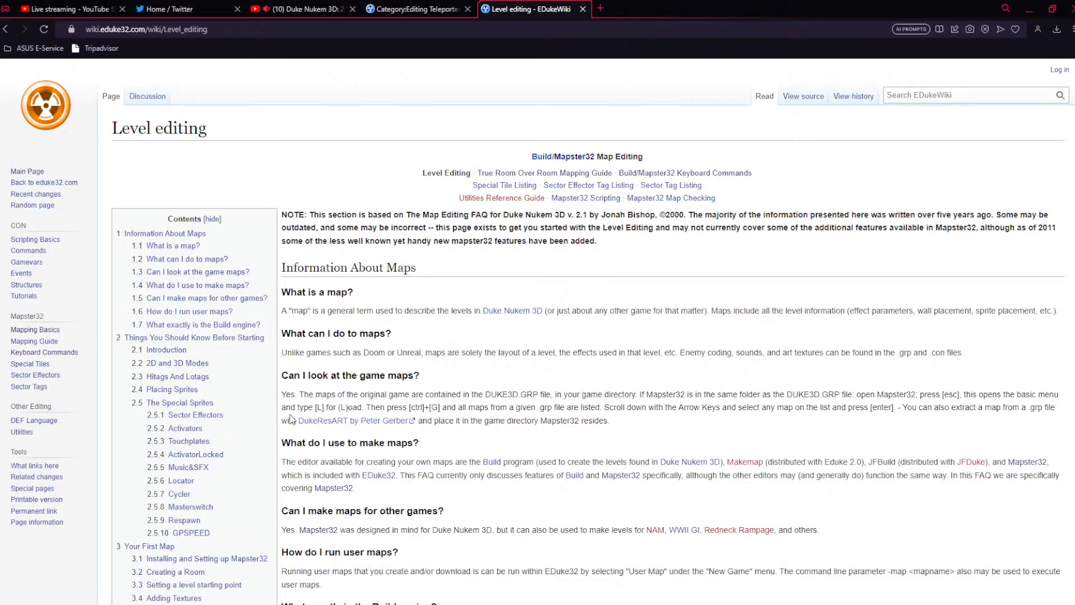
scroll(206, 461, down, 2)
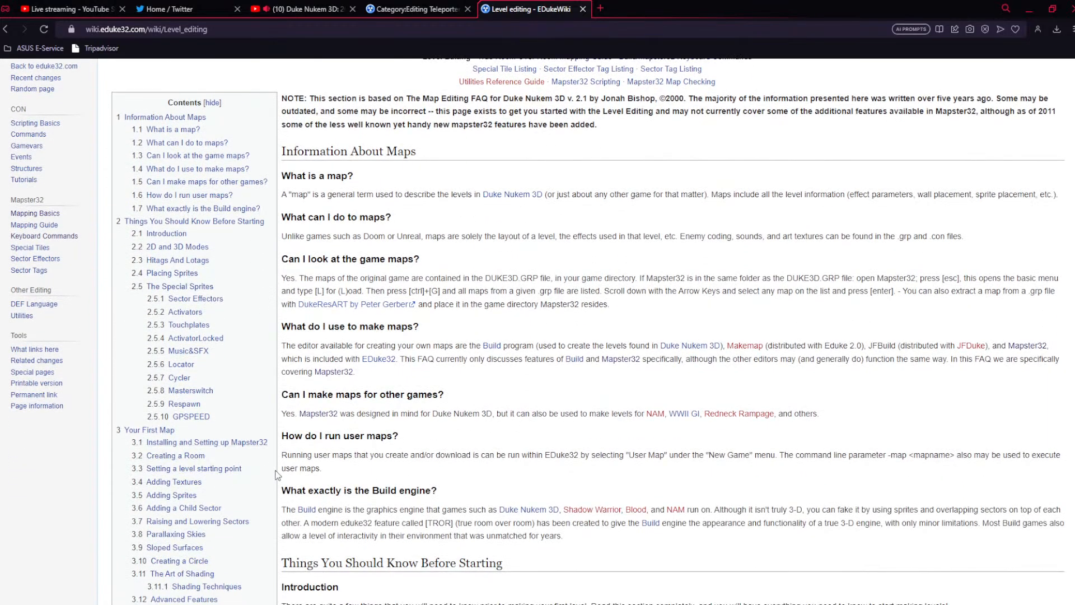
scroll(252, 486, down, 1)
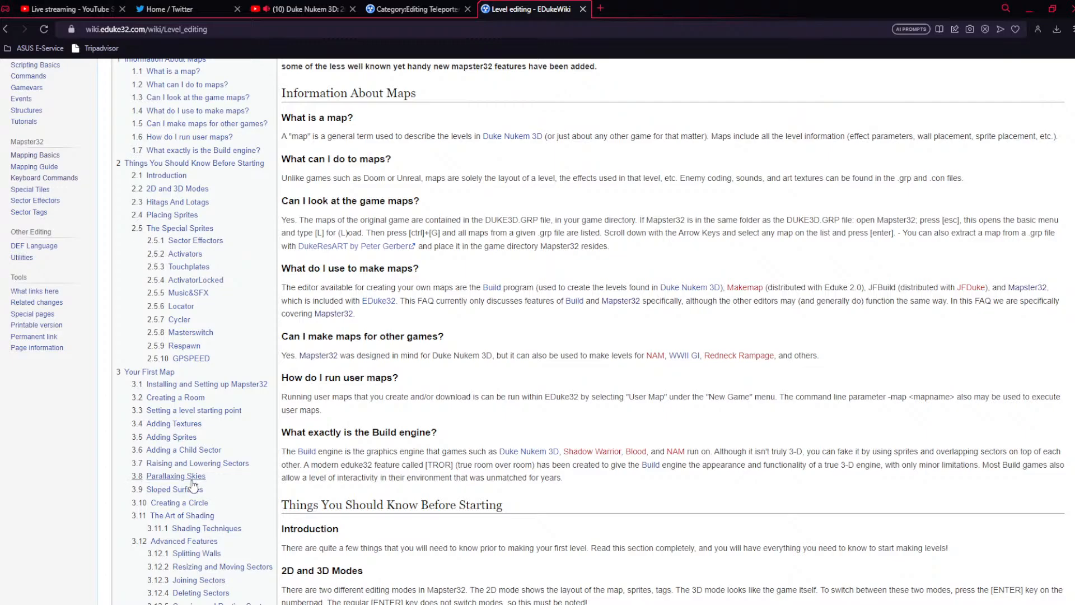
scroll(196, 493, down, 1)
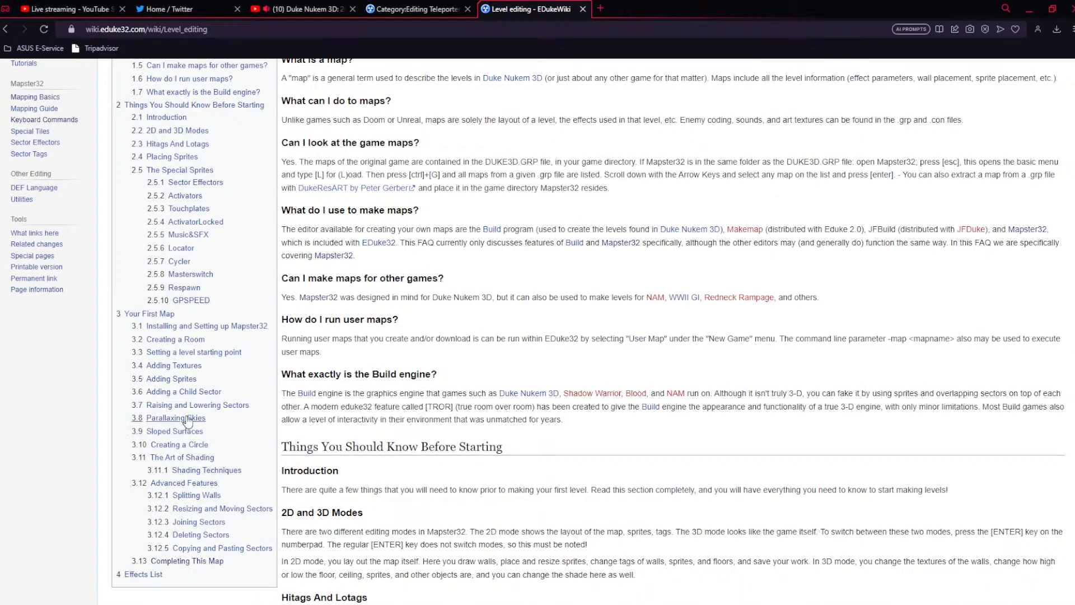
Read the Level Editing page from Raising and Lowering Sectors through the Effects List, and open the Doors category
click(205, 405)
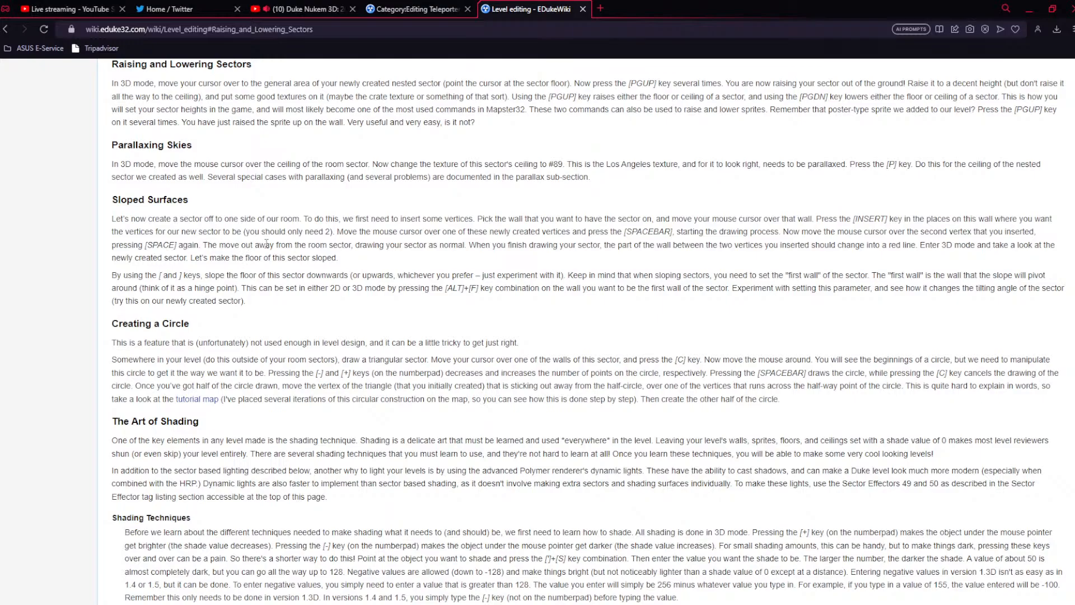
scroll(347, 384, down, 9)
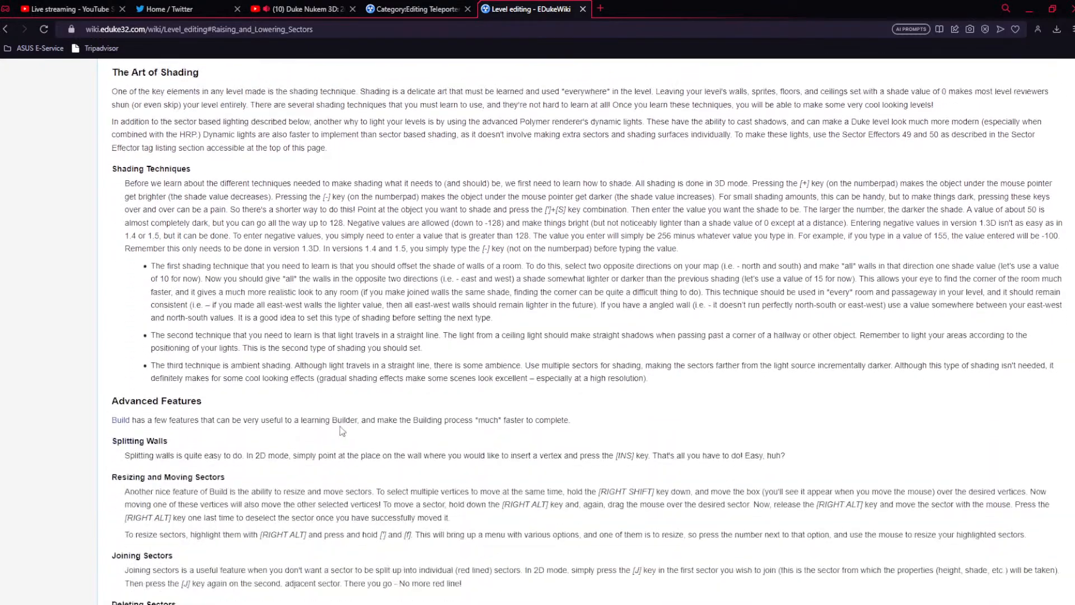
scroll(344, 430, down, 4)
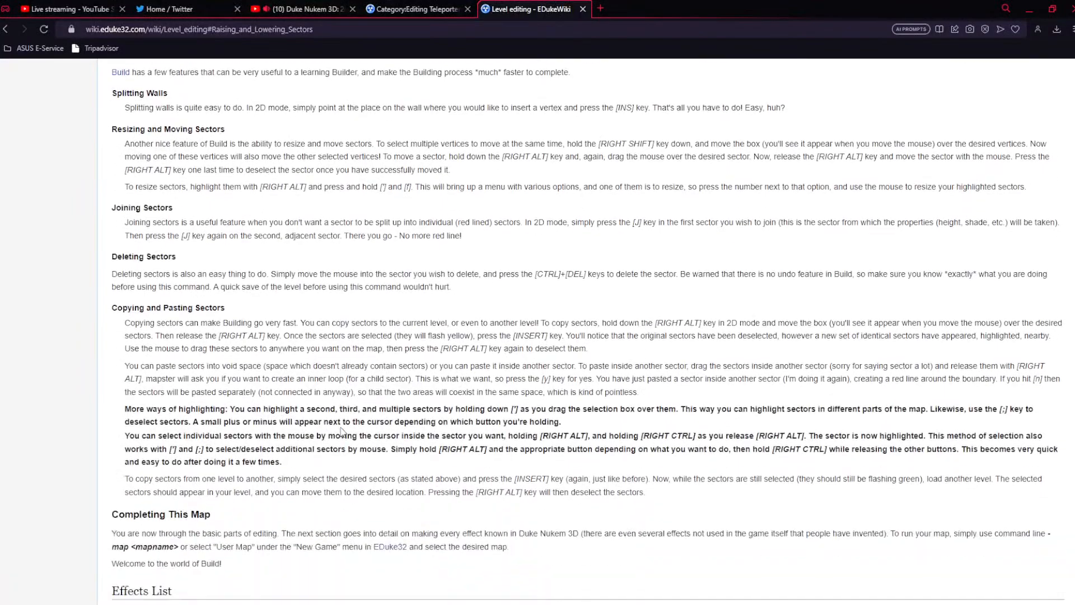
scroll(342, 432, down, 1)
scroll(341, 426, down, 3)
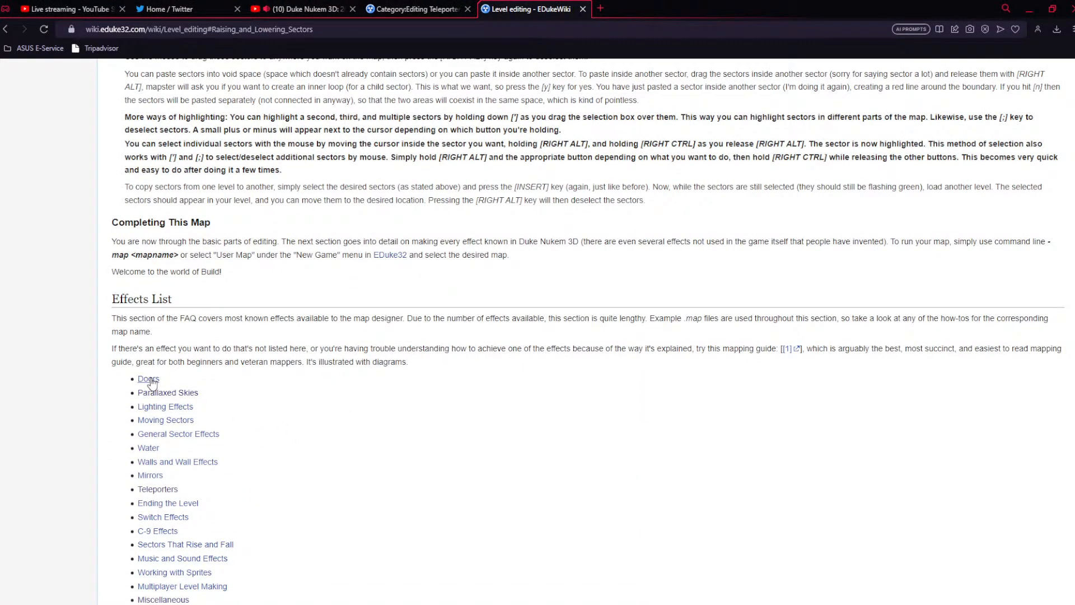
click(149, 380)
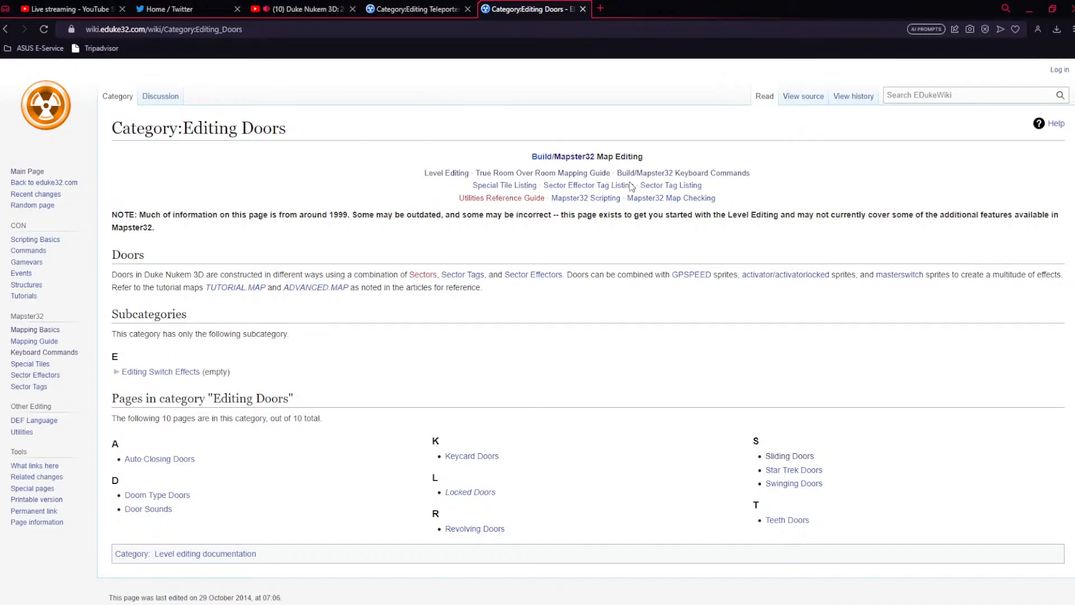
Go through the special tile listing's effect sprites and The Special Sprites section to open the Sector Effector Reference Guide
click(519, 186)
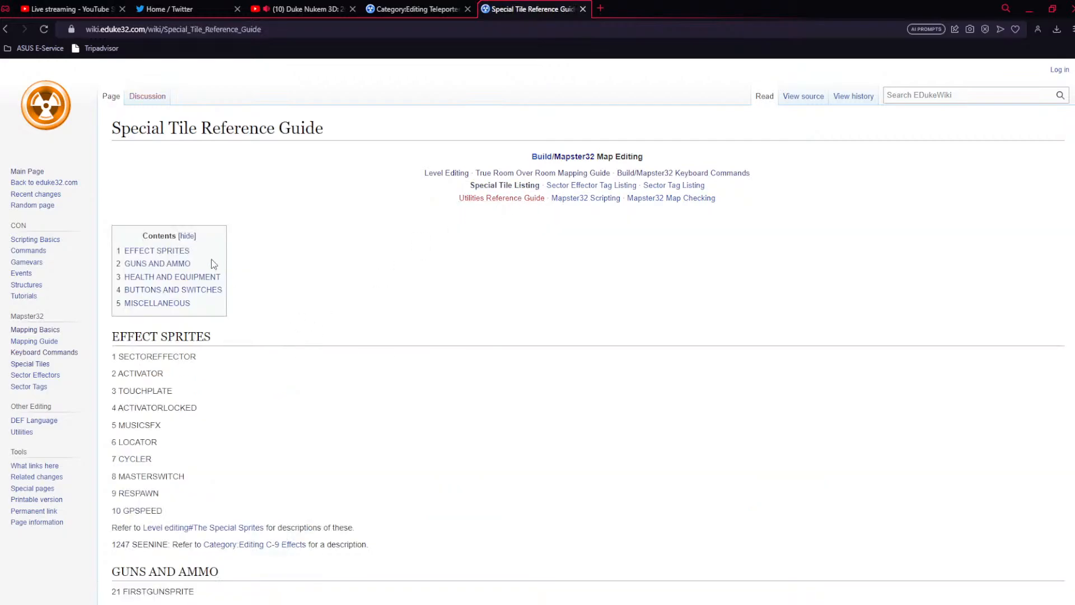
click(176, 252)
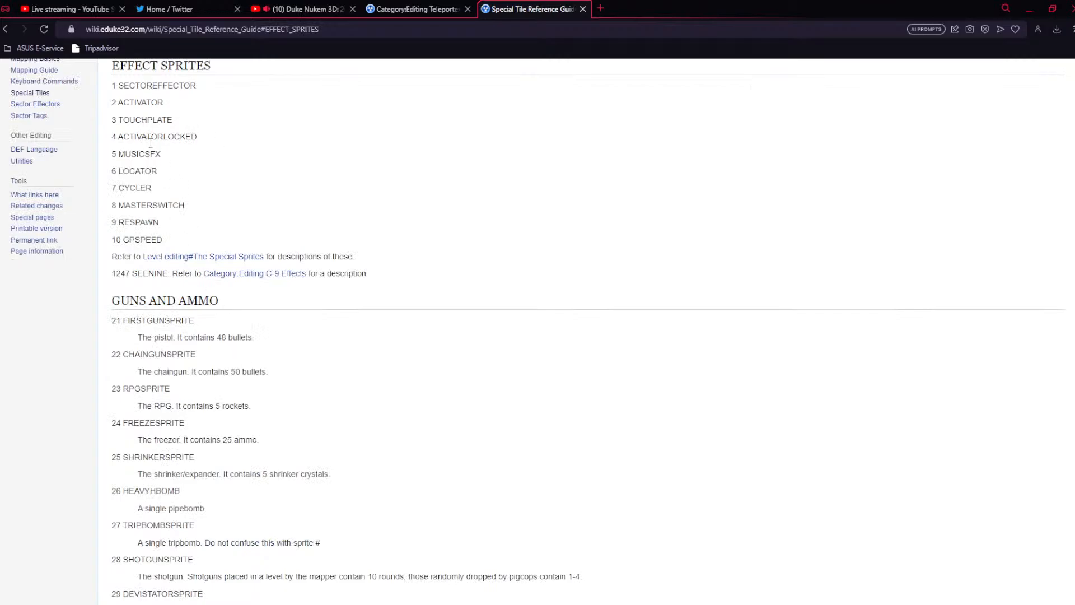
click(241, 258)
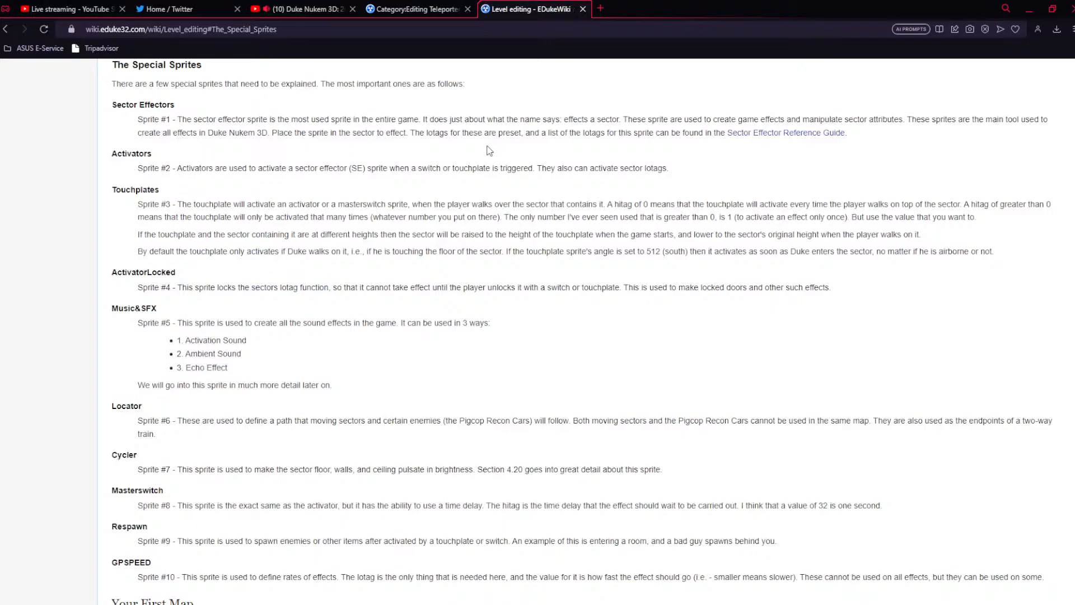
click(751, 134)
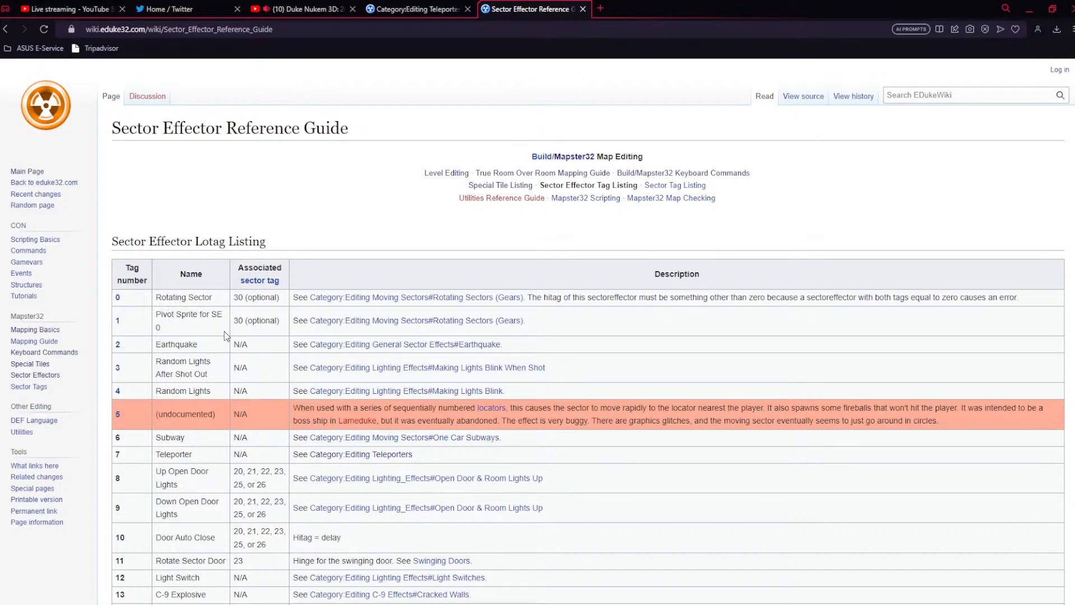
Look through the Sector Effector Lotag Listing for the teleporter entries and return to the page's beginning
scroll(235, 333, down, 3)
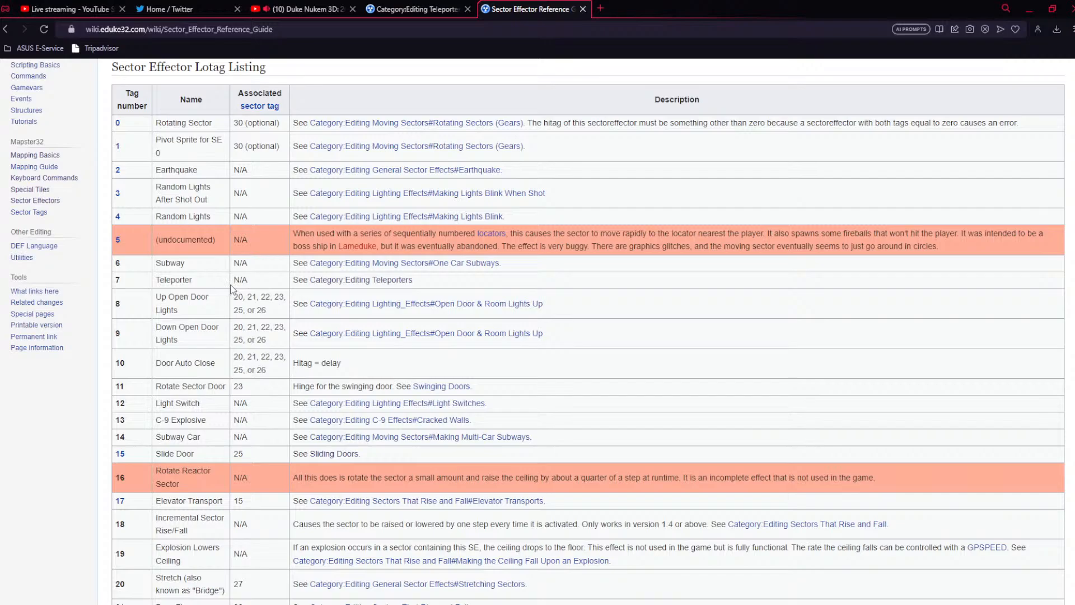
scroll(234, 290, down, 6)
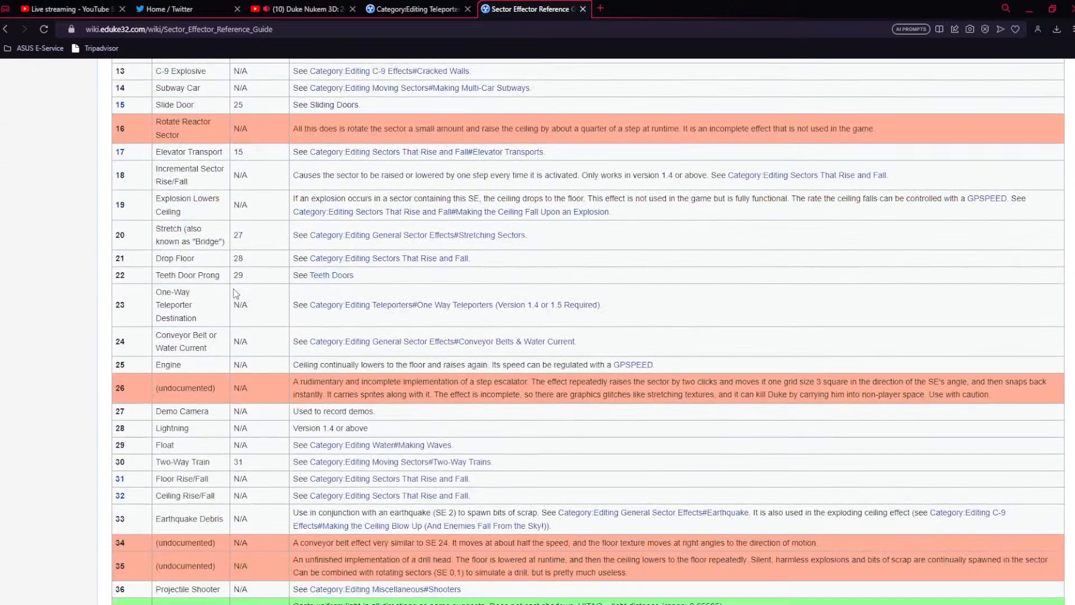
scroll(235, 294, down, 5)
scroll(235, 294, up, 9)
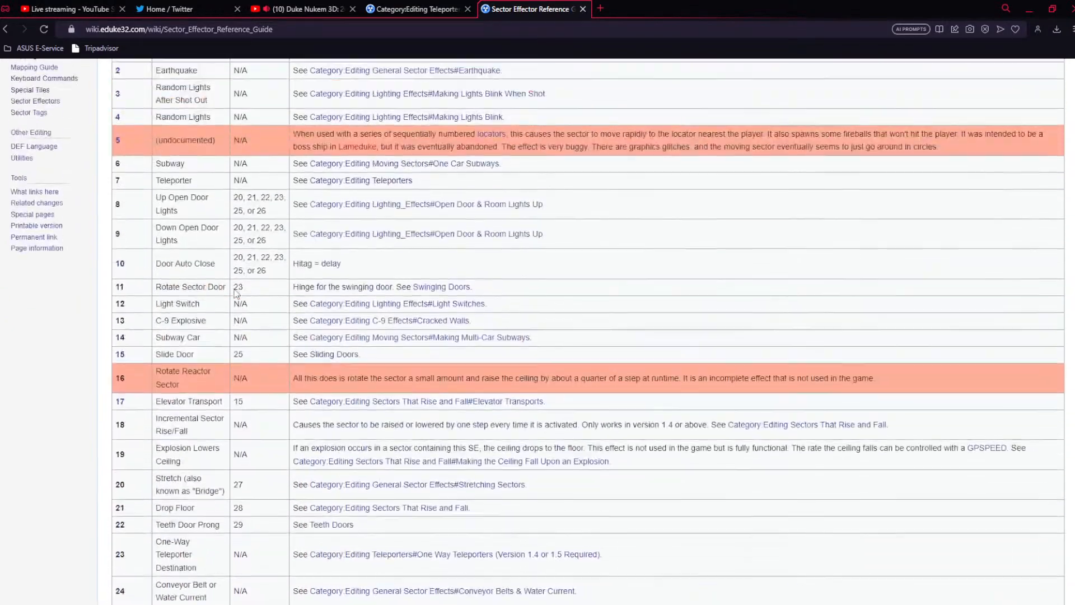
scroll(235, 294, up, 5)
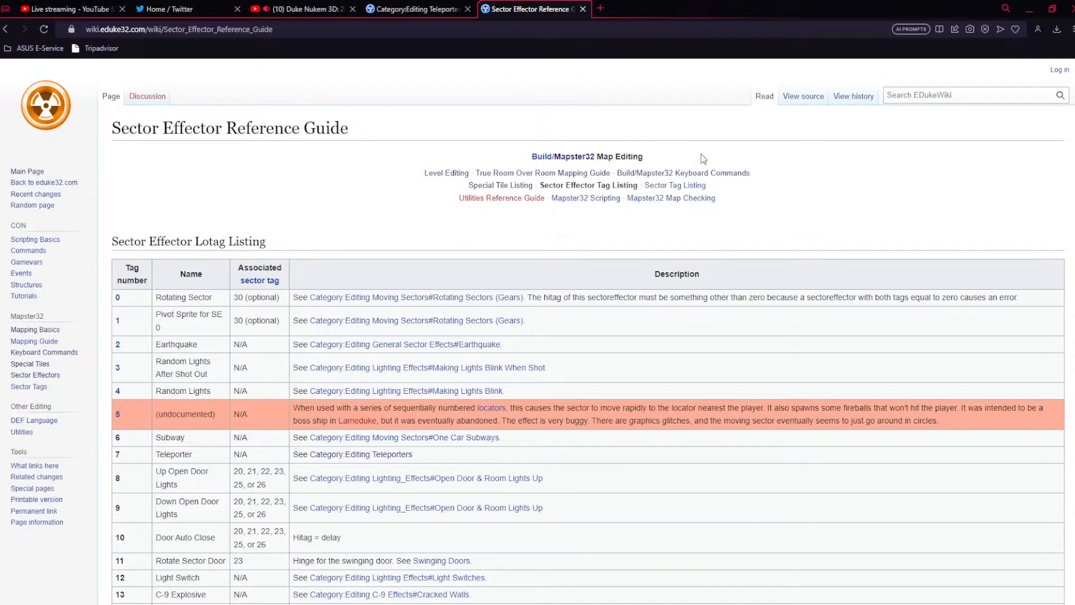
Open the Build/Mapster32 Keyboard Commands page and search it for LOTAG
click(692, 177)
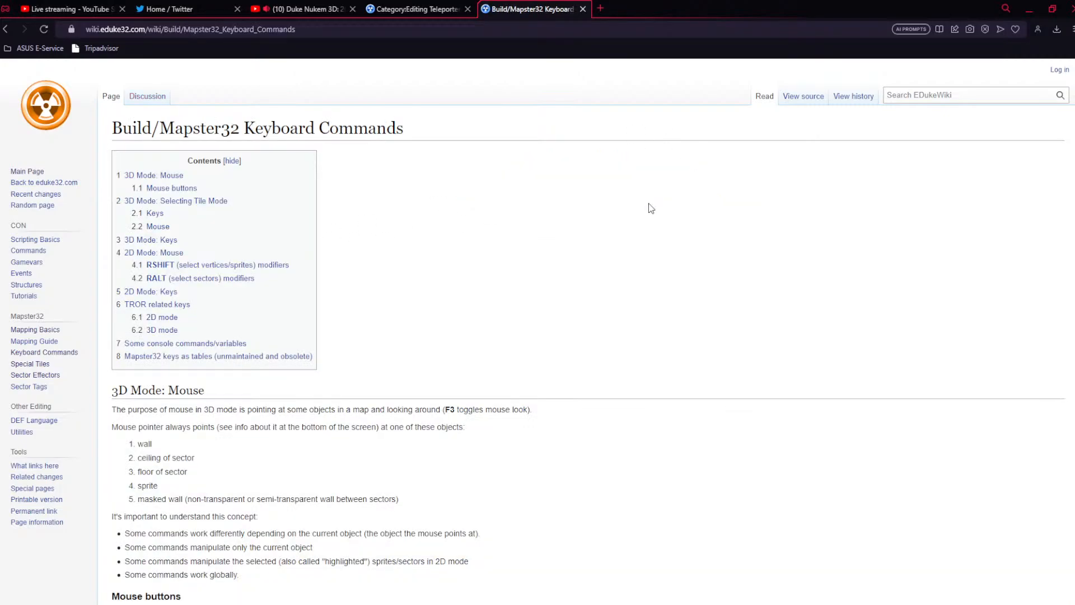
key(ctrl+f)
text(LOTAG)
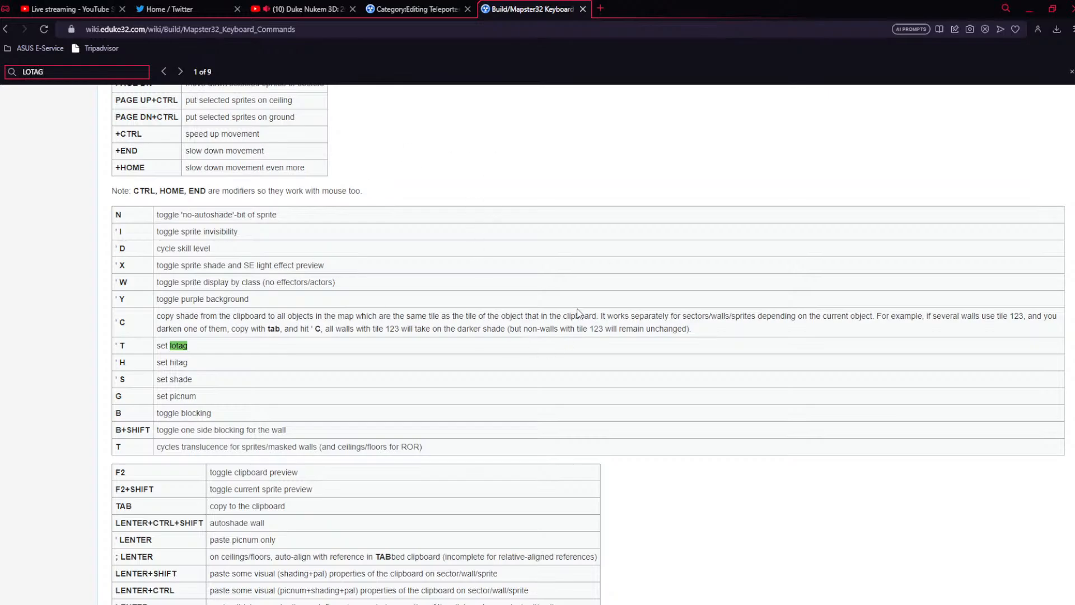
Reread the Sewer Holes & Silent Teleporters instructions on the Editing Teleporters page and switch to the Mapster32 map
click(398, 9)
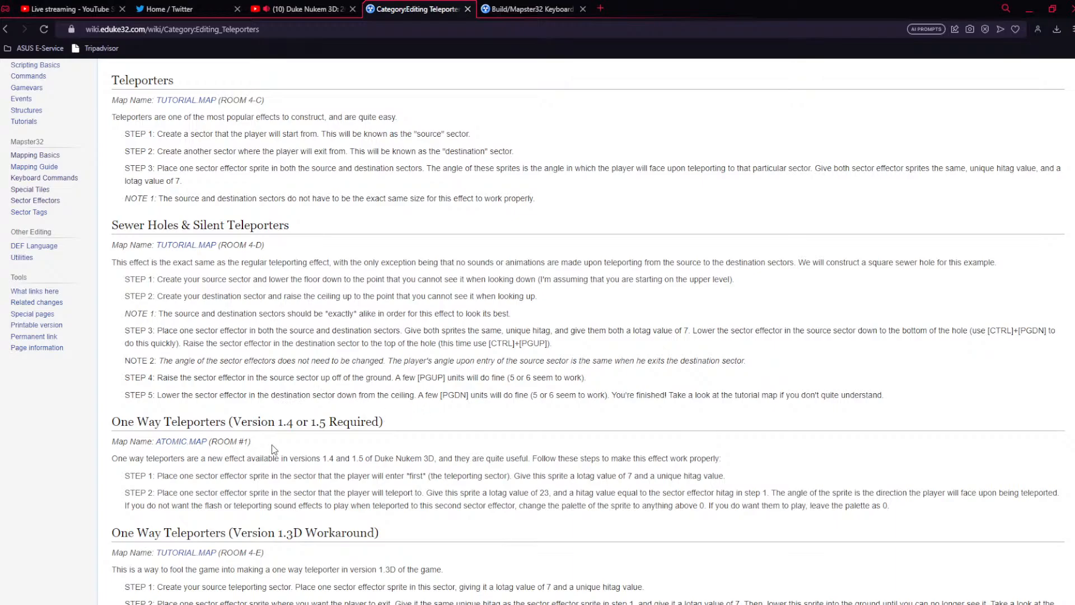
scroll(274, 449, down, 1)
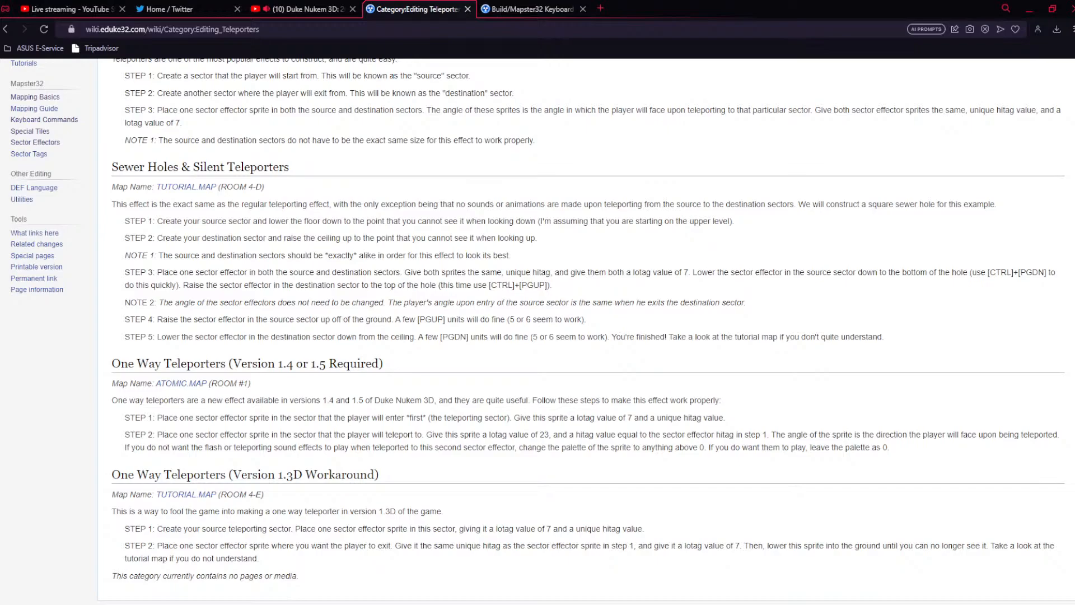
key(alt+Tab)
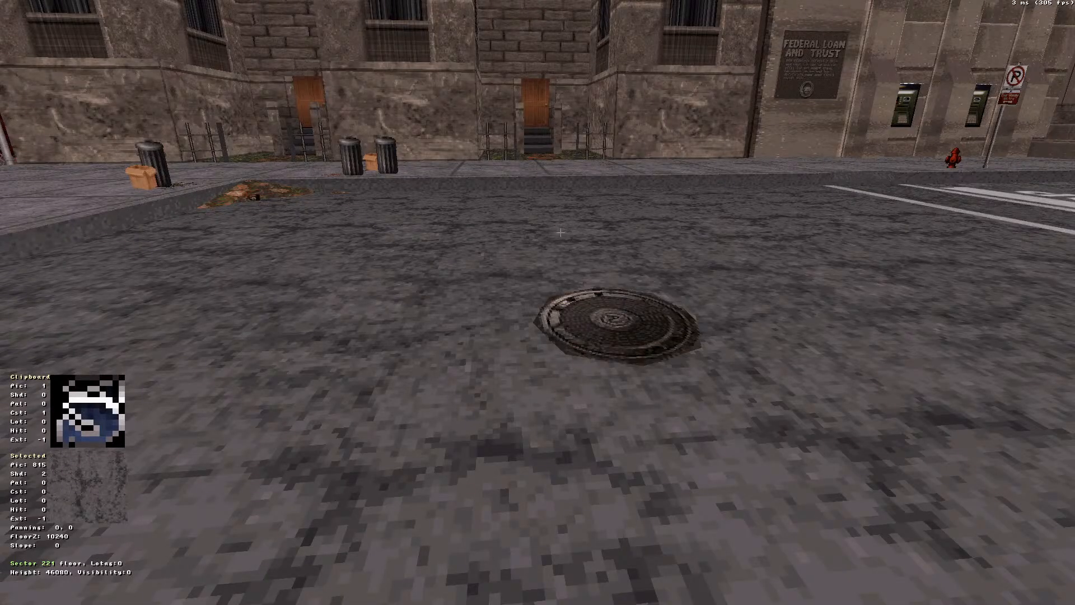
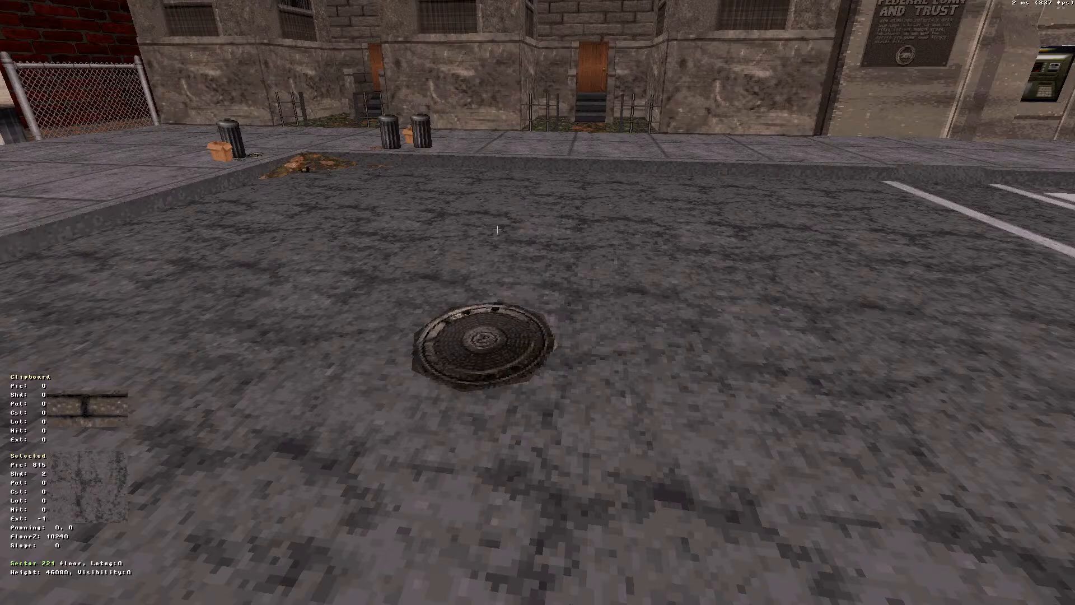
Switch back to the browser, return to the beginning of the Editing Teleporters page and activate the wiki search field
key(alt+Tab)
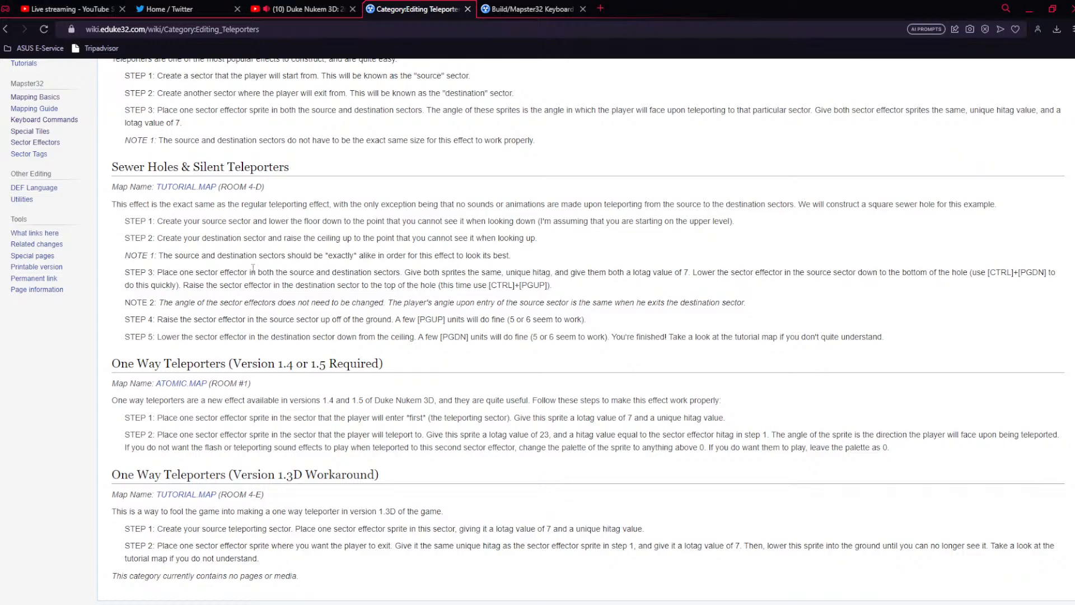
scroll(253, 269, up, 3)
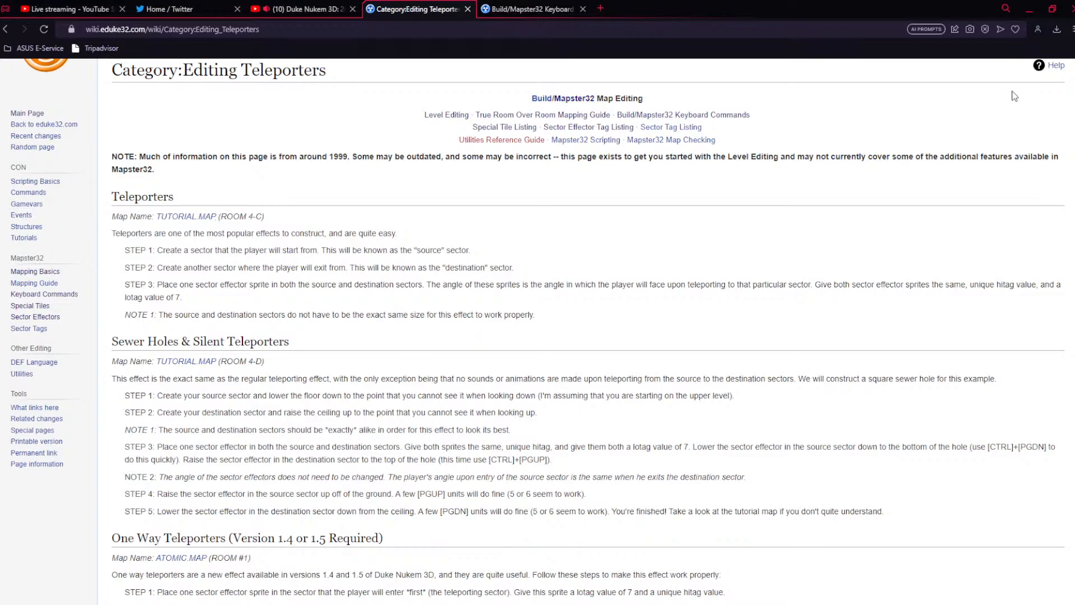
scroll(995, 179, up, 1)
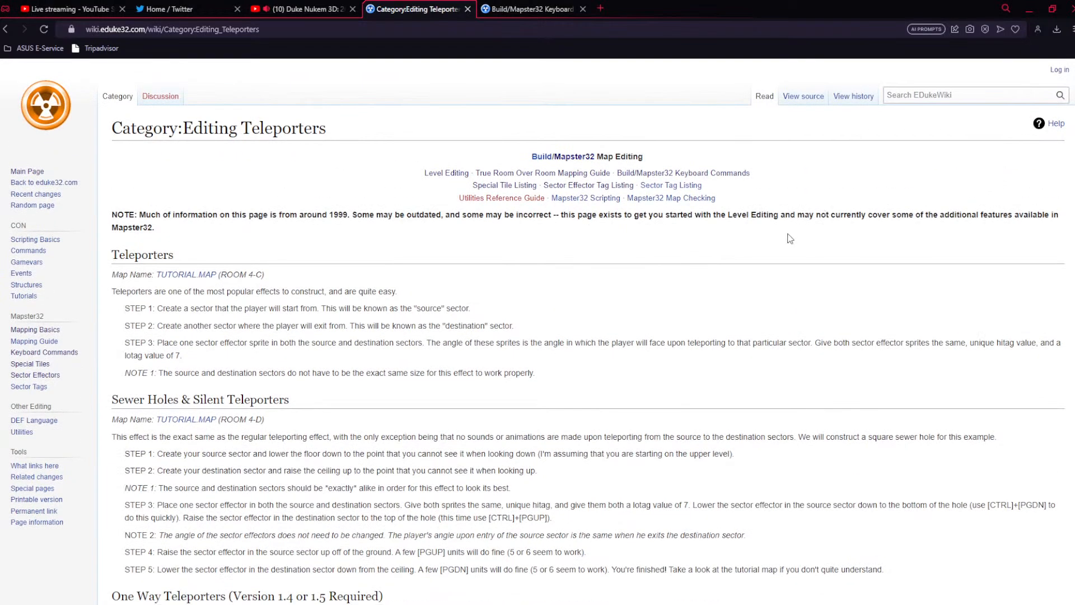
click(938, 91)
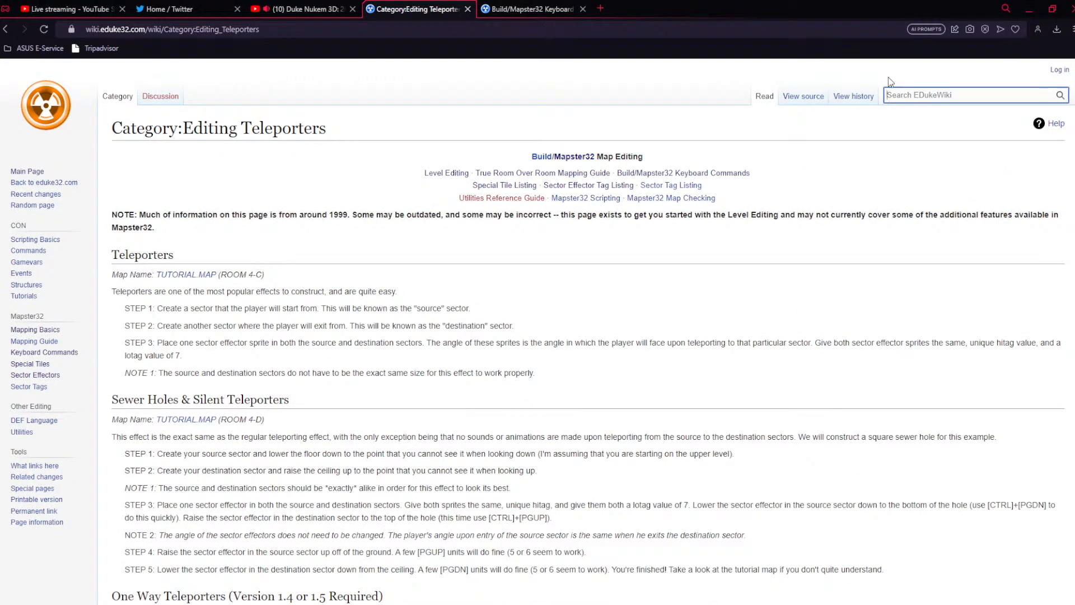
Replace the keyboard commands page with a web lookup for sewer mapster32 and open the Steam Community mapping guide
click(502, 9)
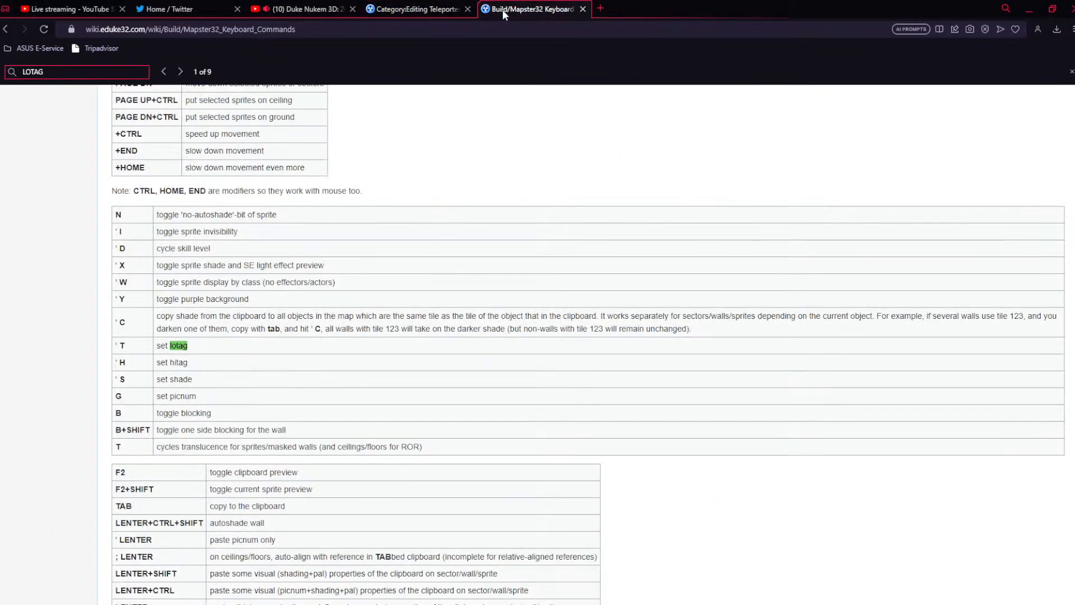
click(453, 29)
text(SEW)
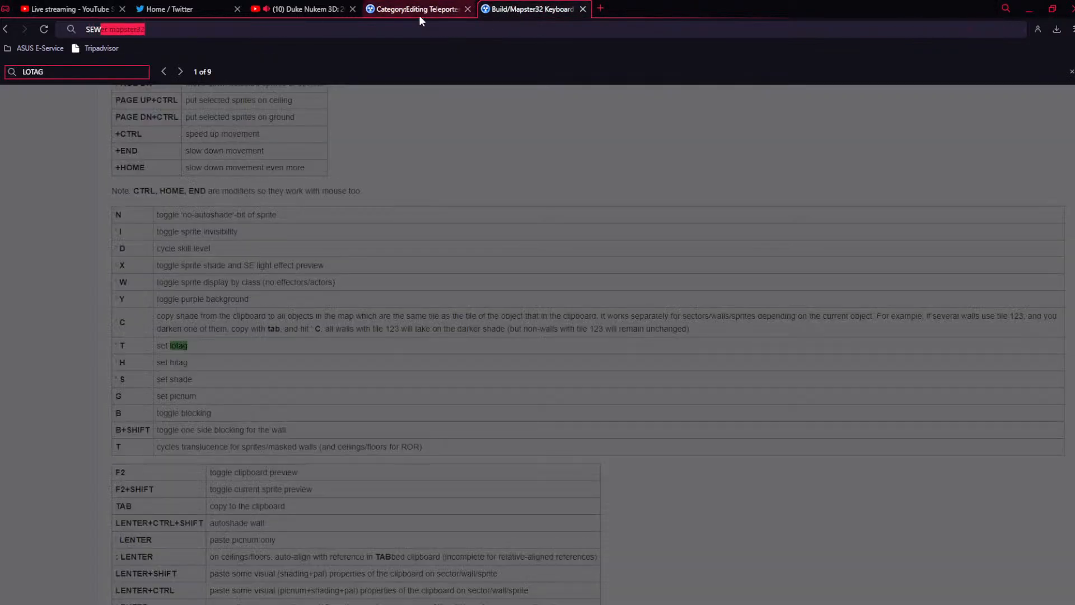
text(ER)
key(Return)
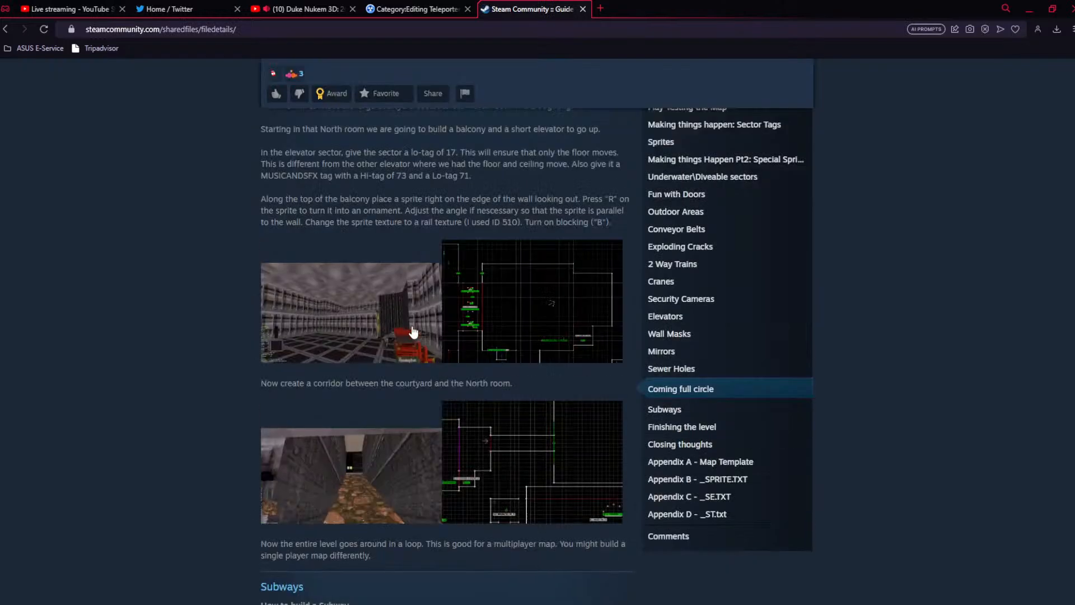
Look through the Steam guide from Coming full circle through Finishing the level for sewer hole instructions
scroll(413, 330, down, 3)
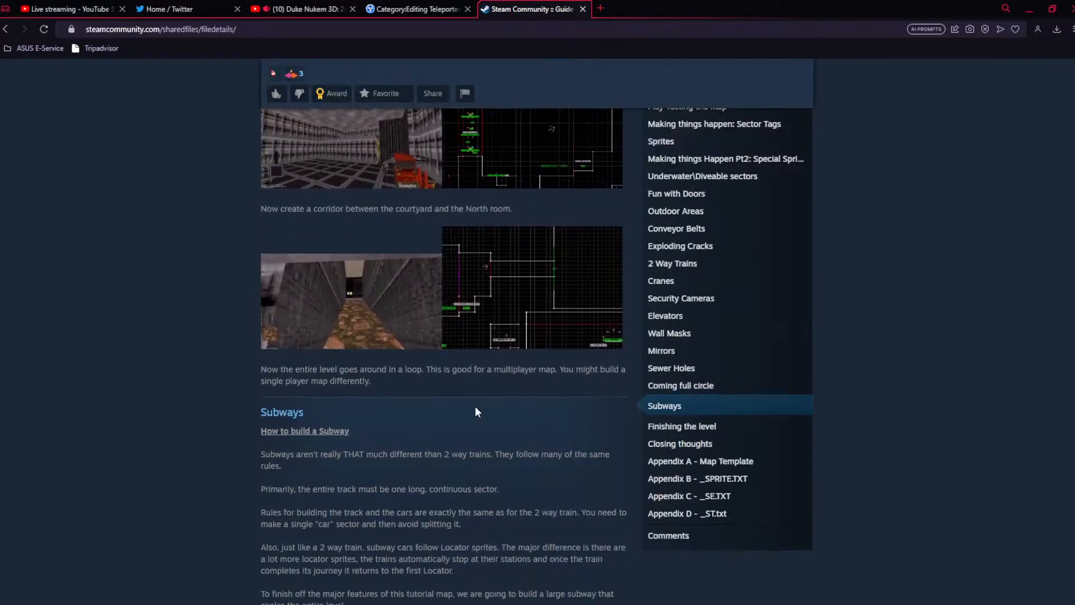
scroll(475, 405, down, 3)
scroll(475, 406, up, 7)
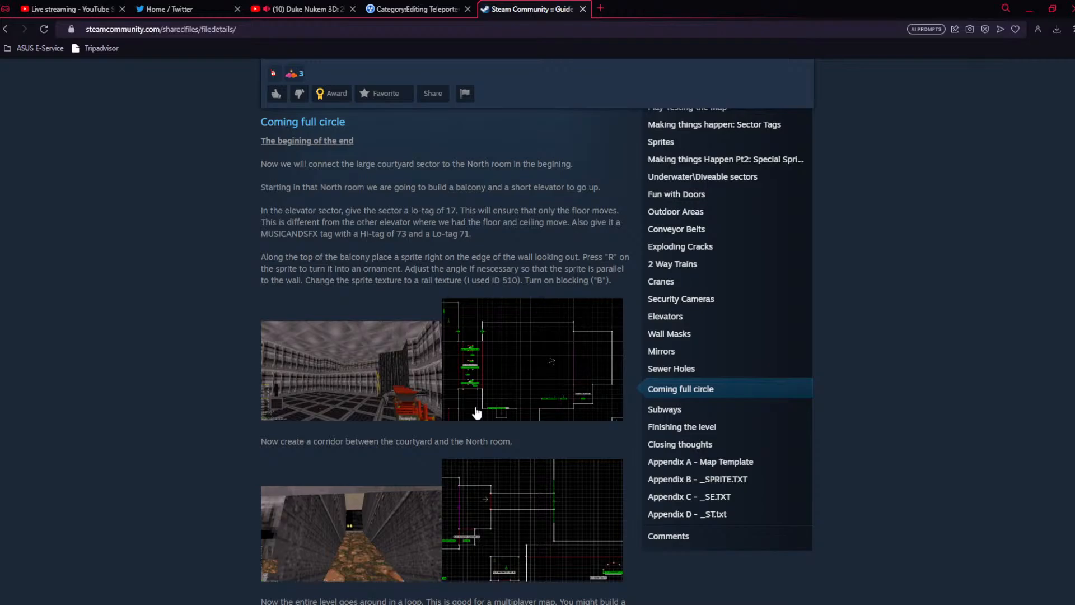
scroll(476, 406, down, 15)
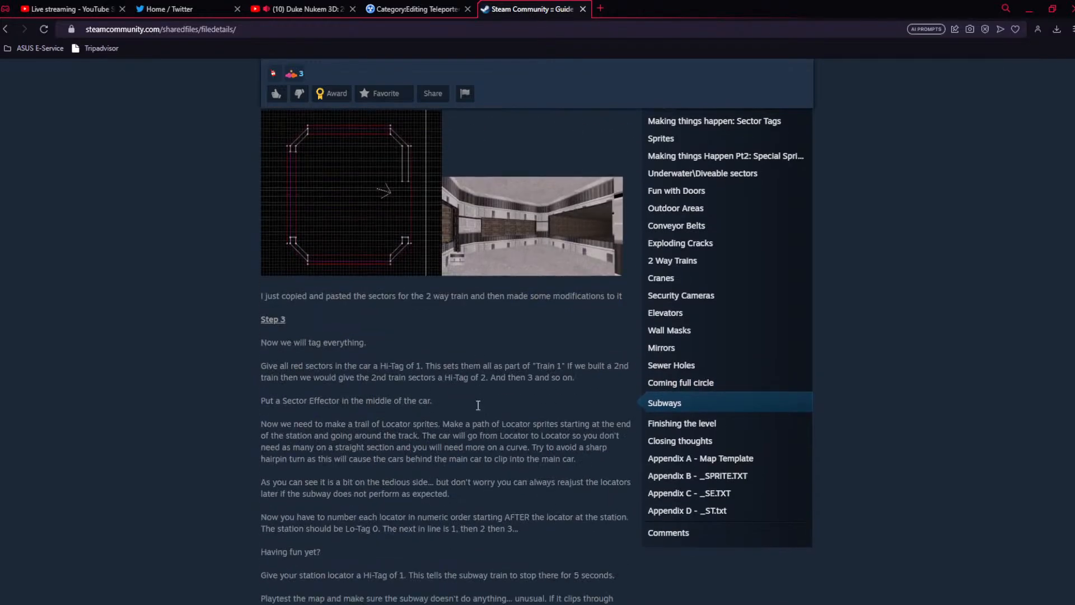
scroll(477, 405, down, 4)
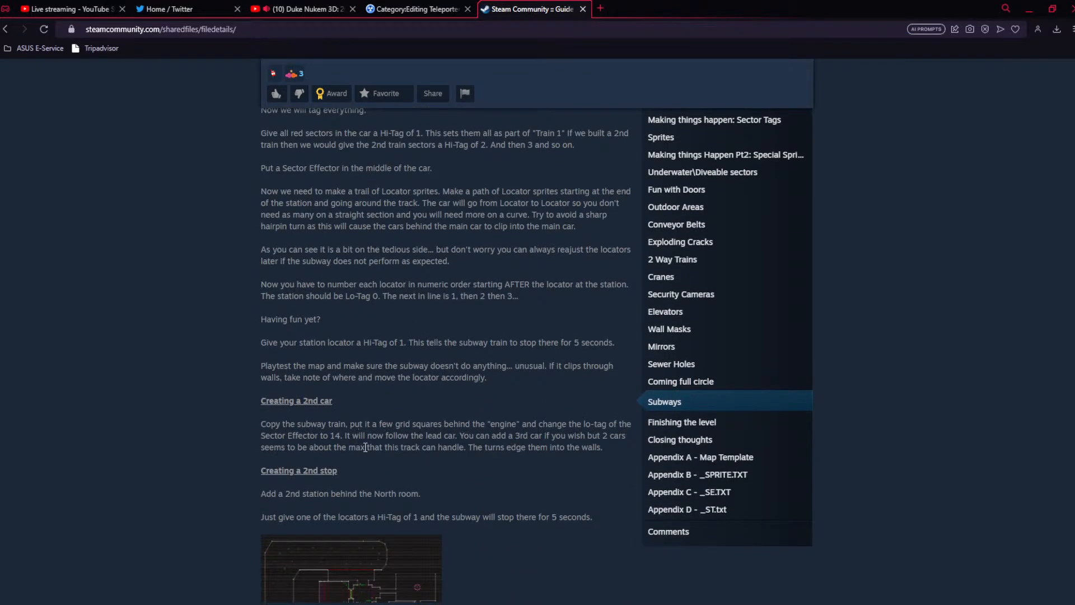
scroll(364, 448, down, 4)
scroll(369, 445, down, 7)
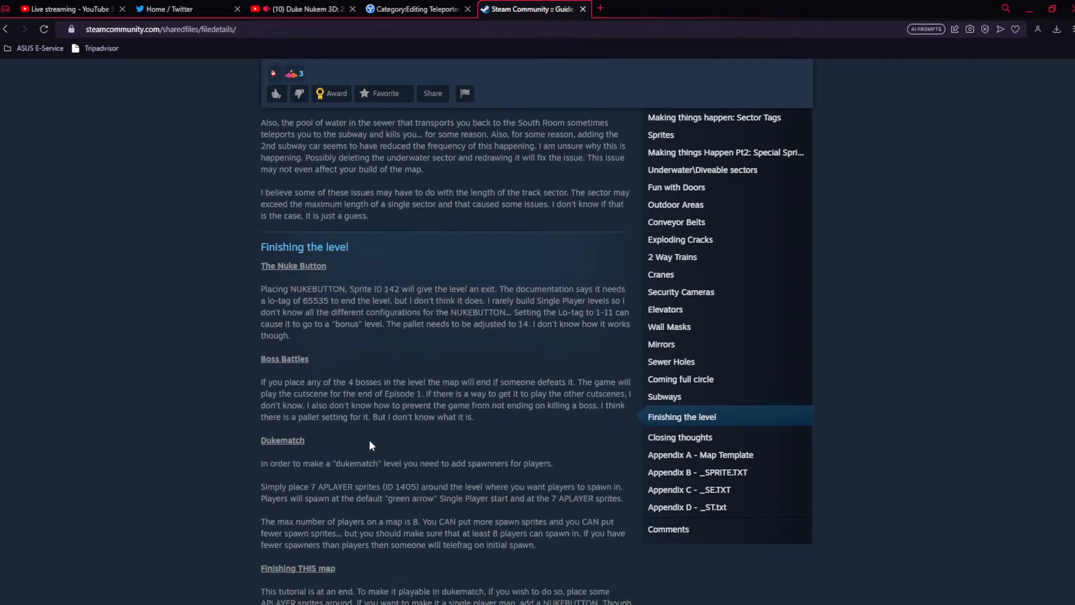
scroll(370, 444, down, 3)
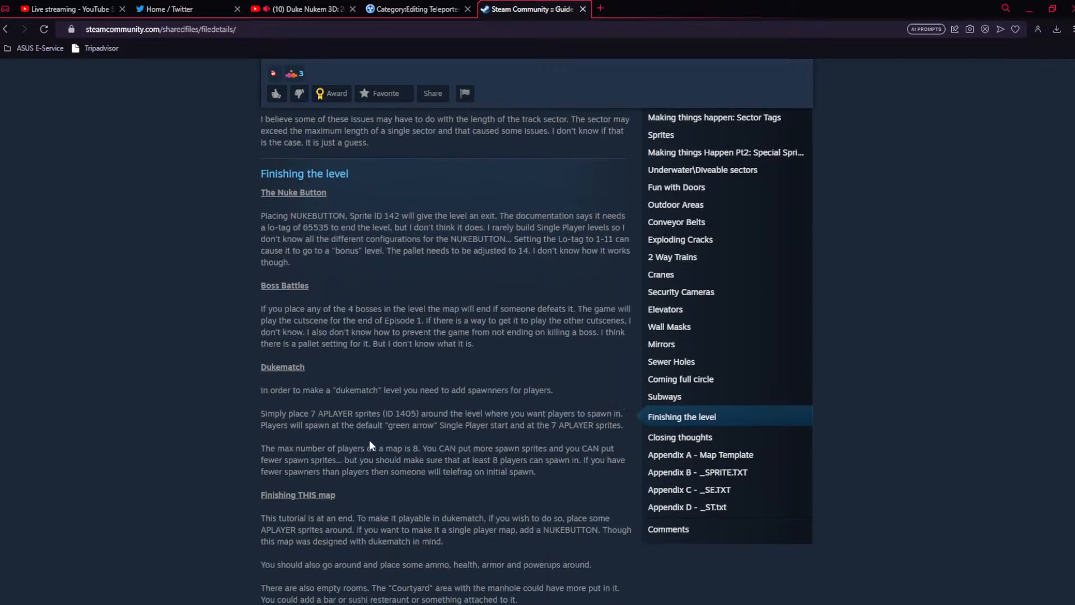
scroll(345, 418, down, 3)
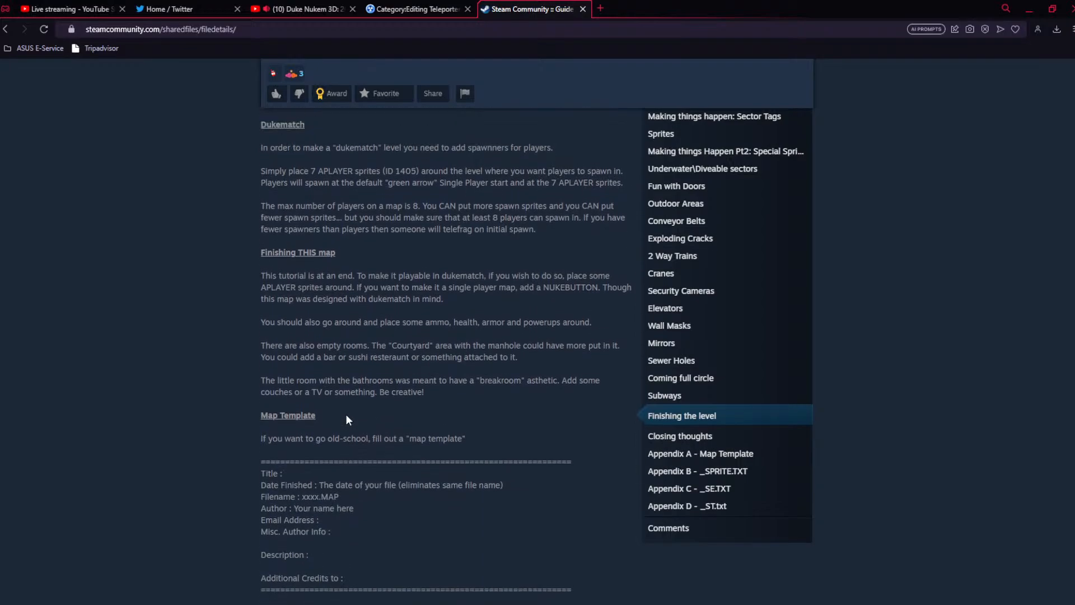
Search the Steam guide's text for SEWER
scroll(347, 406, up, 7)
key(ctrl+f)
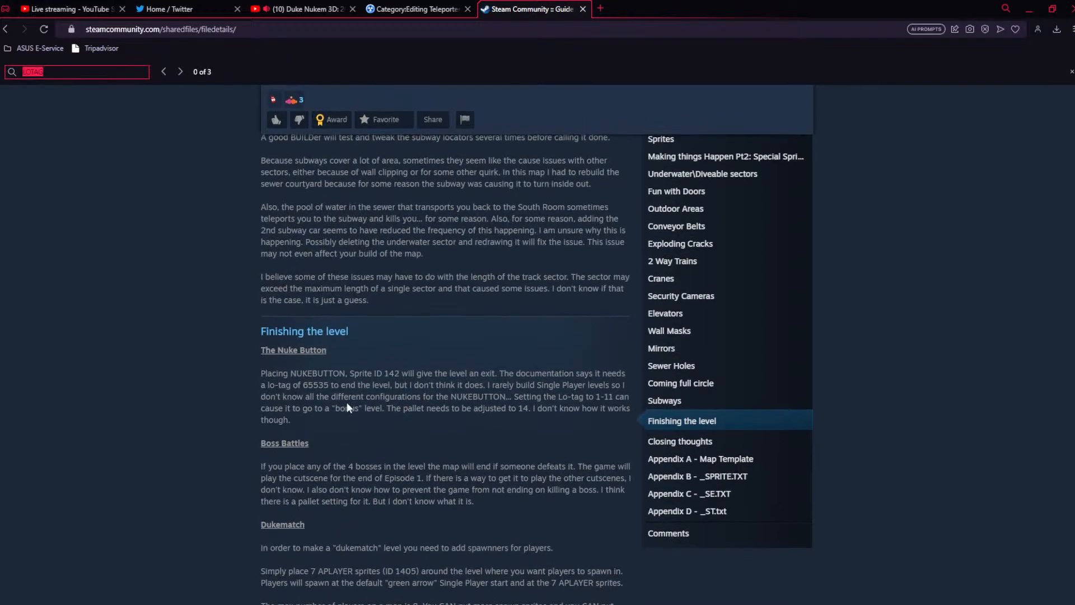
text(SEWER)
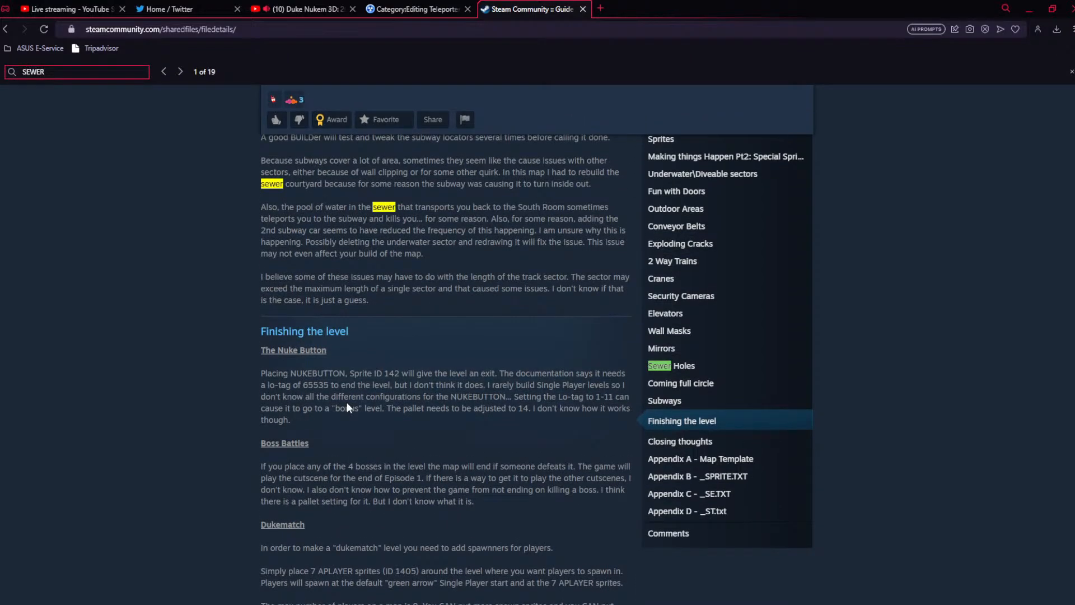
Step through the guide's SEWER matches until reaching the Sewer Holes section
scroll(347, 403, up, 4)
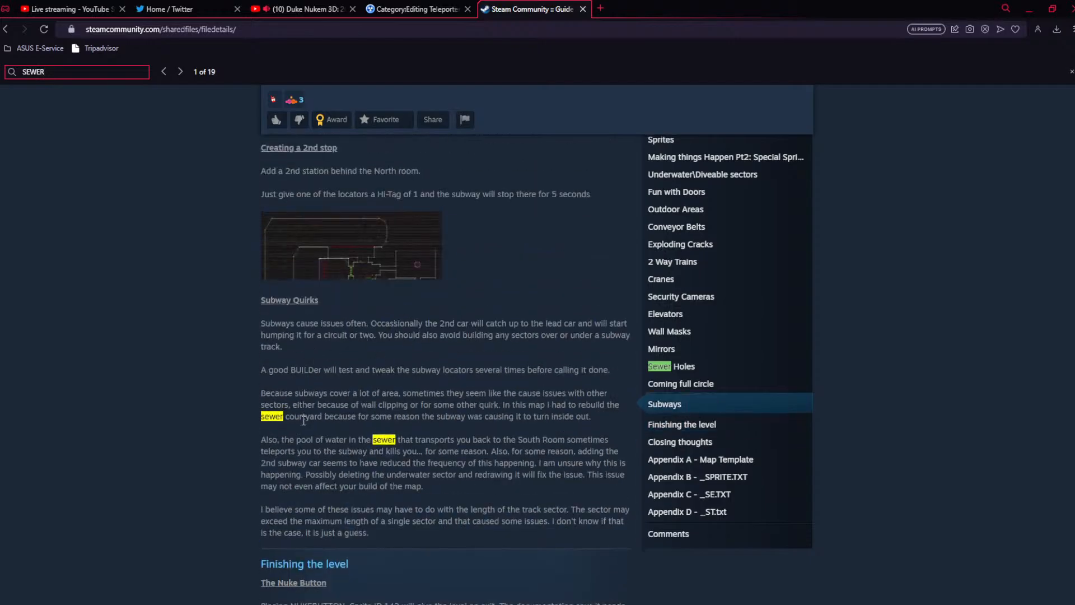
click(181, 72)
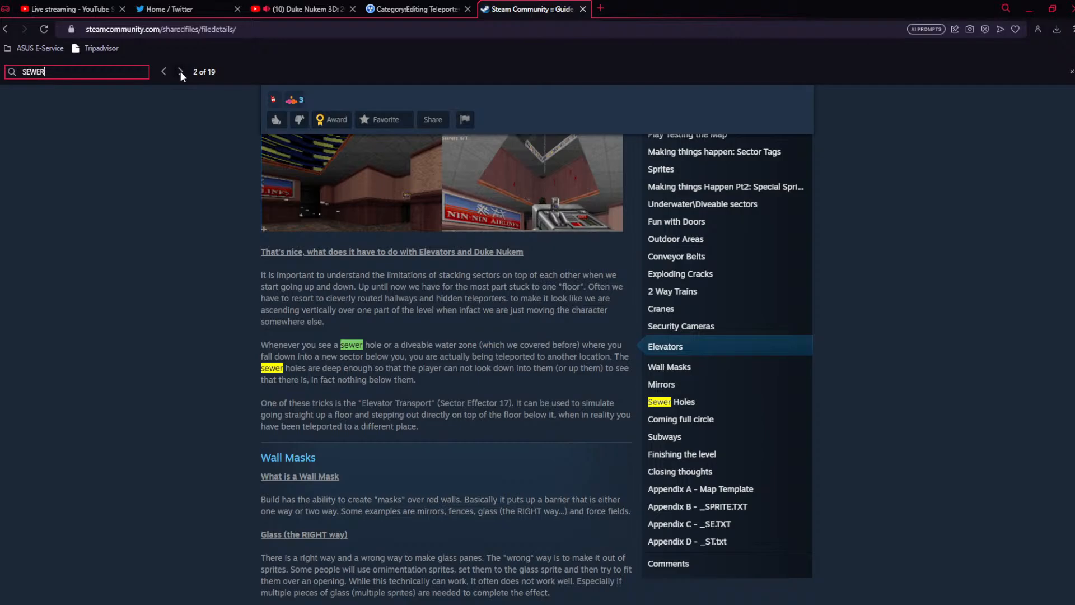
click(180, 72)
click(180, 72)
scroll(479, 402, down, 7)
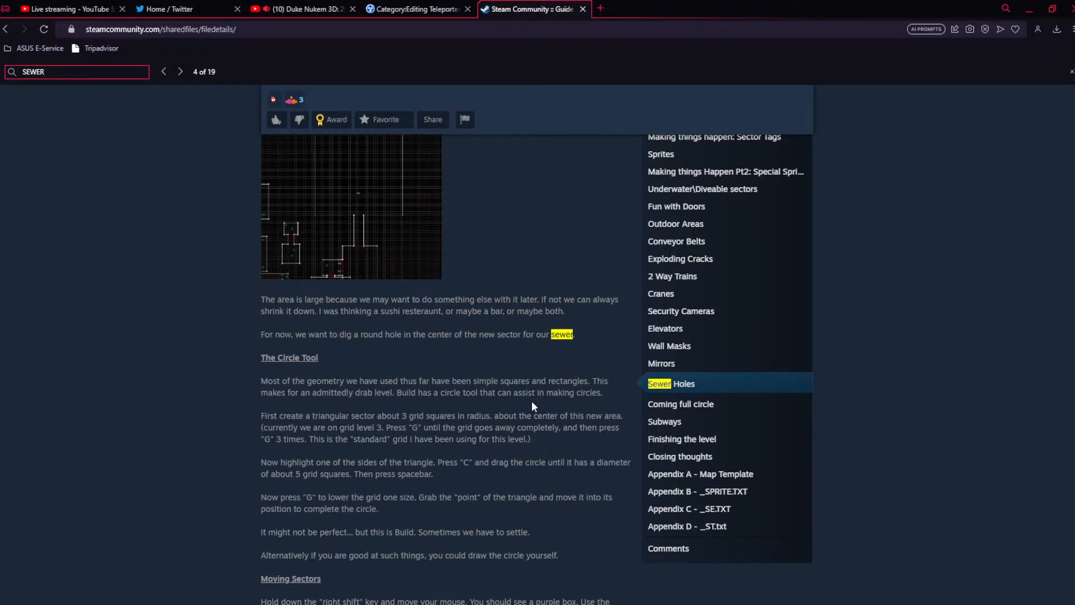
Read the Sewer Holes section from The Circle Tool through Making the hole work and Finishing the Sewer section
scroll(485, 441, down, 1)
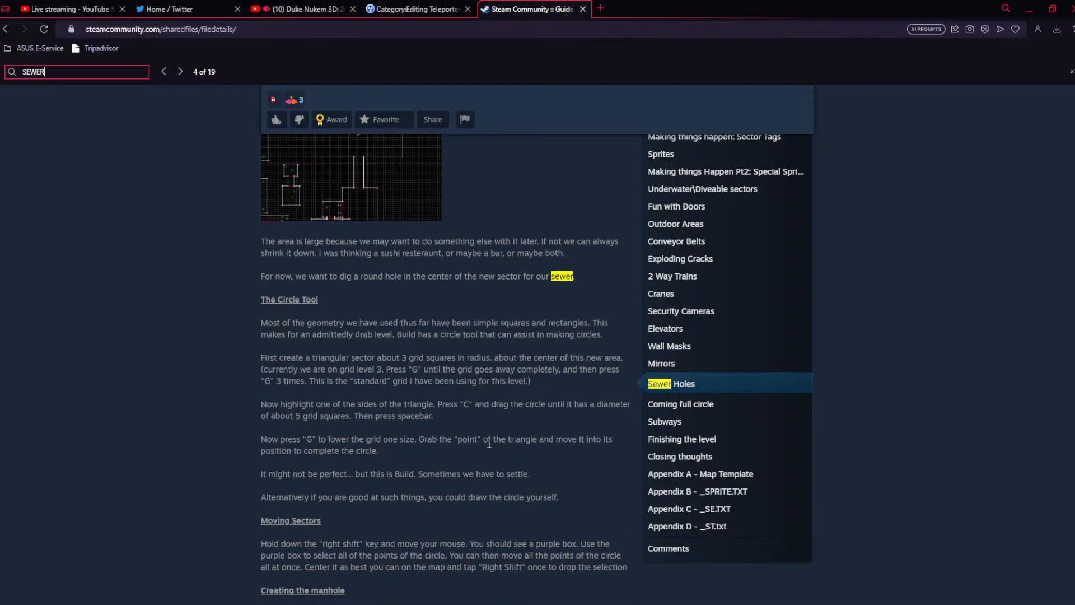
scroll(489, 442, down, 3)
scroll(368, 435, down, 1)
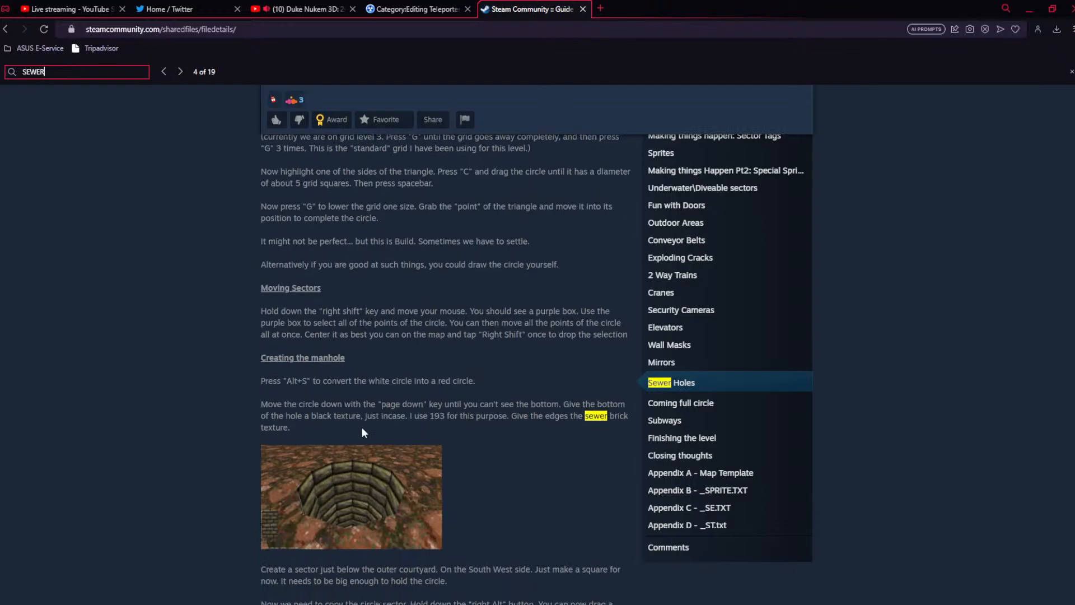
scroll(423, 414, down, 2)
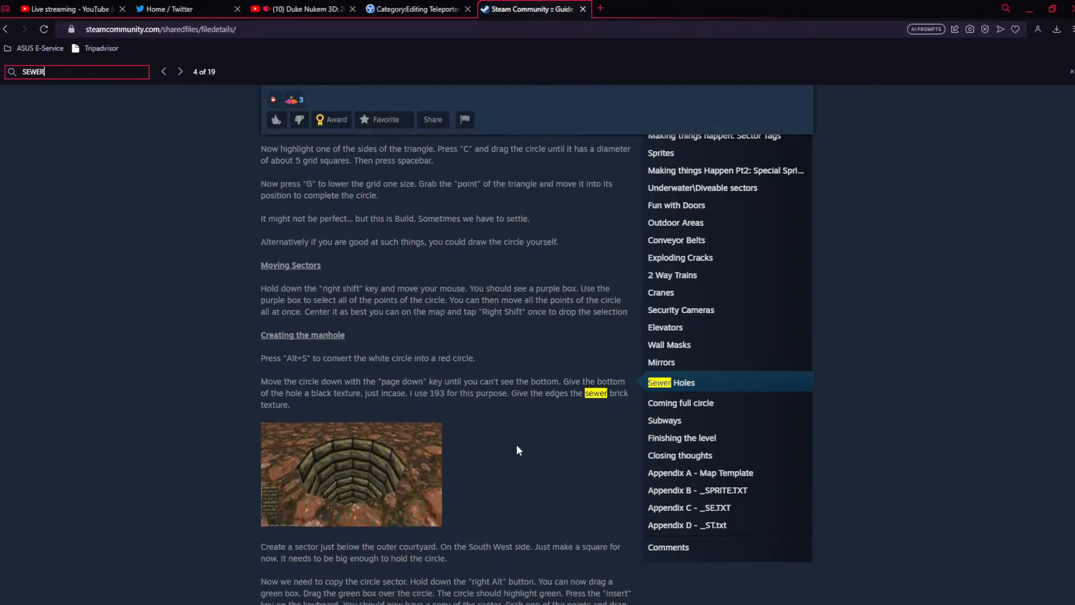
scroll(462, 347, down, 3)
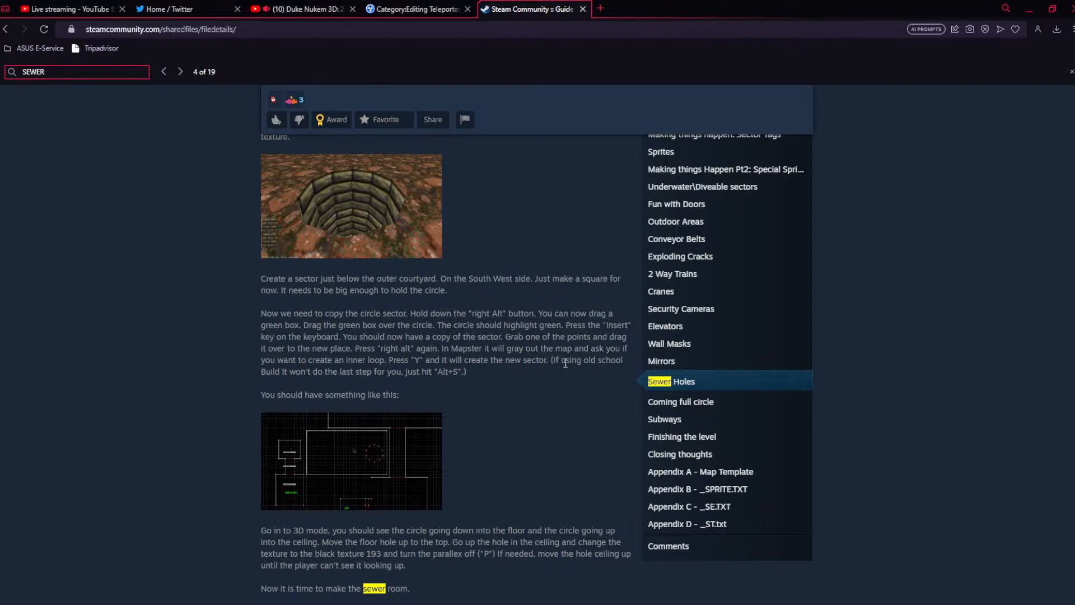
scroll(525, 381, down, 3)
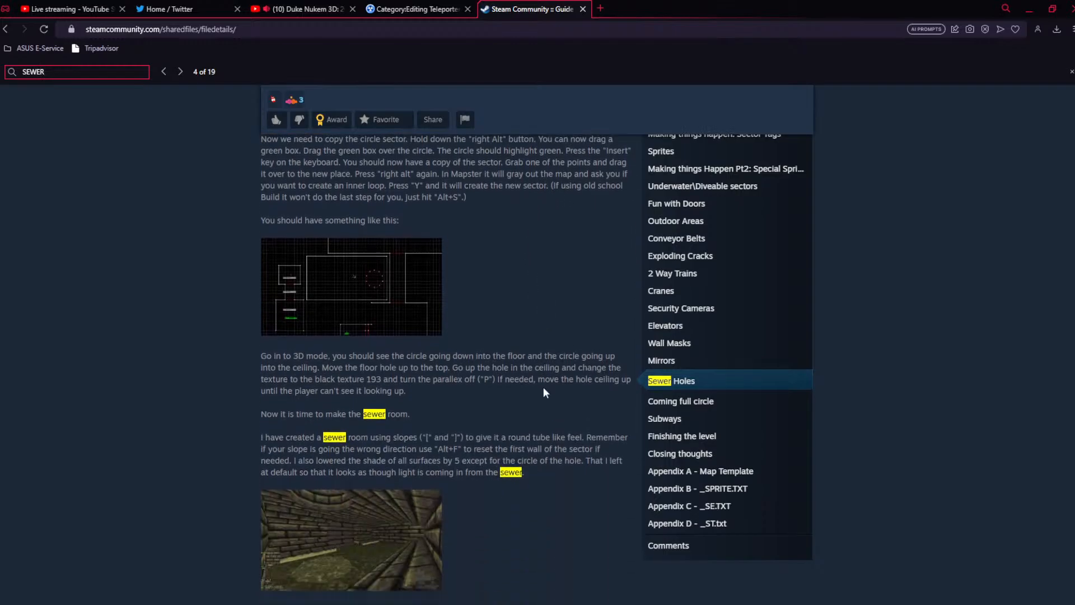
scroll(487, 422, down, 2)
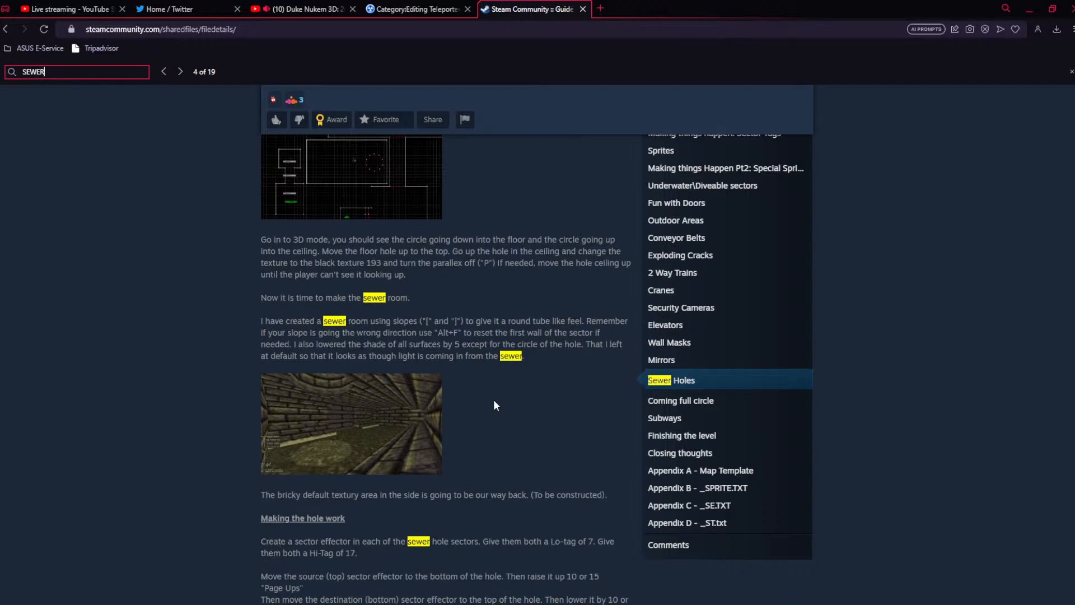
scroll(493, 399, down, 3)
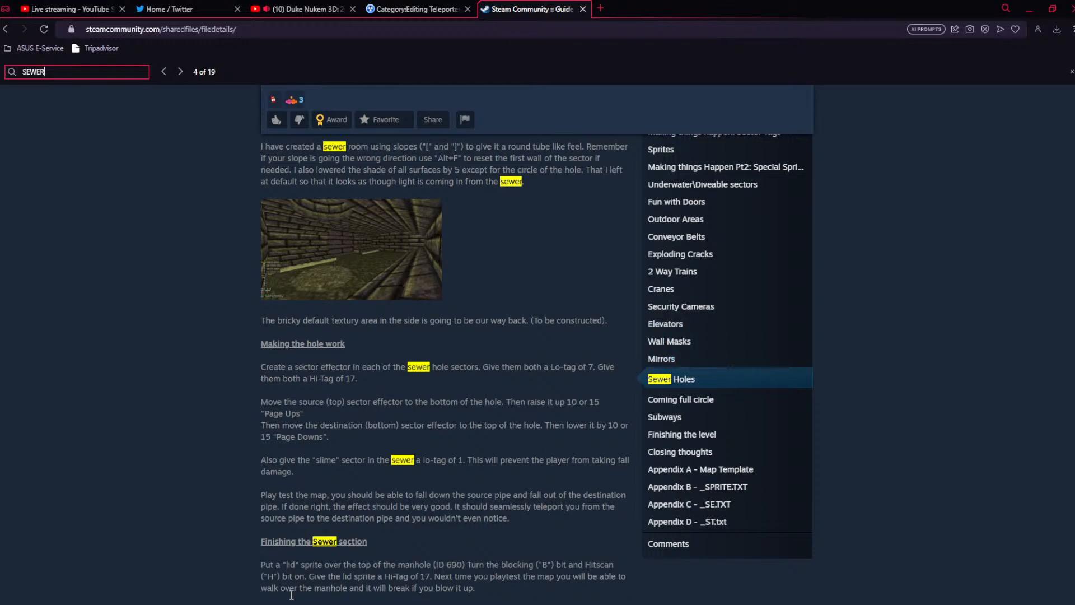
scroll(412, 532, down, 2)
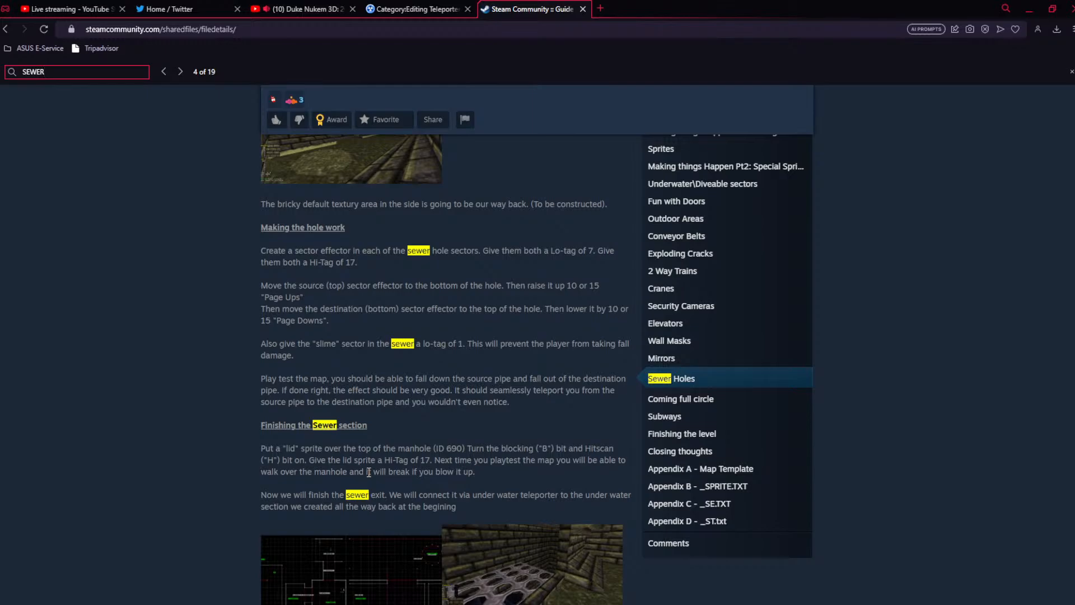
Reread the Sewer Holes instructions from copying the circle sector through placing the sector effectors
scroll(369, 472, up, 10)
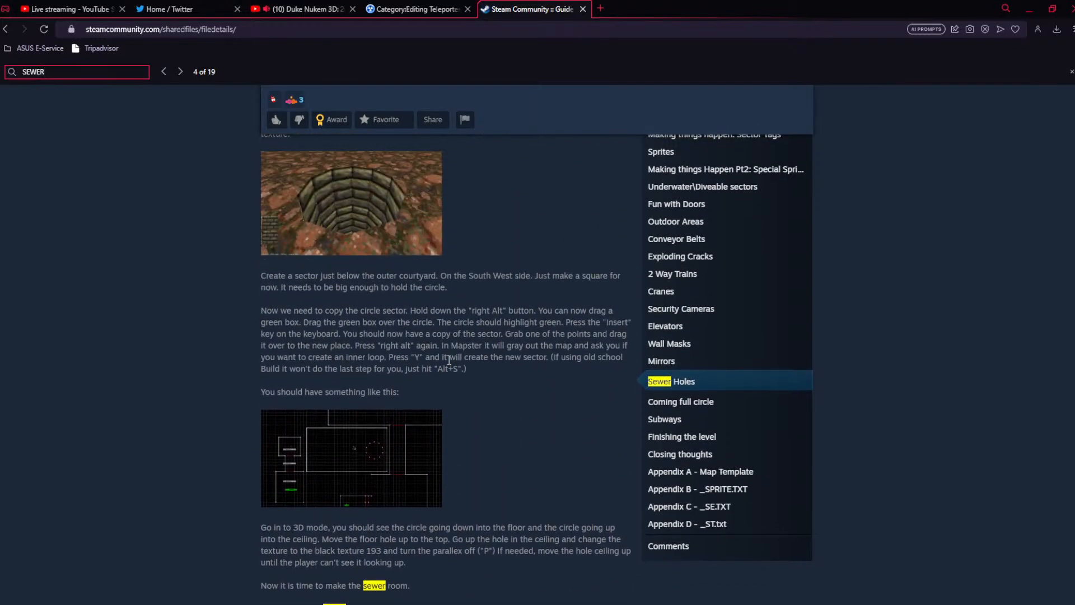
scroll(480, 406, down, 2)
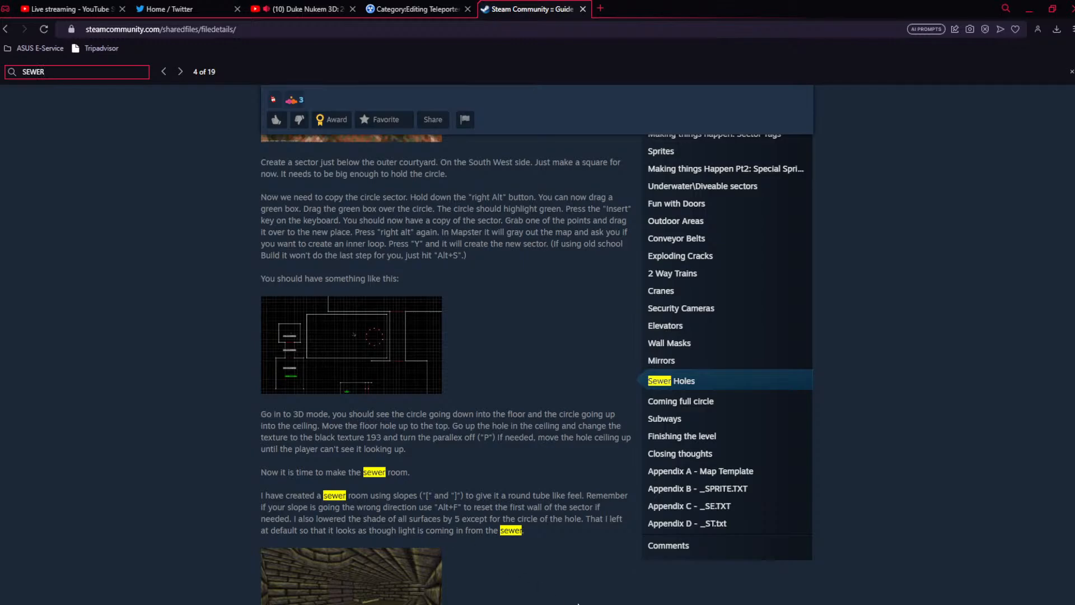
scroll(552, 585, down, 2)
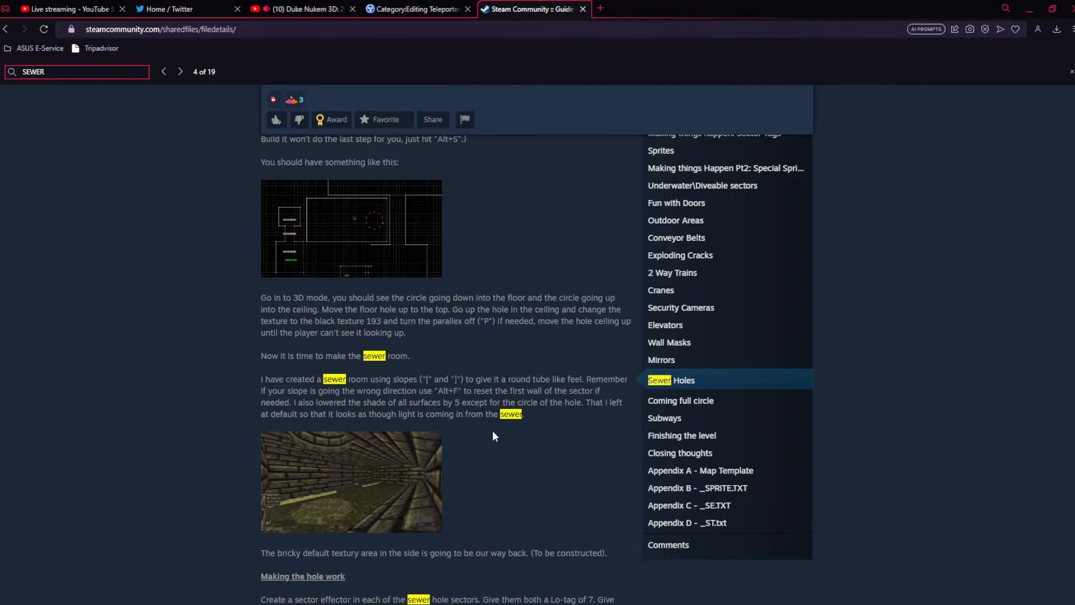
scroll(493, 436, down, 2)
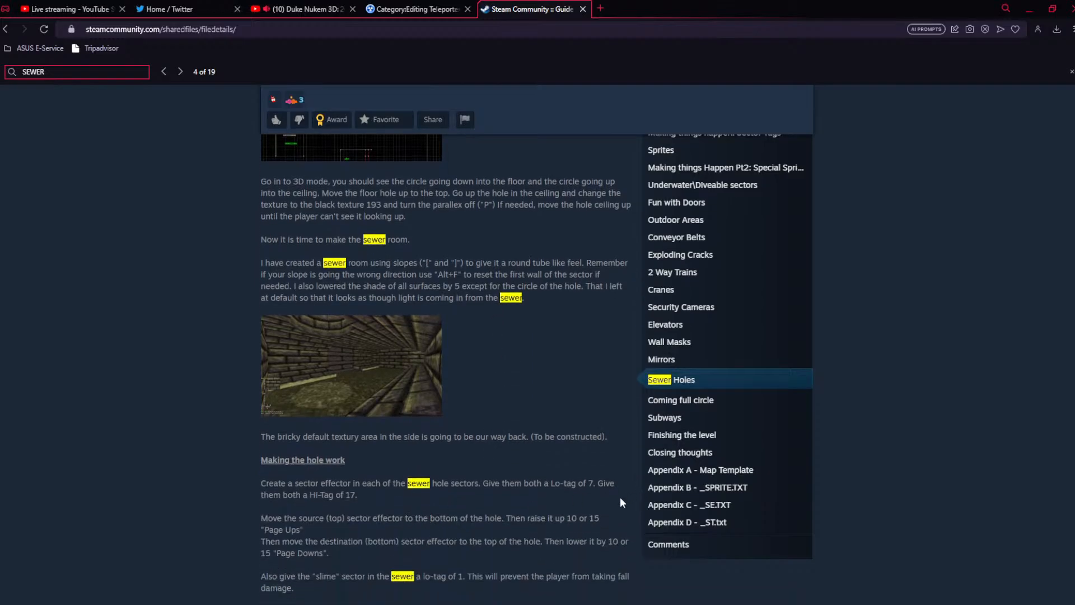
scroll(441, 547, down, 2)
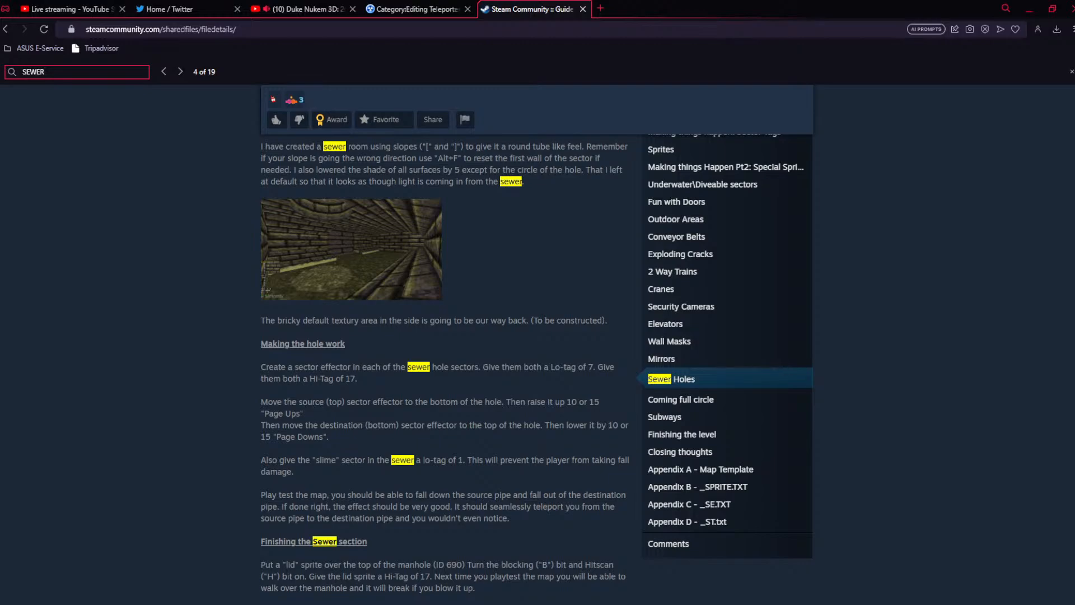
Switch to Mapster32 and go to the lit circular sector on the sewer room's floor
key(alt+Tab)
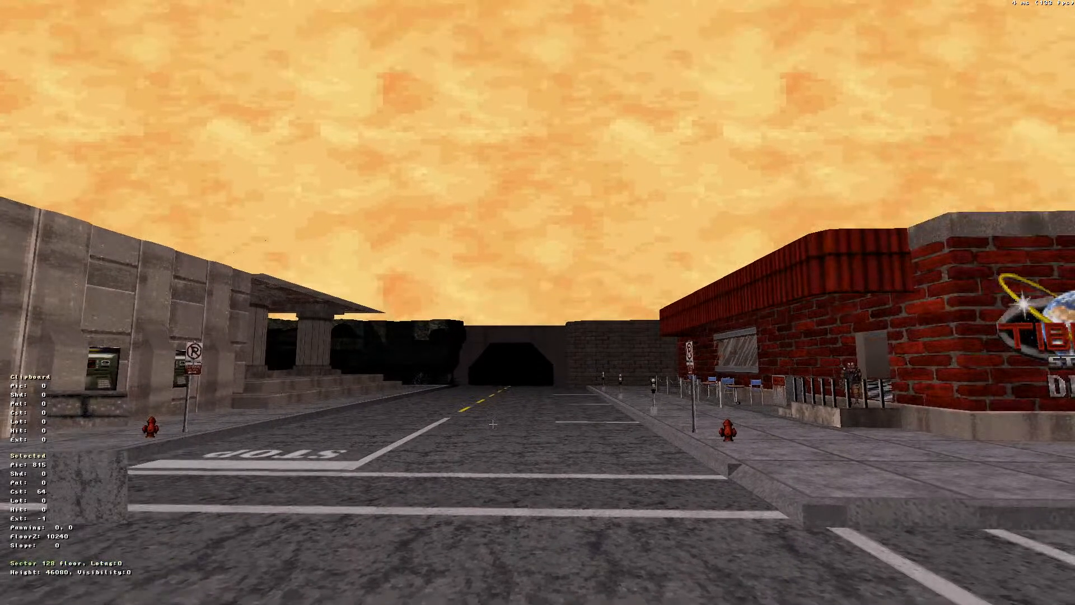
key(KP_Enter)
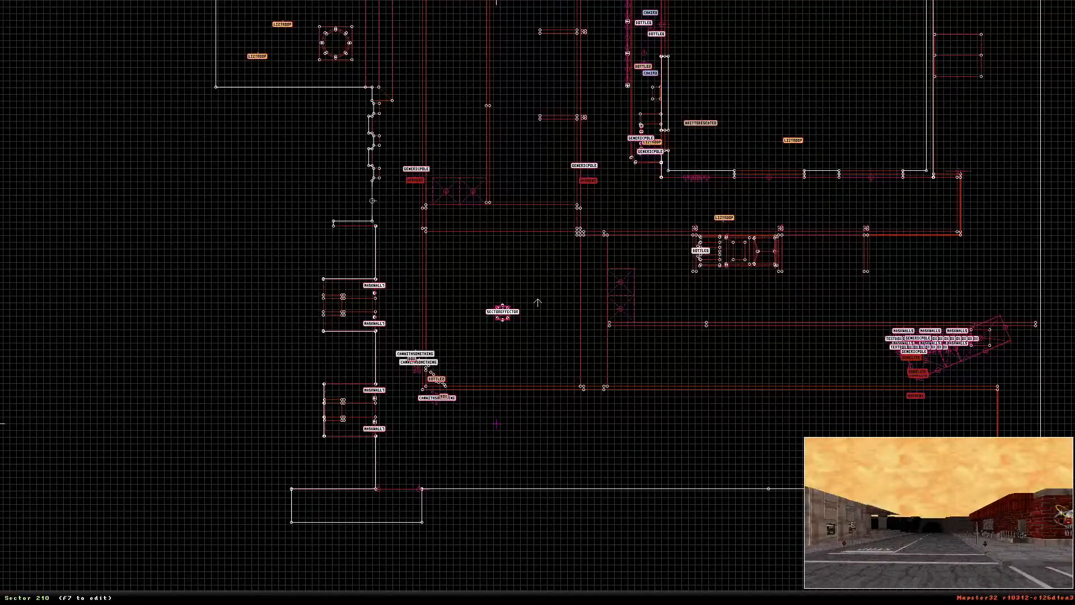
scroll(613, 146, down, 3)
key(Up)
key(KP_Enter)
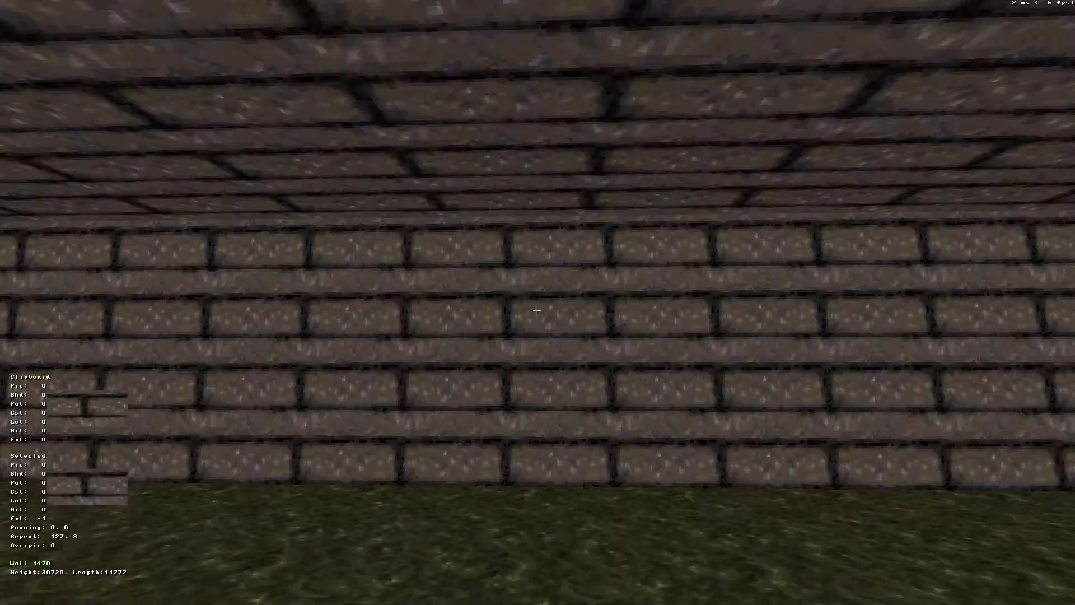
key(Down)
right_drag(536, 311, 561, 344)
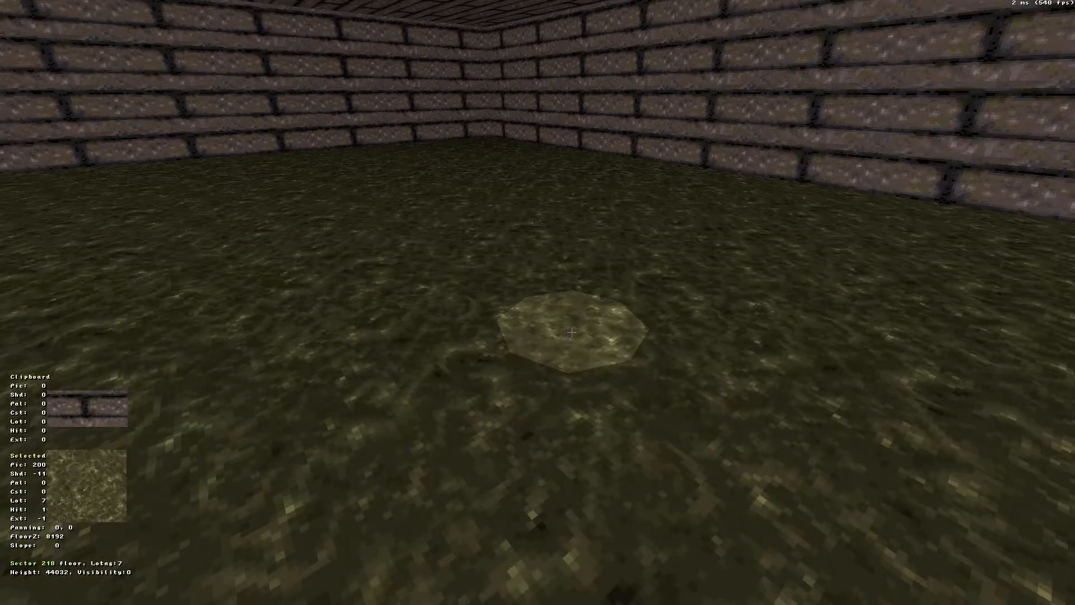
Set the Lo-tag of the sewer room's circular sector to 1 (WATER) in the 2D map
key(KP_Enter)
scroll(592, 345, up, 10)
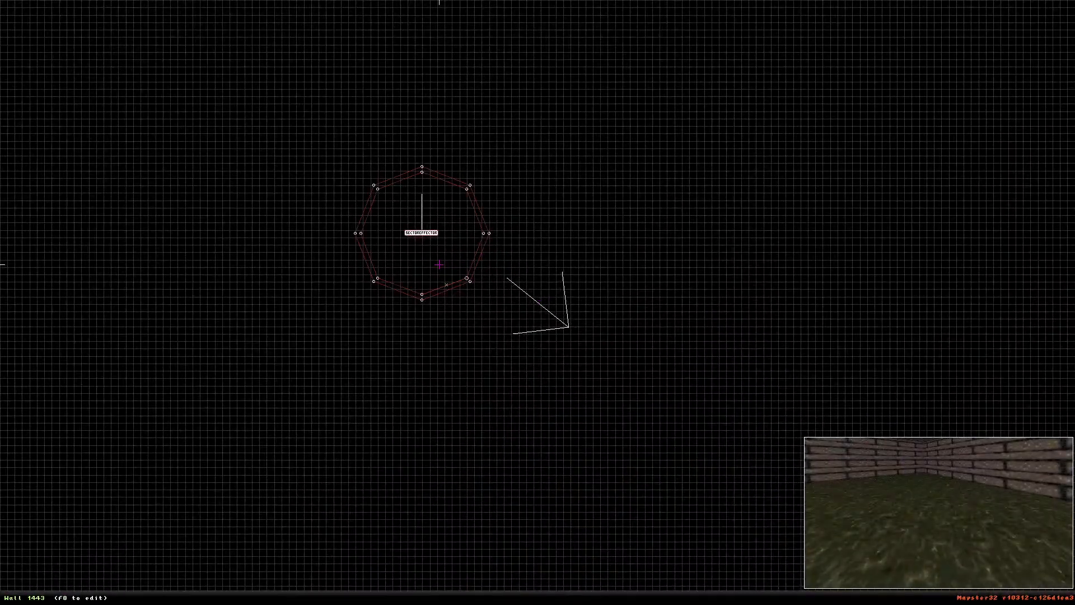
key(t)
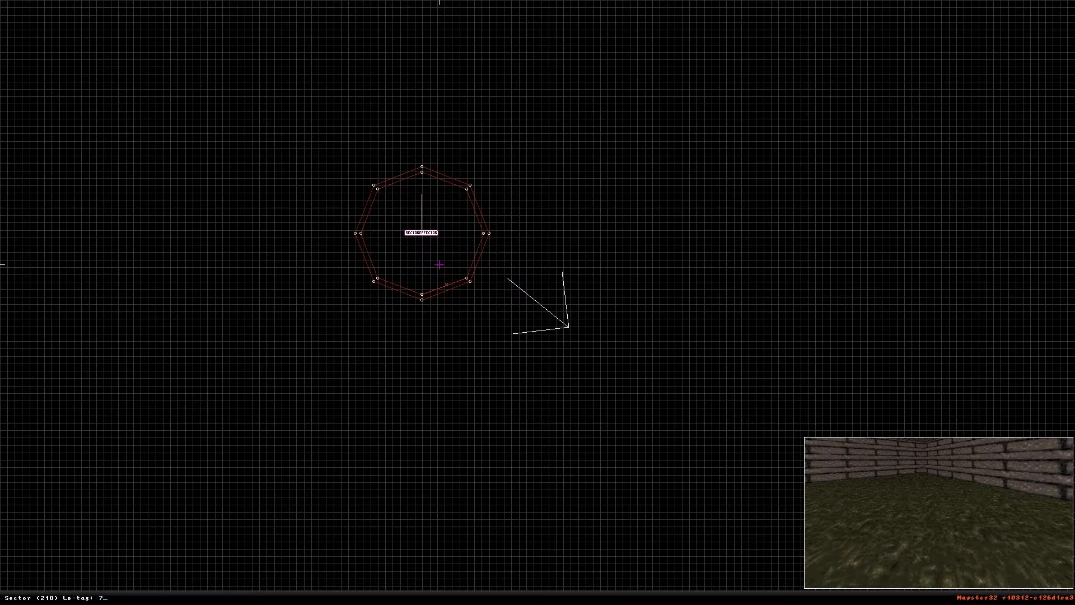
key(BackSpace)
text(1   WATER)
key(Return)
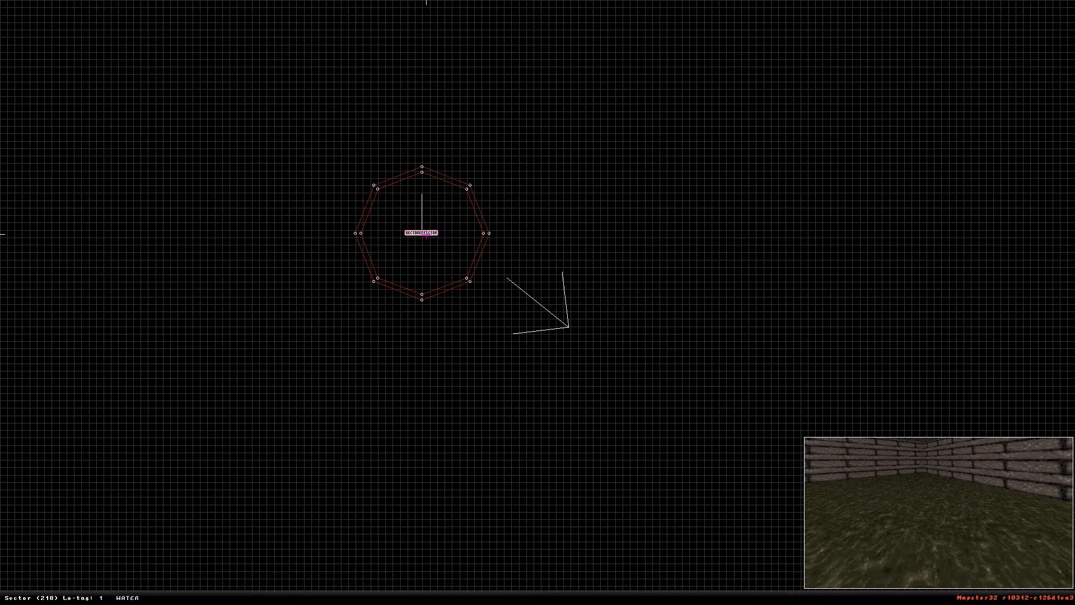
key(BackSpace)
text(1)
key(Return)
Move the sector effector below the circular sector's label and set that sector's Hi-tag to 17
key(alt+h)
text(1)
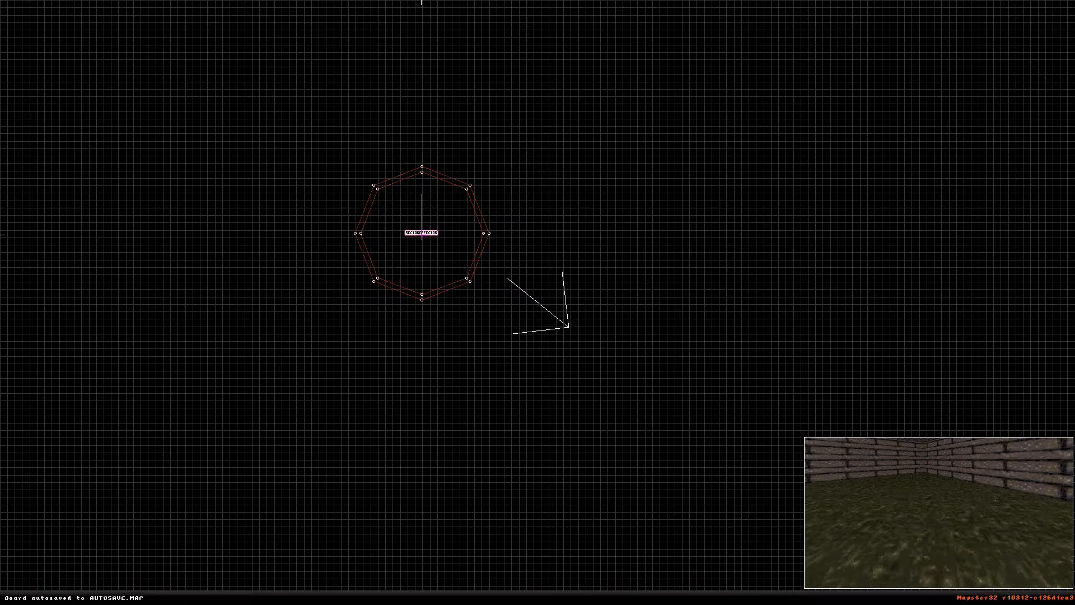
drag(421, 235, 419, 254)
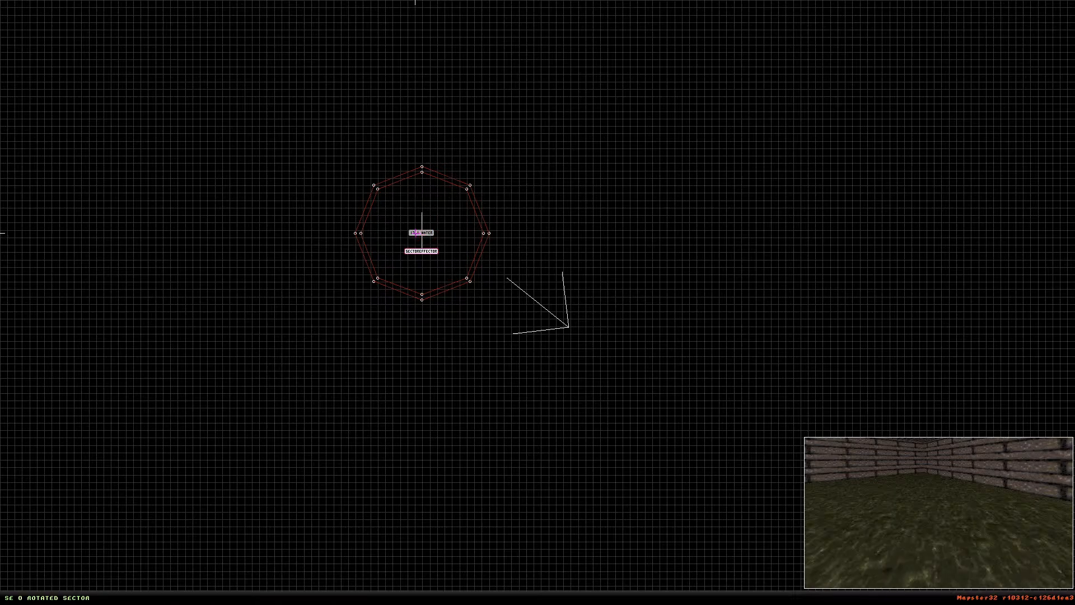
key(alt+h)
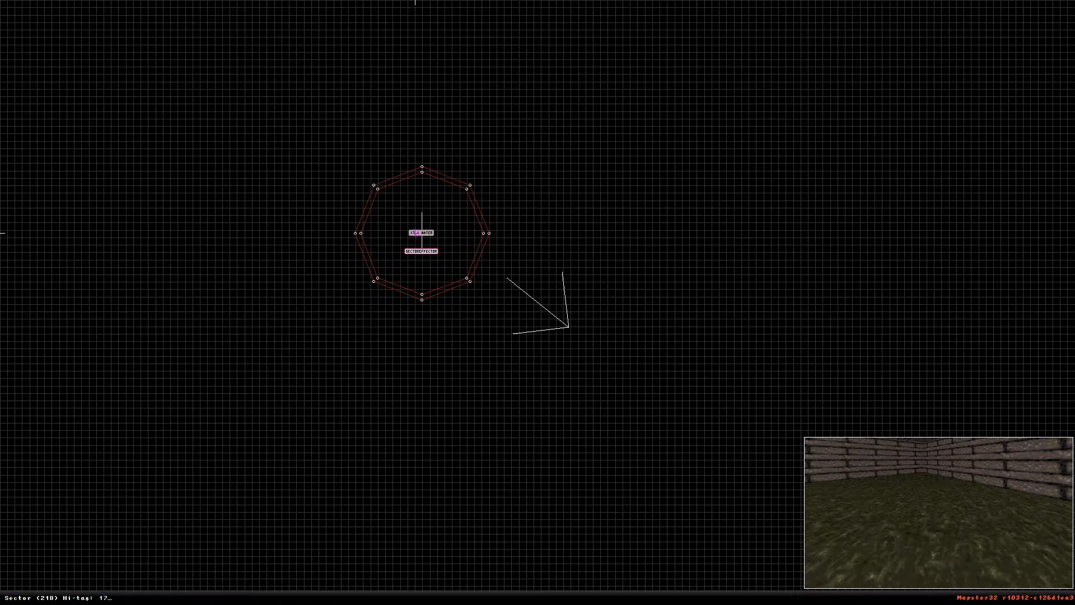
key(Return)
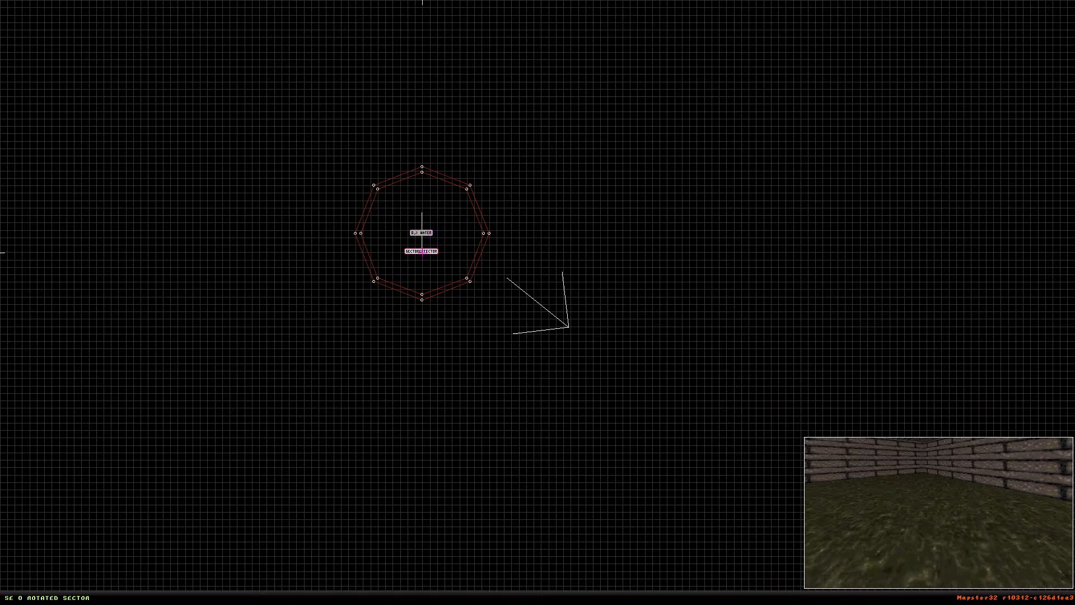
key(alt+h)
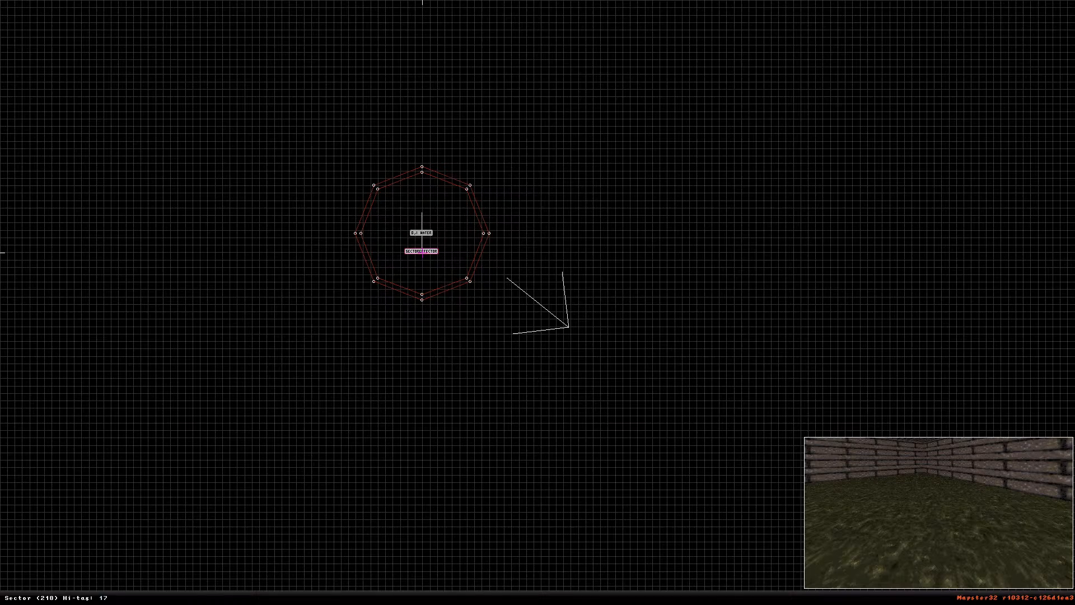
key(Return)
Check the circular sector's Lo-tag and move the sector effector slightly farther down and left within the circle
key(t)
key(Return)
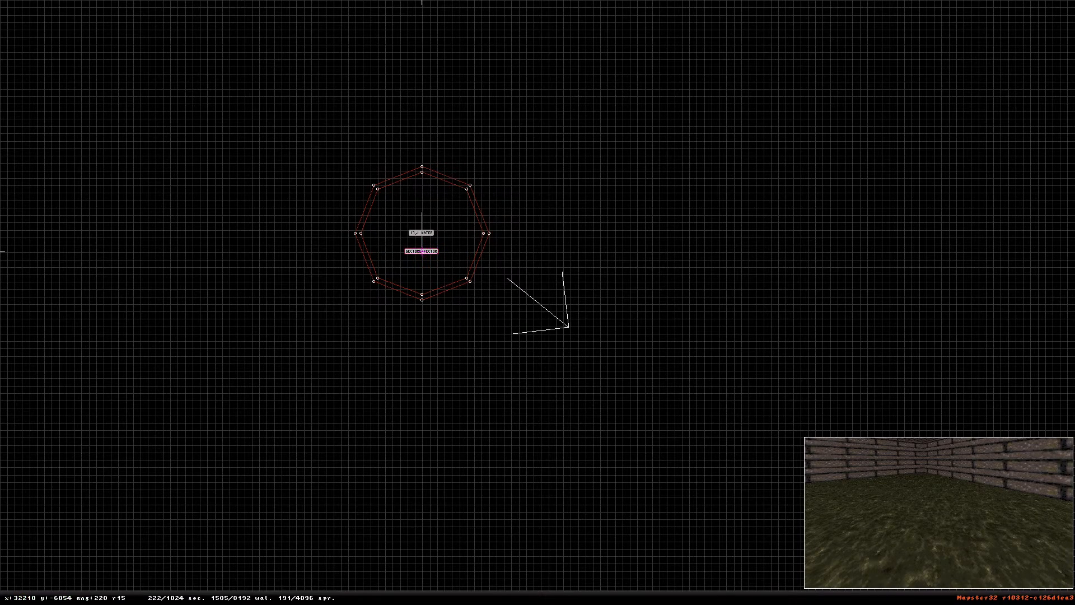
key(t)
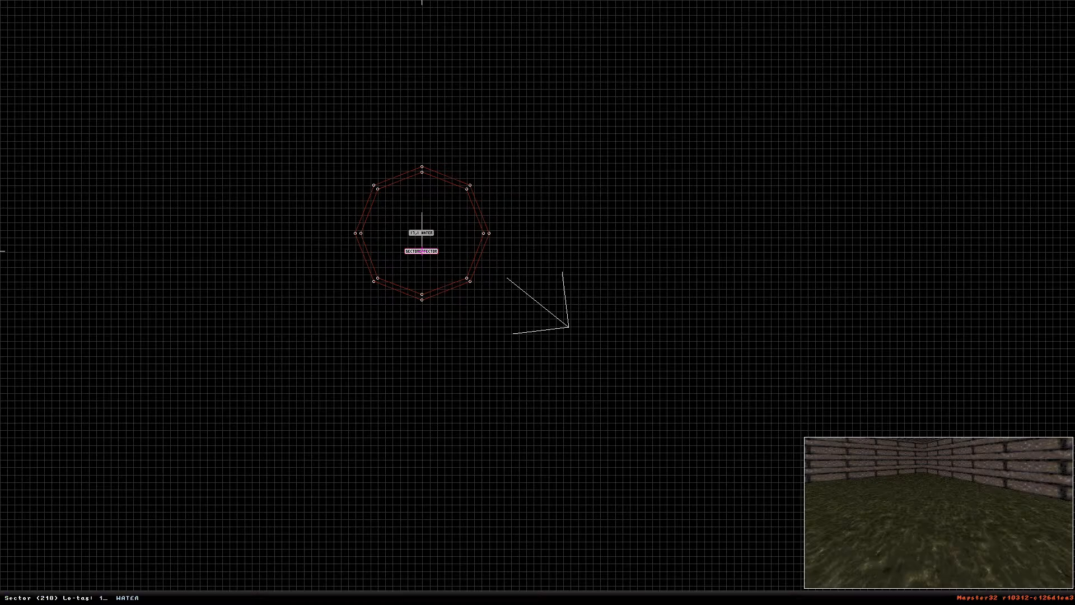
key(Return)
drag(422, 251, 414, 261)
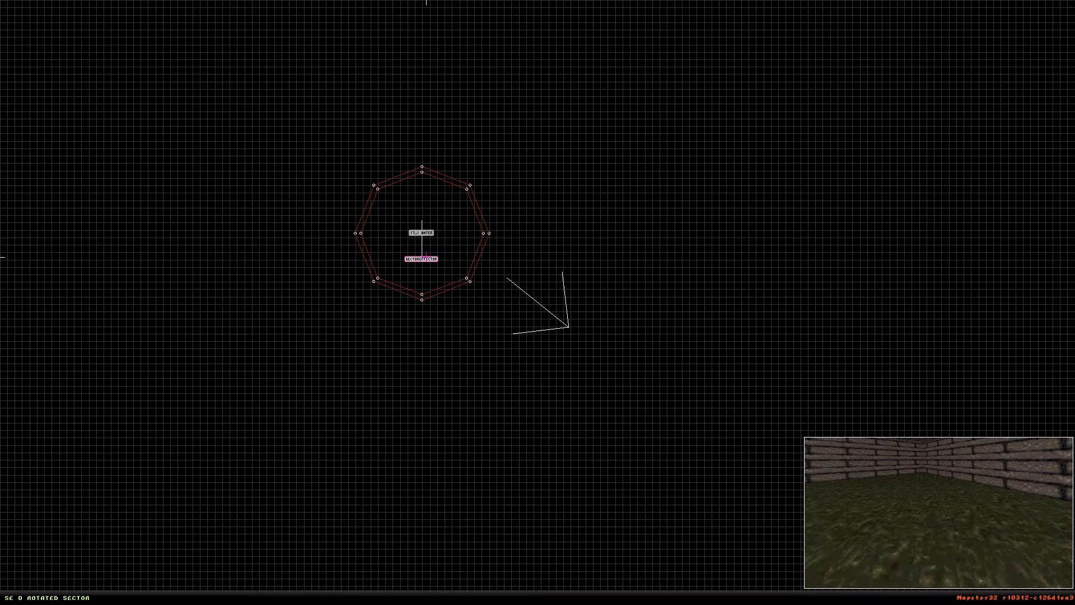
key(t)
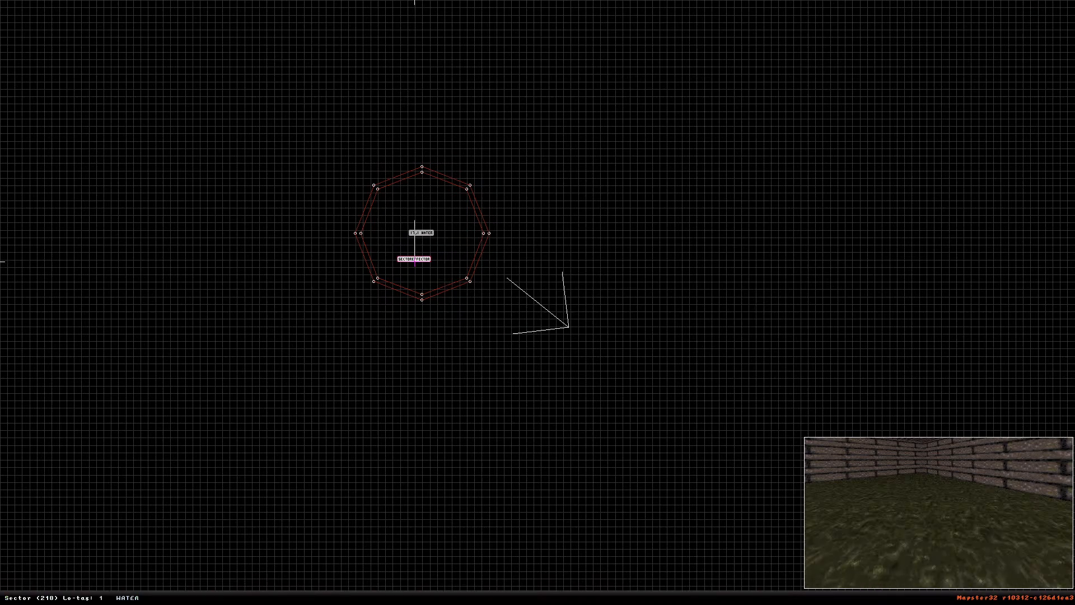
key(BackSpace)
key(Return)
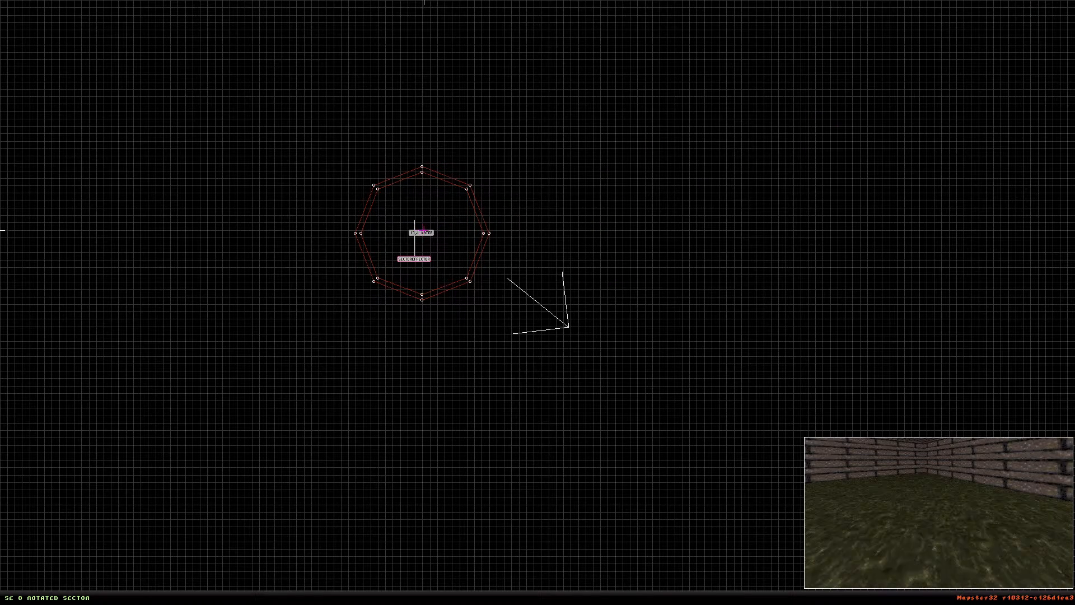
Set the Hi-tag of the sector effector in the sewer room's ceiling shaft to 17 and its Lo-tag to 7 (TRANSPORT)
key(KP_Enter)
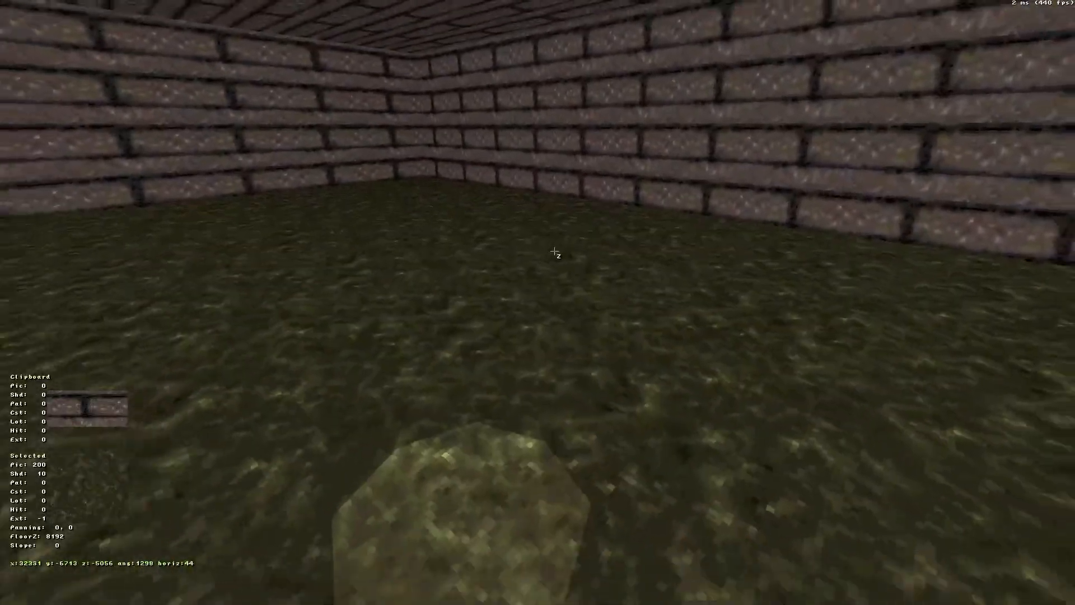
right_drag(555, 251, 554, 251)
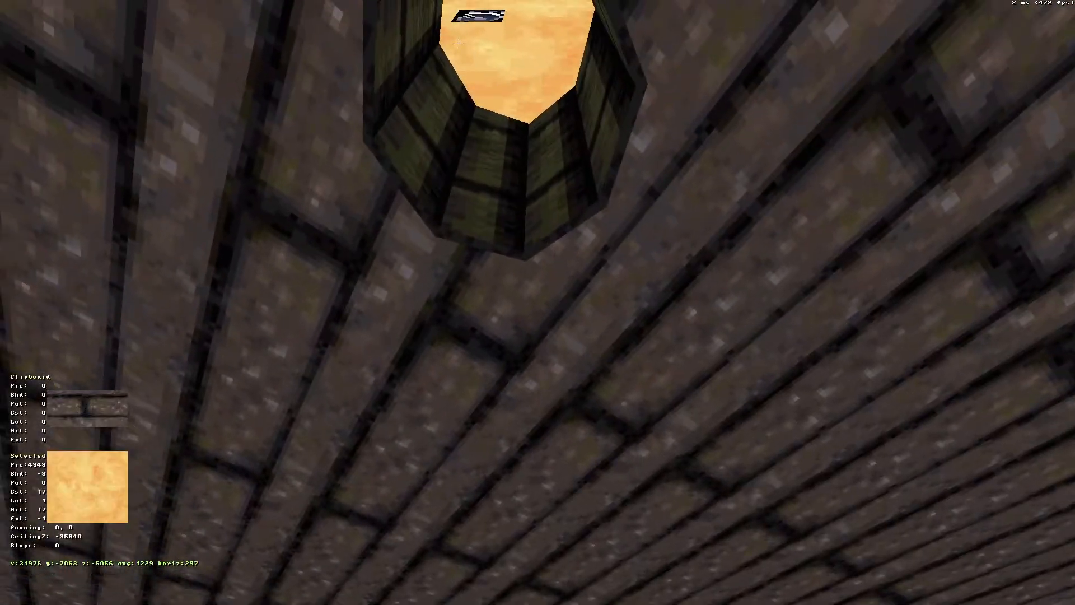
key(Down)
key(h)
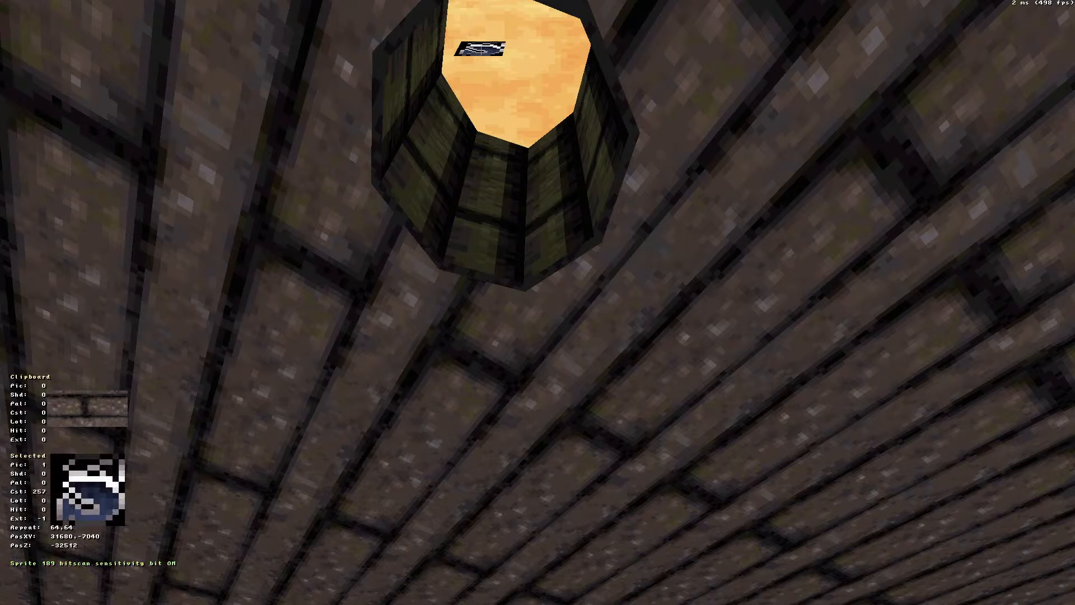
key(h)
key(apostrophe+h)
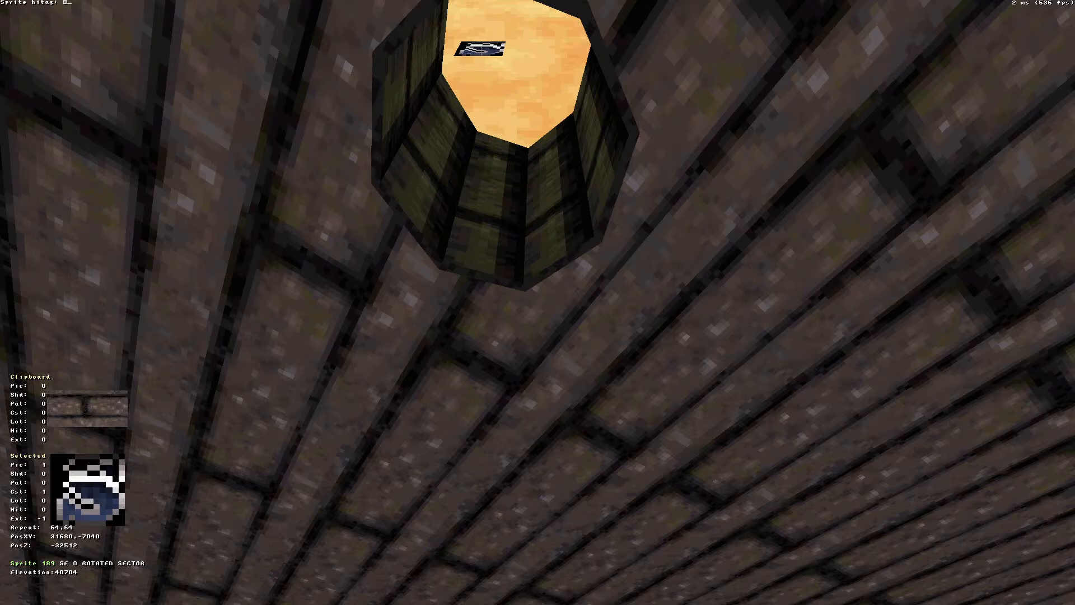
text(17)
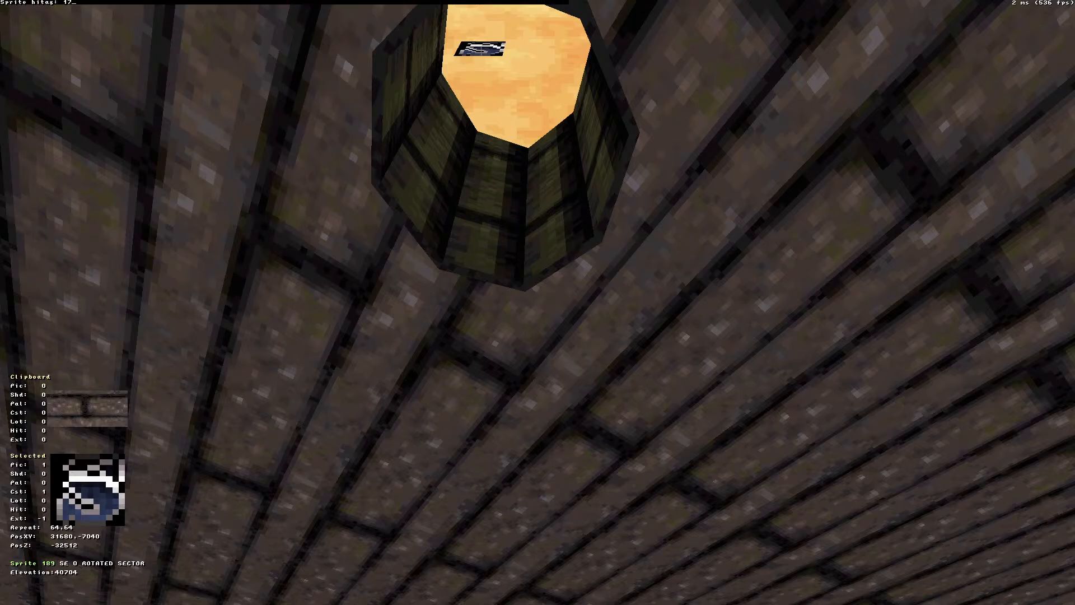
key(Return)
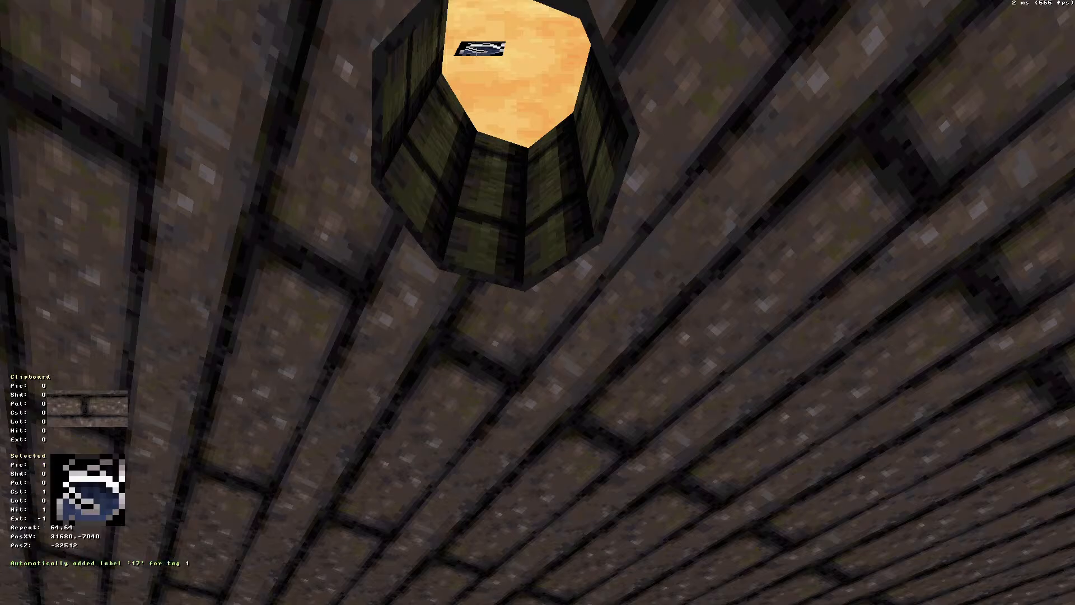
key(apostrophe+t)
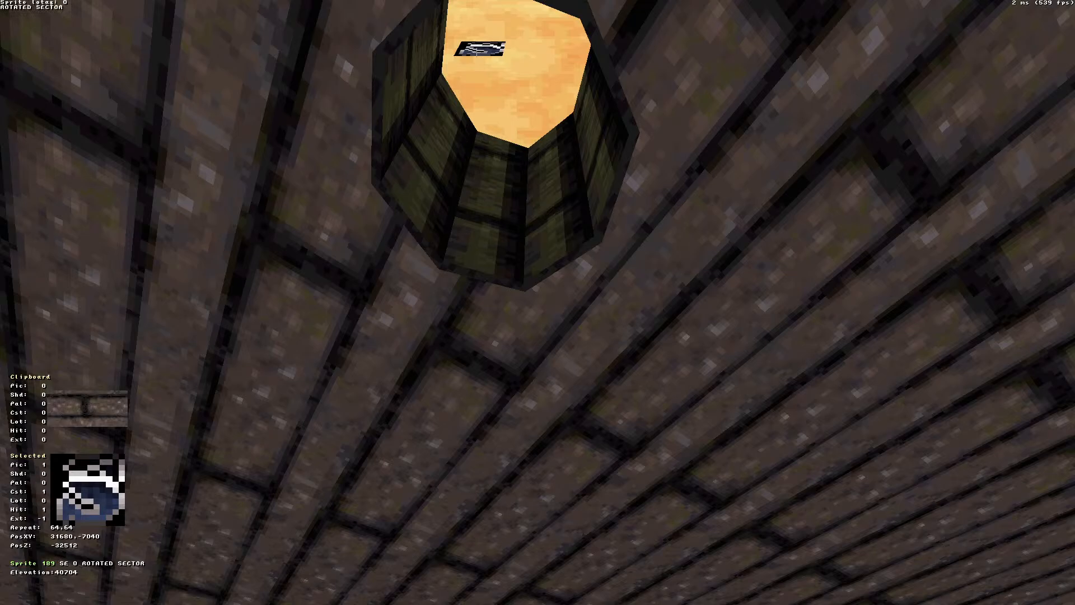
text(7)
key(Return)
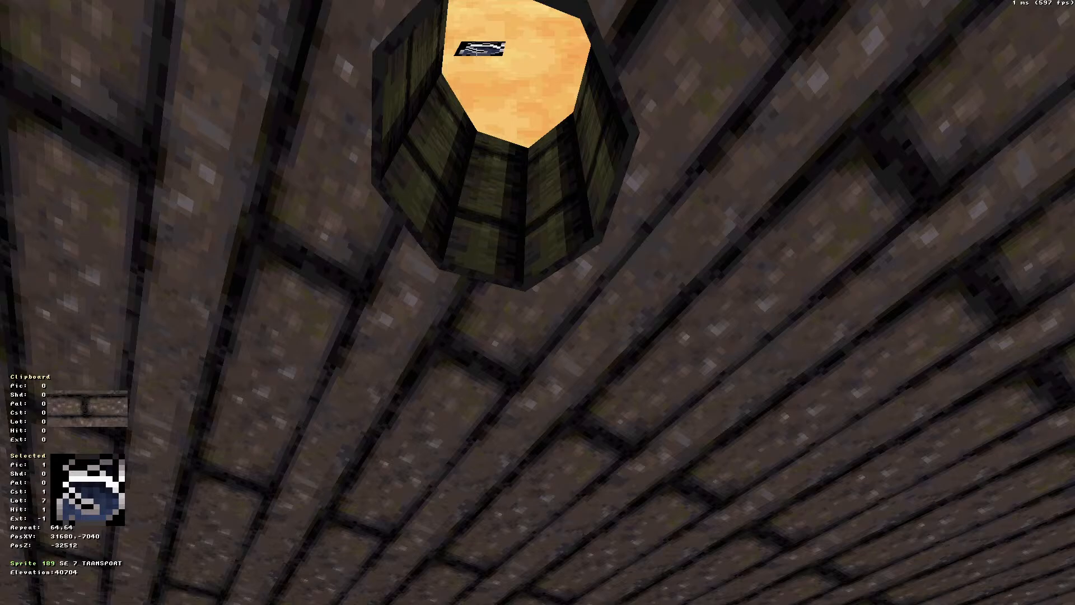
Reset the Hi-tag of the sewer room's circular WATER sector to 0 in the 2D map
key(KP_Enter)
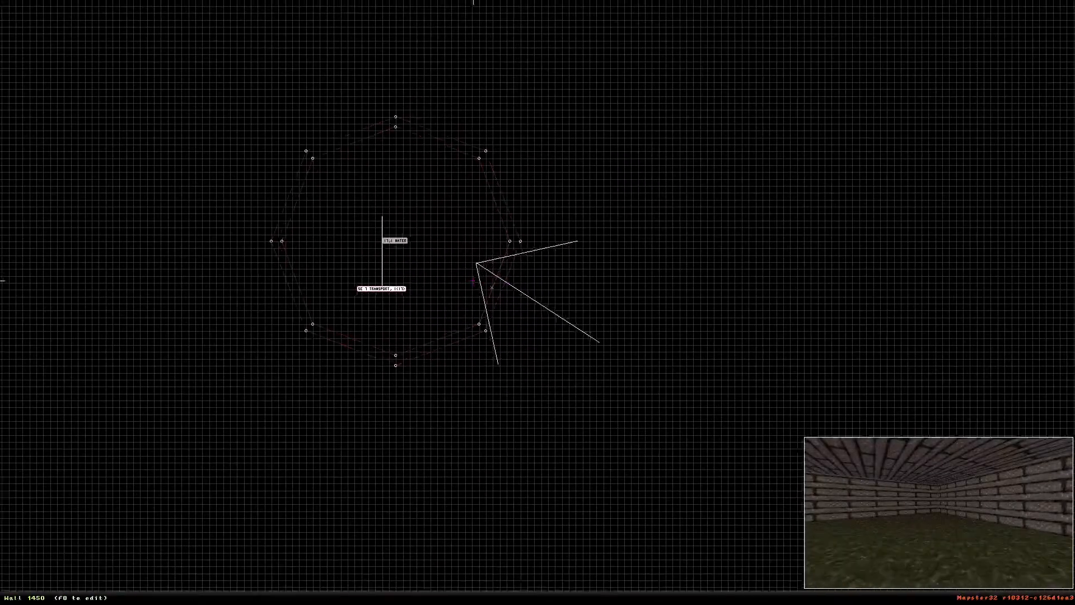
scroll(473, 281, up, 2)
key(h)
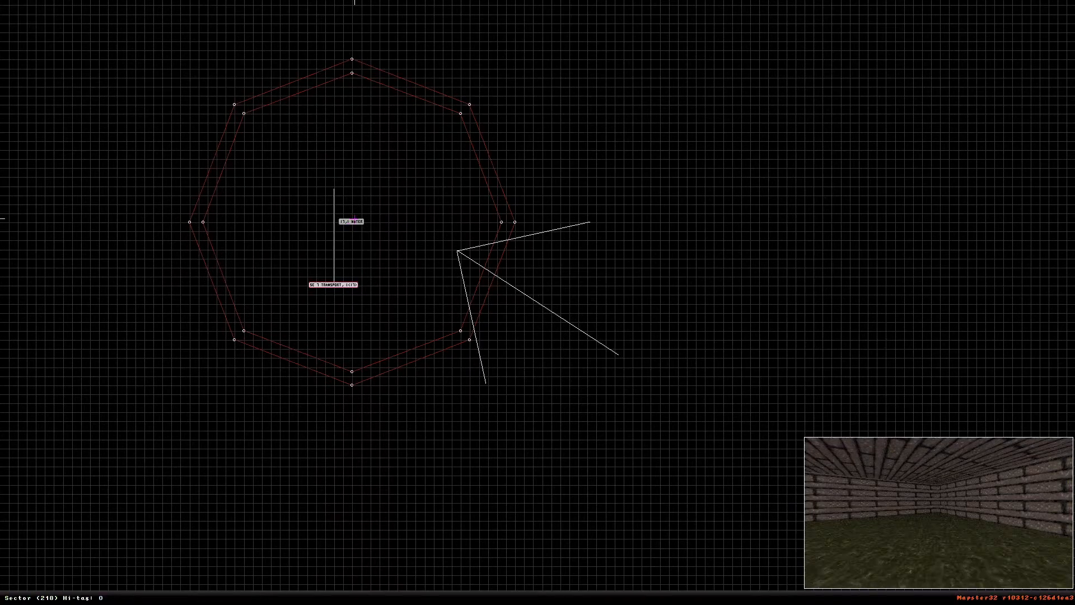
key(Return)
Move the transport sector effector to the centre of the sewer room's circular sector
scroll(451, 274, up, 3)
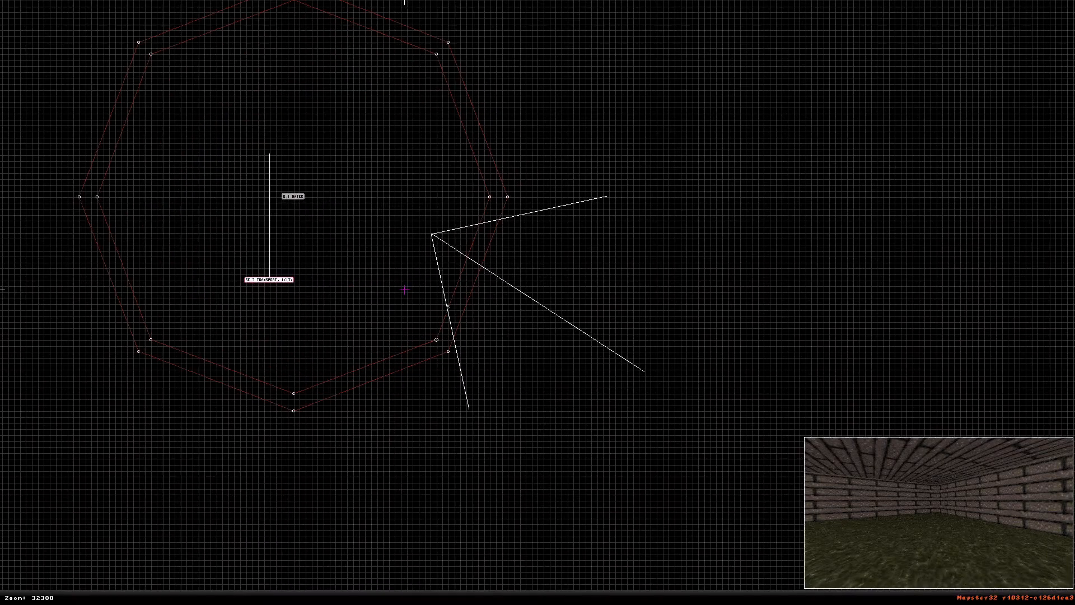
scroll(320, 290, down, 4)
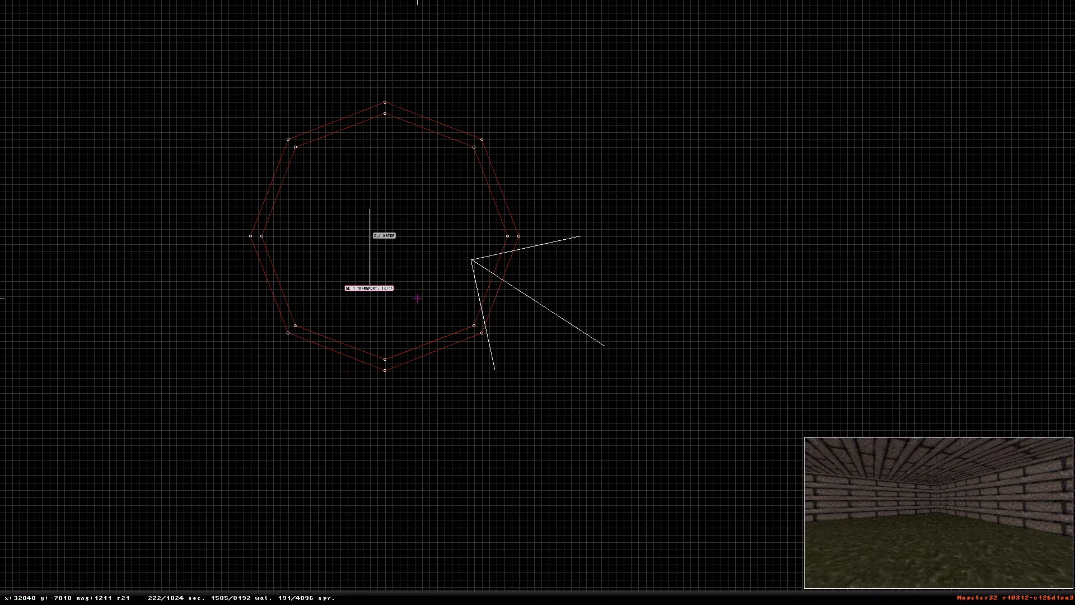
drag(367, 289, 384, 251)
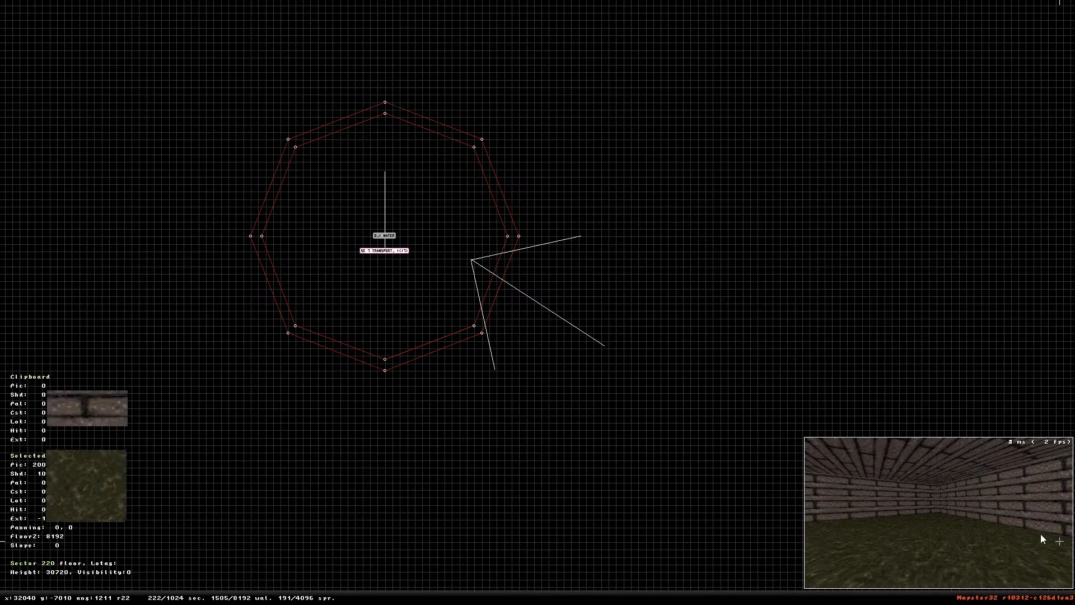
drag(385, 250, 384, 235)
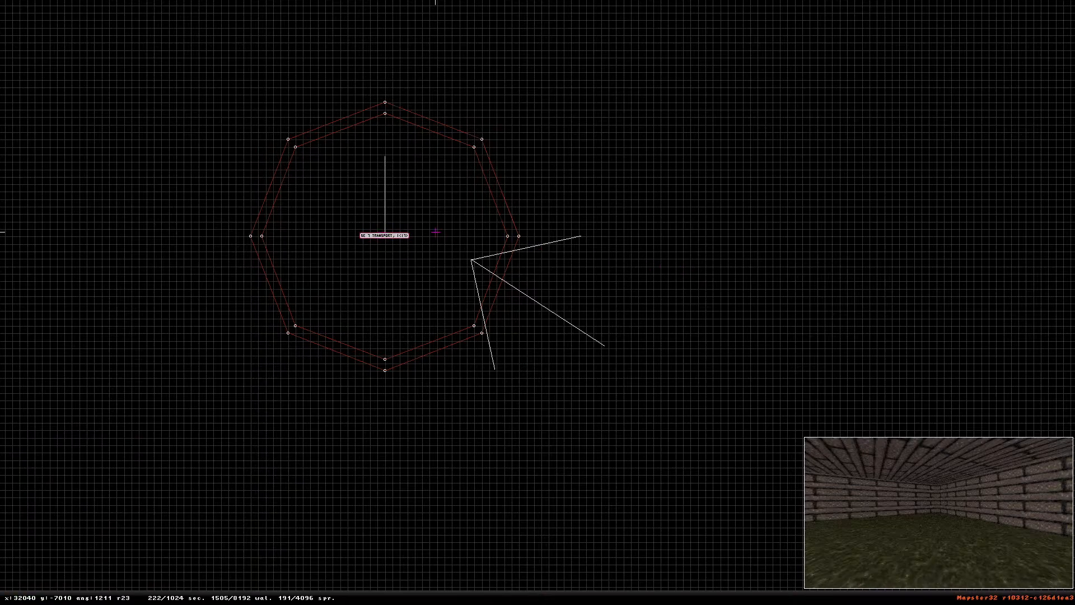
key(KP_Enter)
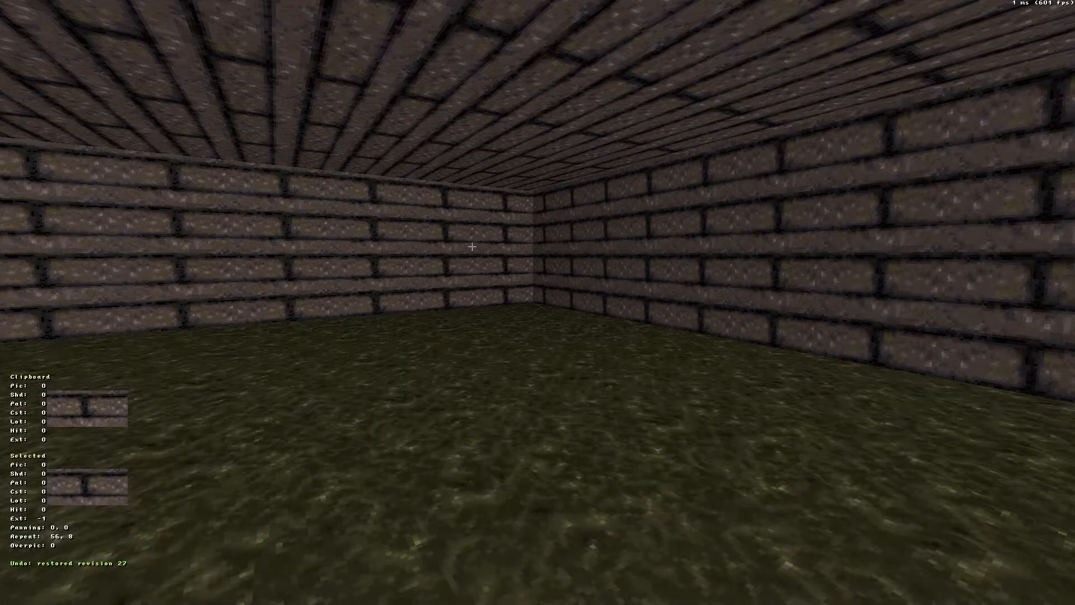
Undo the last change in the 3D view and darken the sewer room's walls to shade 4
key(ctrl+z)
middle_drag(483, 250, 641, 254)
scroll(514, 255, down, 7)
drag(642, 254, 644, 254)
scroll(641, 254, down, 4)
middle_drag(641, 255, 625, 253)
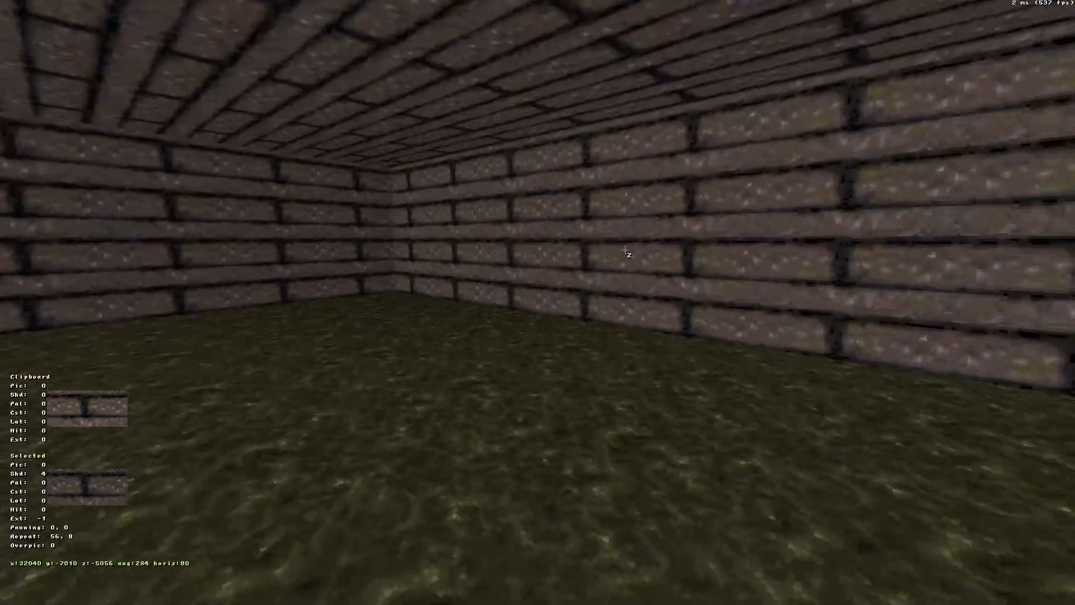
key(Return)
mouse_move(475, 245)
middle_down()
mouse_move(451, 233)
mouse_move(475, 230)
middle_up()
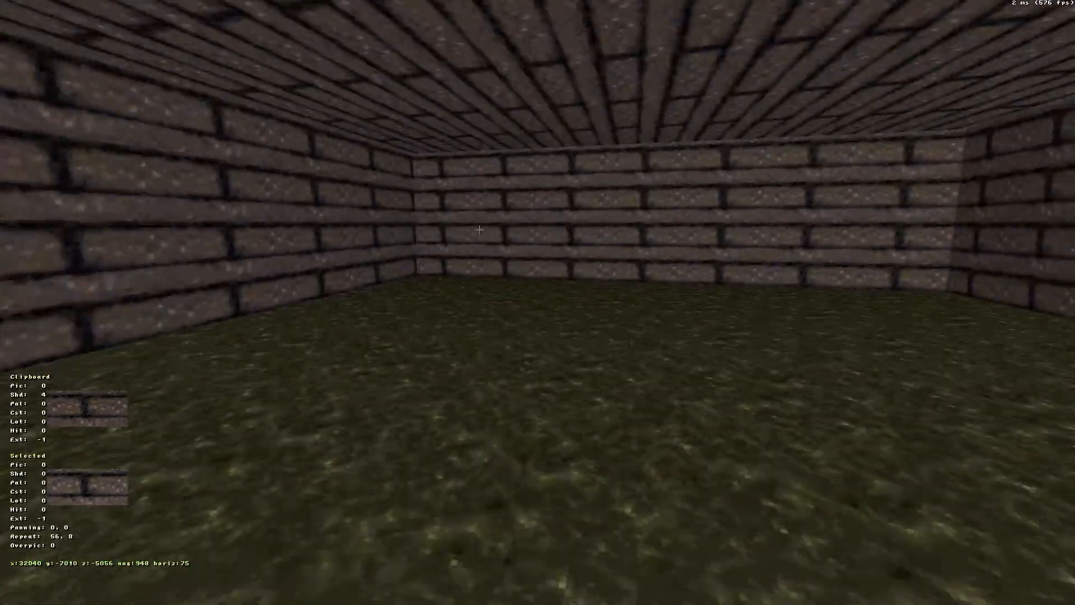
key(Return)
Darken the sewer room's ceiling to shade 10 and its floor to shade 12
middle_drag(532, 156, 592, 156)
scroll(592, 155, down, 4)
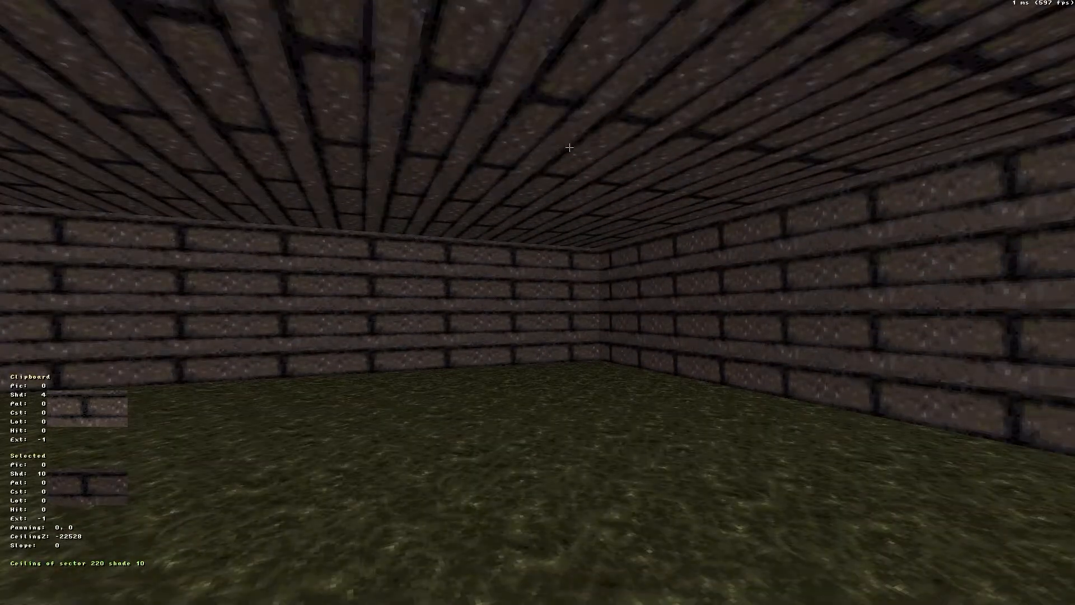
middle_drag(539, 344, 579, 351)
key(Down)
key(Down)
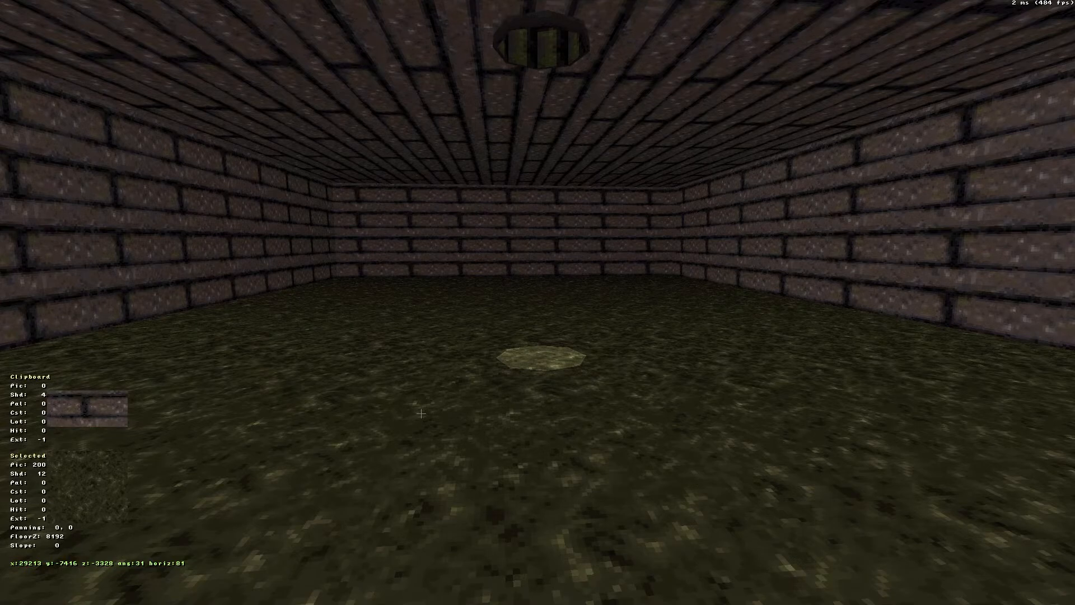
middle_drag(421, 413, 411, 373)
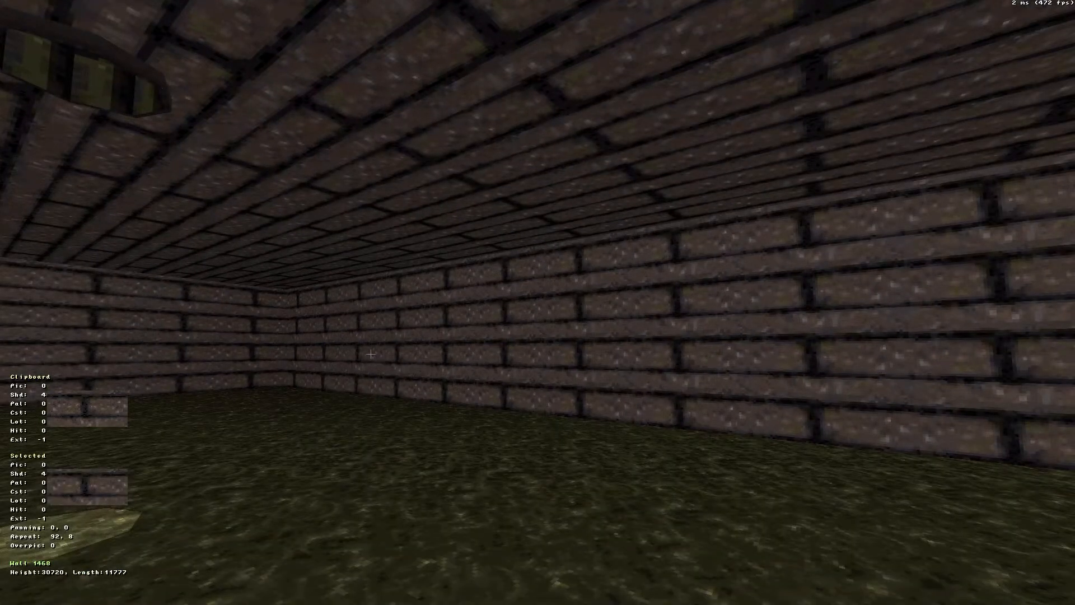
Go to the street manhole and move its sector effector out of the circle in the 2D map, just above it
key(KP_Enter)
scroll(538, 303, down, 6)
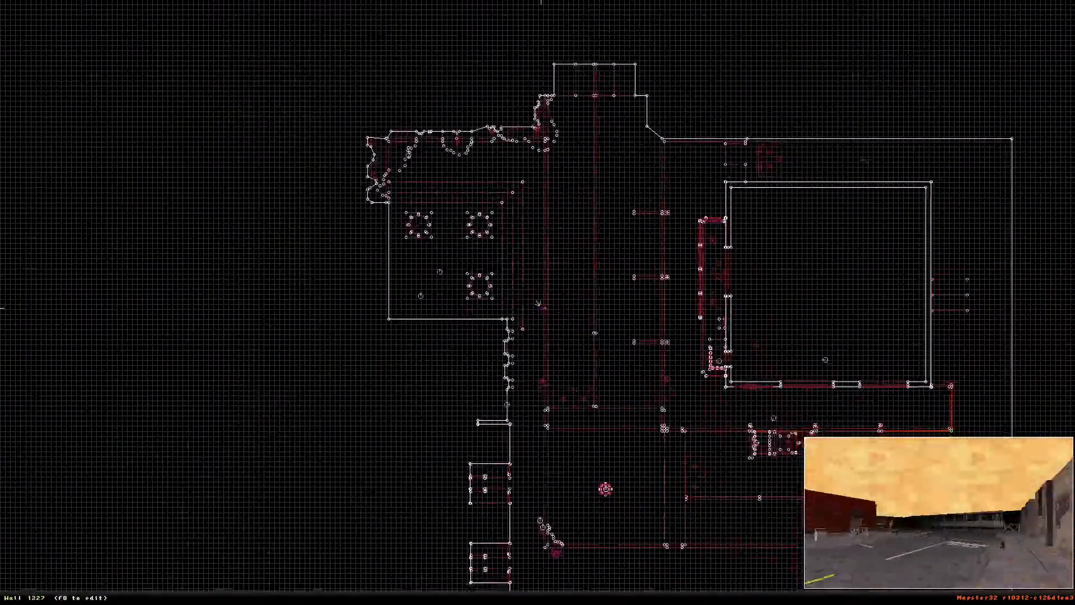
right_drag(539, 303, 598, 473)
key(KP_Enter)
middle_drag(538, 303, 548, 299)
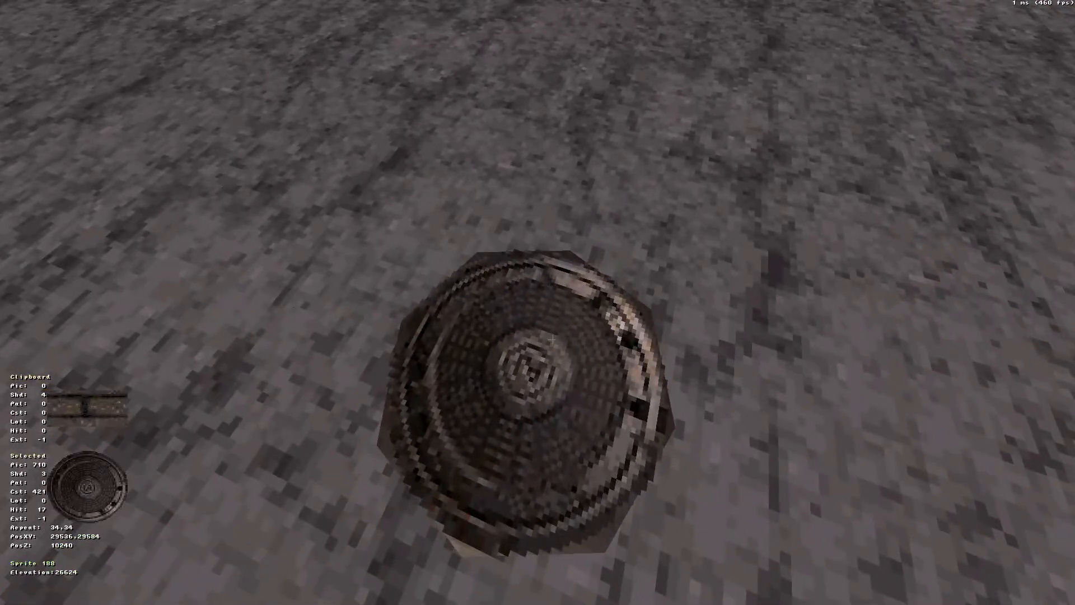
mouse_move(551, 345)
middle_down()
mouse_move(551, 325)
mouse_move(551, 336)
middle_up()
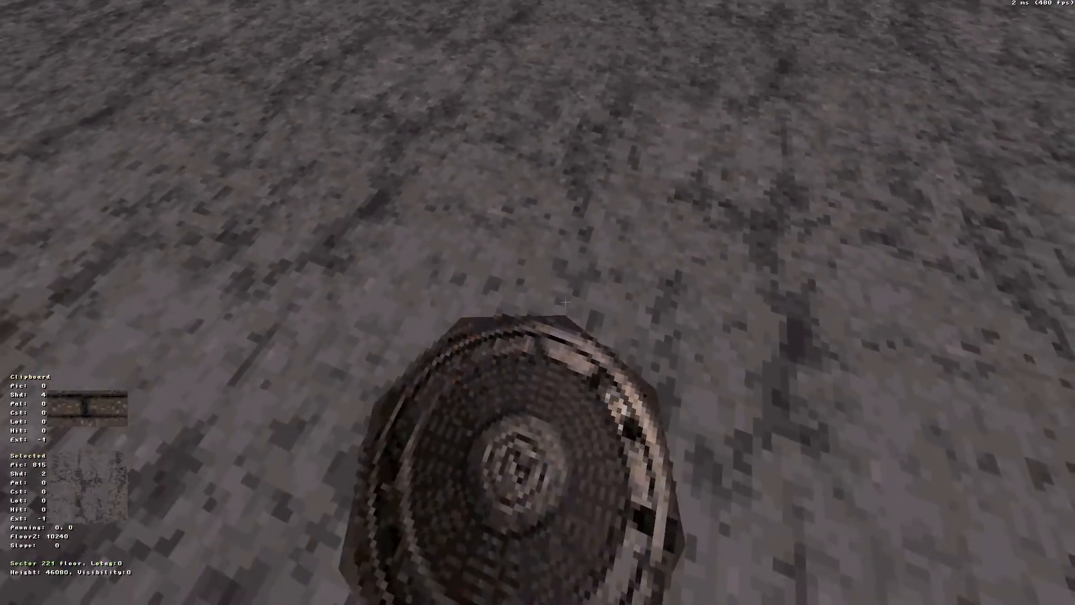
key(KP_Enter)
scroll(560, 306, up, 10)
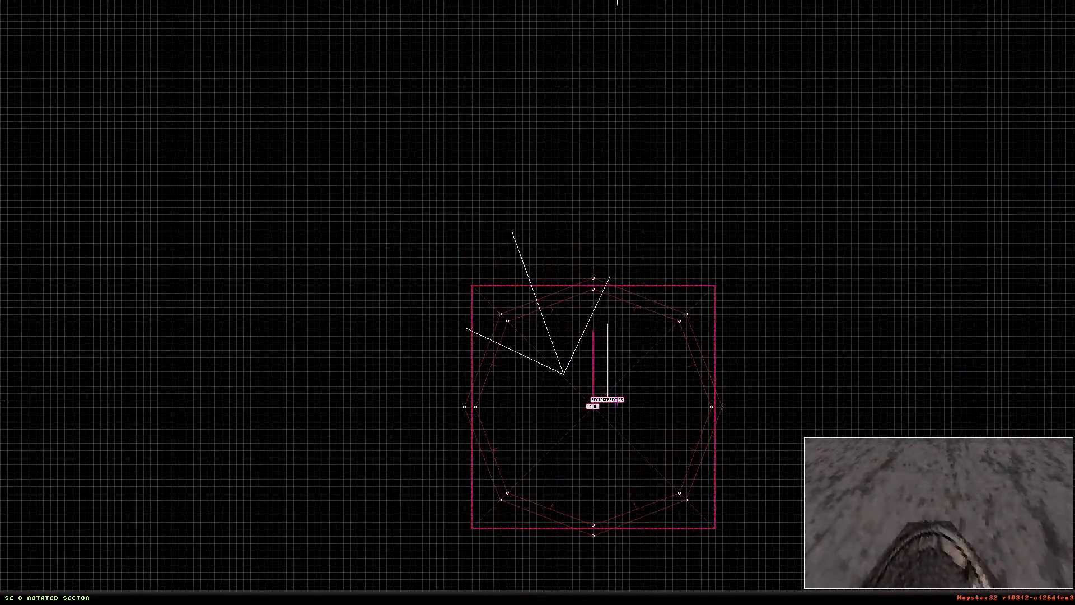
drag(609, 408, 622, 173)
Set the Hi-tag of the sector effector beside the street manhole to 17 and its Lo-tag to 7 (TRANSPORT)
key(KP_Enter)
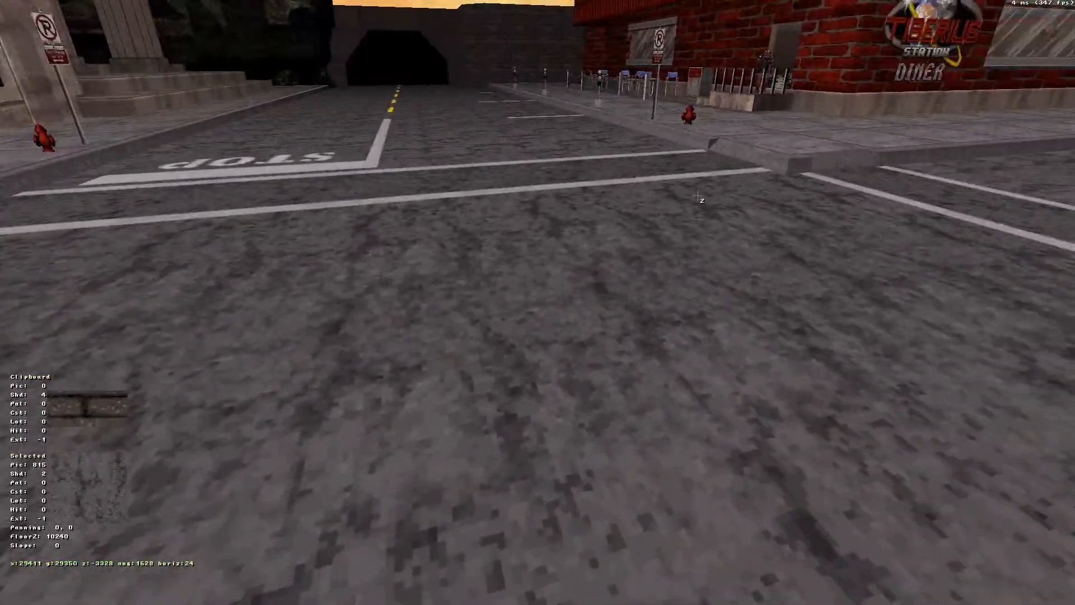
right_drag(697, 196, 561, 303)
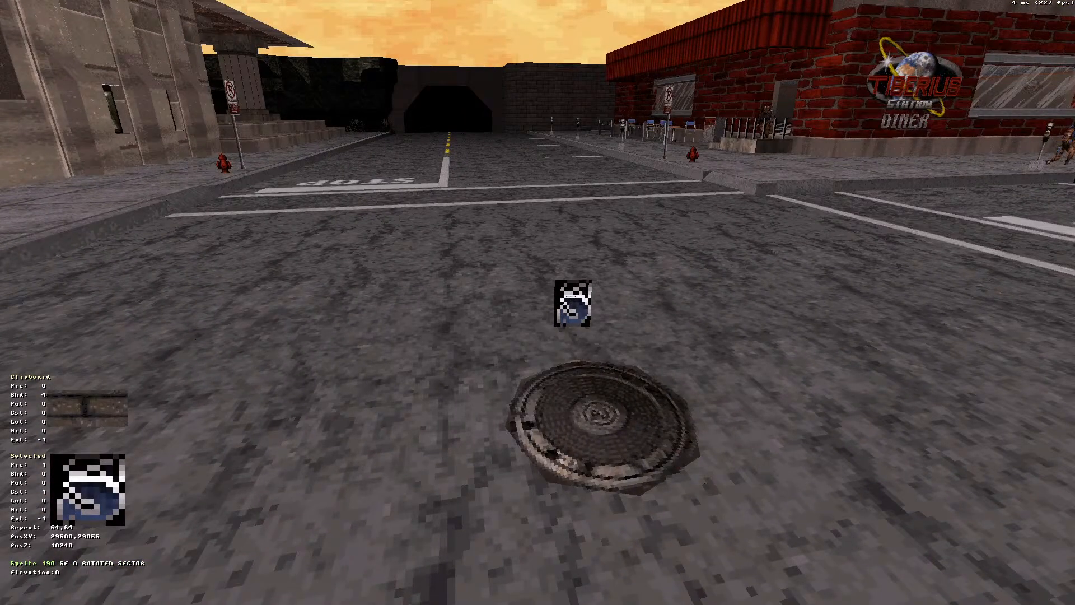
key(alt+h)
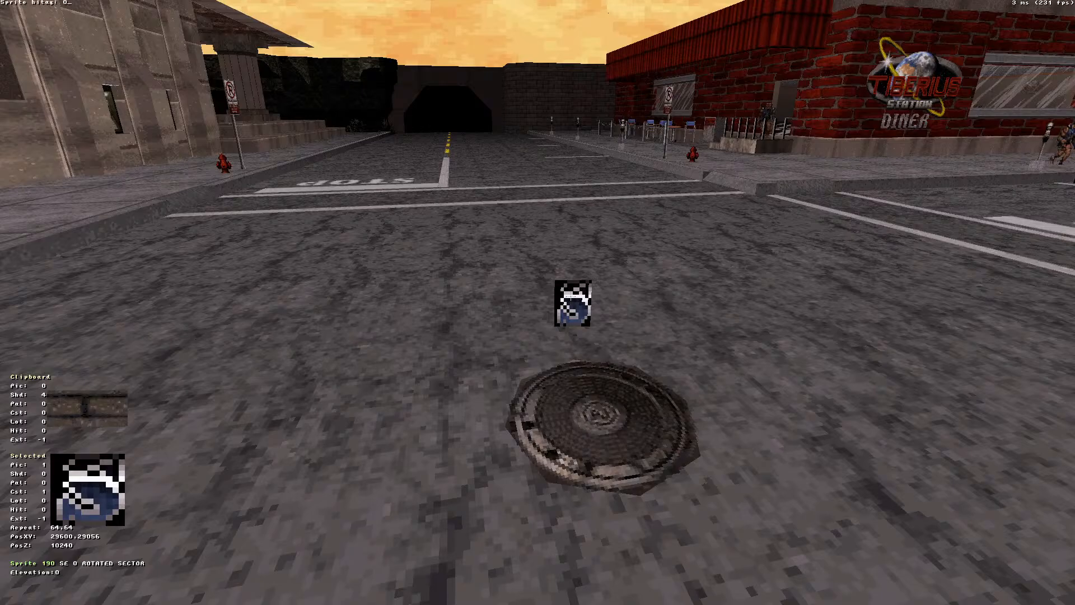
text(17)
key(Return)
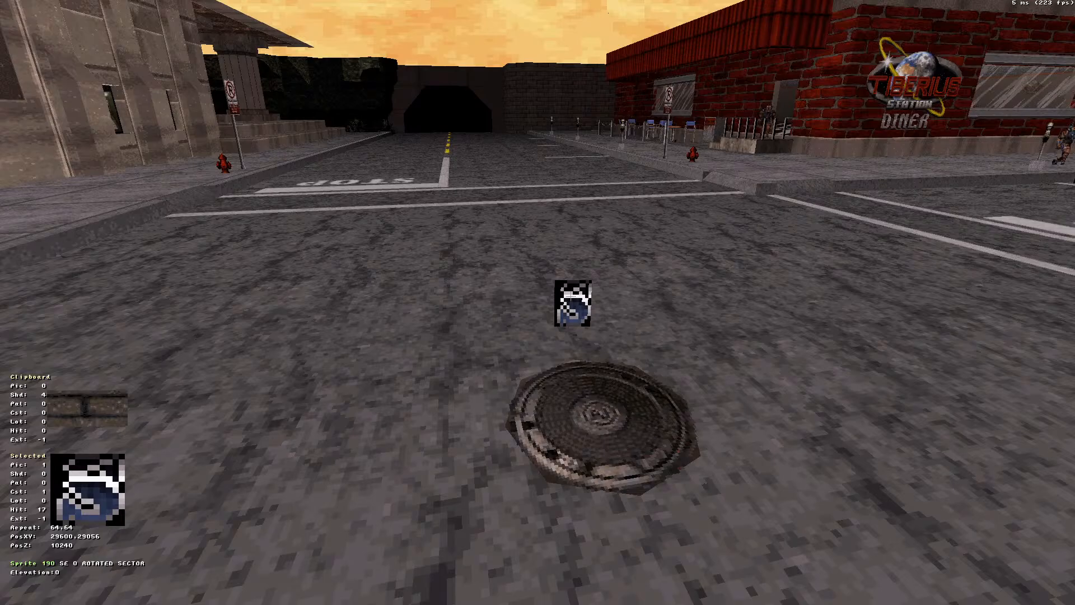
key(alt+t)
text(7)
key(Return)
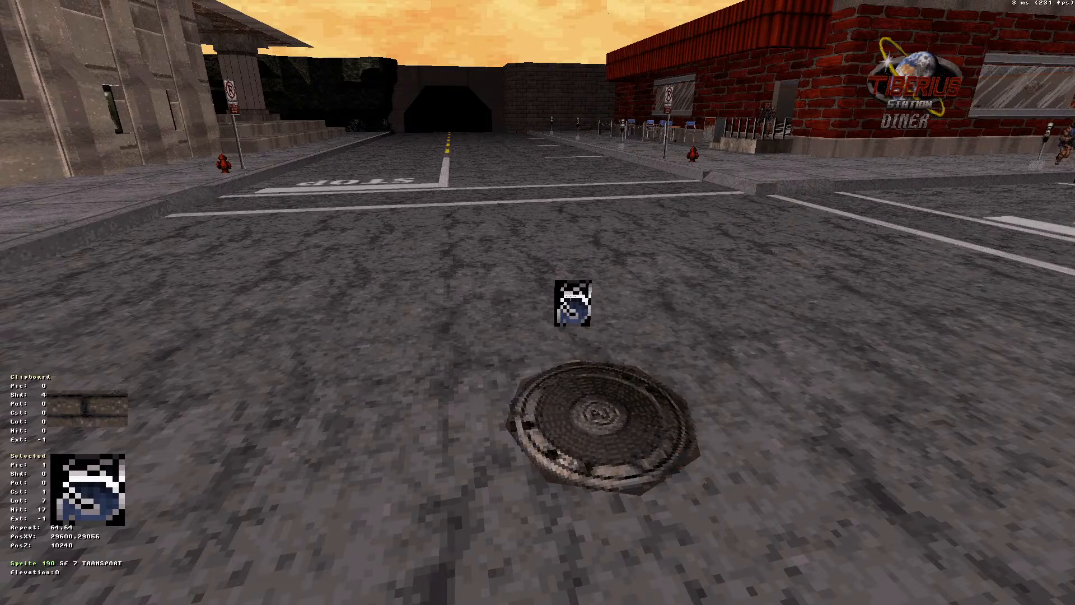
Move the transport sector effector back onto the centre of the street manhole in the 2D map
key(KP_Enter)
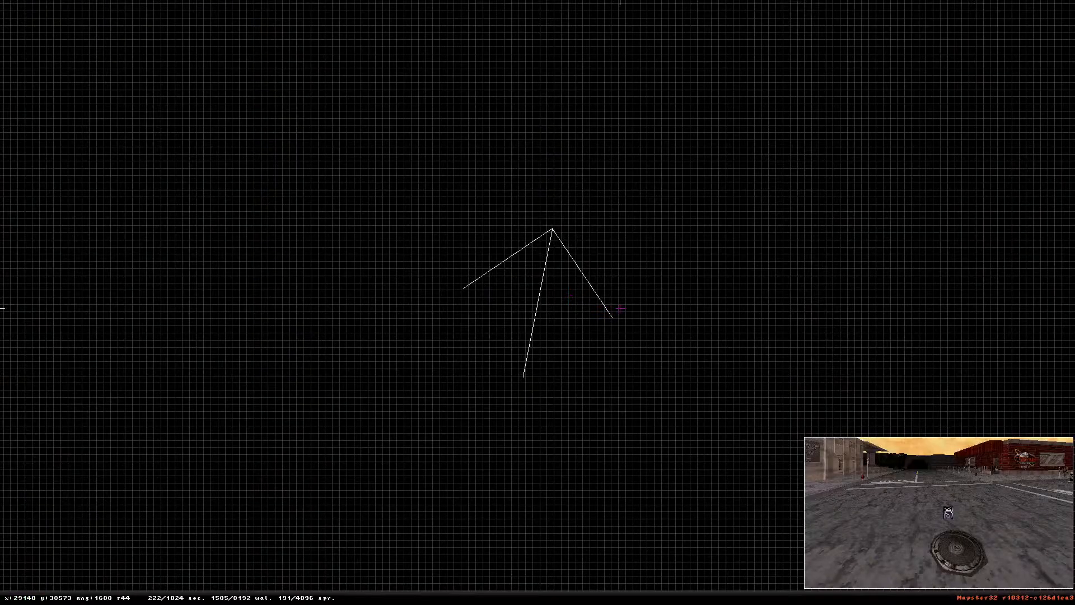
scroll(636, 294, up, 2)
scroll(653, 280, down, 6)
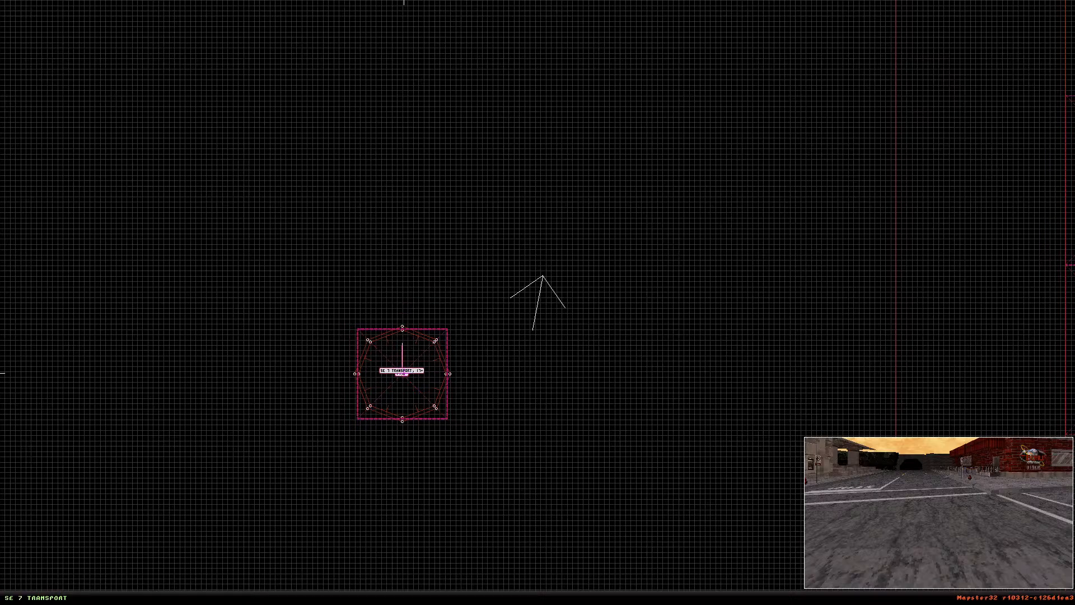
scroll(537, 305, up, 2)
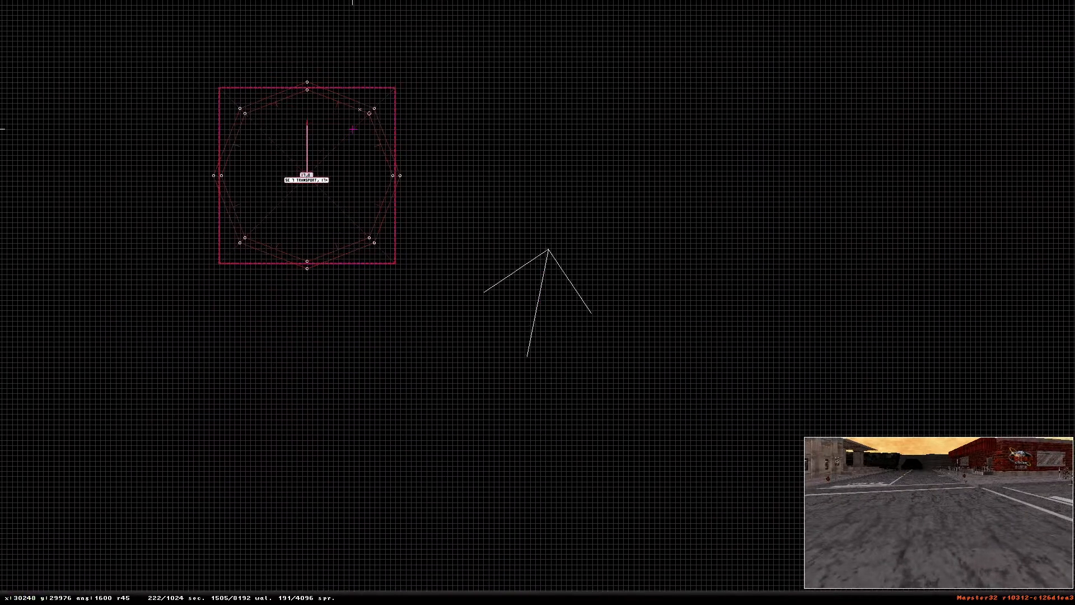
Lower the street's transport sector effector beneath the manhole cover in the 3D view and return to the 2D map
key(KP_Enter)
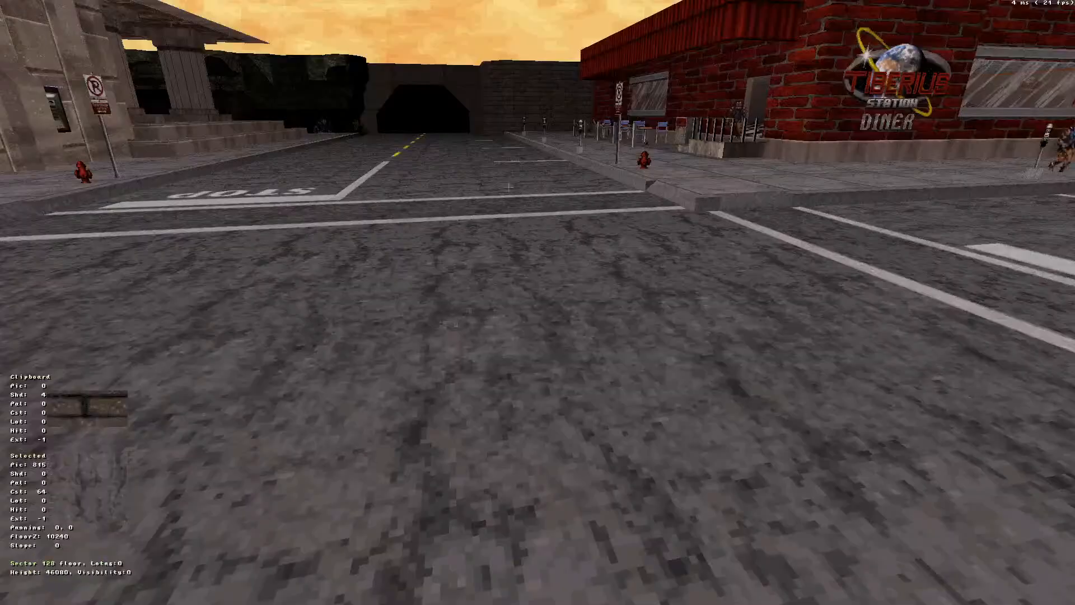
right_drag(644, 187, 629, 204)
key(Down)
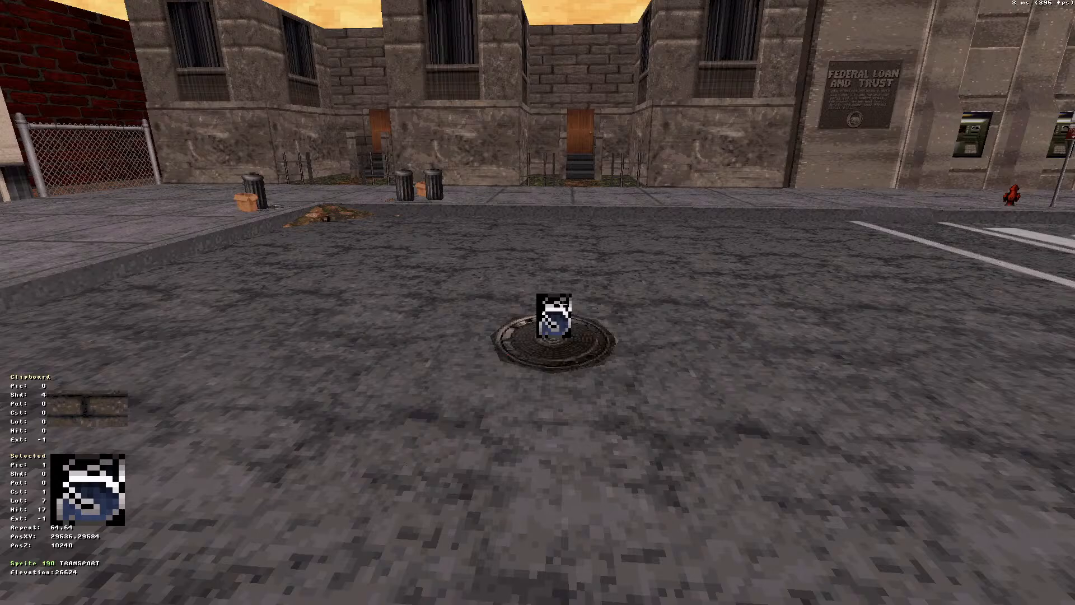
key(Delete)
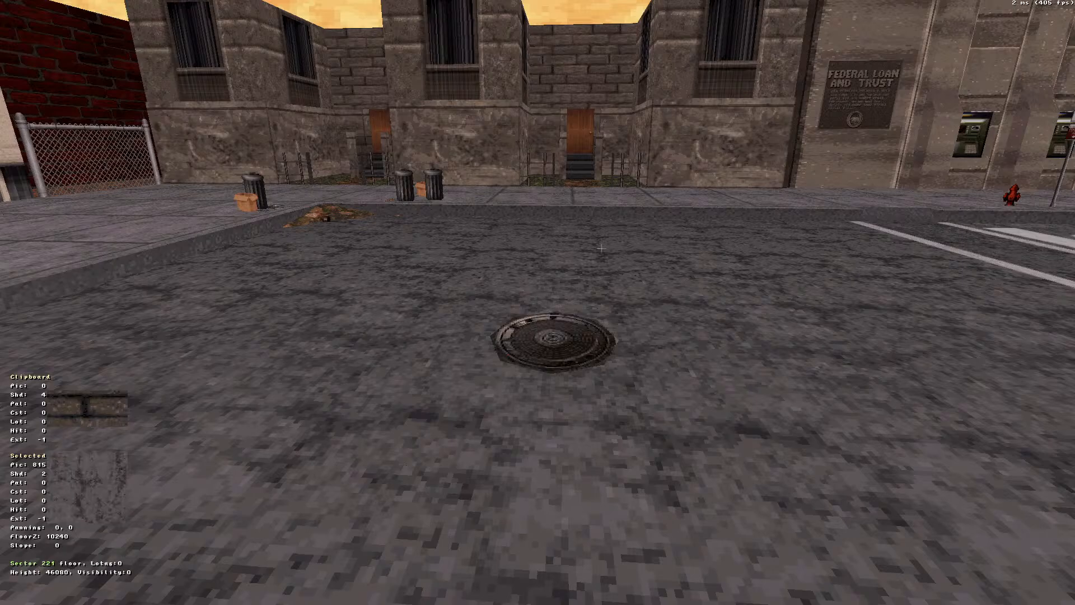
key(KP_Enter)
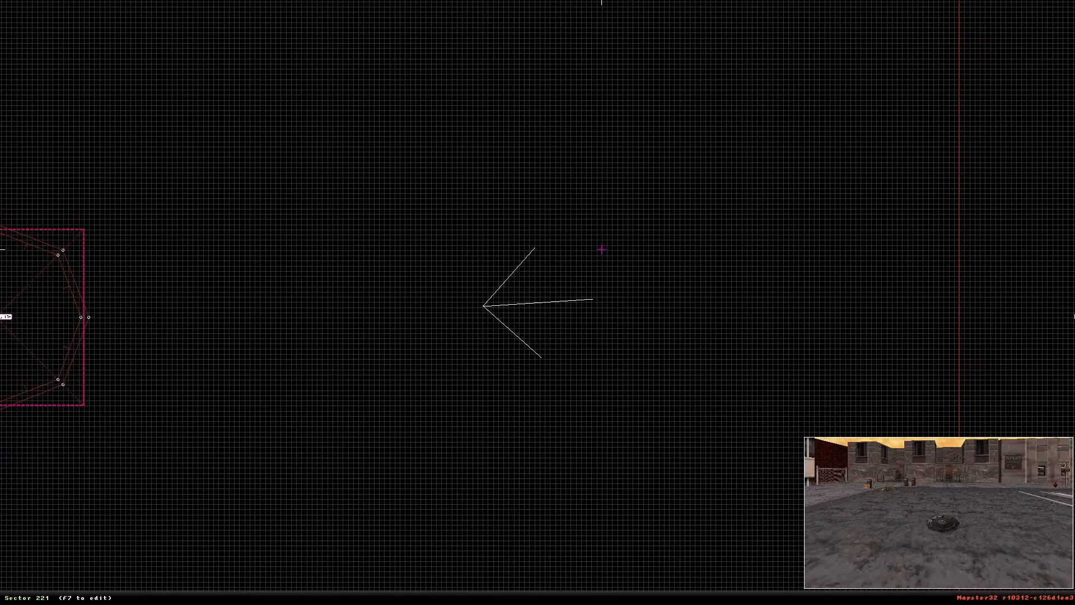
Save the map and quit the map editor
key(ctrl+s)
key(Escape)
key(q)
key(y)
key(n)
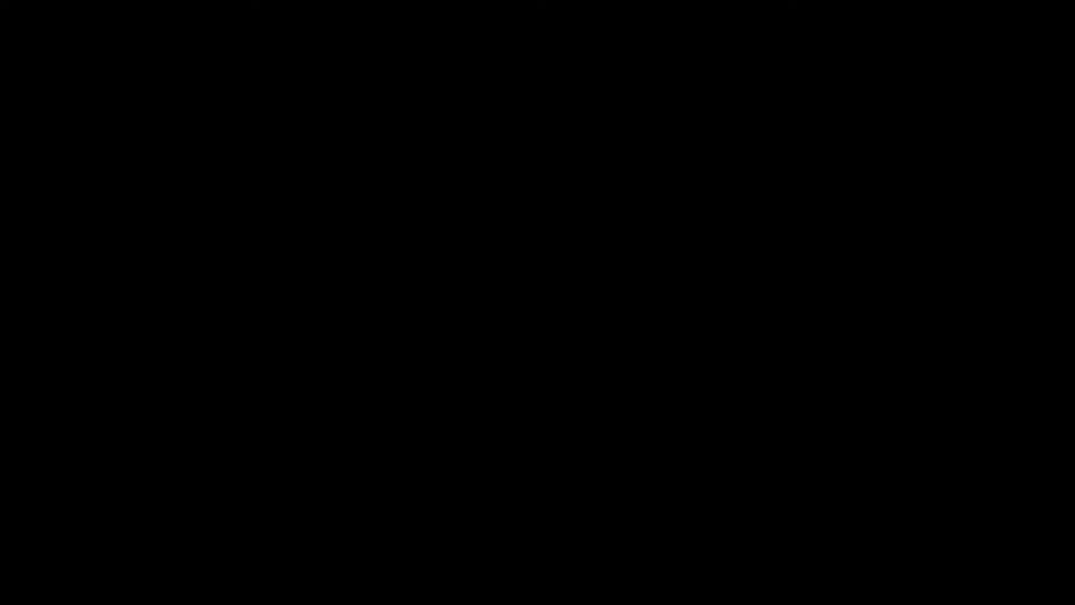